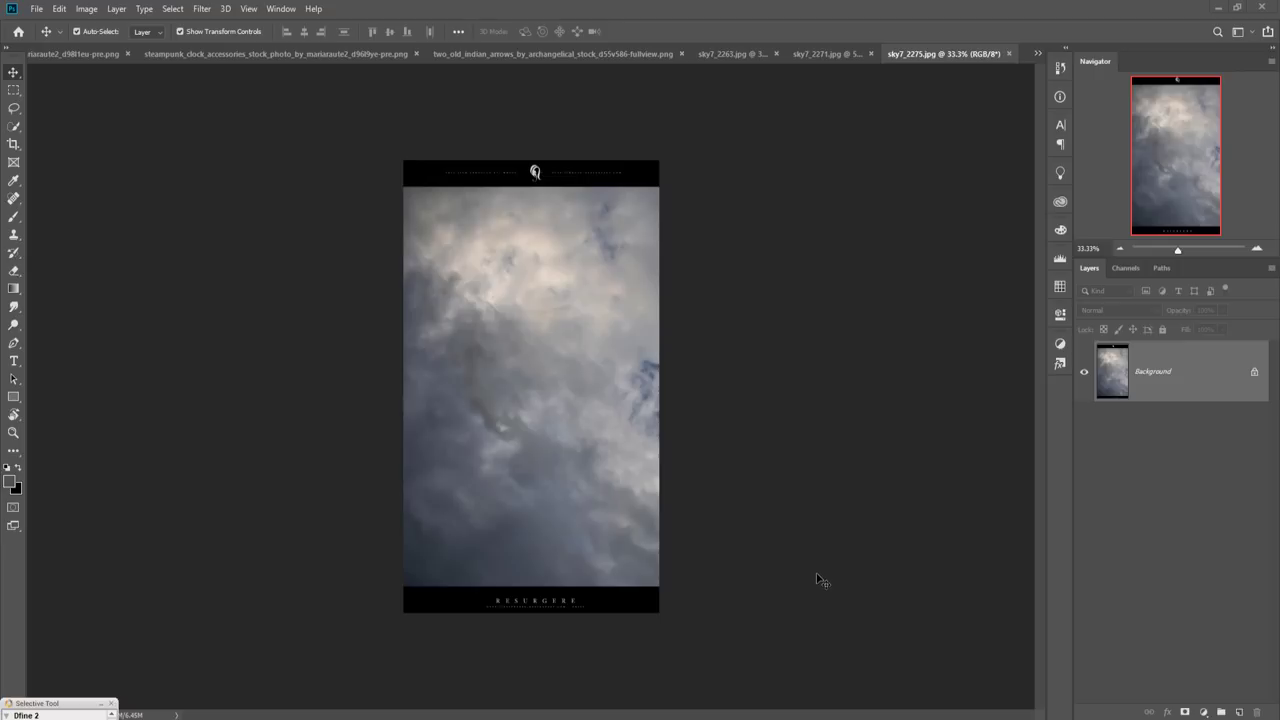
# Create a new 1920 × 1080 pixel RGB document with a white background
pyautogui.click(37, 13)
pyautogui.click(36, 12)
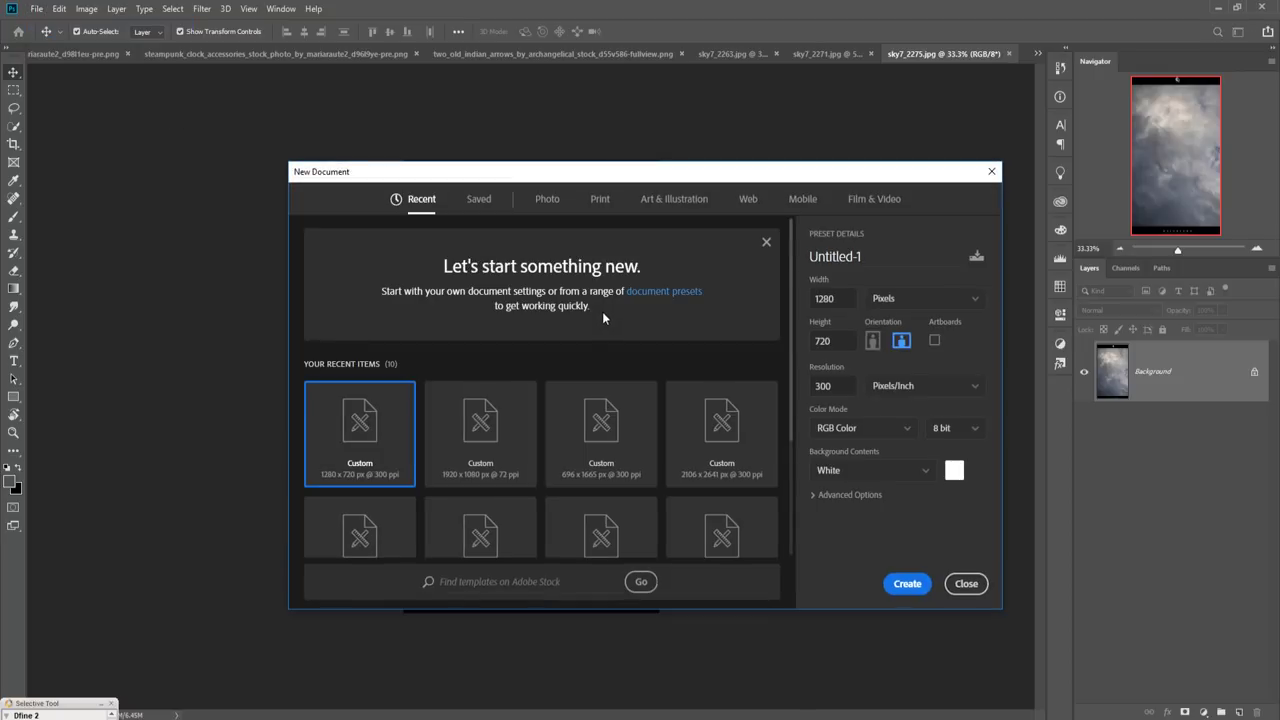
pyautogui.click(487, 431)
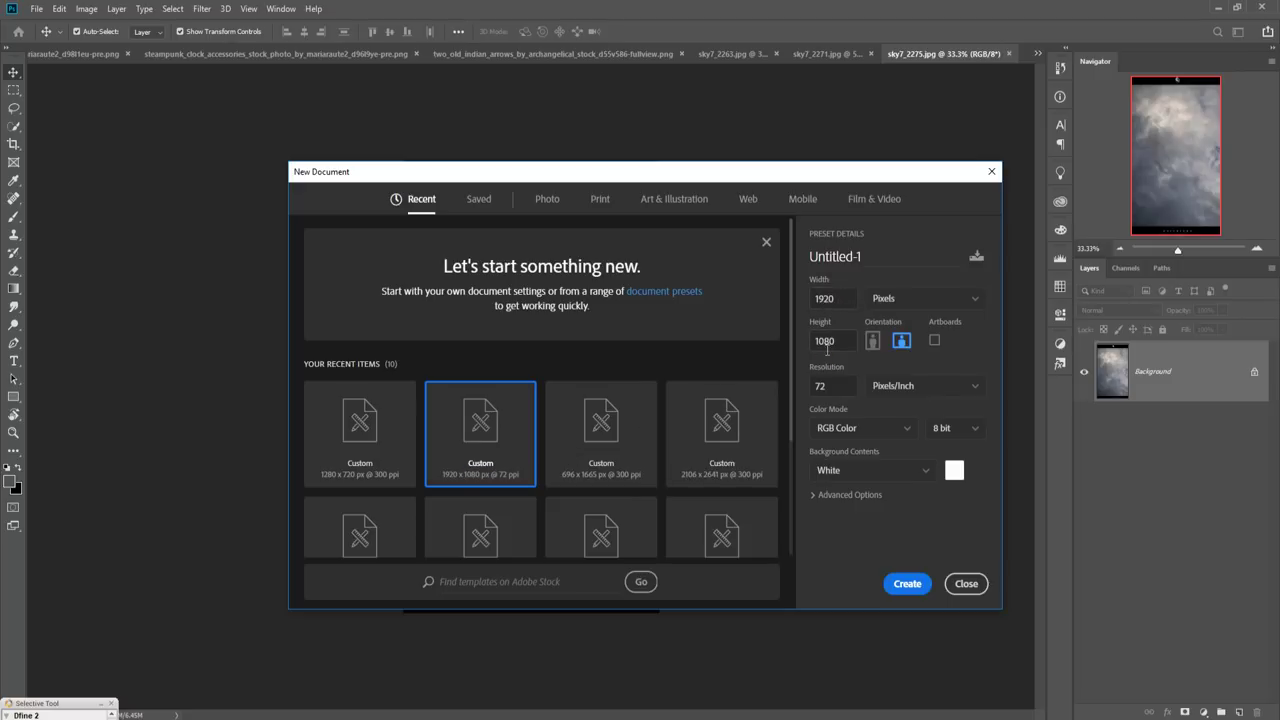
pyautogui.moveTo(827, 393); pyautogui.dragTo(818, 398)
pyautogui.click(907, 586)
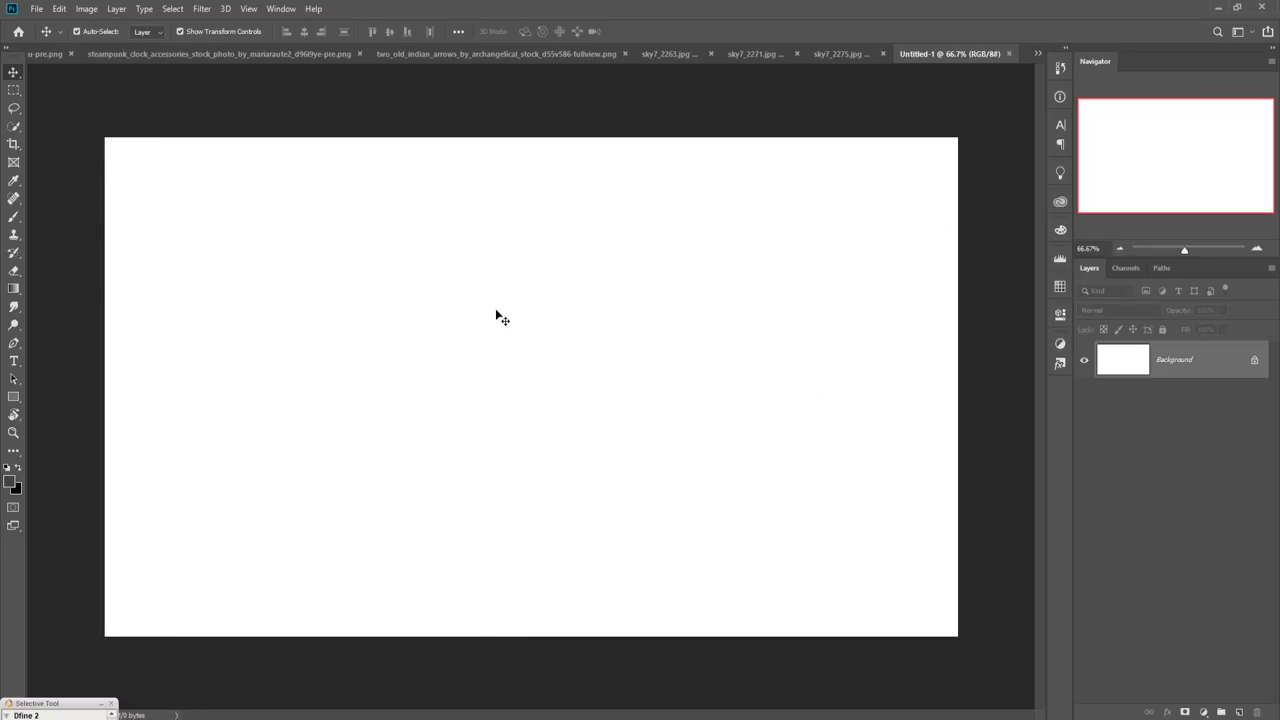
# Bring up sky7_2271.jpg and select its cloudy sky between the black bars with the Rectangular Marquee tool
pyautogui.click(1039, 53)
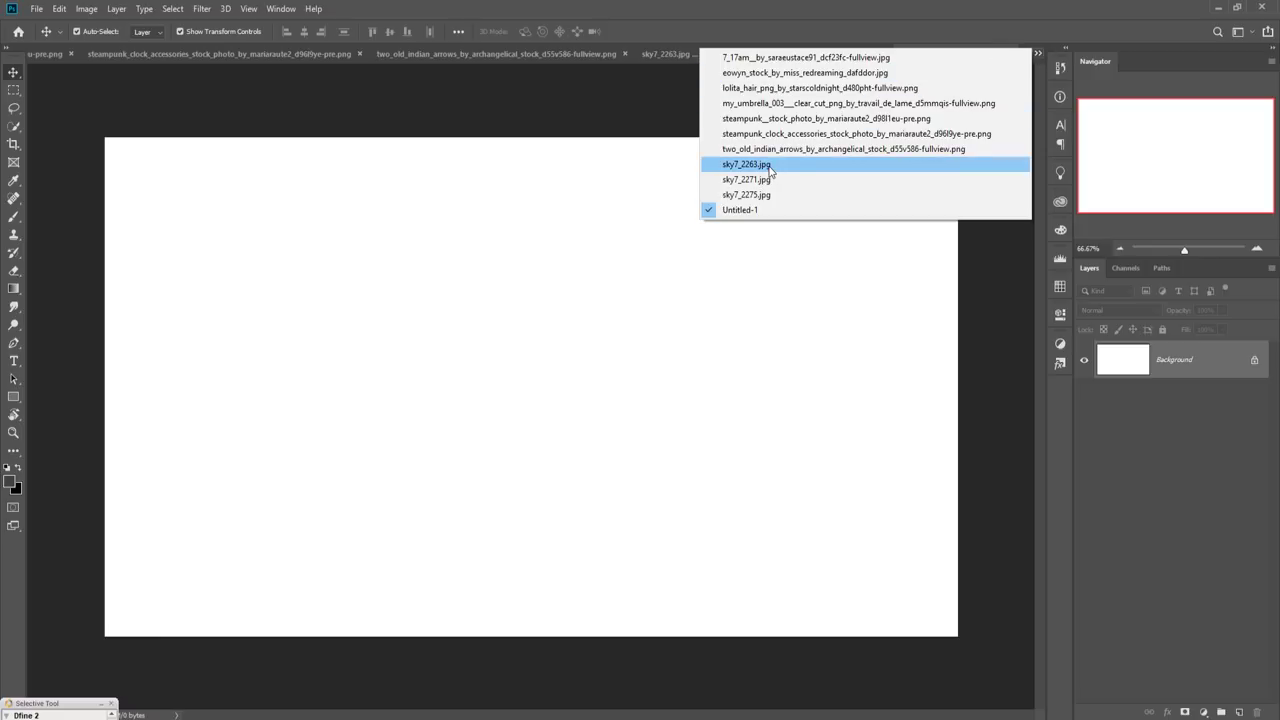
pyautogui.click(770, 166)
pyautogui.click(1038, 54)
pyautogui.click(806, 182)
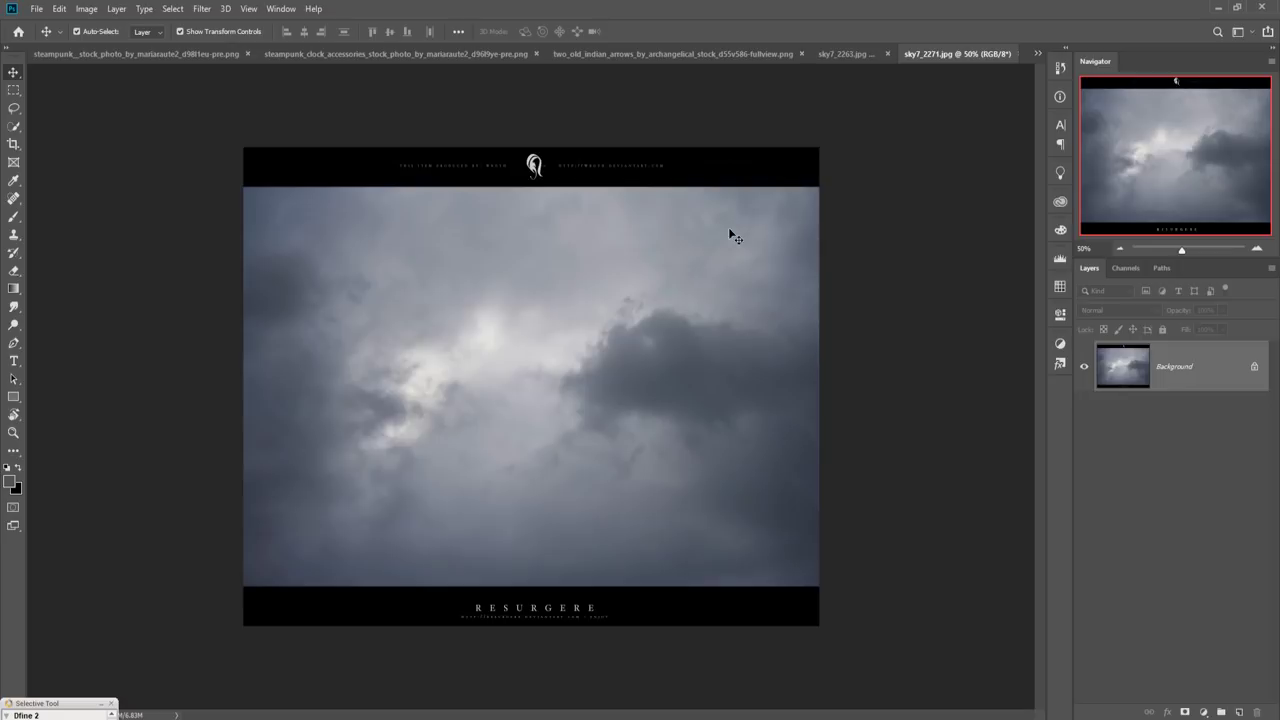
pyautogui.click(14, 90)
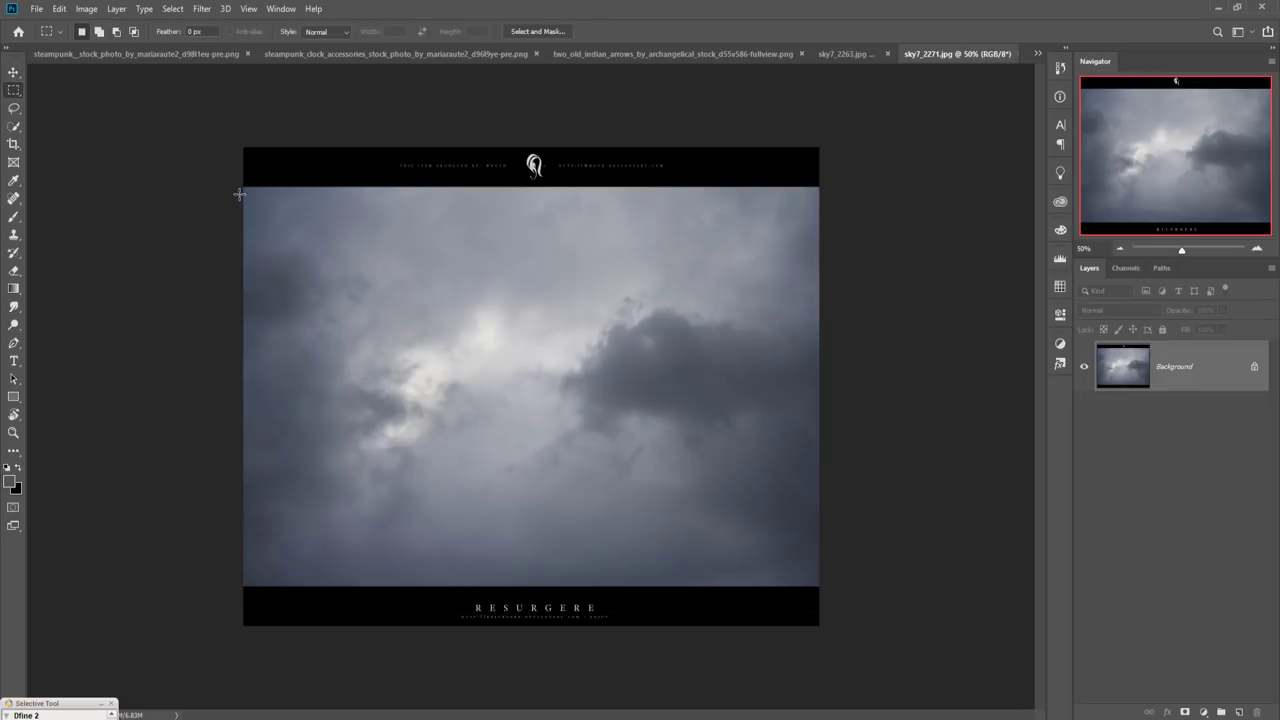
pyautogui.moveTo(241, 194); pyautogui.dragTo(951, 589)
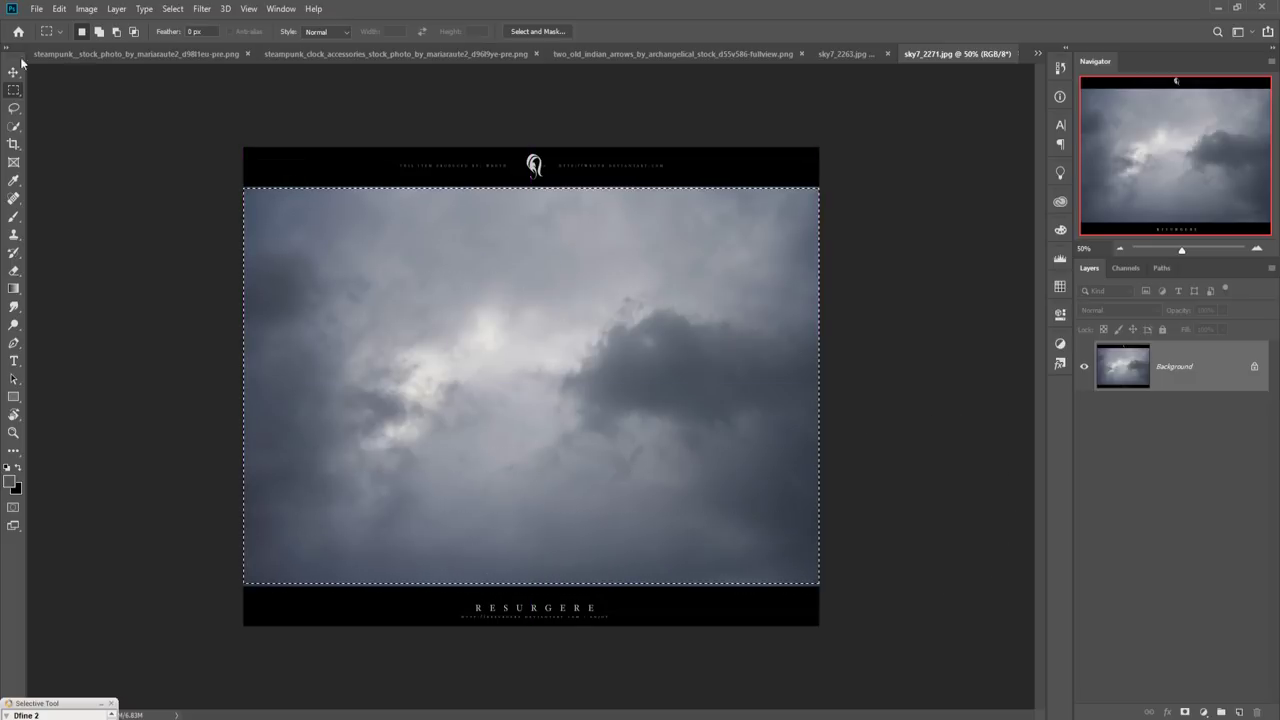
# Float the sky7_2271.jpg window beside Untitled-1 and copy the selected sky into the Untitled-1 document with the Move tool
pyautogui.press('v')
pyautogui.moveTo(941, 55); pyautogui.dragTo(1001, 95)
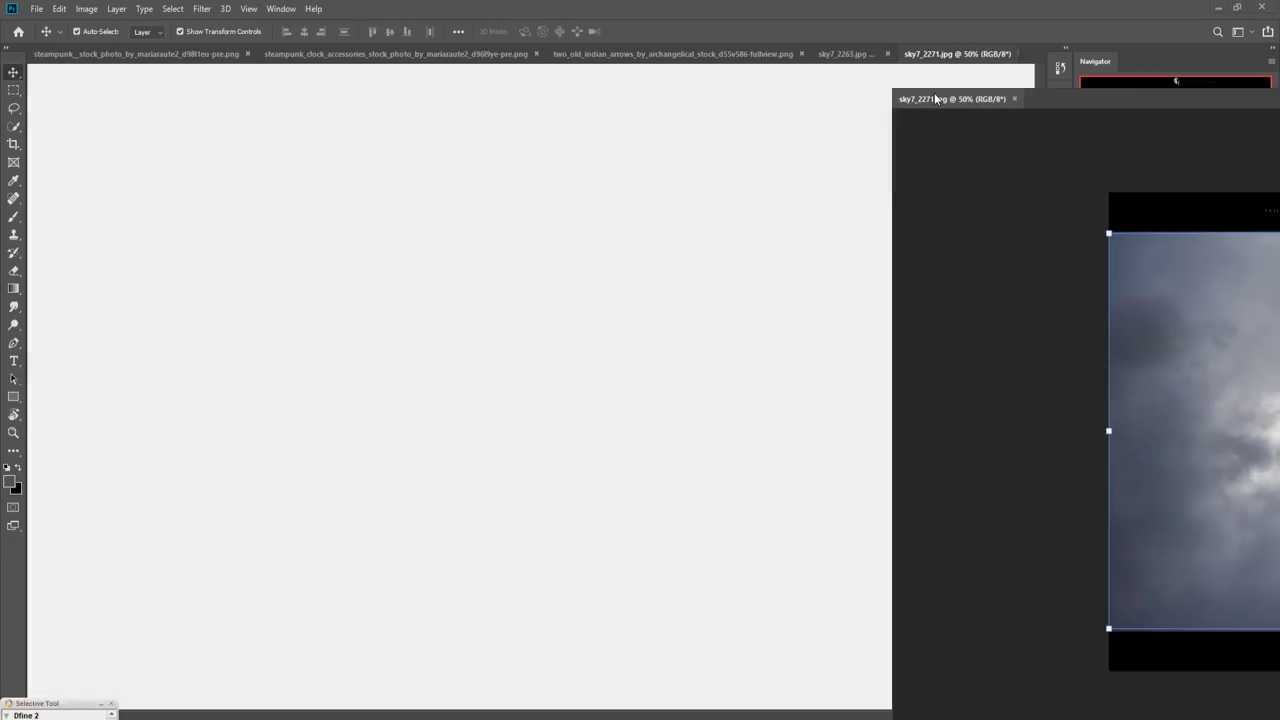
pyautogui.click(1033, 57)
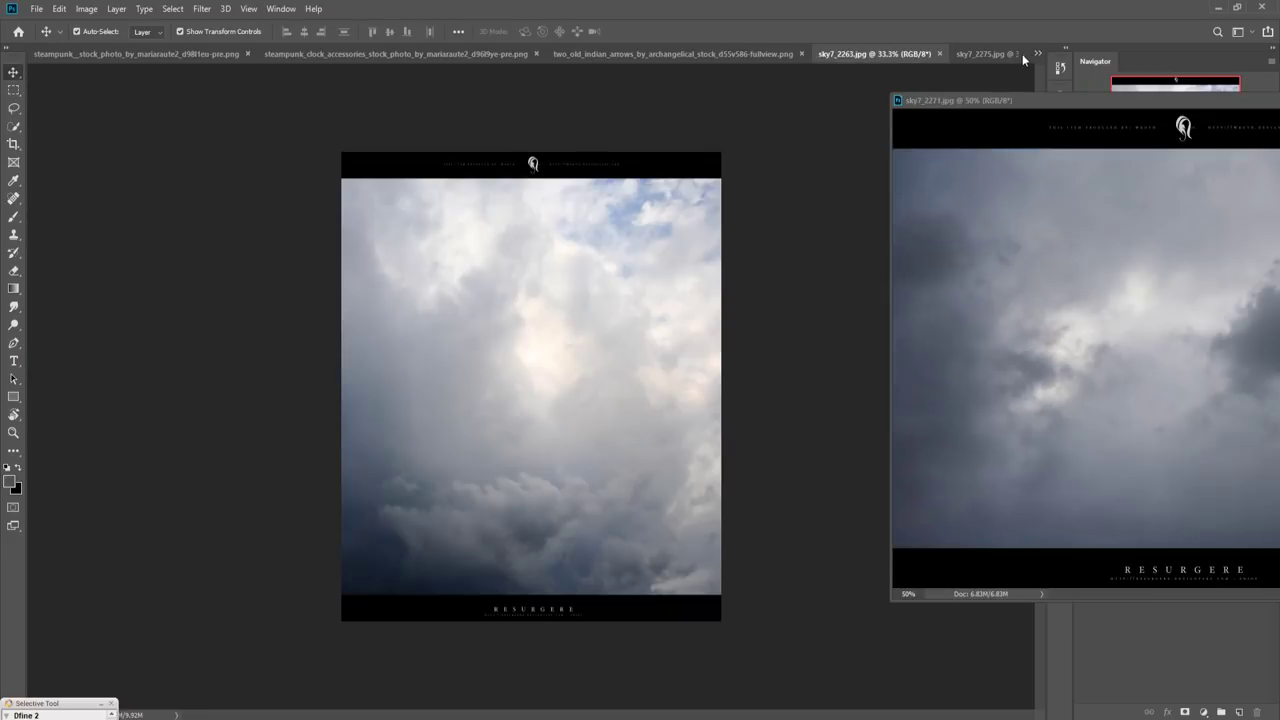
pyautogui.click(1036, 53)
pyautogui.click(757, 192)
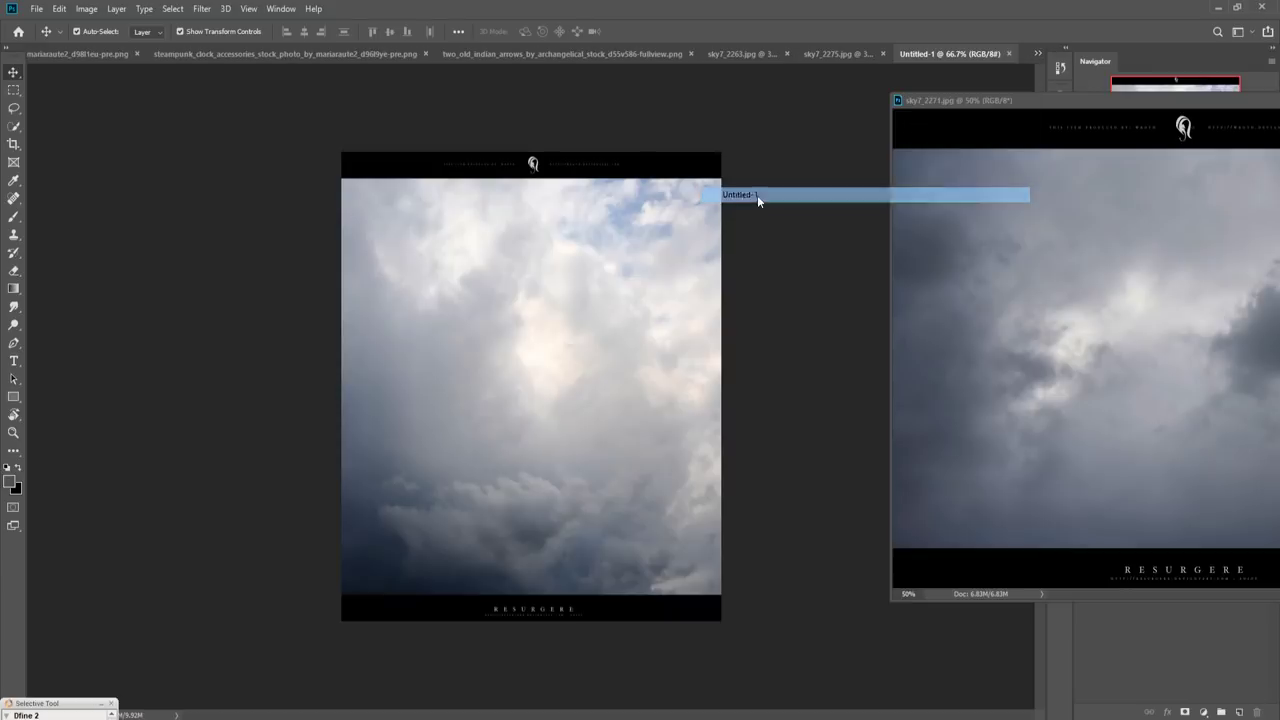
pyautogui.click(1002, 267)
pyautogui.moveTo(1003, 279); pyautogui.dragTo(606, 283)
# Put away the sky7_2271.jpg window and enlarge the pasted sky so it covers the whole canvas
pyautogui.click(1050, 100)
pyautogui.moveTo(1050, 100); pyautogui.dragTo(332, 253)
pyautogui.click(770, 203)
pyautogui.moveTo(824, 382); pyautogui.dragTo(968, 370)
pyautogui.moveTo(744, 417); pyautogui.dragTo(771, 432)
pyautogui.click(640, 32)
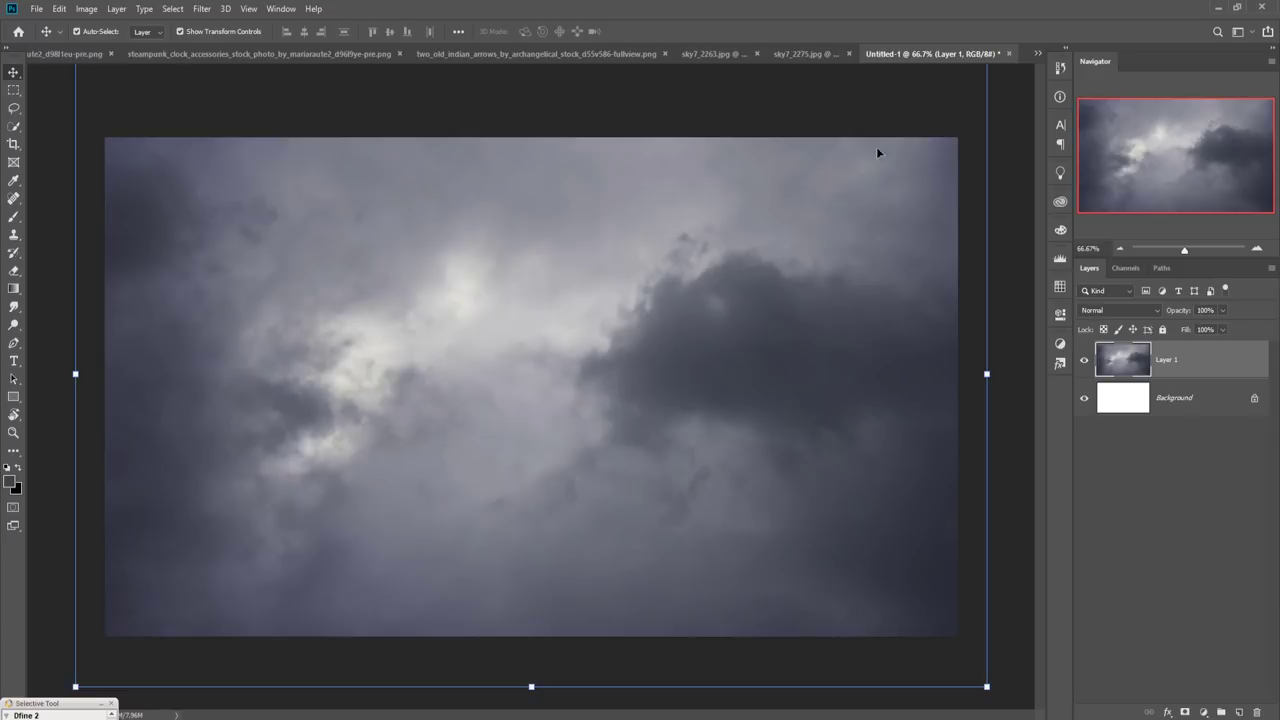
# Look at the 7_17am sunset photo and switch to the eowyn_stock photo of the armoured woman
pyautogui.click(1037, 53)
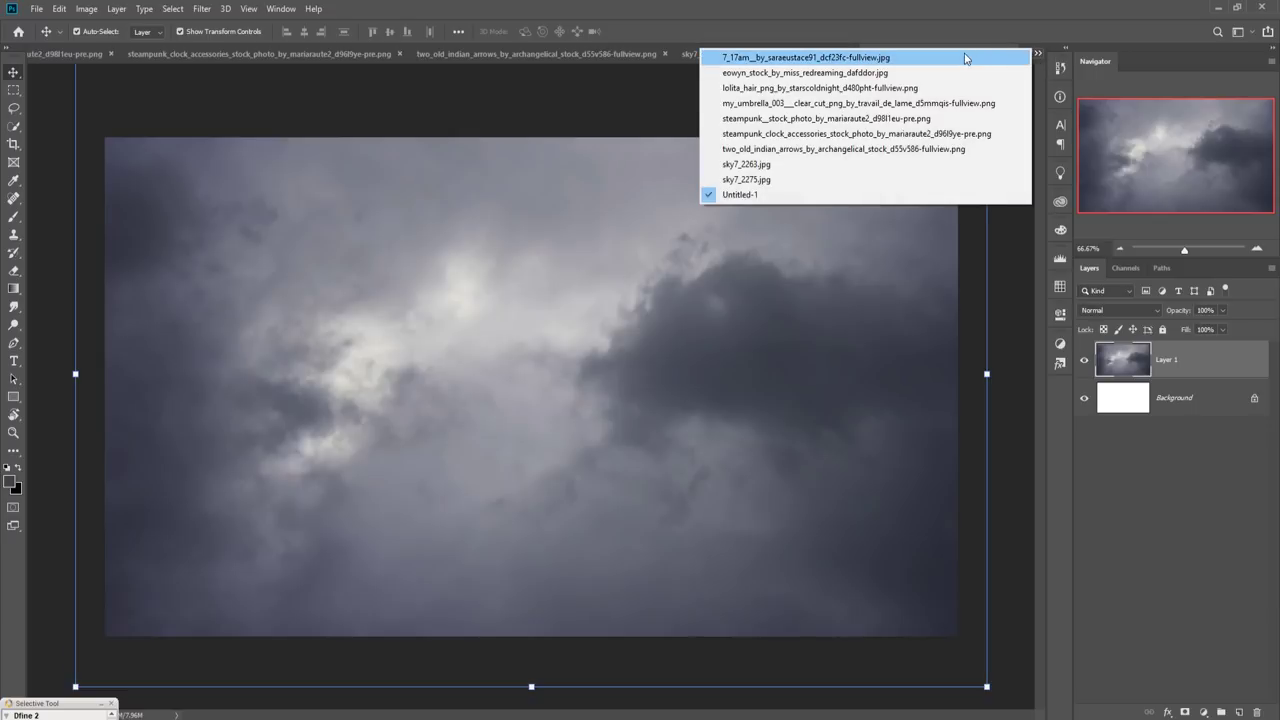
pyautogui.click(955, 57)
pyautogui.click(1037, 53)
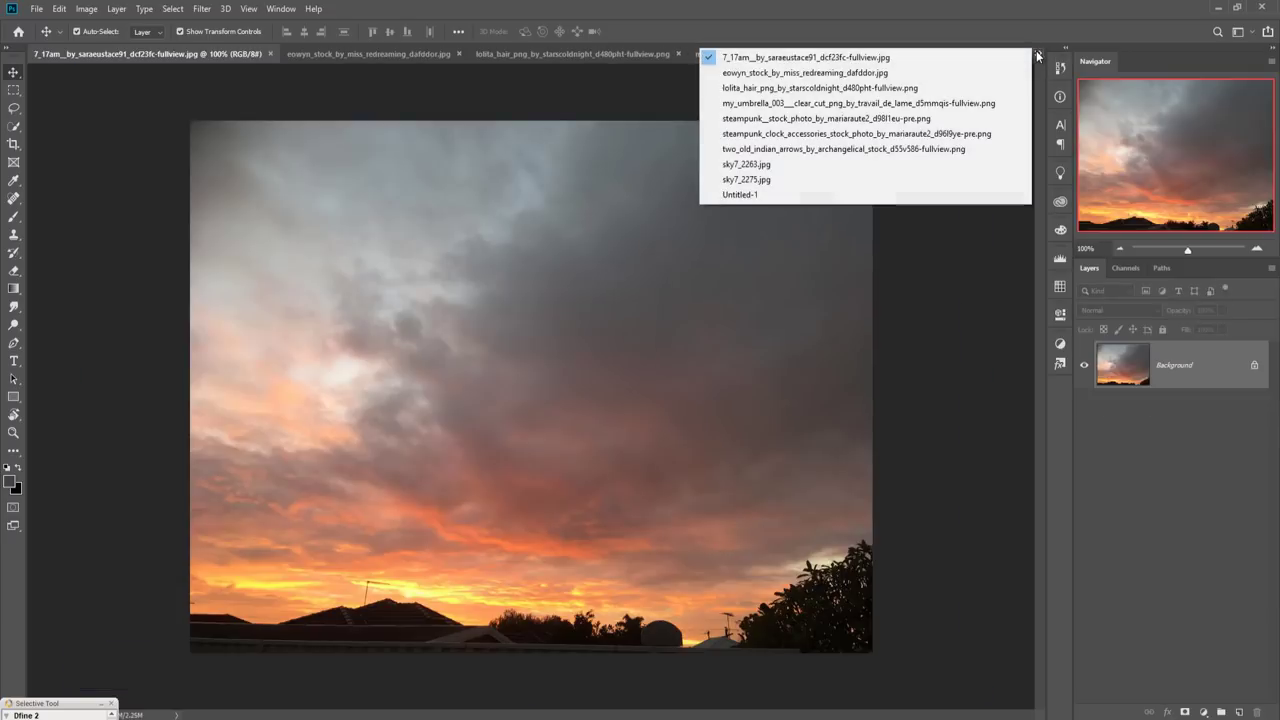
pyautogui.click(958, 73)
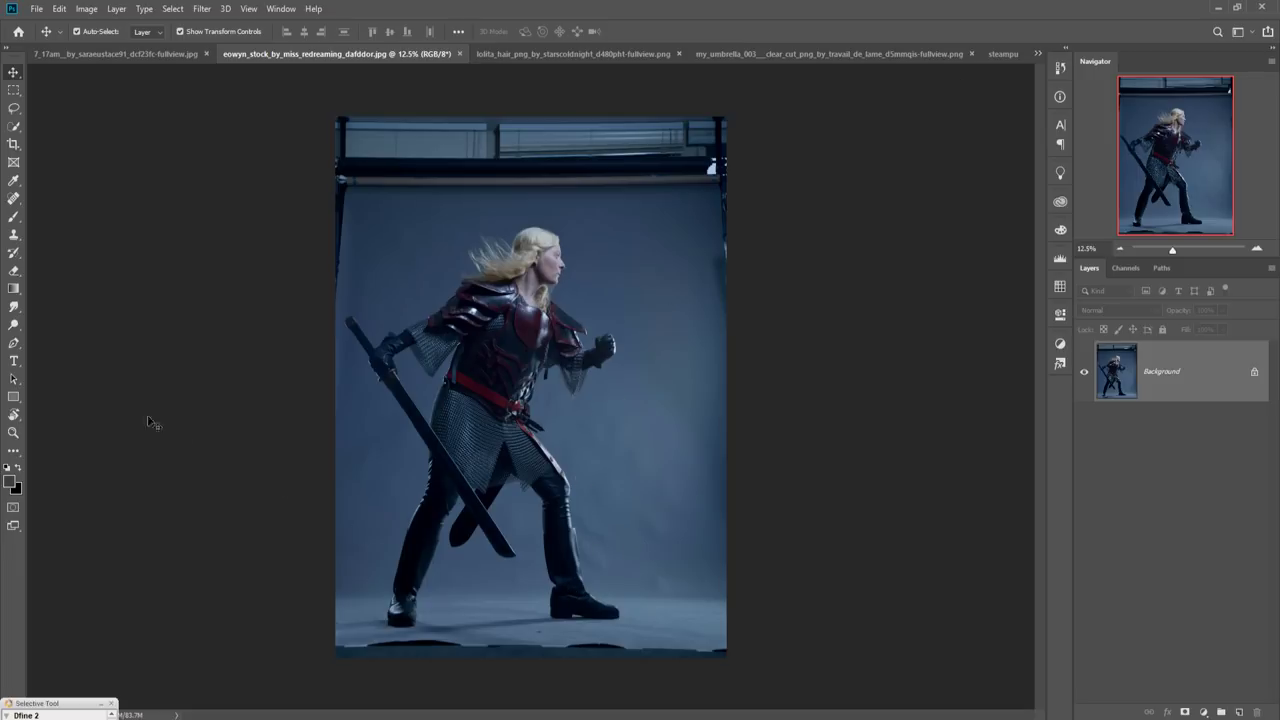
# Trace the outline of the armoured woman and her sword as a path with the Pen tool
pyautogui.click(14, 345)
pyautogui.click(88, 346)
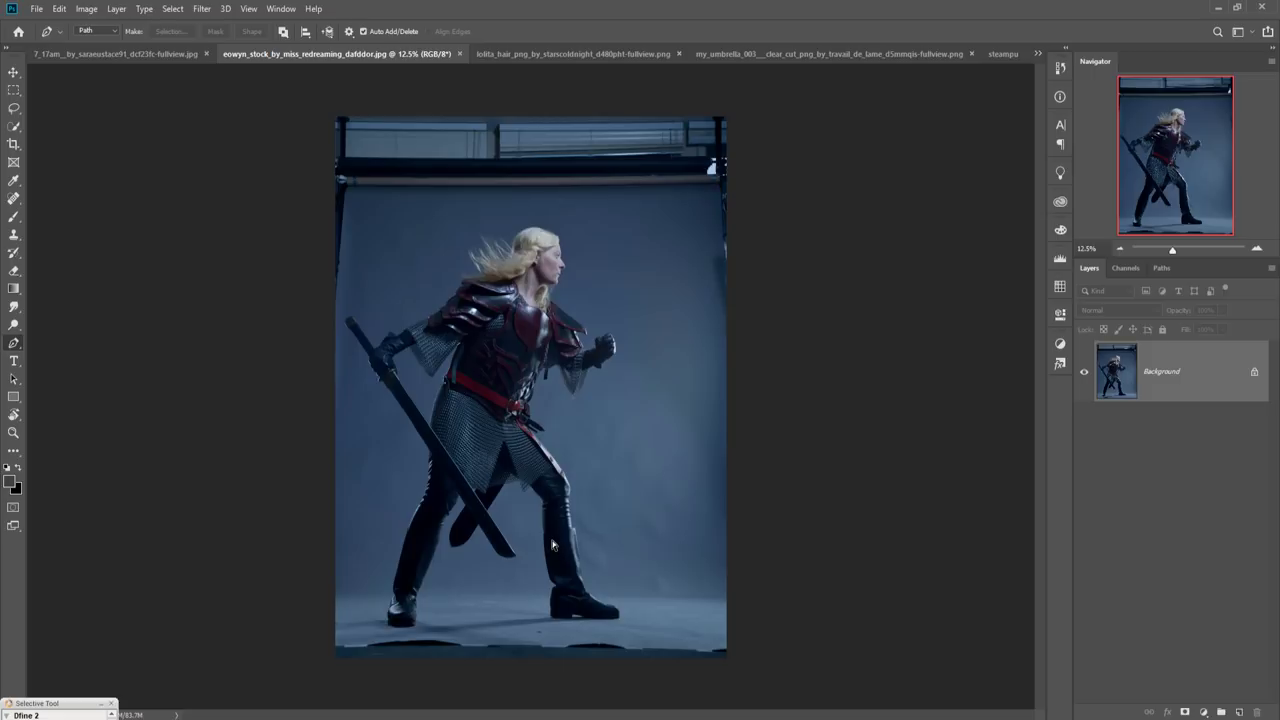
pyautogui.hotkey('ctrl', '+')
pyautogui.hotkey('ctrl', '+')
pyautogui.hotkey('ctrl', '+')
pyautogui.hotkey('ctrl', '+')
pyautogui.hotkey('ctrl', '+')
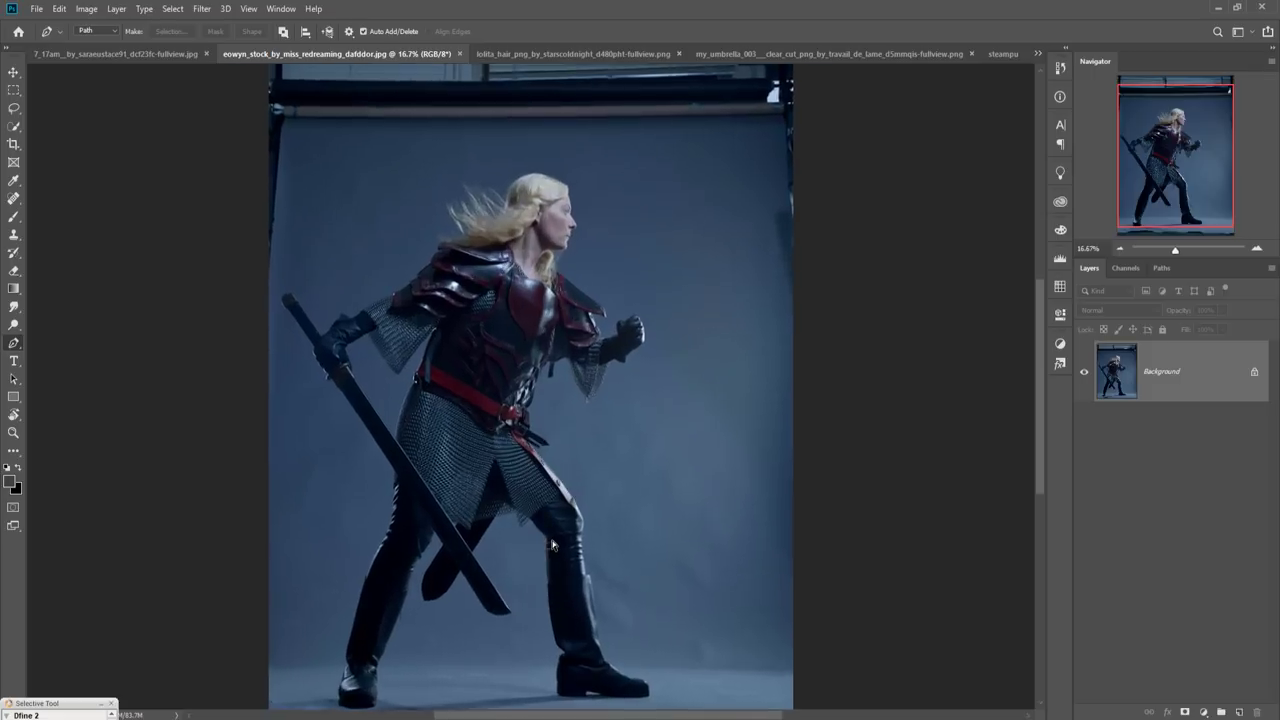
pyautogui.hotkey('ctrl', '+')
pyautogui.hotkey('ctrl', '+')
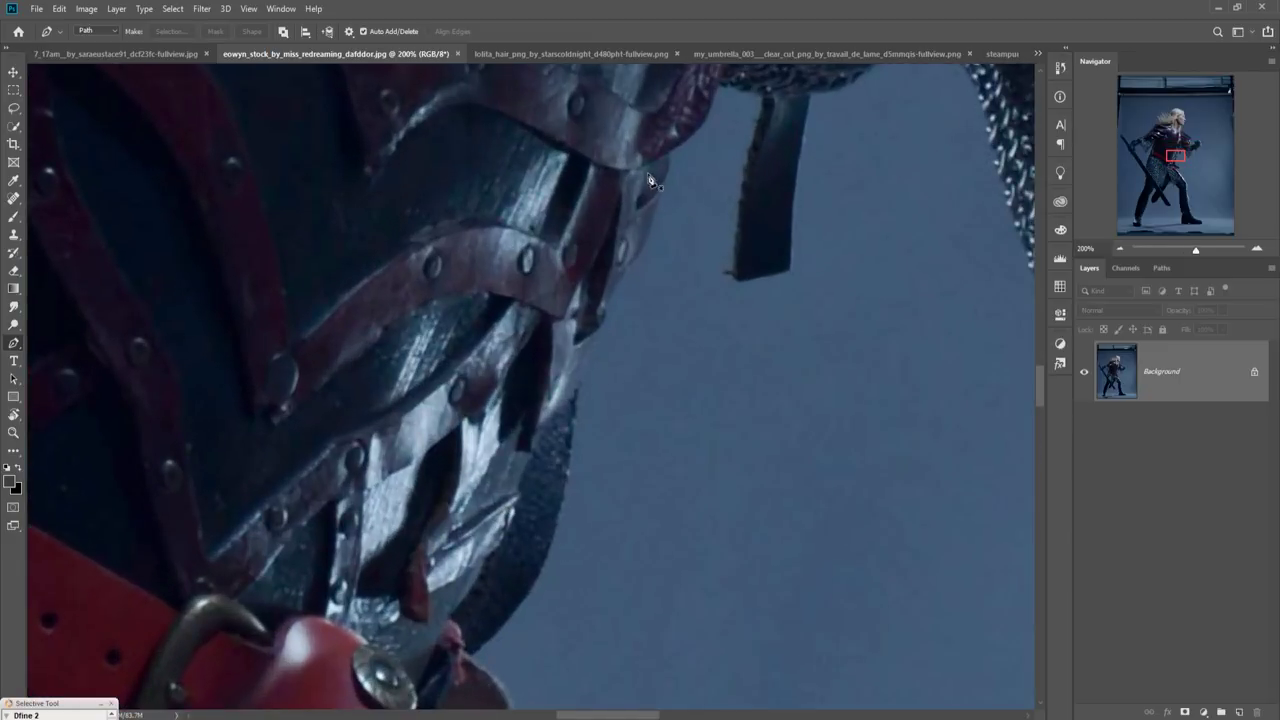
pyautogui.click(718, 85)
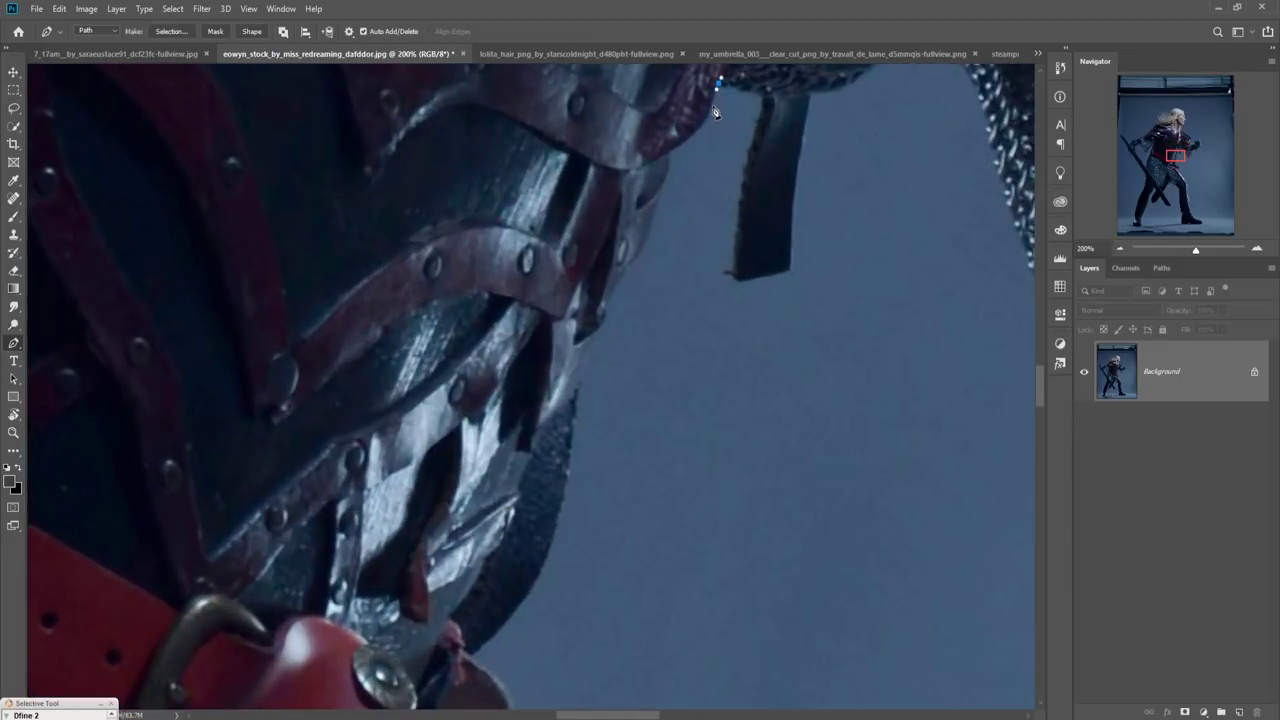
pyautogui.moveTo(672, 155); pyautogui.dragTo(646, 243)
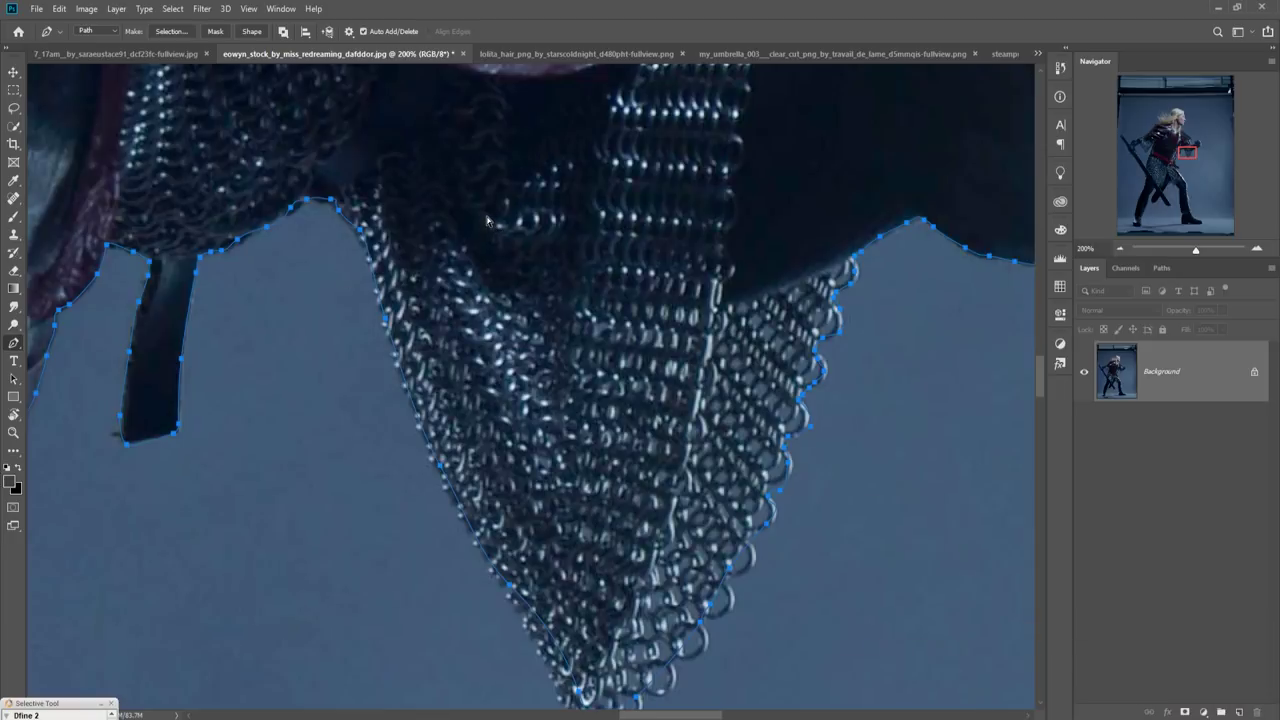
# Convert the path around the woman into a new anti-aliased selection with a feather radius of 0 pixels
pyautogui.scroll(-7, 488, 220)
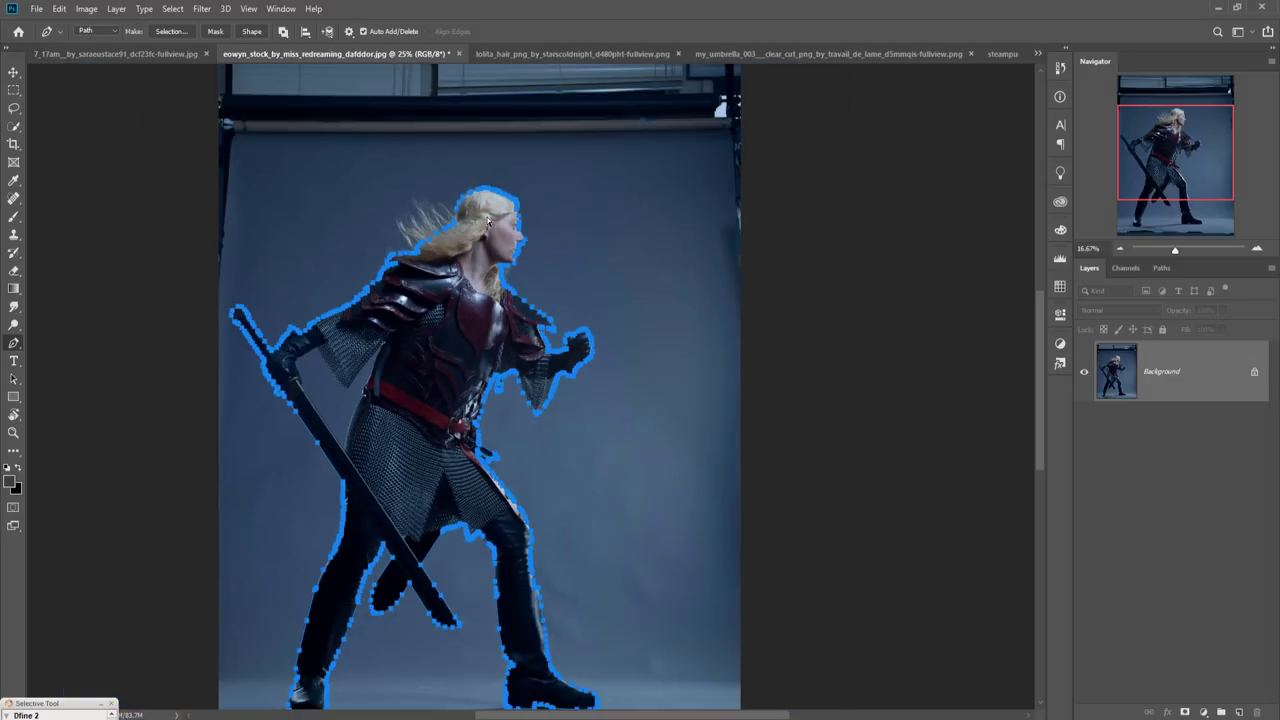
pyautogui.scroll(-1, 488, 220)
pyautogui.rightClick(510, 299)
pyautogui.click(563, 360)
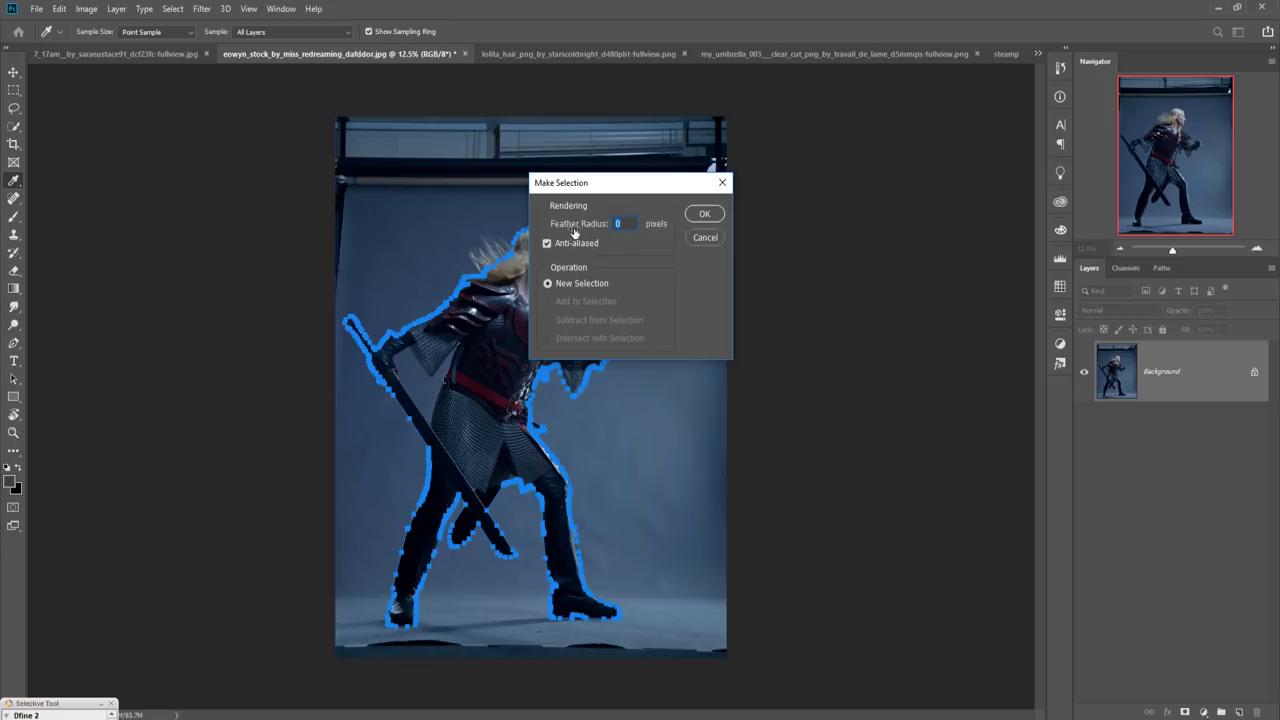
pyautogui.click(703, 216)
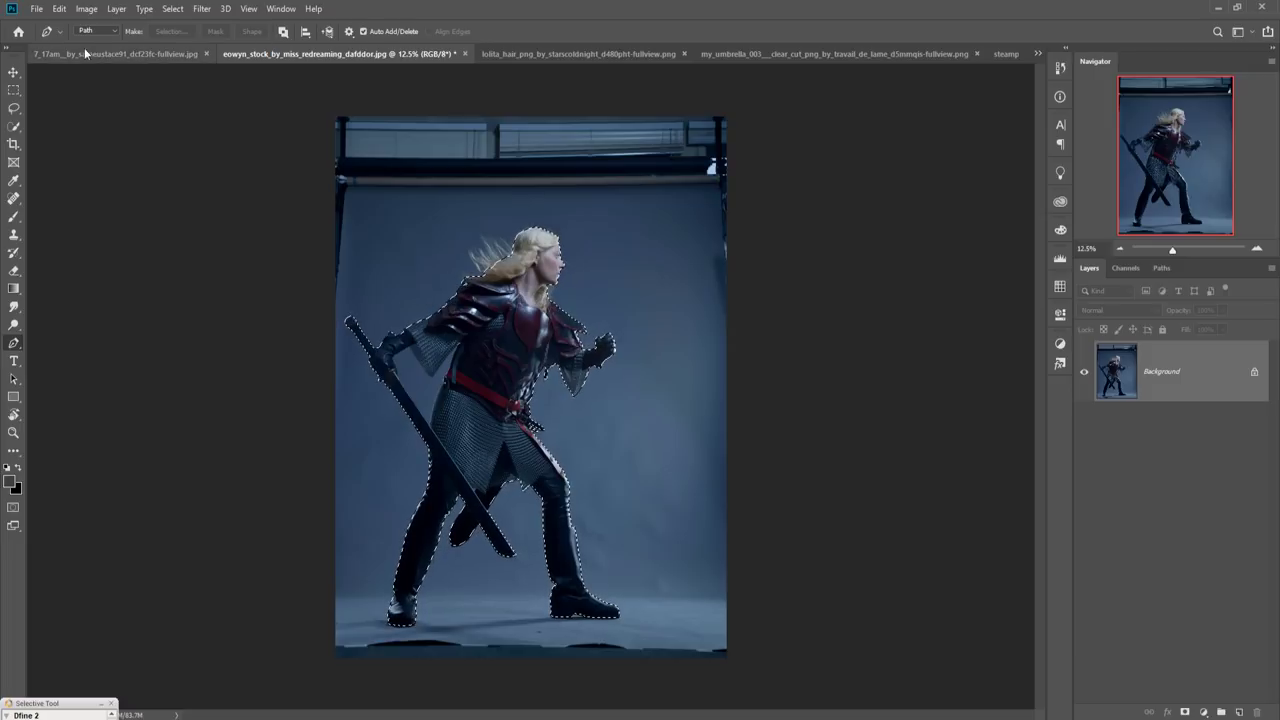
# Copy the selected woman from the floated eowyn_stock window into Untitled-1 and minimise the source window
pyautogui.moveTo(338, 55); pyautogui.dragTo(334, 107)
pyautogui.click(13, 72)
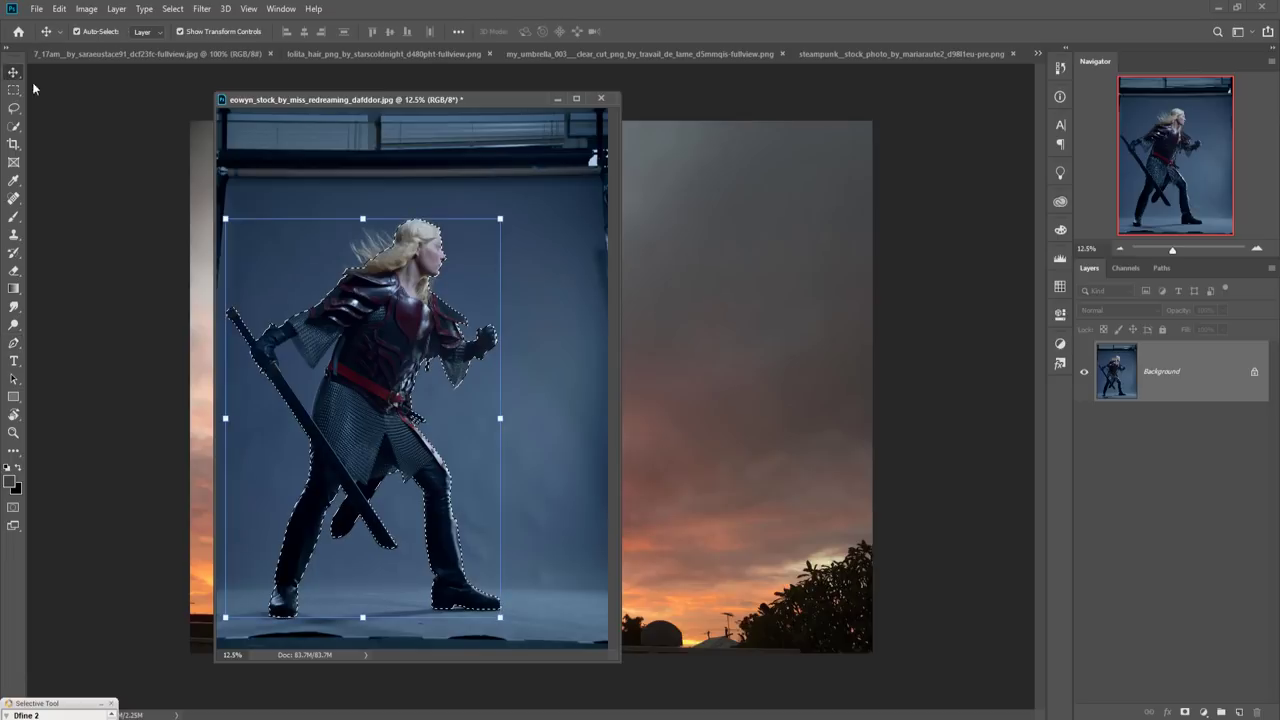
pyautogui.click(1040, 54)
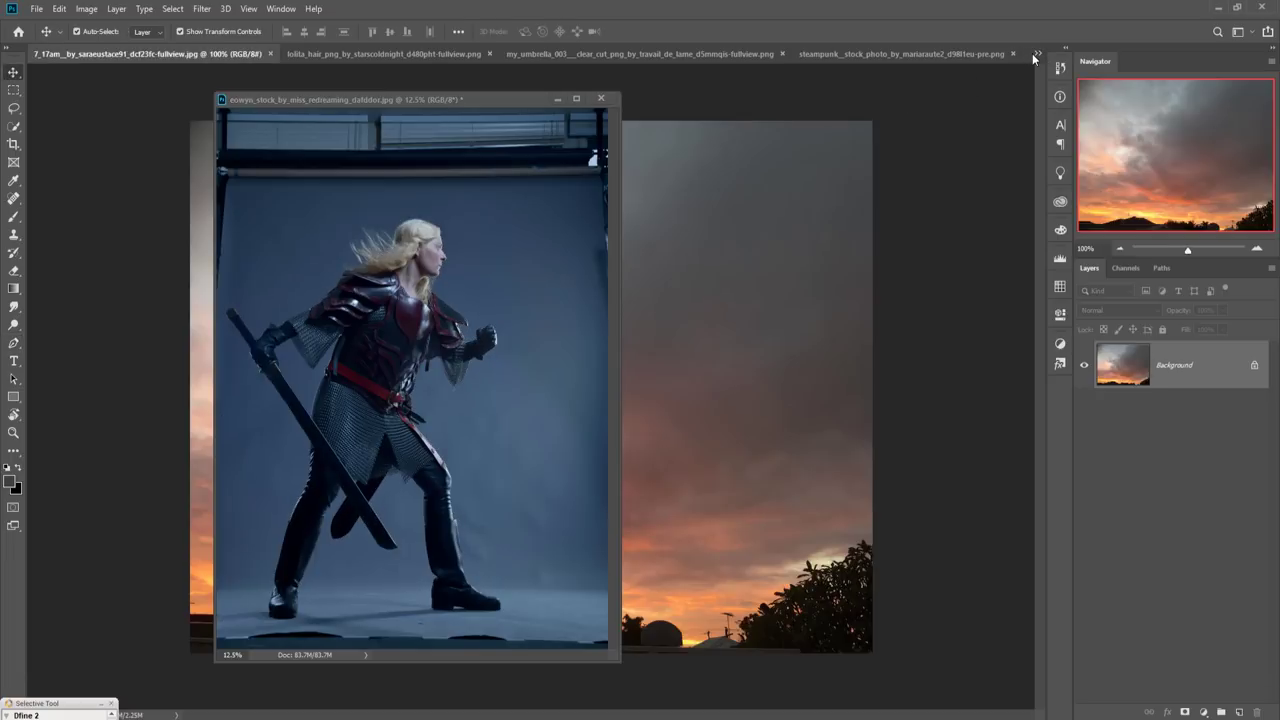
pyautogui.click(1037, 54)
pyautogui.click(800, 180)
pyautogui.moveTo(439, 103); pyautogui.dragTo(814, 108)
pyautogui.moveTo(778, 360); pyautogui.dragTo(552, 338)
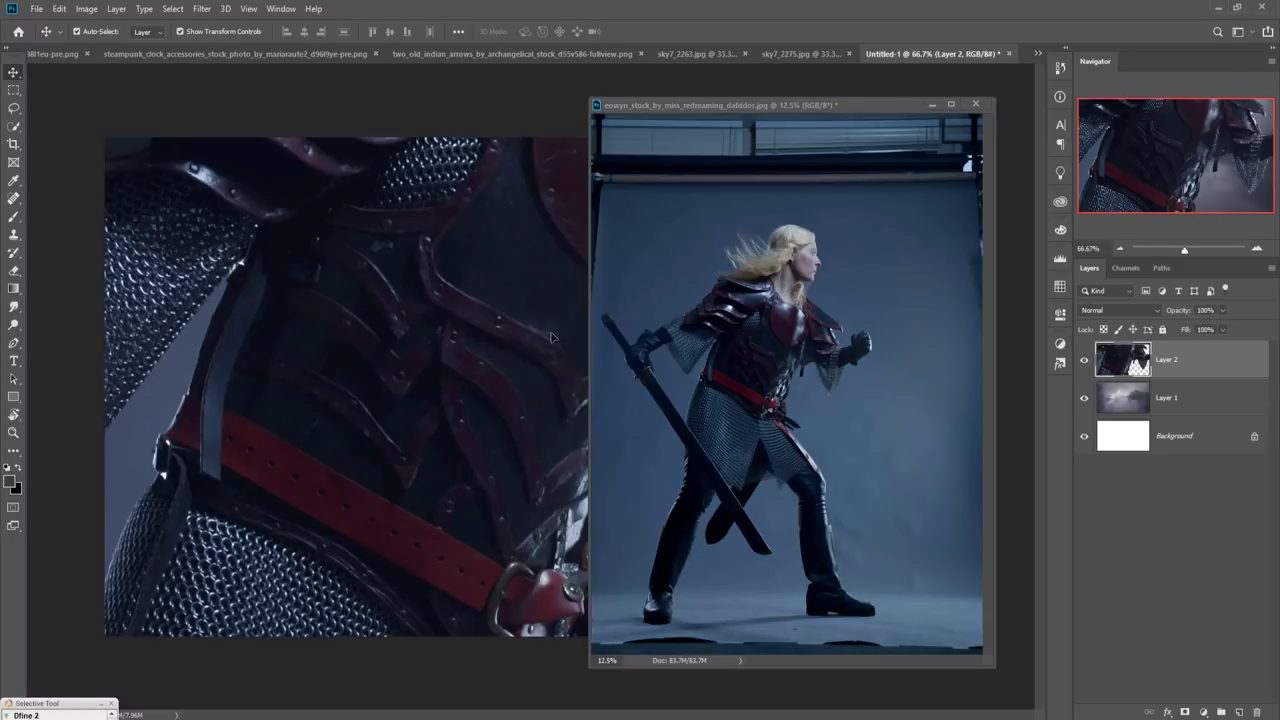
pyautogui.click(932, 104)
# Move the woman down until her head shows on the canvas and scale her layer to about 55%
pyautogui.moveTo(430, 200); pyautogui.dragTo(410, 485)
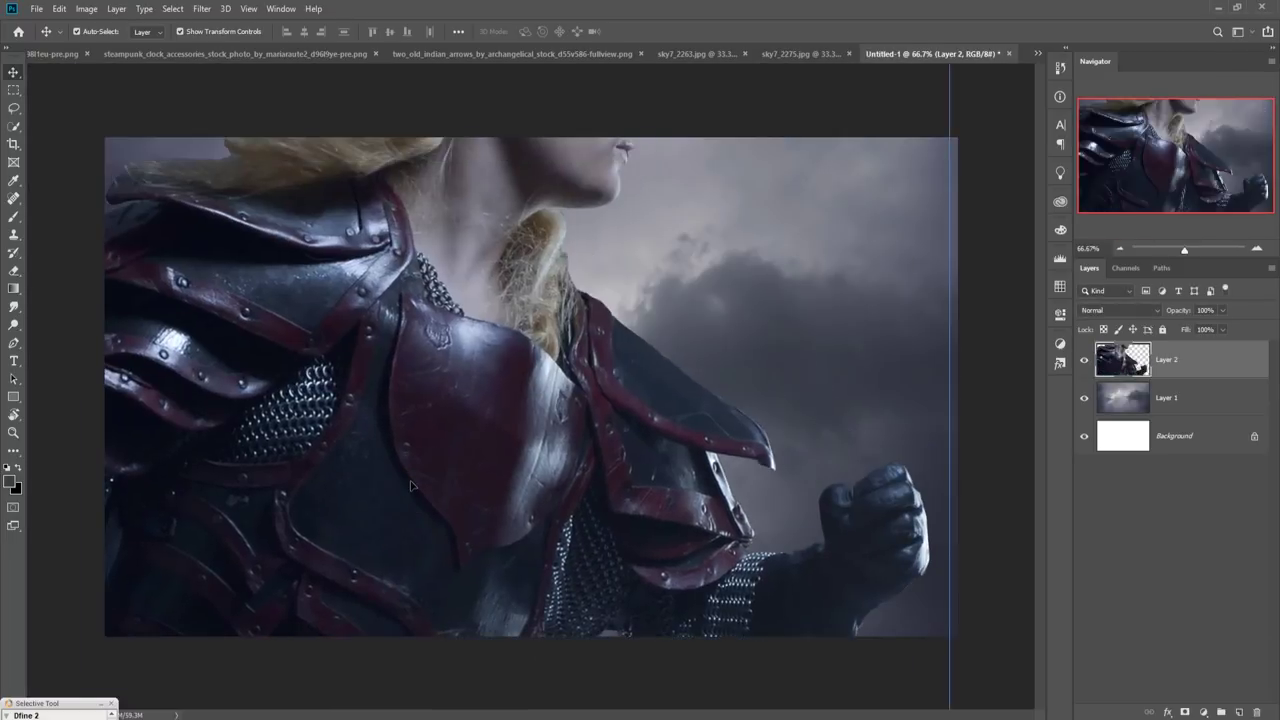
pyautogui.moveTo(400, 340); pyautogui.dragTo(380, 537)
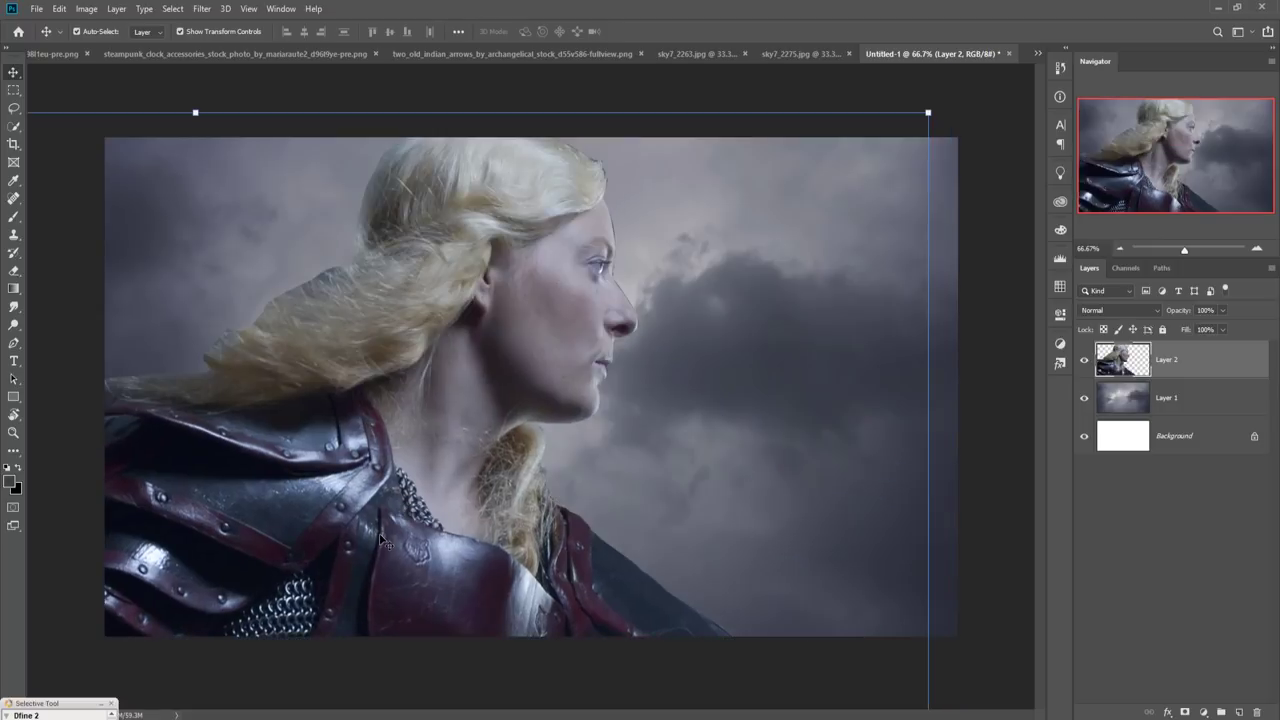
pyautogui.hotkey('ctrl', '-')
pyautogui.hotkey('ctrl', '-')
pyautogui.hotkey('ctrl', '-')
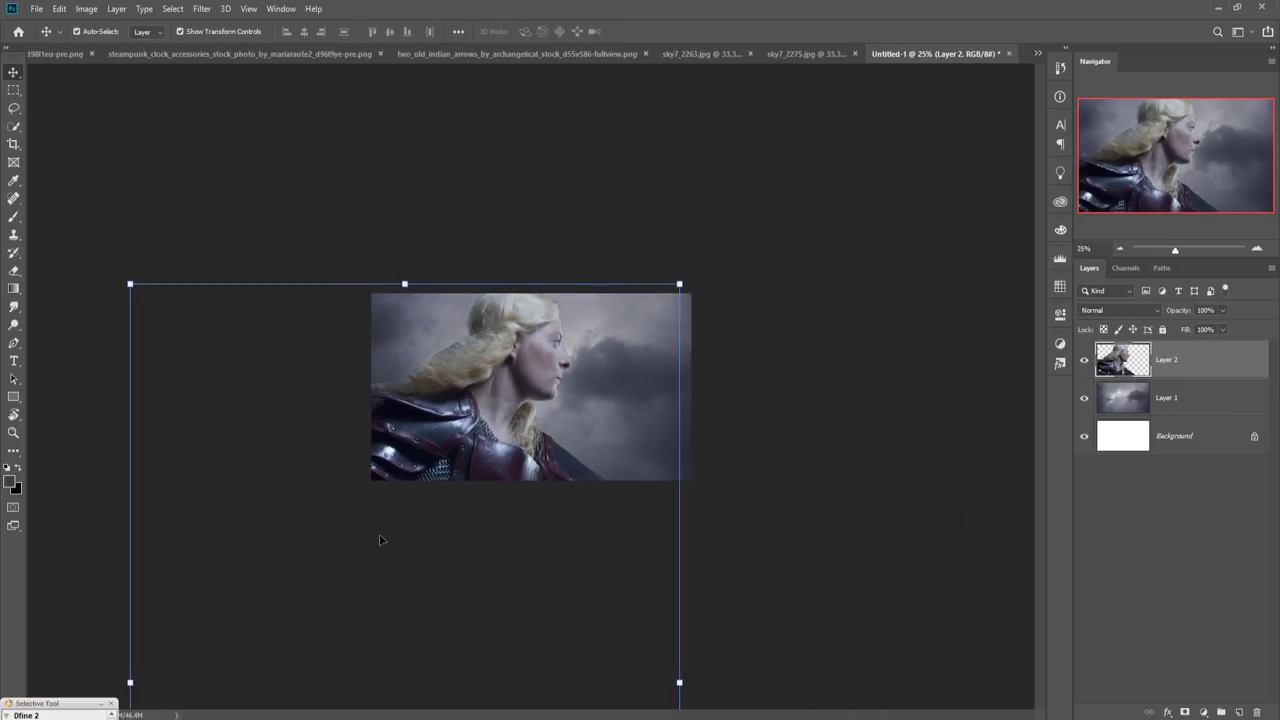
pyautogui.moveTo(406, 286); pyautogui.dragTo(455, 318)
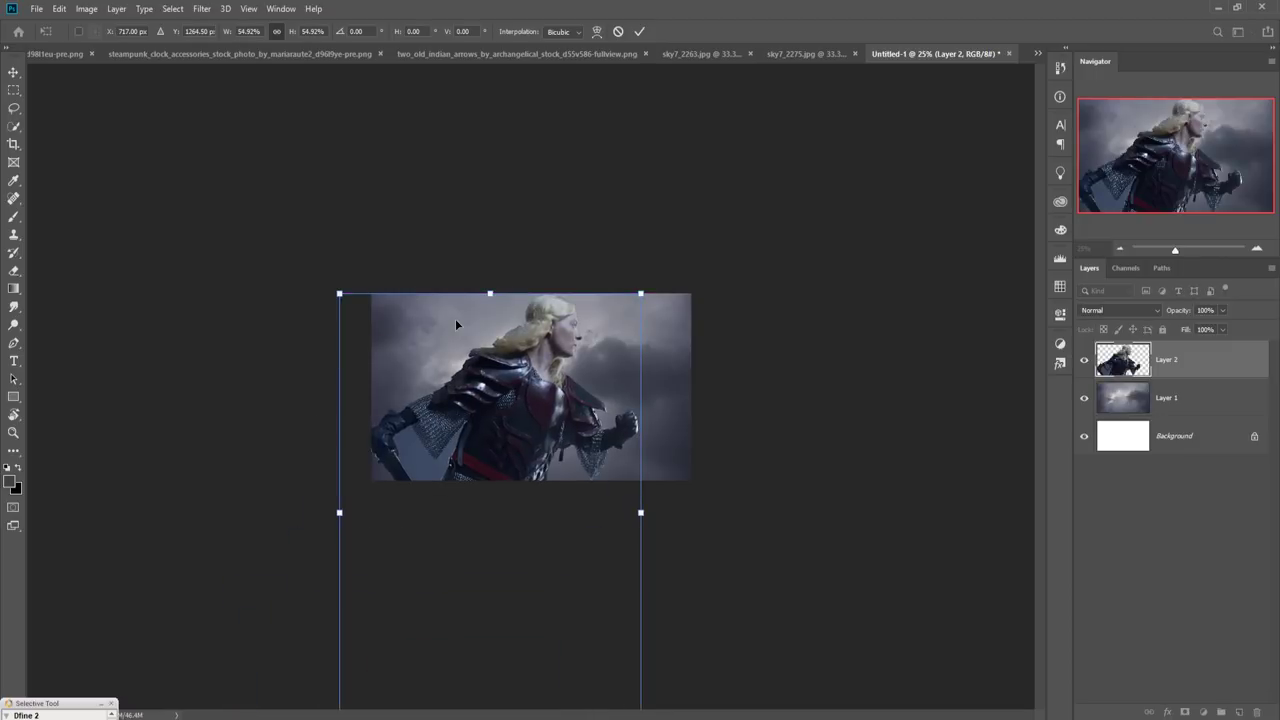
pyautogui.hotkey('ctrl', '+')
pyautogui.hotkey('ctrl', '+')
pyautogui.hotkey('ctrl', '+')
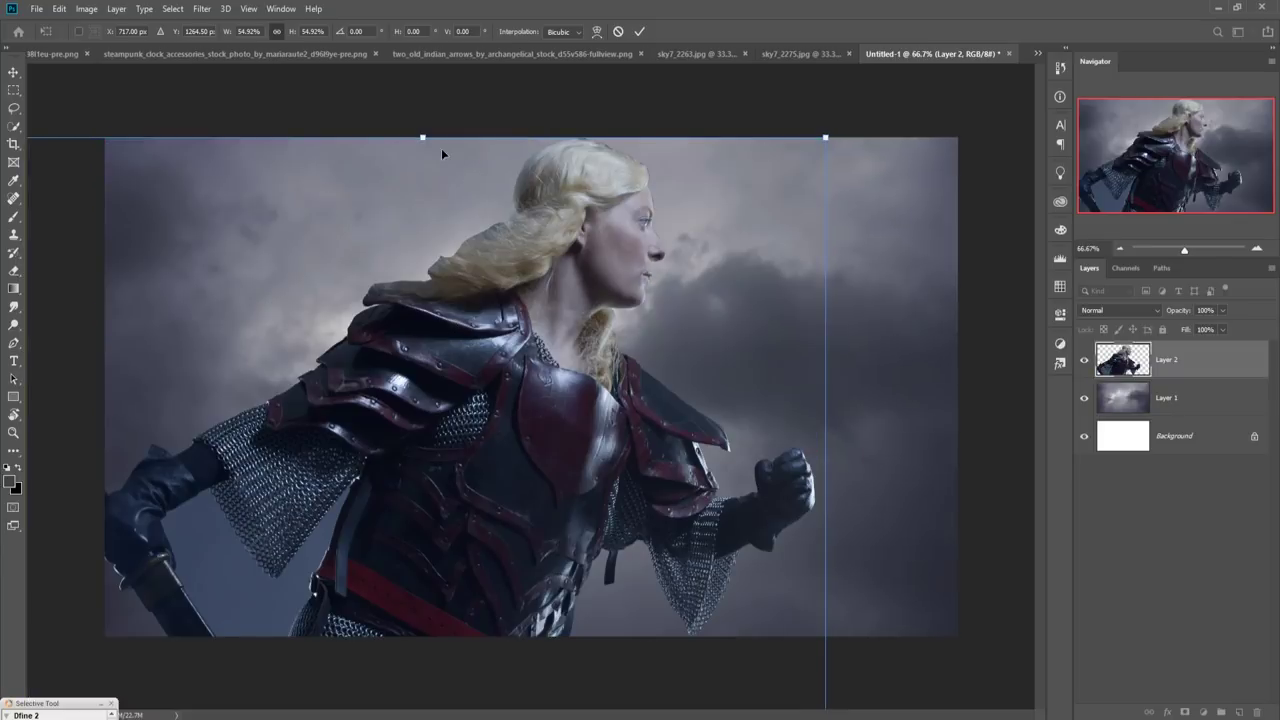
# Scale the woman down to about 31% and place her left of centre with her legs below the canvas edge
pyautogui.moveTo(427, 144); pyautogui.dragTo(426, 505)
pyautogui.moveTo(503, 588); pyautogui.dragTo(515, 246)
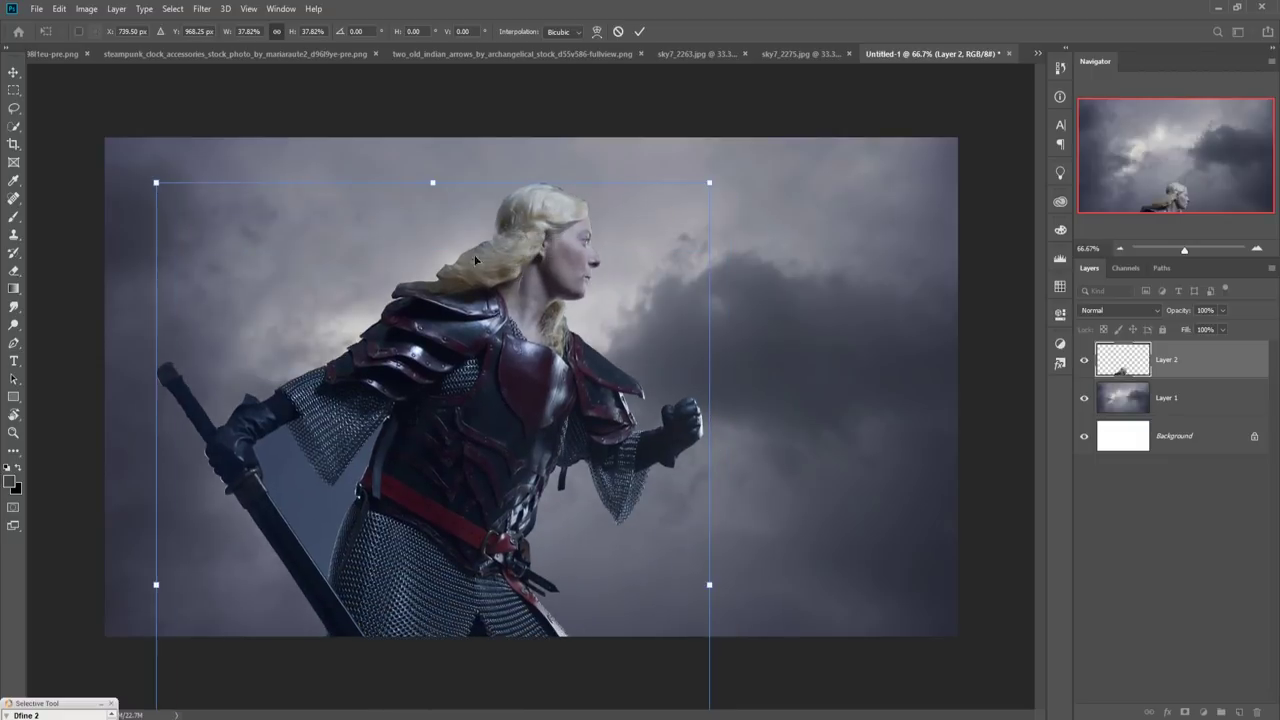
pyautogui.moveTo(436, 194); pyautogui.dragTo(434, 396)
pyautogui.moveTo(478, 556); pyautogui.dragTo(459, 430)
pyautogui.moveTo(407, 242); pyautogui.dragTo(426, 184)
pyautogui.moveTo(444, 322); pyautogui.dragTo(450, 399)
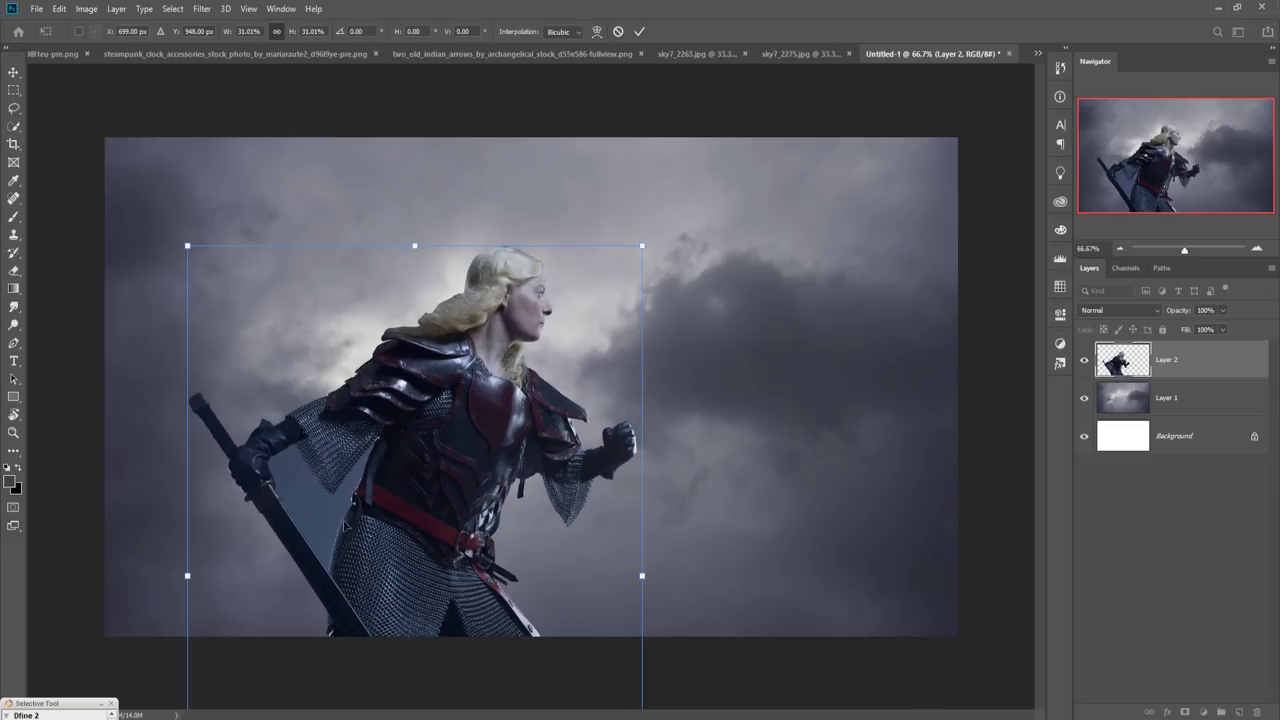
# Lasso the leftover backdrop enclosed between the woman's rear arm, torso and sword, delete it and deselect
pyautogui.click(13, 108)
pyautogui.click(46, 114)
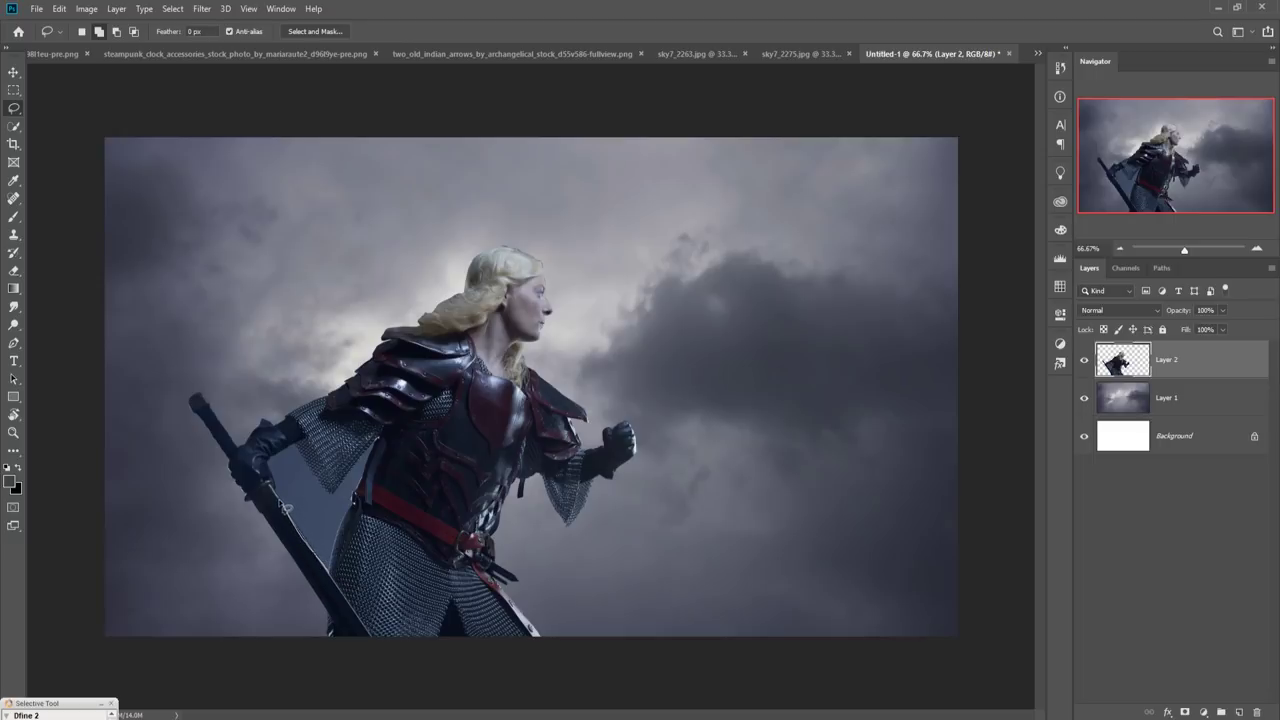
pyautogui.moveTo(270, 472)
pyautogui.mouseDown()
pyautogui.moveTo(298, 452)
pyautogui.moveTo(332, 497)
pyautogui.moveTo(378, 444)
pyautogui.moveTo(338, 582)
pyautogui.mouseUp()
pyautogui.press('Delete')
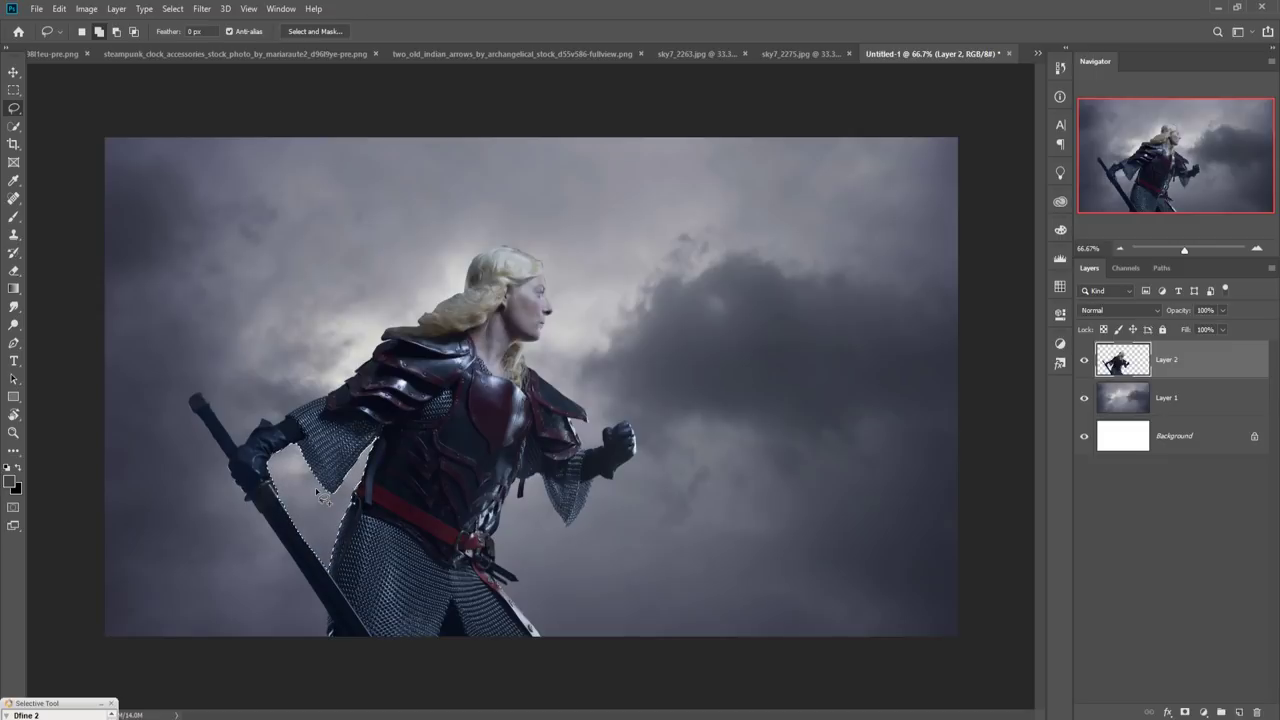
pyautogui.click(172, 9)
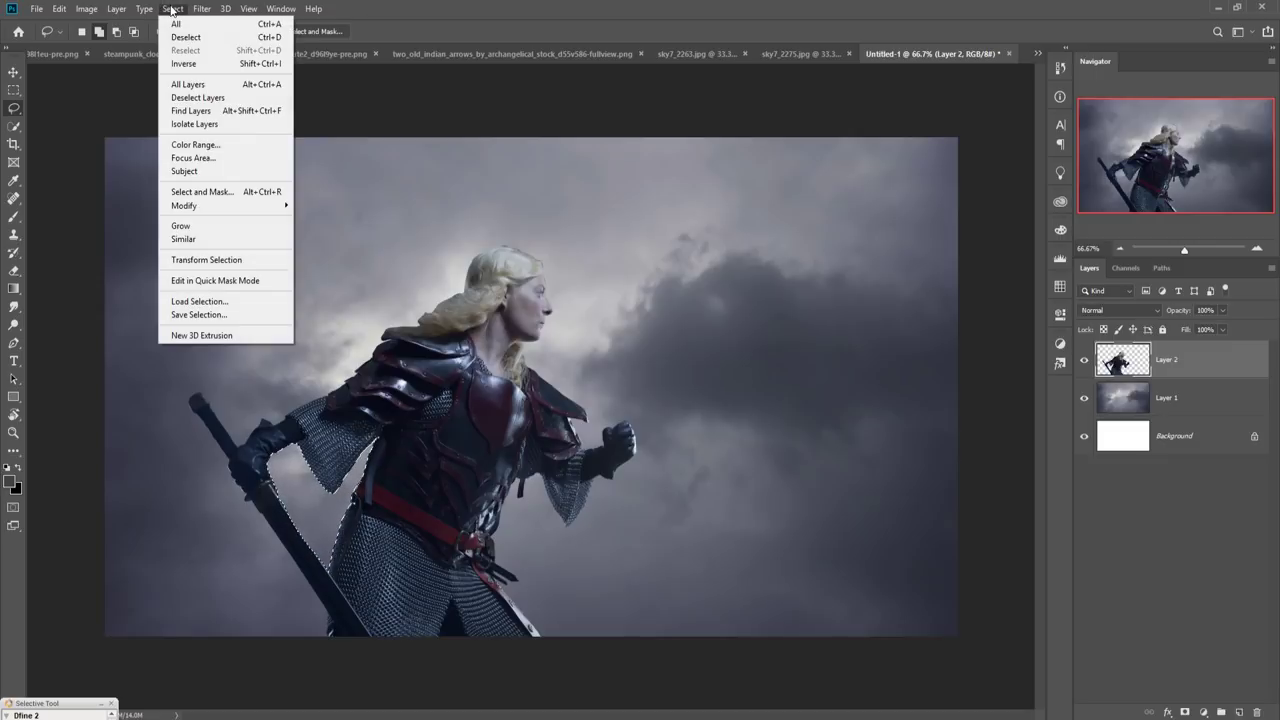
pyautogui.click(178, 40)
# Scale the woman to about 91.5%, rotate her about 5.3° clockwise and place her slightly further left and higher
pyautogui.click(14, 72)
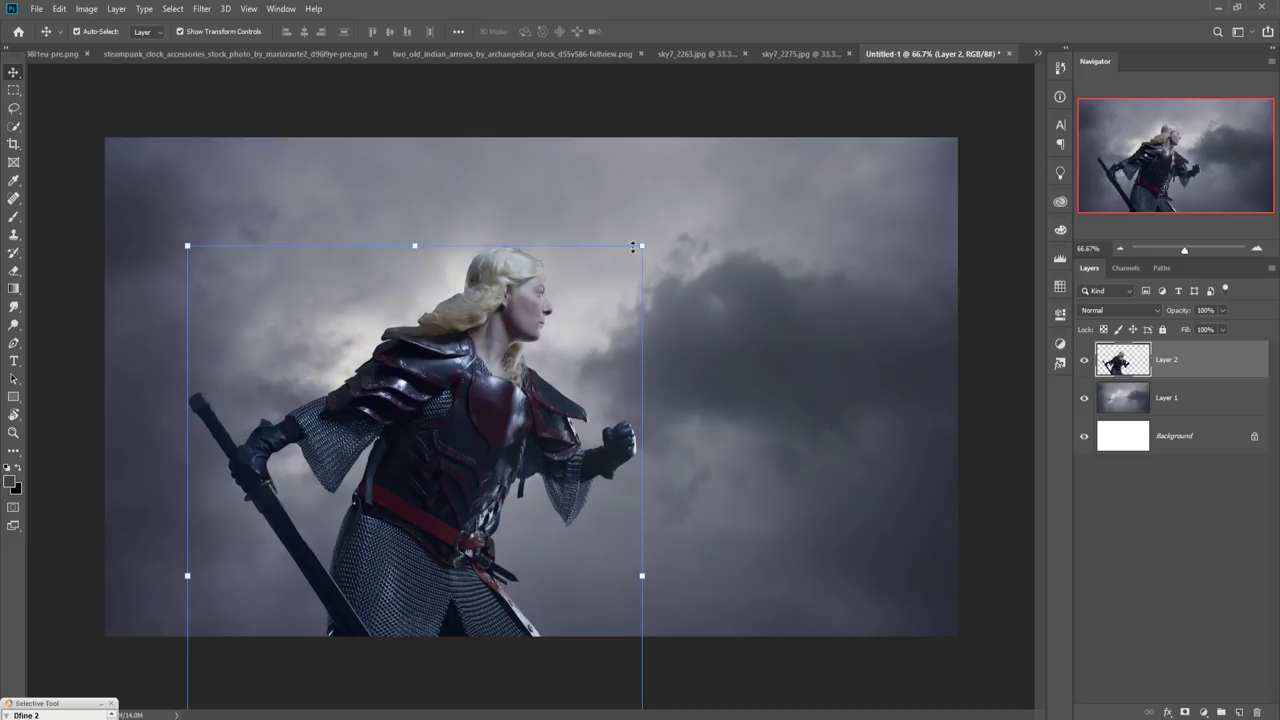
pyautogui.moveTo(646, 251); pyautogui.dragTo(605, 307)
pyautogui.moveTo(454, 499); pyautogui.dragTo(481, 432)
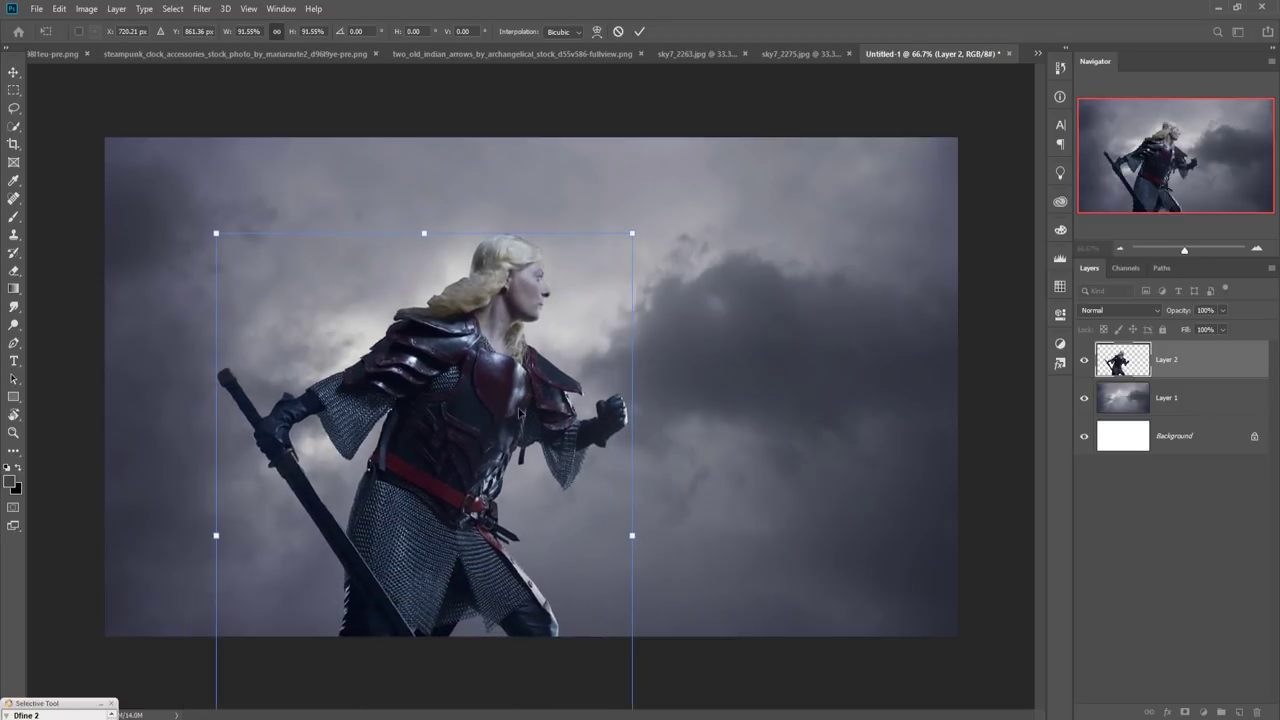
pyautogui.moveTo(656, 218); pyautogui.dragTo(681, 238)
pyautogui.moveTo(448, 465); pyautogui.dragTo(420, 471)
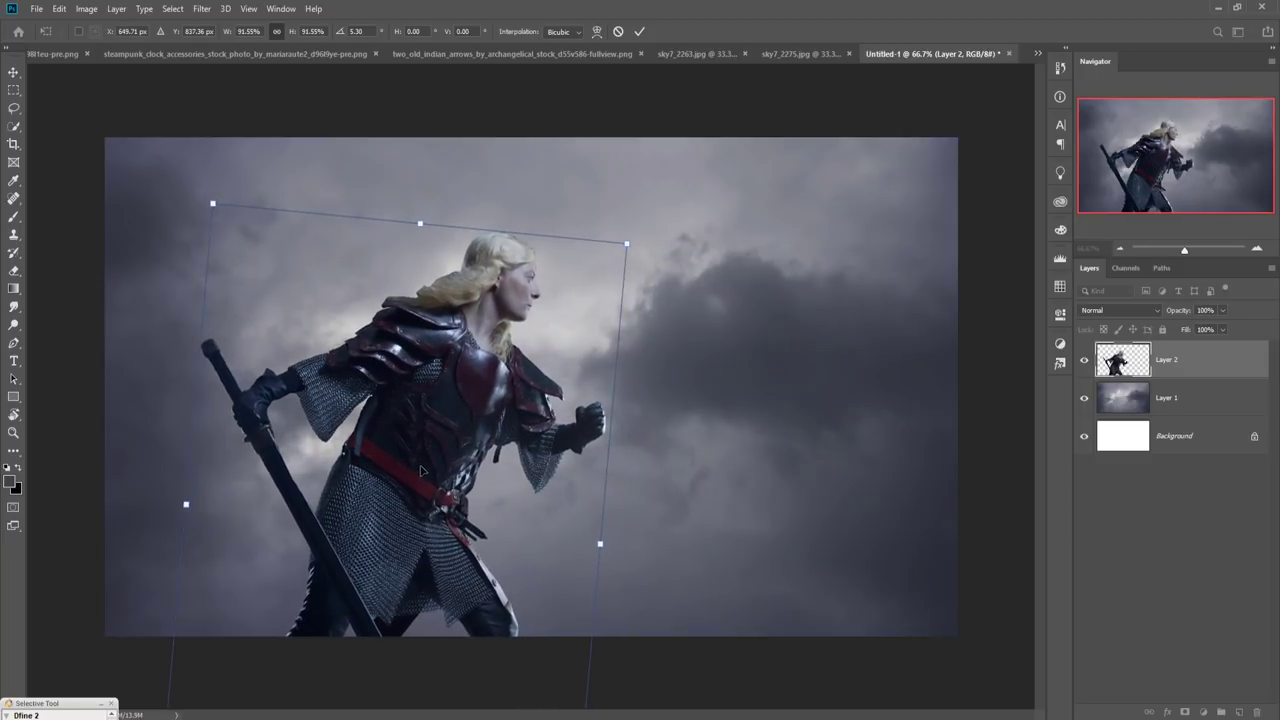
pyautogui.click(636, 30)
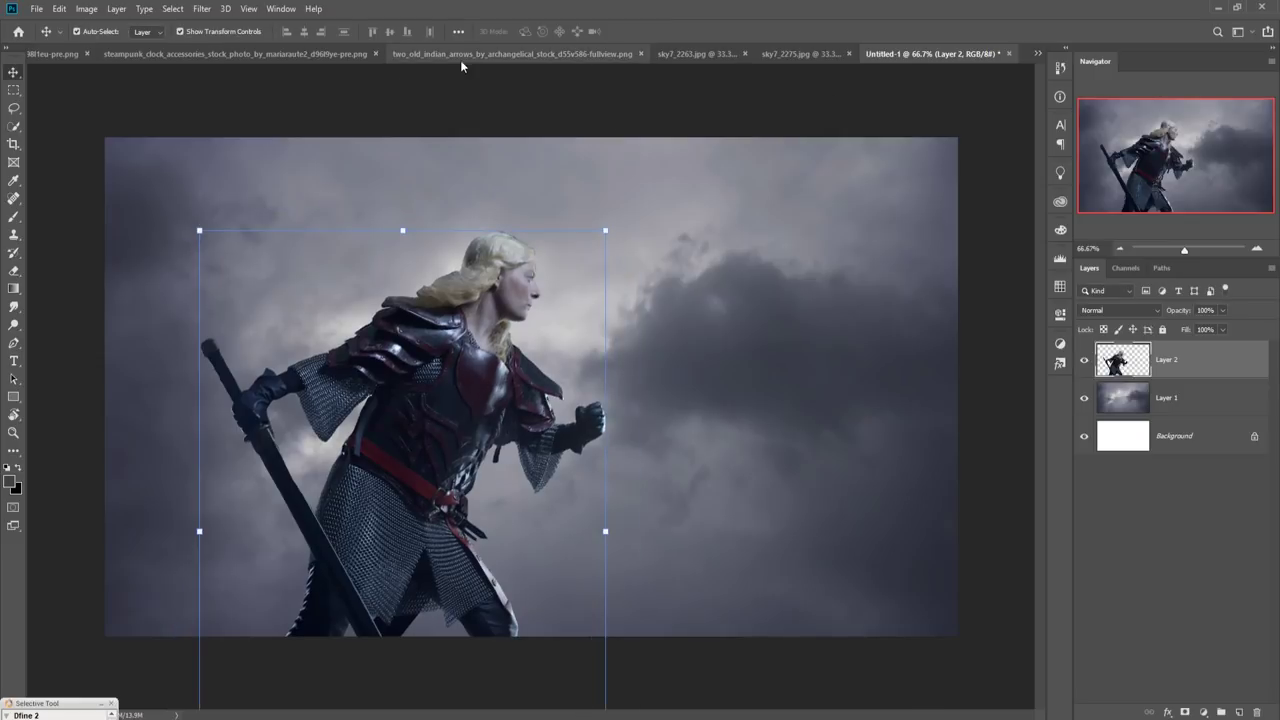
# Switch to the lolita_hair_png document and activate the Lasso tool
pyautogui.click(1037, 53)
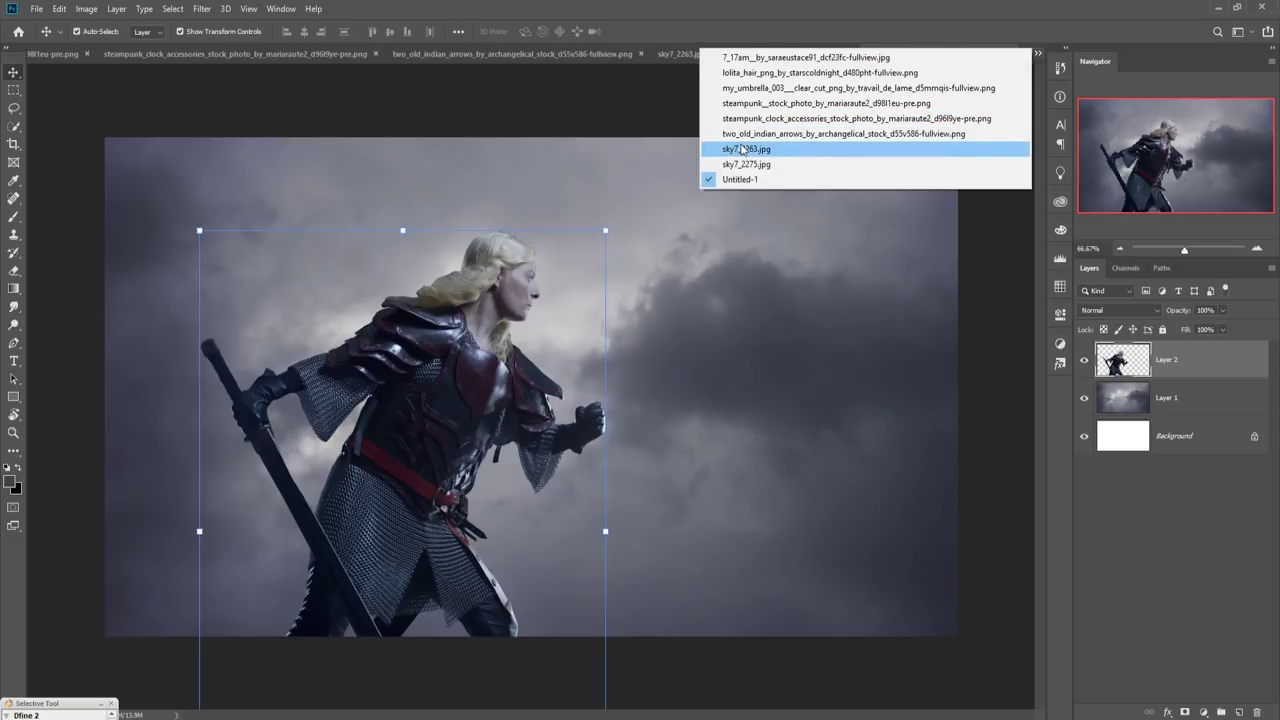
pyautogui.click(754, 73)
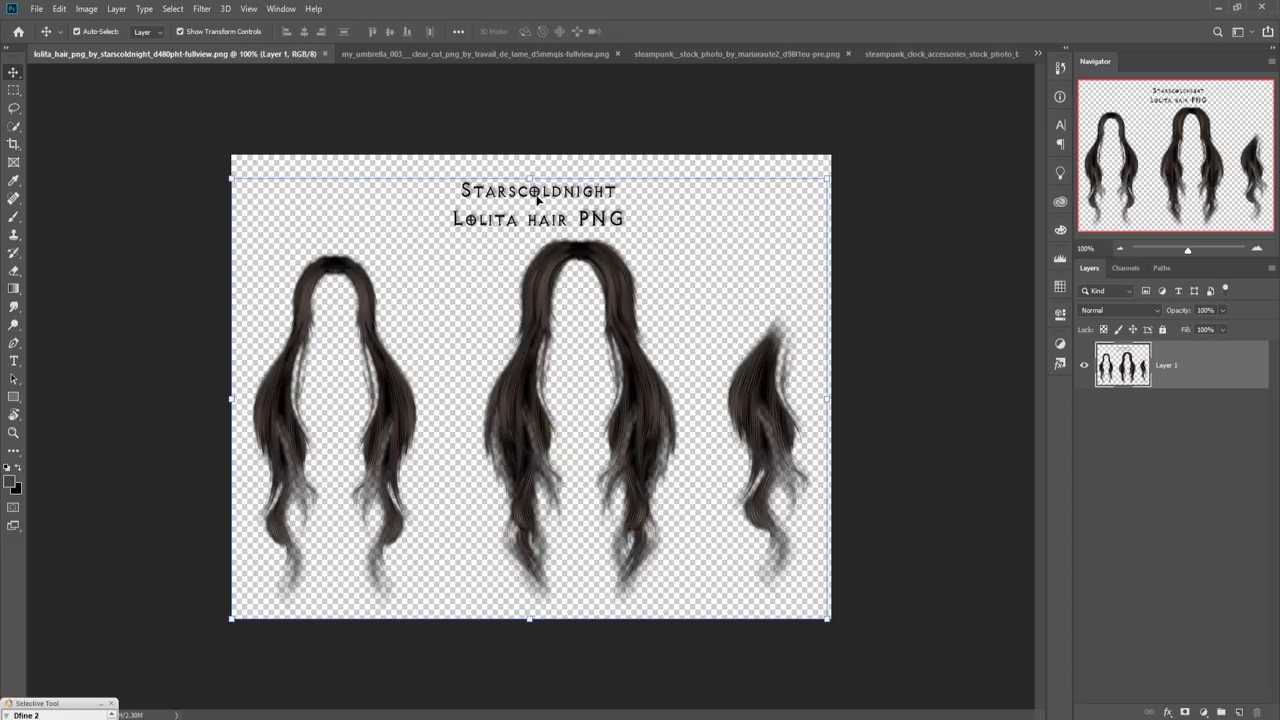
pyautogui.moveTo(13, 108); pyautogui.dragTo(60, 117)
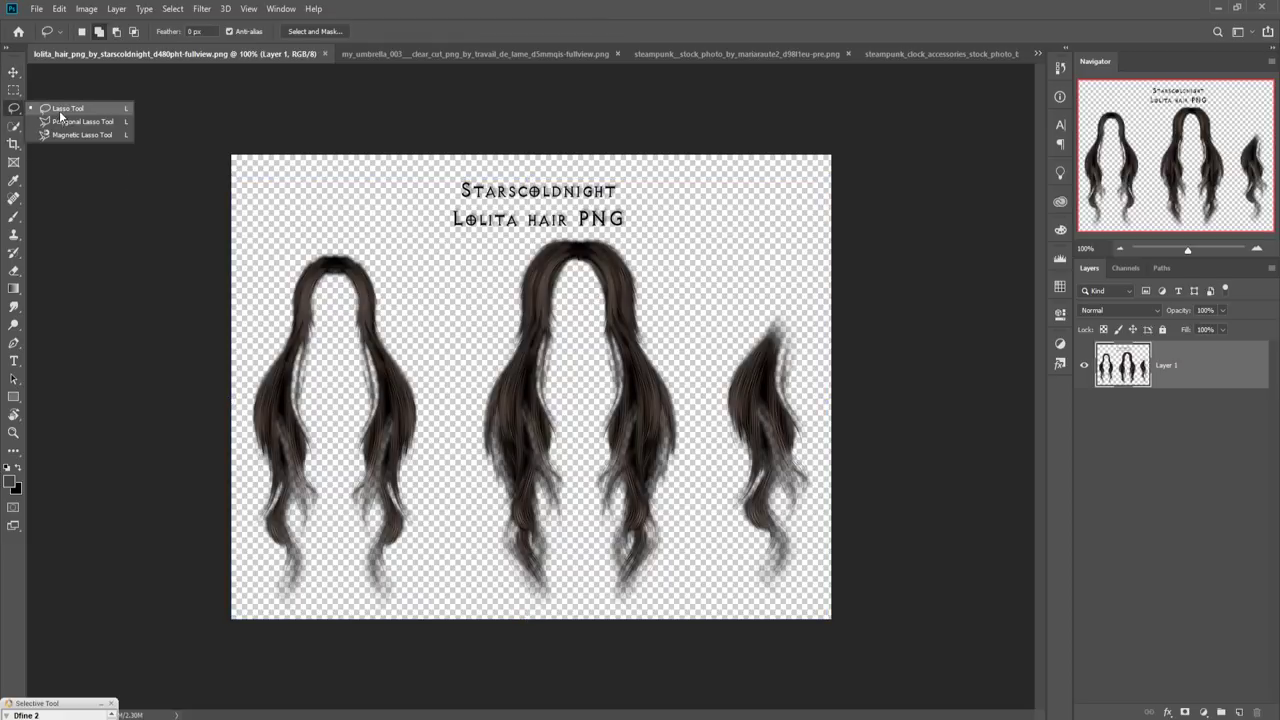
pyautogui.click(60, 117)
pyautogui.moveTo(505, 280)
pyautogui.mouseDown()
pyautogui.moveTo(464, 501)
pyautogui.moveTo(504, 602)
pyautogui.moveTo(549, 619)
pyautogui.moveTo(633, 619)
pyautogui.moveTo(676, 585)
pyautogui.moveTo(705, 423)
pyautogui.mouseUp()
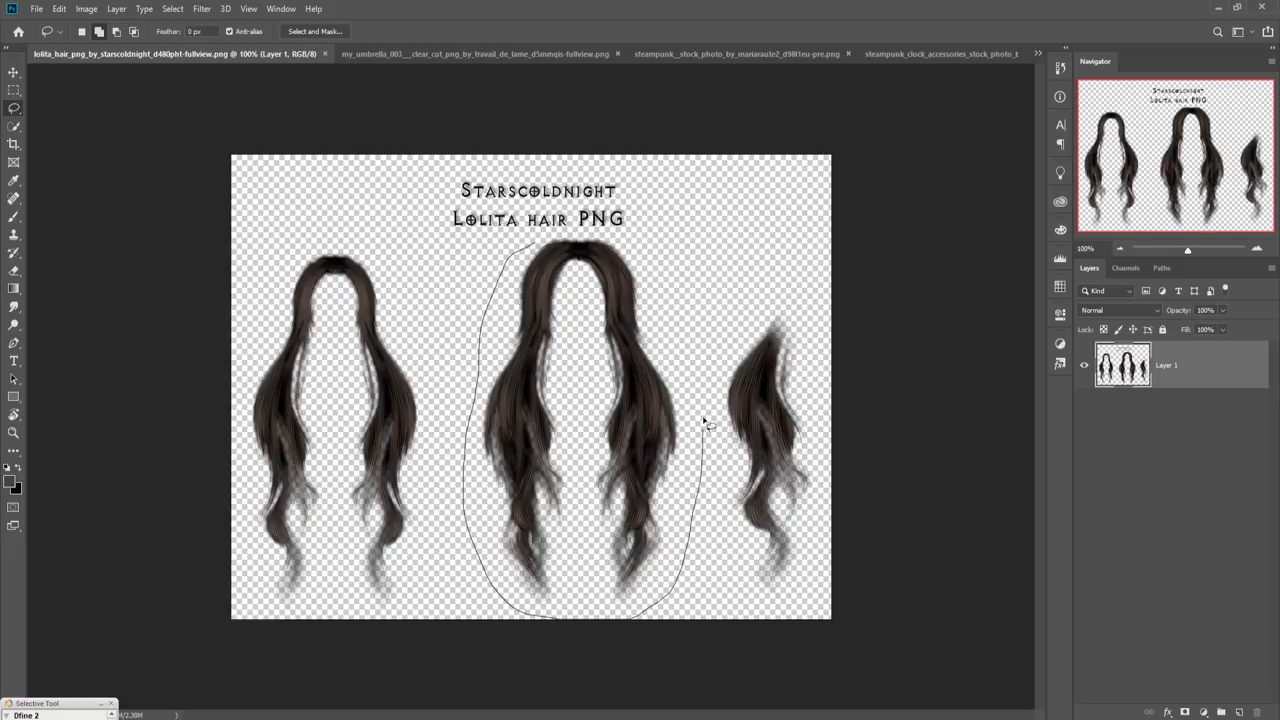
pyautogui.moveTo(703, 378); pyautogui.dragTo(706, 385)
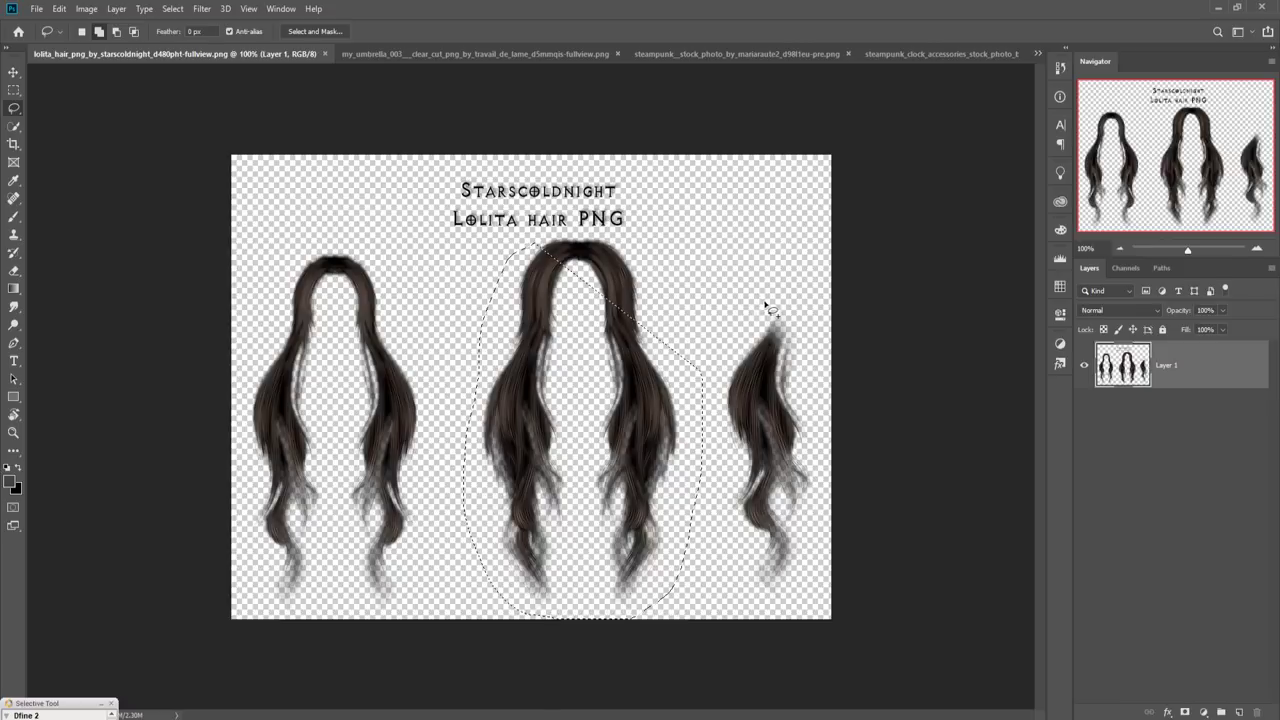
pyautogui.click(172, 9)
pyautogui.click(178, 39)
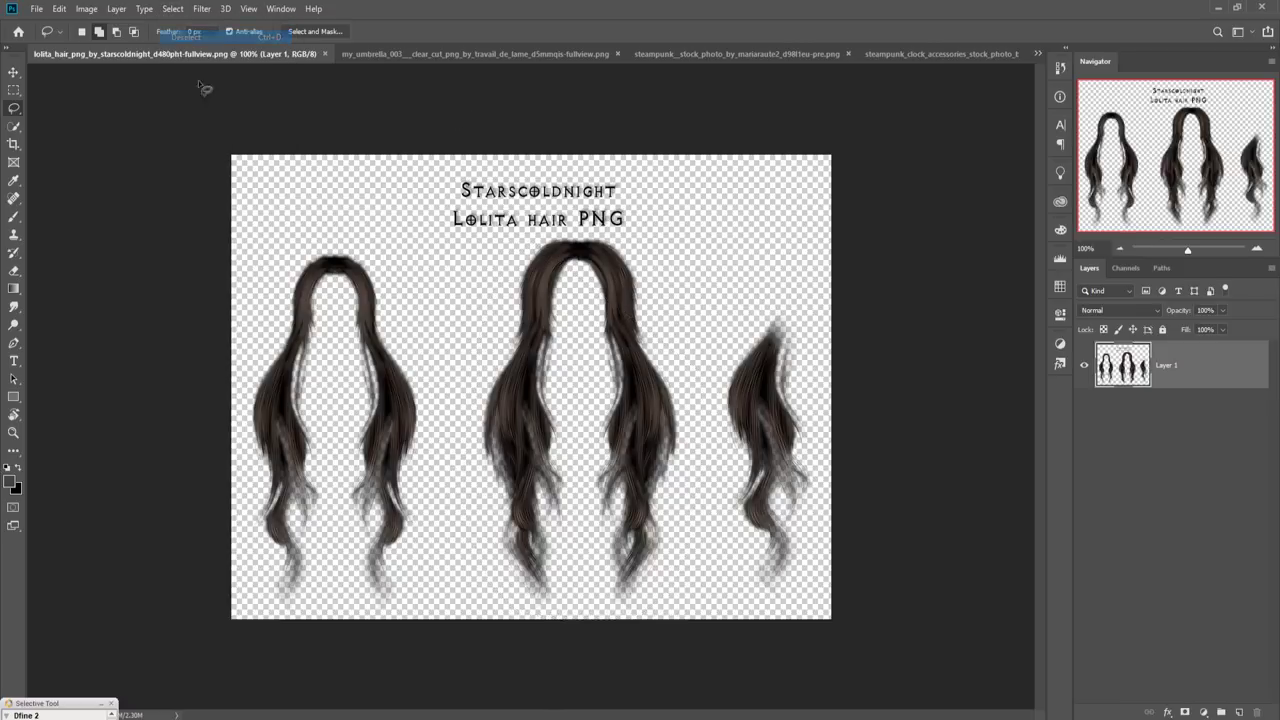
# Lasso the single rightmost hair lock, copy it into Untitled-1 from the floated hair window and minimise that window
pyautogui.moveTo(745, 332)
pyautogui.mouseDown()
pyautogui.moveTo(706, 472)
pyautogui.moveTo(753, 605)
pyautogui.moveTo(800, 604)
pyautogui.moveTo(838, 565)
pyautogui.moveTo(807, 369)
pyautogui.moveTo(765, 307)
pyautogui.mouseUp()
pyautogui.click(13, 72)
pyautogui.moveTo(286, 54)
pyautogui.mouseDown()
pyautogui.moveTo(266, 90)
pyautogui.moveTo(743, 90)
pyautogui.mouseUp()
pyautogui.moveTo(1010, 420); pyautogui.dragTo(405, 345)
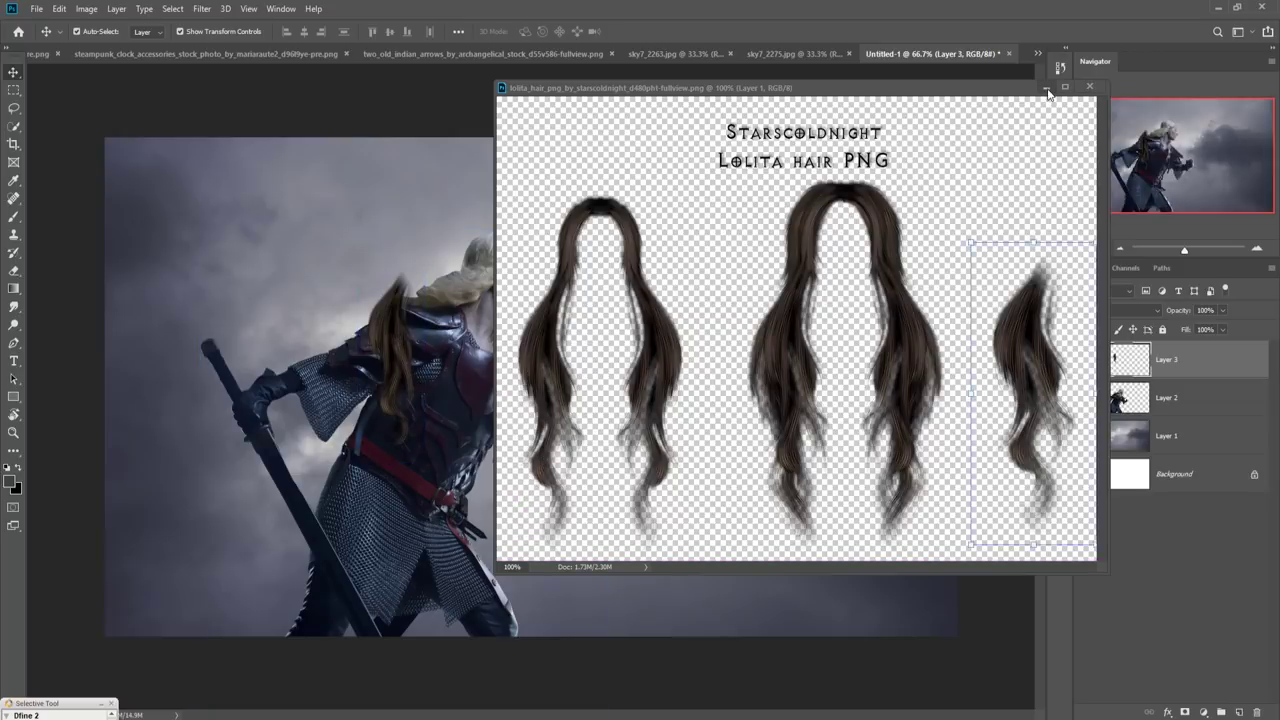
pyautogui.click(1046, 89)
# Rotate the hair lock about 107.5°, scale it to about 142.6% and attach it to the back of the woman's head
pyautogui.moveTo(430, 260); pyautogui.dragTo(612, 498)
pyautogui.moveTo(460, 344); pyautogui.dragTo(485, 258)
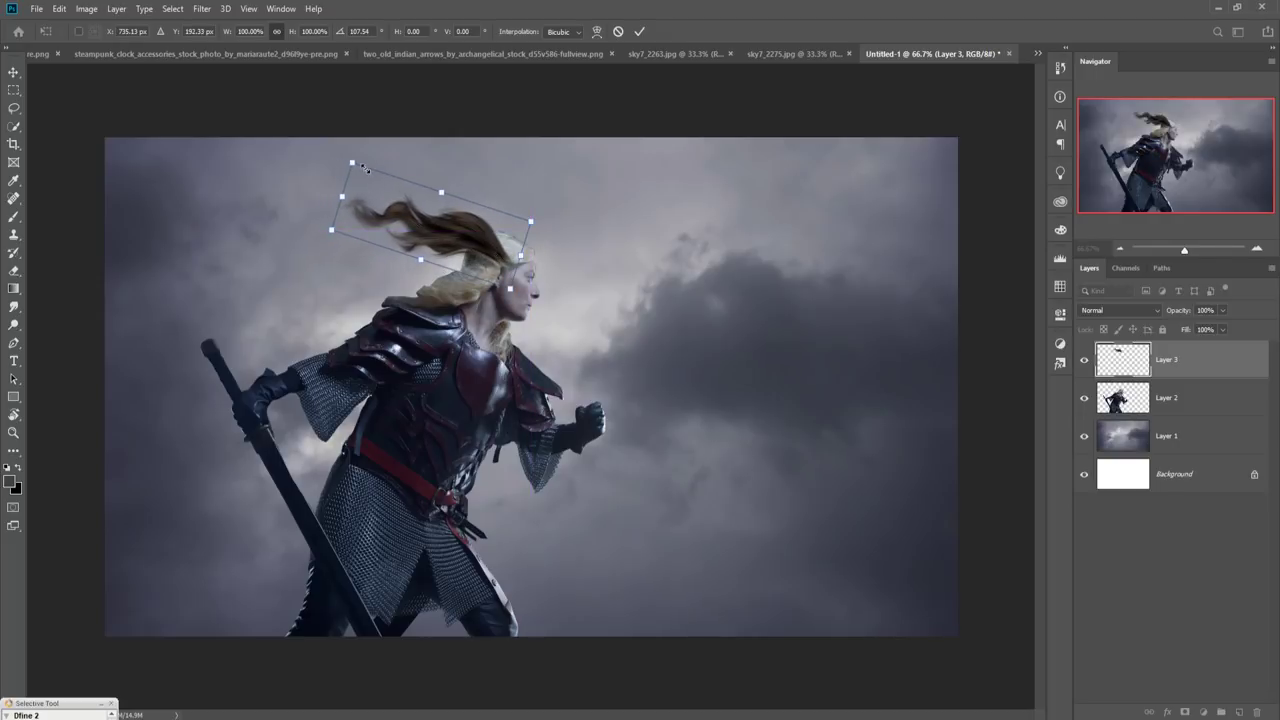
pyautogui.moveTo(352, 163); pyautogui.dragTo(284, 108)
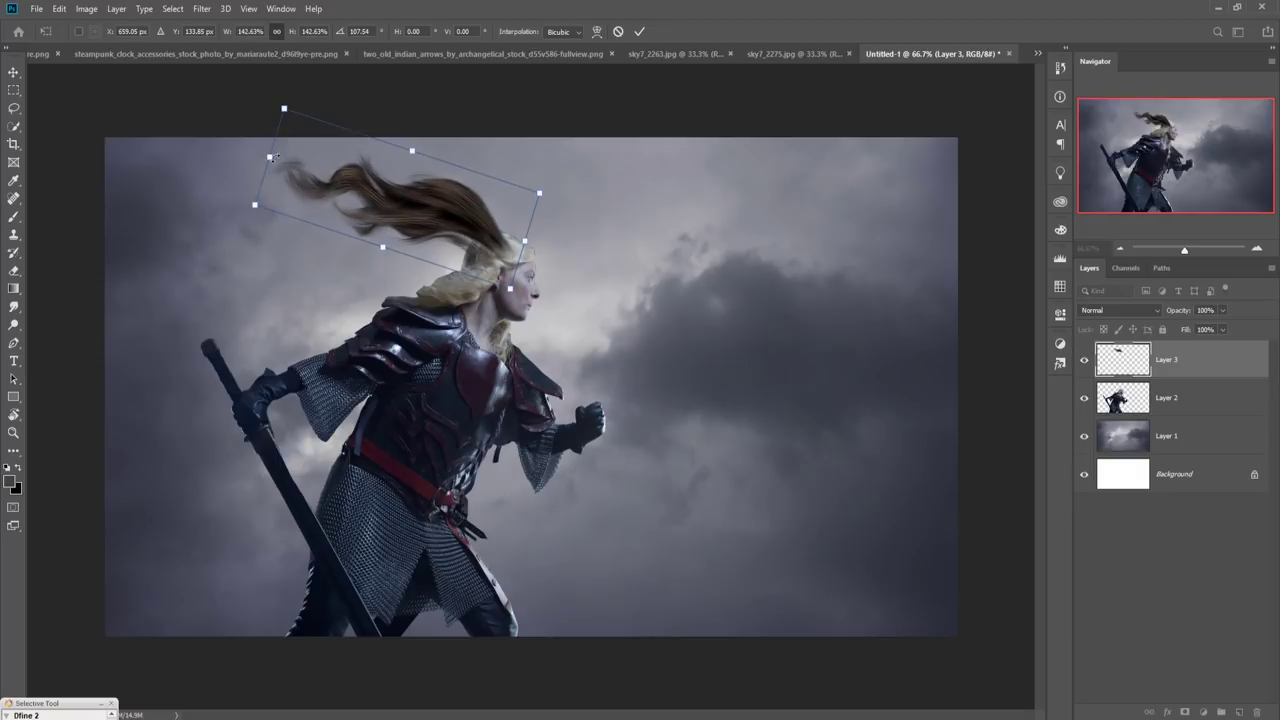
pyautogui.moveTo(476, 222); pyautogui.dragTo(476, 236)
pyautogui.click(638, 32)
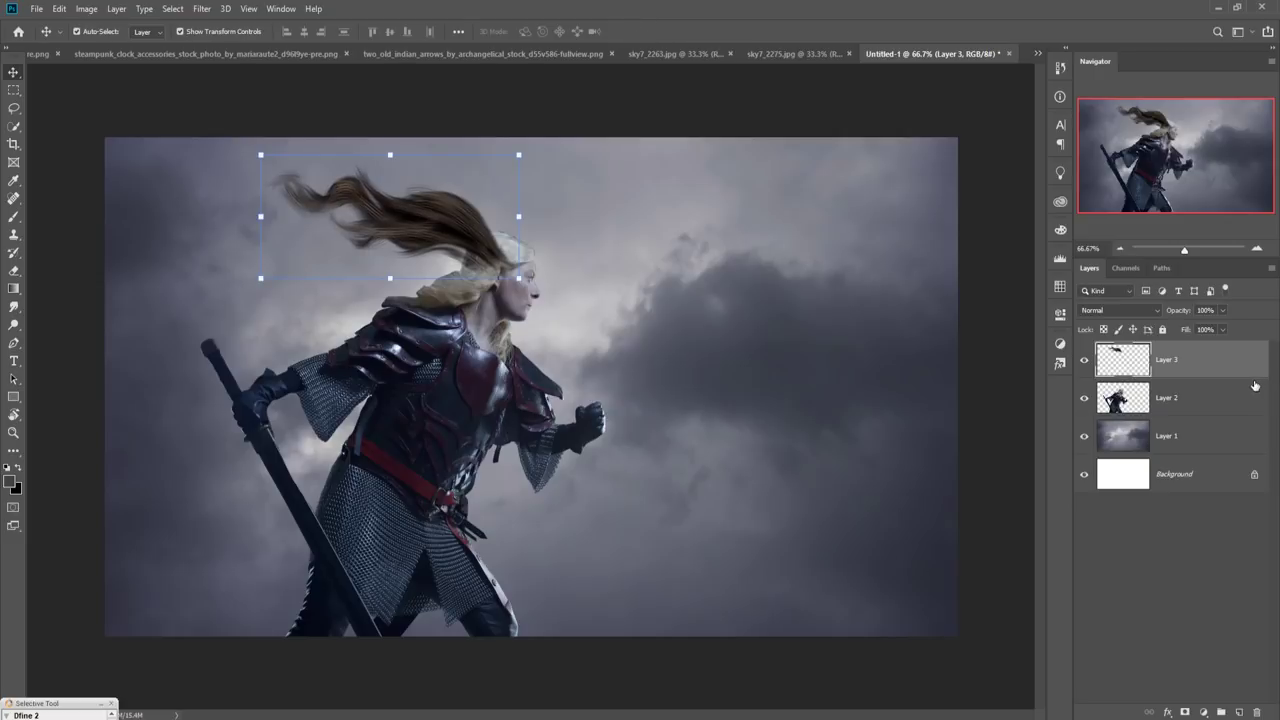
# Duplicate the hair lock's layer and place the vertically flipped copy below the original, behind the woman's neck
pyautogui.rightClick(1181, 374)
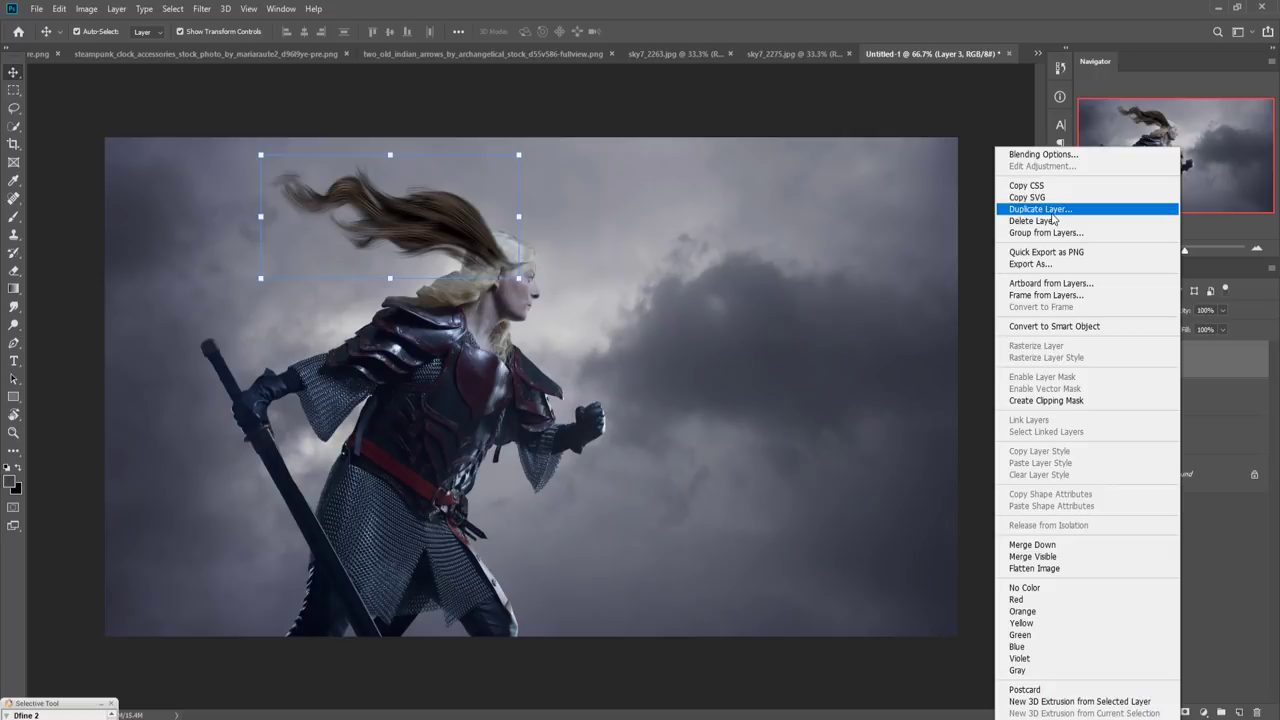
pyautogui.click(1040, 206)
pyautogui.click(749, 205)
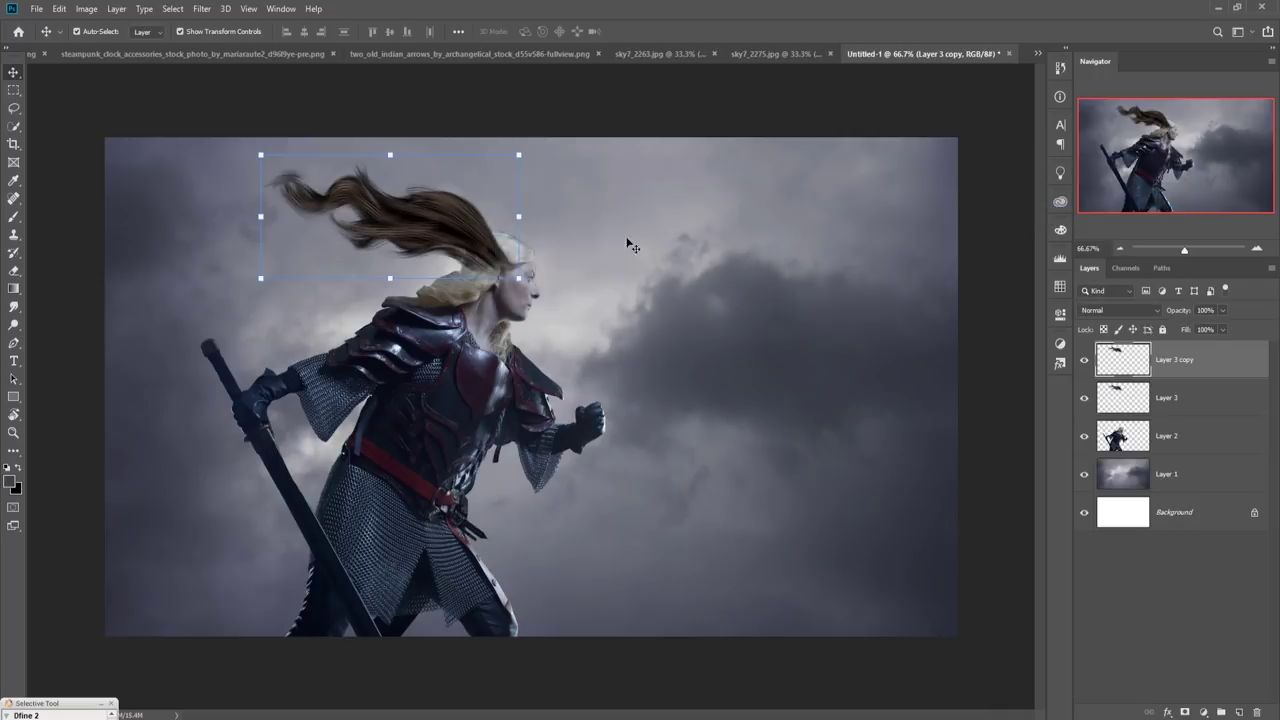
pyautogui.click(59, 9)
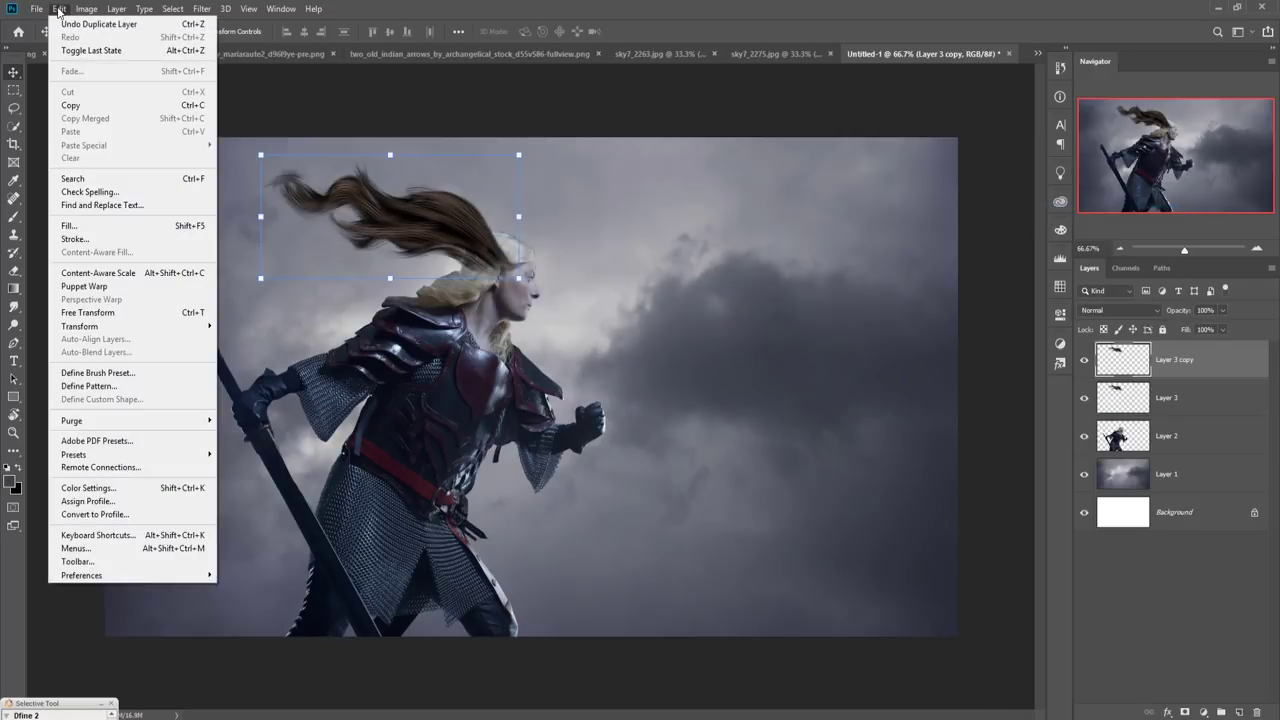
pyautogui.moveTo(86, 327)
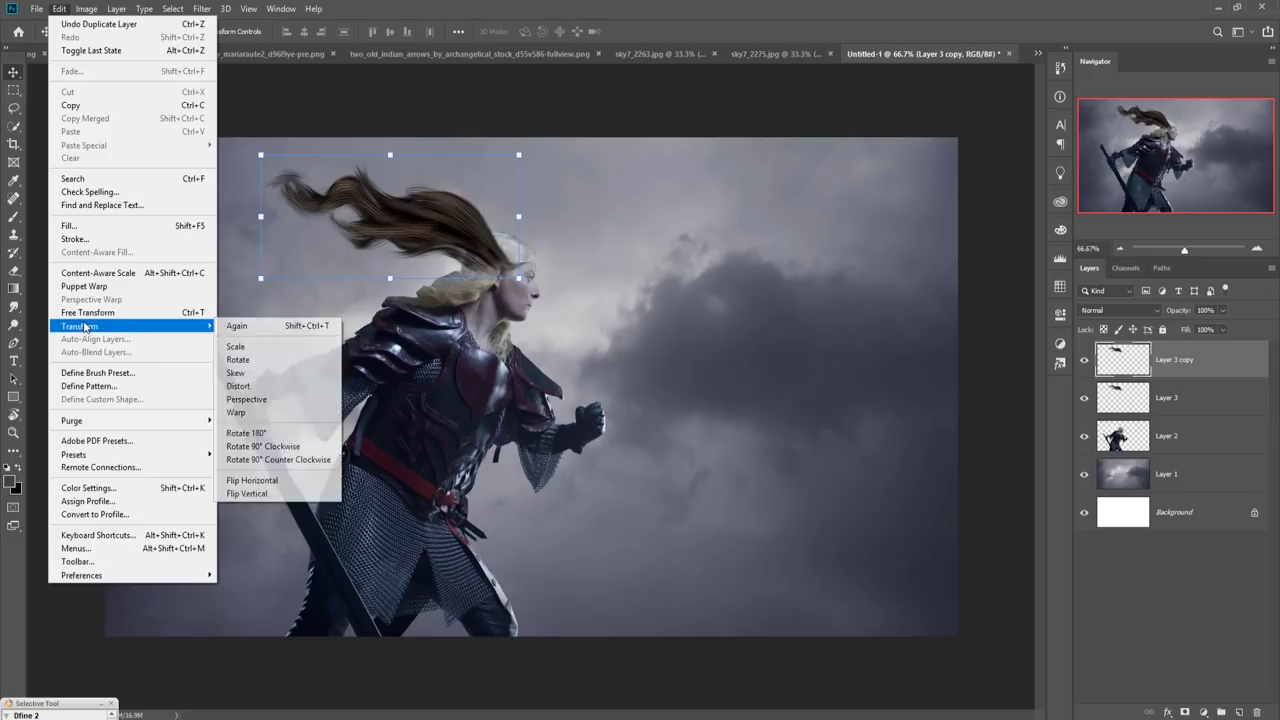
pyautogui.click(279, 493)
pyautogui.moveTo(480, 200); pyautogui.dragTo(468, 290)
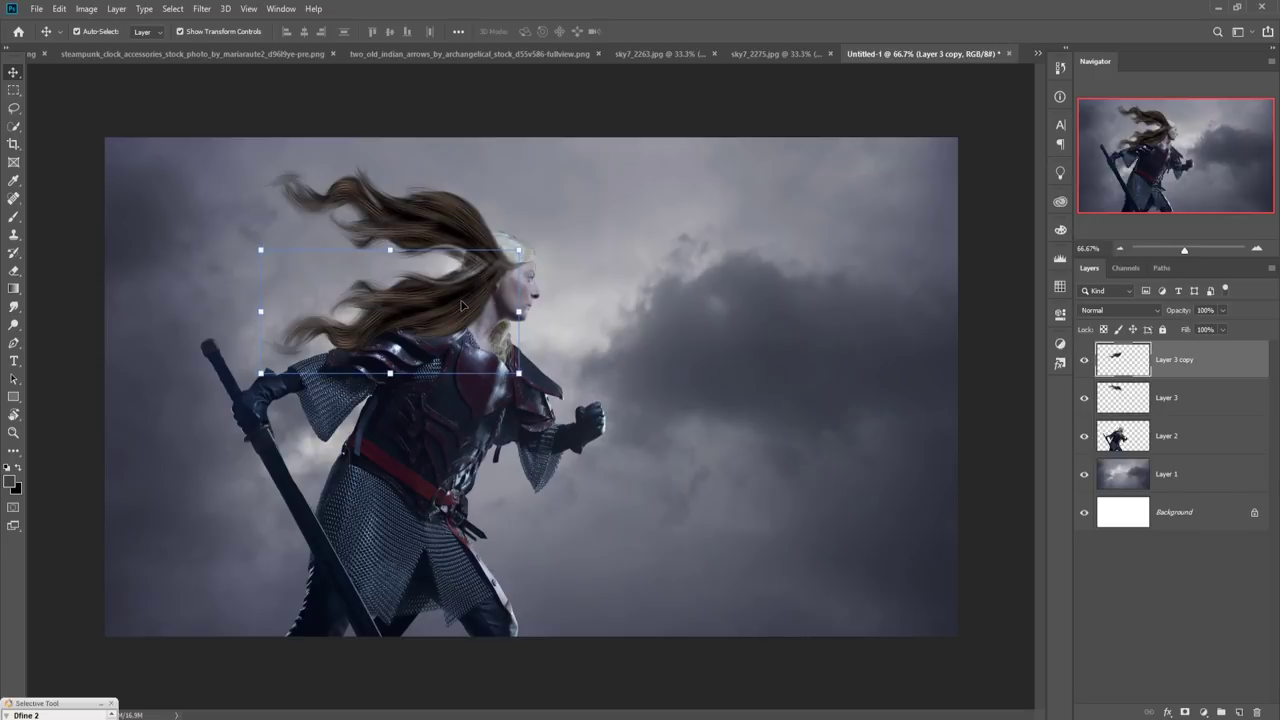
# Scale the flipped hair copy to about 69.7% against the nape and move its layer beneath Layer 3
pyautogui.rightClick(1188, 377)
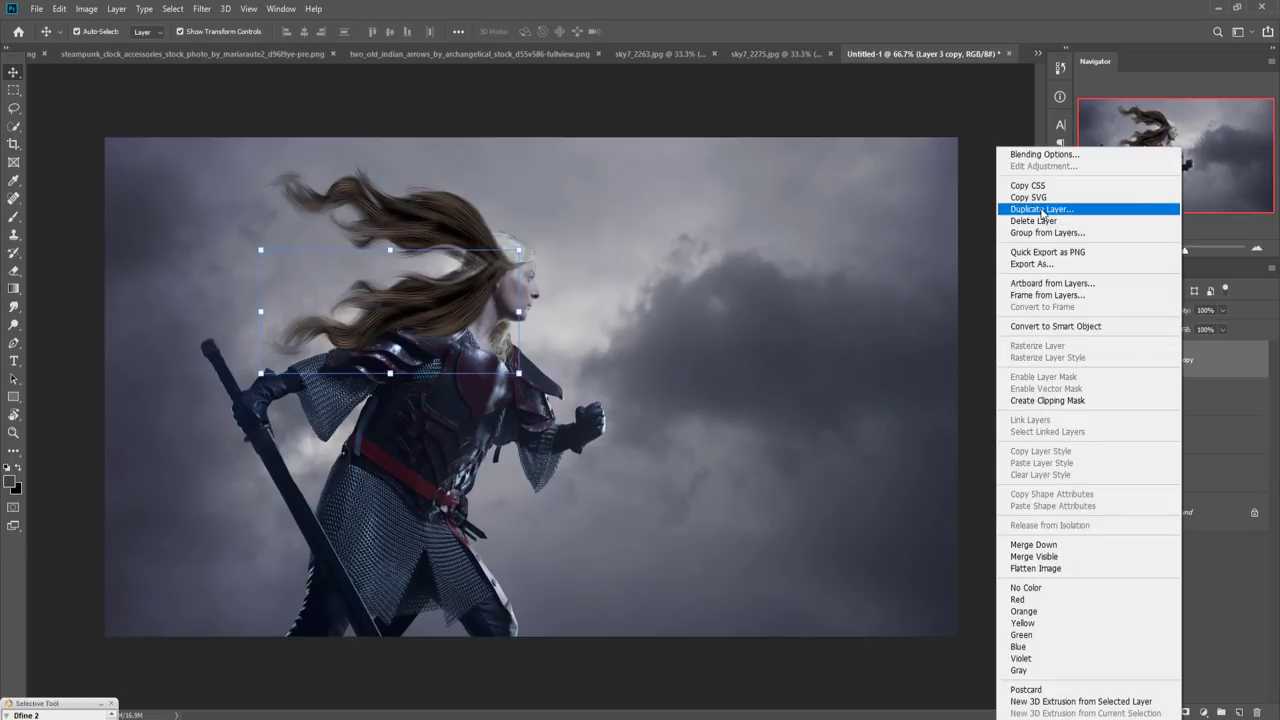
pyautogui.click(261, 377)
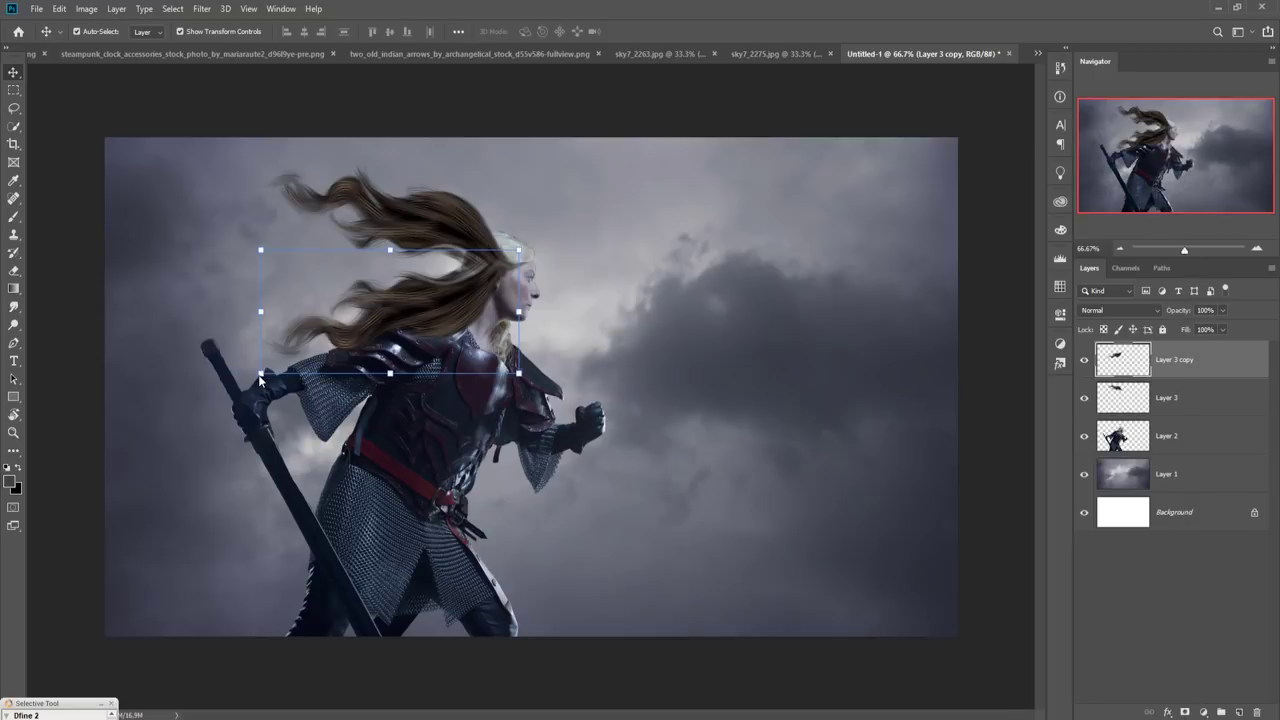
pyautogui.moveTo(263, 375); pyautogui.dragTo(340, 335)
pyautogui.moveTo(487, 289); pyautogui.dragTo(481, 291)
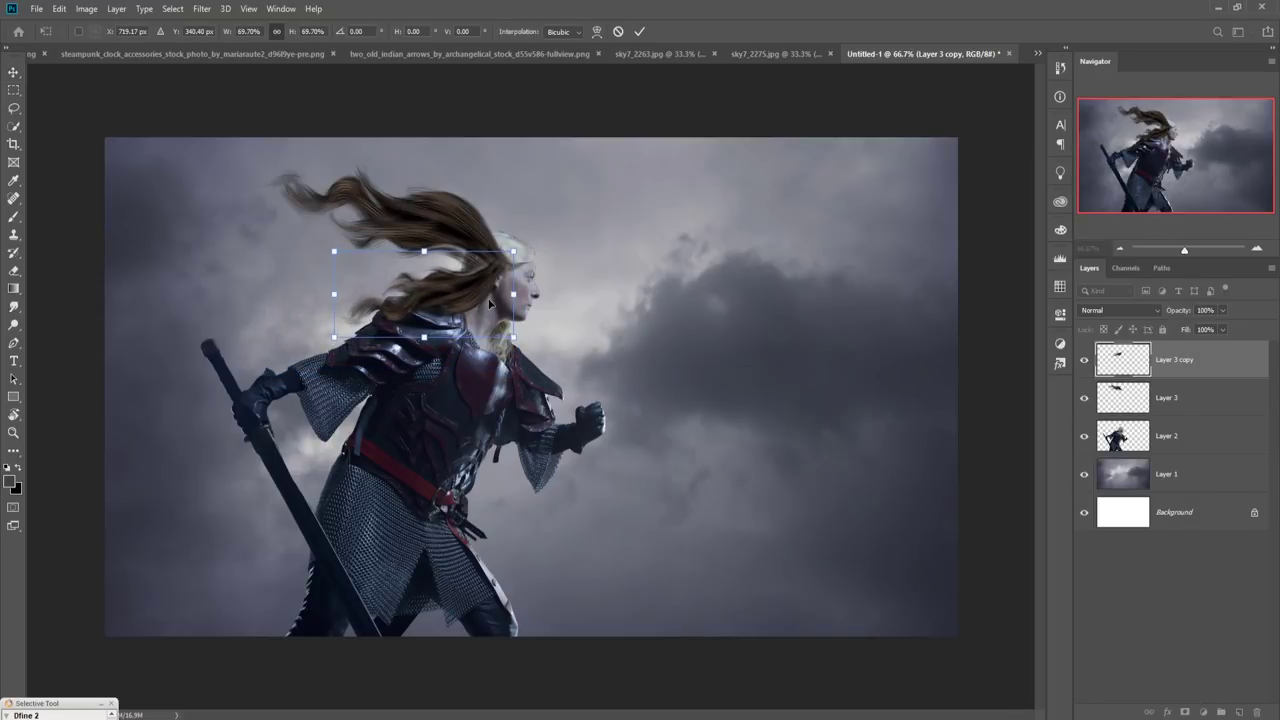
pyautogui.click(641, 31)
pyautogui.moveTo(1218, 369); pyautogui.dragTo(1090, 405)
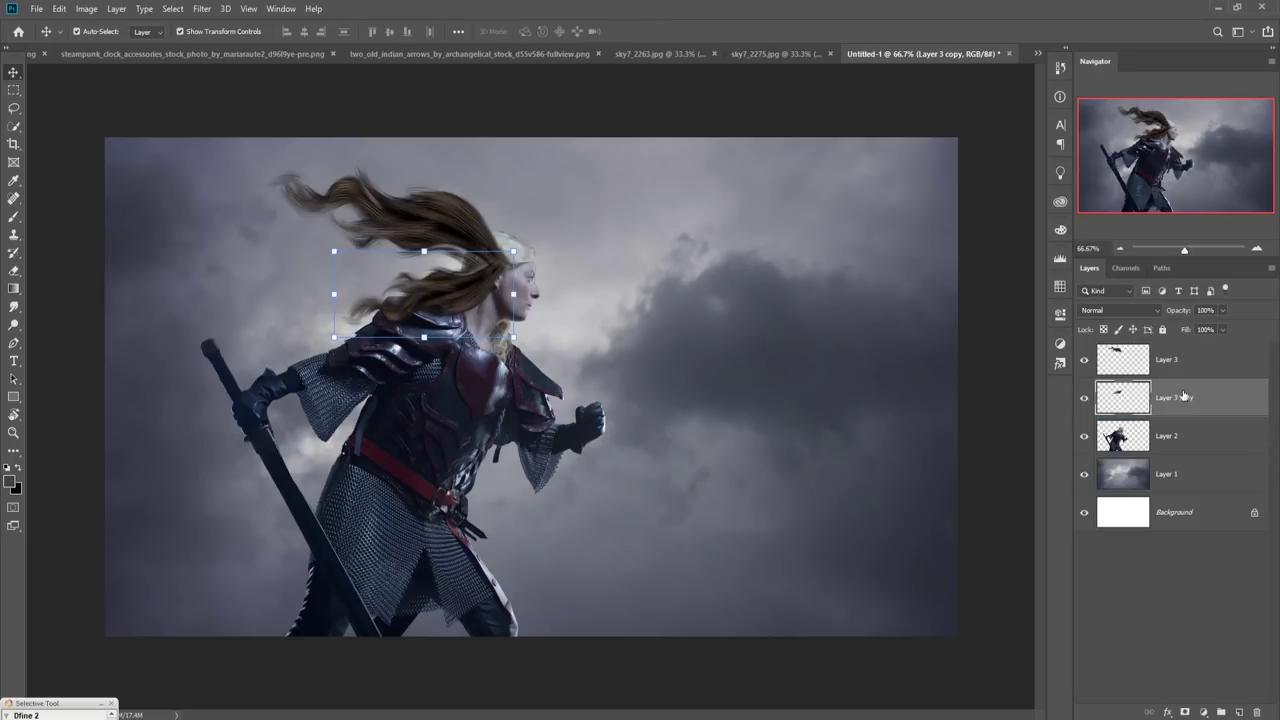
# Duplicate Layer 3 again and rotate the copy about -14.8° to fill the gap between the two hair locks
pyautogui.click(1182, 368)
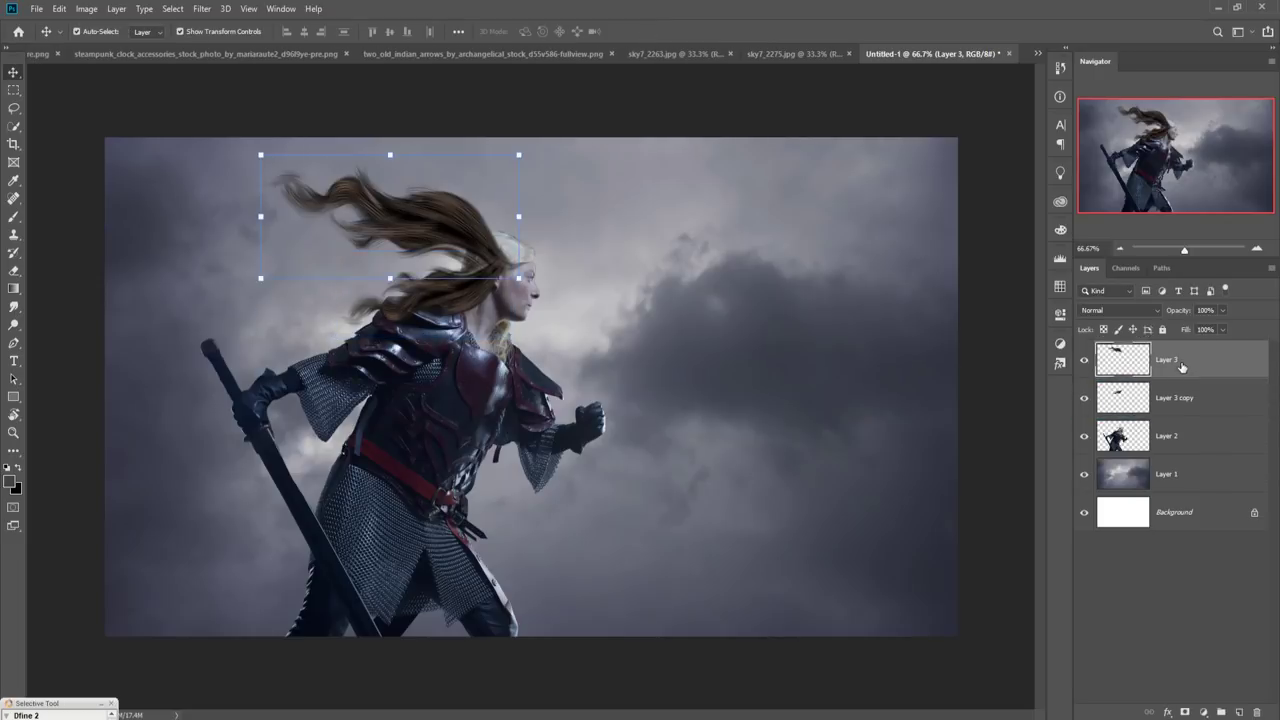
pyautogui.rightClick(1186, 366)
pyautogui.click(1042, 212)
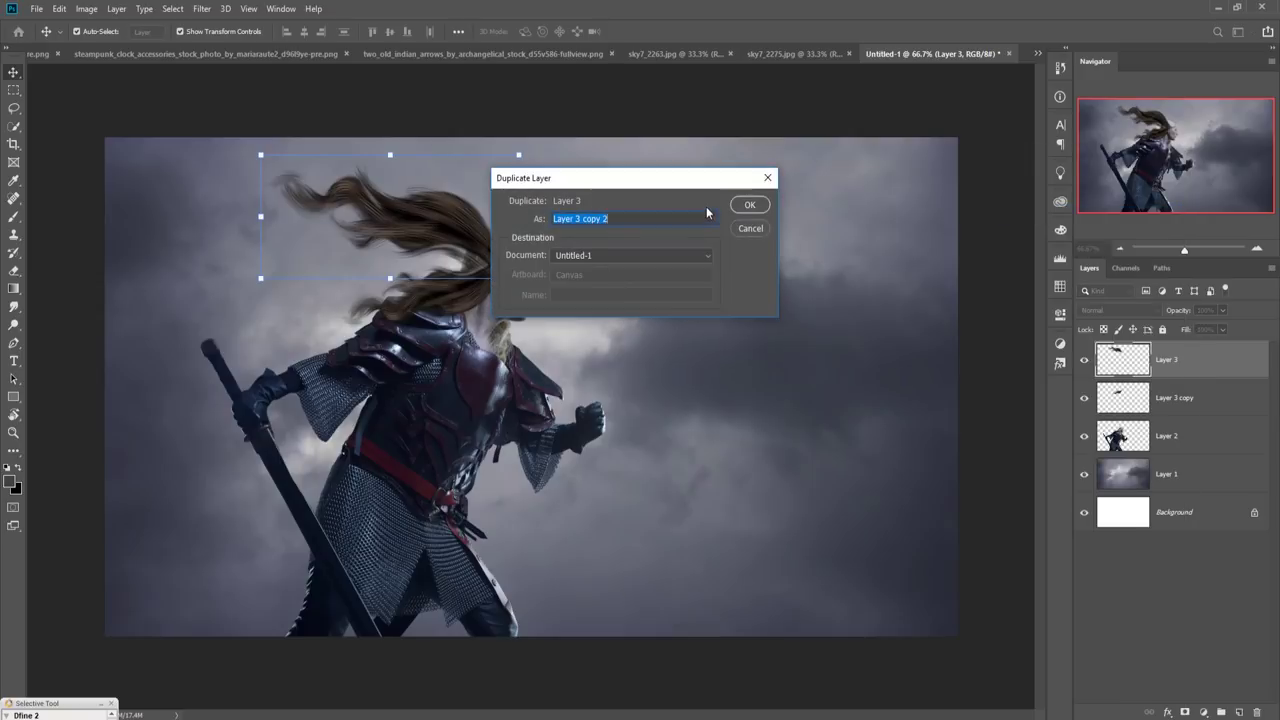
pyautogui.click(748, 211)
pyautogui.moveTo(461, 231); pyautogui.dragTo(451, 254)
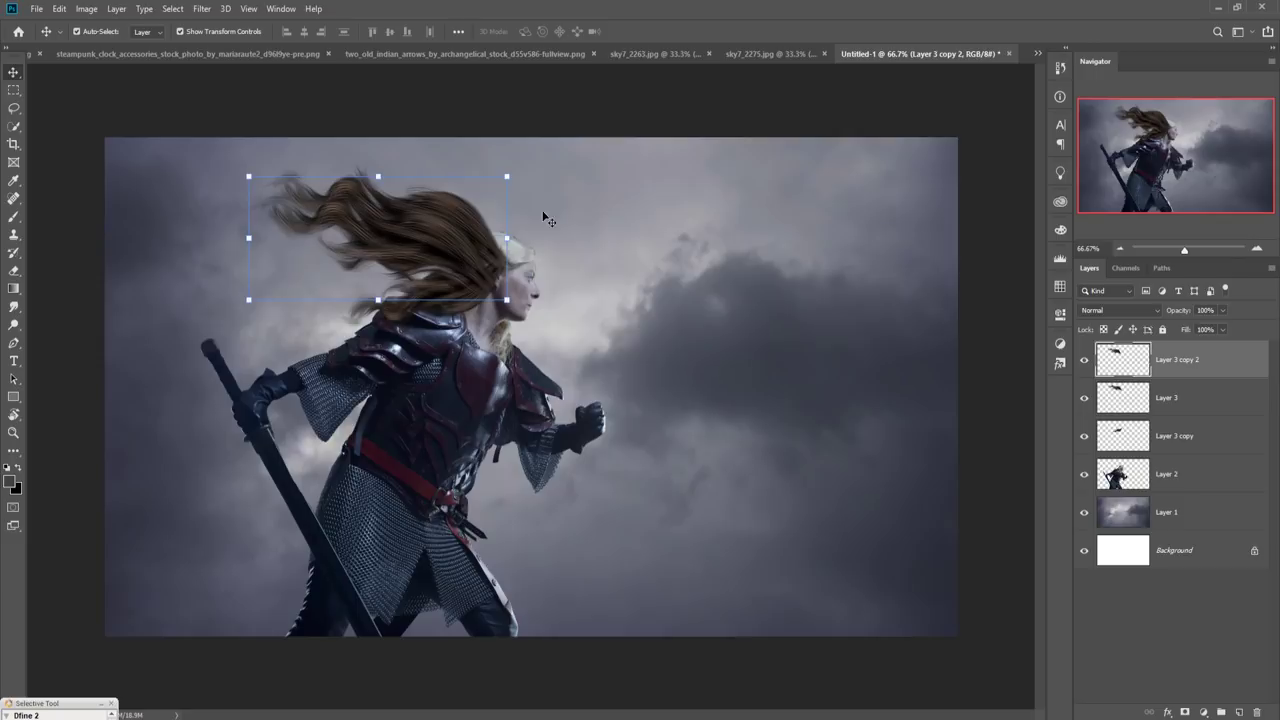
pyautogui.moveTo(523, 175); pyautogui.dragTo(503, 149)
pyautogui.moveTo(430, 230); pyautogui.dragTo(469, 275)
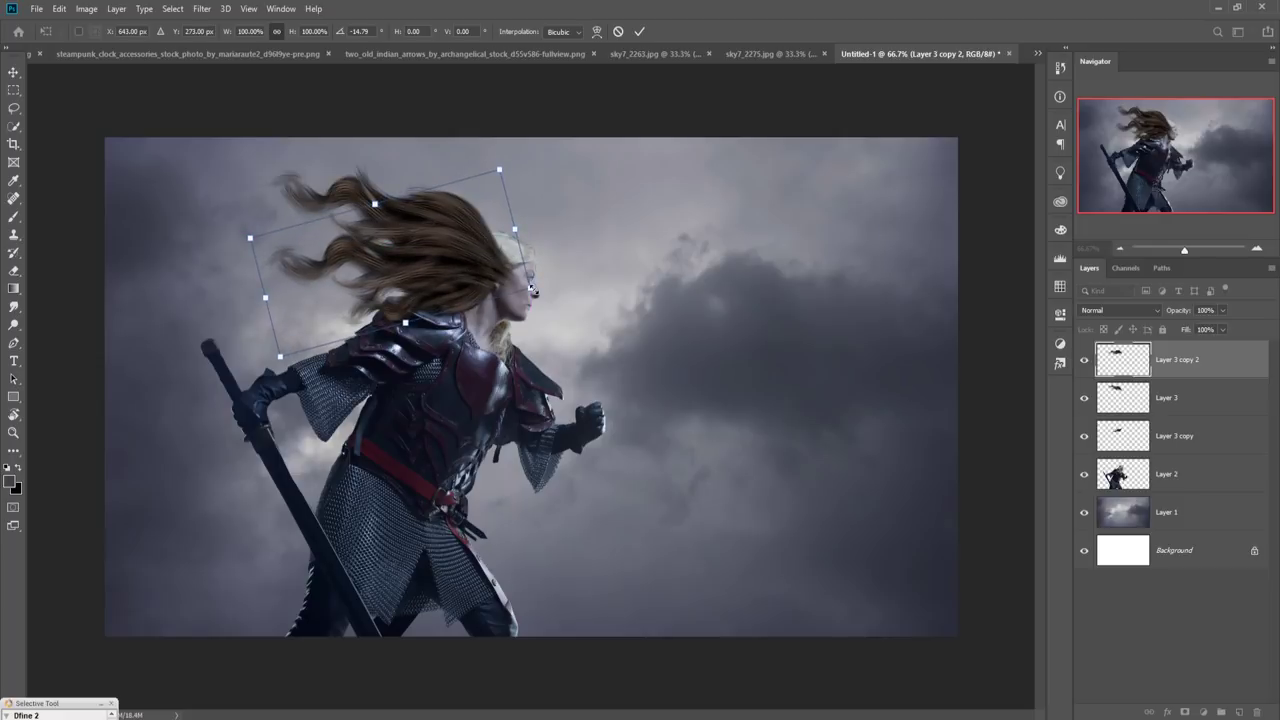
pyautogui.click(639, 31)
# Duplicate the rotated hair lock, shift the copy forward over the woman's crown and forehead, and add a layer mask to it
pyautogui.rightClick(1192, 368)
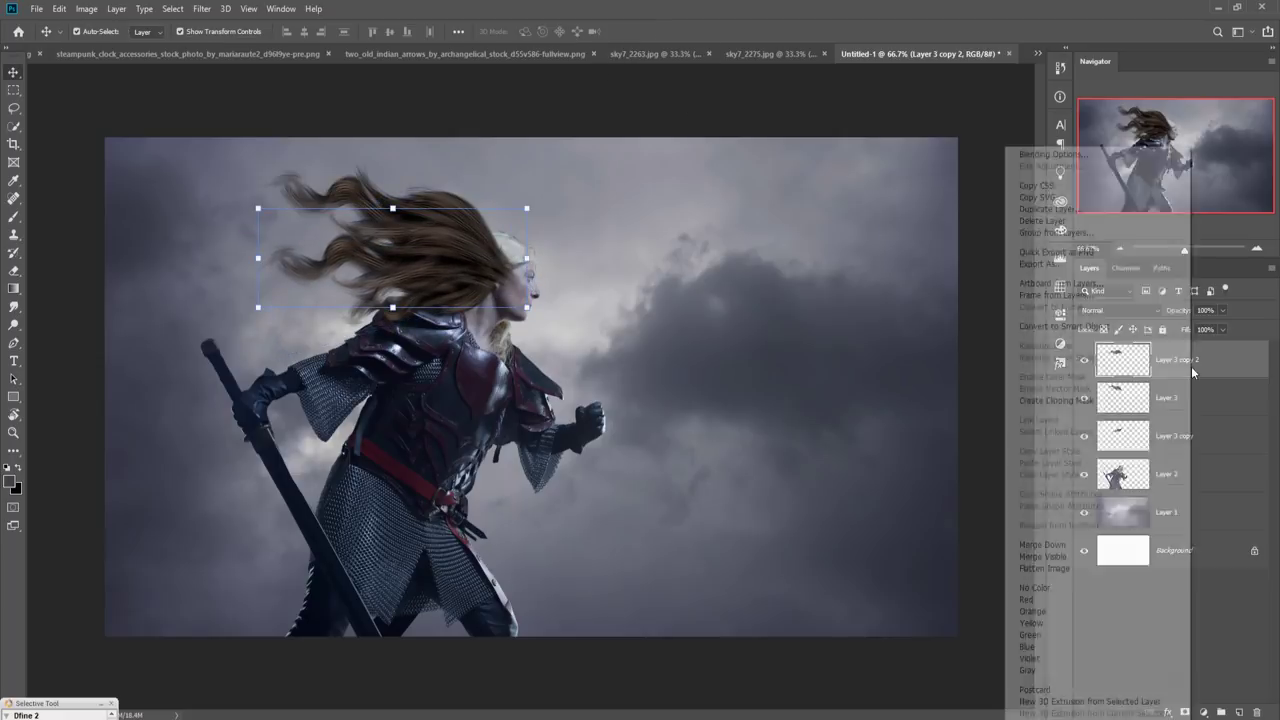
pyautogui.click(1045, 209)
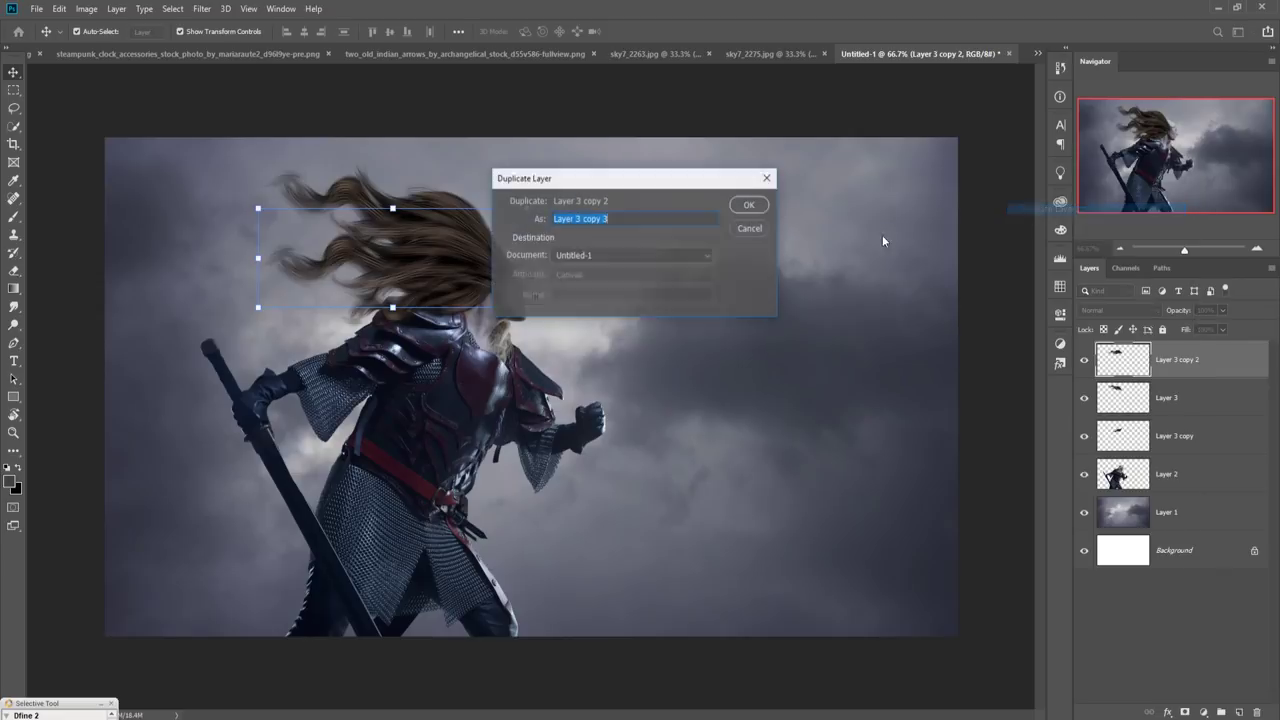
pyautogui.click(759, 205)
pyautogui.moveTo(465, 265); pyautogui.dragTo(501, 257)
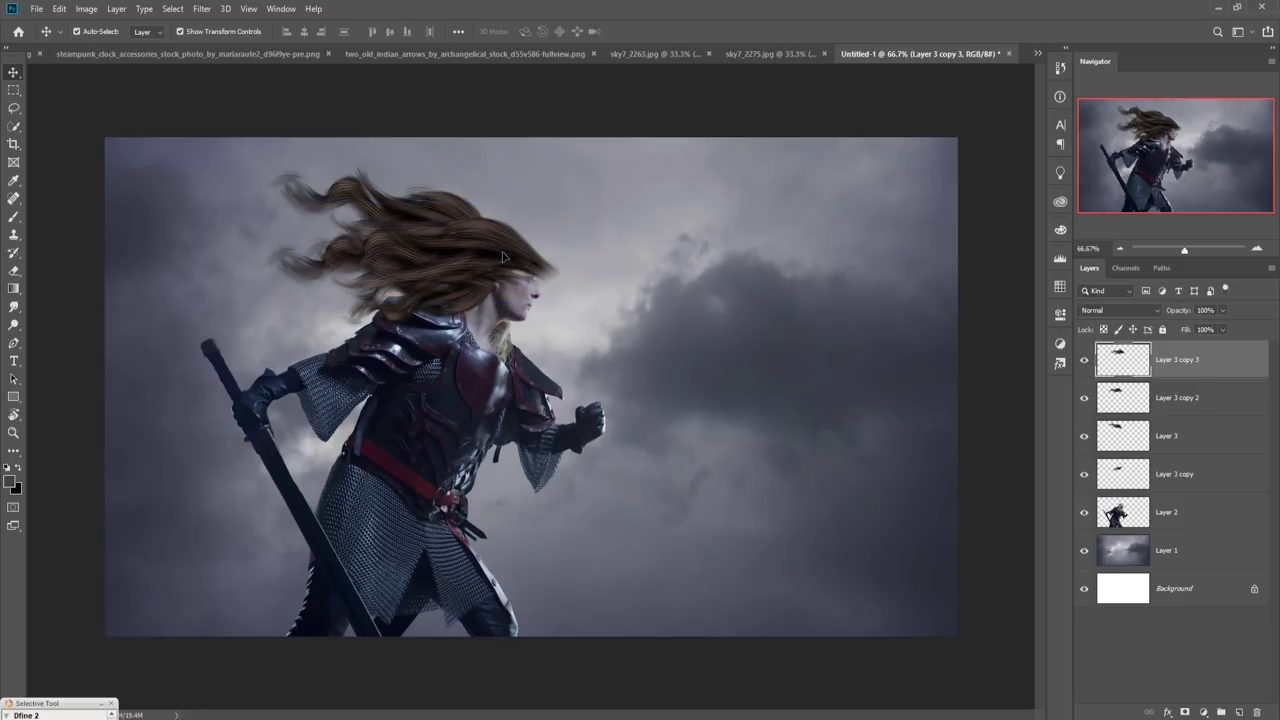
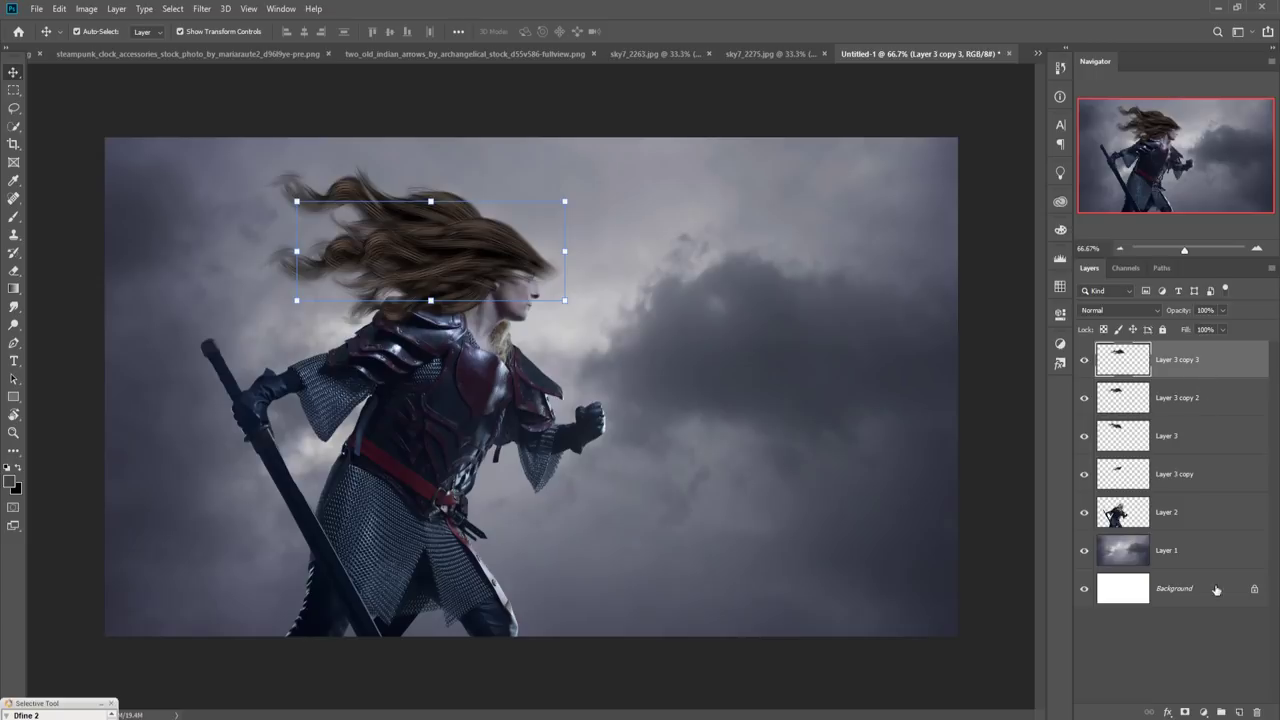
pyautogui.click(1187, 712)
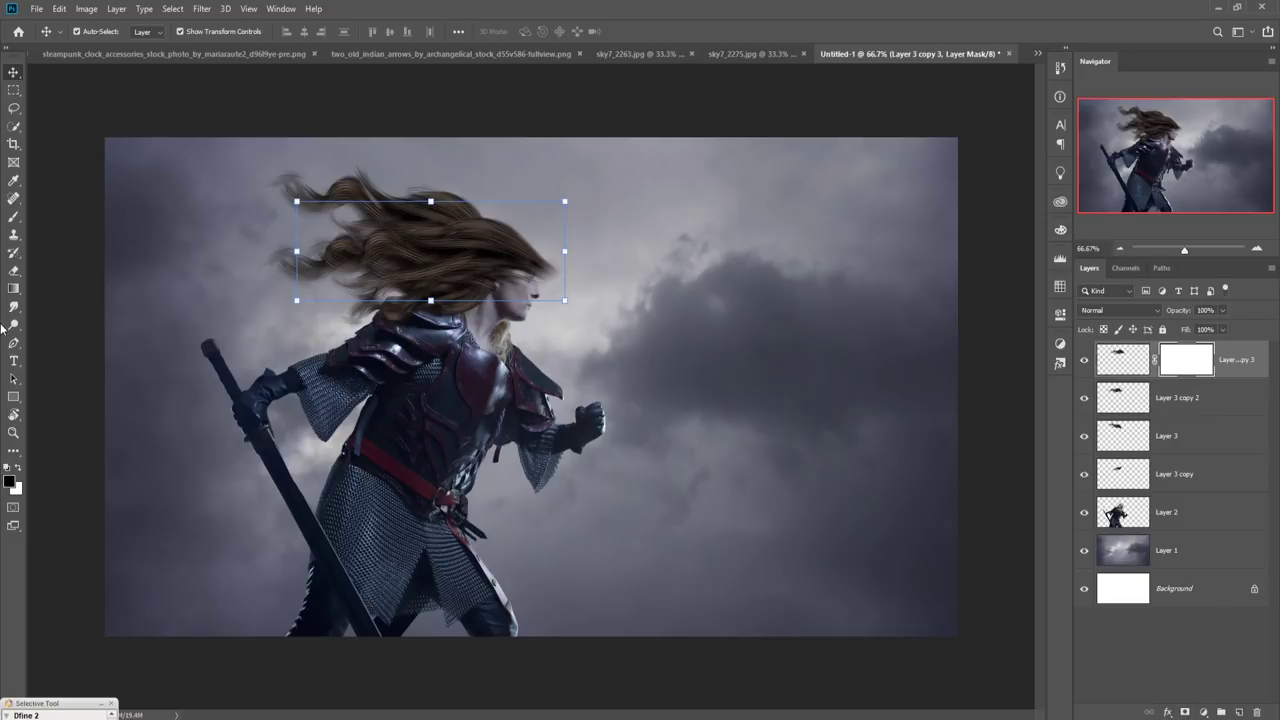
# Paint black on the top hair copy's layer mask at 100% brush opacity to hide the hair overlapping the woman's forehead and face
pyautogui.click(13, 216)
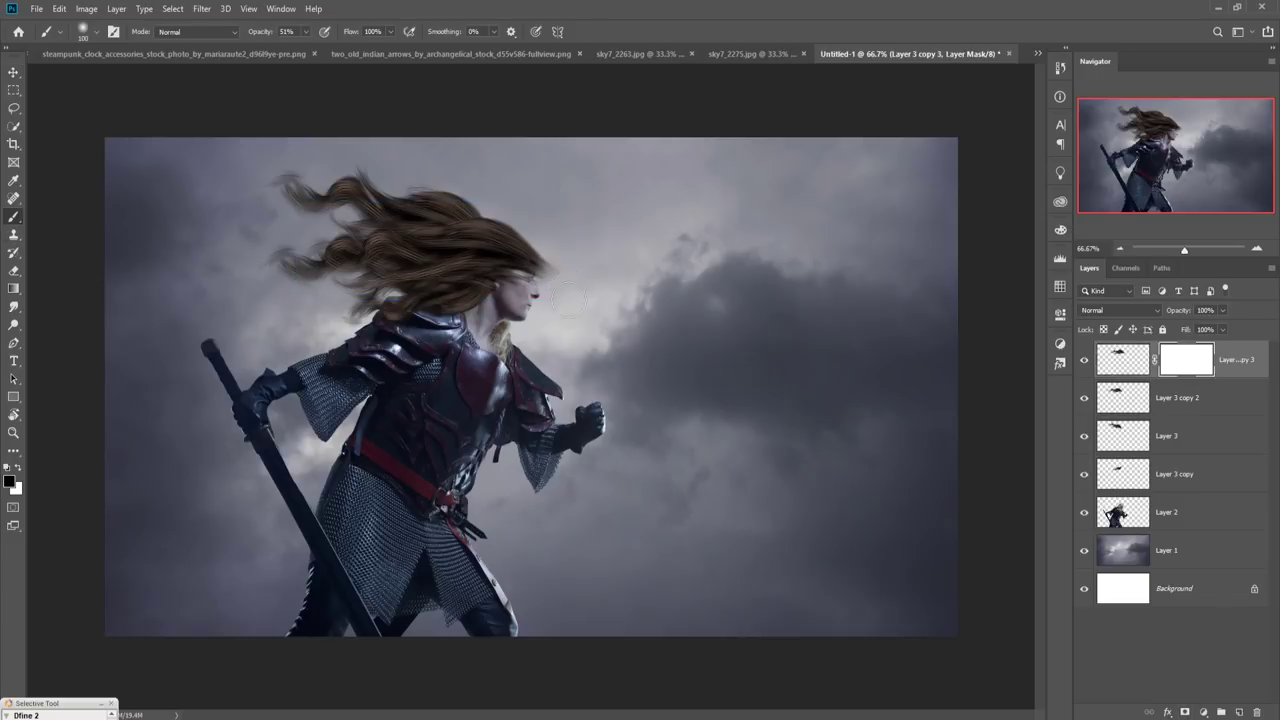
pyautogui.click(558, 322)
pyautogui.moveTo(306, 32)
pyautogui.mouseDown()
pyautogui.moveTo(308, 56)
pyautogui.moveTo(415, 58)
pyautogui.mouseUp()
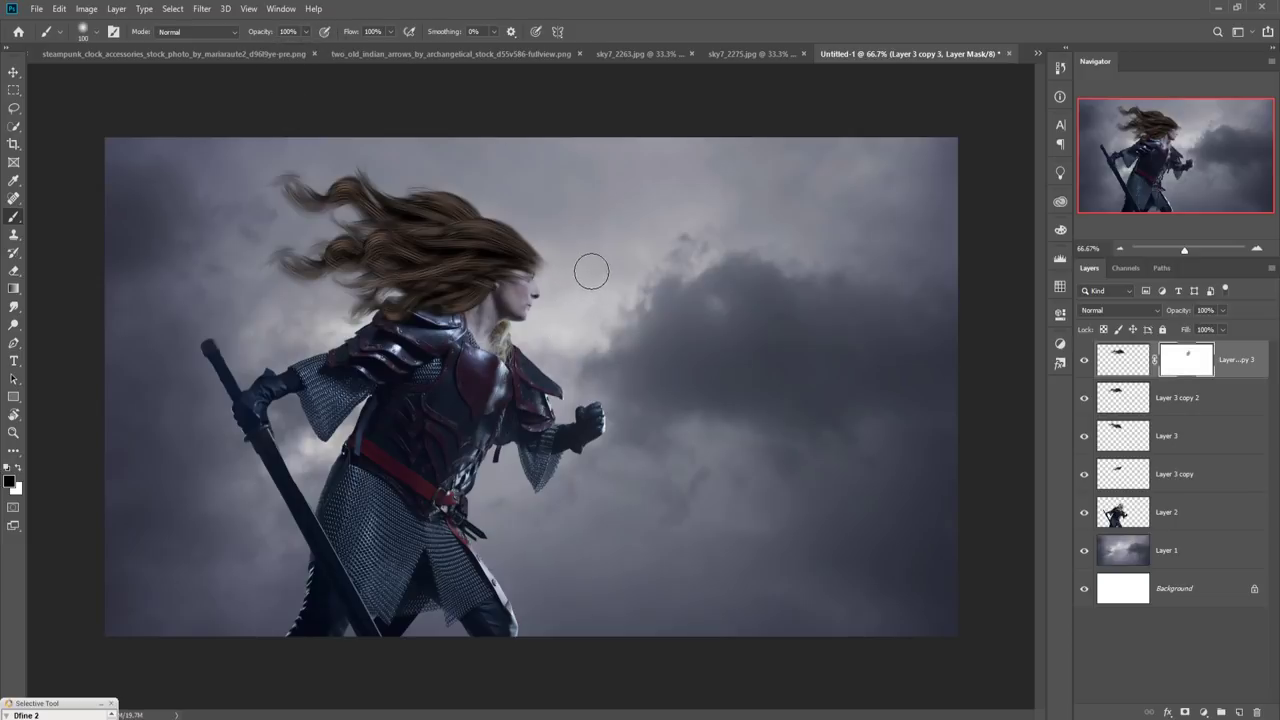
pyautogui.moveTo(591, 271)
pyautogui.mouseDown()
pyautogui.moveTo(577, 283)
pyautogui.moveTo(569, 251)
pyautogui.moveTo(577, 297)
pyautogui.moveTo(540, 314)
pyautogui.mouseUp()
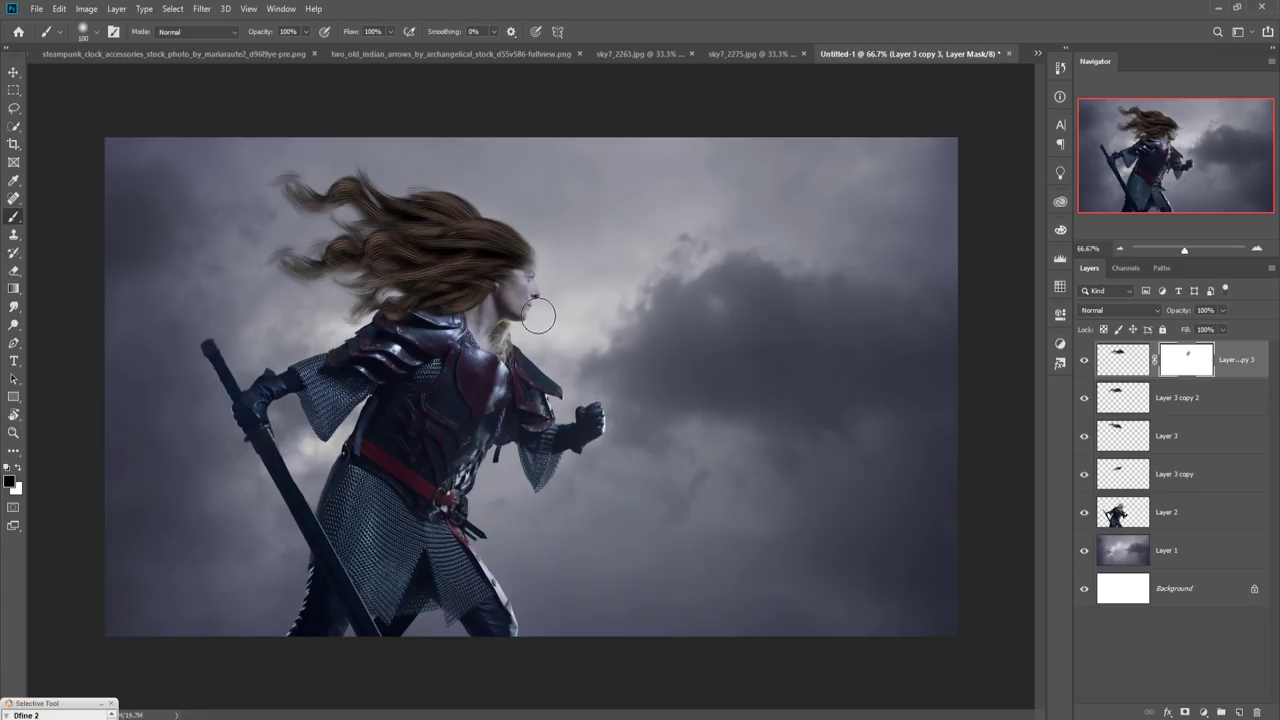
# Duplicate Layer 3, scale the copy to about 40.45%, and place it below the woman's chin
pyautogui.click(1190, 397)
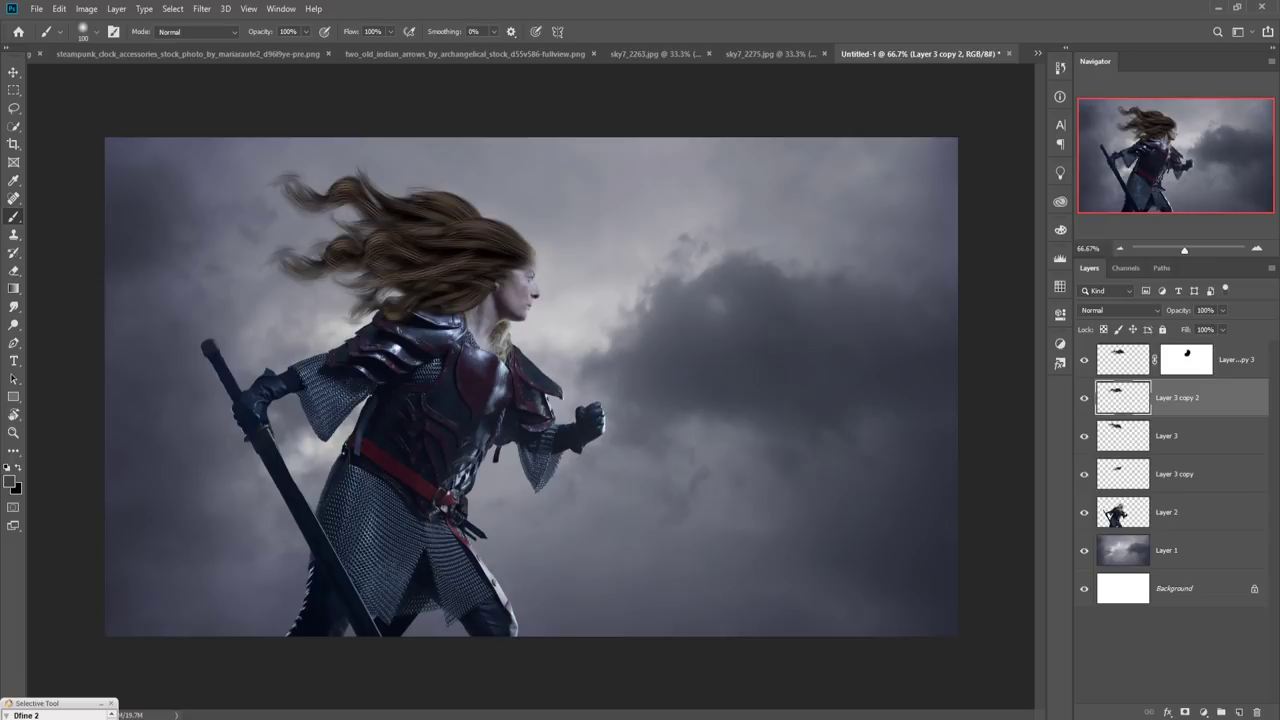
pyautogui.click(13, 72)
pyautogui.rightClick(1215, 433)
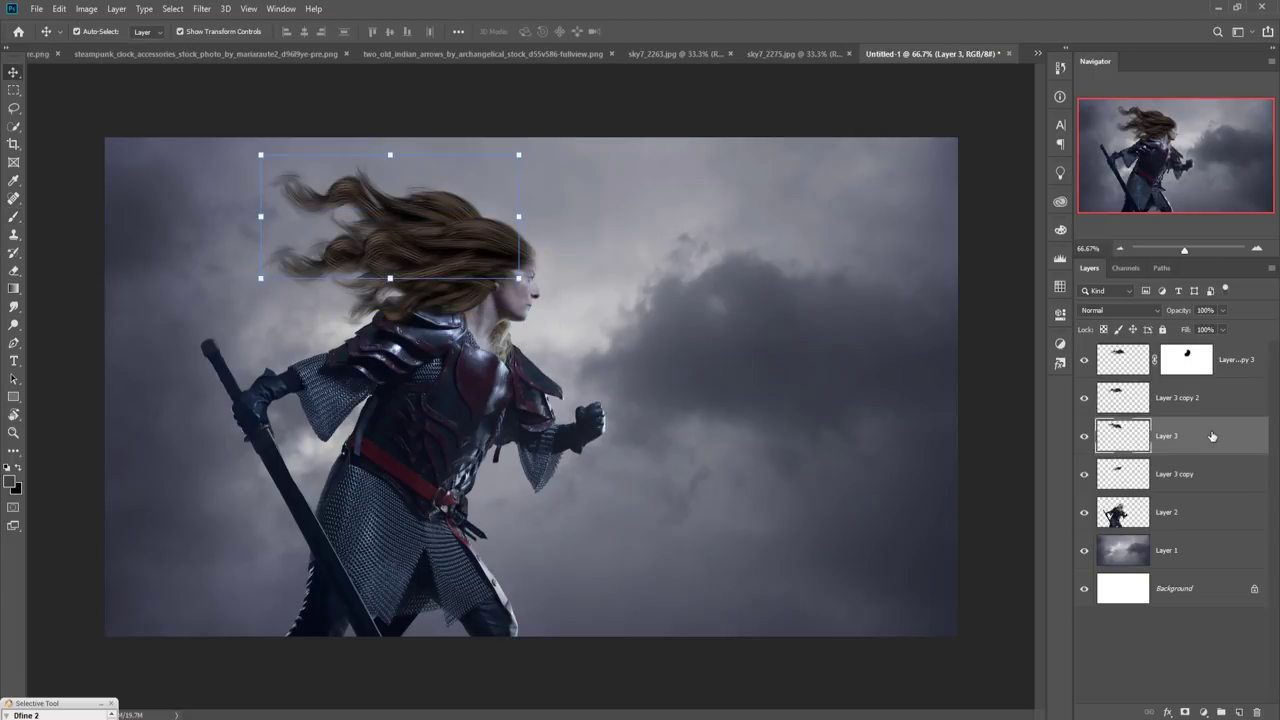
pyautogui.click(1088, 209)
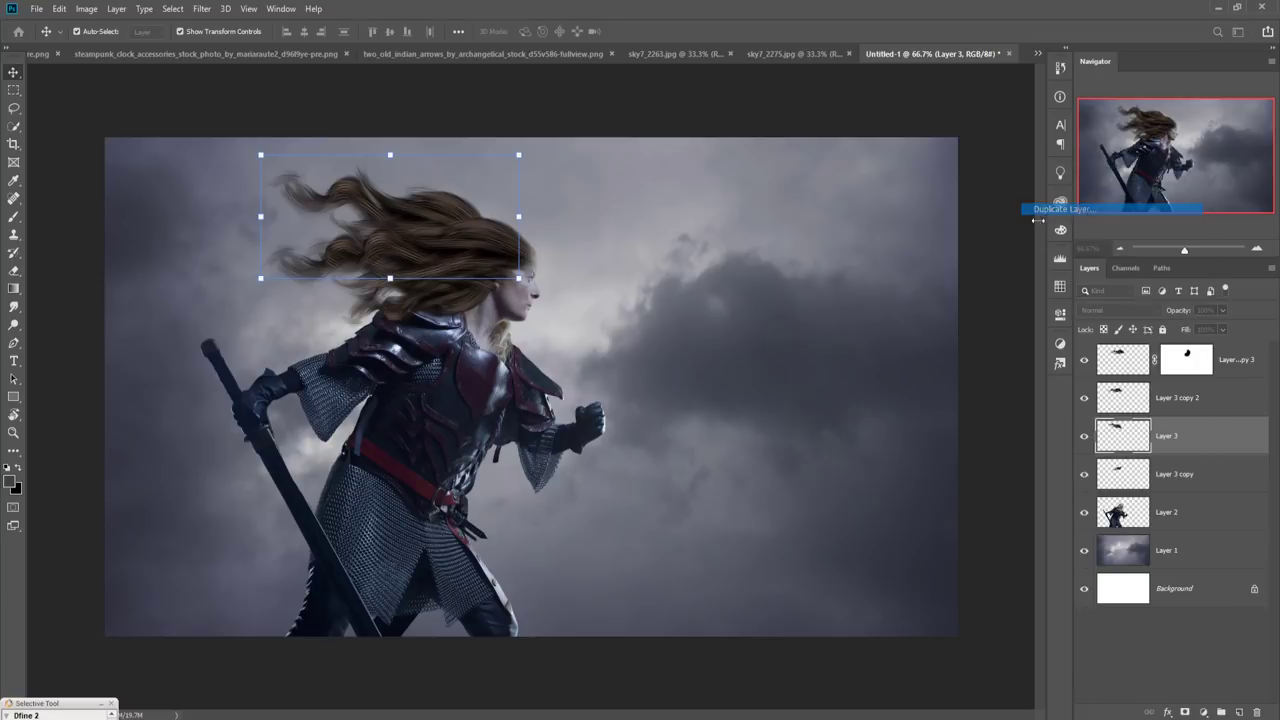
pyautogui.click(749, 206)
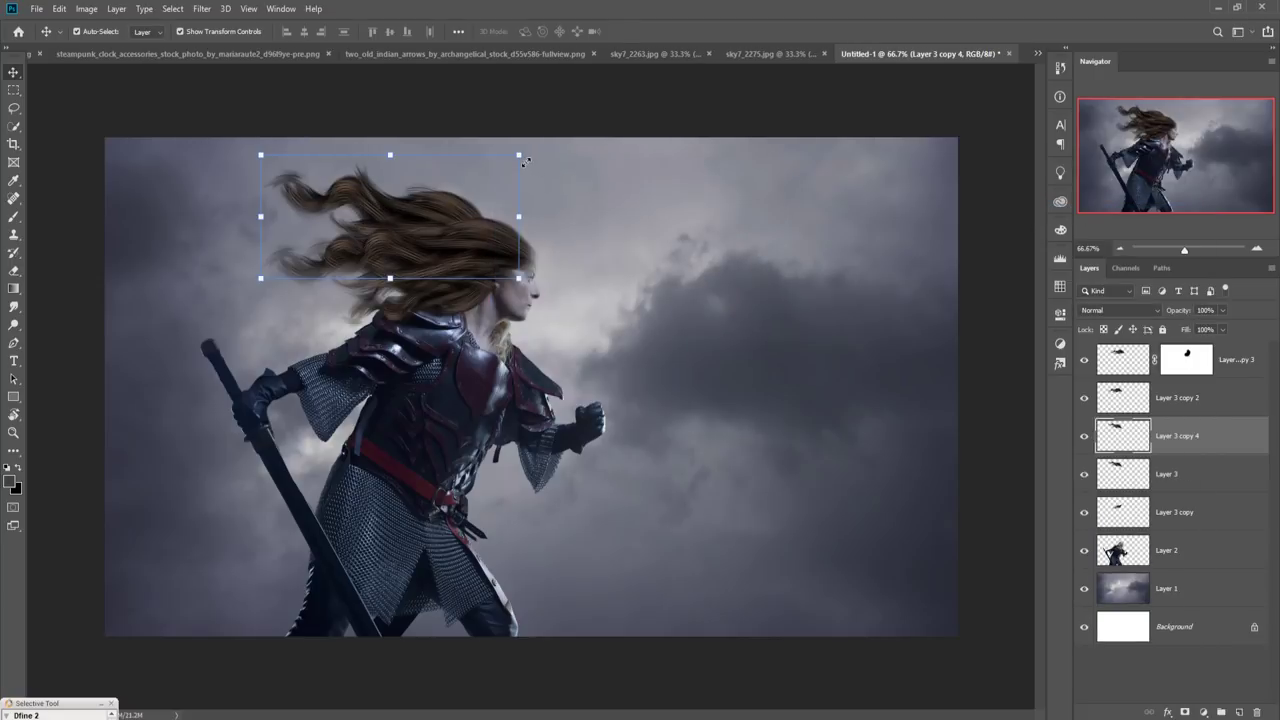
pyautogui.moveTo(524, 160); pyautogui.dragTo(504, 327)
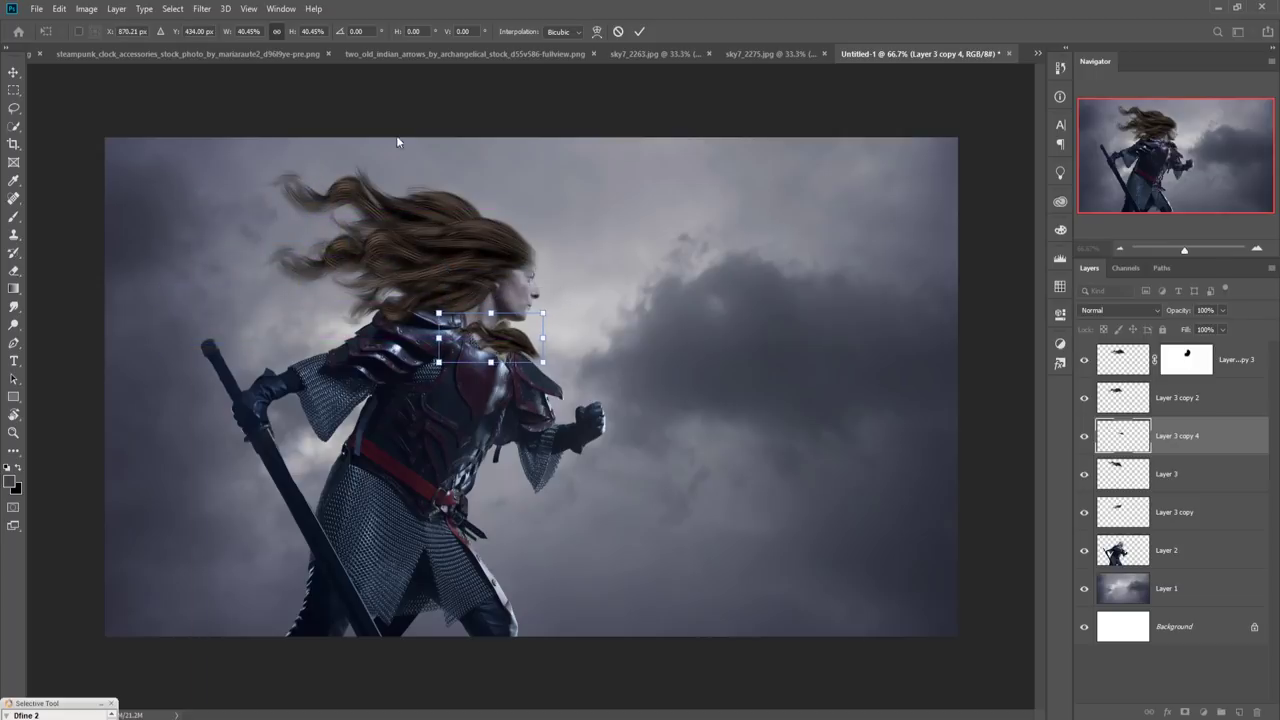
# Flip the new hair lock horizontally, then enlarge it to about 69.18% and rotate it about 152.4° to hang from the neck across the chest
pyautogui.click(59, 9)
pyautogui.moveTo(117, 327)
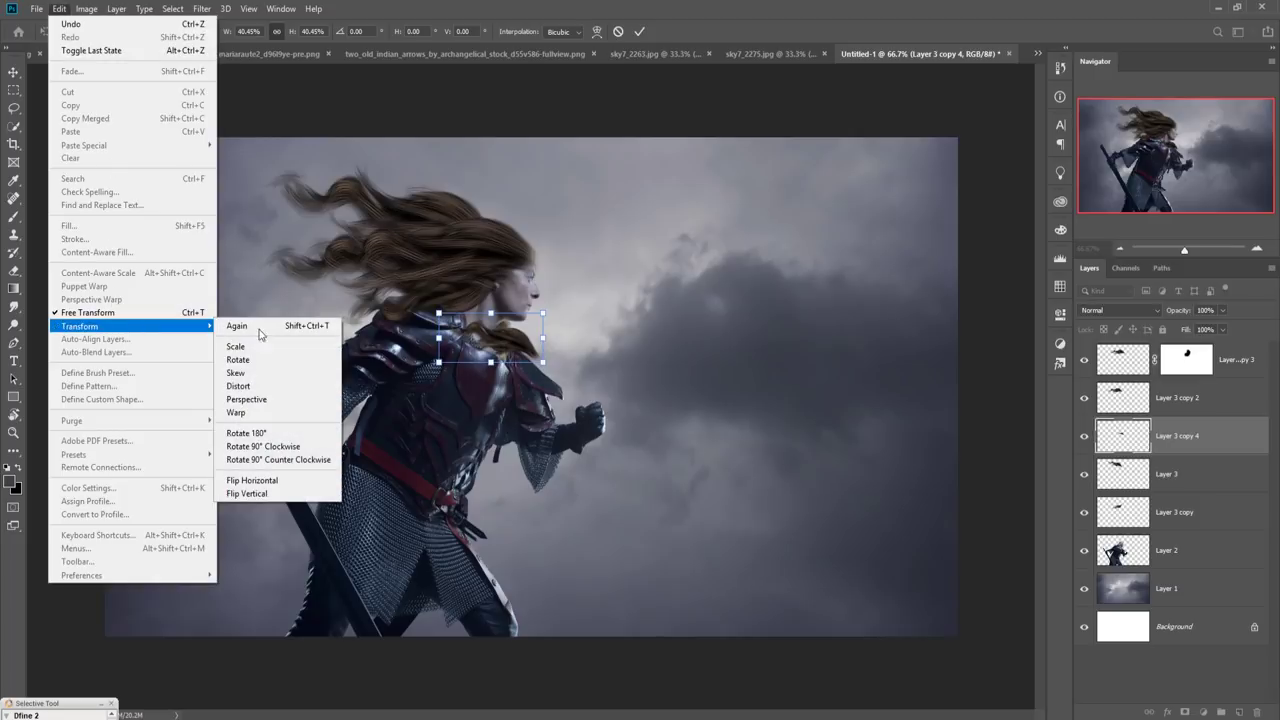
pyautogui.click(256, 480)
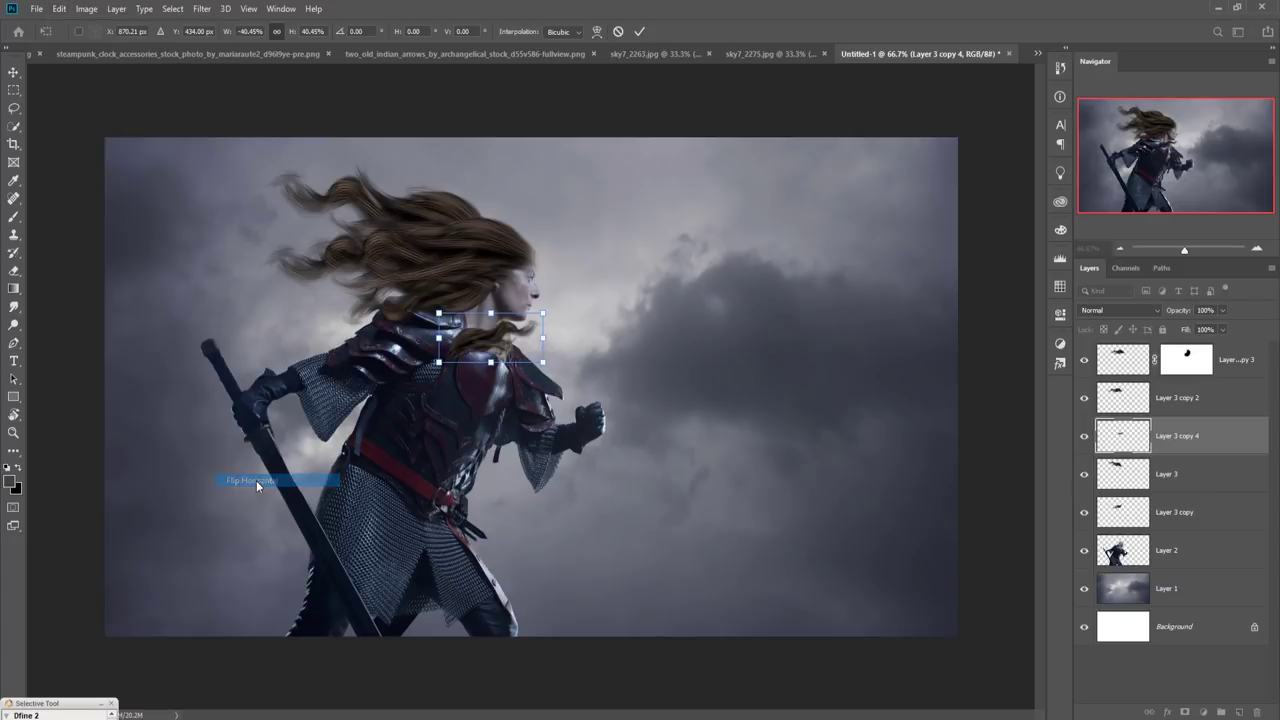
pyautogui.moveTo(574, 308); pyautogui.dragTo(504, 382)
pyautogui.moveTo(560, 337); pyautogui.dragTo(515, 340)
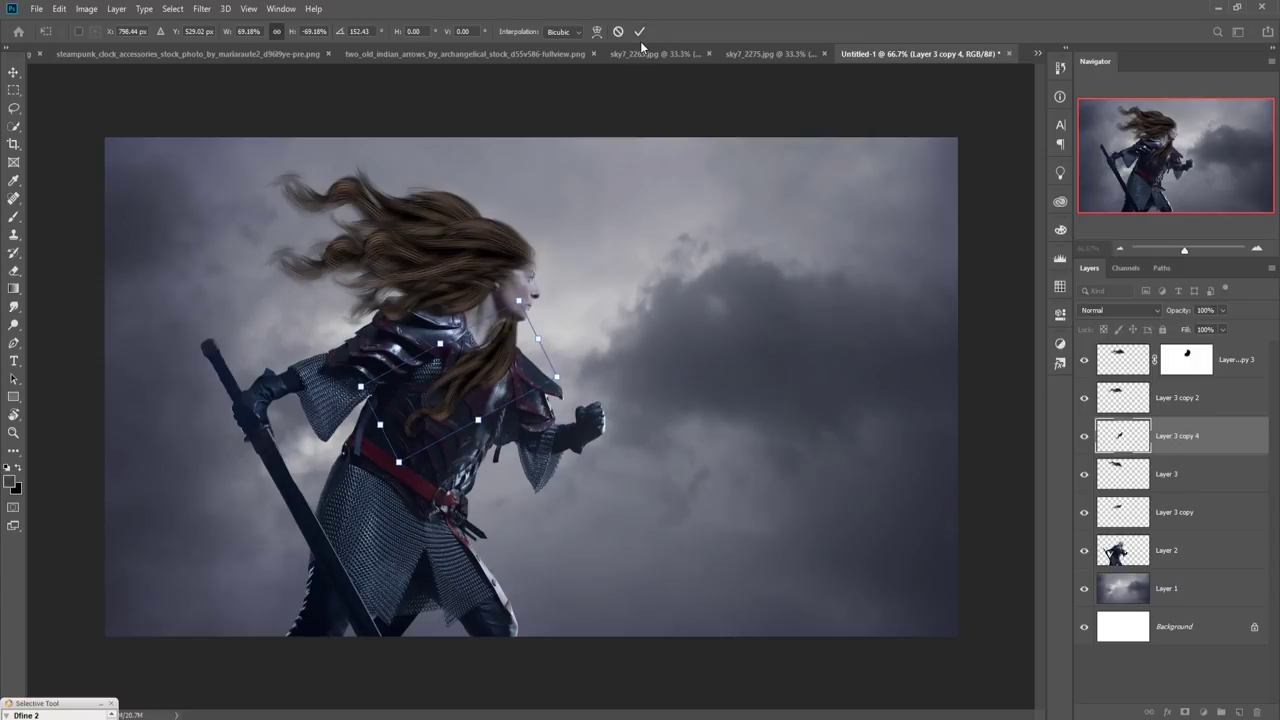
pyautogui.press('Return')
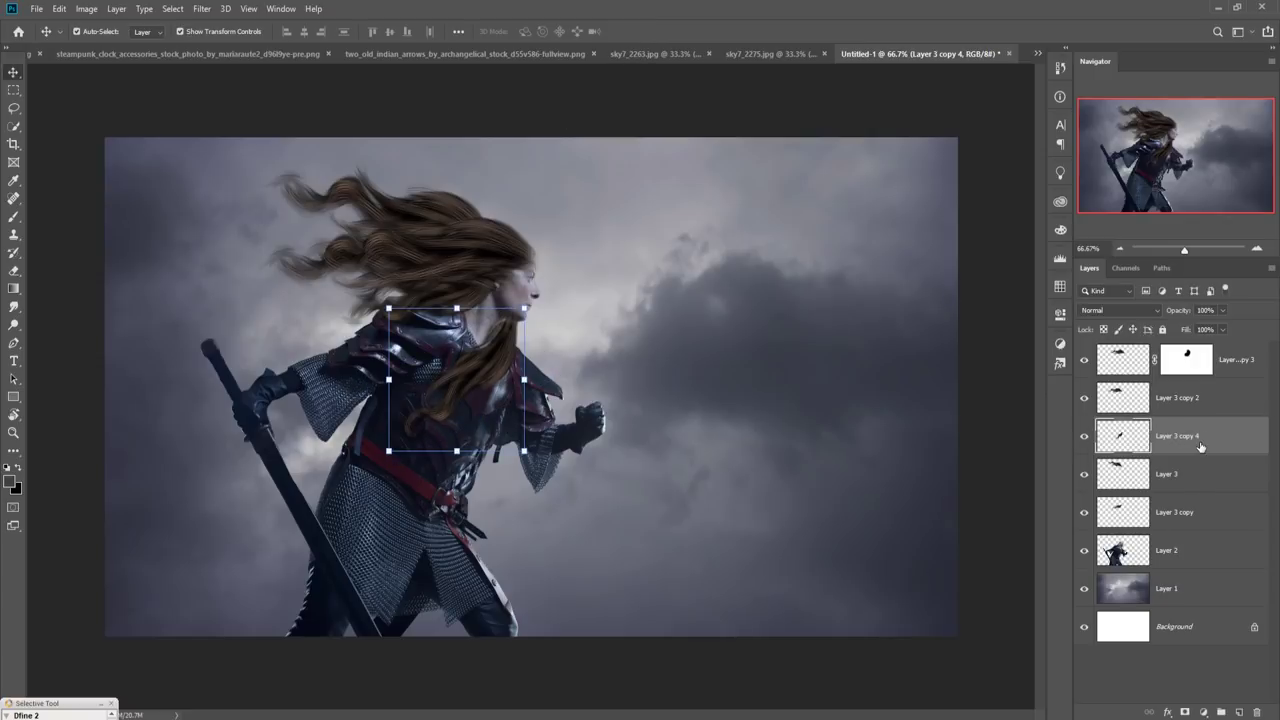
# Duplicate the chest hair lock, scale the copy to about 28.53%, and rotate it about -78.2° beneath the chin
pyautogui.rightClick(1200, 446)
pyautogui.click(1050, 209)
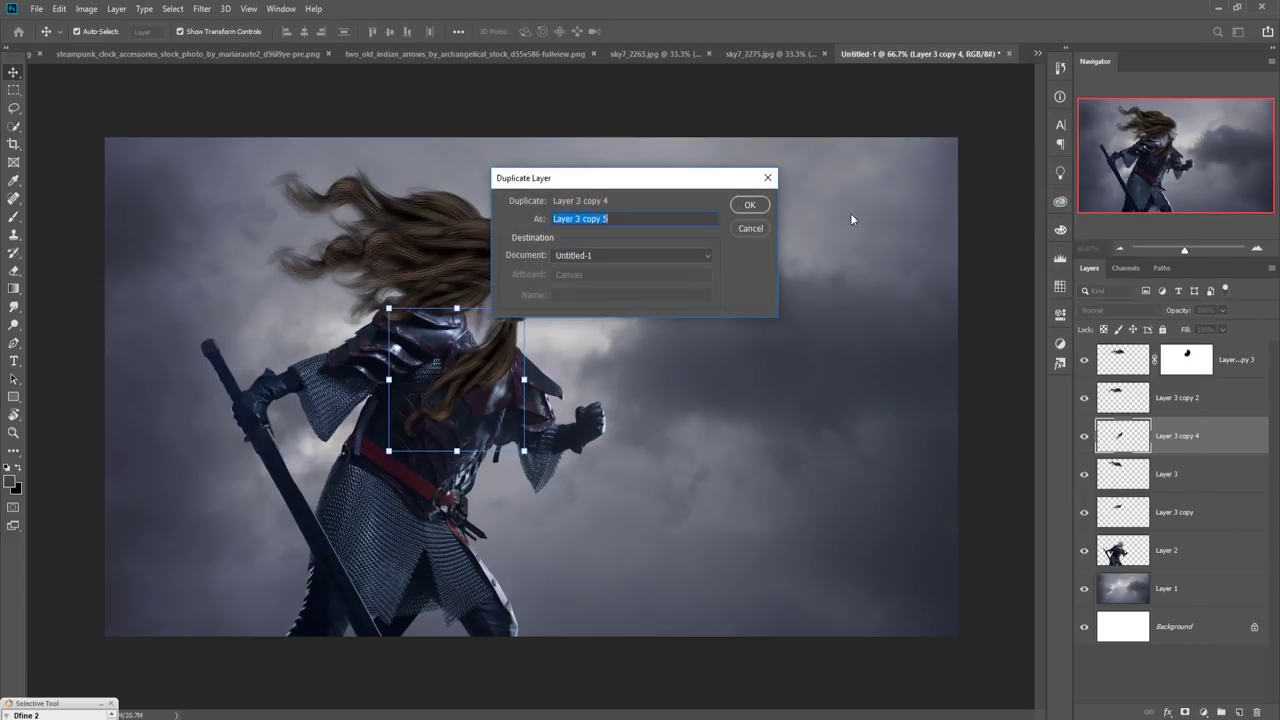
pyautogui.click(750, 207)
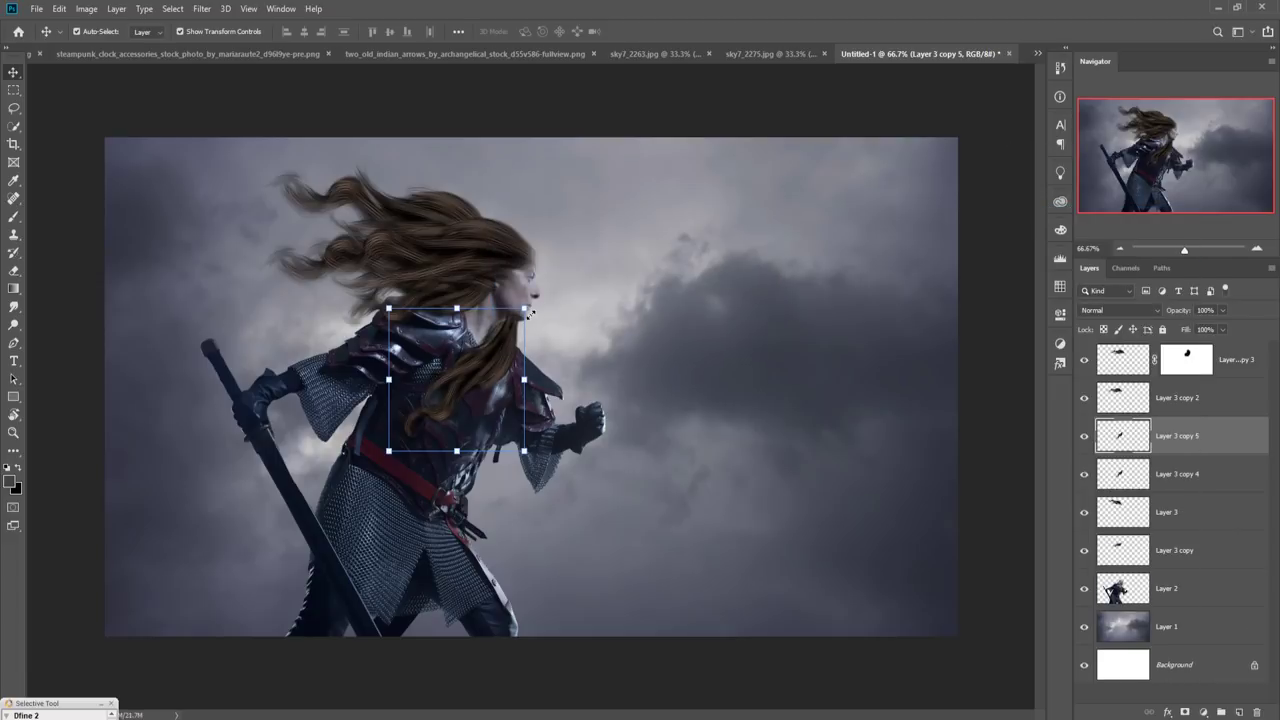
pyautogui.moveTo(527, 312); pyautogui.dragTo(524, 340)
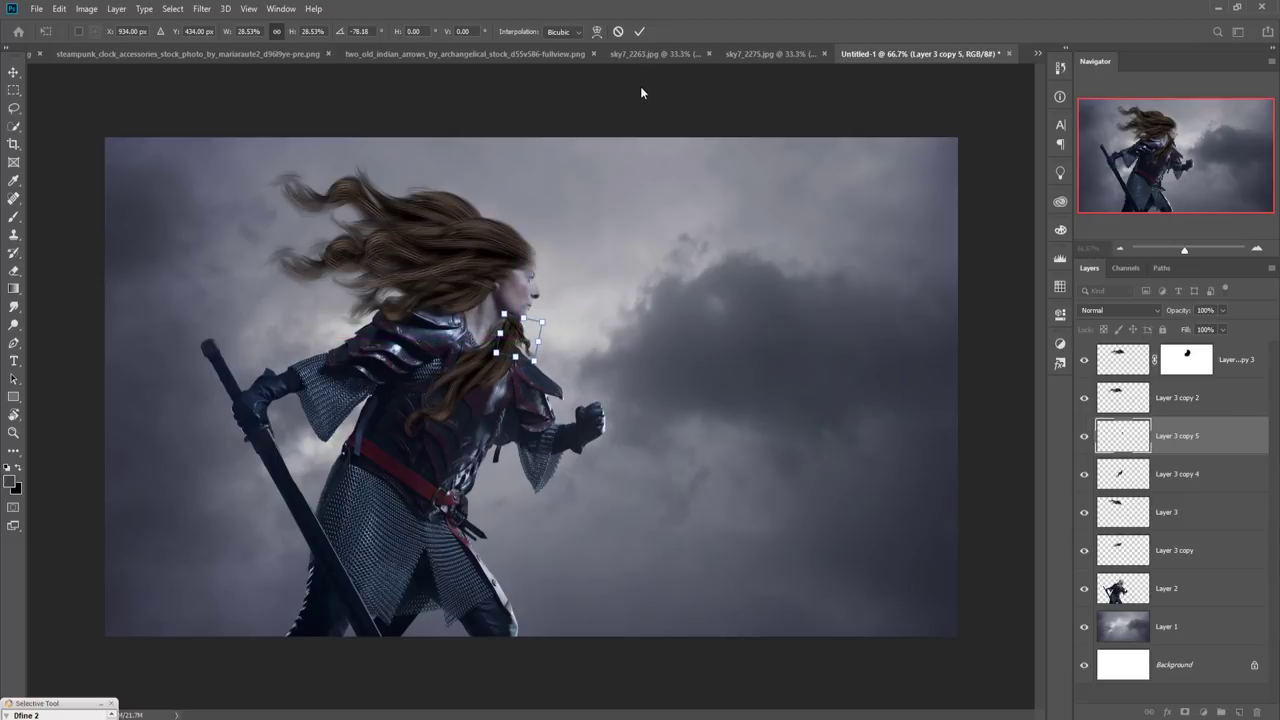
pyautogui.click(640, 32)
# Move the small hair lock's layer directly above Layer 2 and adjust its rotation and position under the chin
pyautogui.moveTo(1208, 448); pyautogui.dragTo(1209, 569)
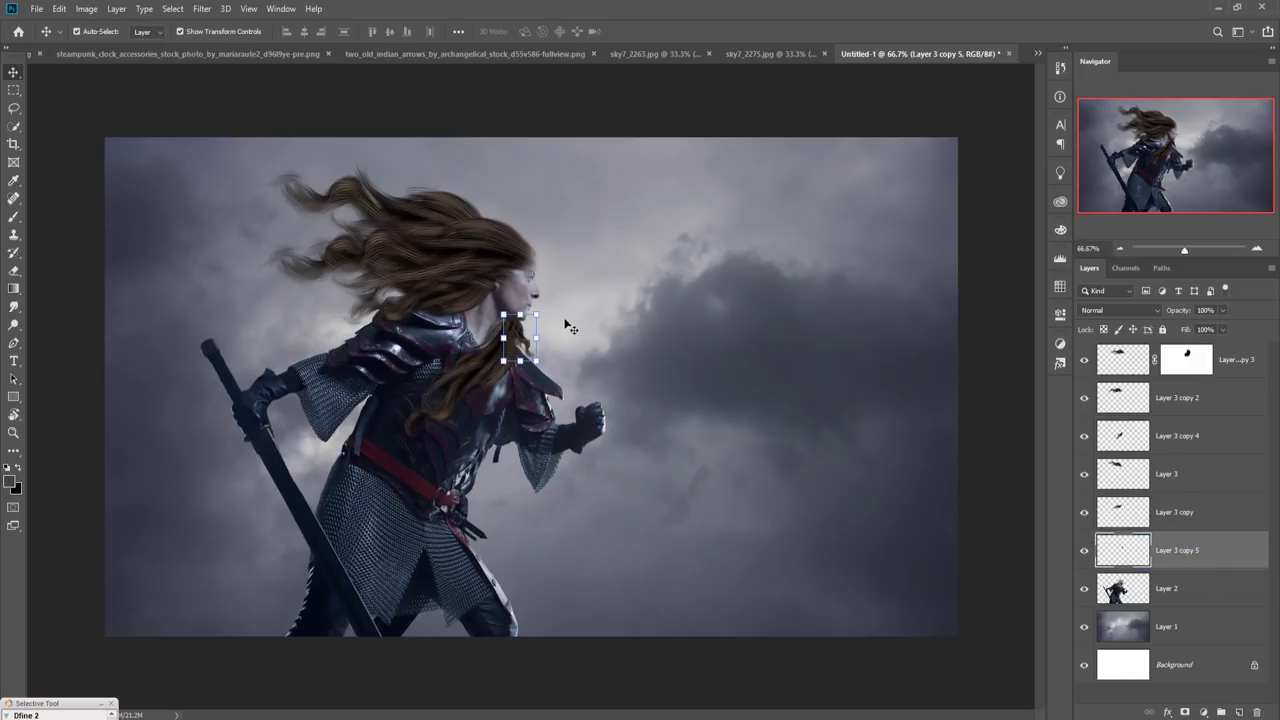
pyautogui.moveTo(556, 372); pyautogui.dragTo(569, 330)
pyautogui.click(639, 31)
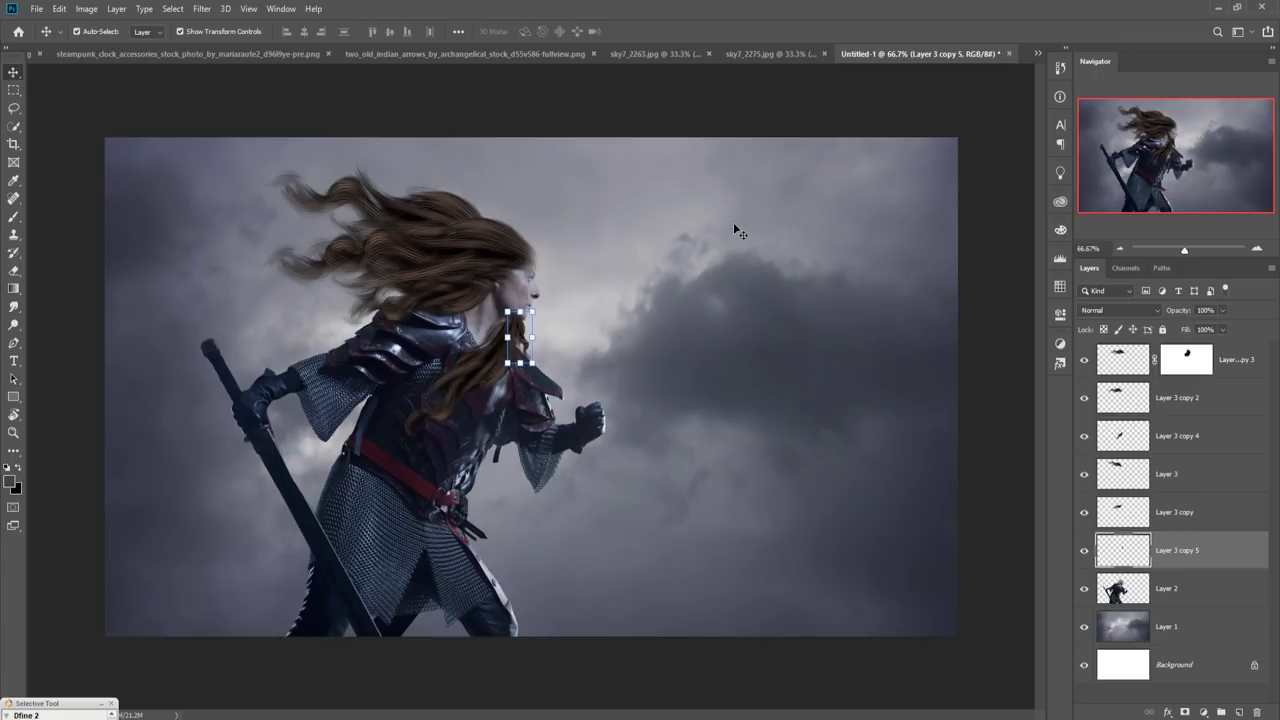
# Switch to the steampunk feather-and-gears stock image and erase the artist's signature in its lower corner
pyautogui.click(191, 54)
pyautogui.click(96, 56)
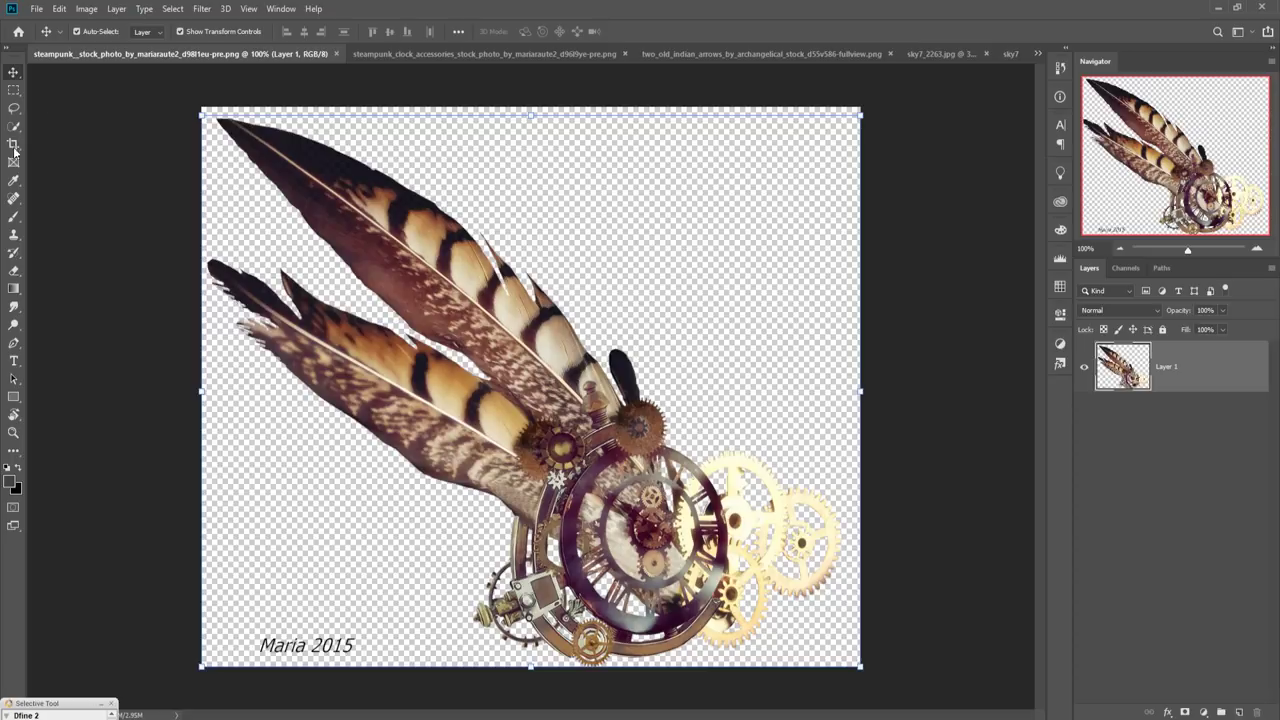
pyautogui.click(14, 270)
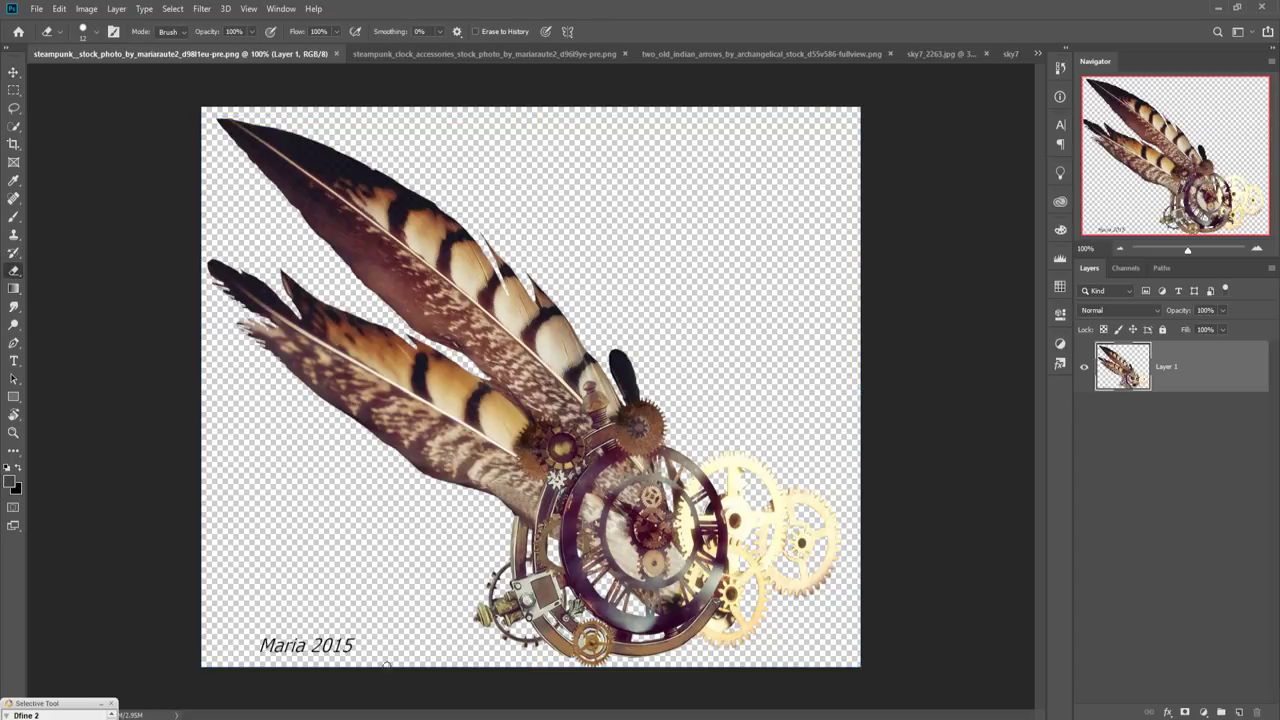
pyautogui.moveTo(262, 646); pyautogui.dragTo(320, 648)
pyautogui.moveTo(344, 650); pyautogui.dragTo(377, 648)
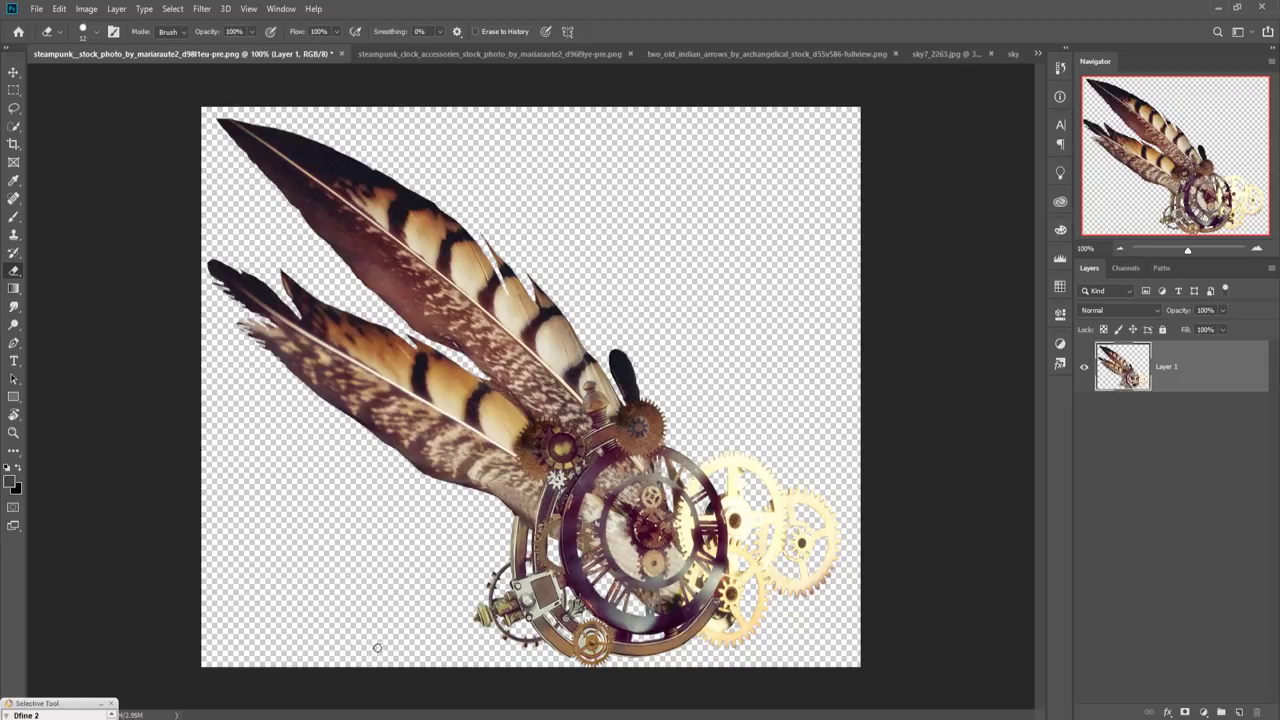
# Copy the feather-and-gears ornament into the Untitled-1 composite and close its source document
pyautogui.click(14, 71)
pyautogui.moveTo(169, 53); pyautogui.dragTo(513, 113)
pyautogui.click(1038, 53)
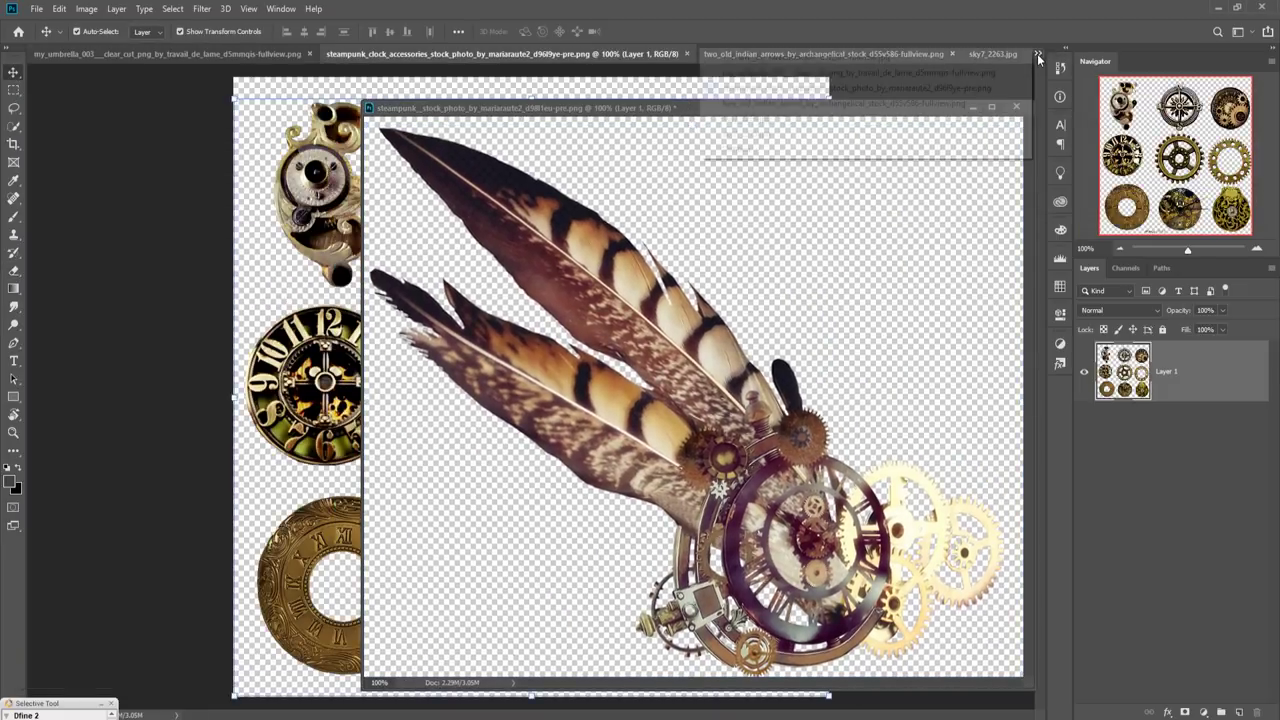
pyautogui.click(791, 150)
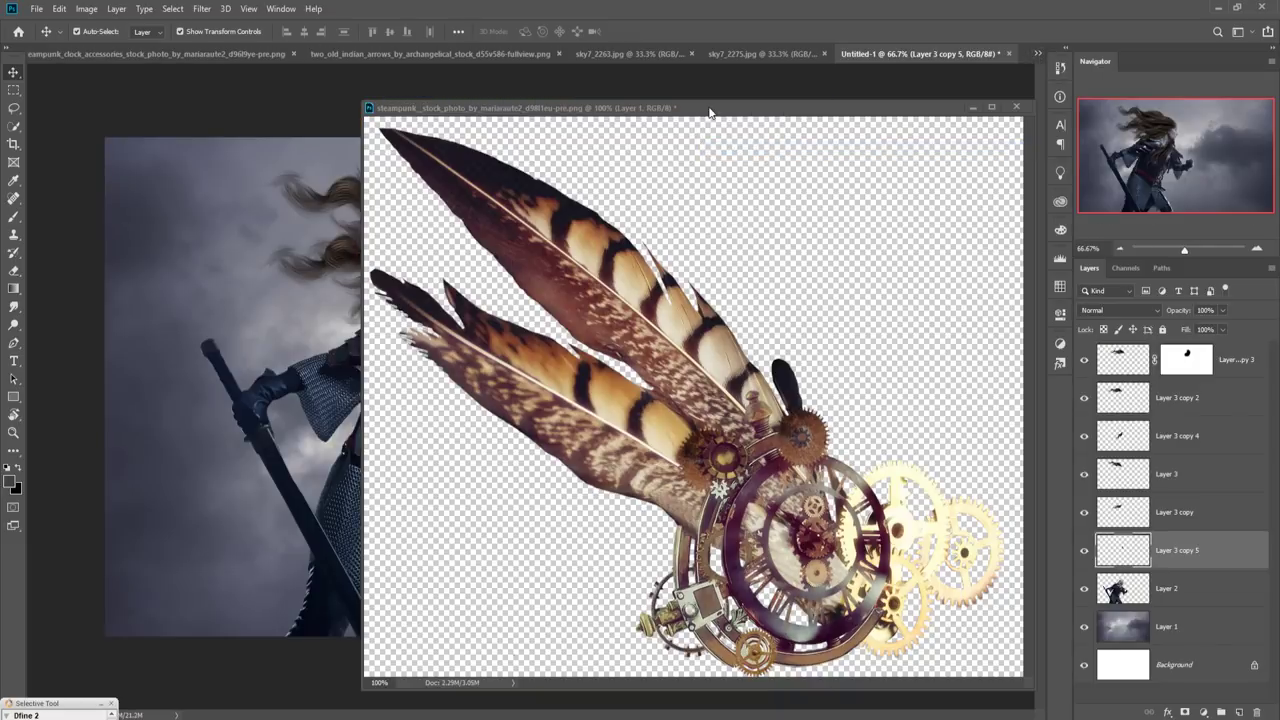
pyautogui.moveTo(714, 110); pyautogui.dragTo(866, 101)
pyautogui.moveTo(872, 420); pyautogui.dragTo(392, 181)
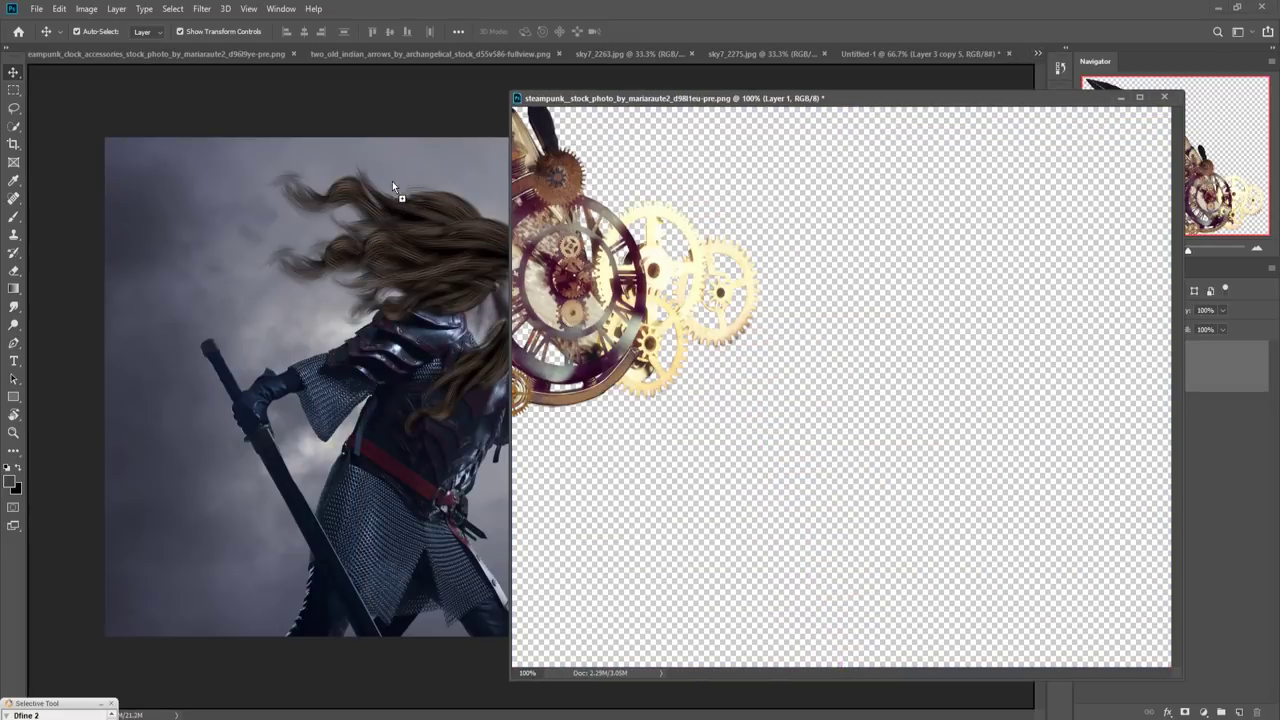
pyautogui.moveTo(446, 240); pyautogui.dragTo(452, 241)
pyautogui.click(1162, 98)
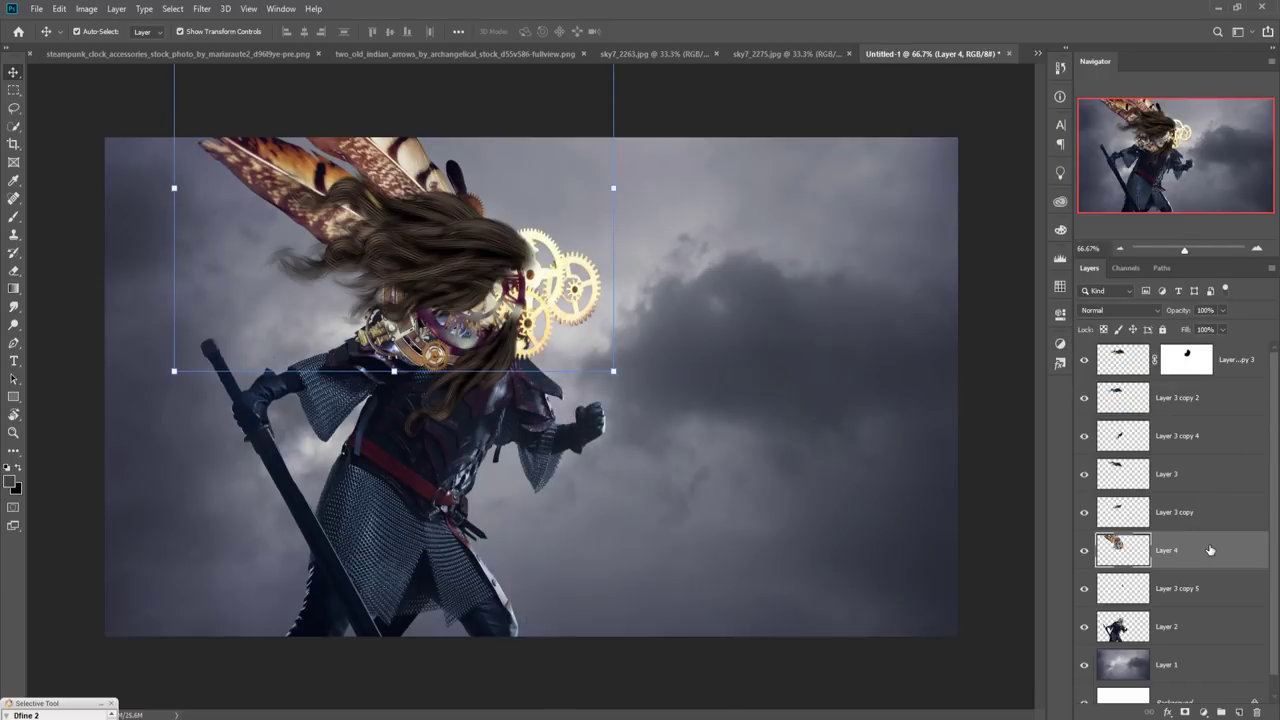
# Move the ornament's layer to the top of the stack and scale it to about 43.46% over the side of the woman's head
pyautogui.moveTo(1210, 550); pyautogui.dragTo(1204, 360)
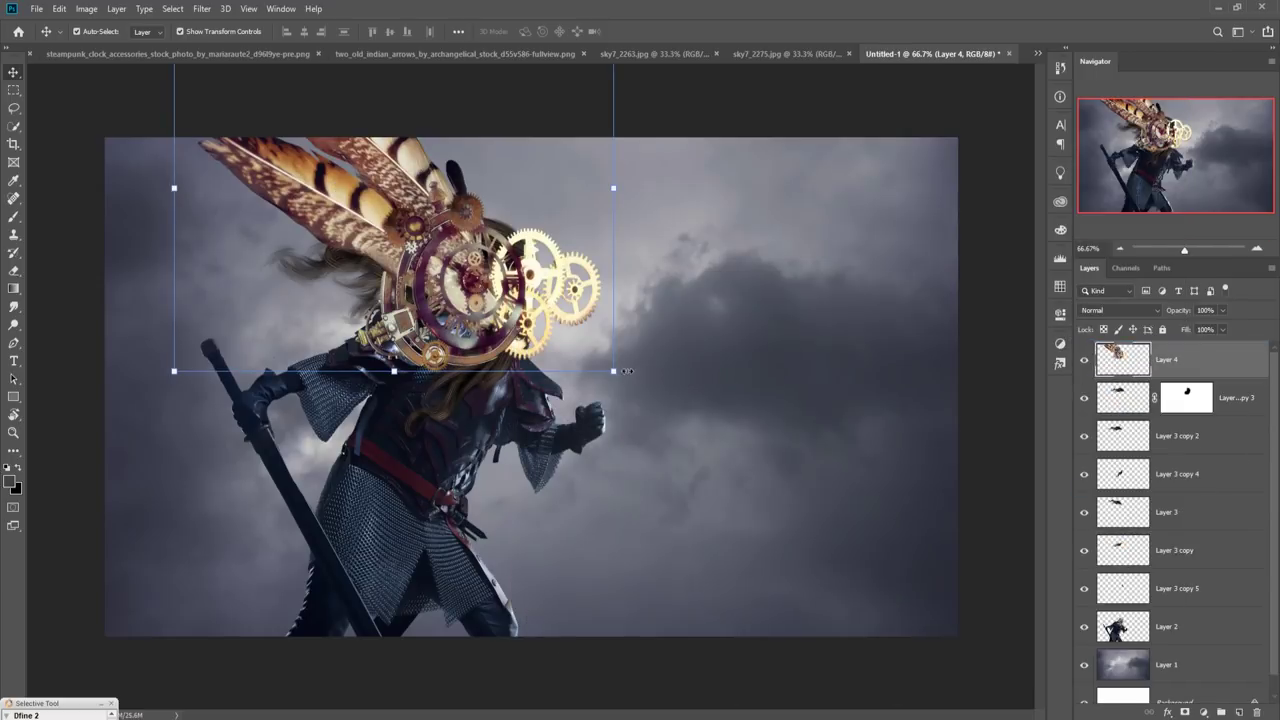
pyautogui.moveTo(613, 375); pyautogui.dragTo(479, 275)
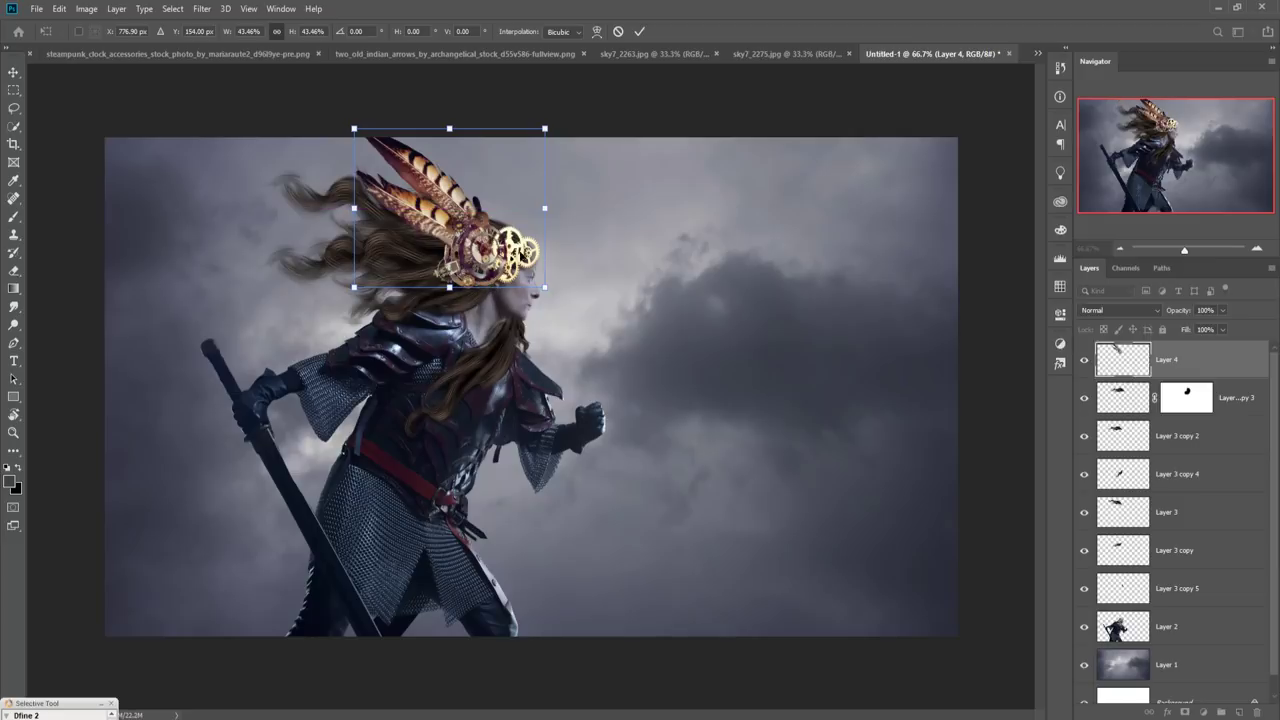
pyautogui.click(639, 31)
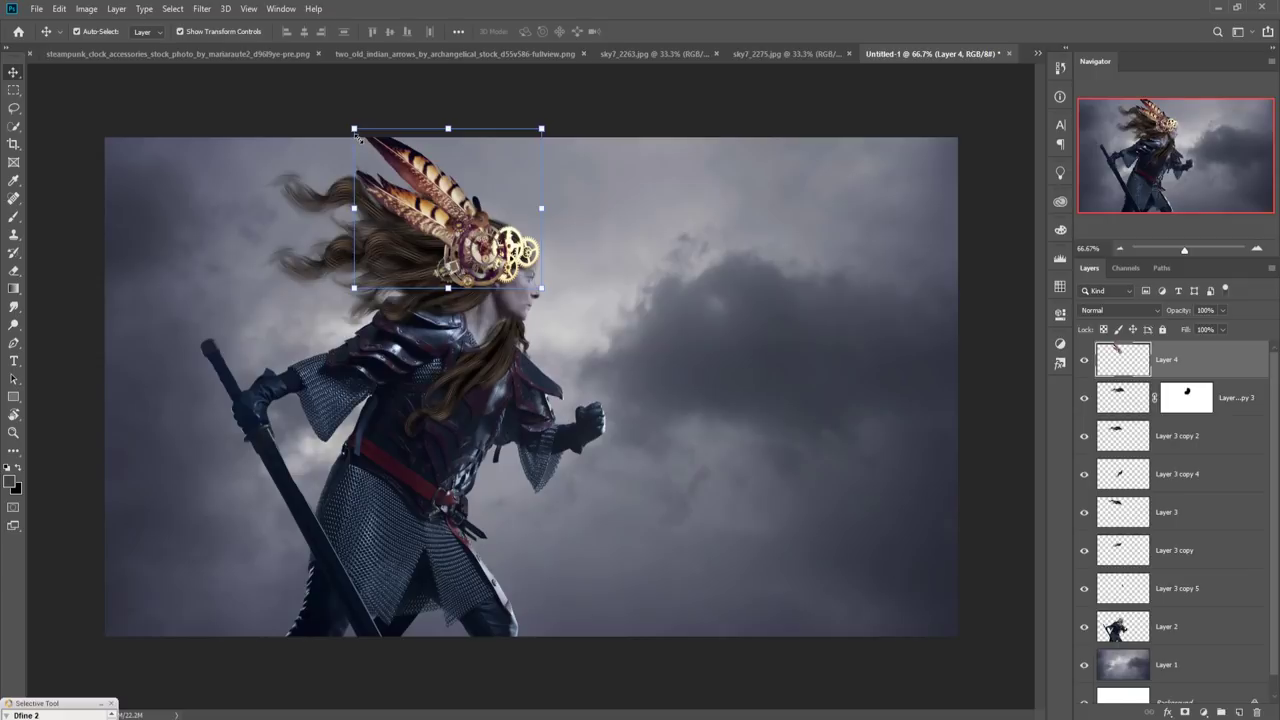
# Scale the head ornament down further to 95.56% and shift it slightly up and toward the woman's forehead
pyautogui.moveTo(355, 130); pyautogui.dragTo(362, 135)
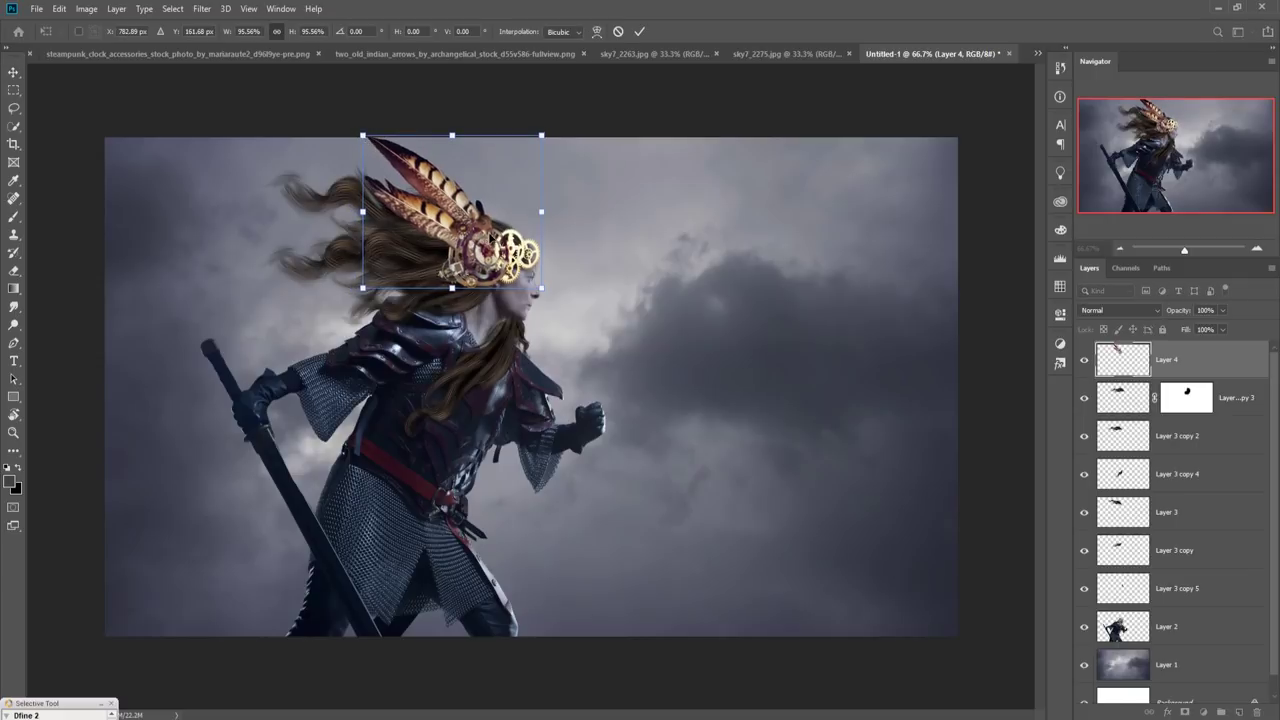
pyautogui.moveTo(483, 240); pyautogui.dragTo(488, 236)
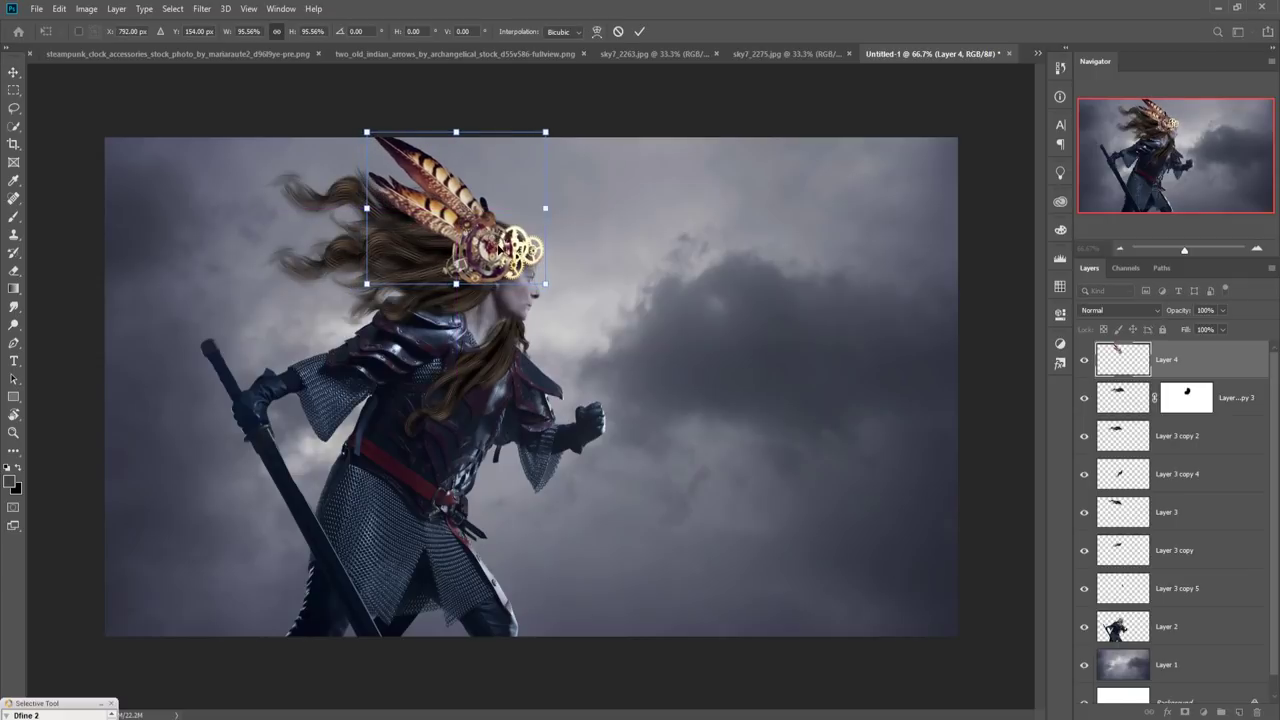
pyautogui.click(639, 31)
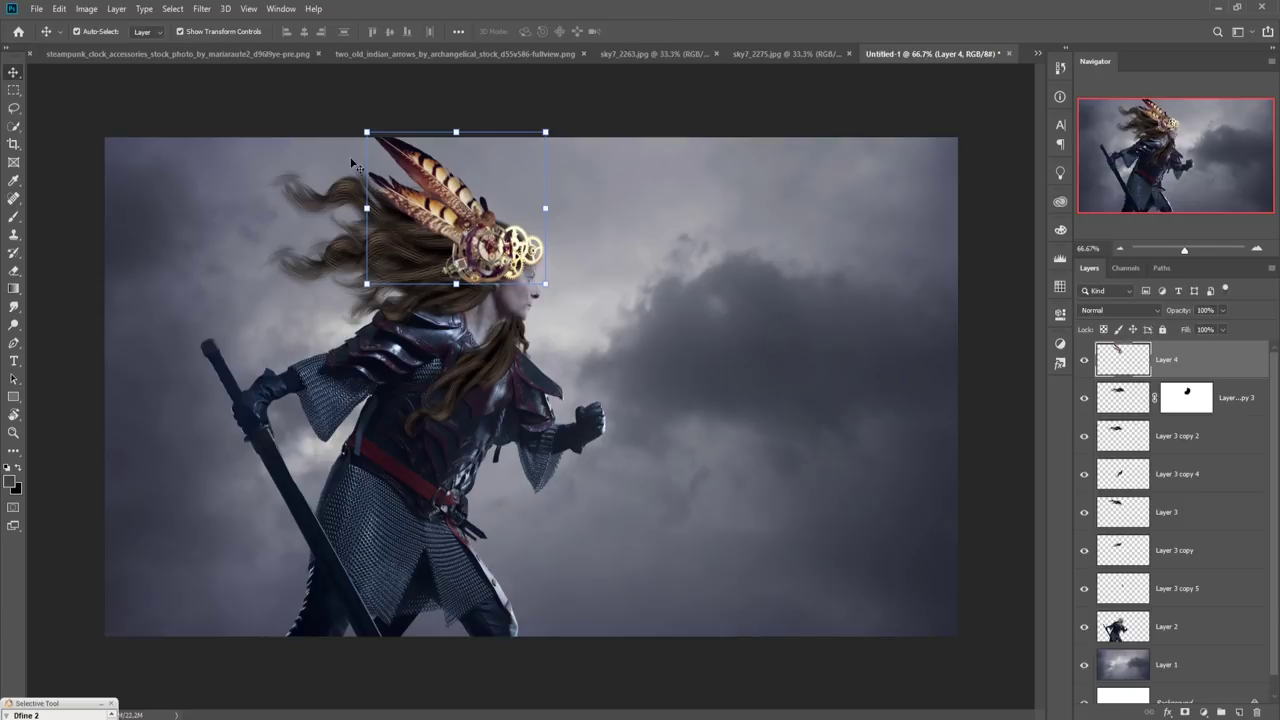
# Add a Hue/Saturation adjustment layer above Layer 4 and clip it to the head ornament
pyautogui.click(204, 9)
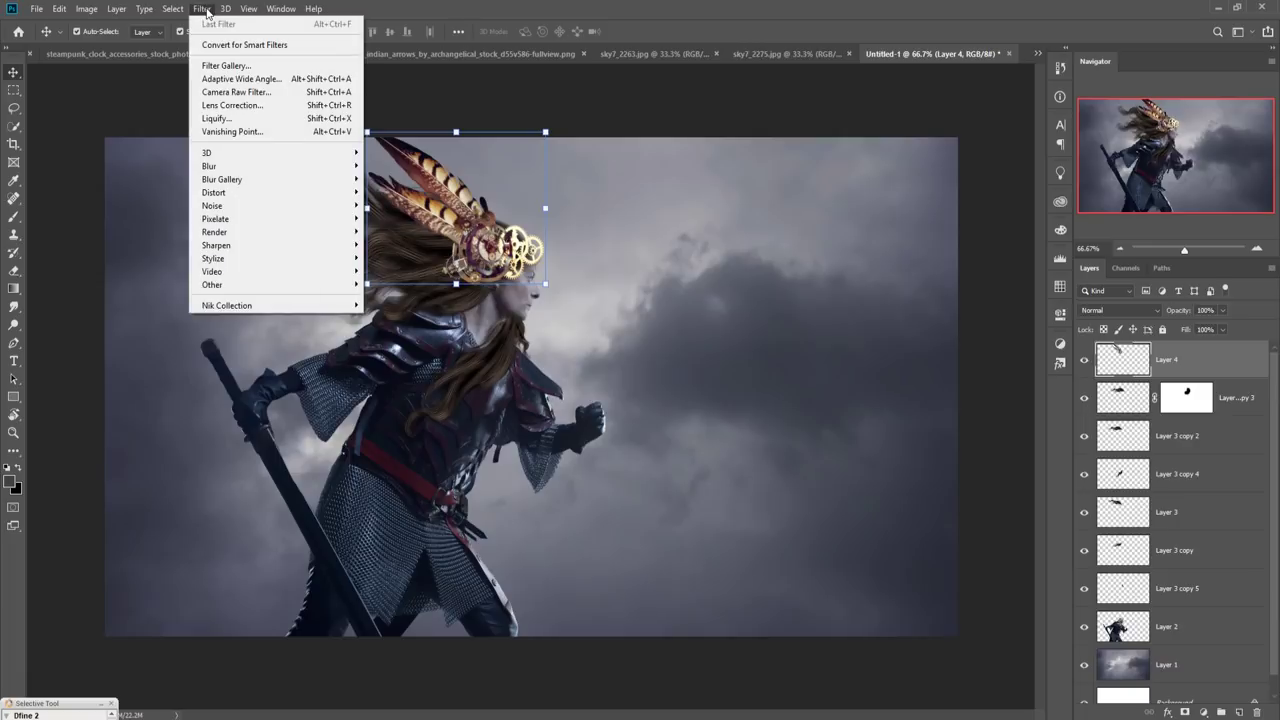
pyautogui.click(1219, 367)
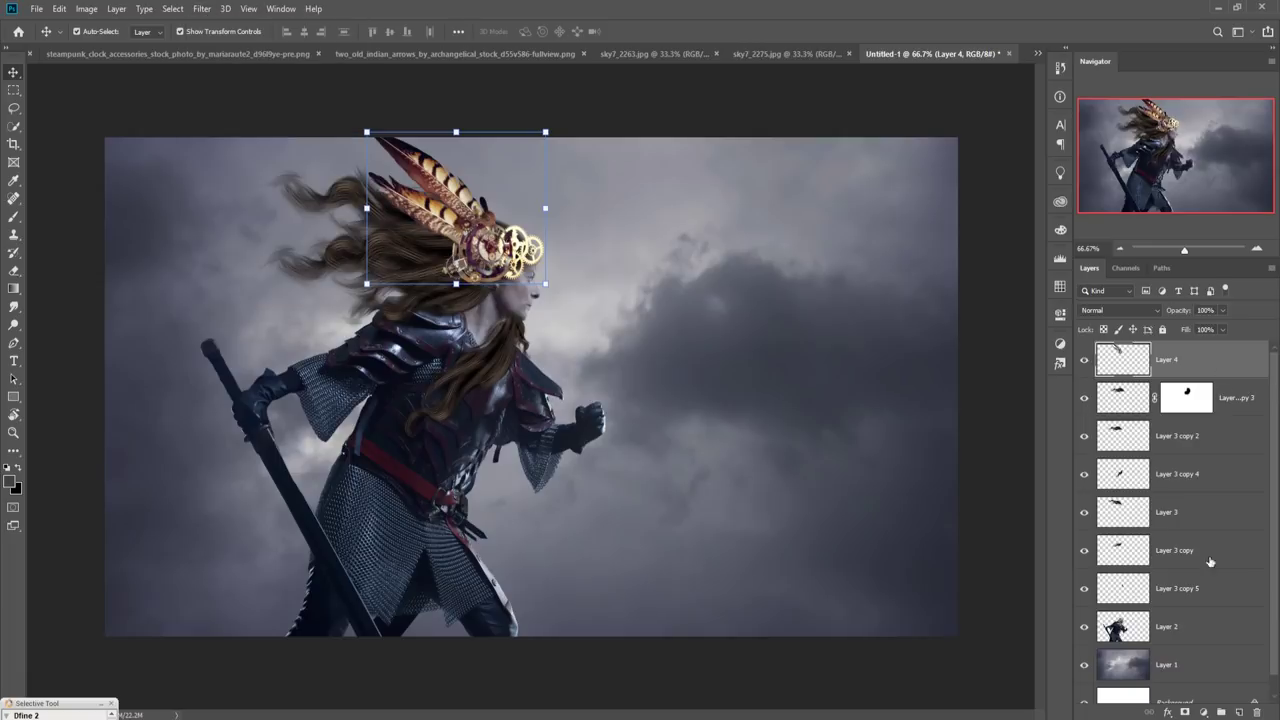
pyautogui.click(1204, 712)
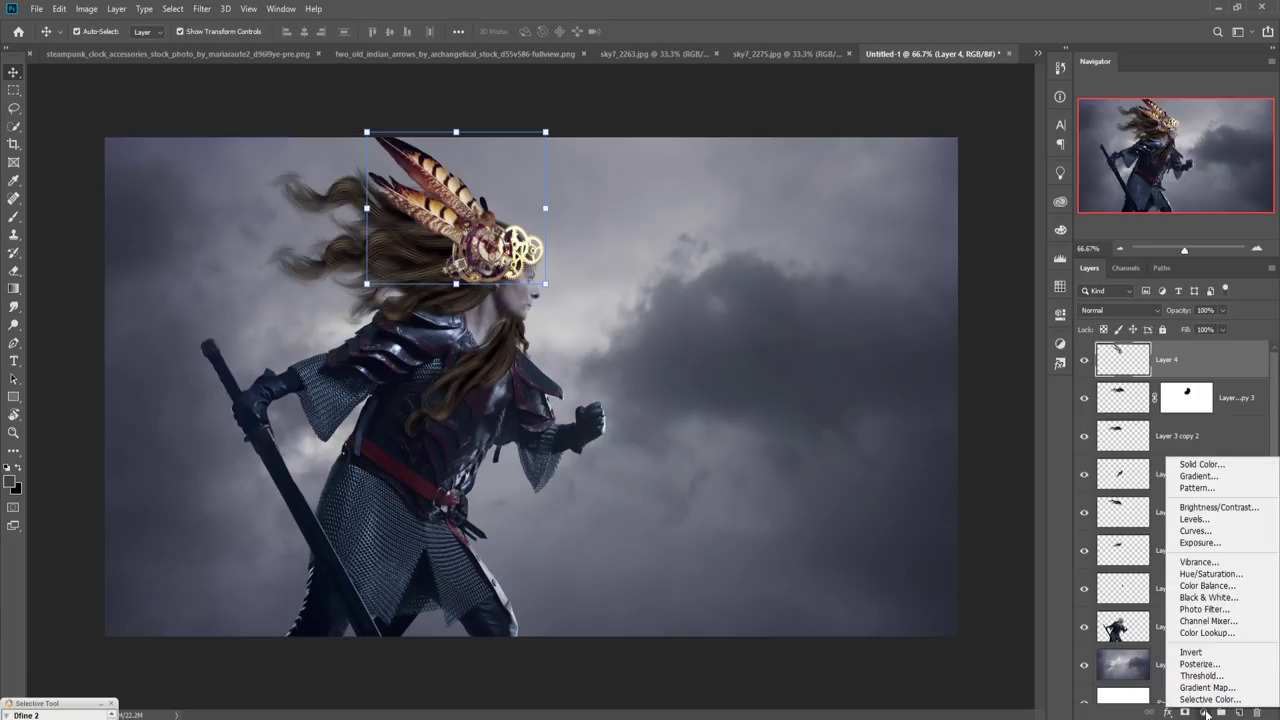
pyautogui.click(1212, 574)
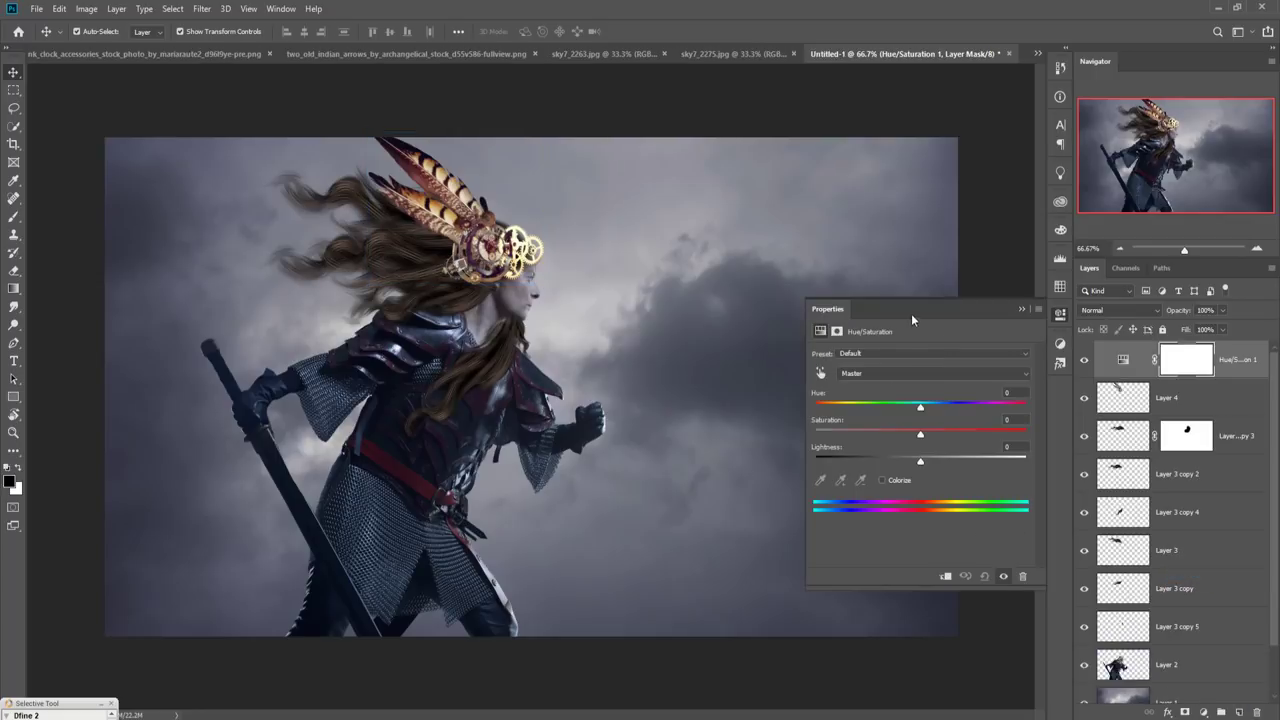
pyautogui.click(948, 577)
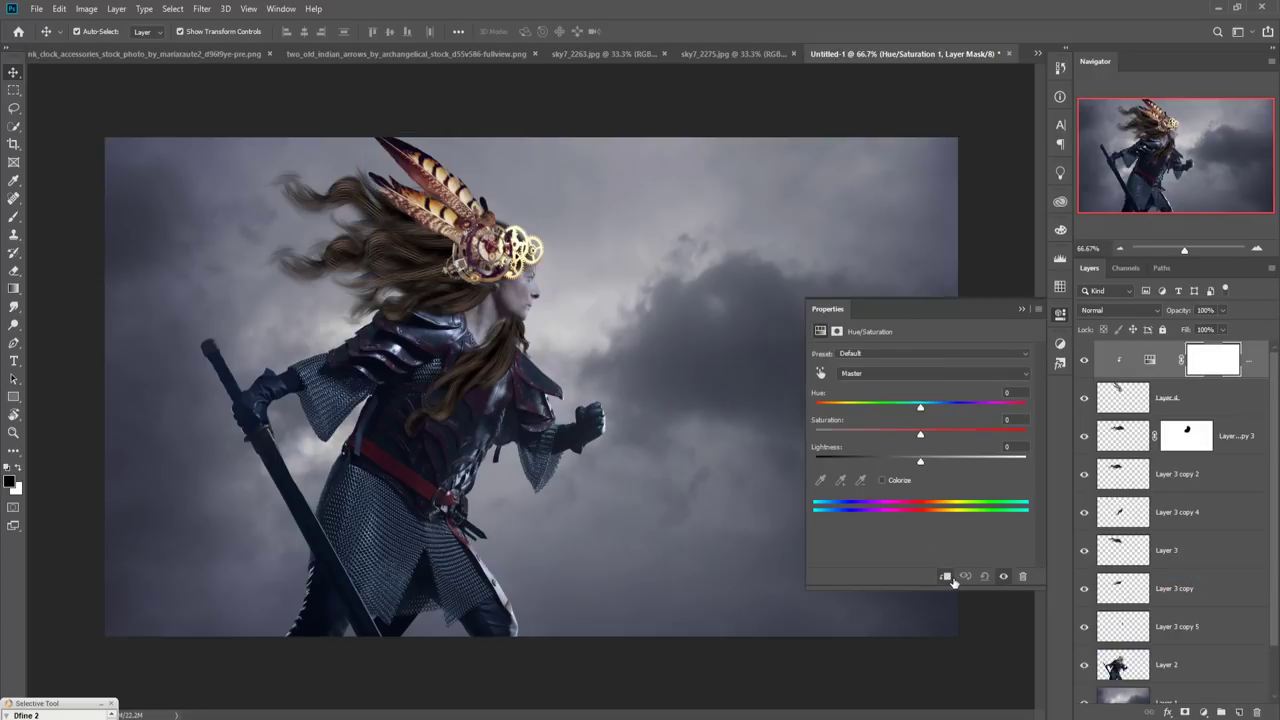
# Adjust the head ornament's Hue/Saturation layer to mute its saturation and shift its hue slightly toward cooler, redder tones
pyautogui.click(920, 433)
pyautogui.moveTo(921, 407)
pyautogui.mouseDown()
pyautogui.moveTo(939, 408)
pyautogui.moveTo(918, 410)
pyautogui.mouseUp()
pyautogui.click(1018, 308)
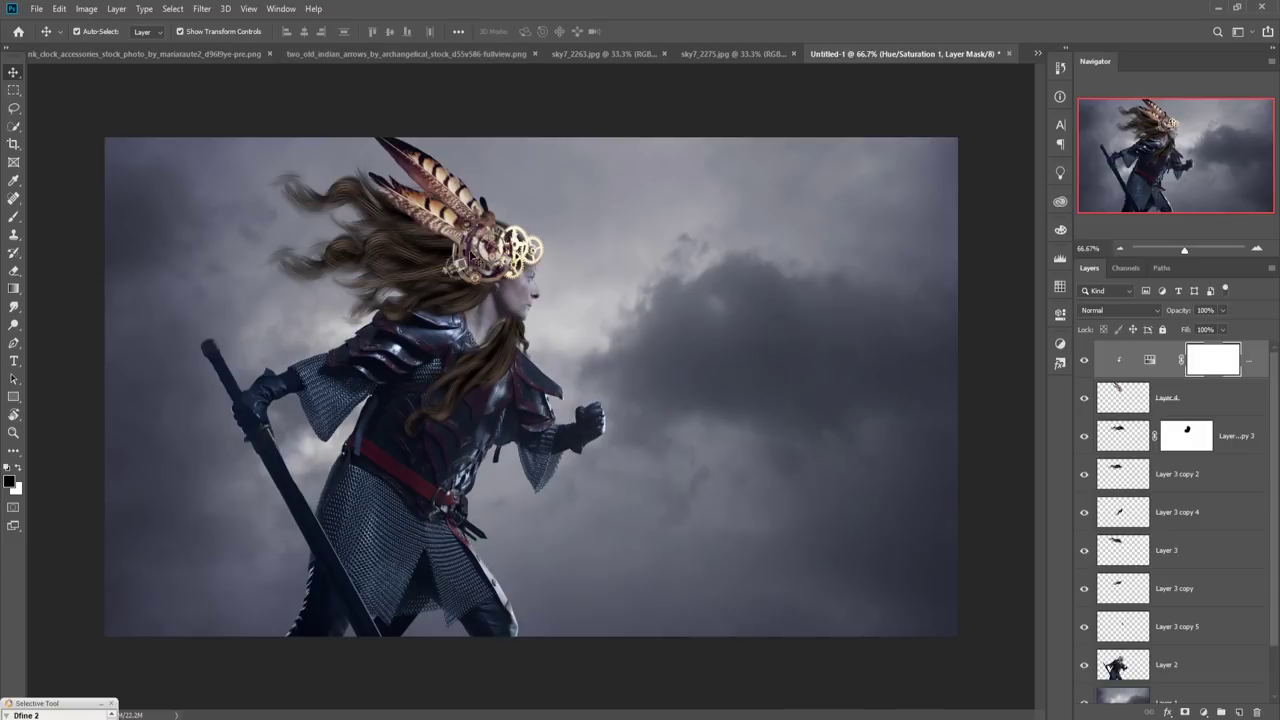
# Open the sky7_2275.jpg document and select a full-width rectangular section of clouds across its middle
pyautogui.click(714, 53)
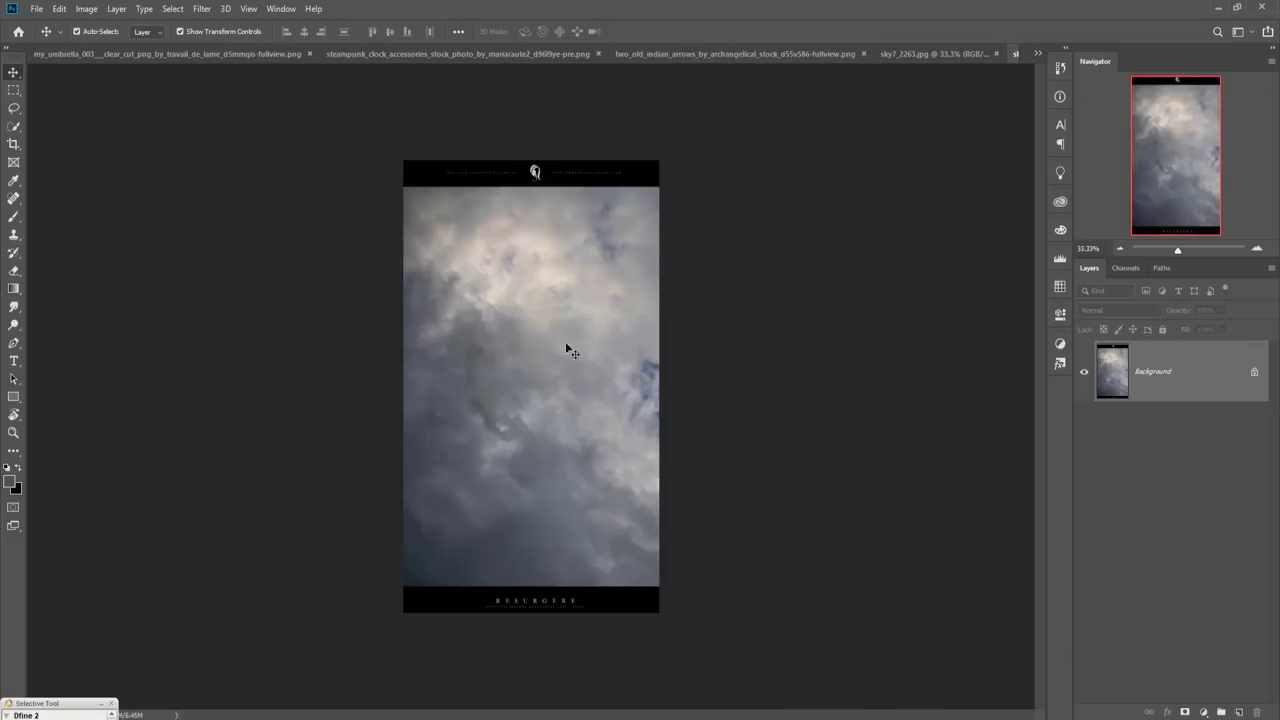
pyautogui.click(521, 54)
pyautogui.click(992, 53)
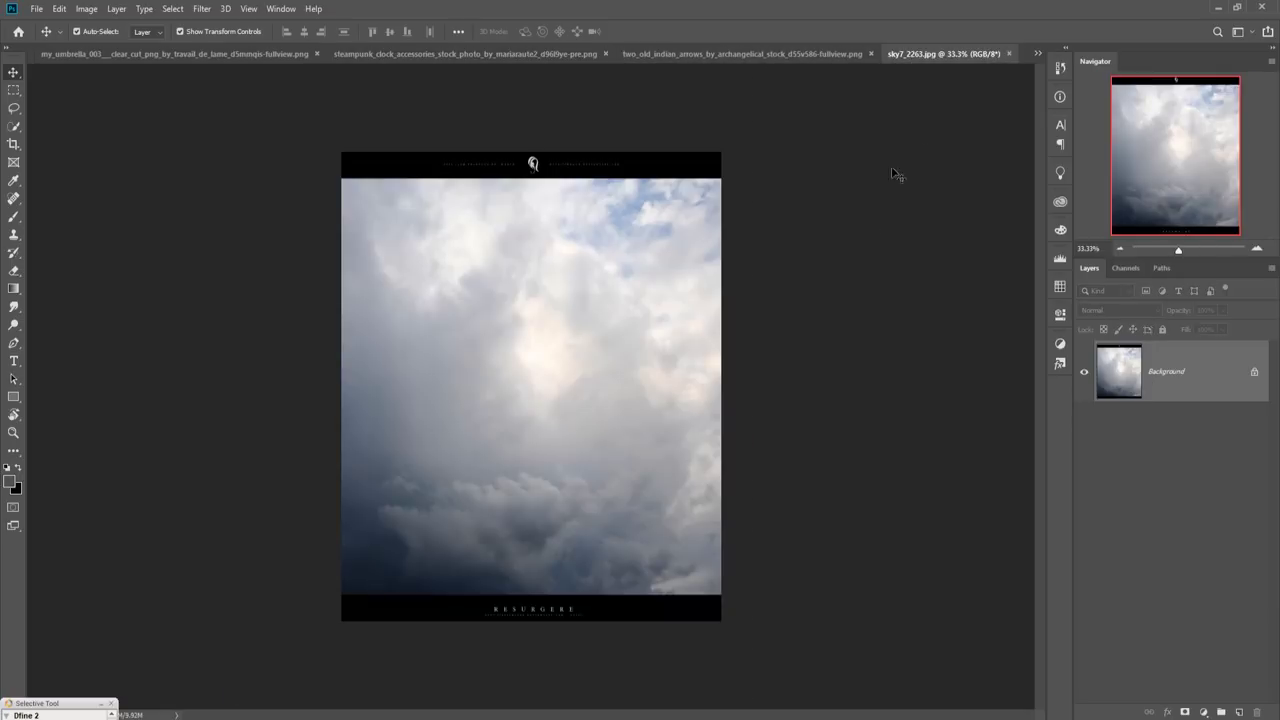
pyautogui.click(1037, 54)
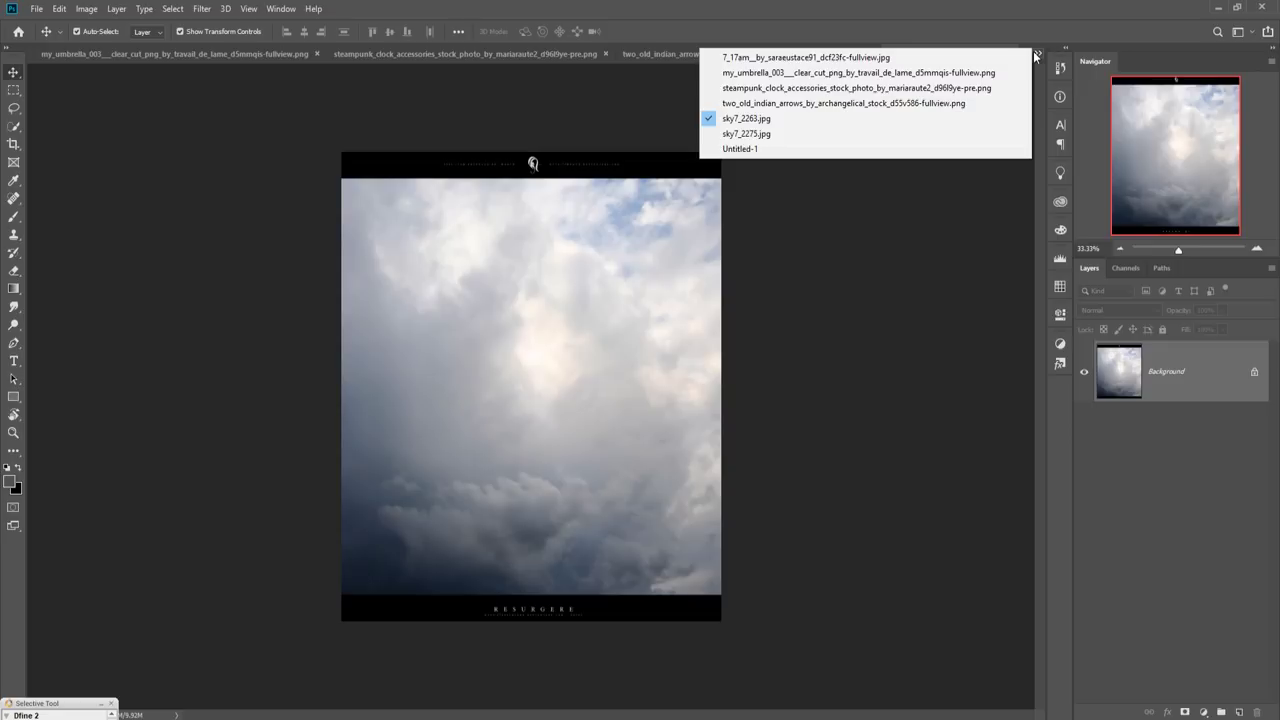
pyautogui.click(826, 133)
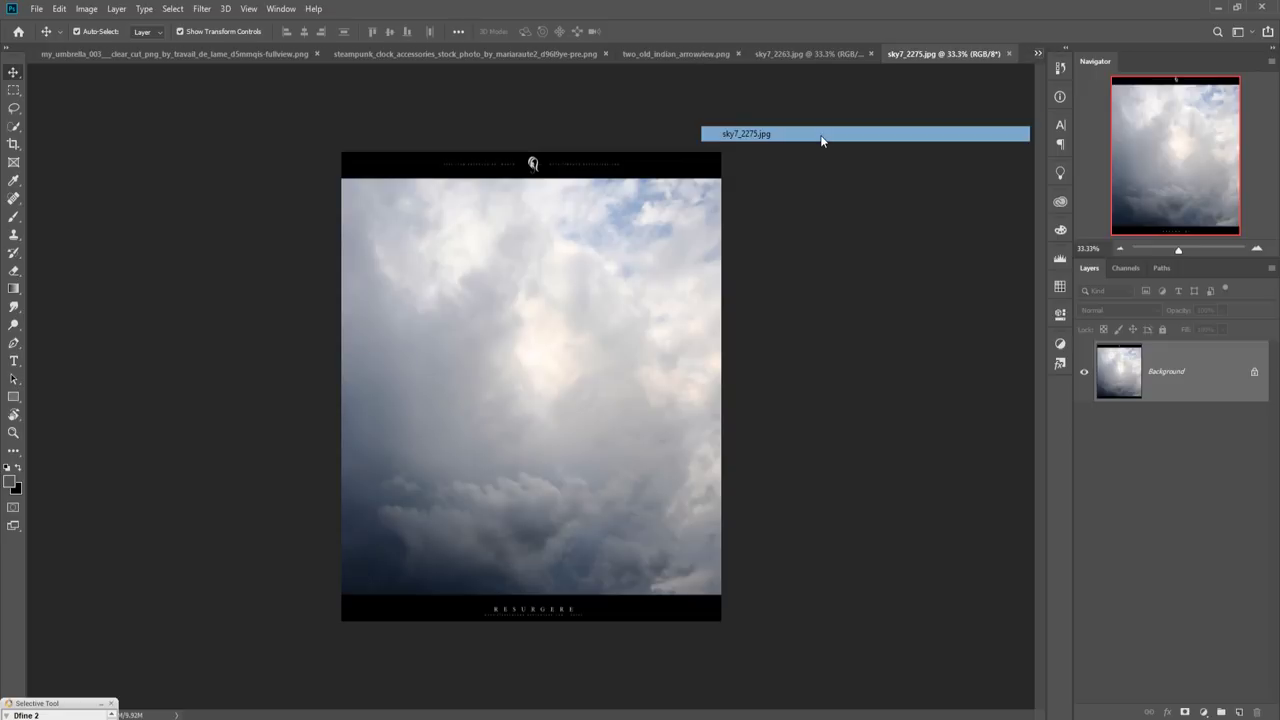
pyautogui.click(14, 90)
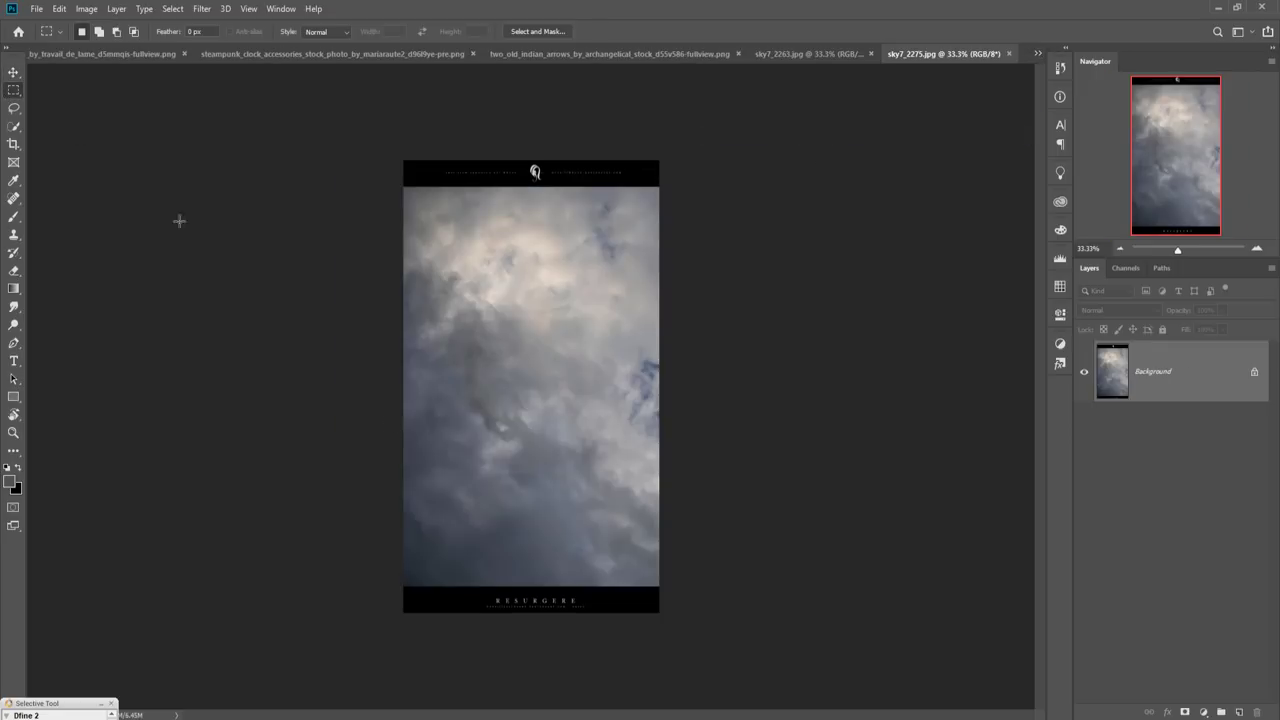
pyautogui.moveTo(404, 287); pyautogui.dragTo(717, 532)
pyautogui.click(14, 72)
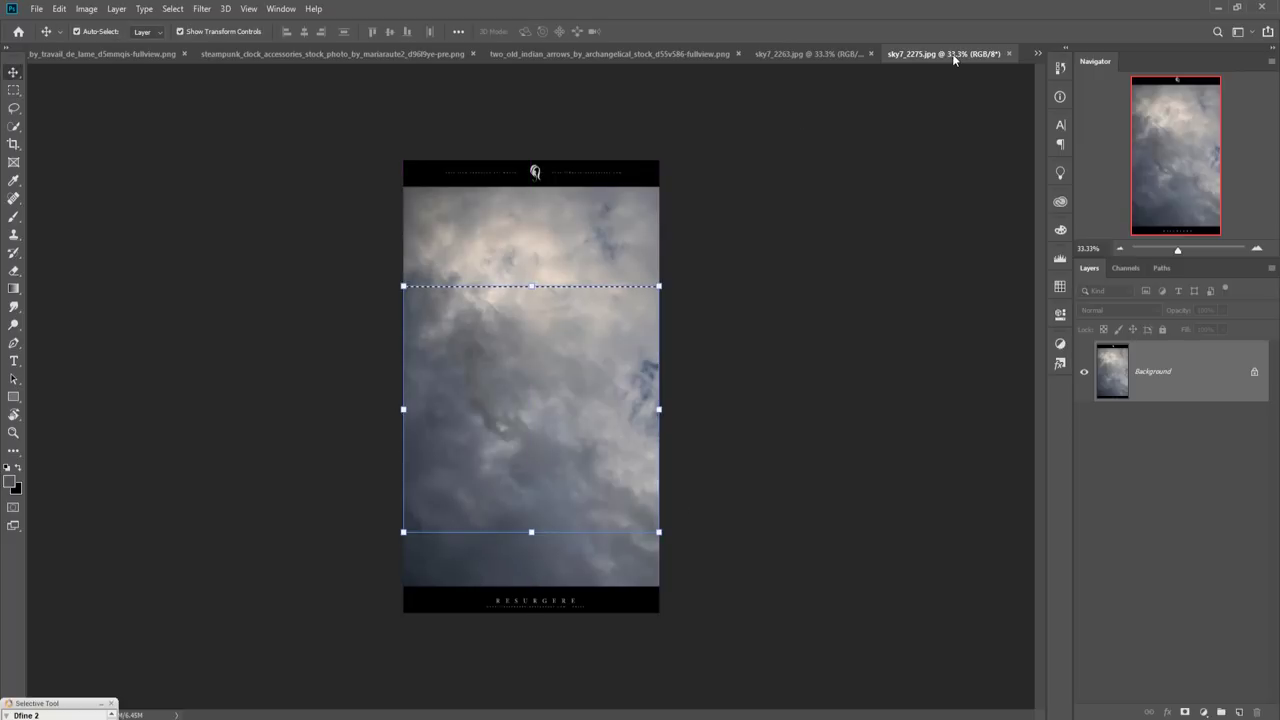
# Copy the selected clouds from sky7_2275.jpg into the Untitled-1 composite and minimise the source document
pyautogui.moveTo(952, 53); pyautogui.dragTo(965, 122)
pyautogui.click(1036, 57)
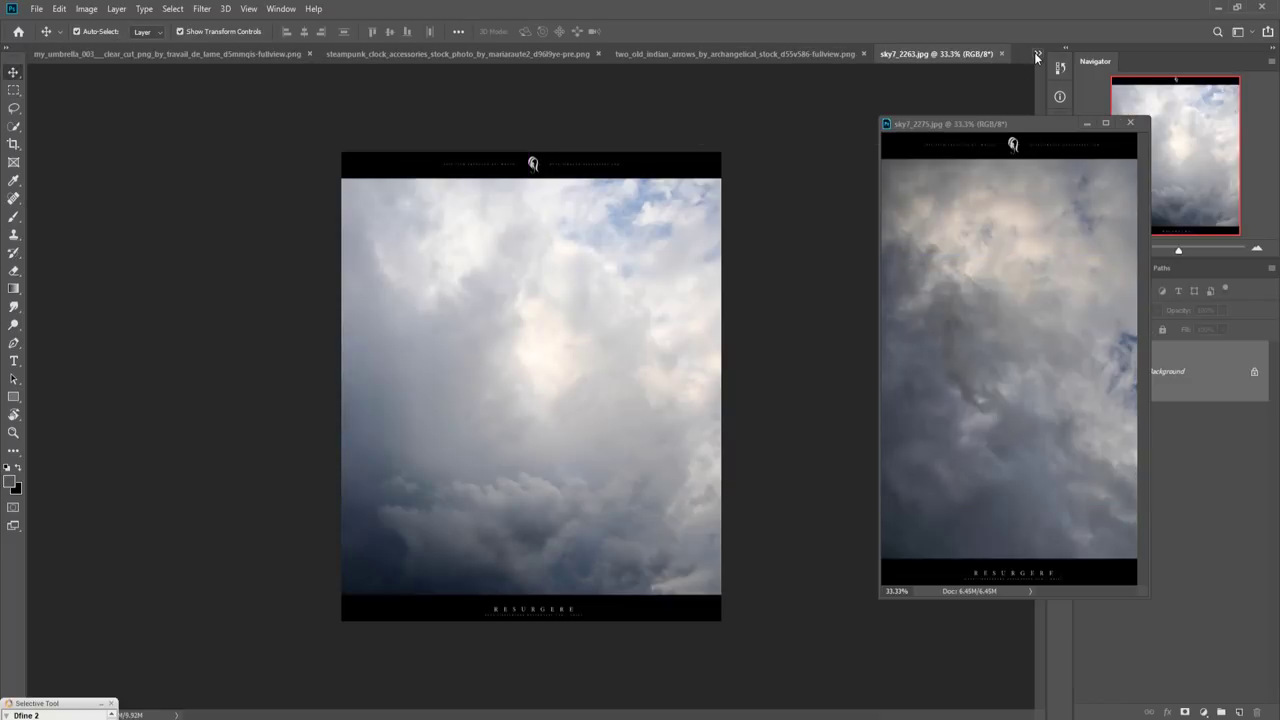
pyautogui.click(1037, 54)
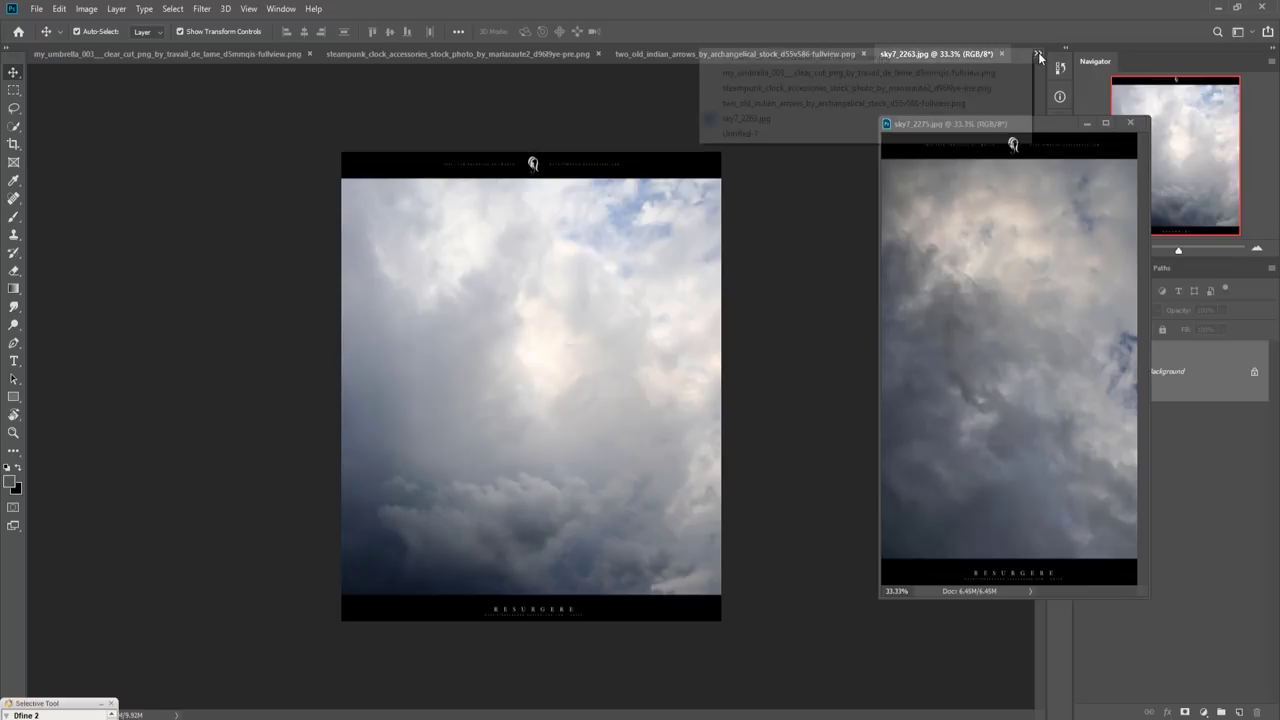
pyautogui.click(760, 135)
pyautogui.moveTo(921, 292); pyautogui.dragTo(741, 324)
pyautogui.click(1087, 123)
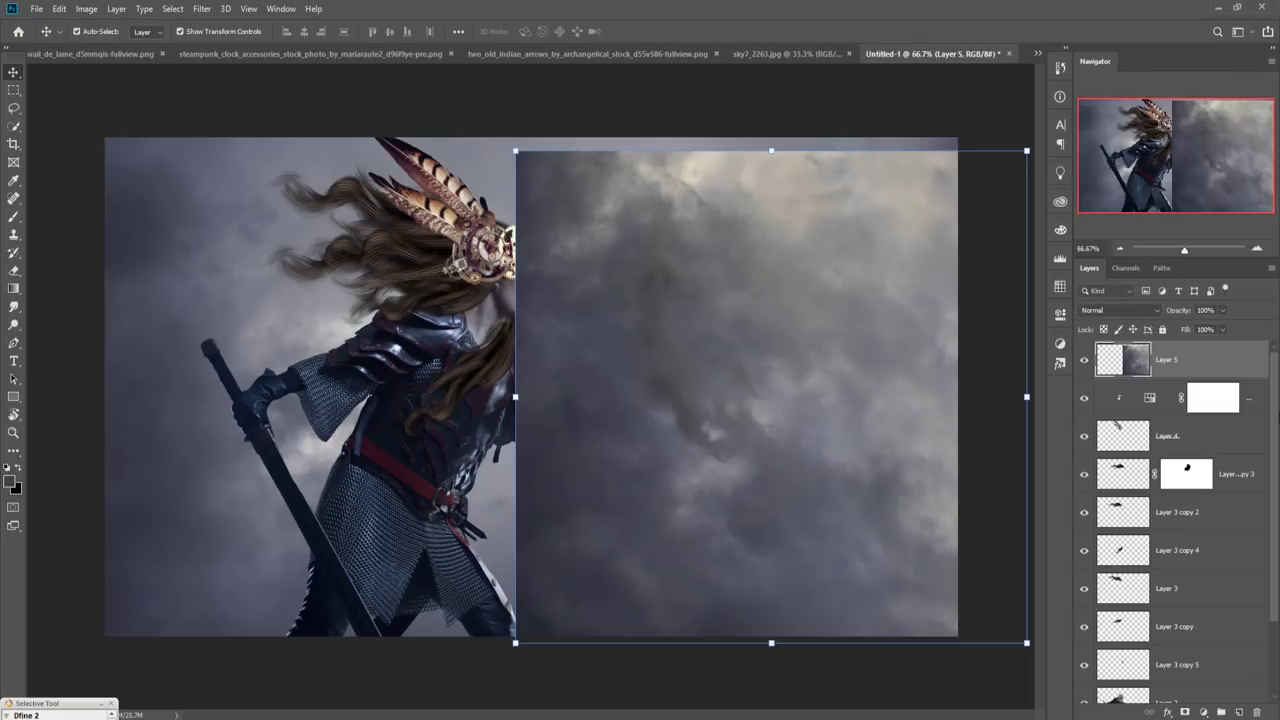
# Move the cloud layer directly beneath Layer 2, enlarge it to a little over 122%, and align it with the canvas's right edge
pyautogui.moveTo(1249, 386); pyautogui.dragTo(1235, 626)
pyautogui.moveTo(771, 295); pyautogui.dragTo(622, 241)
pyautogui.moveTo(367, 595); pyautogui.dragTo(254, 700)
pyautogui.moveTo(610, 572); pyautogui.dragTo(692, 481)
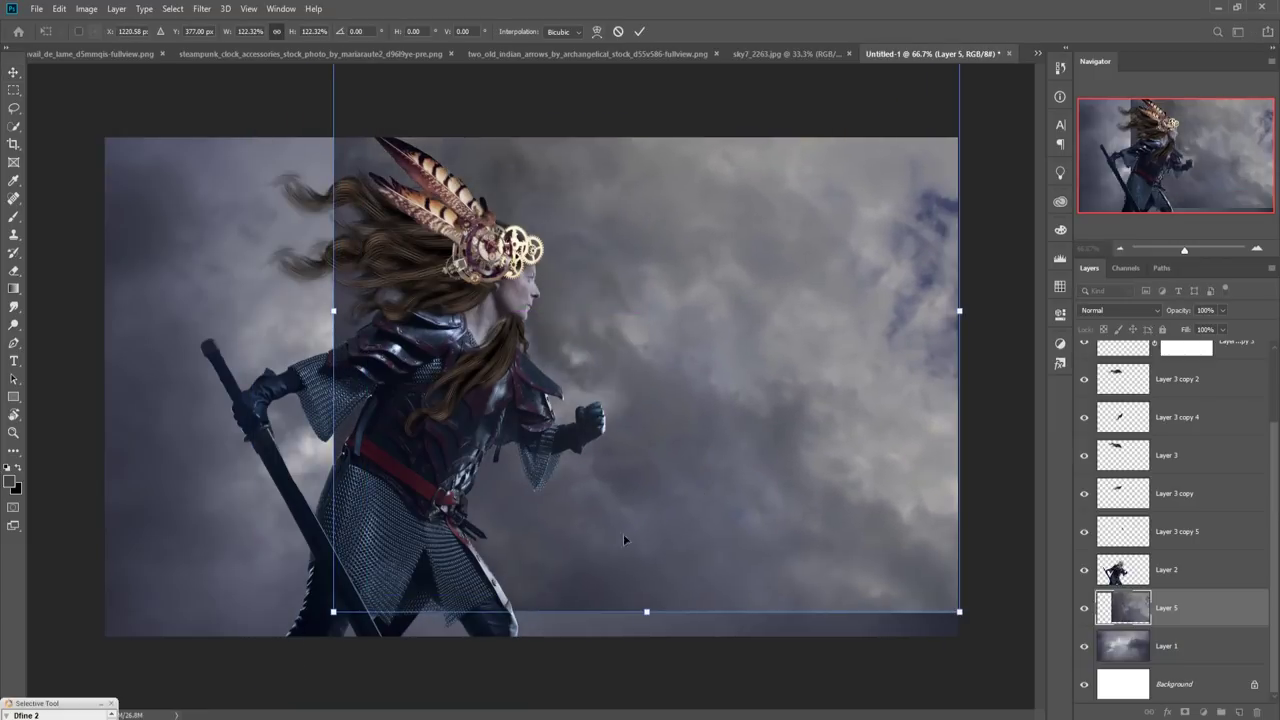
pyautogui.moveTo(335, 614); pyautogui.dragTo(324, 621)
pyautogui.click(639, 31)
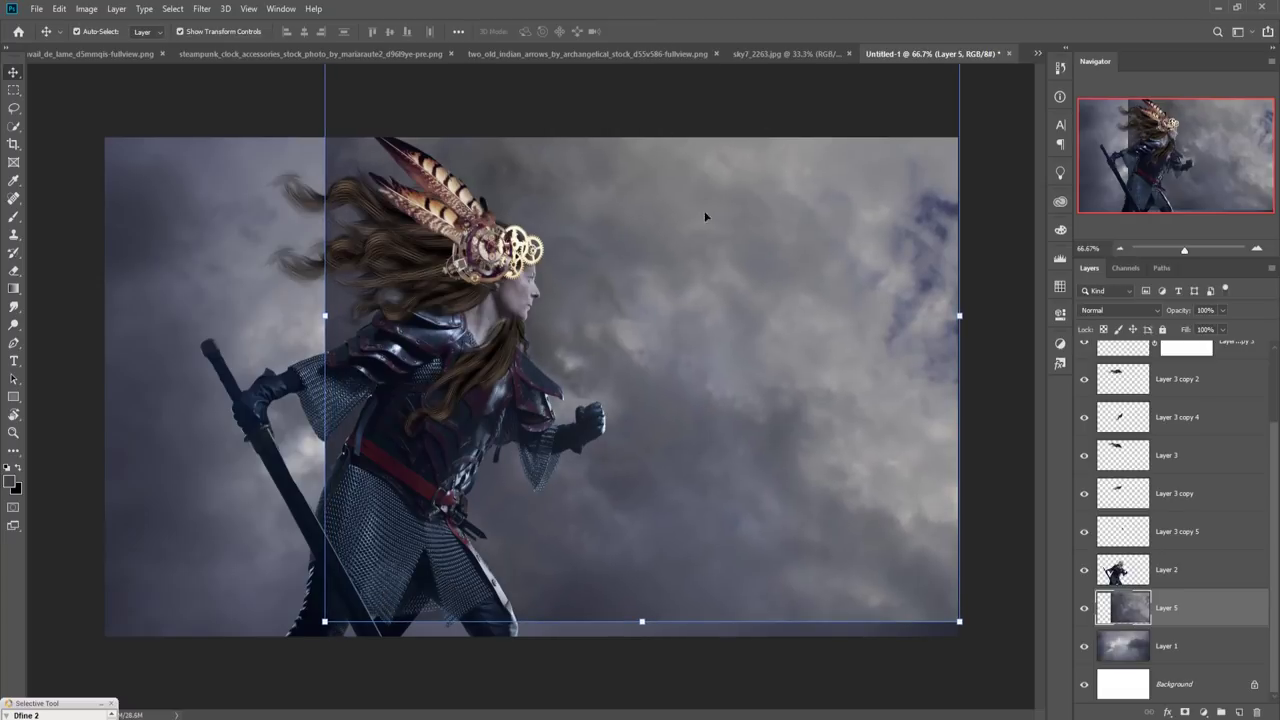
# Add a layer mask to Layer 5 and paint black with a soft 600 px brush to blend the clouds' edges into the background sky
pyautogui.click(1185, 712)
pyautogui.press('b')
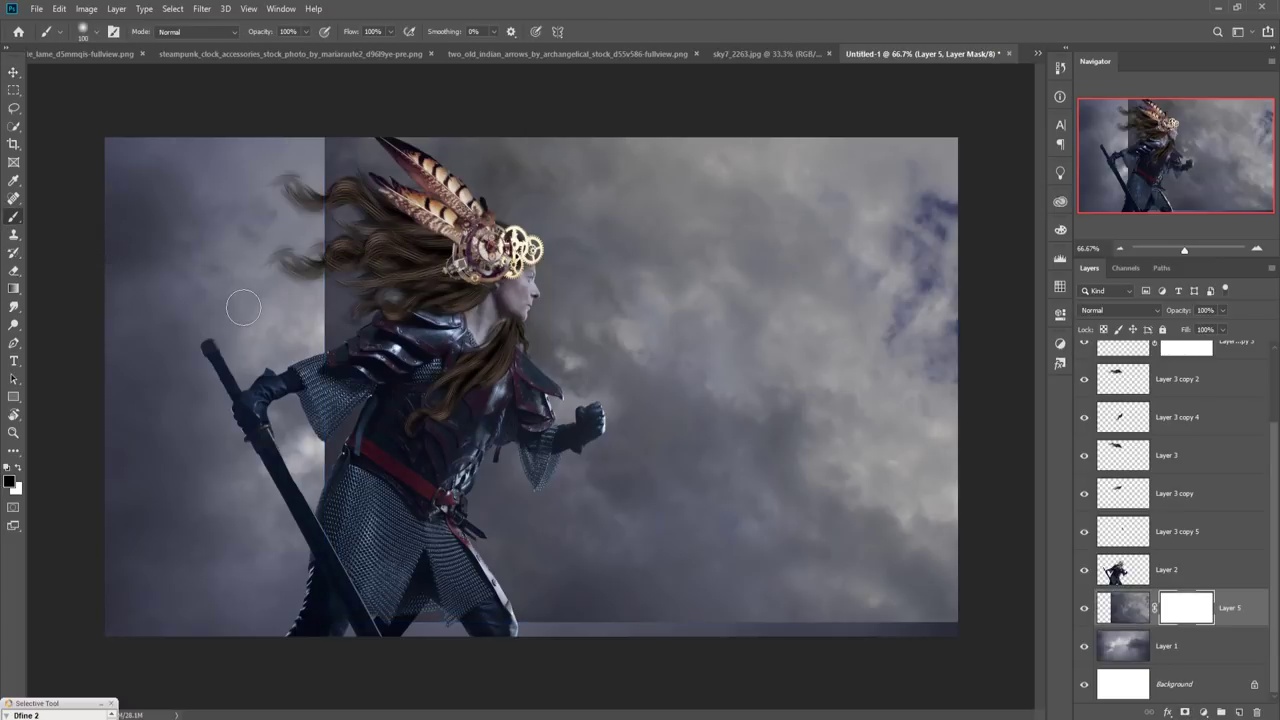
pyautogui.press(']')
pyautogui.press(']')
pyautogui.press(']')
pyautogui.press(']')
pyautogui.press(']')
pyautogui.press(']')
pyautogui.press(']')
pyautogui.press(']')
pyautogui.moveTo(225, 288)
pyautogui.mouseDown()
pyautogui.moveTo(286, 114)
pyautogui.moveTo(271, 543)
pyautogui.moveTo(263, 212)
pyautogui.moveTo(280, 614)
pyautogui.moveTo(449, 651)
pyautogui.moveTo(785, 652)
pyautogui.mouseUp()
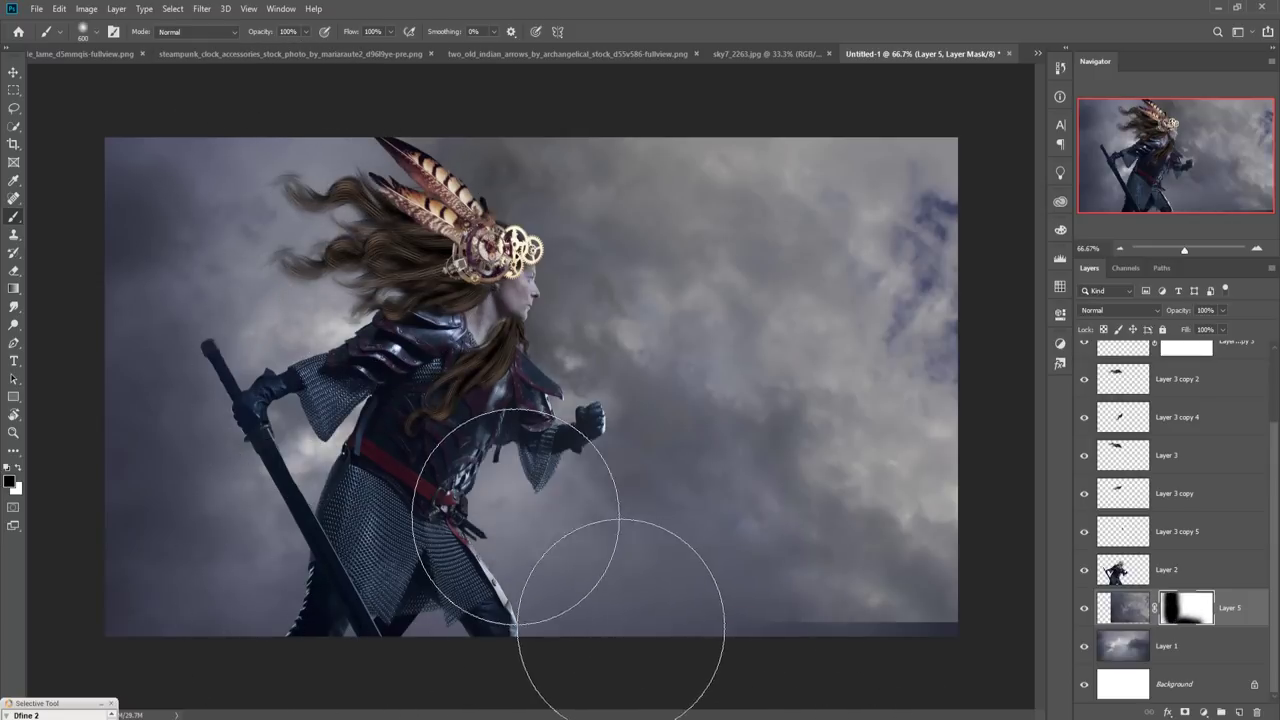
pyautogui.moveTo(480, 120)
pyautogui.mouseDown()
pyautogui.moveTo(637, 155)
pyautogui.moveTo(853, 163)
pyautogui.moveTo(901, 188)
pyautogui.moveTo(918, 279)
pyautogui.moveTo(904, 557)
pyautogui.moveTo(864, 572)
pyautogui.moveTo(829, 616)
pyautogui.moveTo(791, 618)
pyautogui.moveTo(958, 607)
pyautogui.moveTo(928, 532)
pyautogui.moveTo(897, 565)
pyautogui.mouseUp()
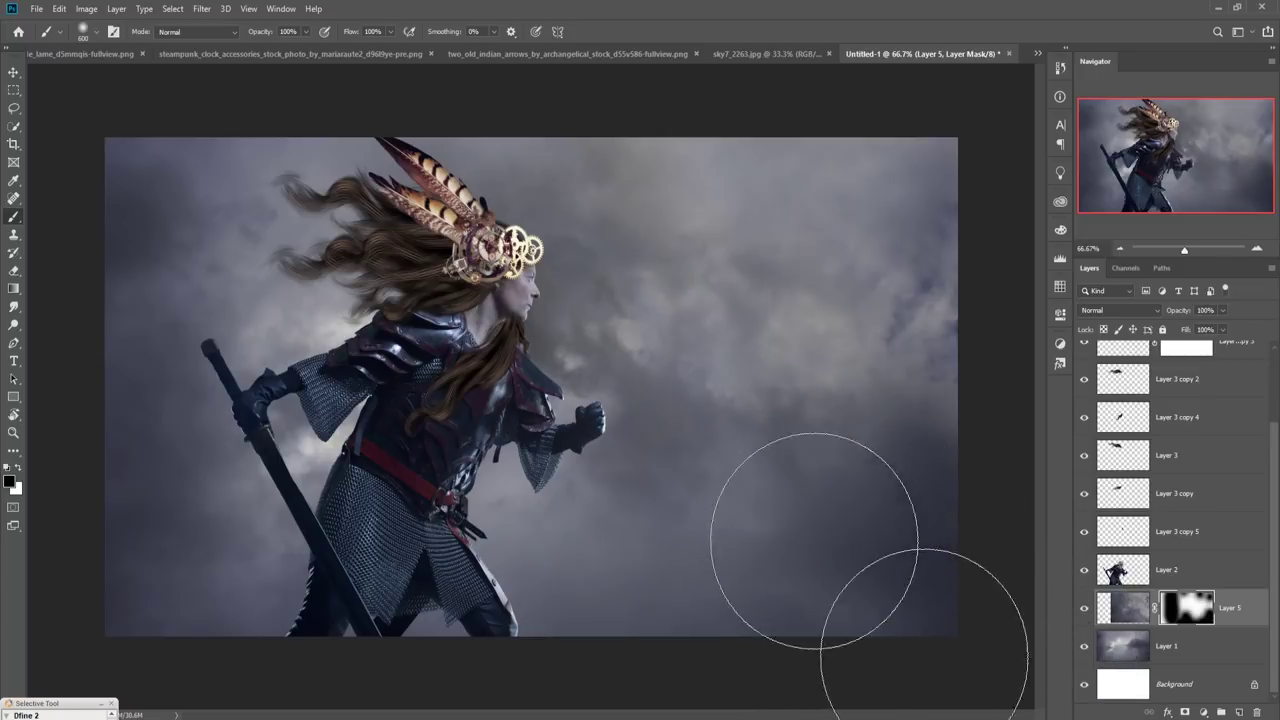
pyautogui.click(14, 72)
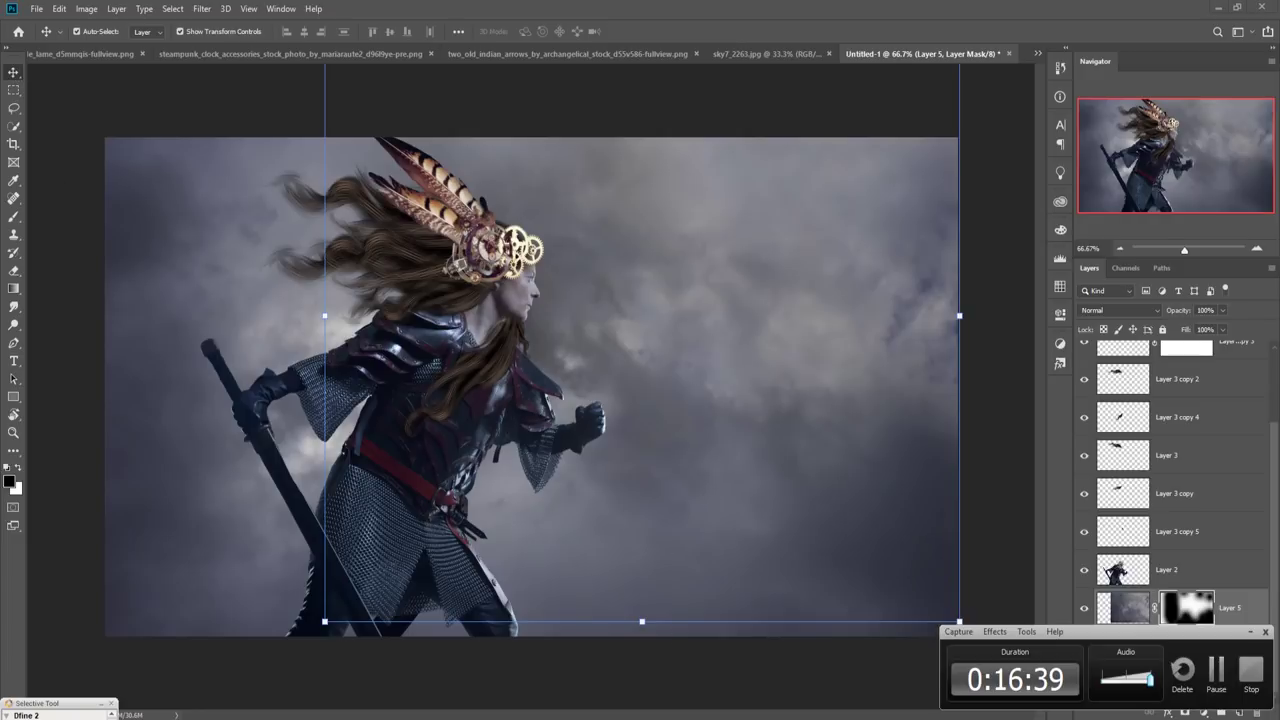
# Open the umbrella document and erase the tip, shaft, strap and hooked handle, keeping only the ruffled canopy
pyautogui.scroll(2, 1175, 500)
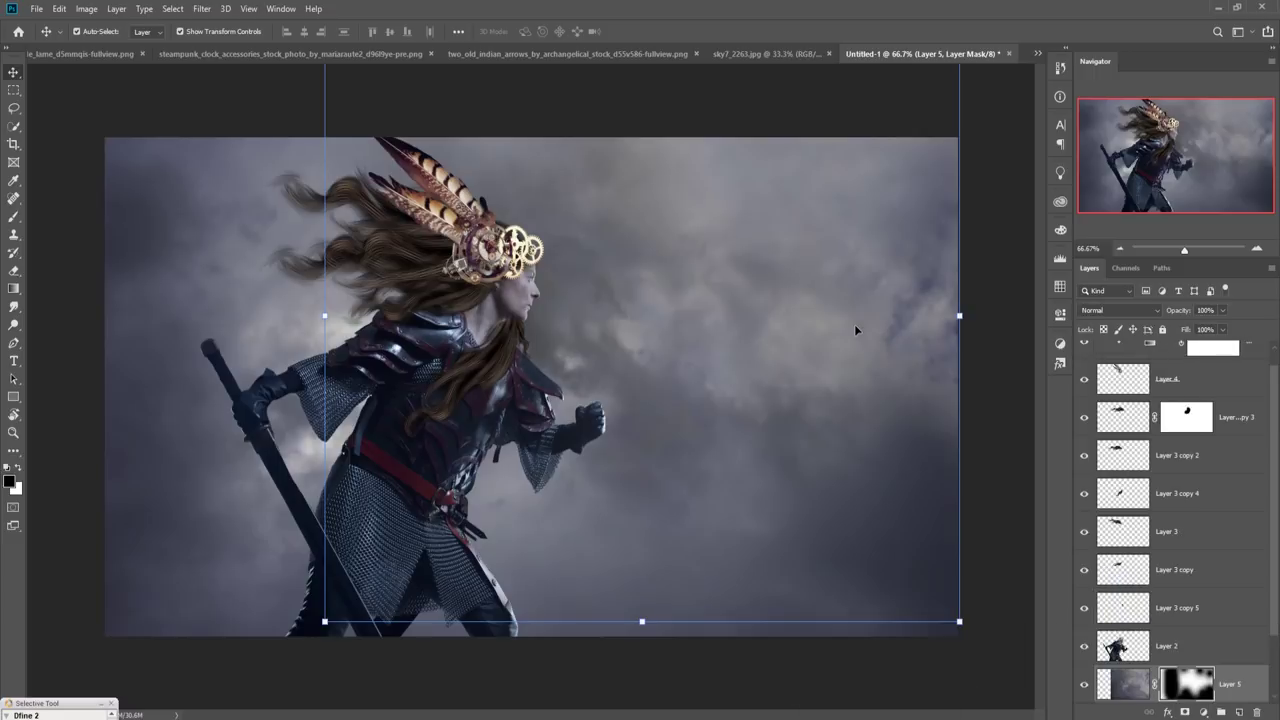
pyautogui.click(1037, 53)
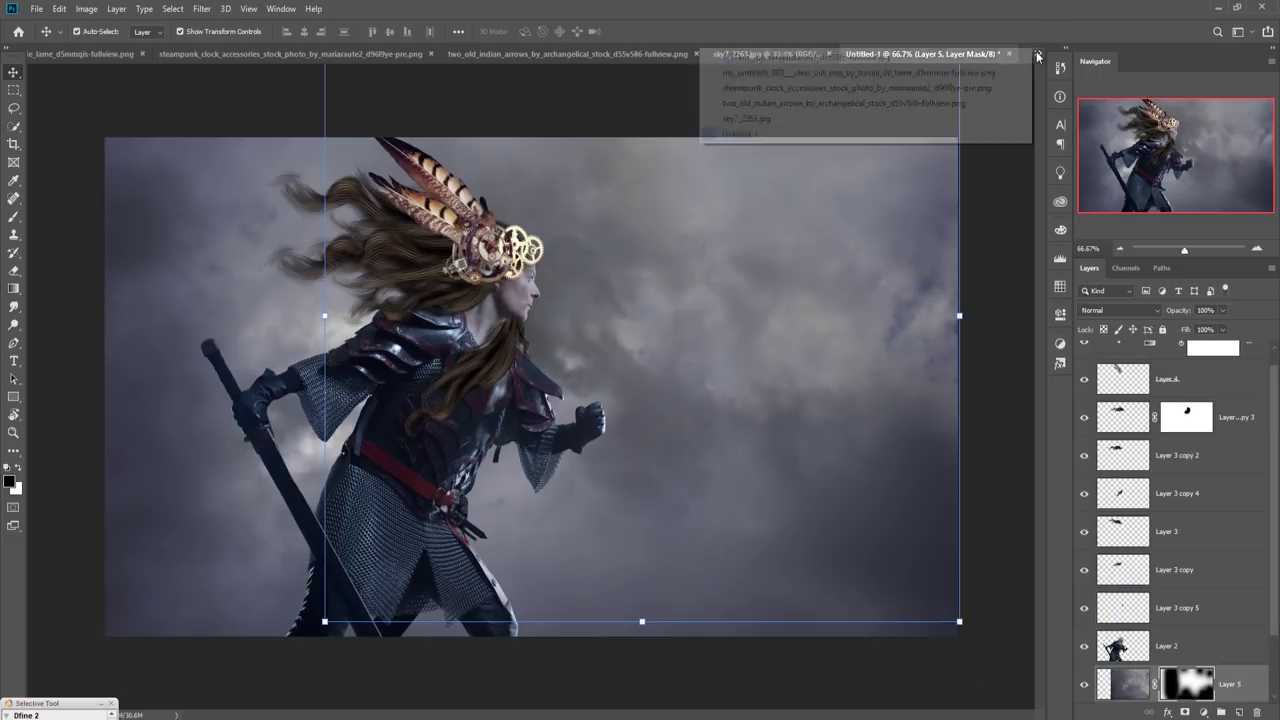
pyautogui.click(912, 58)
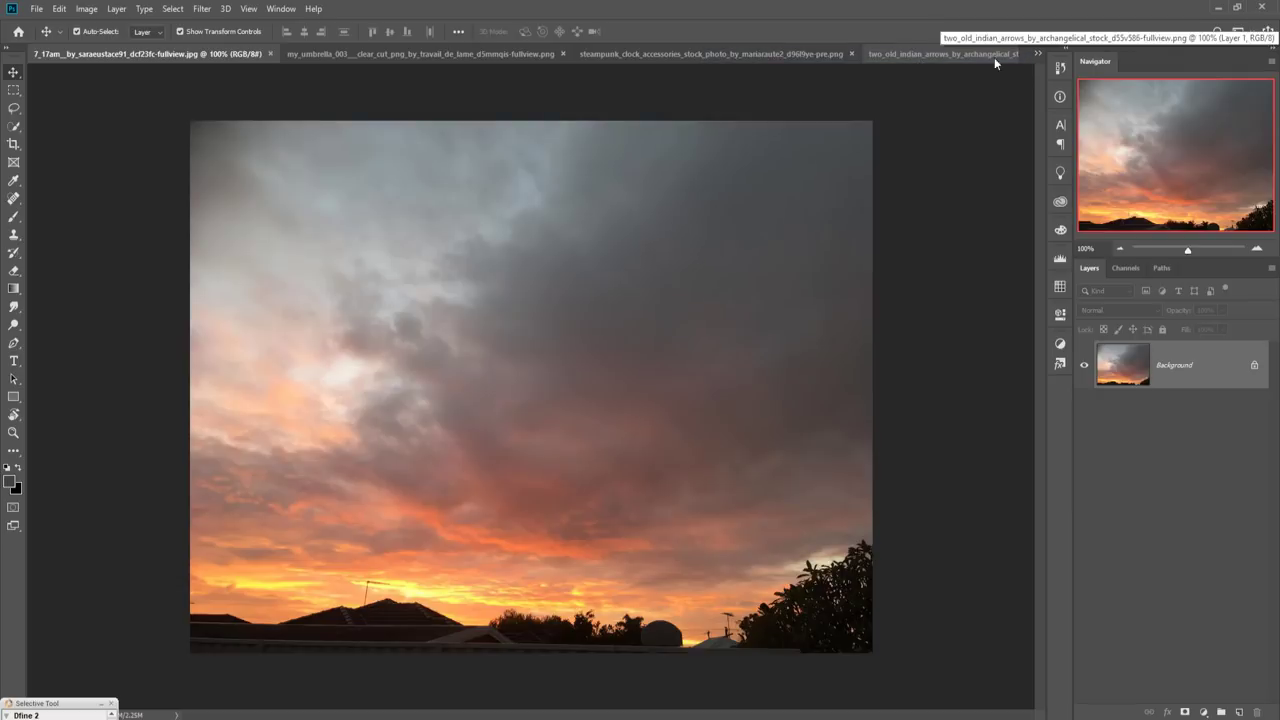
pyautogui.click(1038, 54)
pyautogui.click(942, 72)
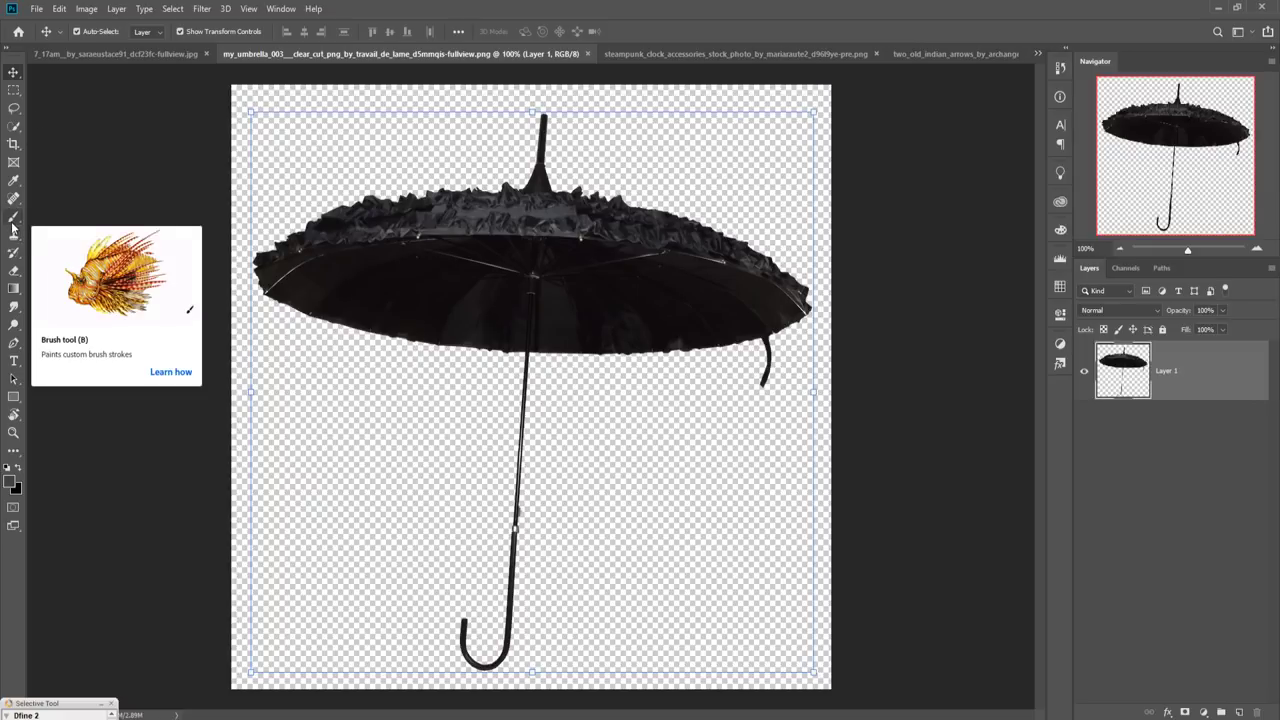
pyautogui.click(13, 270)
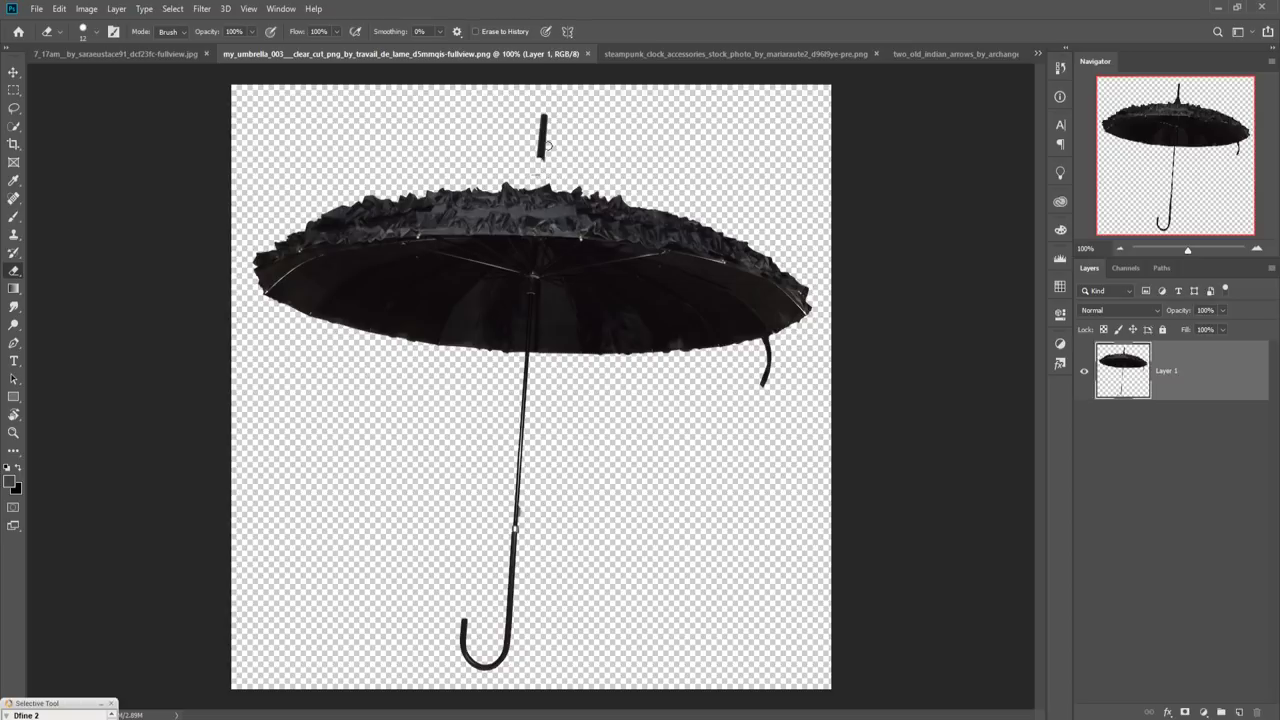
pyautogui.moveTo(547, 145); pyautogui.dragTo(542, 151)
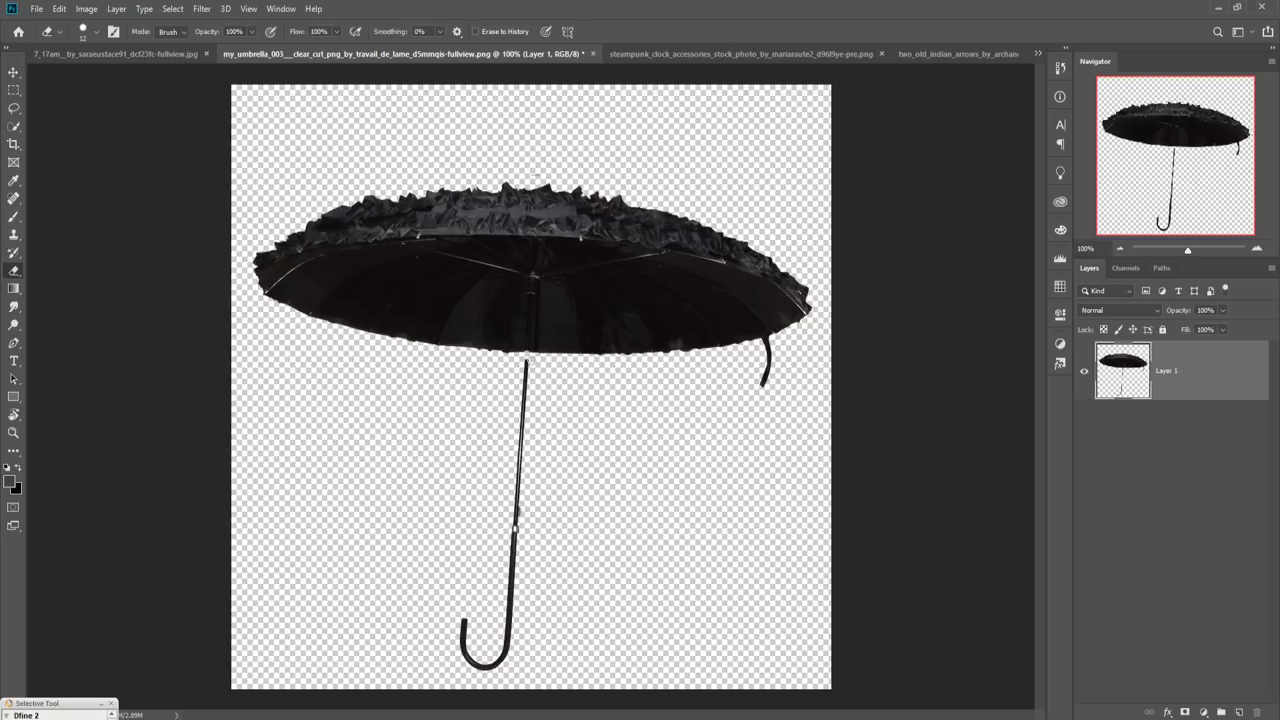
pyautogui.moveTo(529, 364); pyautogui.dragTo(513, 542)
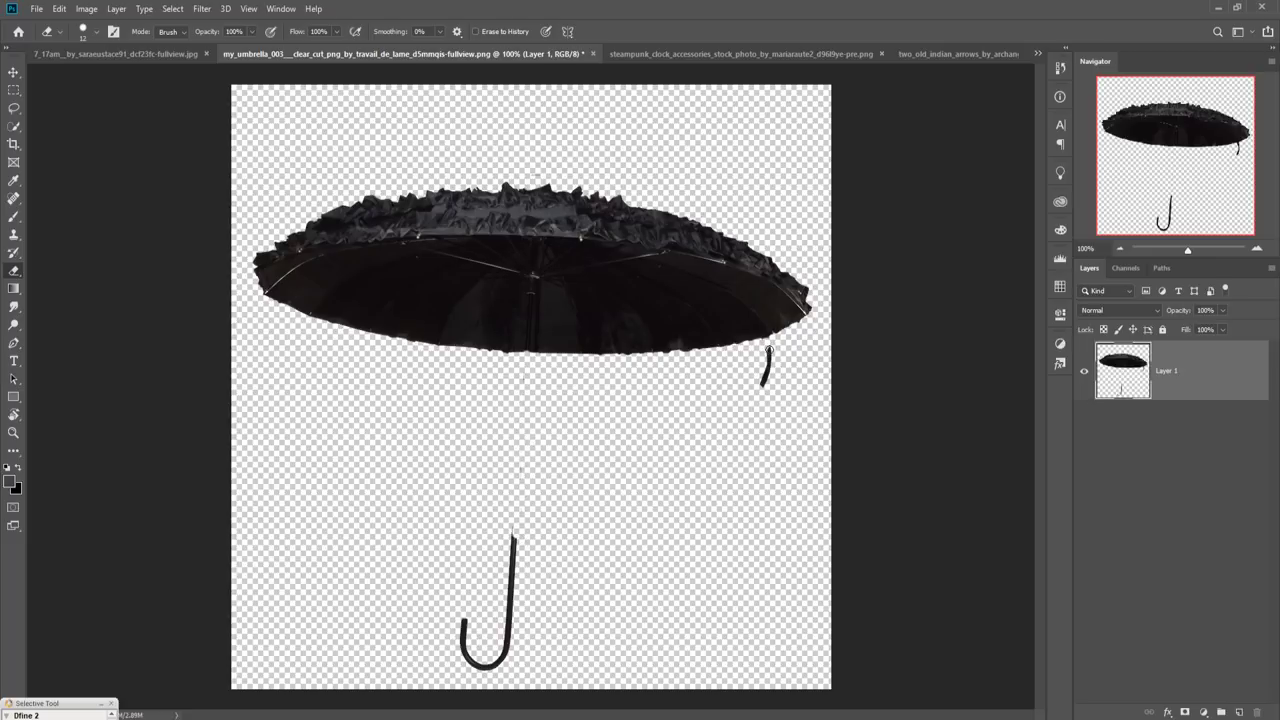
pyautogui.moveTo(769, 349); pyautogui.dragTo(762, 399)
pyautogui.moveTo(522, 567)
pyautogui.mouseDown()
pyautogui.moveTo(533, 508)
pyautogui.moveTo(516, 569)
pyautogui.moveTo(531, 501)
pyautogui.moveTo(513, 639)
pyautogui.moveTo(474, 674)
pyautogui.moveTo(522, 643)
pyautogui.moveTo(481, 676)
pyautogui.moveTo(504, 669)
pyautogui.moveTo(479, 659)
pyautogui.moveTo(467, 619)
pyautogui.moveTo(476, 675)
pyautogui.mouseUp()
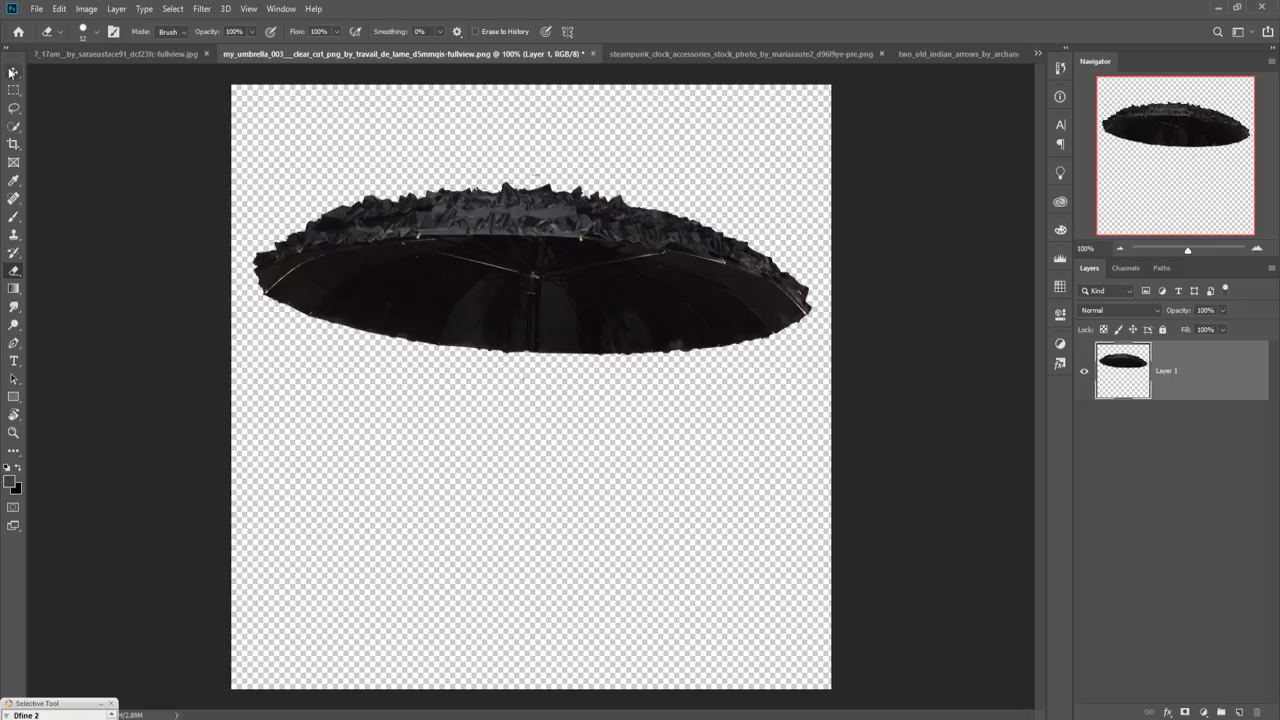
# Copy the umbrella canopy into the Untitled-1 composite behind the woman and minimise the umbrella document
pyautogui.press('v')
pyautogui.moveTo(416, 57); pyautogui.dragTo(784, 86)
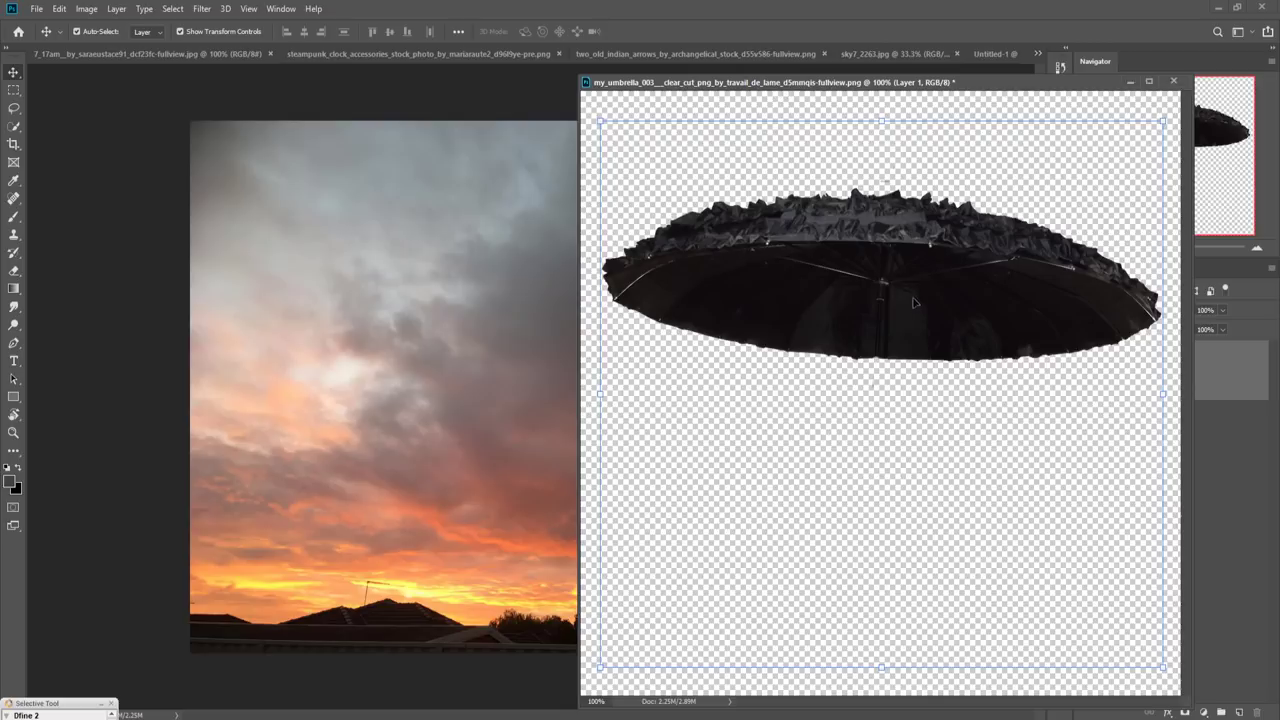
pyautogui.click(1005, 56)
pyautogui.moveTo(906, 249); pyautogui.dragTo(489, 281)
pyautogui.click(1130, 81)
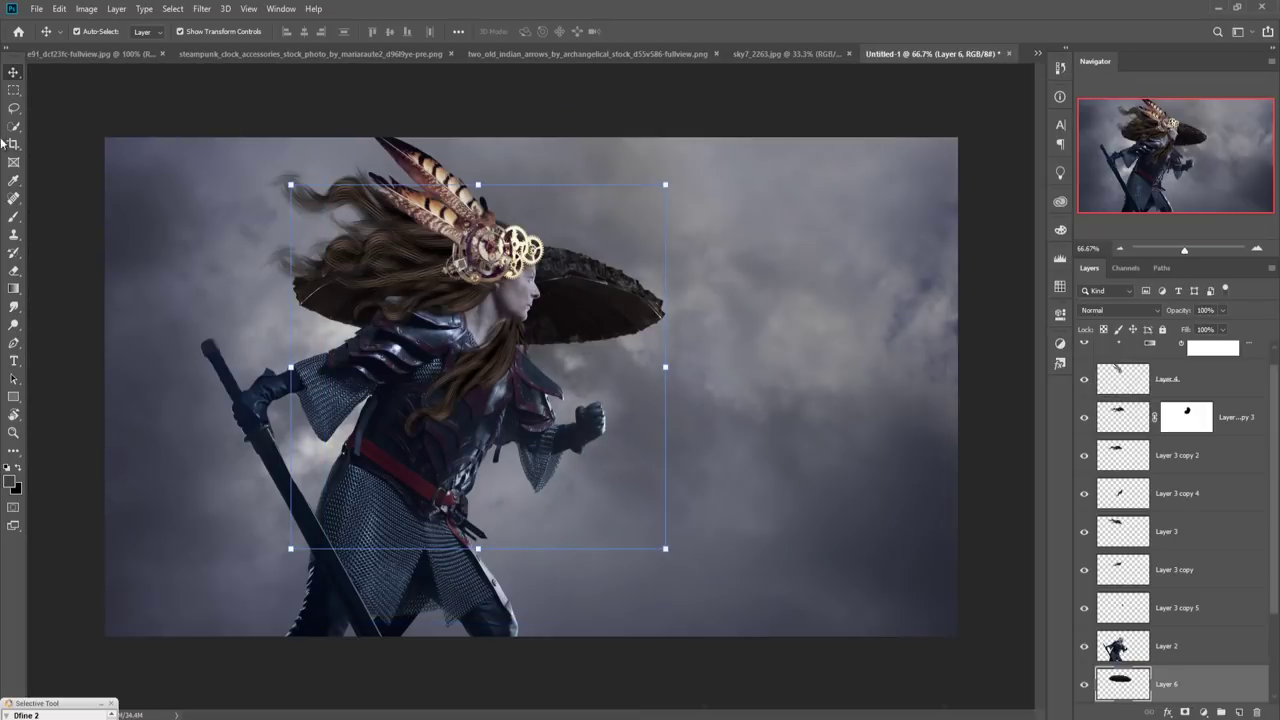
# Rotate the canopy 82.46°, scale it to 78.35%, and position it behind the woman's forward fist as a shield
pyautogui.moveTo(674, 178); pyautogui.dragTo(742, 578)
pyautogui.moveTo(585, 331); pyautogui.dragTo(622, 393)
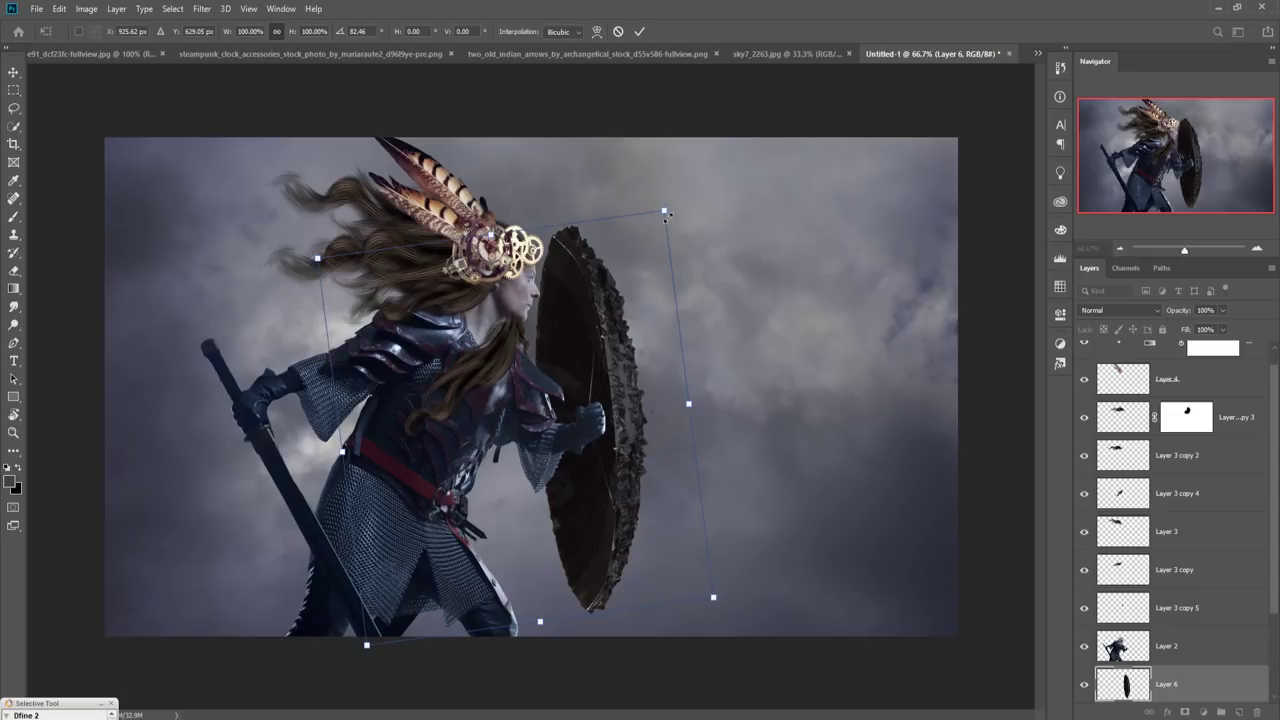
pyautogui.moveTo(668, 214); pyautogui.dragTo(618, 277)
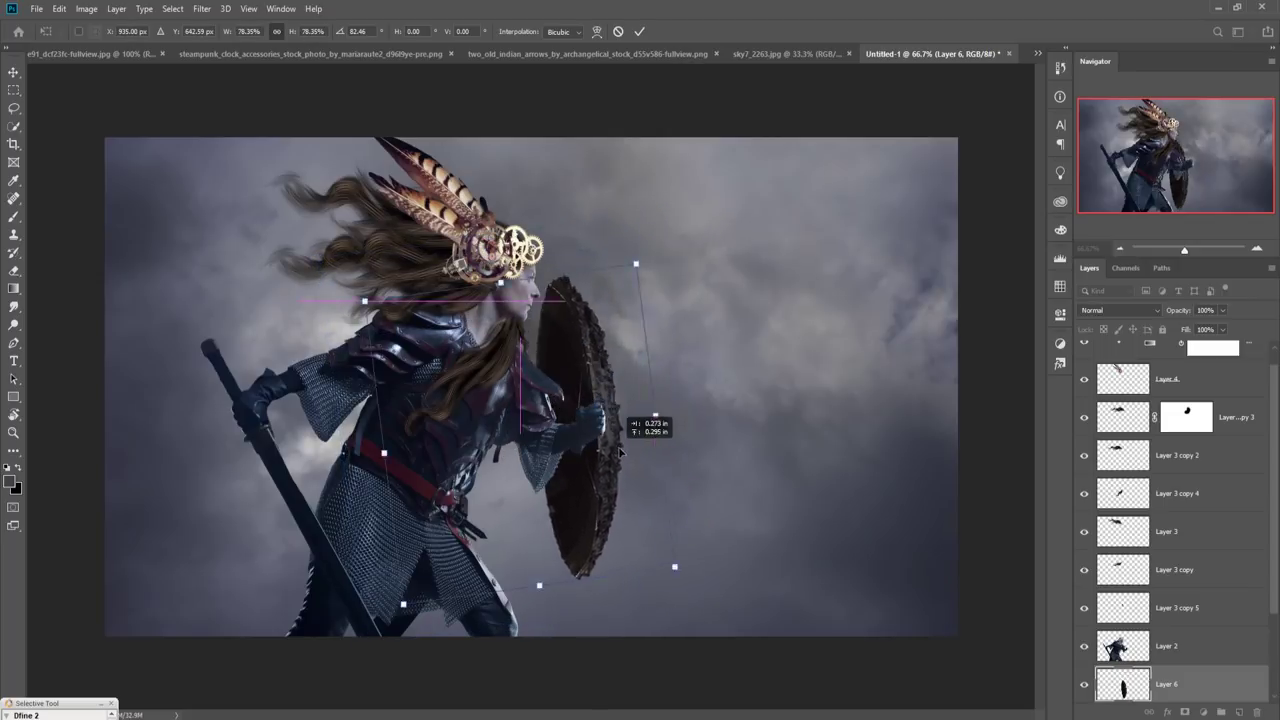
pyautogui.moveTo(584, 493); pyautogui.dragTo(616, 462)
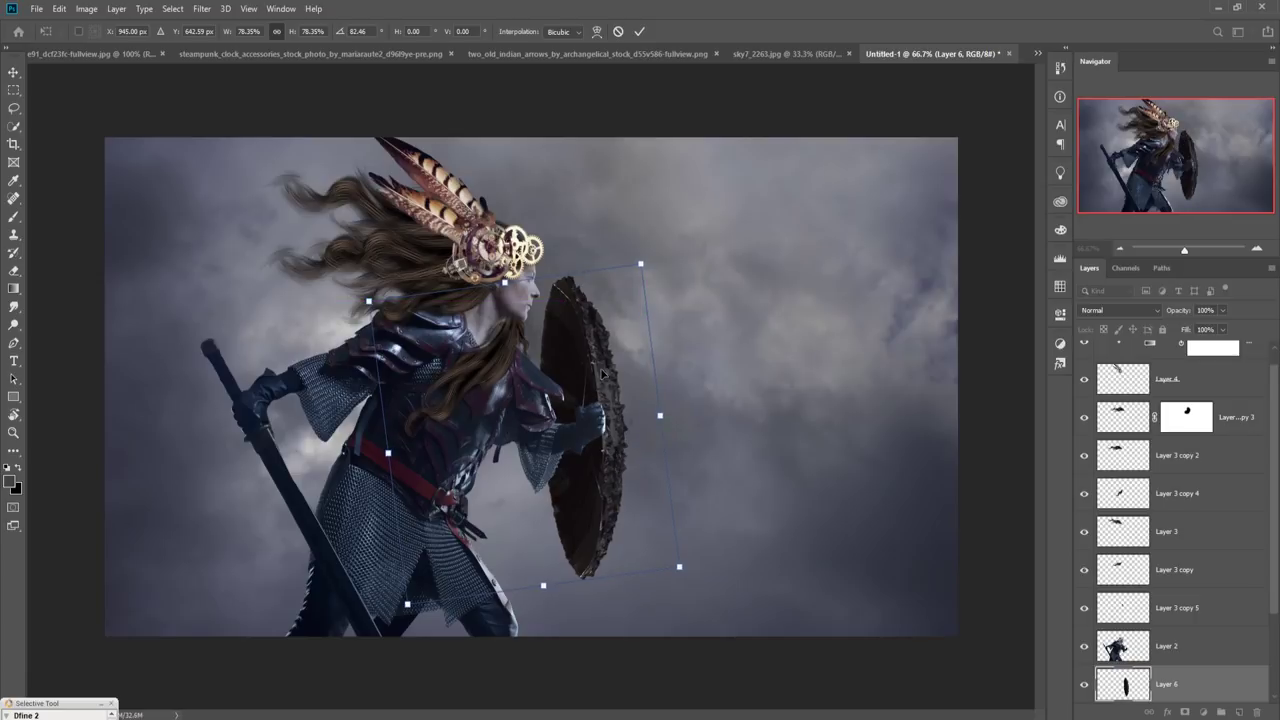
pyautogui.moveTo(602, 374); pyautogui.dragTo(602, 384)
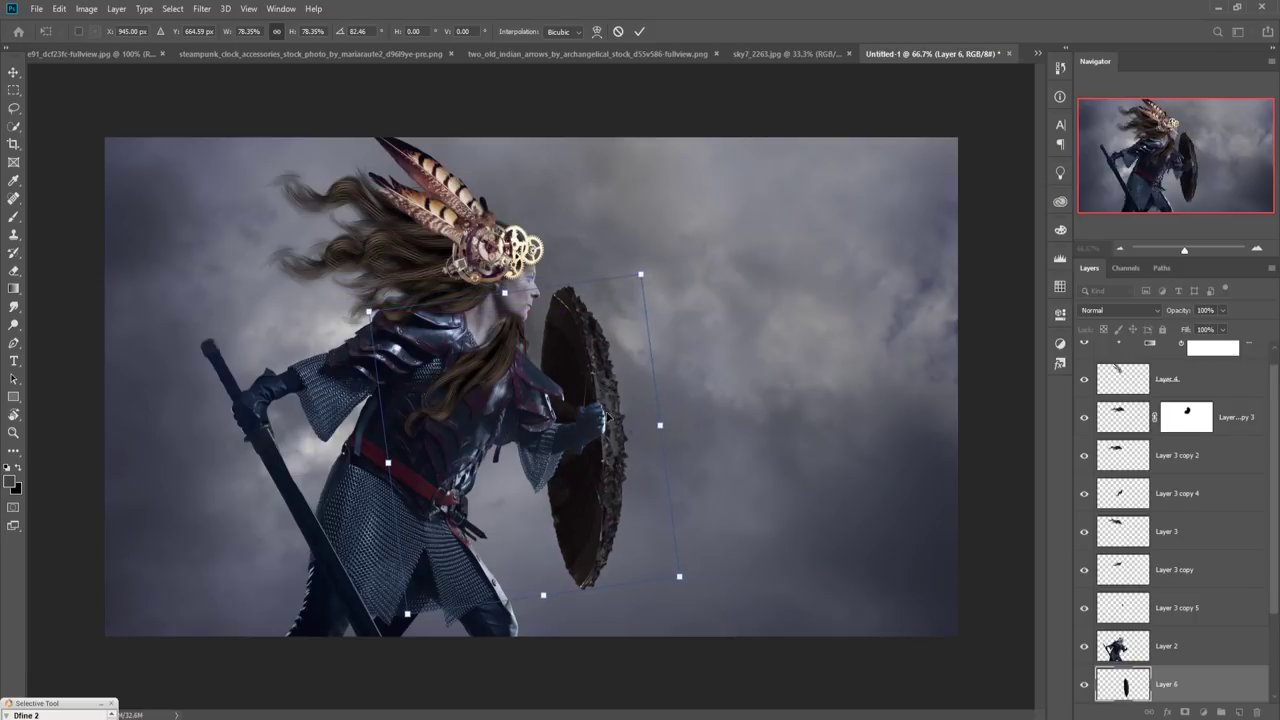
pyautogui.moveTo(620, 446); pyautogui.dragTo(617, 434)
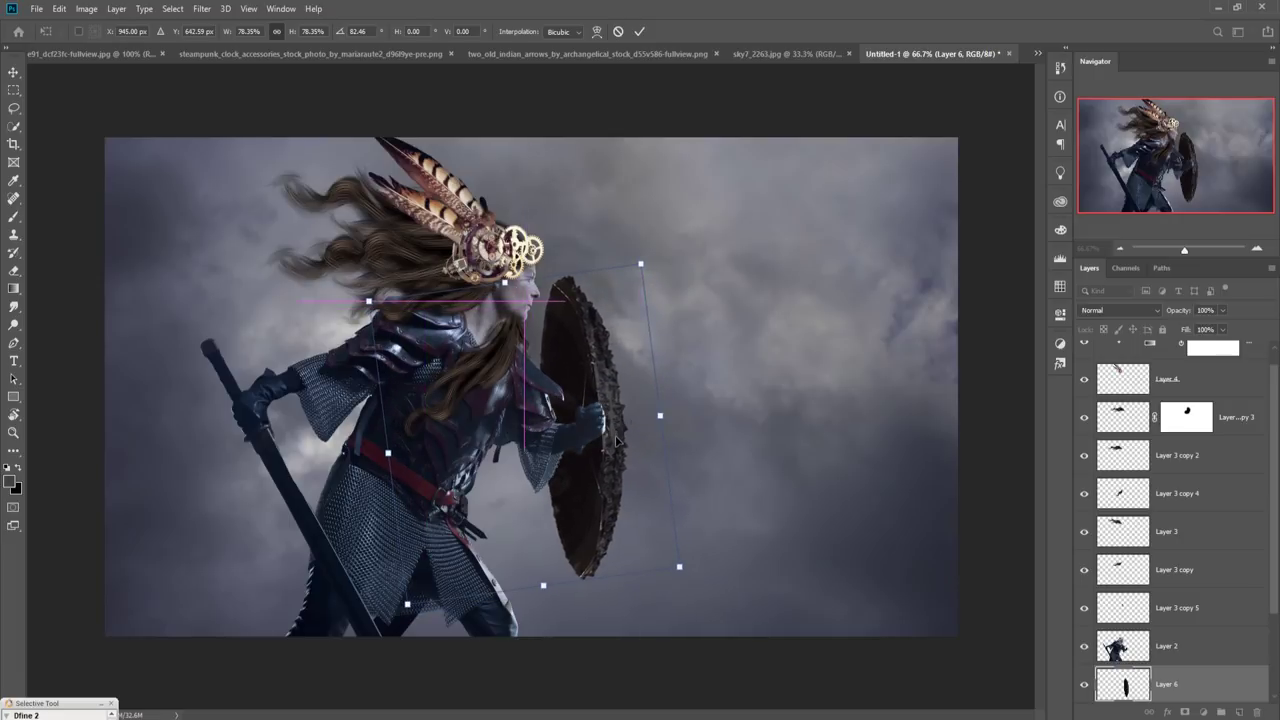
# Add a layer mask to Layer 2 and paint black with a 100 px brush to hide the fist overlapping the shield's ruffled rim
pyautogui.click(1170, 646)
pyautogui.click(1186, 712)
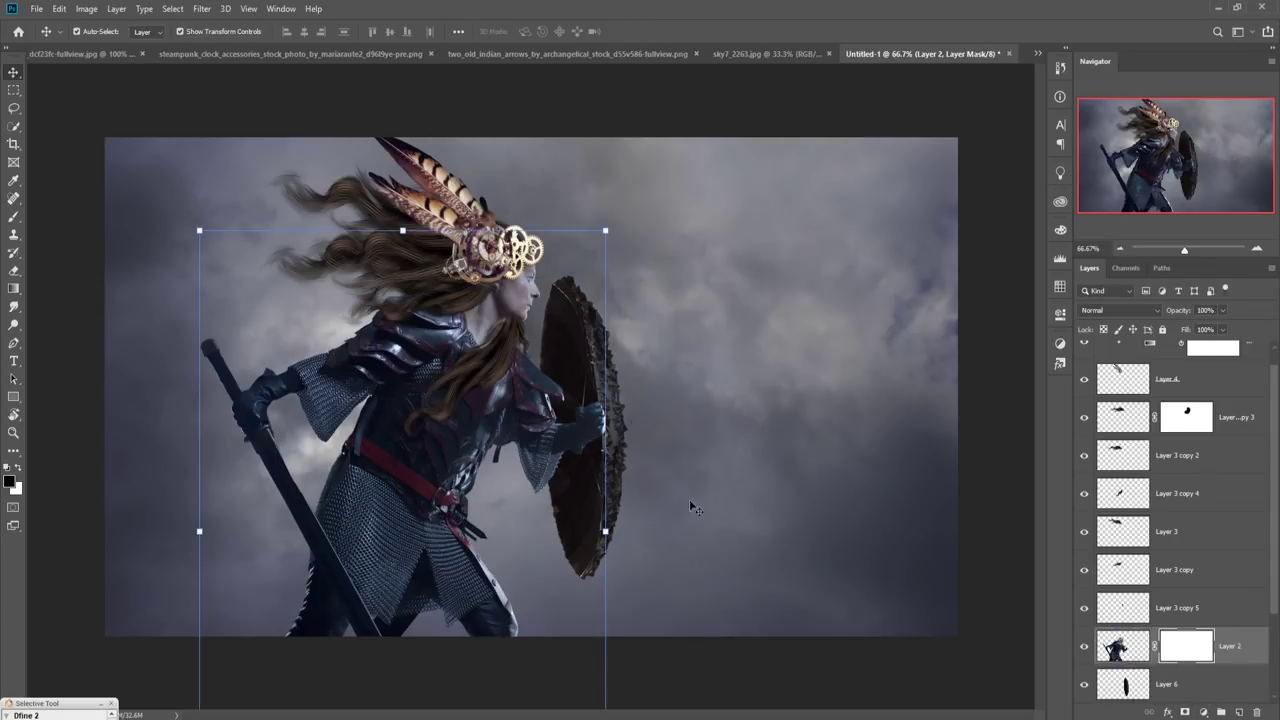
pyautogui.click(14, 216)
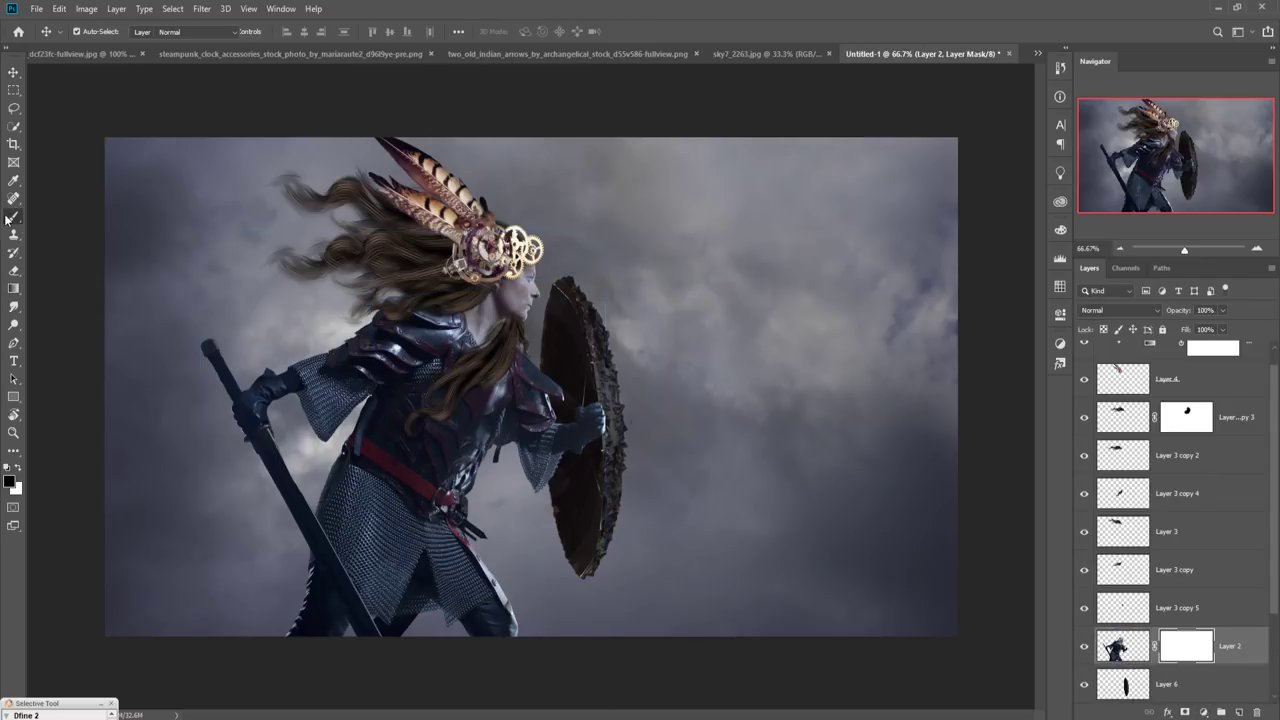
pyautogui.press('[')
pyautogui.press('[')
pyautogui.press('[')
pyautogui.press('[')
pyautogui.press('[')
pyautogui.press('[')
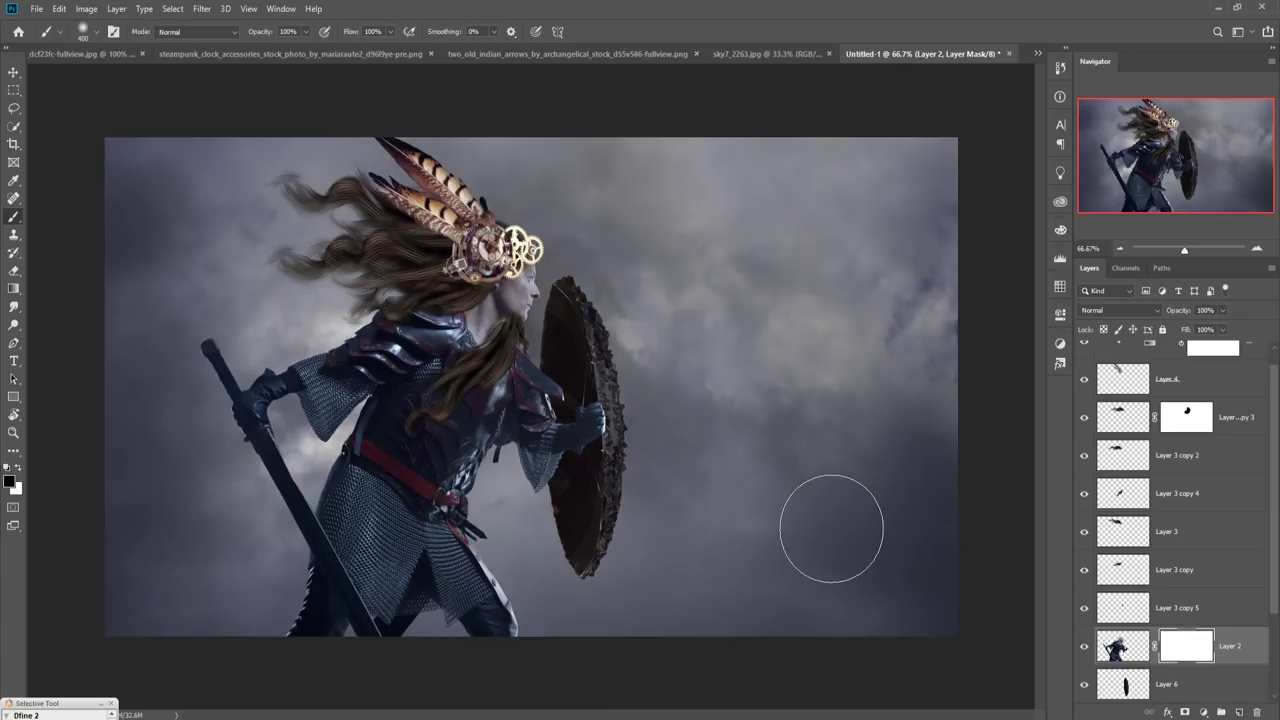
pyautogui.press('[')
pyautogui.press('[')
pyautogui.press('[')
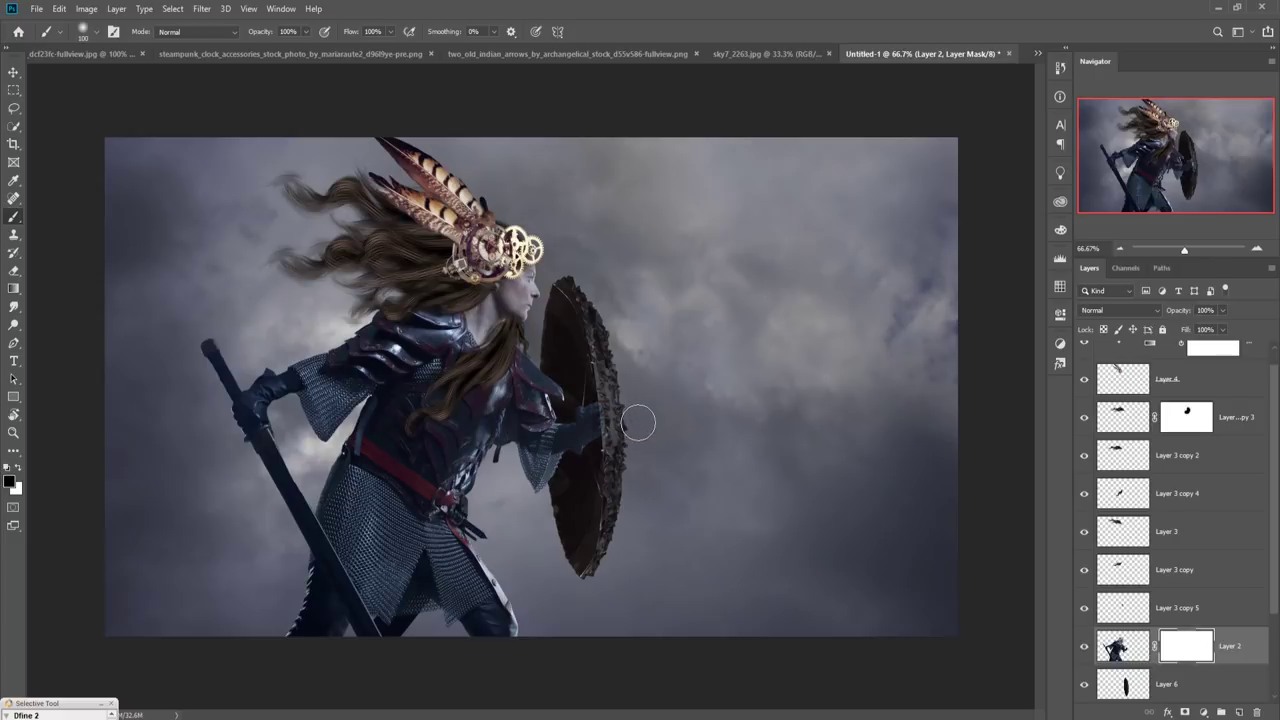
pyautogui.moveTo(641, 460)
pyautogui.mouseDown()
pyautogui.moveTo(632, 420)
pyautogui.moveTo(623, 456)
pyautogui.mouseUp()
# Paint white on Layer 2's mask with a smaller brush to restore the gloved fist up to the inner edge of the shield's rim
pyautogui.click(16, 467)
pyautogui.scroll(5, 571, 476)
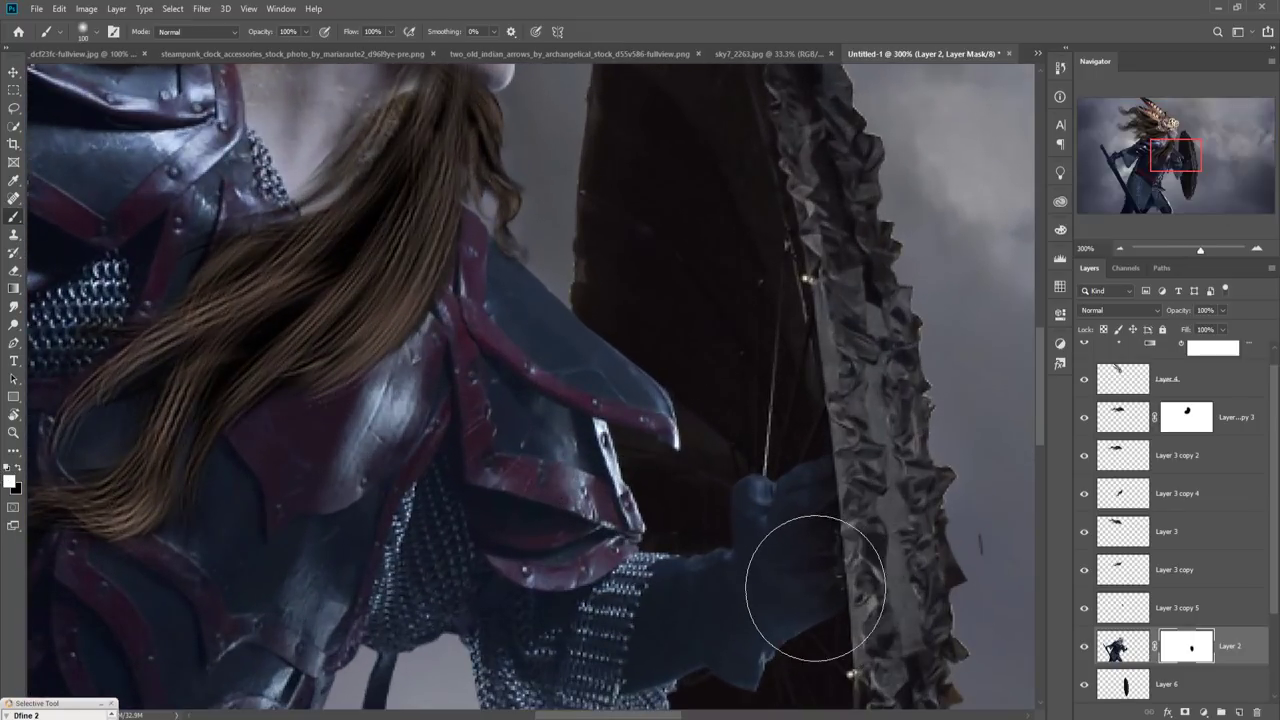
pyautogui.press('[')
pyautogui.press('[')
pyautogui.press('[')
pyautogui.press('[')
pyautogui.press('[')
pyautogui.press('[')
pyautogui.moveTo(776, 547)
pyautogui.mouseDown()
pyautogui.moveTo(826, 500)
pyautogui.moveTo(823, 529)
pyautogui.moveTo(804, 495)
pyautogui.moveTo(821, 527)
pyautogui.moveTo(831, 508)
pyautogui.moveTo(837, 568)
pyautogui.moveTo(837, 521)
pyautogui.moveTo(848, 627)
pyautogui.mouseUp()
pyautogui.press('[')
pyautogui.press('[')
pyautogui.press('[')
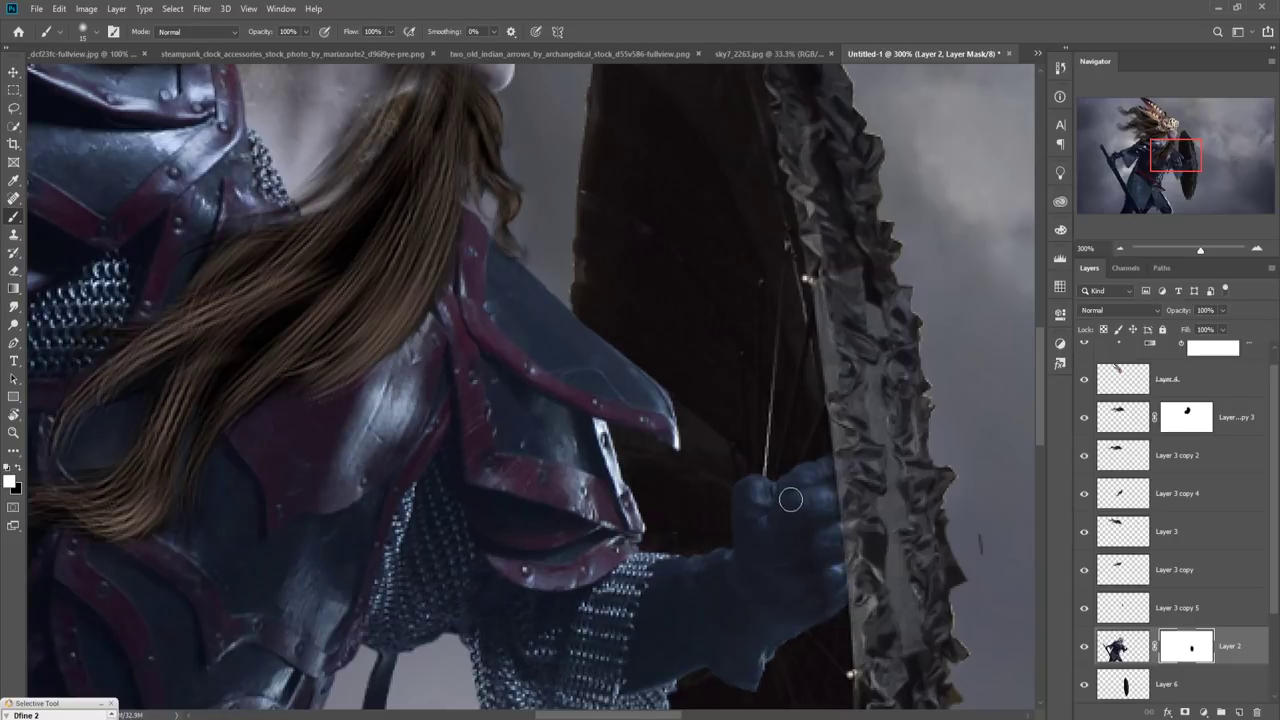
pyautogui.moveTo(786, 494)
pyautogui.mouseDown()
pyautogui.moveTo(835, 486)
pyautogui.moveTo(836, 498)
pyautogui.mouseUp()
# Lasso the scrolled ornament in the steampunk clock document, copy it into Untitled-1 above Layer 6, and put the source document away
pyautogui.click(12, 74)
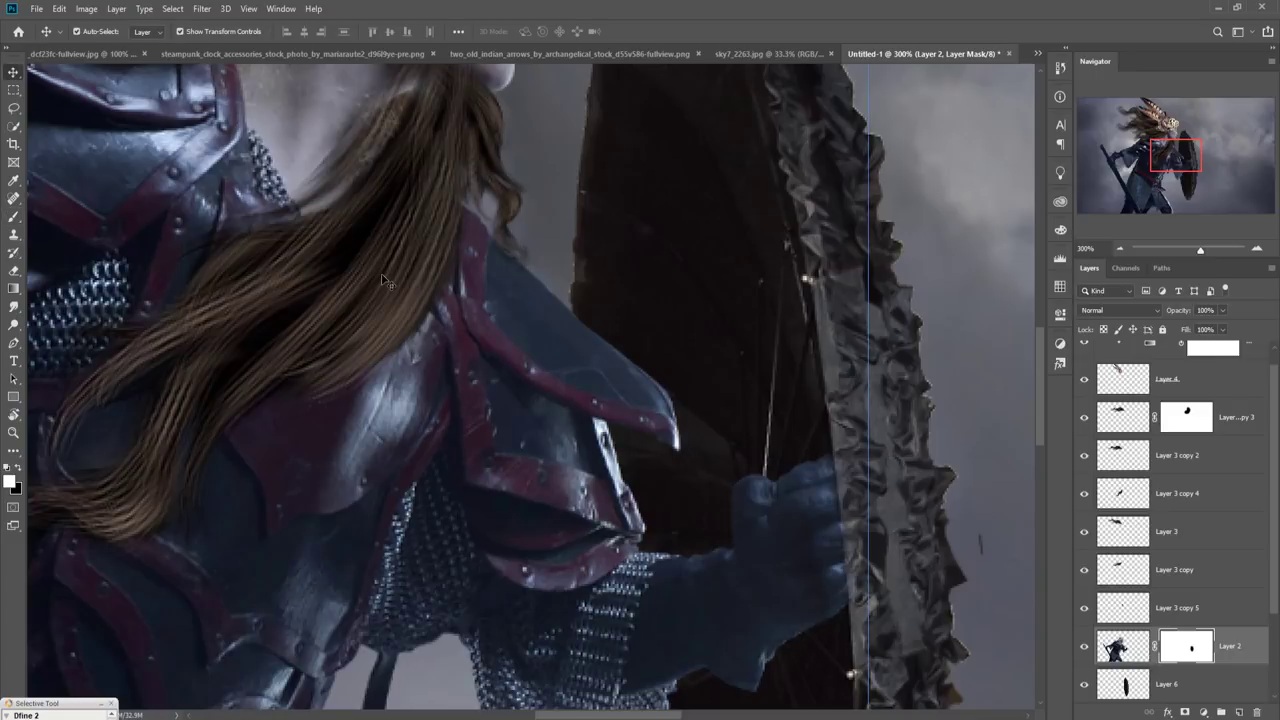
pyautogui.hotkey('ctrl', '-')
pyautogui.hotkey('ctrl', '-')
pyautogui.hotkey('ctrl', '-')
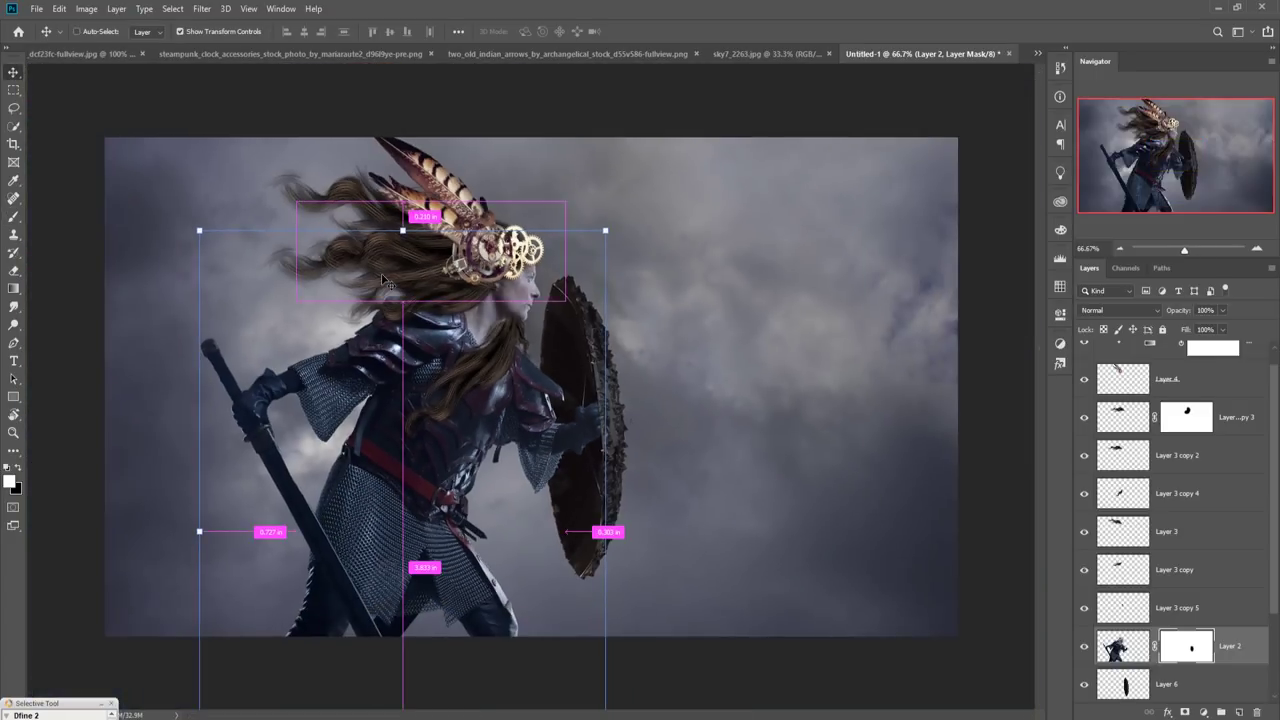
pyautogui.hotkey('ctrl', '-')
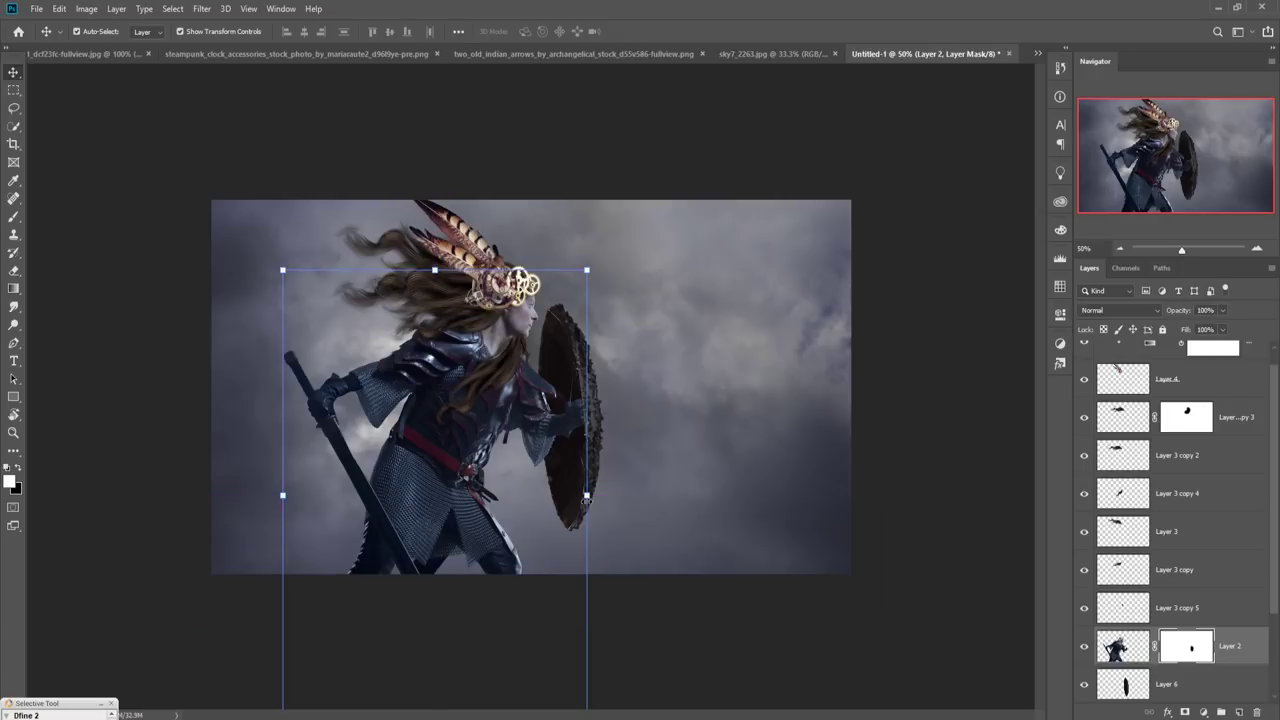
pyautogui.click(1136, 690)
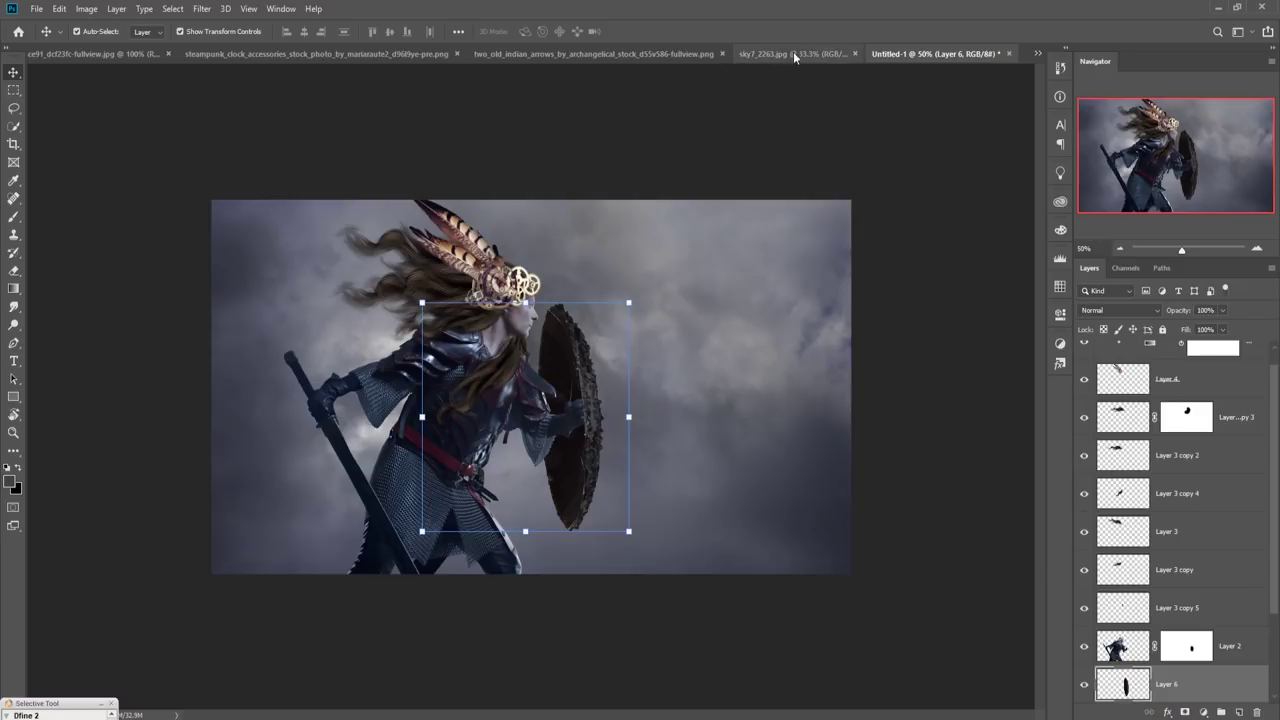
pyautogui.click(348, 53)
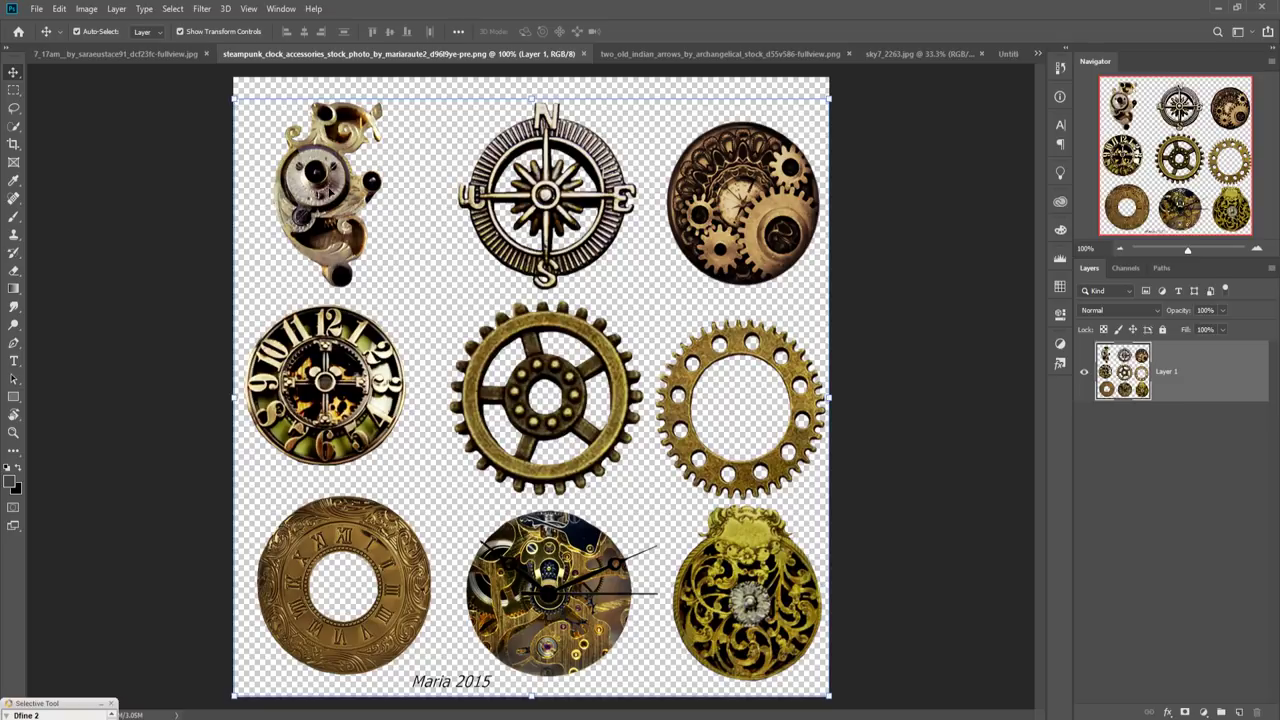
pyautogui.click(14, 90)
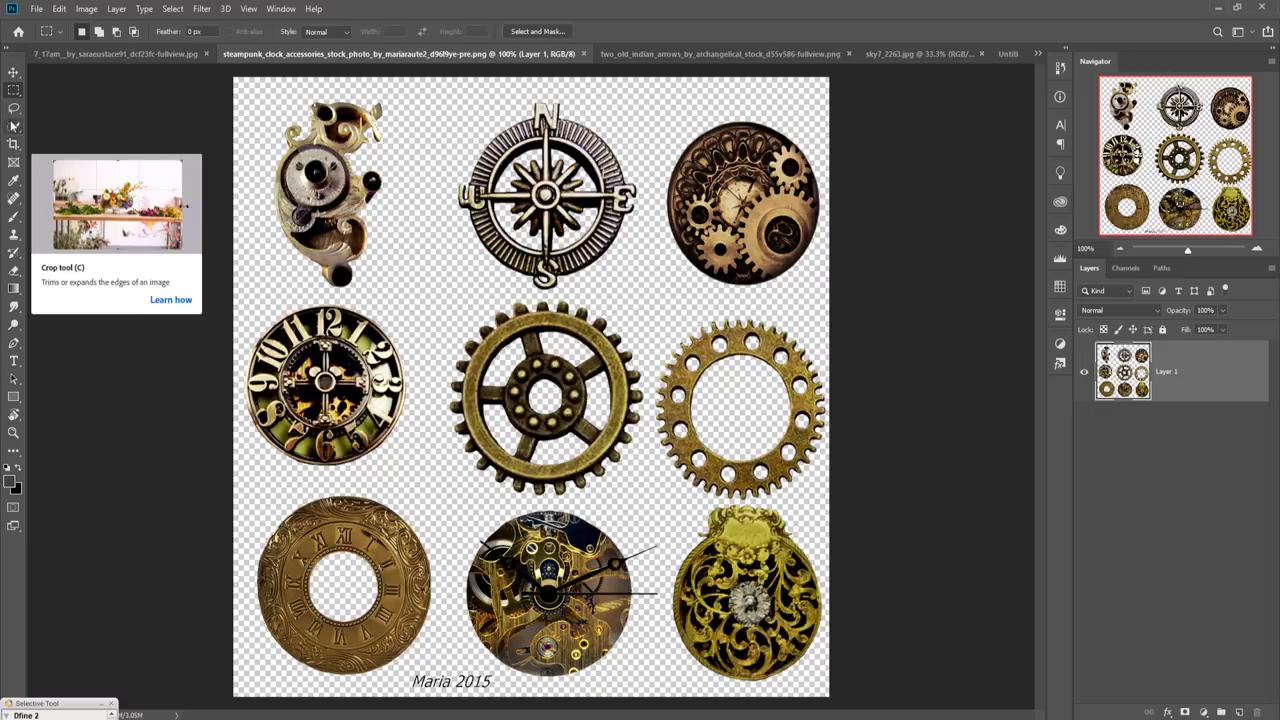
pyautogui.click(14, 107)
pyautogui.moveTo(288, 90)
pyautogui.mouseDown()
pyautogui.moveTo(265, 149)
pyautogui.moveTo(277, 234)
pyautogui.moveTo(301, 279)
pyautogui.moveTo(368, 296)
pyautogui.moveTo(417, 217)
pyautogui.moveTo(420, 101)
pyautogui.moveTo(288, 90)
pyautogui.mouseUp()
pyautogui.click(14, 72)
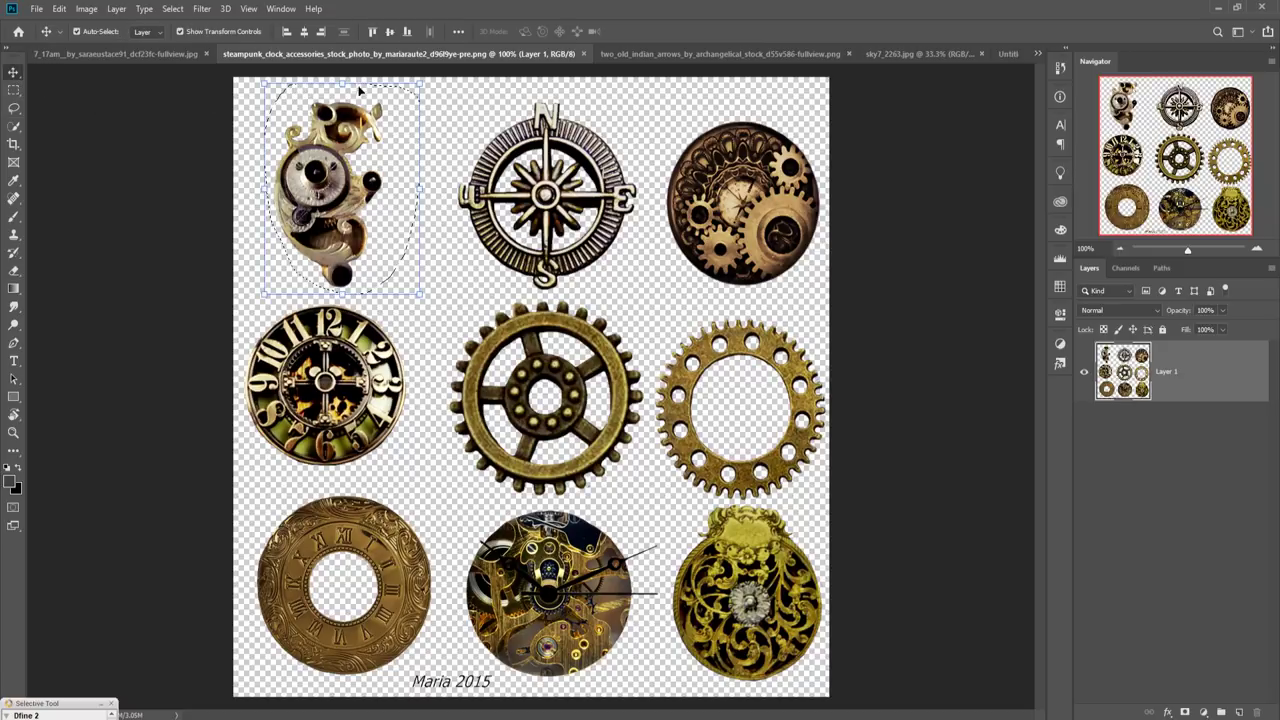
pyautogui.moveTo(377, 53); pyautogui.dragTo(882, 118)
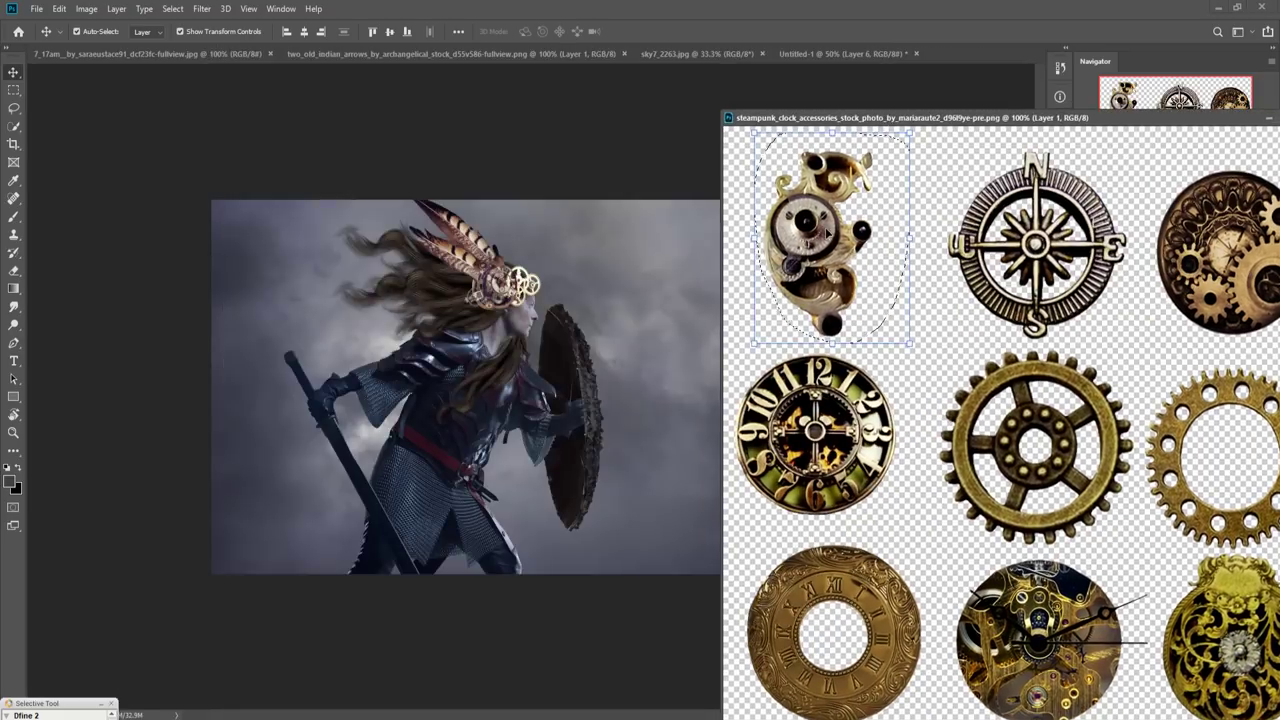
pyautogui.moveTo(822, 240); pyautogui.dragTo(604, 352)
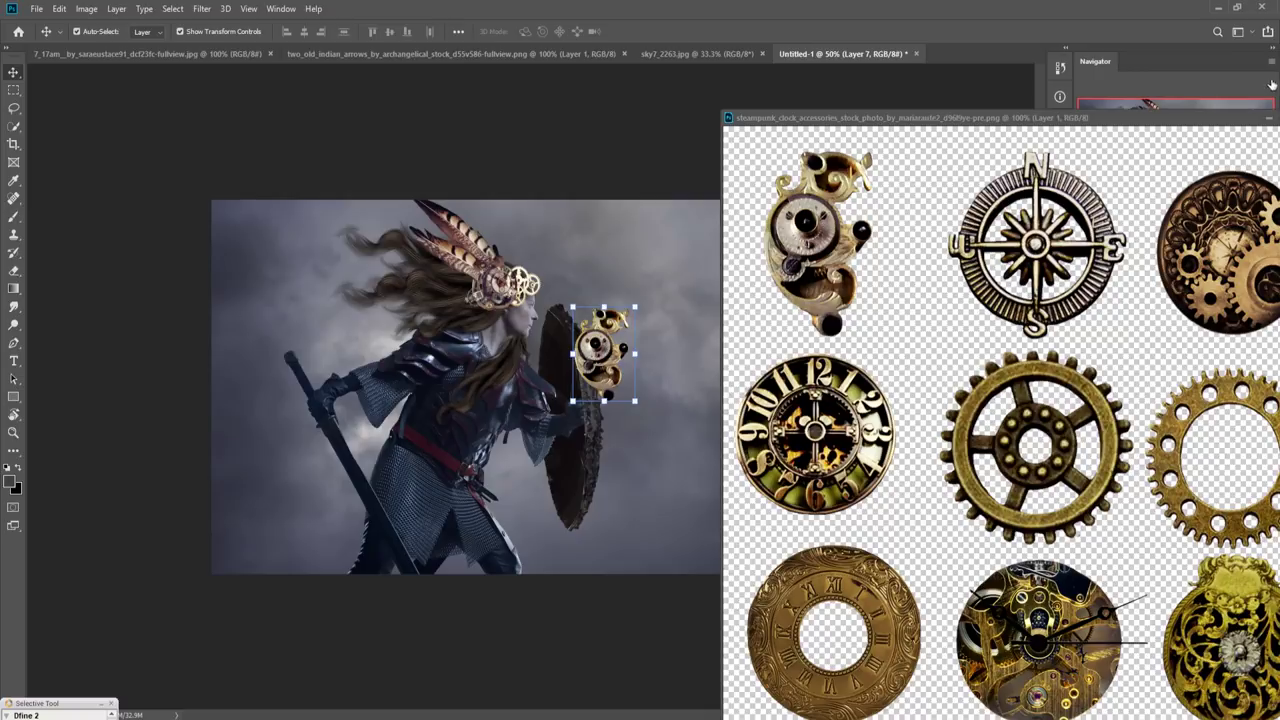
pyautogui.moveTo(1228, 121); pyautogui.dragTo(909, 289)
pyautogui.hotkey('ctrl', 'w')
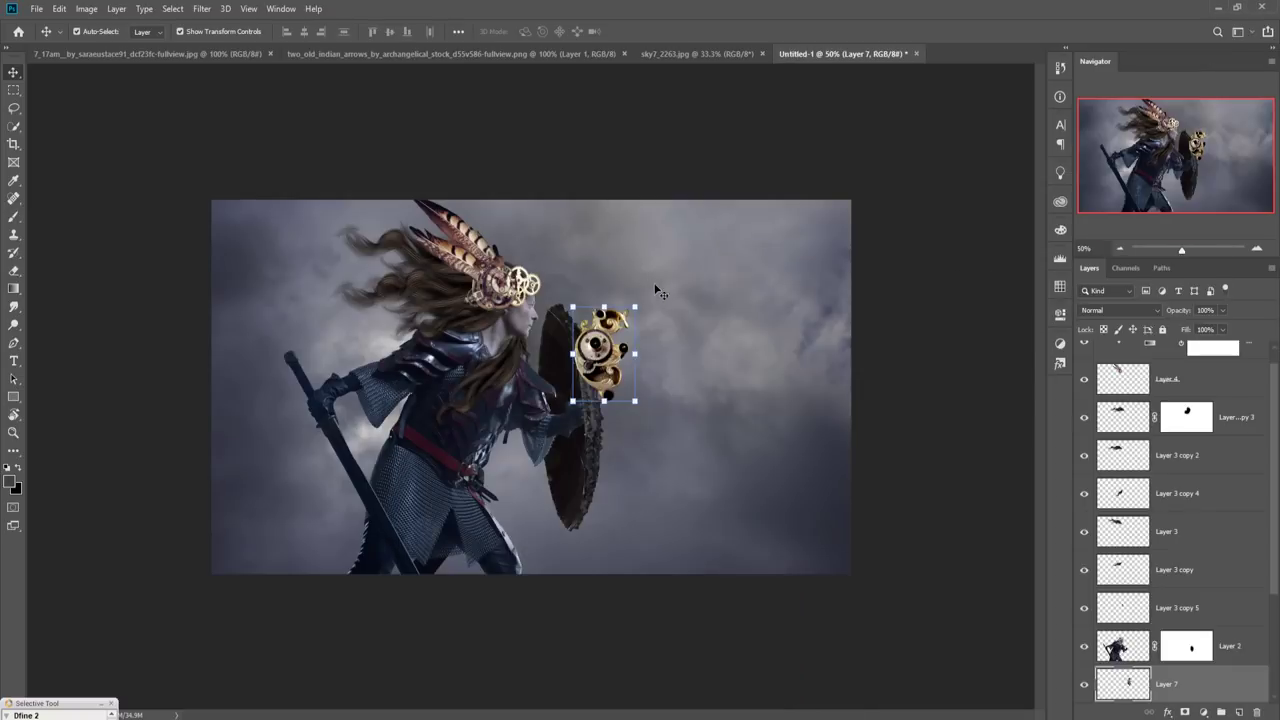
# Scale the scrolled ornament to 55.77%, rotate it 169.41°, and position it on the shield's front rim in line with the fist
pyautogui.moveTo(650, 302); pyautogui.dragTo(575, 495)
pyautogui.moveTo(625, 365)
pyautogui.mouseDown()
pyautogui.moveTo(640, 368)
pyautogui.moveTo(652, 443)
pyautogui.moveTo(650, 402)
pyautogui.moveTo(612, 371)
pyautogui.mouseUp()
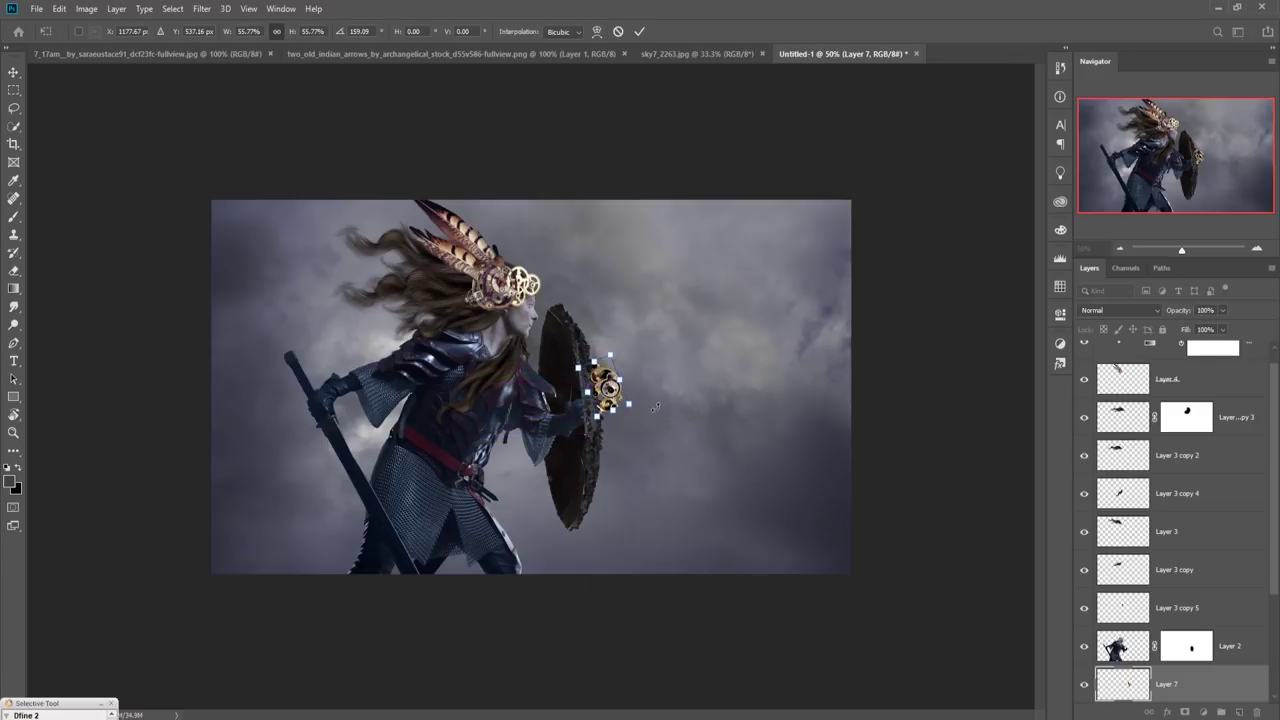
pyautogui.moveTo(651, 413); pyautogui.dragTo(647, 423)
pyautogui.moveTo(606, 384); pyautogui.dragTo(610, 400)
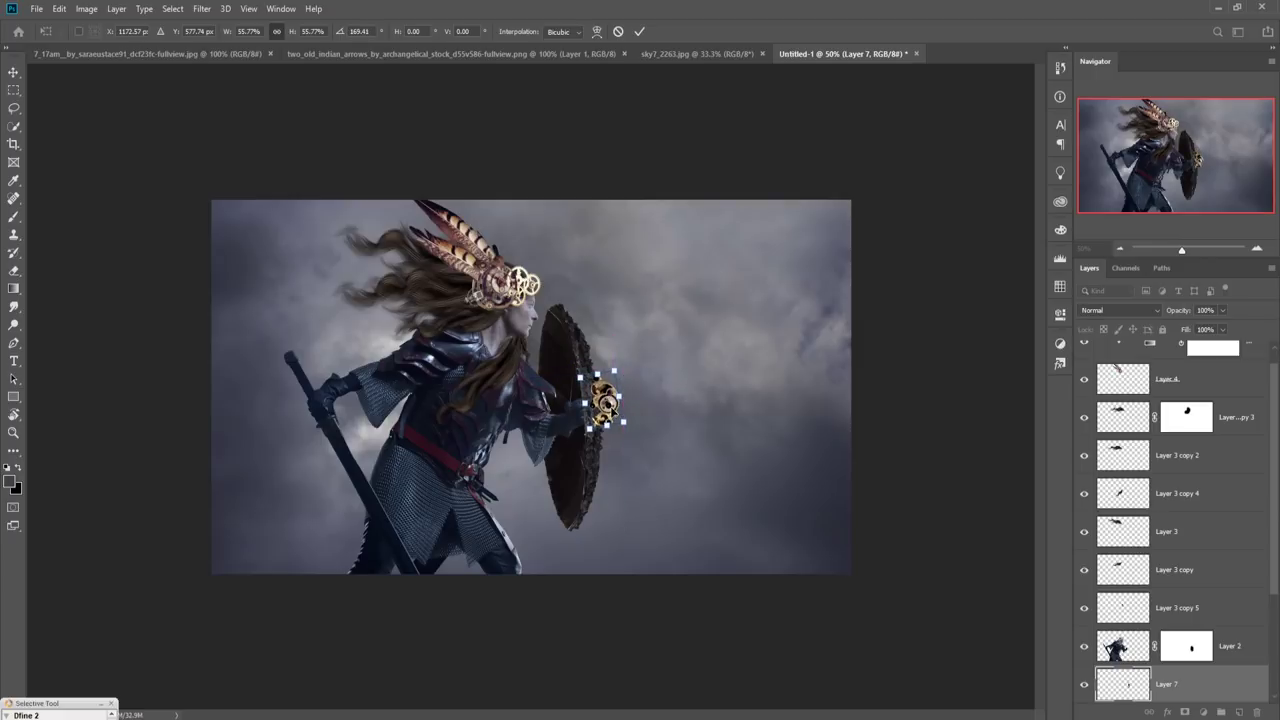
pyautogui.click(639, 32)
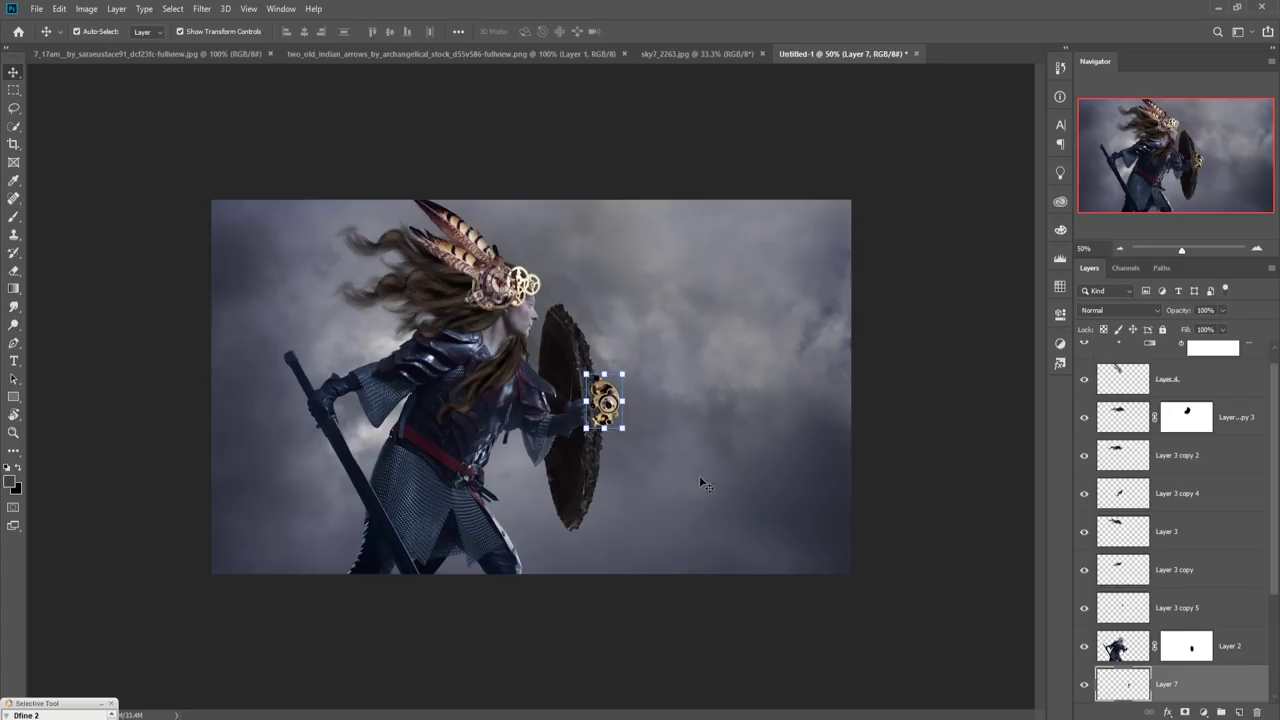
# Open the planet document, copy the cracked red planet into Untitled-1 above Layer 7, and minimise the planet document
pyautogui.click(374, 55)
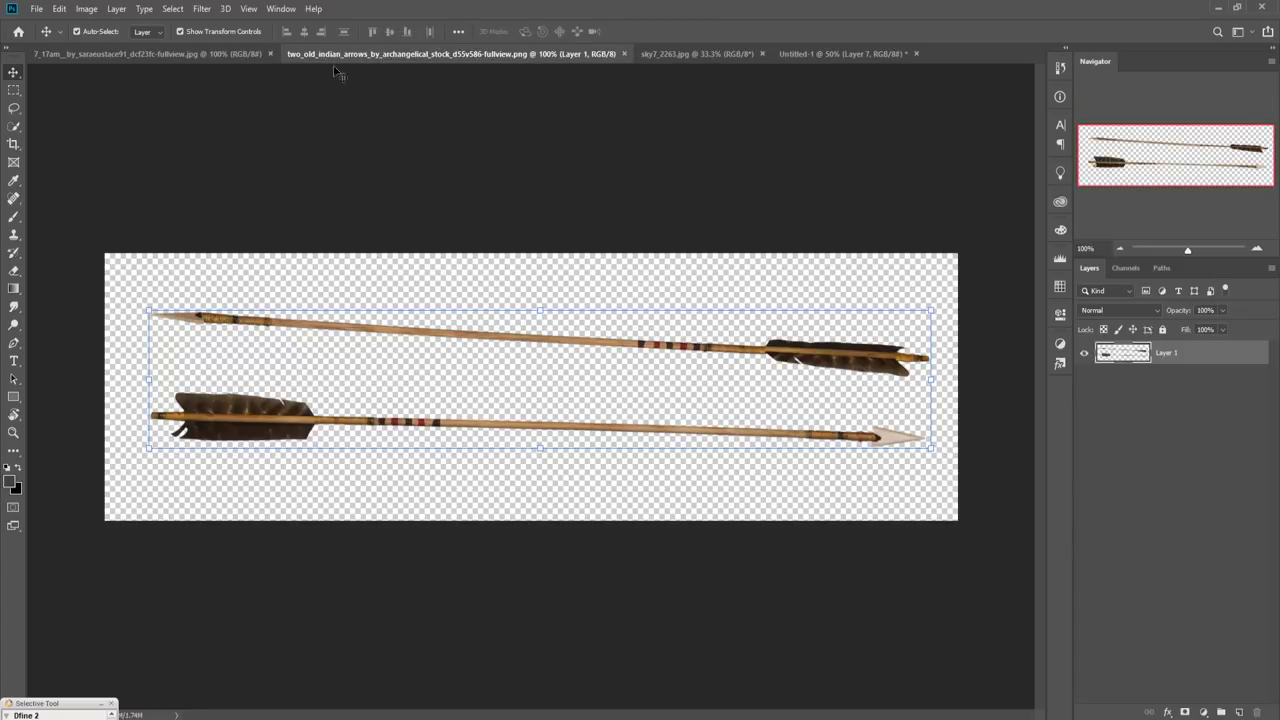
pyautogui.click(194, 55)
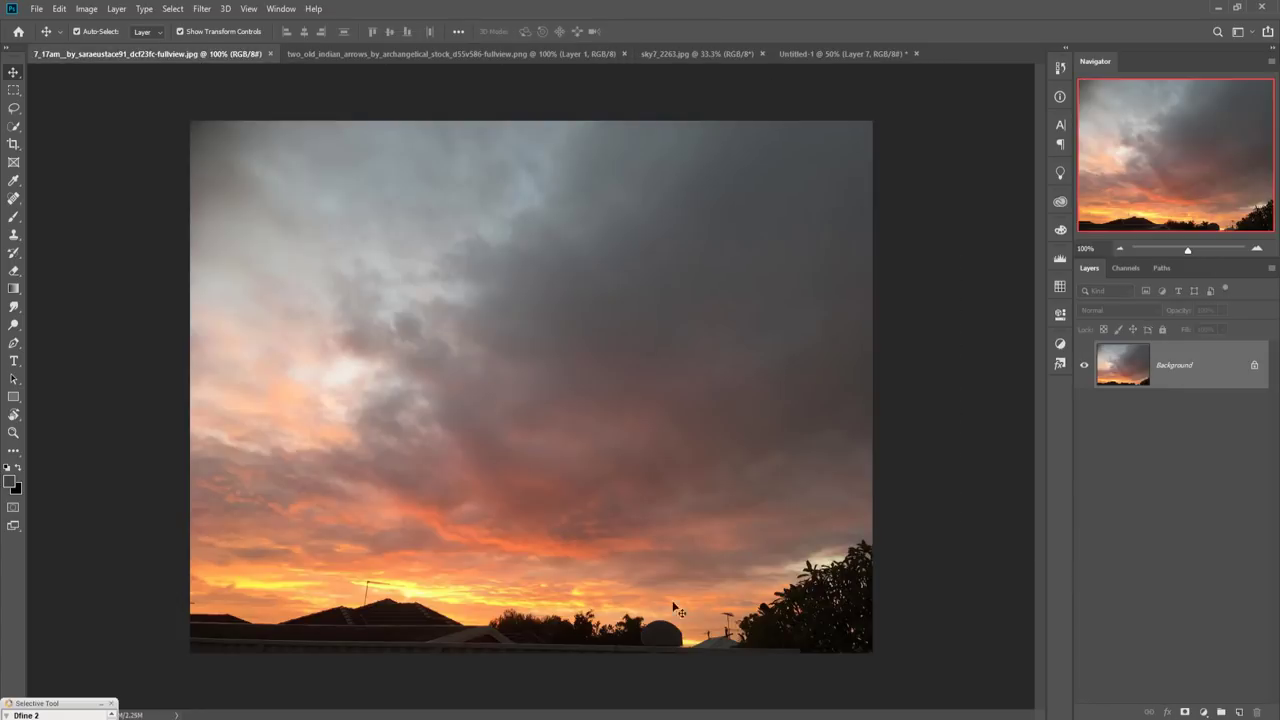
pyautogui.click(868, 54)
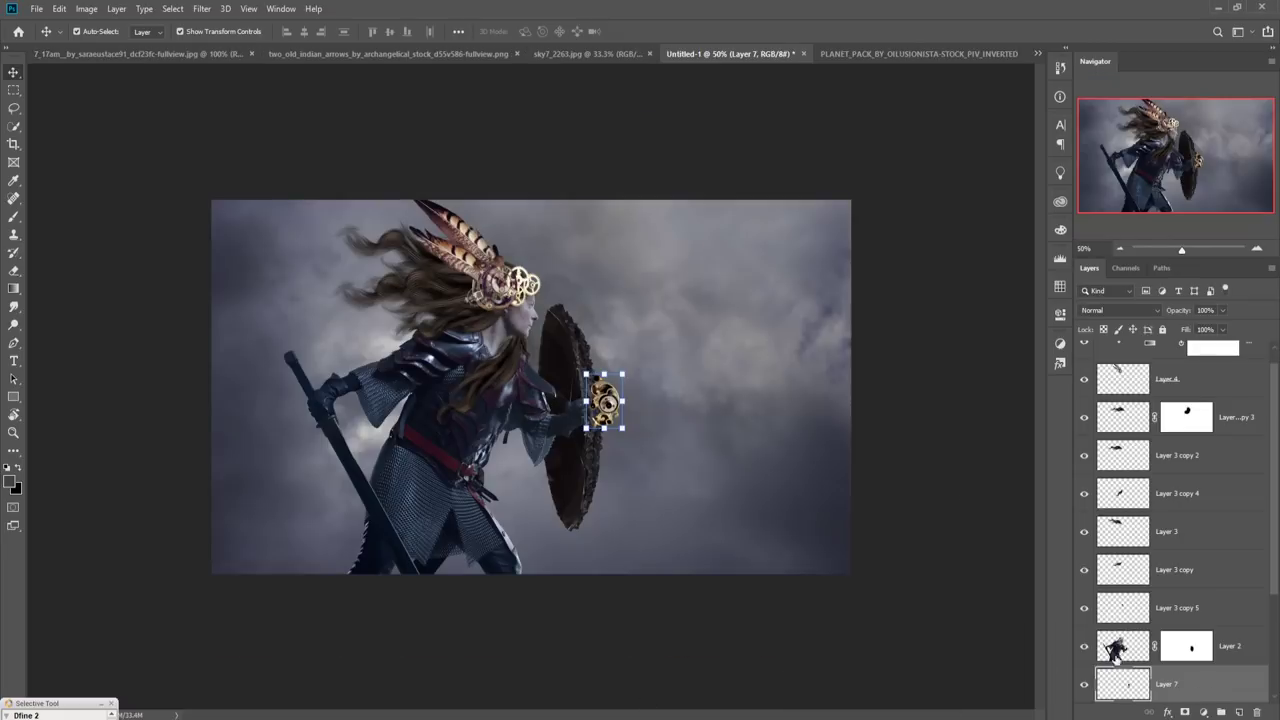
pyautogui.click(877, 55)
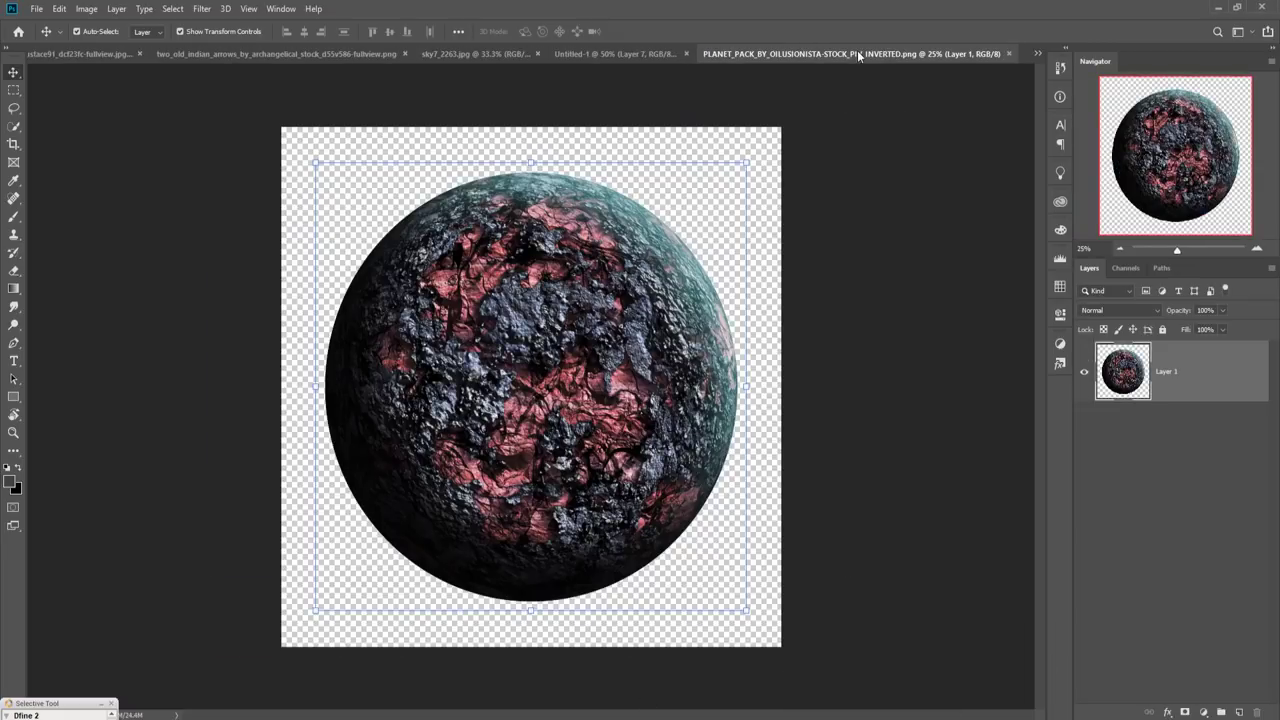
pyautogui.moveTo(856, 98); pyautogui.dragTo(856, 111)
pyautogui.moveTo(919, 395); pyautogui.dragTo(609, 410)
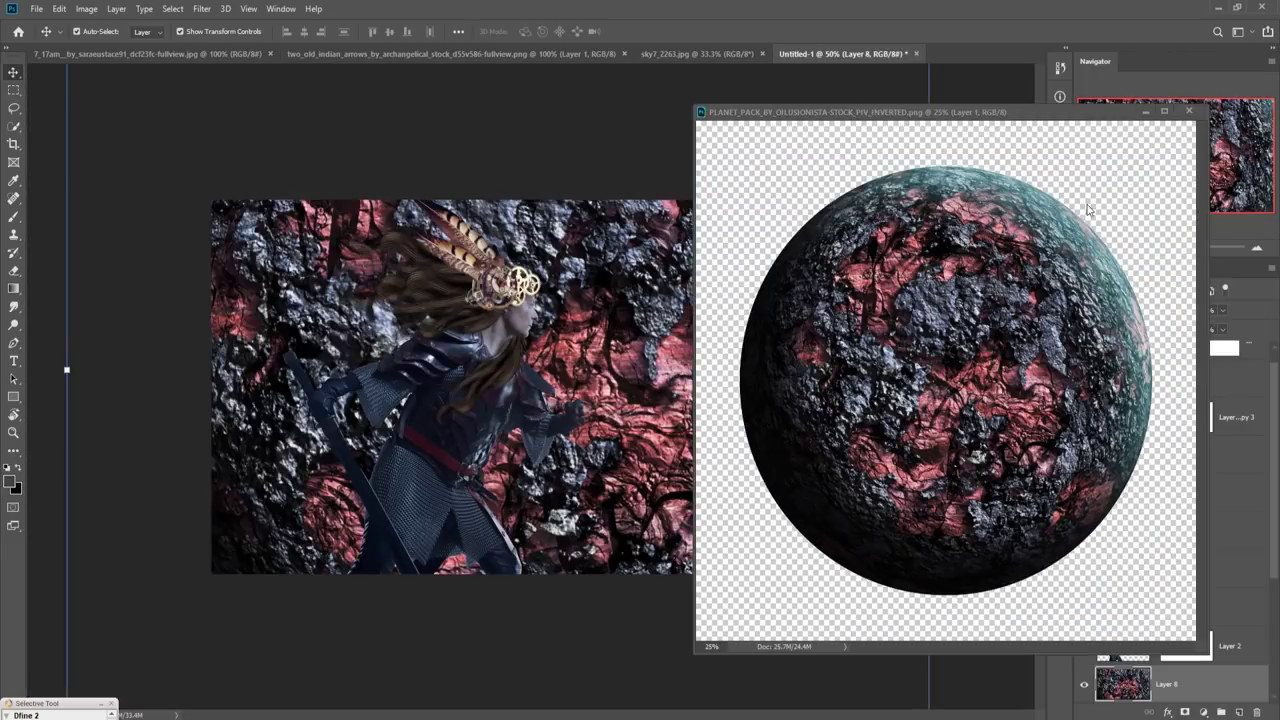
pyautogui.click(1145, 111)
# Scale the planet to 28.71% and position it so that it covers the whole shield
pyautogui.hotkey('ctrl', '-')
pyautogui.hotkey('ctrl', '-')
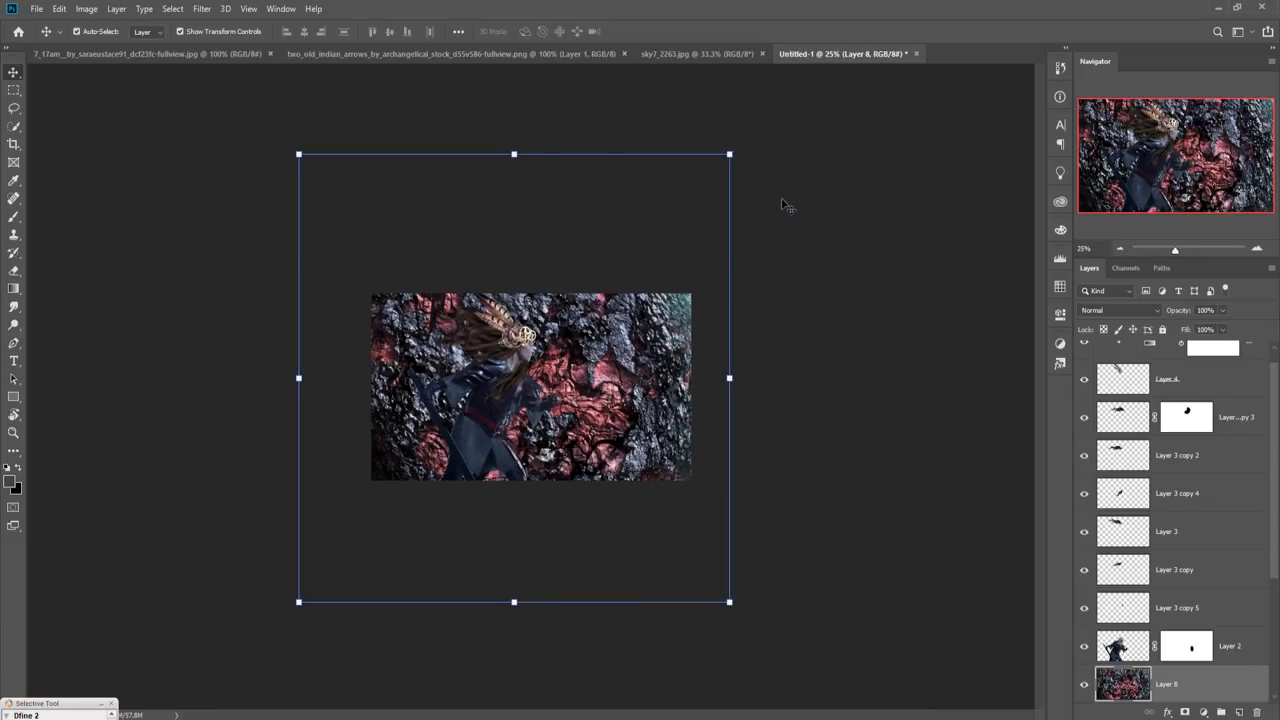
pyautogui.moveTo(520, 163); pyautogui.dragTo(572, 340)
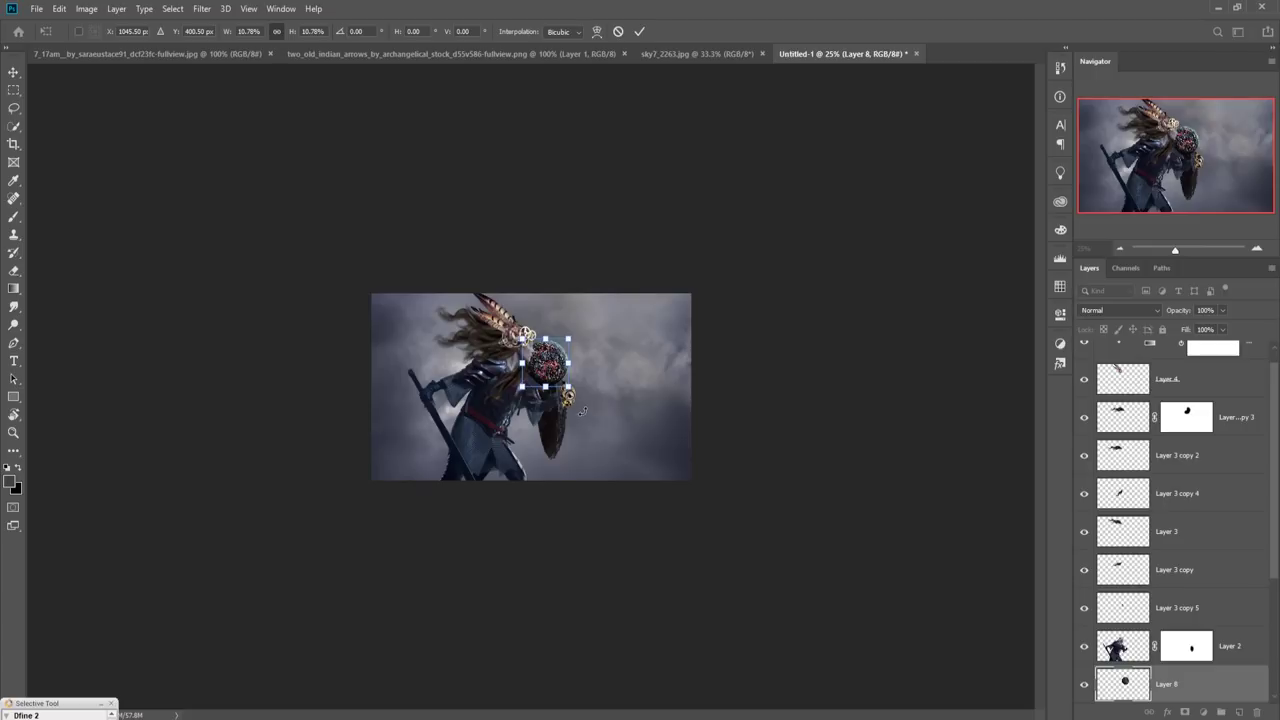
pyautogui.moveTo(568, 388)
pyautogui.mouseDown()
pyautogui.moveTo(636, 428)
pyautogui.moveTo(650, 462)
pyautogui.moveTo(562, 398)
pyautogui.mouseUp()
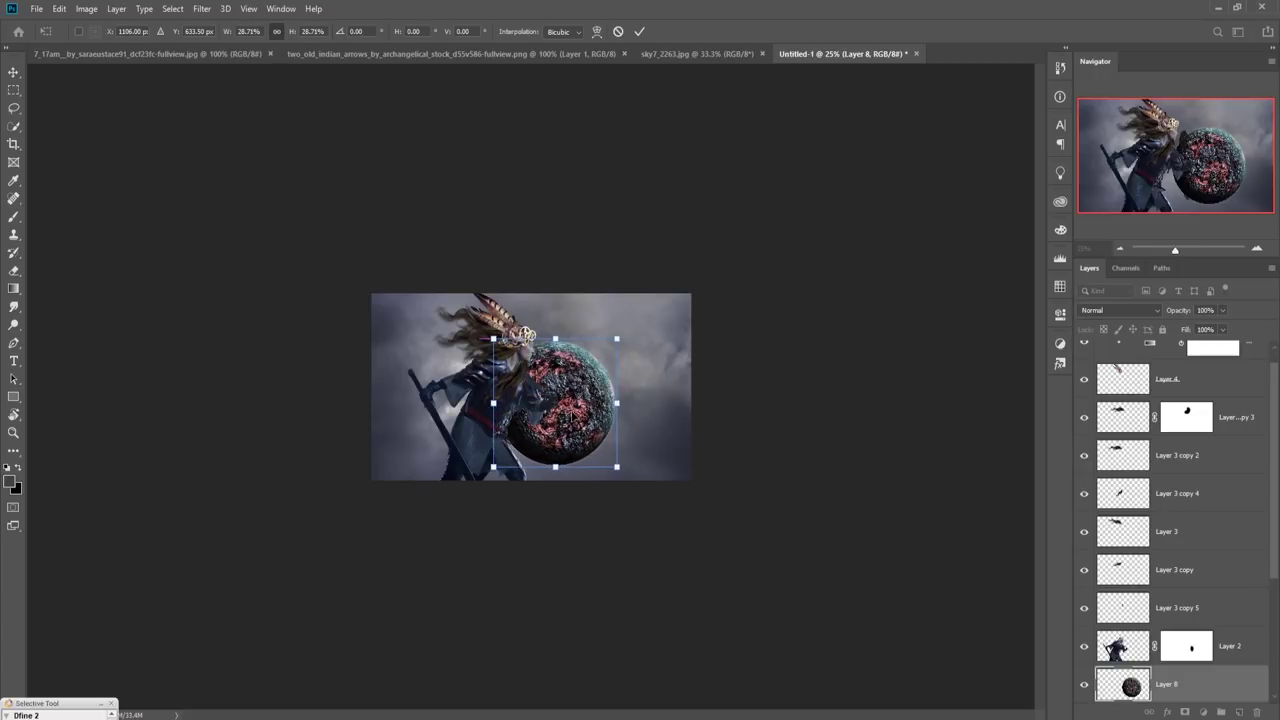
pyautogui.click(639, 31)
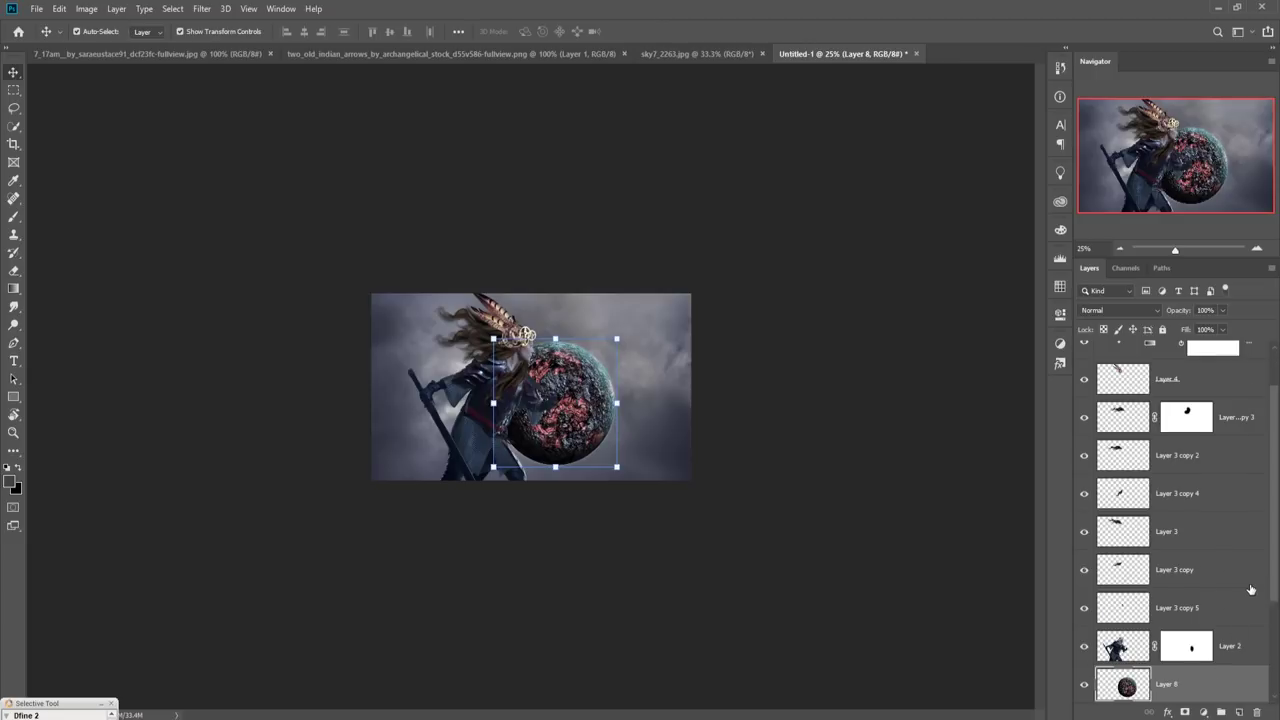
# Move Layer 8 below Layer 7 and clip it to the umbrella canopy on Layer 6
pyautogui.scroll(-3, 1250, 595)
pyautogui.scroll(3, 1250, 590)
pyautogui.scroll(-3, 1250, 589)
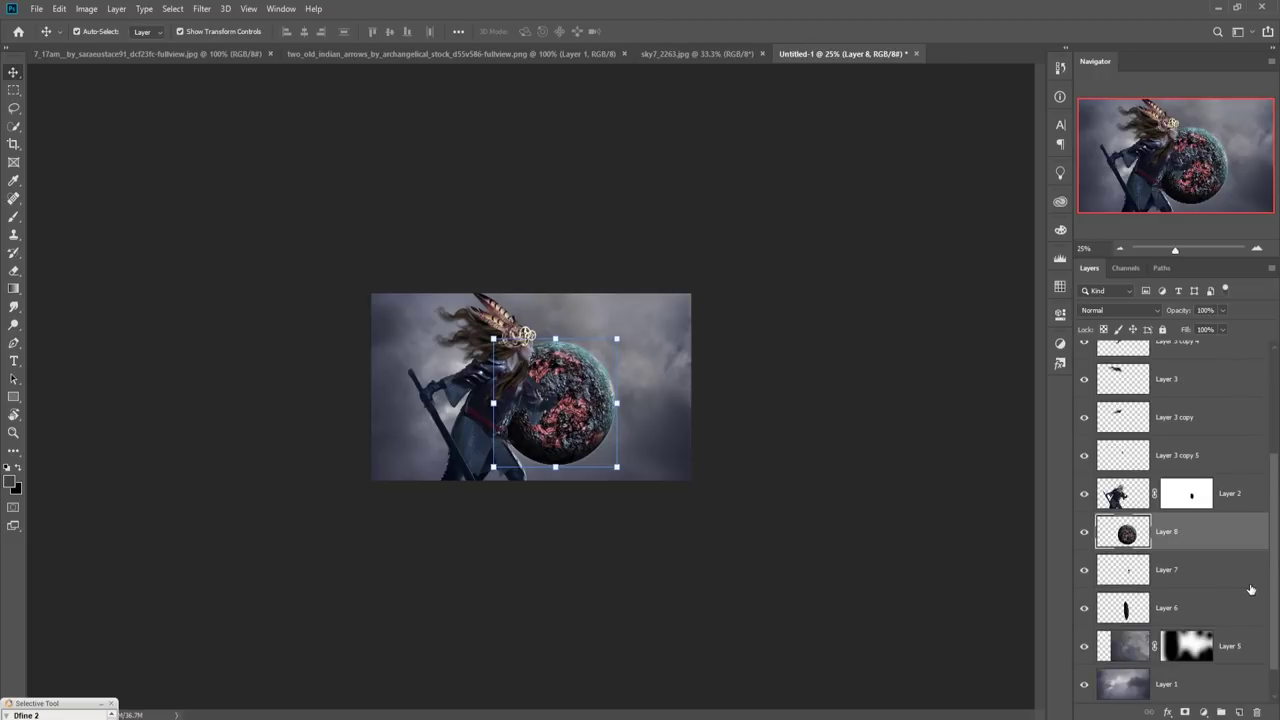
pyautogui.moveTo(1219, 540); pyautogui.dragTo(1218, 592)
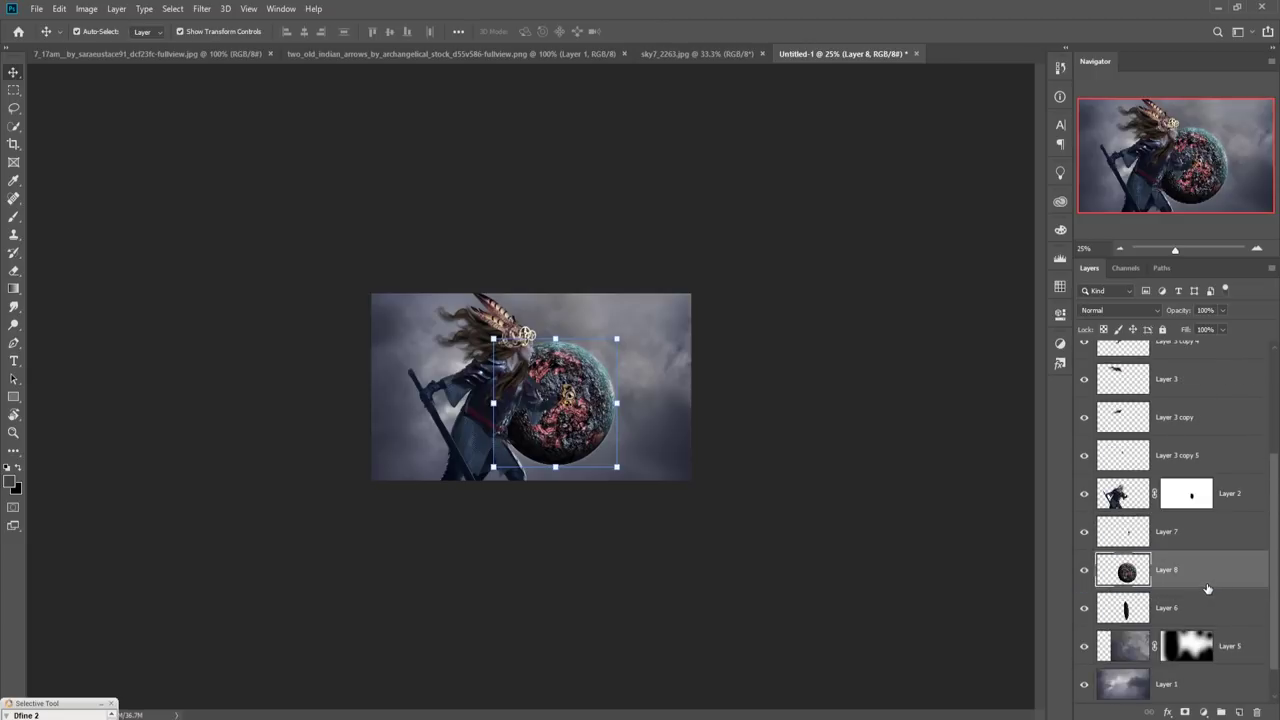
pyautogui.rightClick(1201, 564)
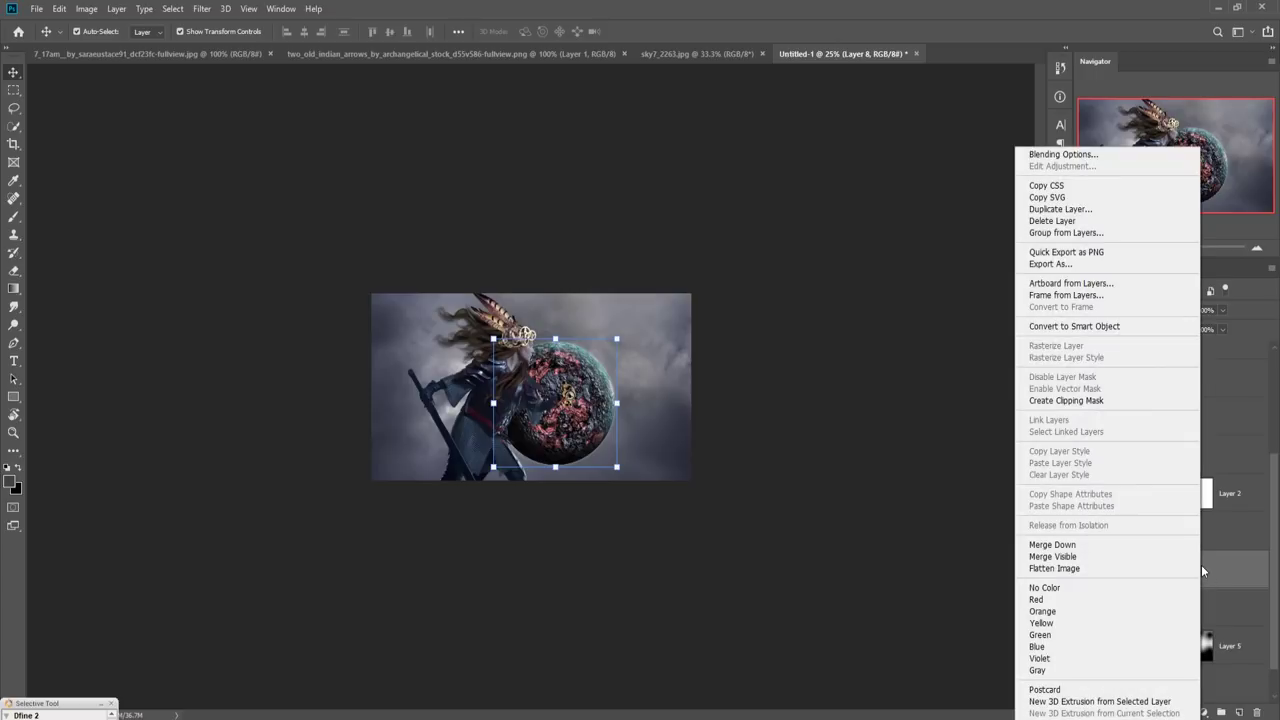
pyautogui.click(1095, 404)
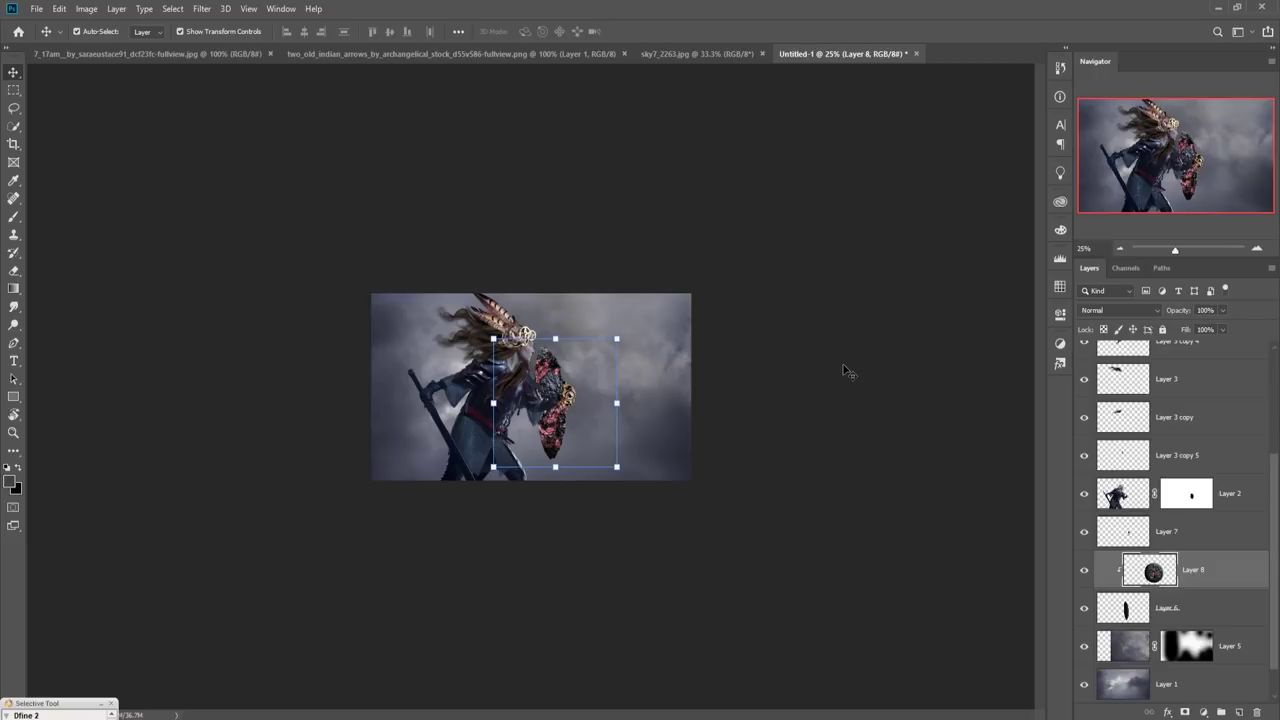
# Lower the opacity of the clipped planet texture on Layer 8 to 36%
pyautogui.scroll(3, 843, 368)
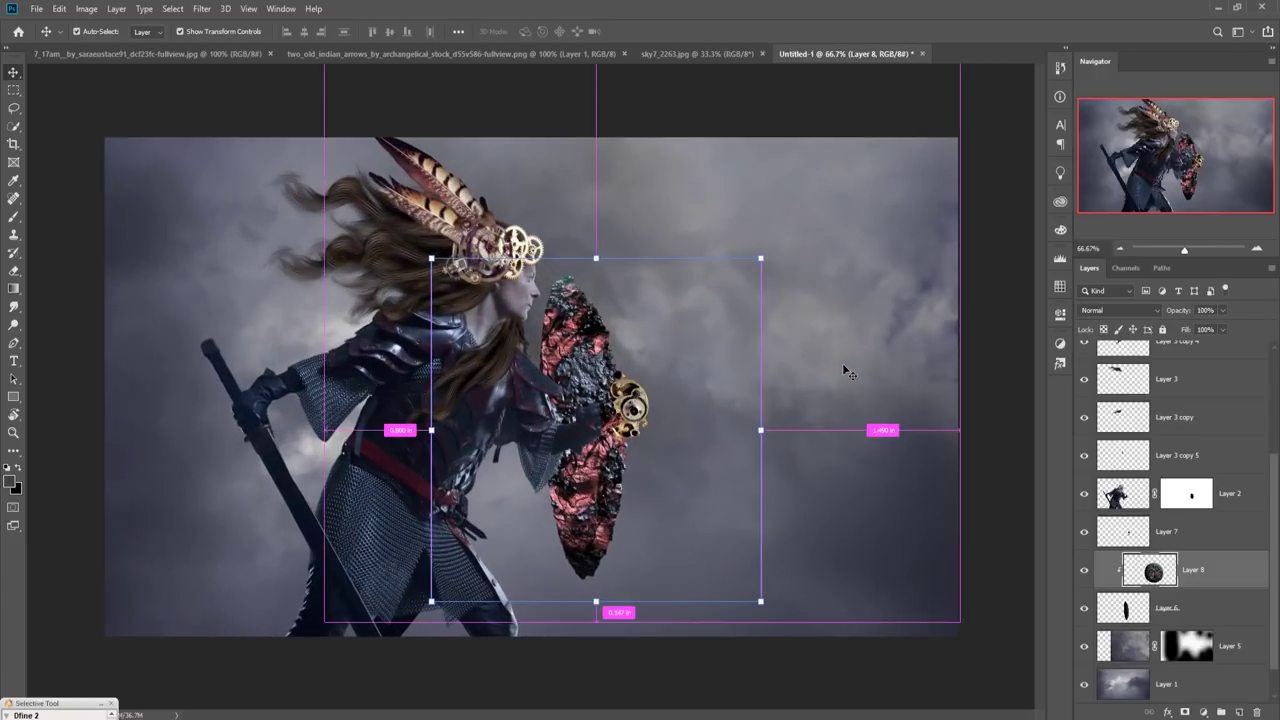
pyautogui.click(1221, 311)
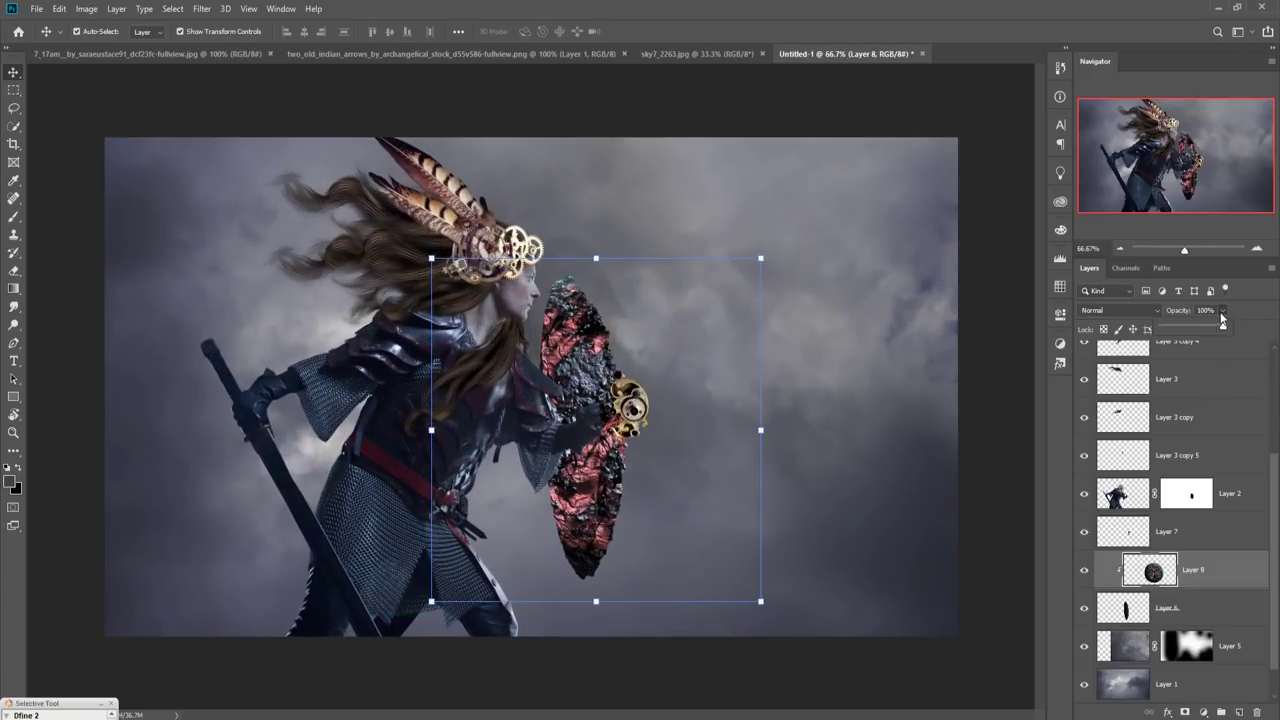
pyautogui.moveTo(1221, 327); pyautogui.dragTo(1186, 336)
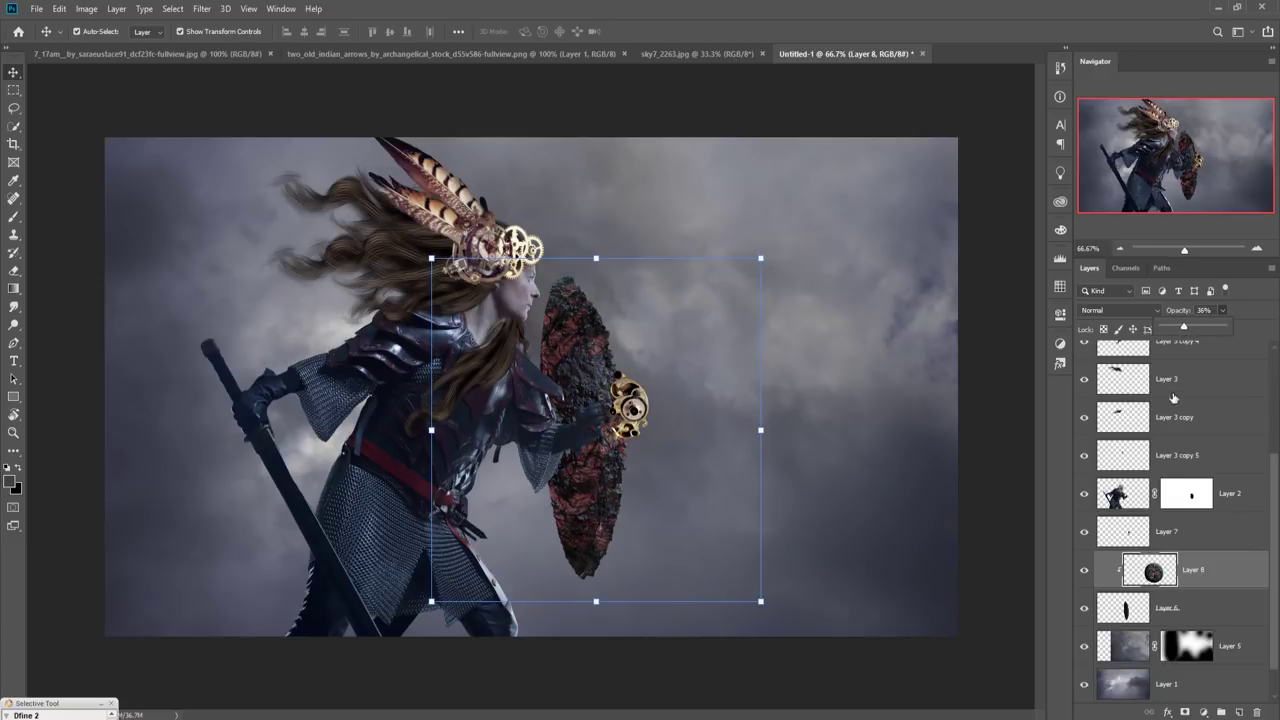
# Add a layer mask to Layer 8 and paint it black over the shield's inner side, leaving texture on the rim
pyautogui.click(1225, 622)
pyautogui.click(1185, 712)
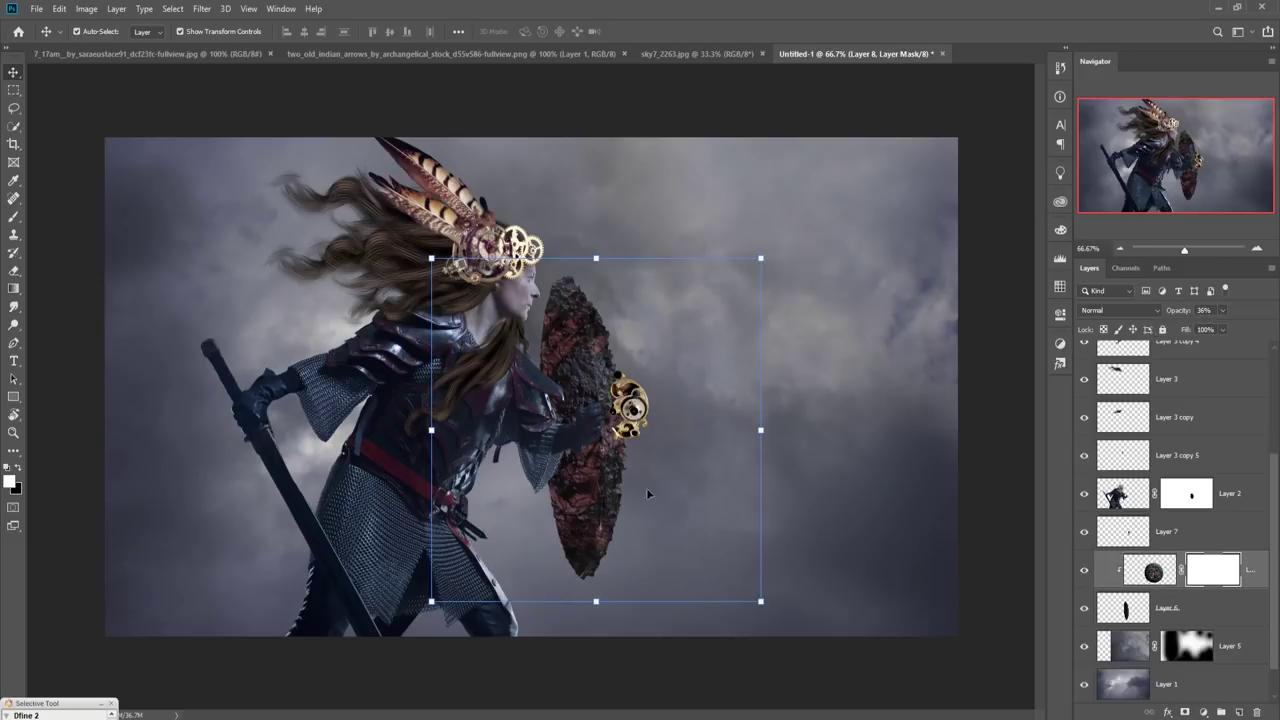
pyautogui.click(13, 216)
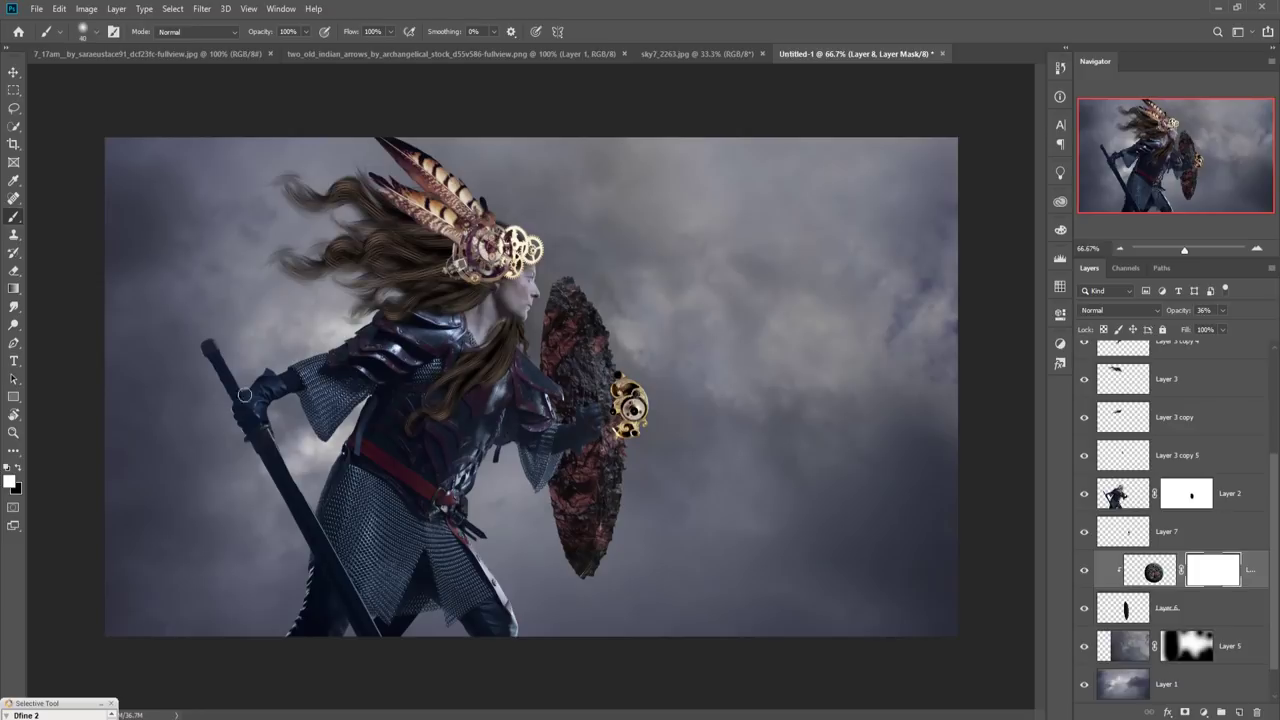
pyautogui.click(18, 468)
pyautogui.moveTo(564, 322)
pyautogui.mouseDown()
pyautogui.moveTo(553, 389)
pyautogui.moveTo(563, 308)
pyautogui.moveTo(598, 377)
pyautogui.moveTo(604, 507)
pyautogui.moveTo(603, 521)
pyautogui.moveTo(602, 457)
pyautogui.moveTo(593, 525)
pyautogui.moveTo(565, 344)
pyautogui.moveTo(581, 416)
pyautogui.moveTo(581, 362)
pyautogui.moveTo(587, 399)
pyautogui.moveTo(586, 495)
pyautogui.moveTo(592, 482)
pyautogui.moveTo(587, 491)
pyautogui.moveTo(575, 473)
pyautogui.moveTo(572, 529)
pyautogui.moveTo(563, 481)
pyautogui.moveTo(563, 505)
pyautogui.moveTo(566, 481)
pyautogui.moveTo(588, 537)
pyautogui.moveTo(598, 501)
pyautogui.moveTo(593, 549)
pyautogui.moveTo(601, 518)
pyautogui.moveTo(587, 563)
pyautogui.moveTo(565, 492)
pyautogui.moveTo(578, 550)
pyautogui.mouseUp()
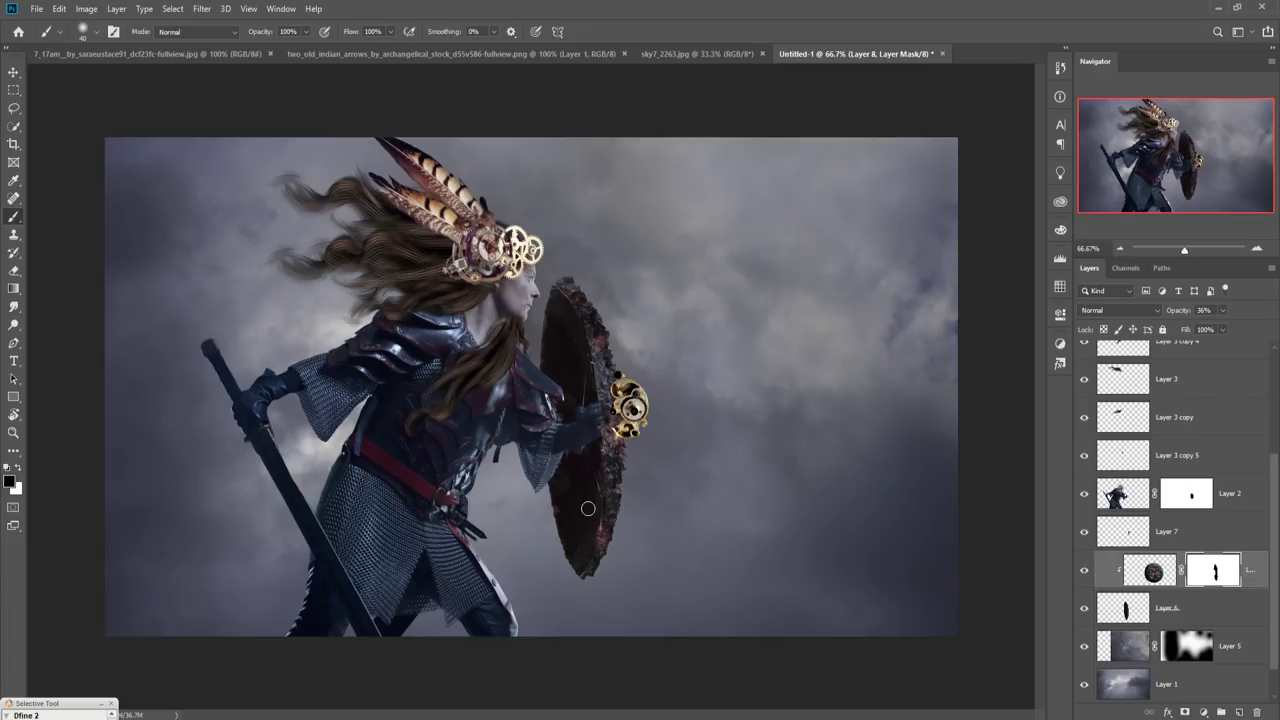
# Move Layer 7 with the gold ornament below Layer 6 and reposition it partly behind the shield's outer rim
pyautogui.click(13, 72)
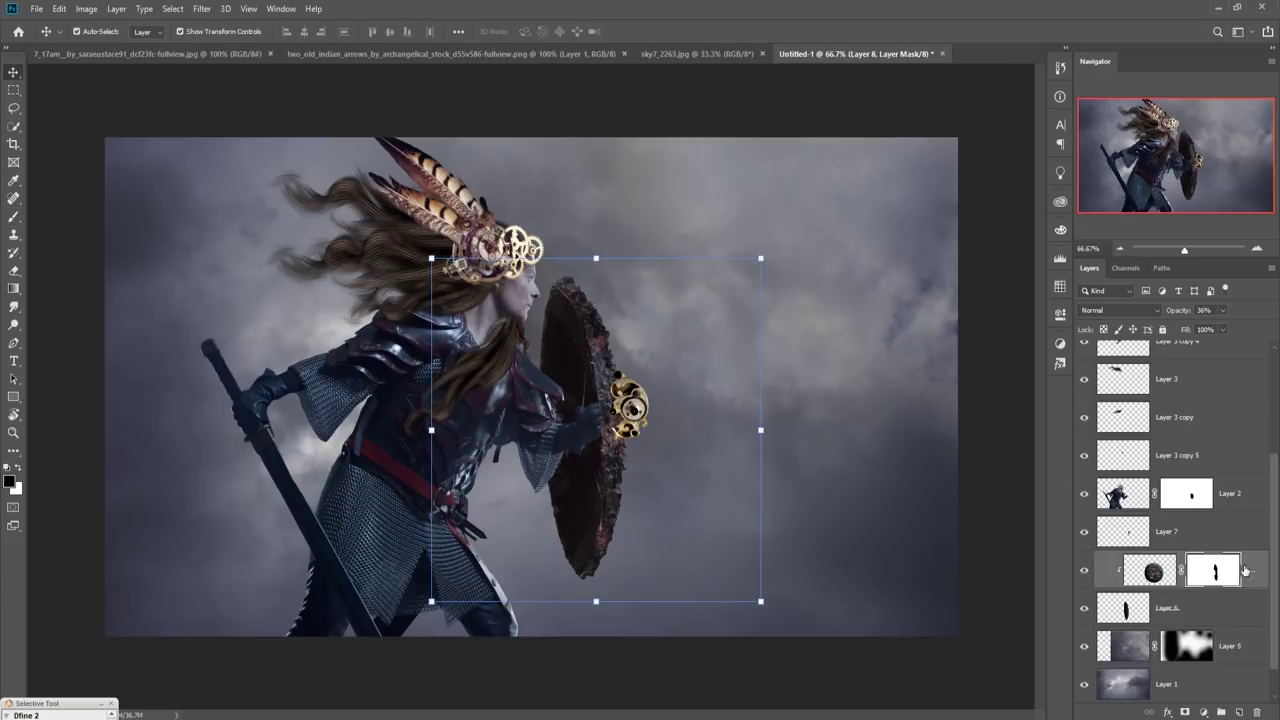
pyautogui.moveTo(1226, 537); pyautogui.dragTo(1229, 618)
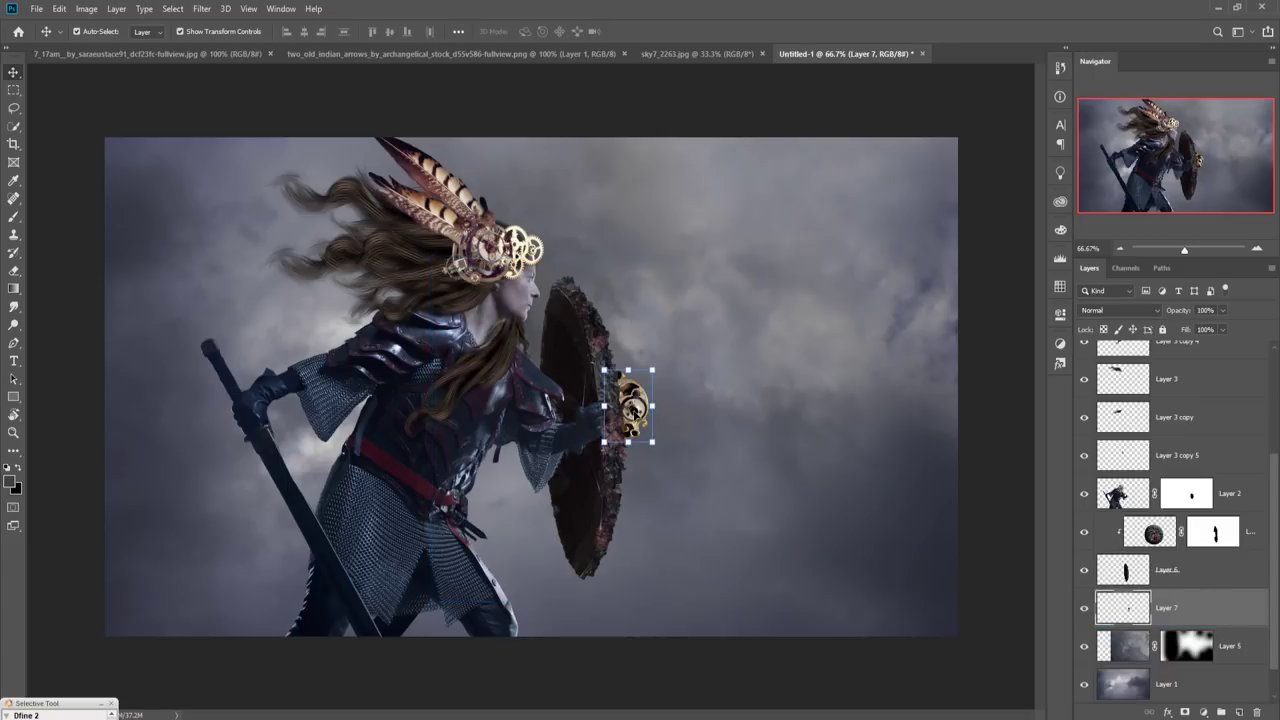
pyautogui.moveTo(633, 412); pyautogui.dragTo(637, 414)
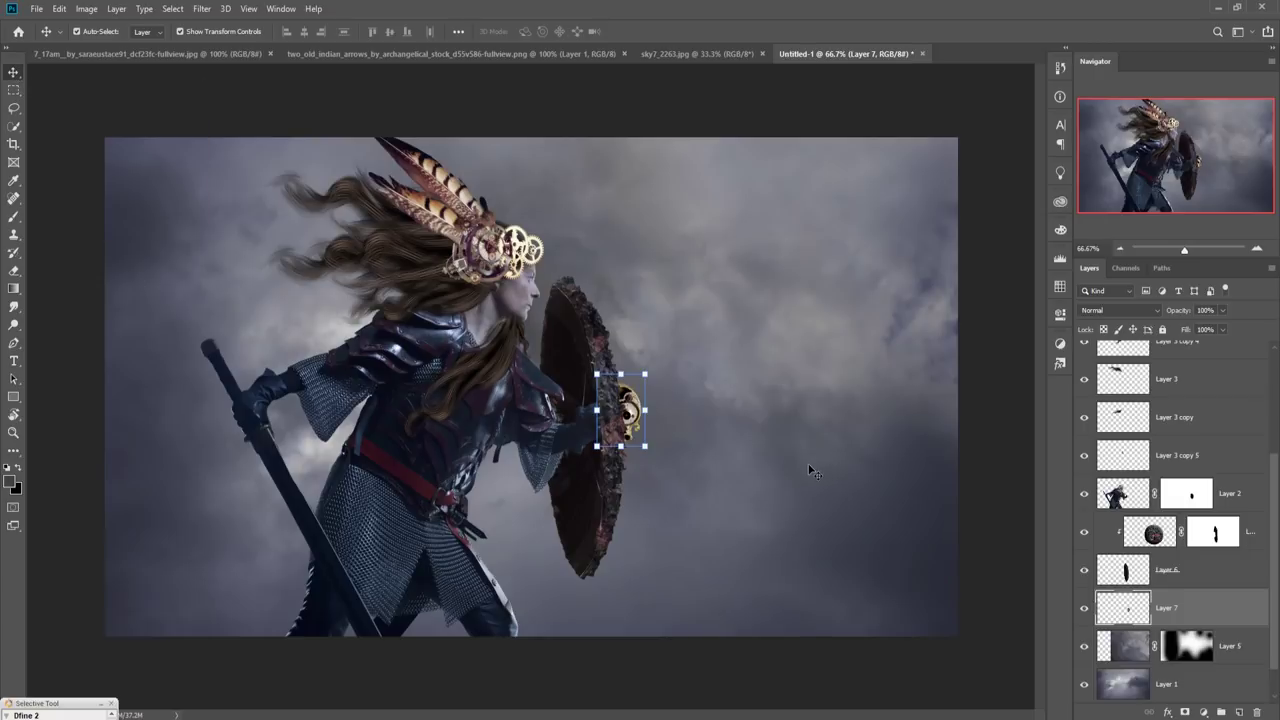
pyautogui.hotkey('ctrl', '-')
pyautogui.hotkey('ctrl', '-')
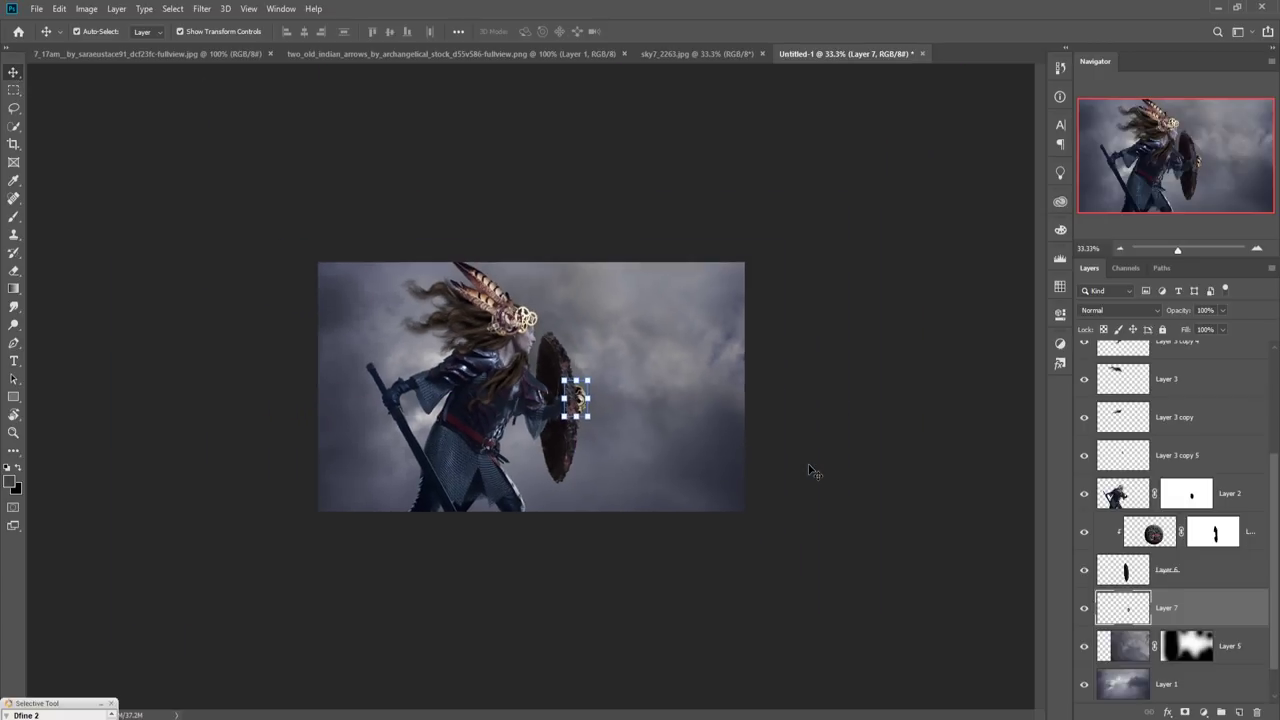
pyautogui.click(1214, 535)
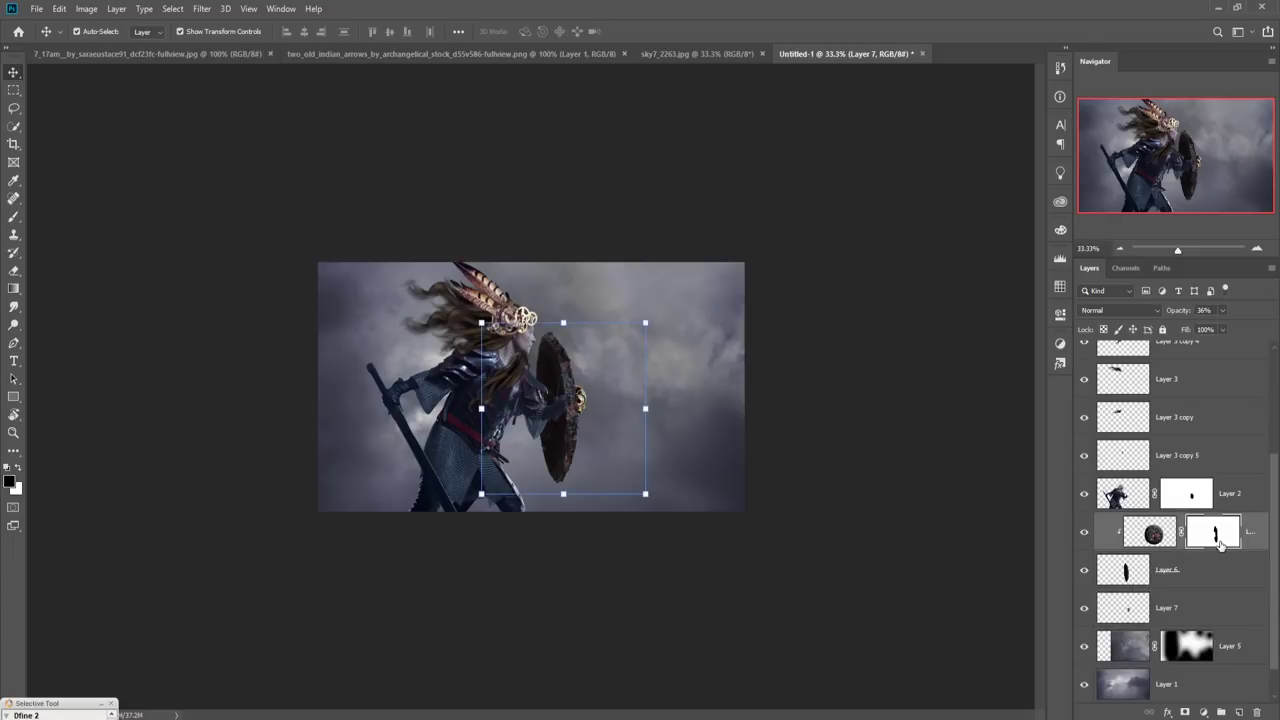
pyautogui.click(13, 216)
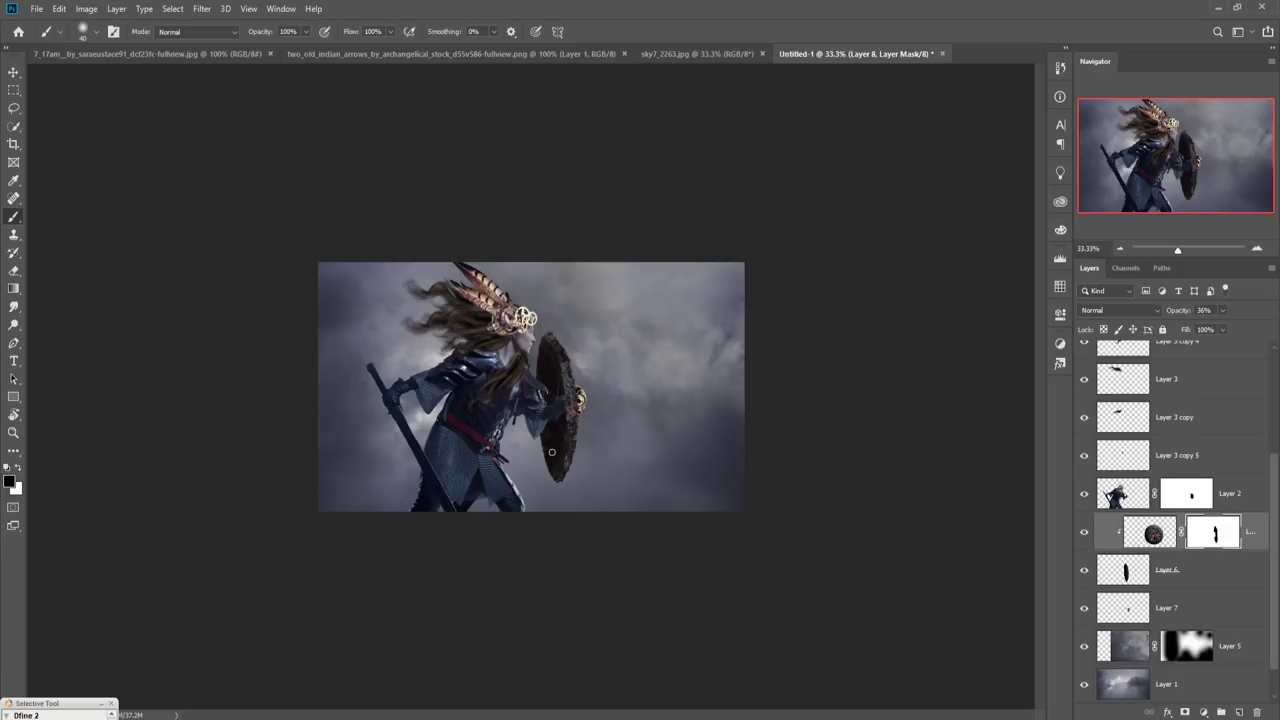
pyautogui.click(14, 74)
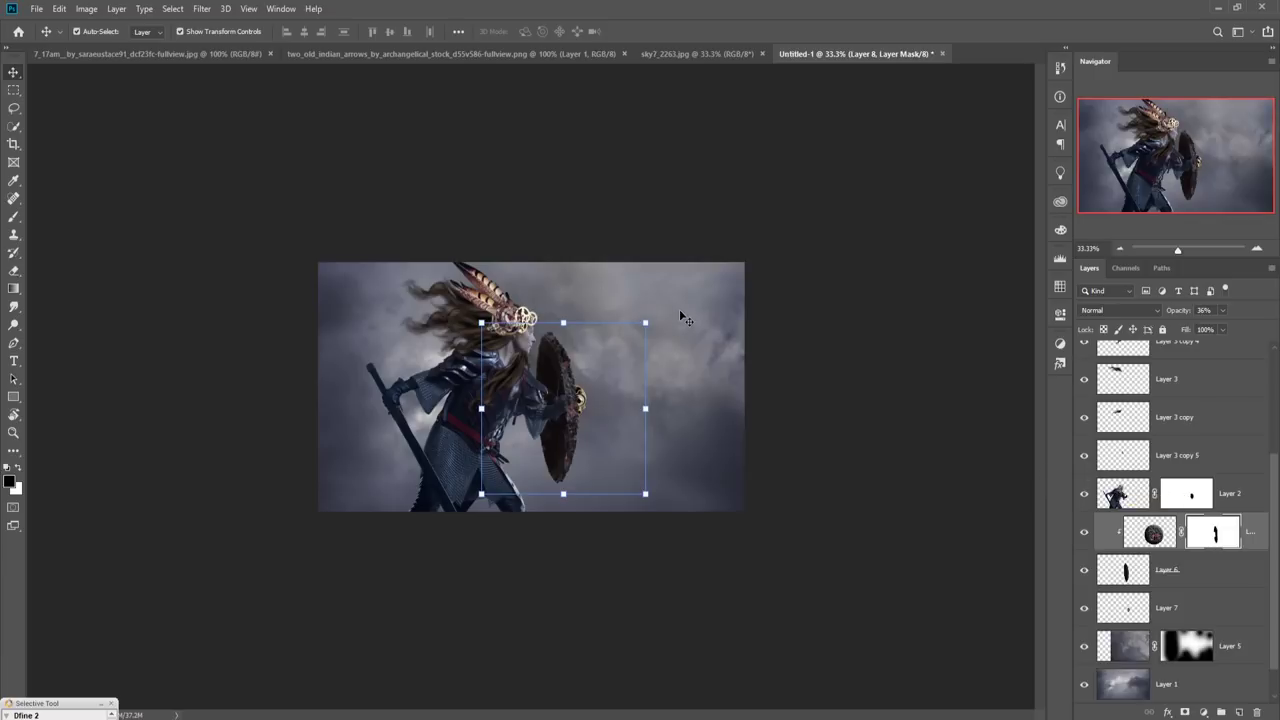
pyautogui.hotkey('ctrl', '+')
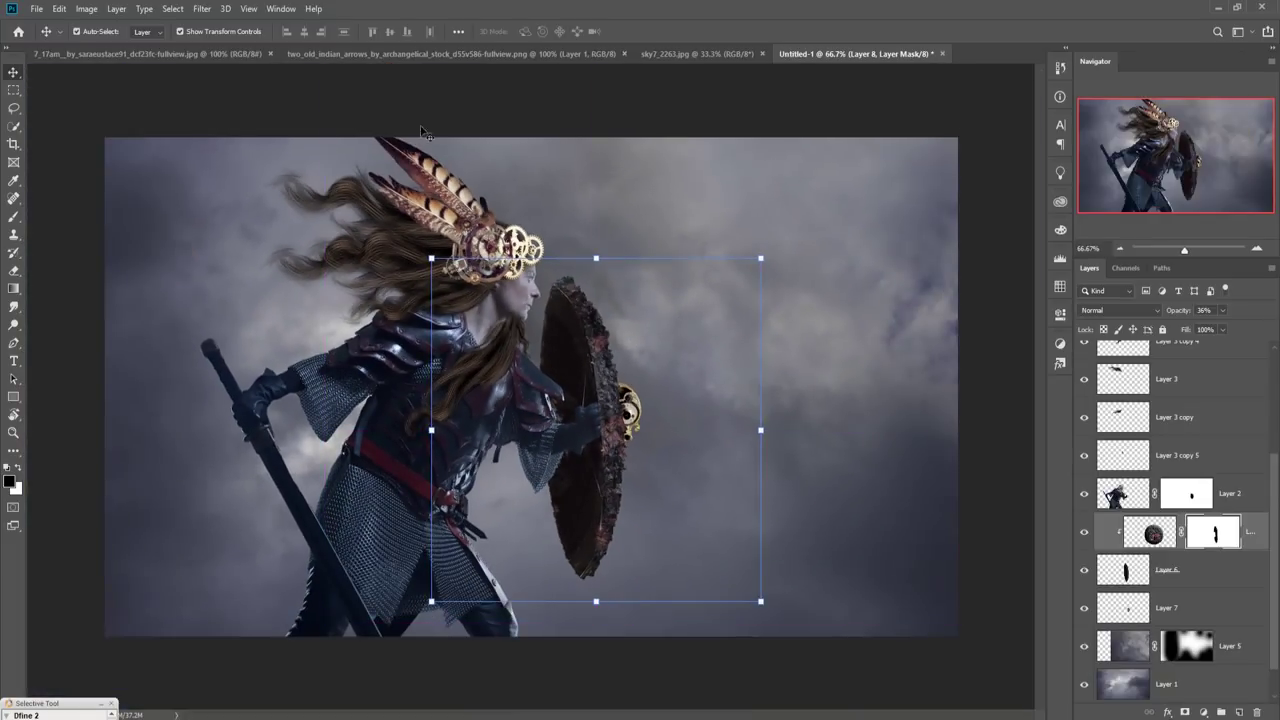
# Lasso the lower arrow in the two_old_indian_arrows document, copy it into Untitled-1 above Layer 8, and return to Untitled-1
pyautogui.click(393, 54)
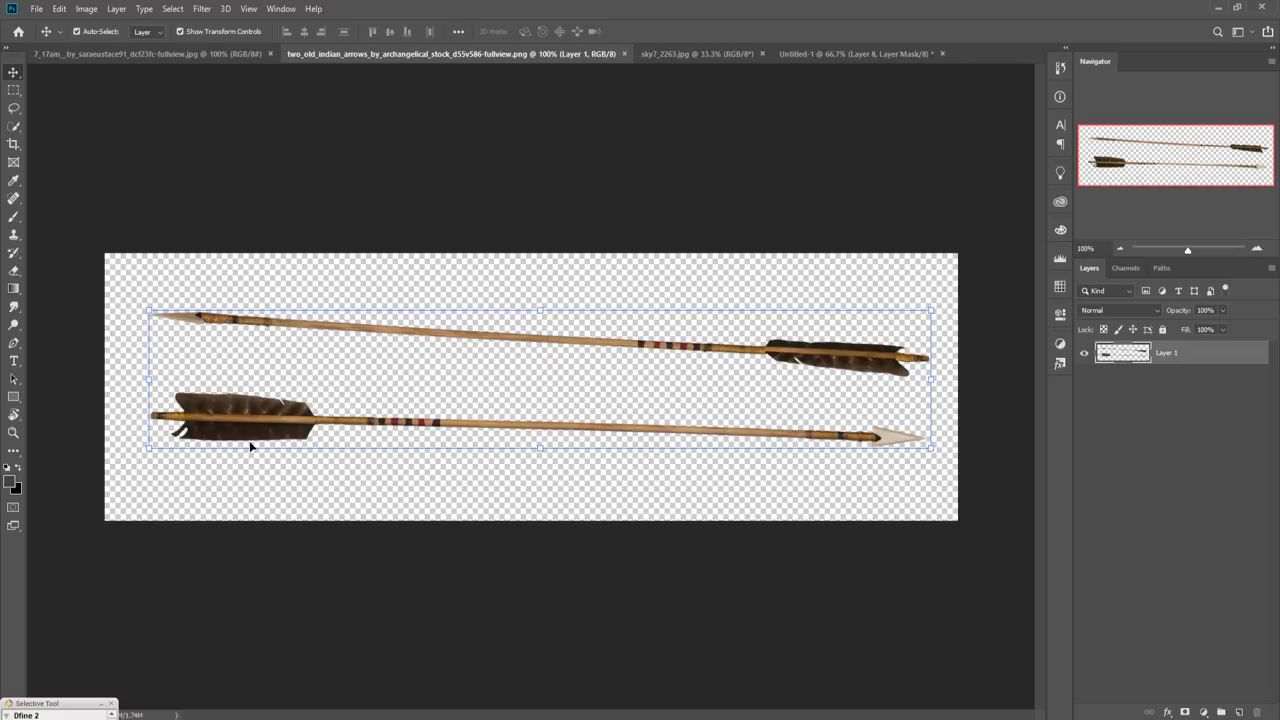
pyautogui.click(14, 108)
pyautogui.moveTo(150, 367)
pyautogui.mouseDown()
pyautogui.moveTo(879, 406)
pyautogui.moveTo(931, 439)
pyautogui.moveTo(924, 463)
pyautogui.moveTo(824, 470)
pyautogui.moveTo(180, 454)
pyautogui.moveTo(137, 440)
pyautogui.moveTo(123, 390)
pyautogui.moveTo(150, 368)
pyautogui.mouseUp()
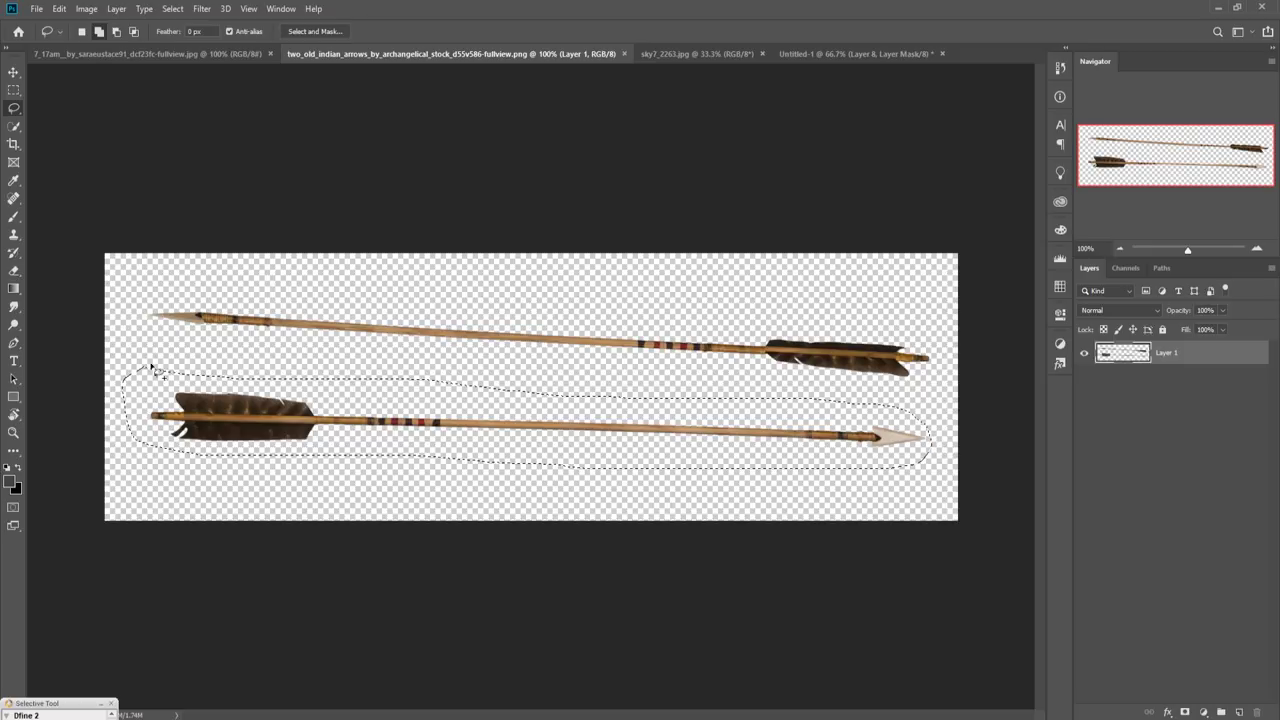
pyautogui.click(14, 72)
pyautogui.moveTo(457, 54); pyautogui.dragTo(721, 82)
pyautogui.moveTo(948, 261); pyautogui.dragTo(440, 326)
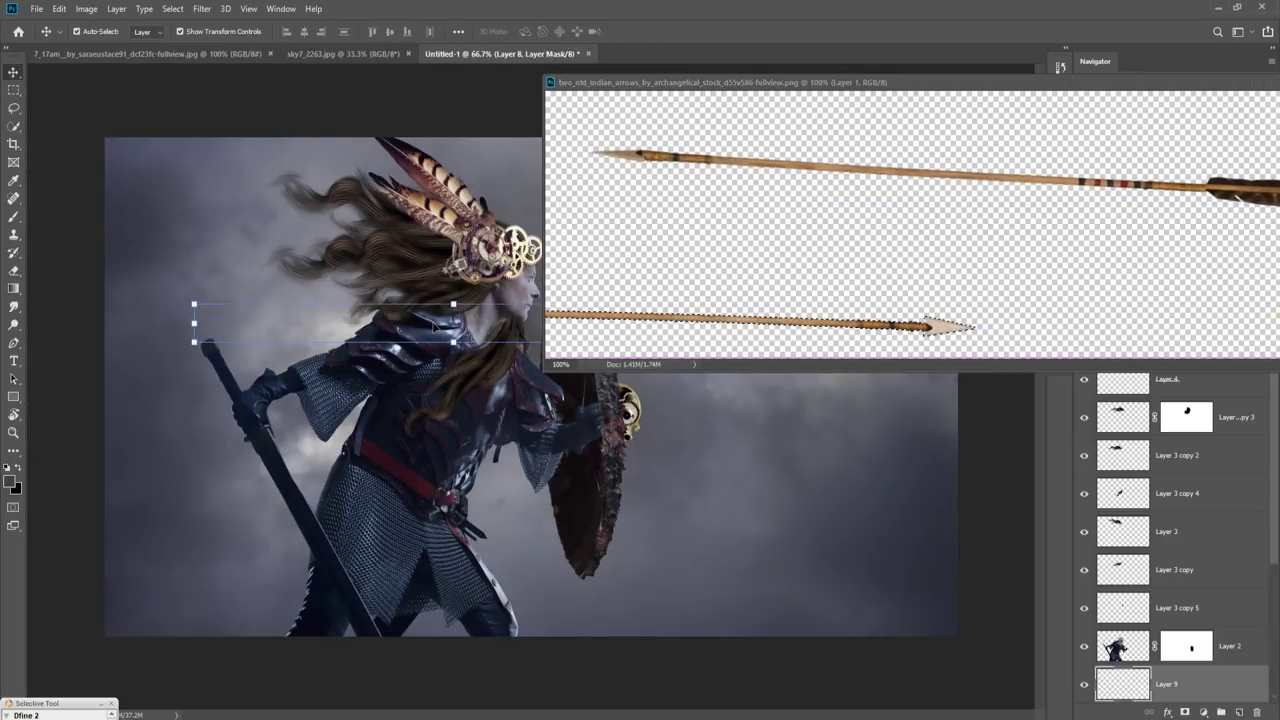
pyautogui.moveTo(1237, 80); pyautogui.dragTo(926, 148)
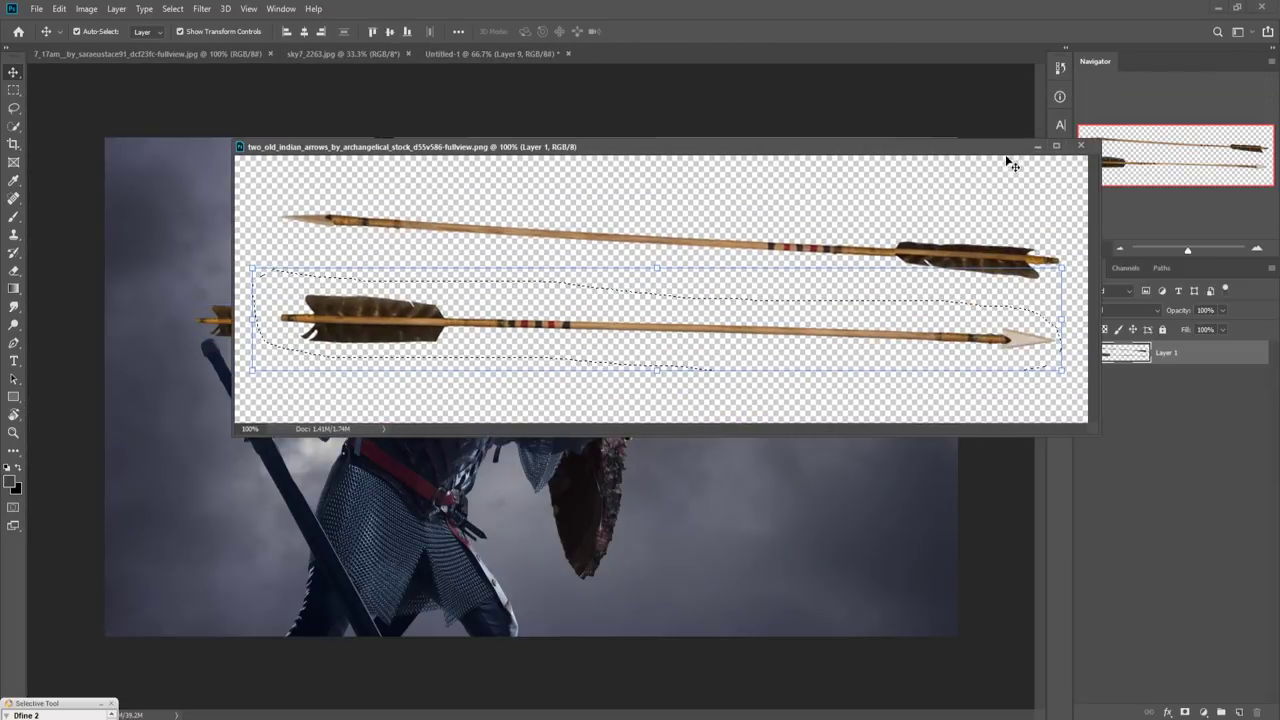
pyautogui.click(490, 54)
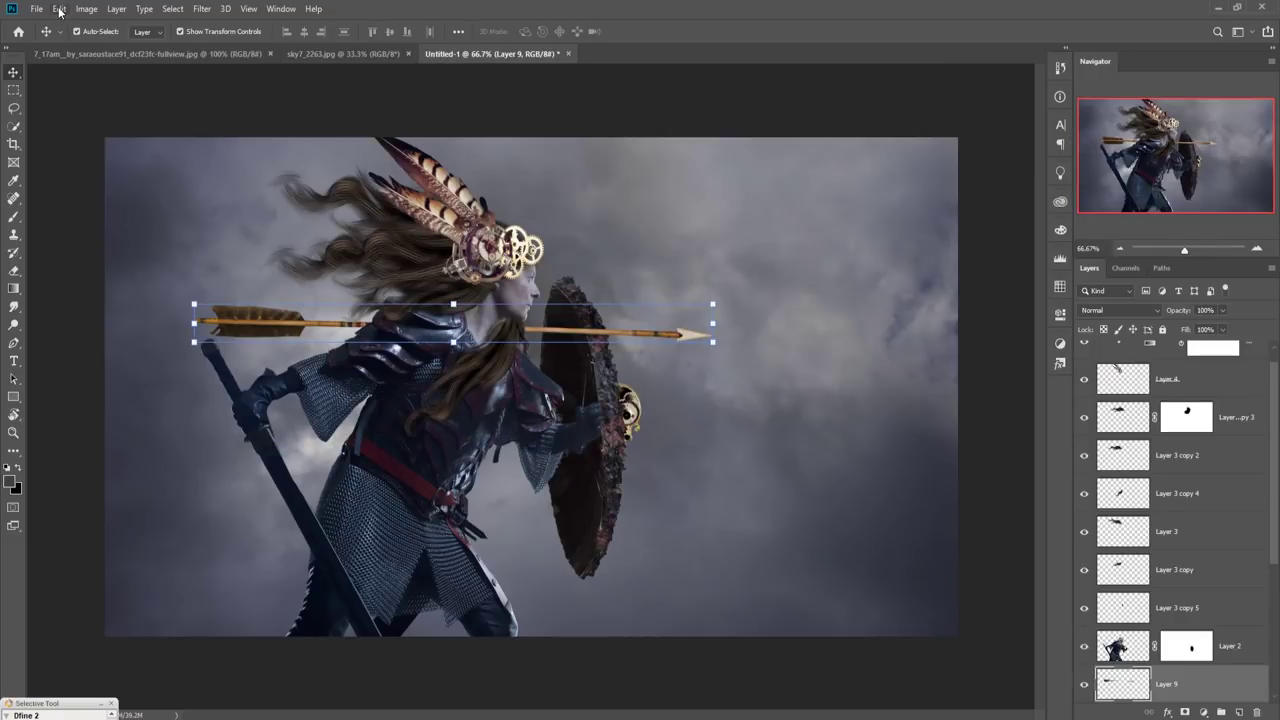
# Flip the arrow on Layer 9 horizontally and move the layer below Layer 7
pyautogui.click(60, 9)
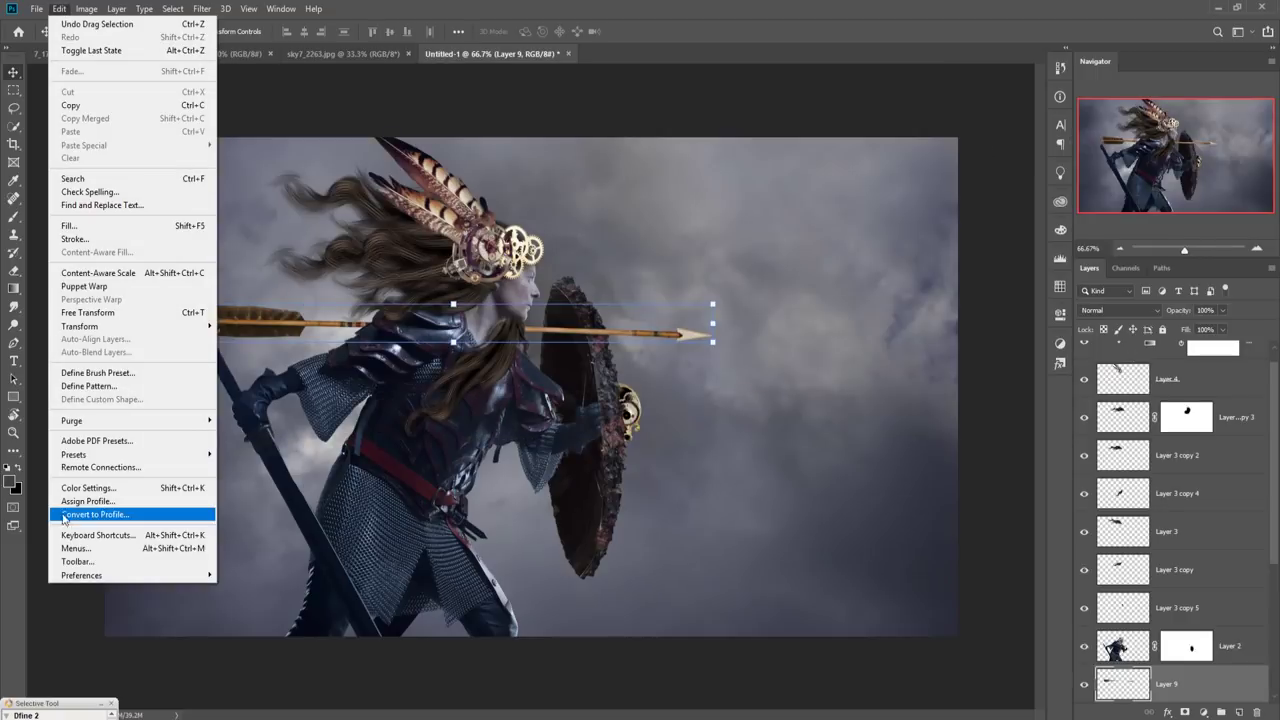
pyautogui.moveTo(88, 334)
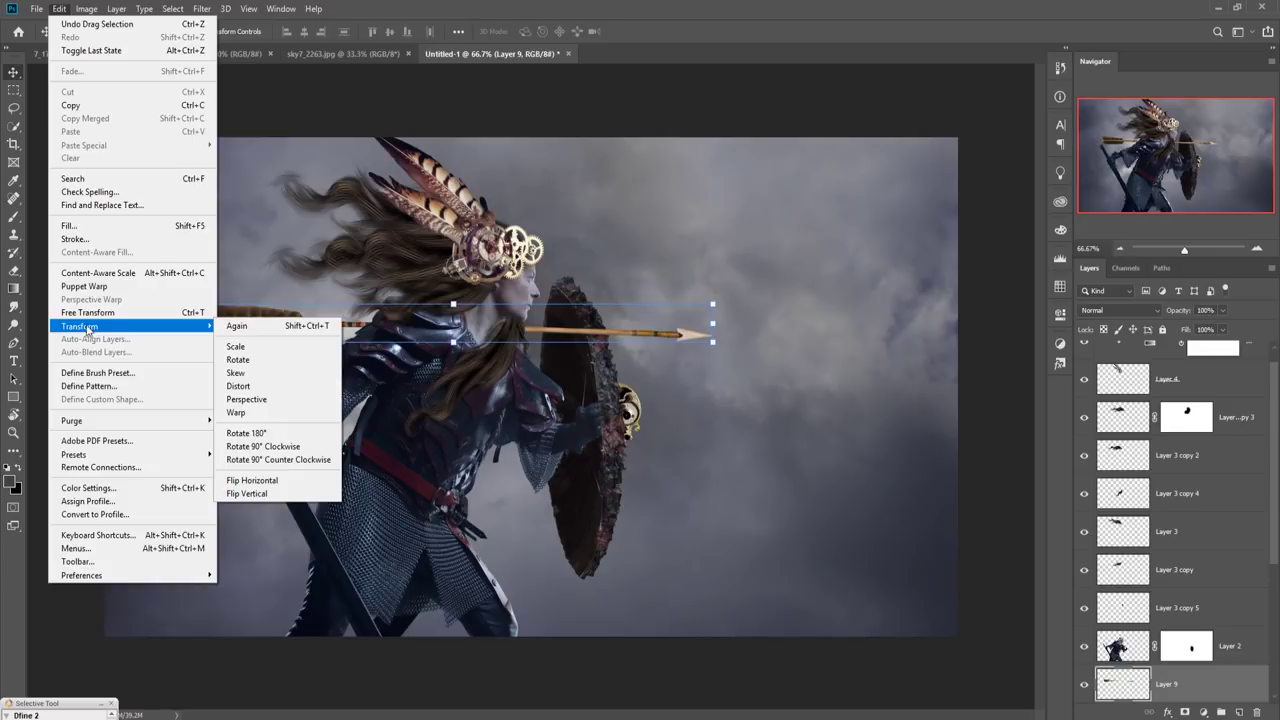
pyautogui.click(253, 481)
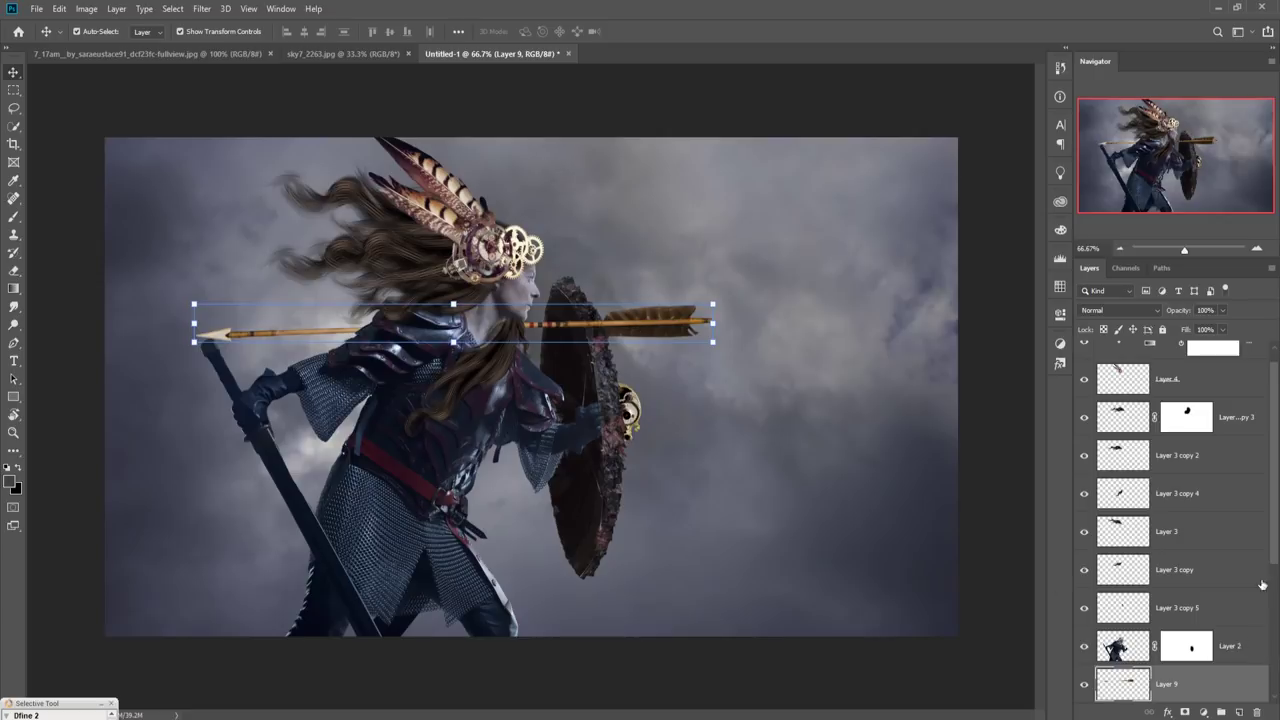
pyautogui.moveTo(1276, 527); pyautogui.dragTo(1258, 611)
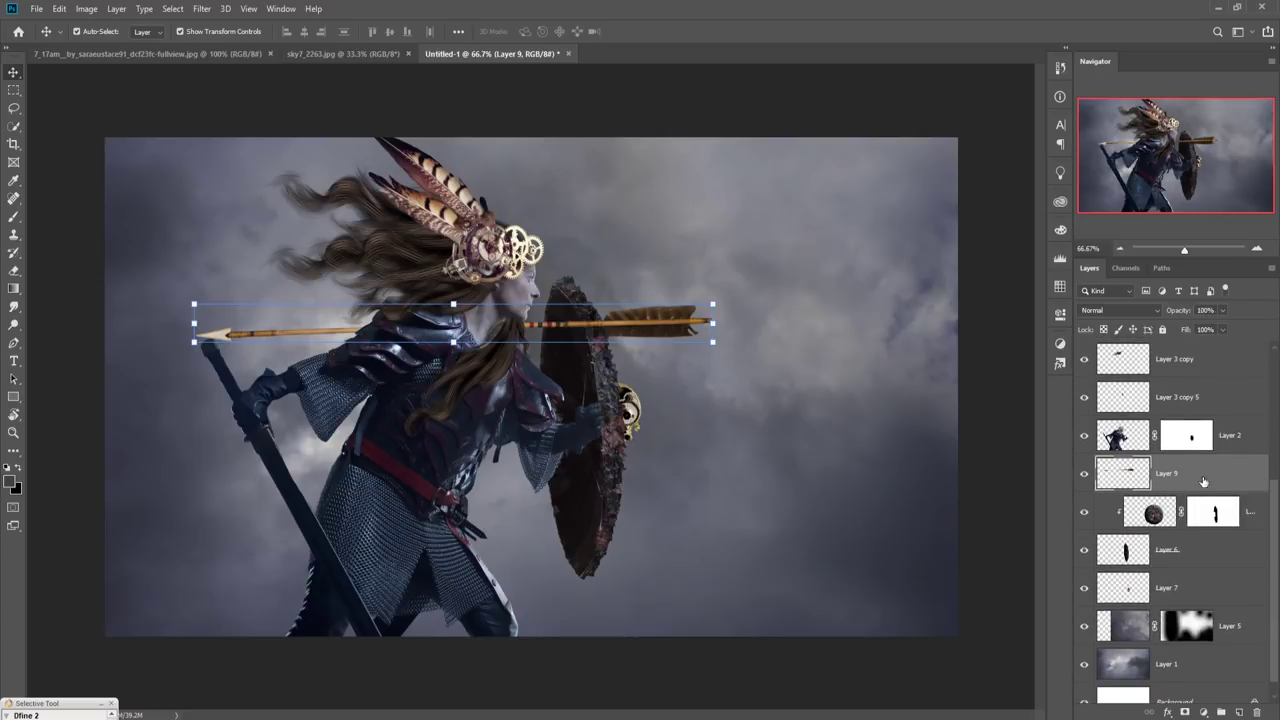
pyautogui.moveTo(1204, 481); pyautogui.dragTo(1207, 610)
# Scale the arrow to 45.76%, rotate it 2.38° and place it behind the woman's hair with its tip pointing away from her
pyautogui.moveTo(678, 323); pyautogui.dragTo(850, 407)
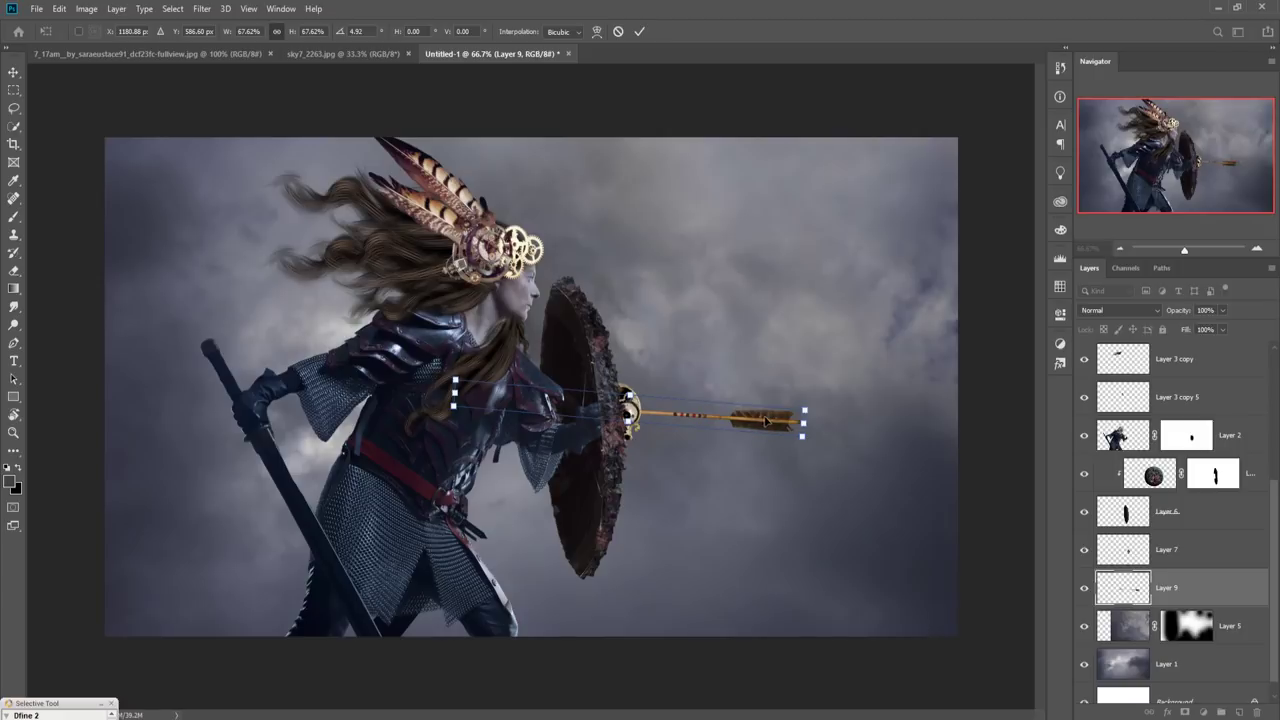
pyautogui.moveTo(765, 421); pyautogui.dragTo(838, 219)
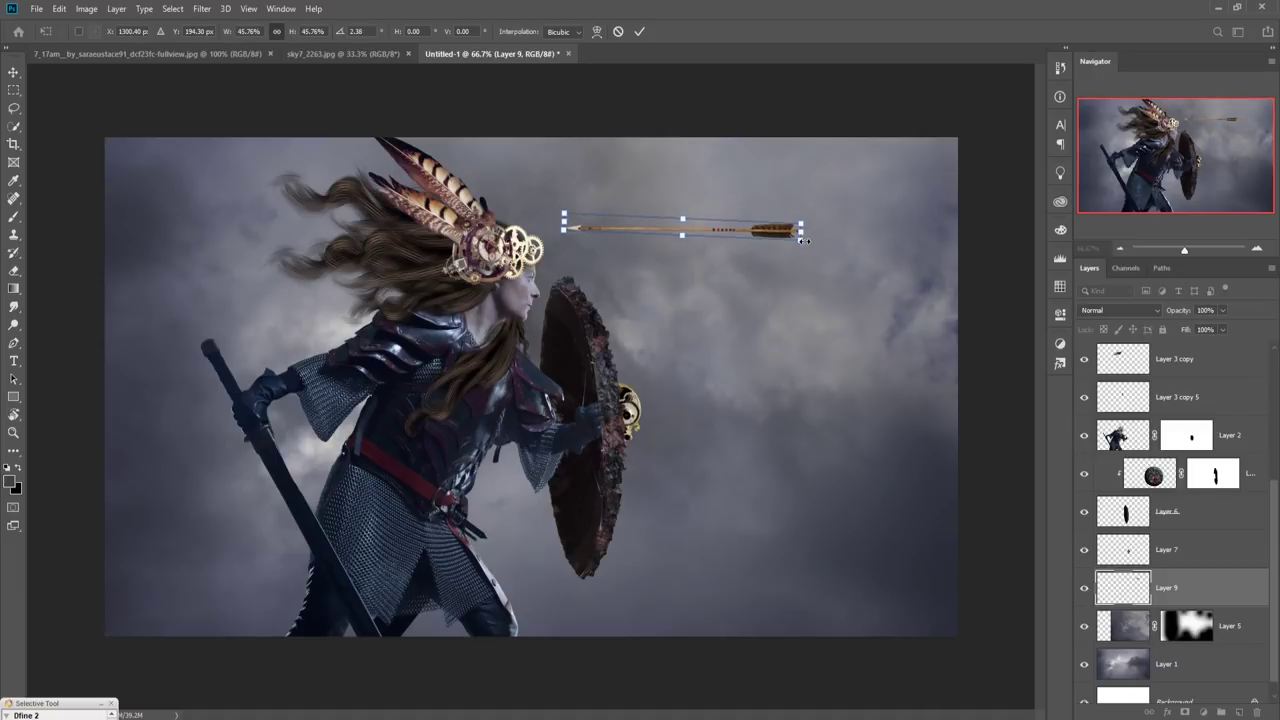
pyautogui.moveTo(745, 237); pyautogui.dragTo(407, 297)
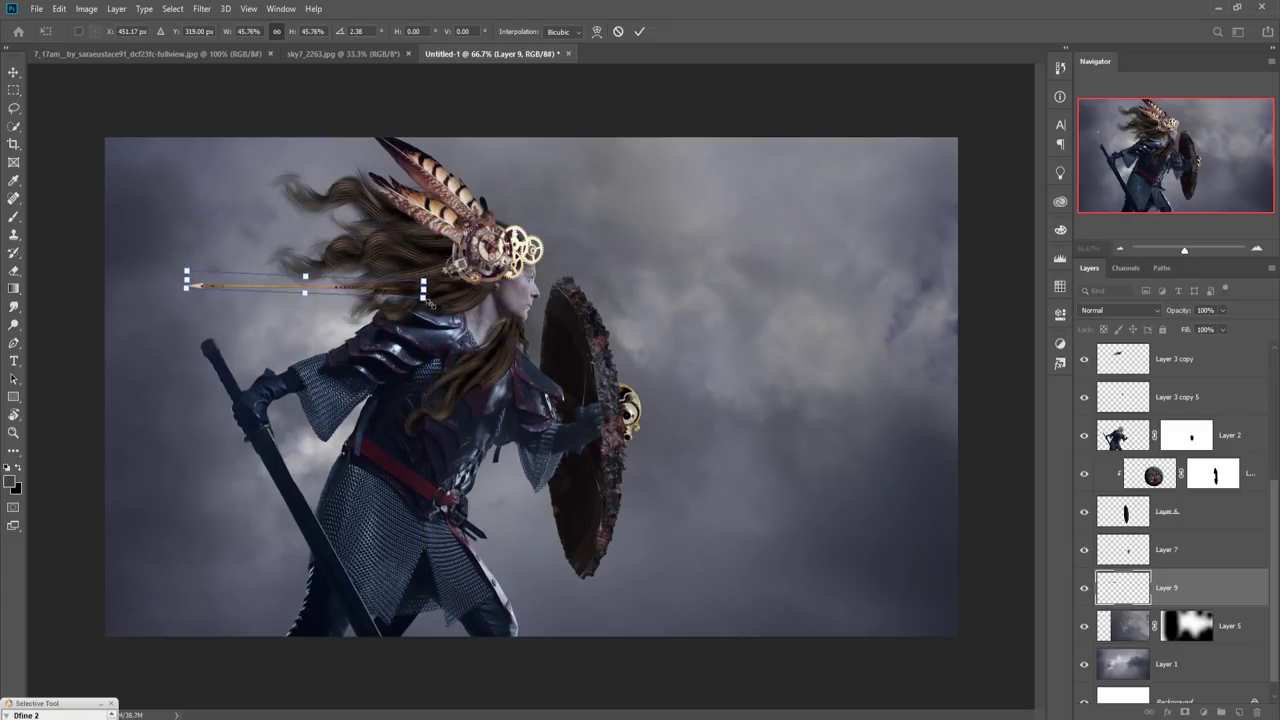
pyautogui.click(637, 32)
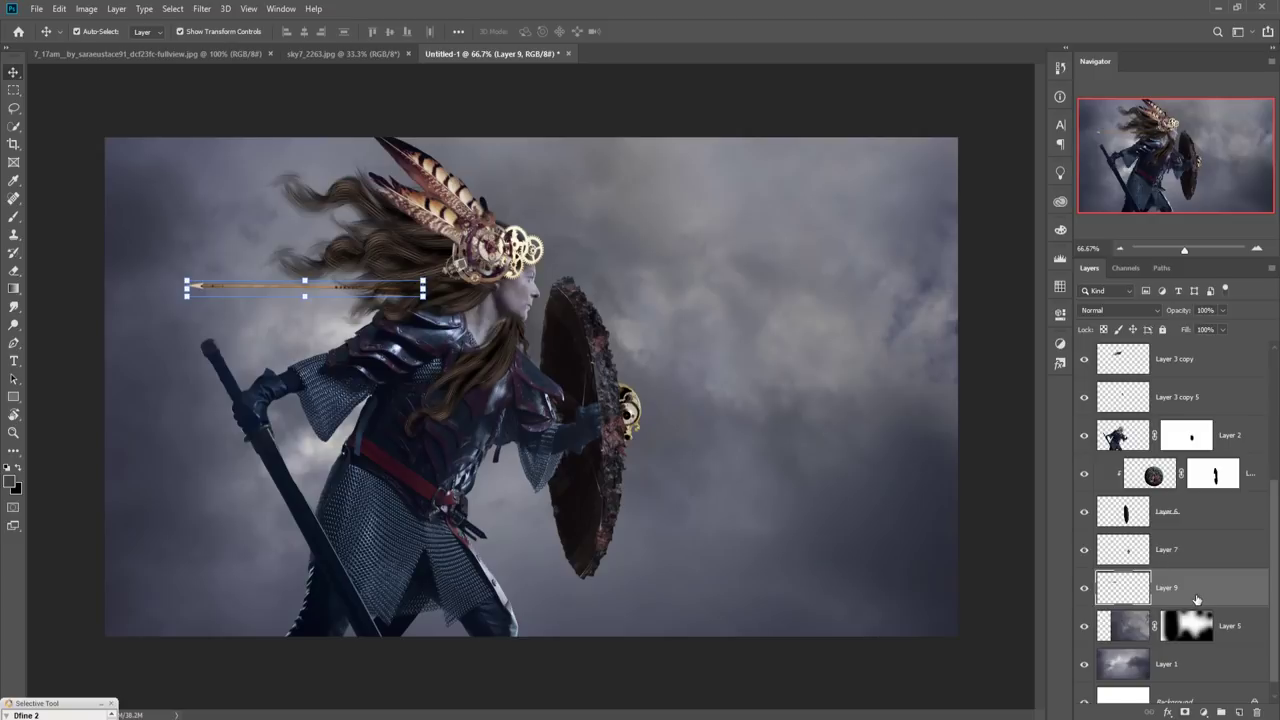
pyautogui.rightClick(1190, 596)
pyautogui.click(1139, 80)
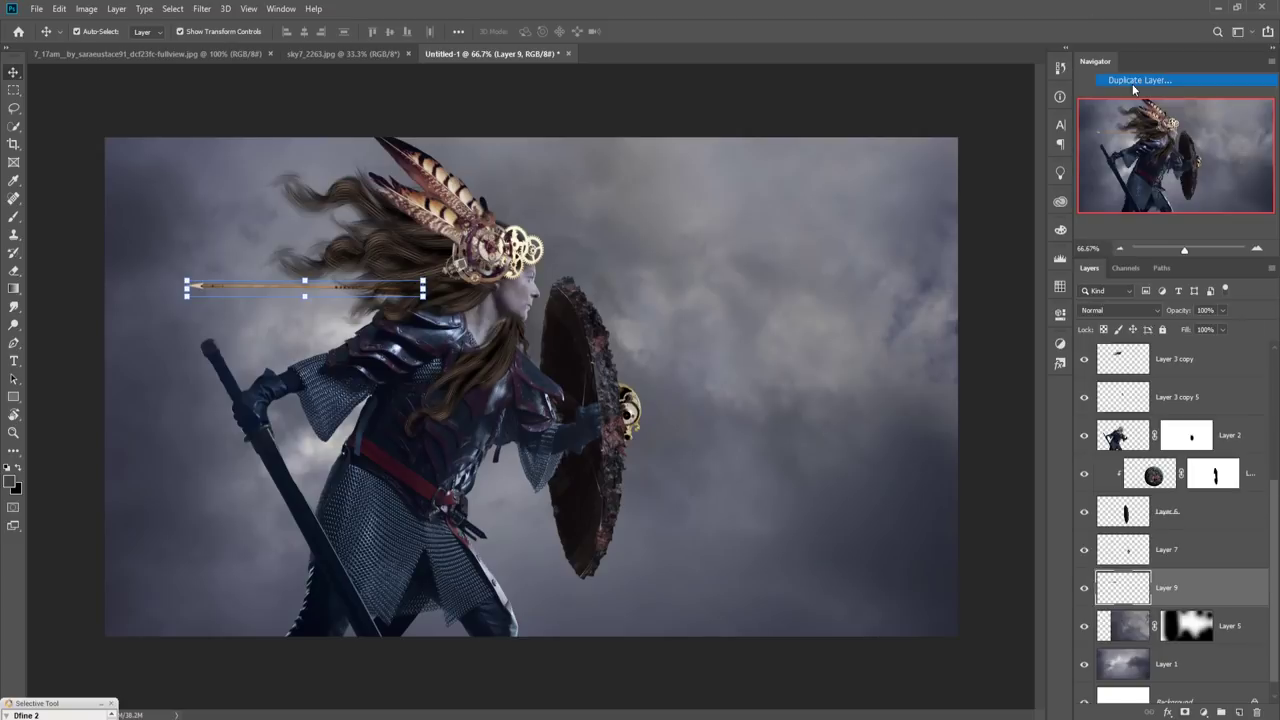
pyautogui.click(770, 181)
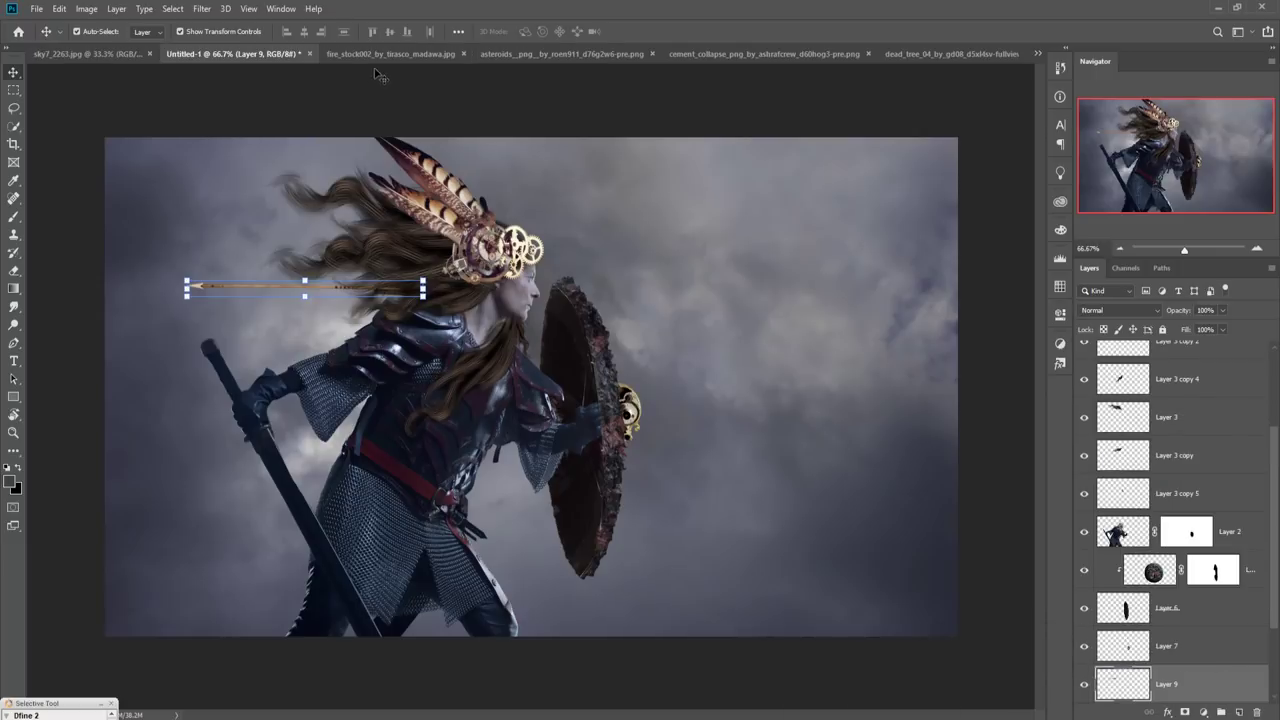
# Open the fire_stock002 document, copy the flames into Untitled-1 above Layer 9, and minimise the fire document
pyautogui.click(378, 54)
pyautogui.moveTo(379, 53); pyautogui.dragTo(545, 103)
pyautogui.moveTo(575, 415); pyautogui.dragTo(310, 265)
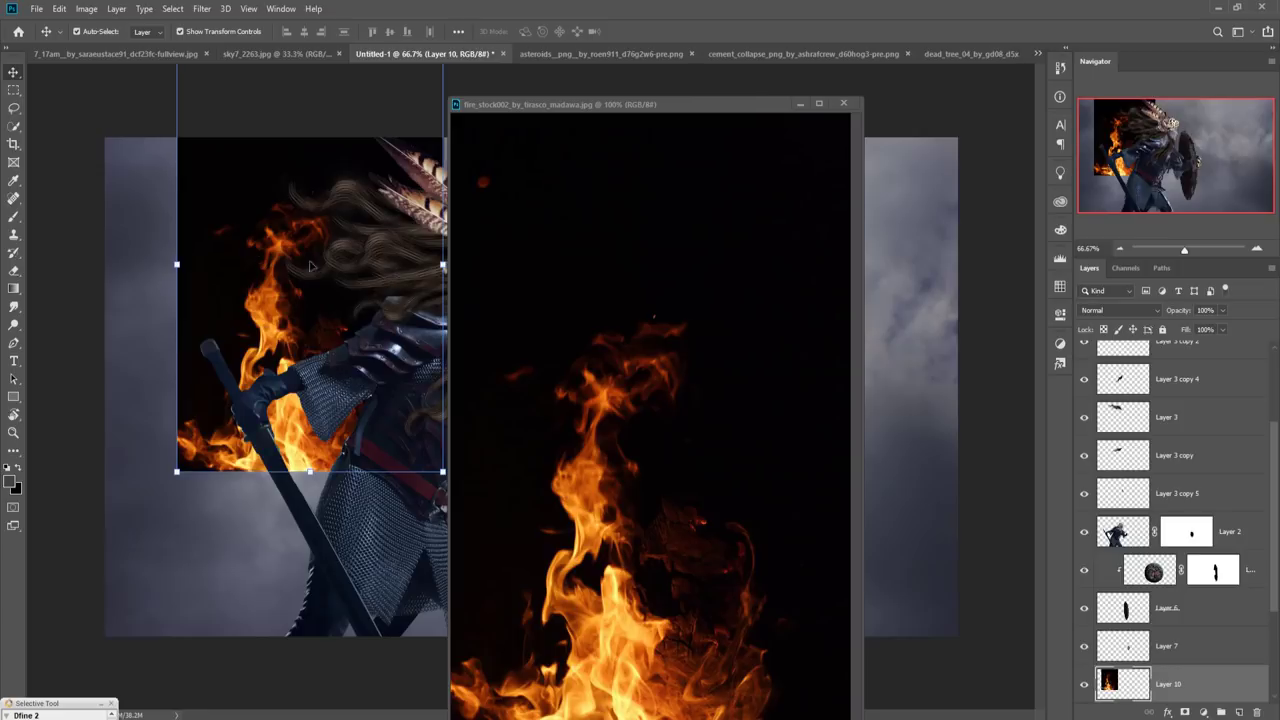
pyautogui.click(800, 104)
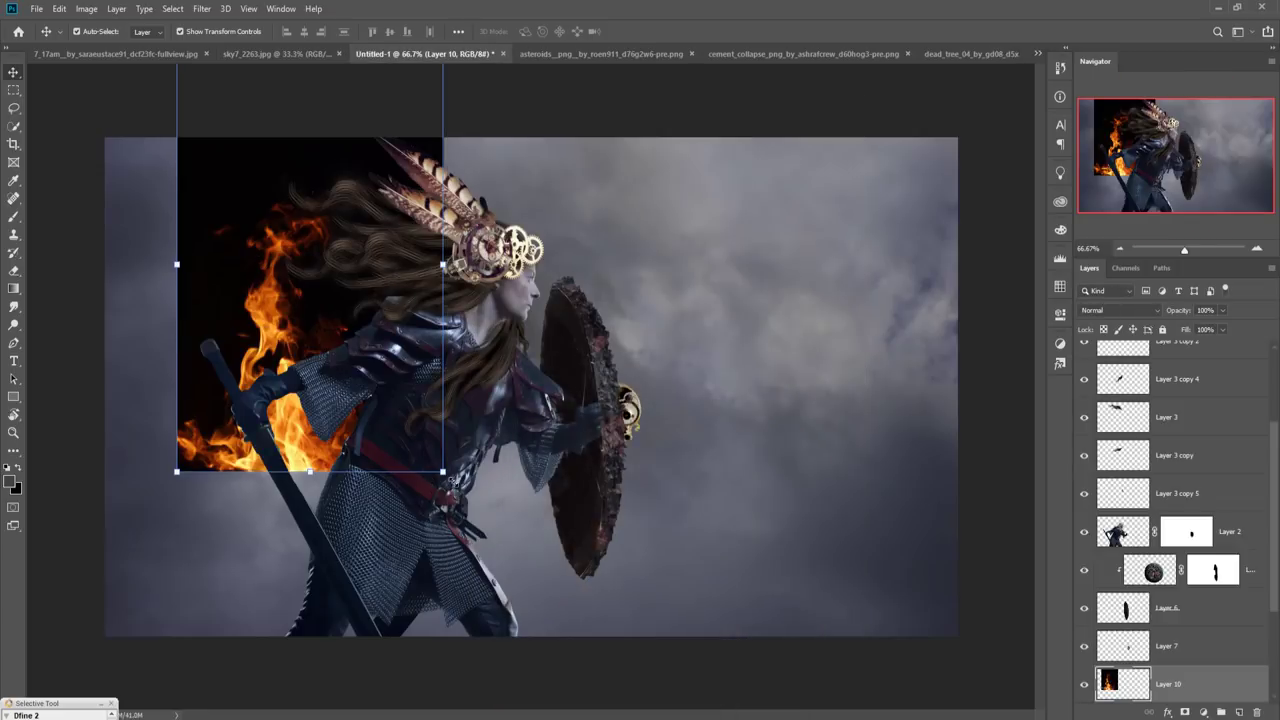
# Scale the fire image to 24.45%, rotate it 68.33° and position it over the arrow's tip
pyautogui.moveTo(452, 480); pyautogui.dragTo(233, 288)
pyautogui.moveTo(251, 151); pyautogui.dragTo(286, 262)
pyautogui.moveTo(205, 264); pyautogui.dragTo(311, 282)
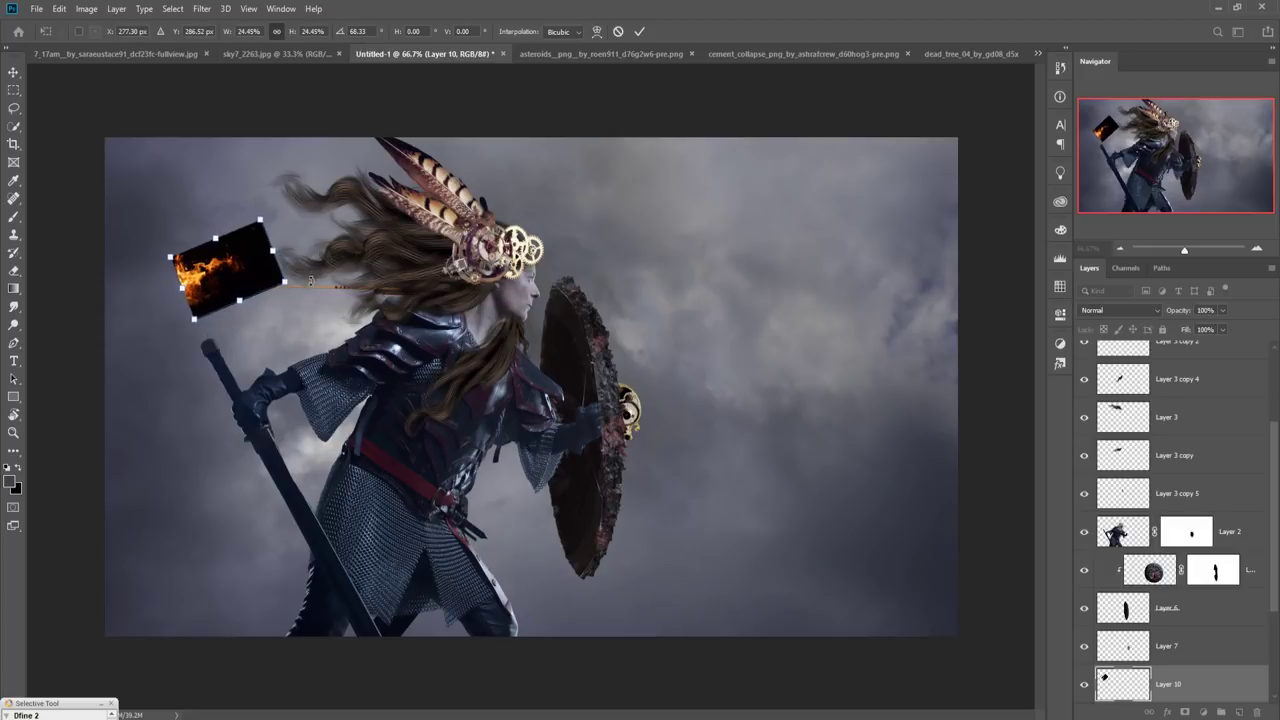
pyautogui.moveTo(222, 267); pyautogui.dragTo(230, 276)
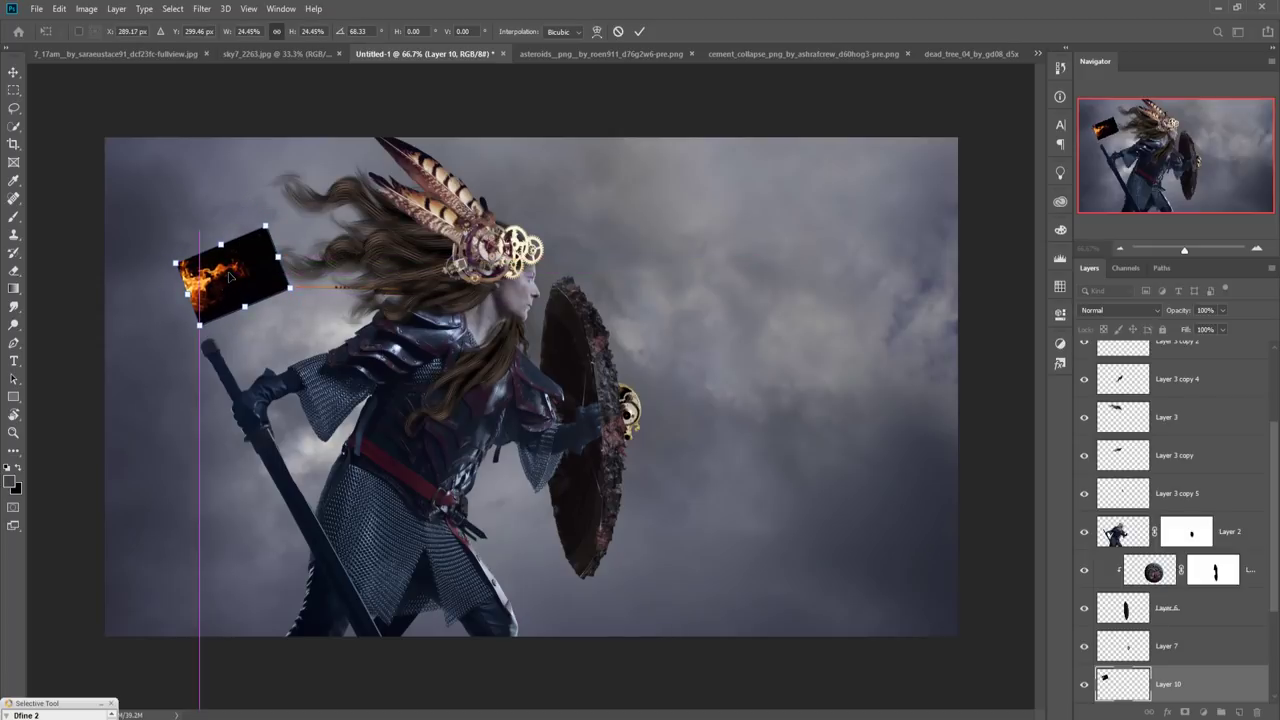
pyautogui.click(639, 31)
# Set the blend mode of the fire on Layer 10 to Screen and add a layer mask
pyautogui.click(1140, 312)
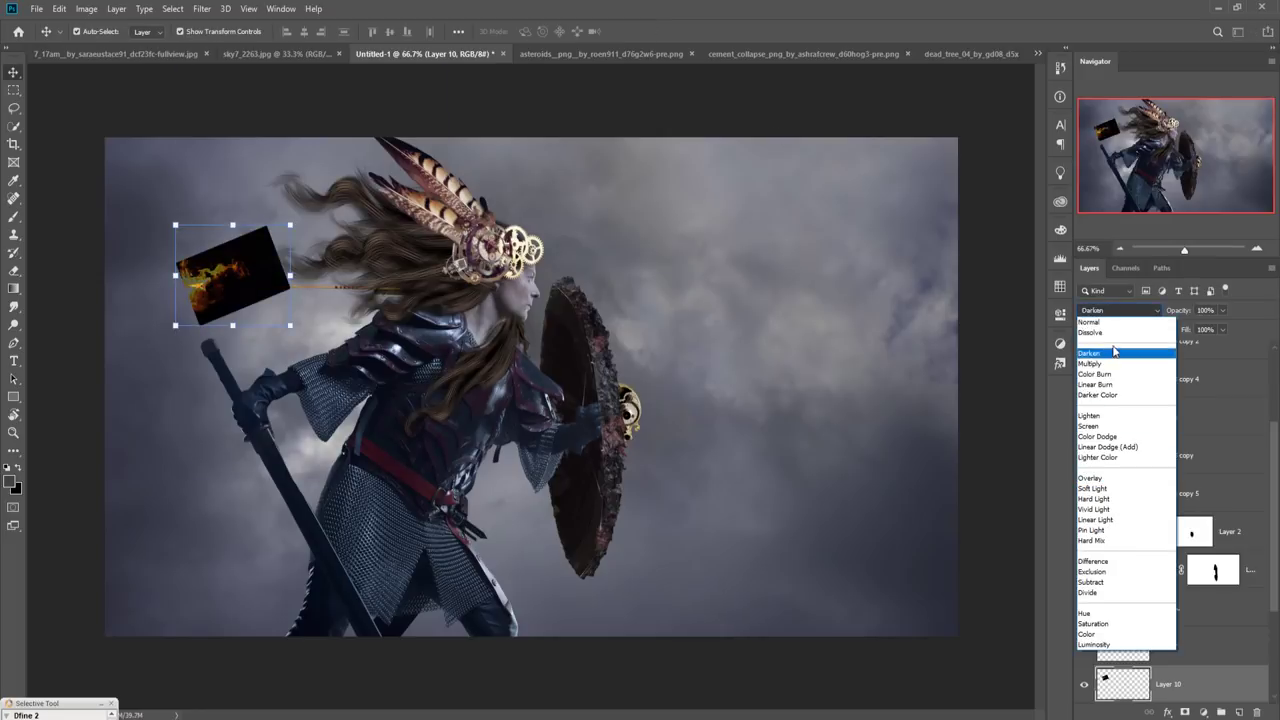
pyautogui.click(1104, 427)
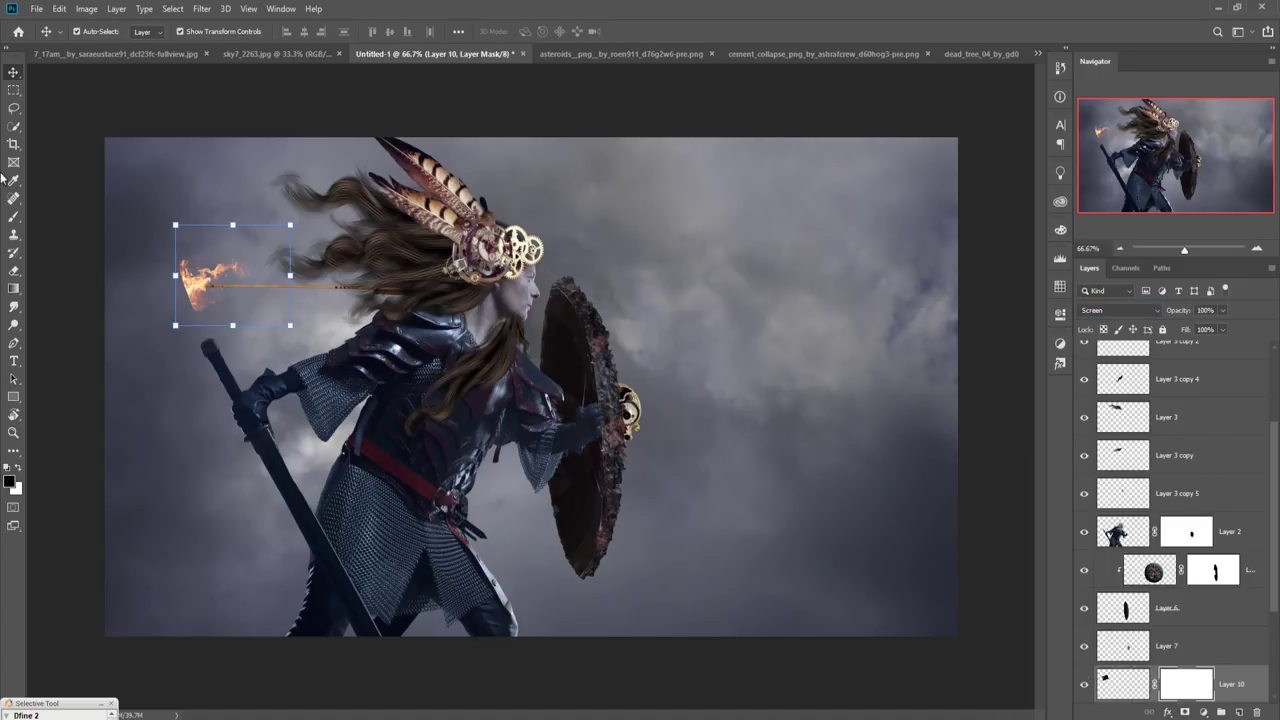
# Paint black on Layer 10's mask to soften the flame's hard outer edge, finishing with the brush opacity at 11%
pyautogui.click(13, 216)
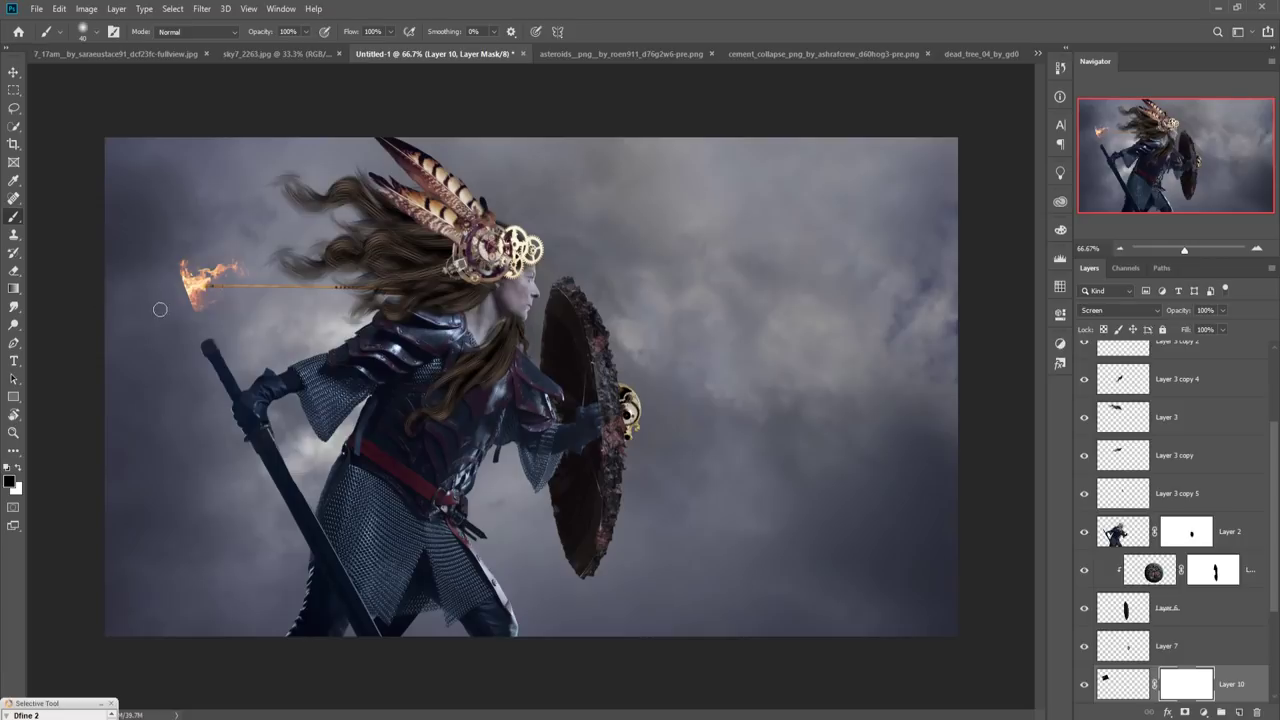
pyautogui.moveTo(197, 313); pyautogui.dragTo(178, 285)
pyautogui.click(304, 38)
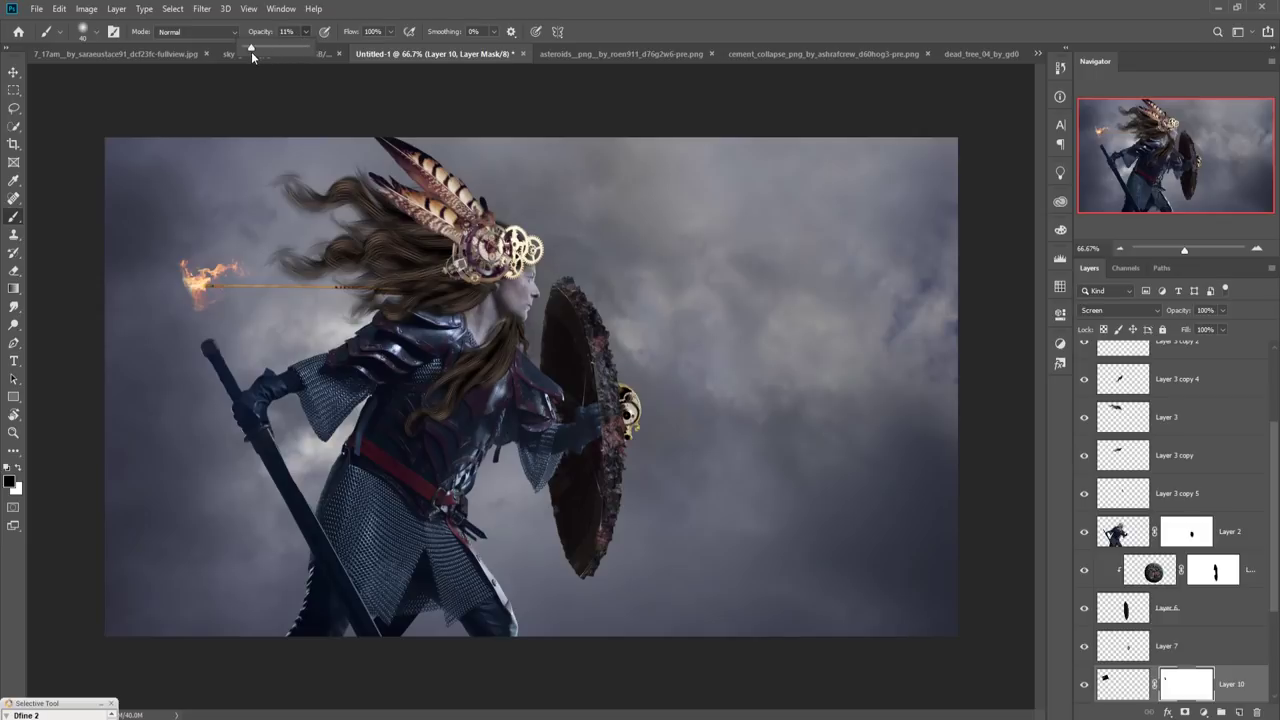
pyautogui.click(192, 288)
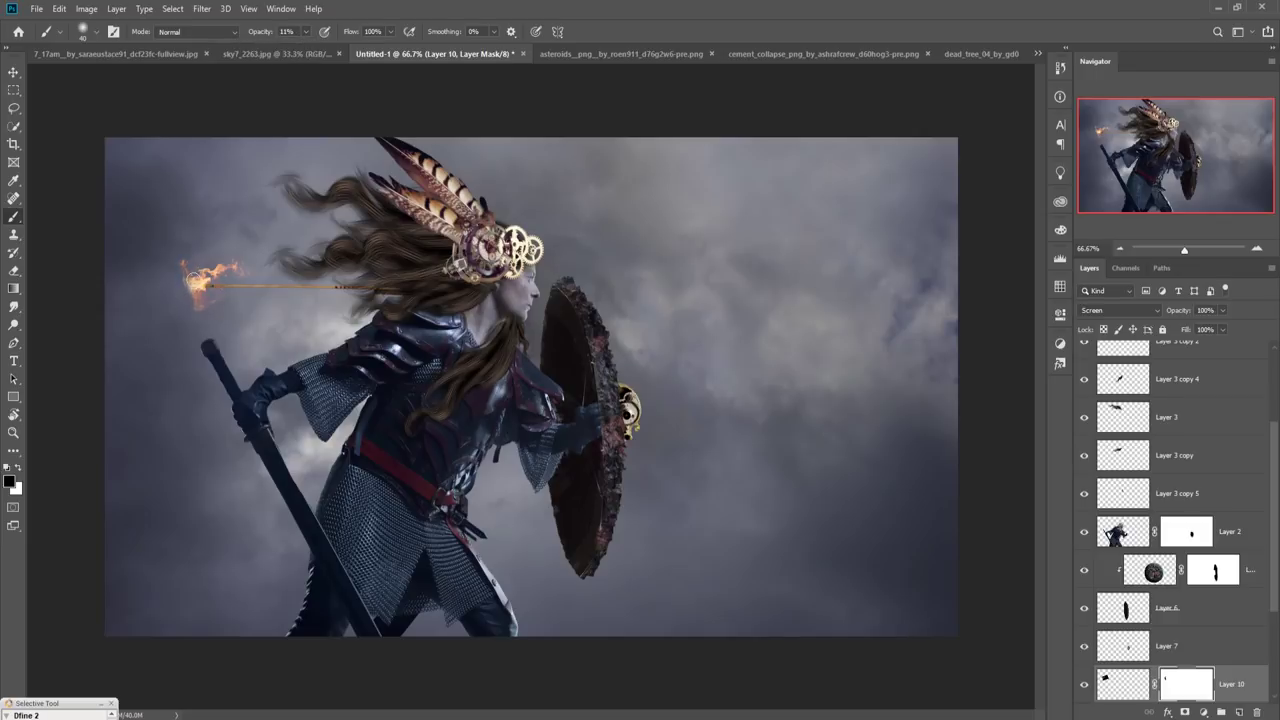
# Raise the brush opacity to 25% and paint Layer 10's mask around the flame to fade its remaining outer edge
pyautogui.click(306, 38)
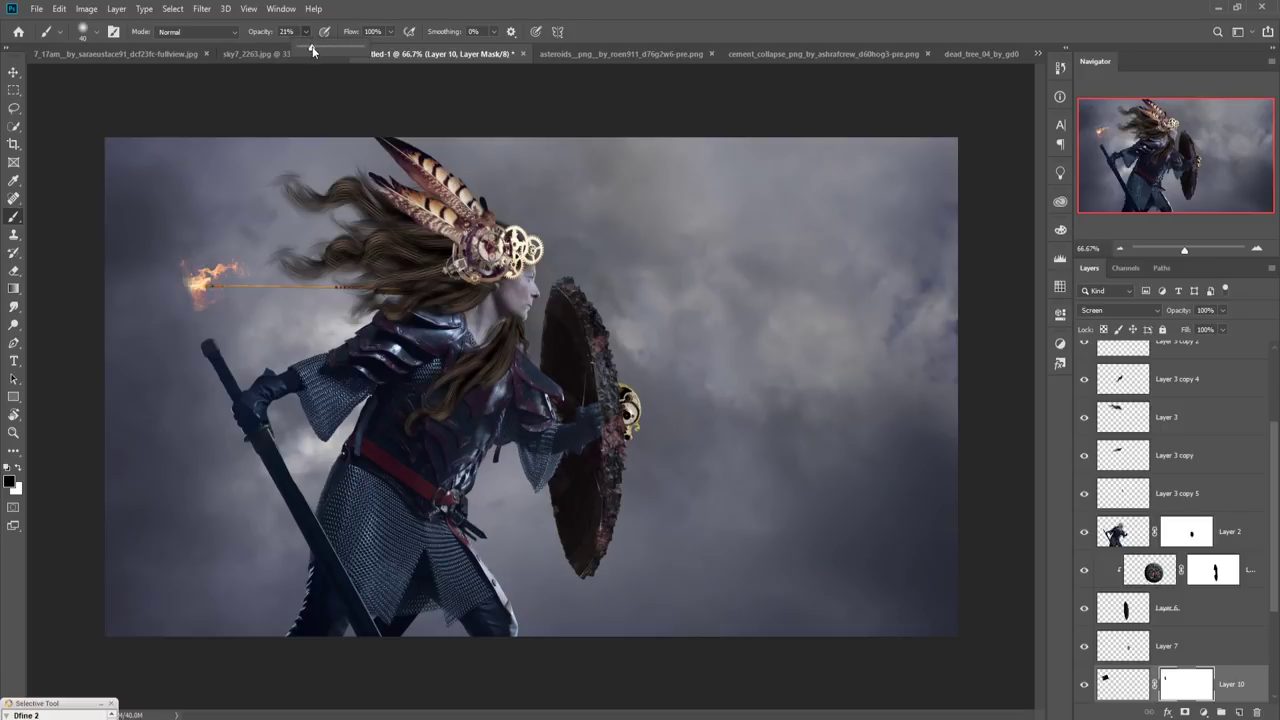
pyautogui.click(192, 290)
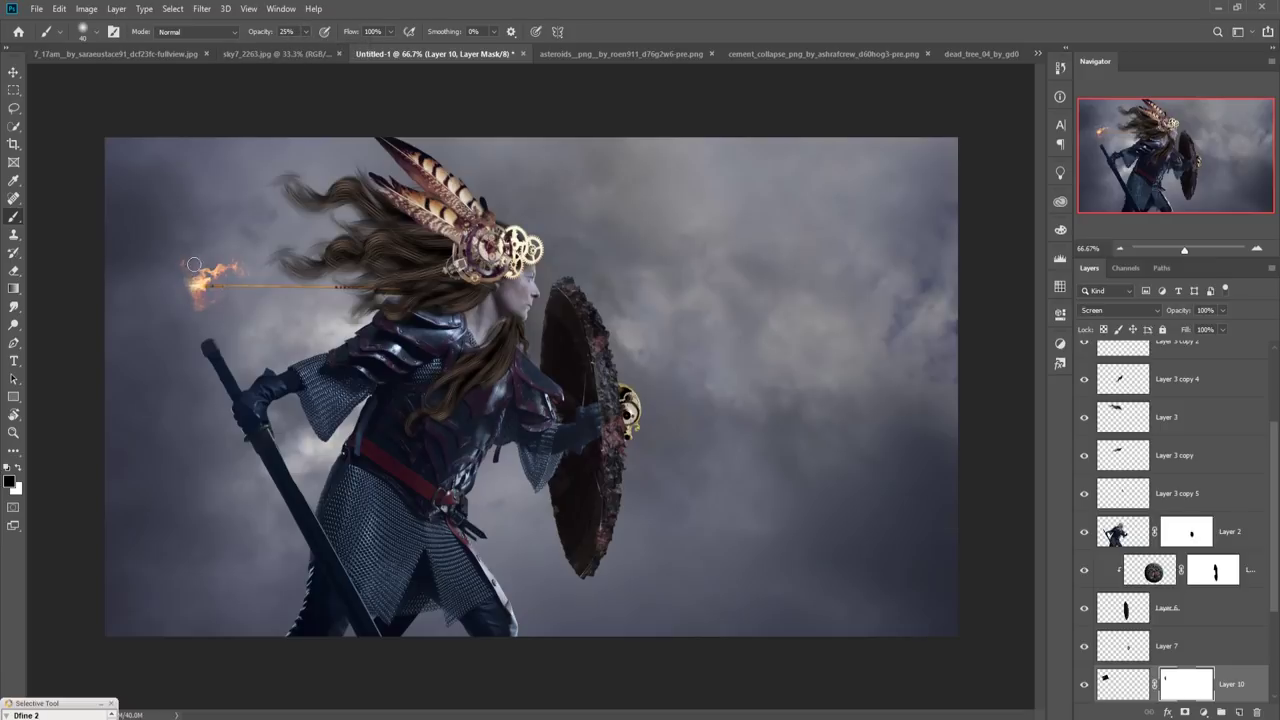
pyautogui.moveTo(184, 314)
pyautogui.mouseDown()
pyautogui.moveTo(204, 310)
pyautogui.moveTo(203, 327)
pyautogui.moveTo(198, 308)
pyautogui.moveTo(218, 318)
pyautogui.mouseUp()
pyautogui.click(14, 73)
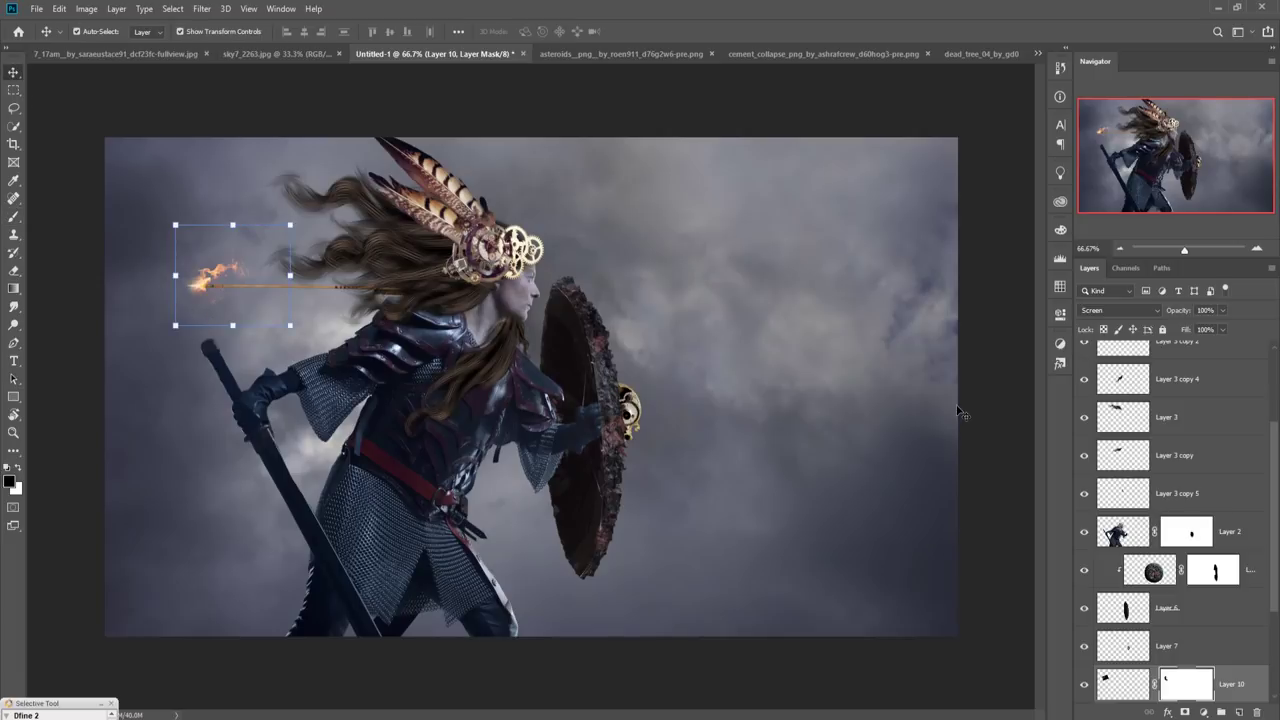
# Try to merge the fire on Layer 10 with the arrow on Layer 9, and undo the merge
pyautogui.scroll(-3, 1163, 617)
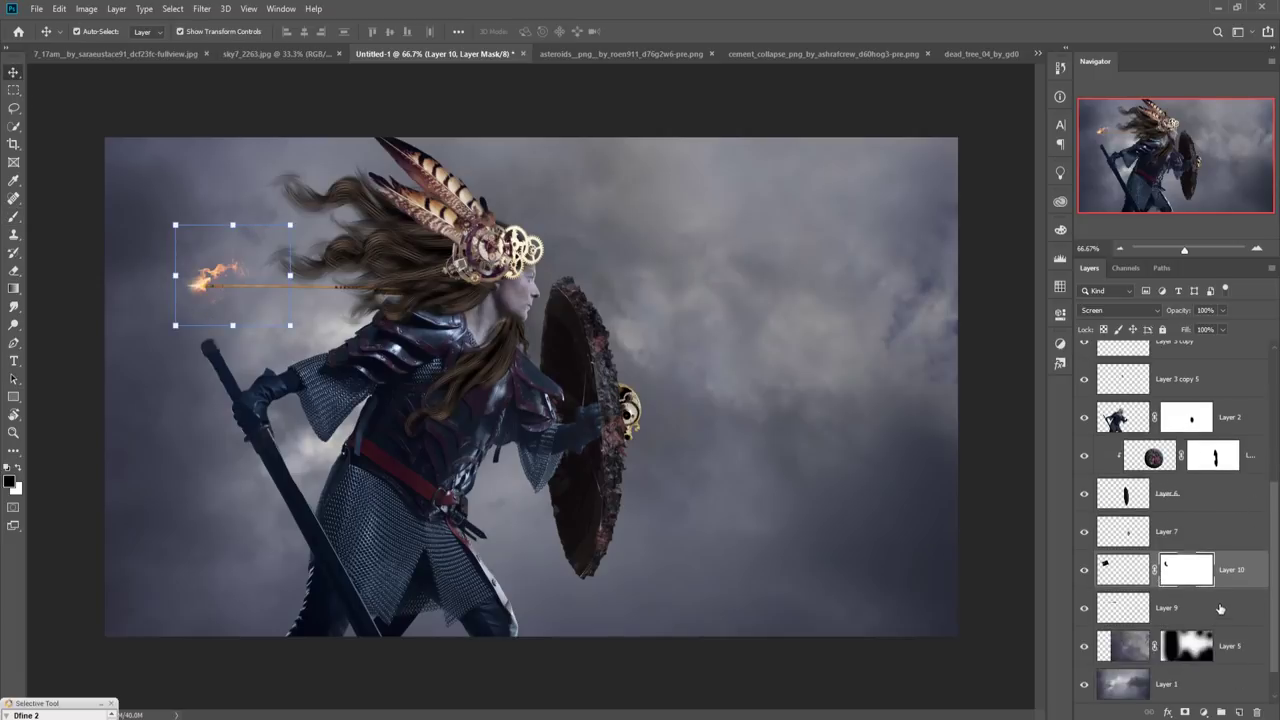
pyautogui.hotkey('ctrl', '2')
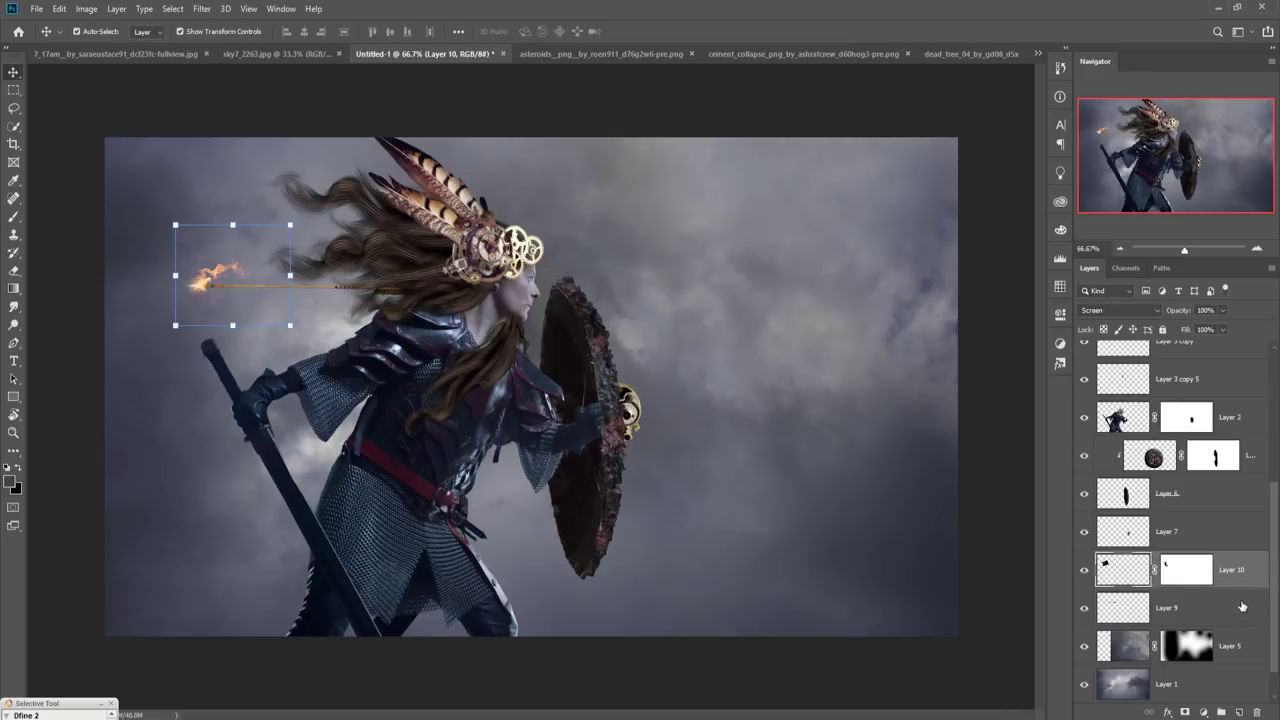
pyautogui.keyDown('shift'); pyautogui.click(1240, 600); pyautogui.keyUp('shift')
pyautogui.rightClick(1240, 600)
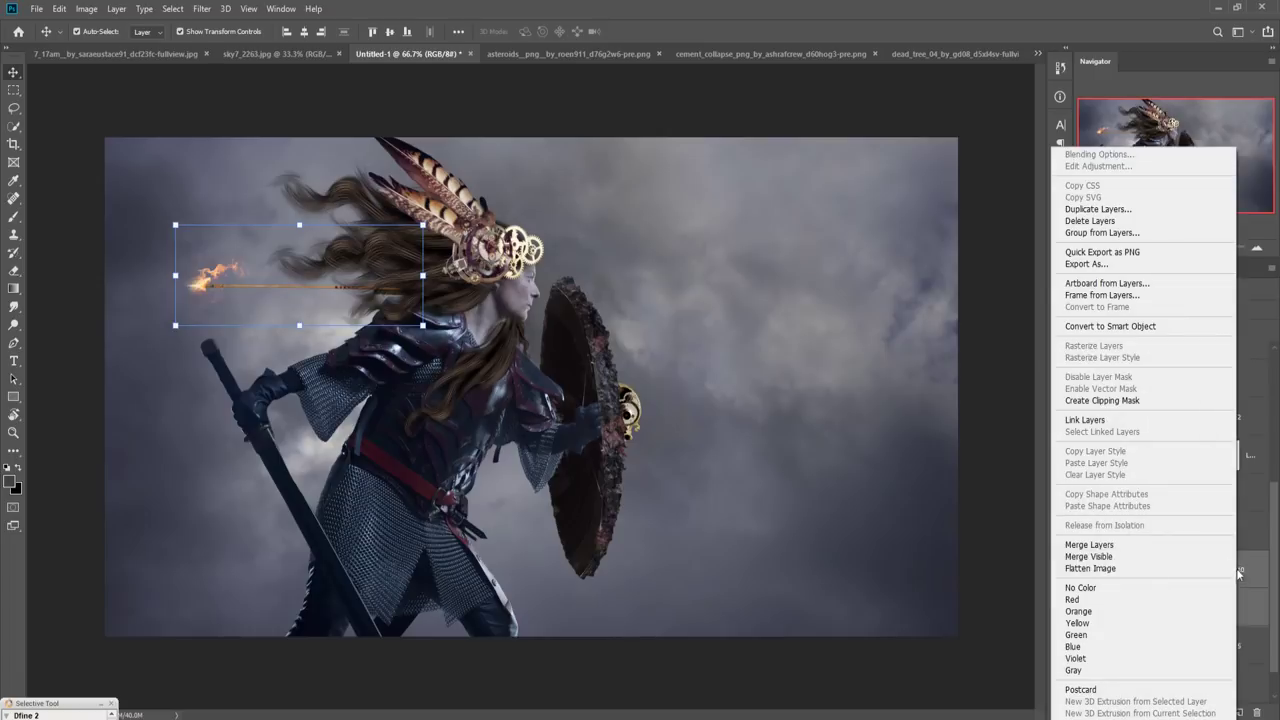
pyautogui.click(1145, 545)
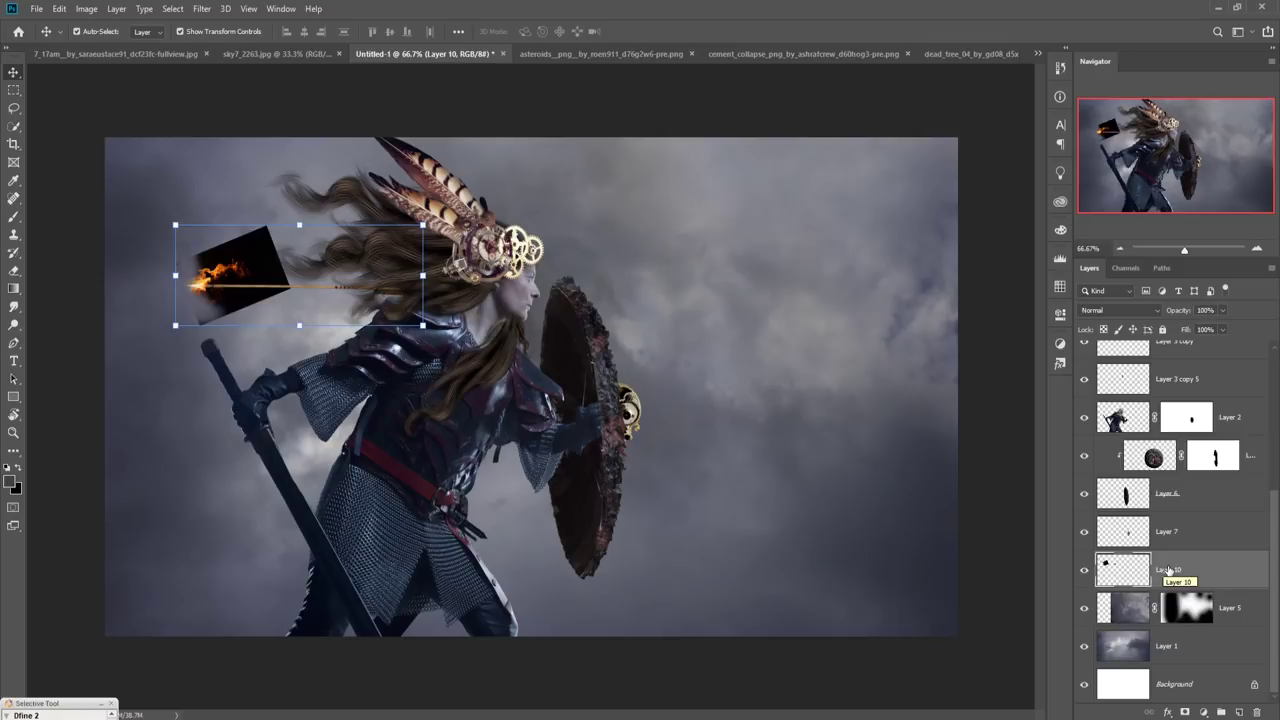
pyautogui.press('F2')
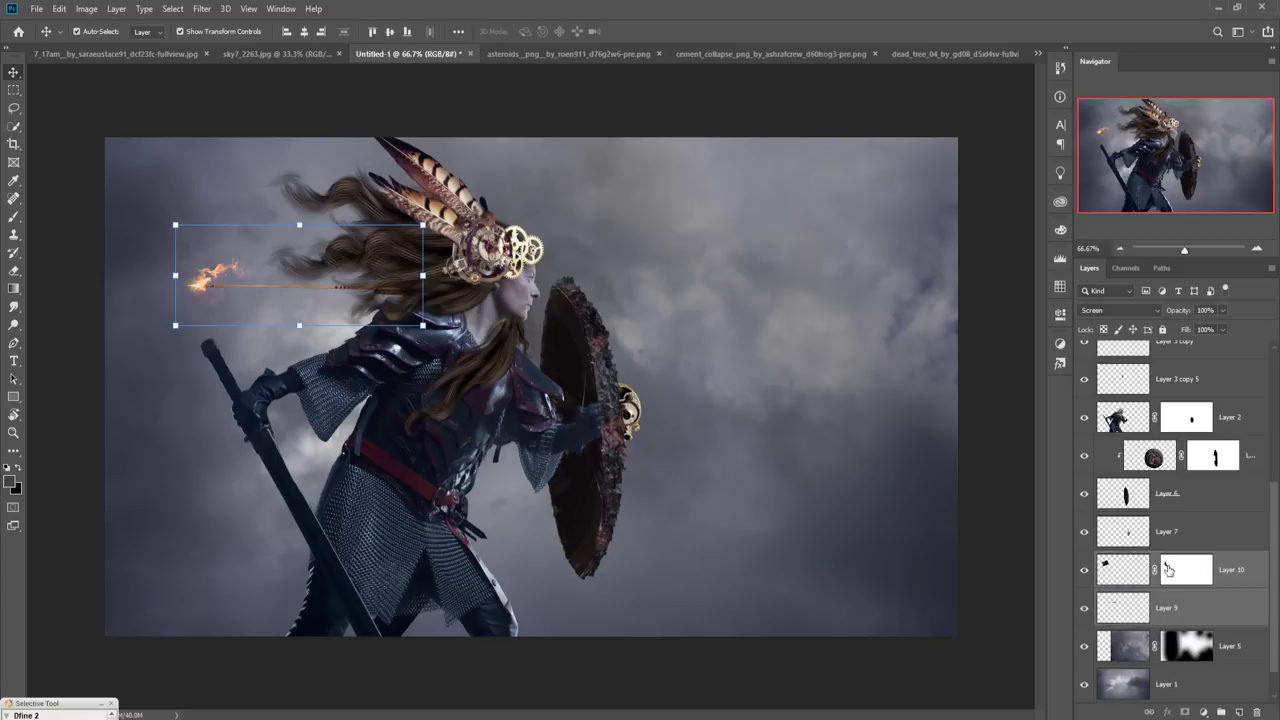
# Duplicate Layer 9 and Layer 10 together and move the copied flaming arrow into the clouds in front of the woman's face
pyautogui.click(1252, 594)
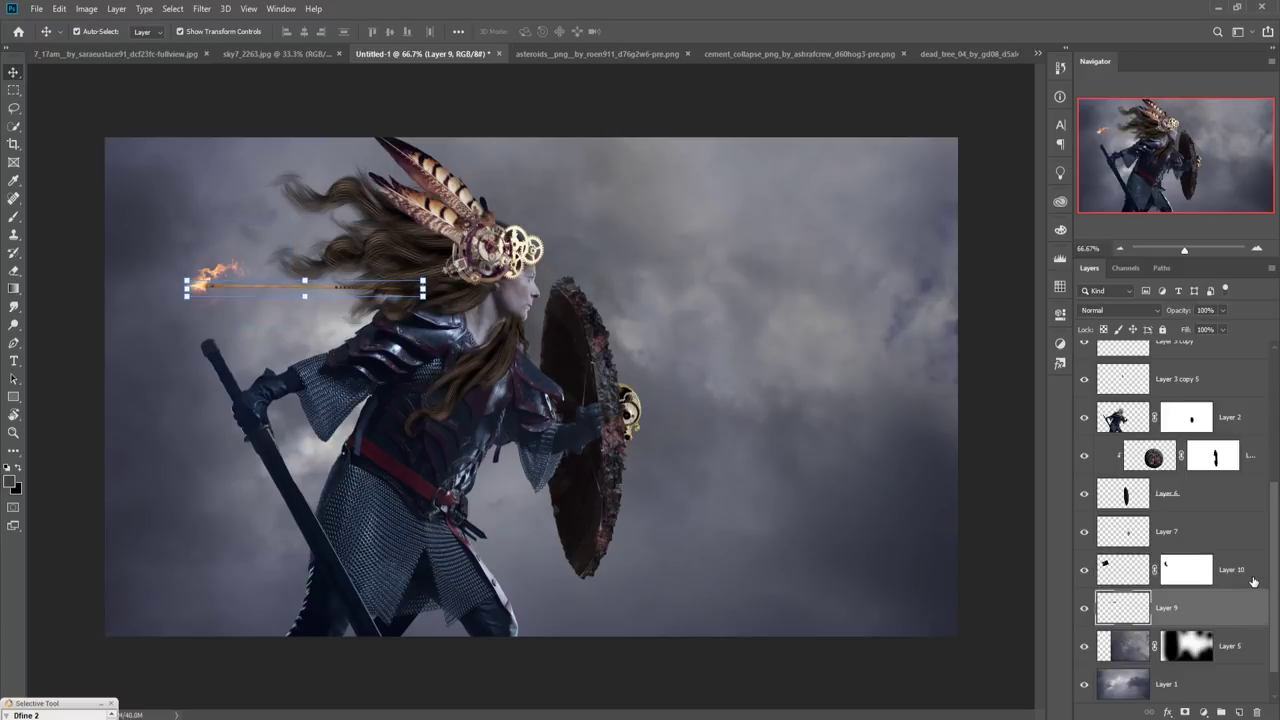
pyautogui.keyDown('shift'); pyautogui.click(1253, 582); pyautogui.keyUp('shift')
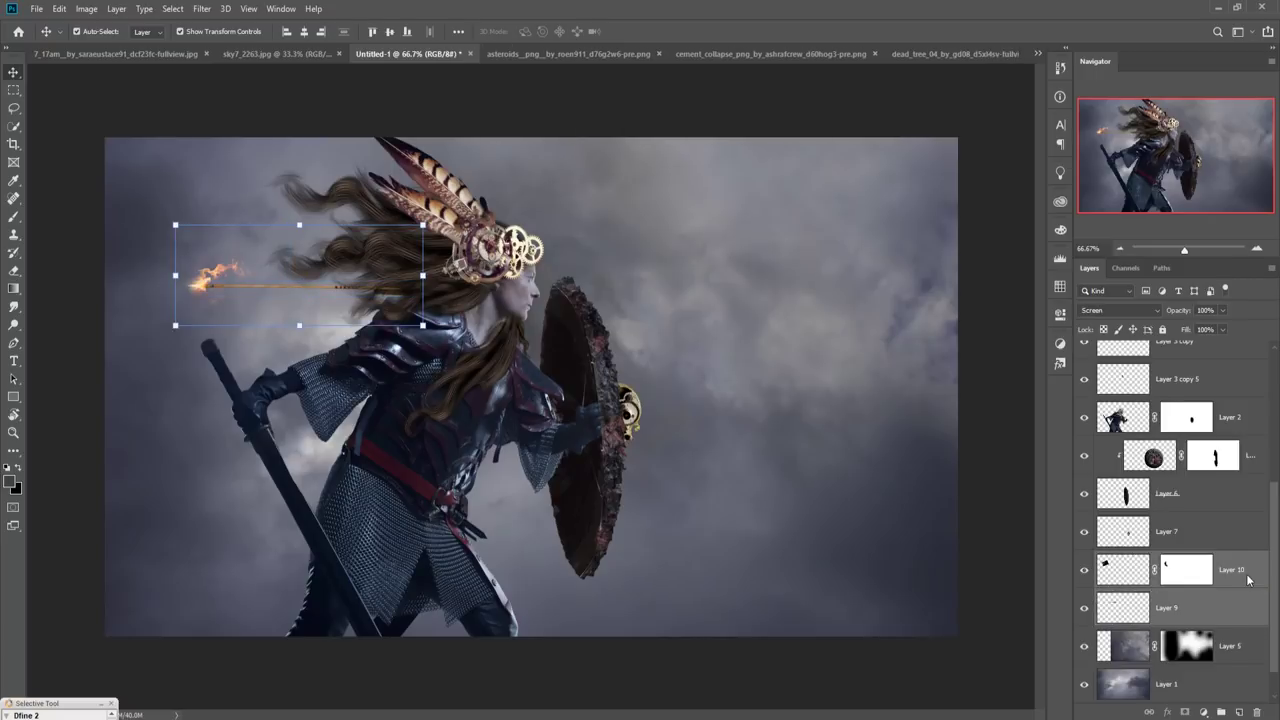
pyautogui.rightClick(1252, 582)
pyautogui.click(1107, 209)
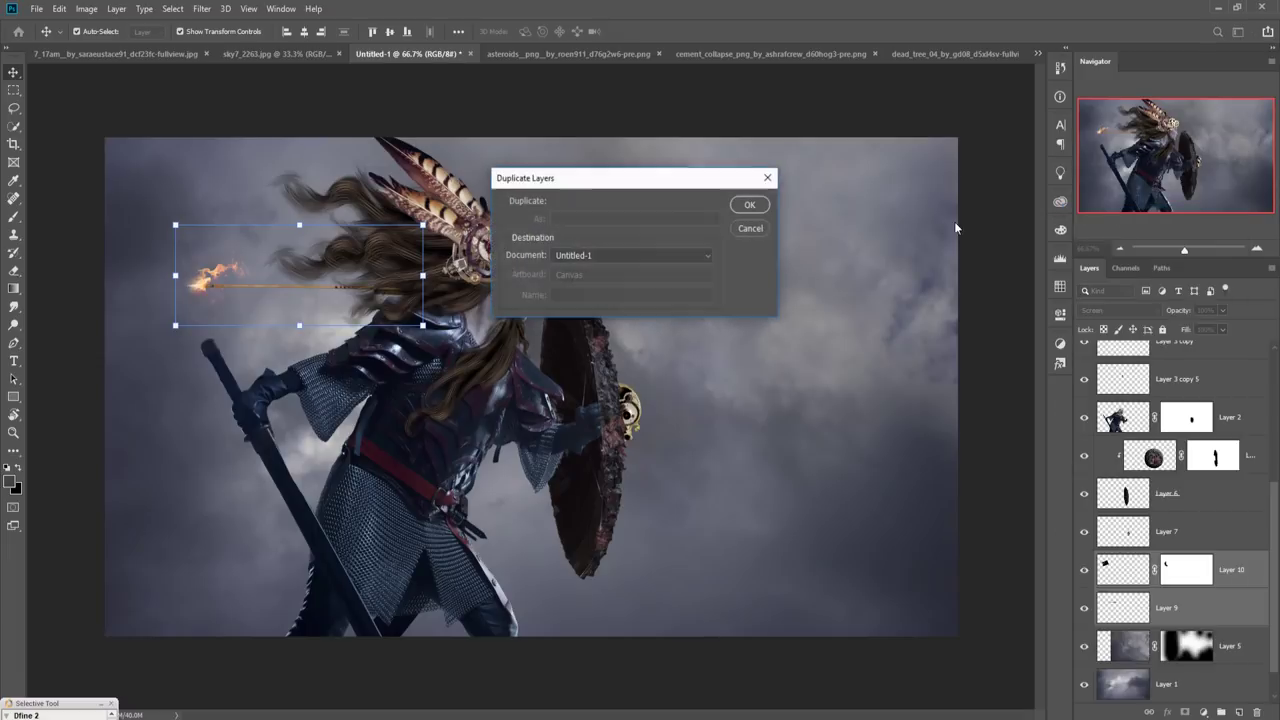
pyautogui.click(756, 208)
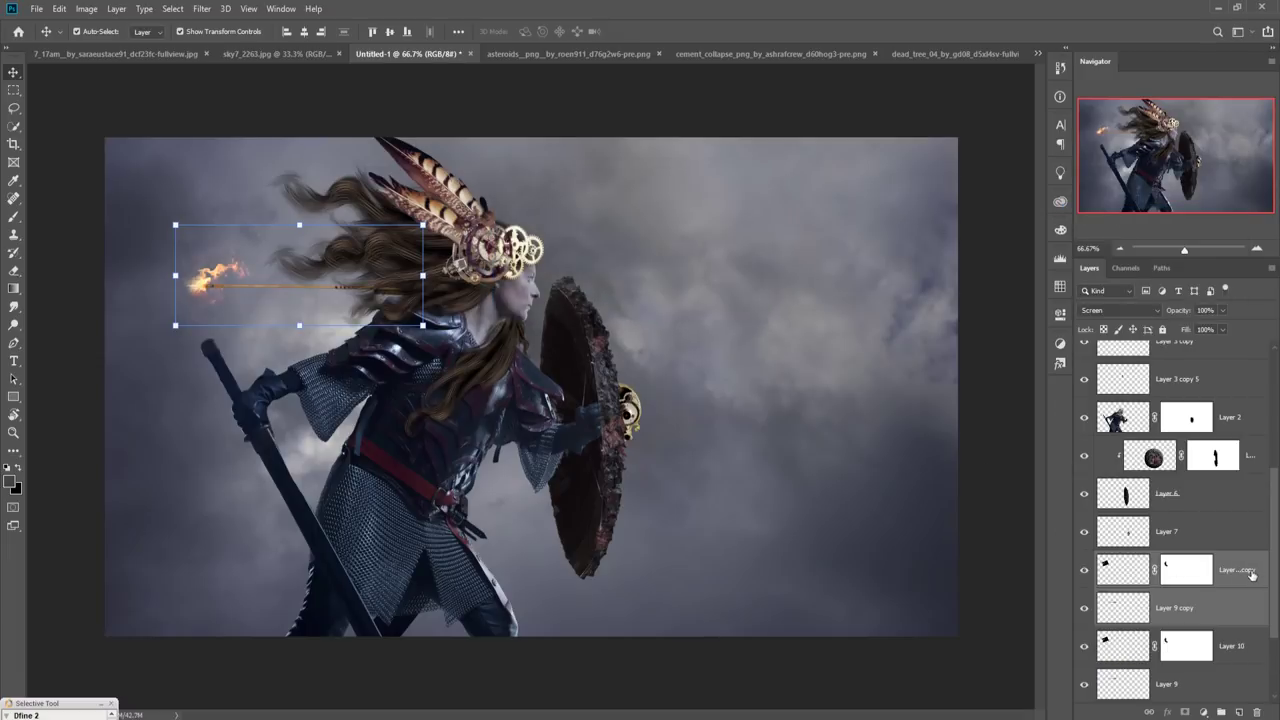
pyautogui.moveTo(308, 286); pyautogui.dragTo(802, 336)
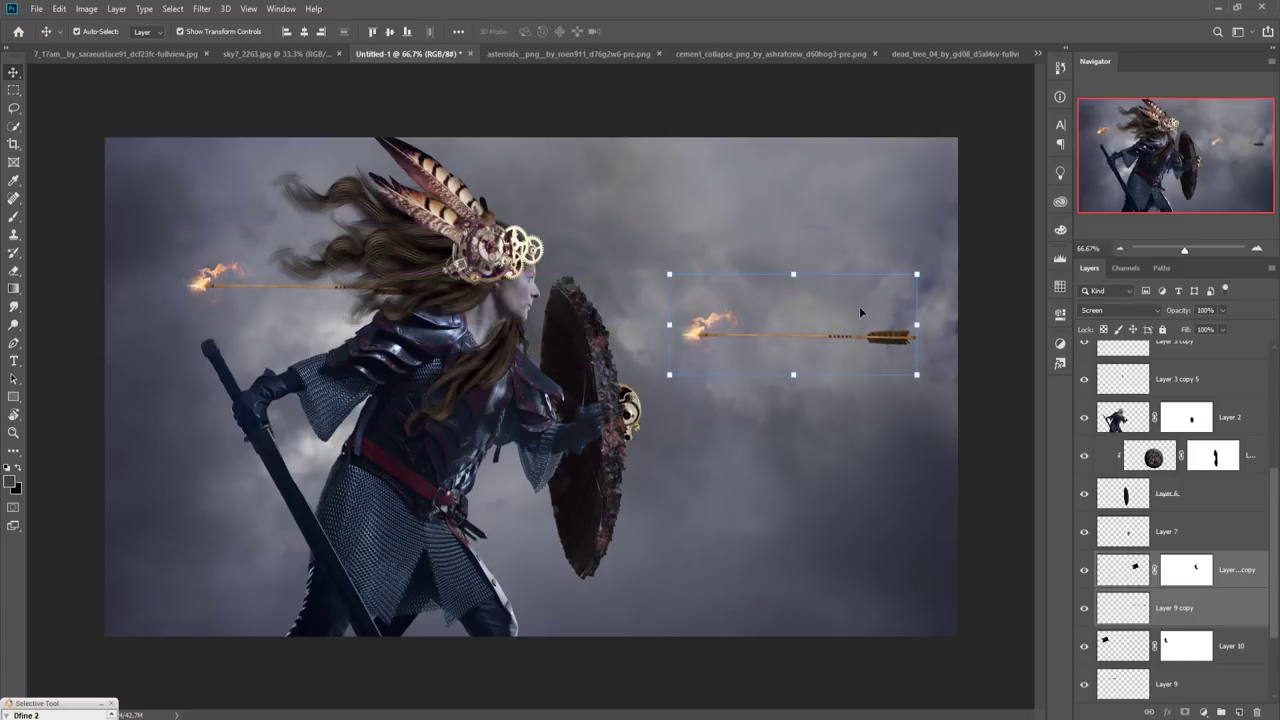
# Scale the copied flaming arrow up to 129.14%
pyautogui.hotkey('ctrl', 't')
pyautogui.moveTo(939, 273); pyautogui.dragTo(1003, 268)
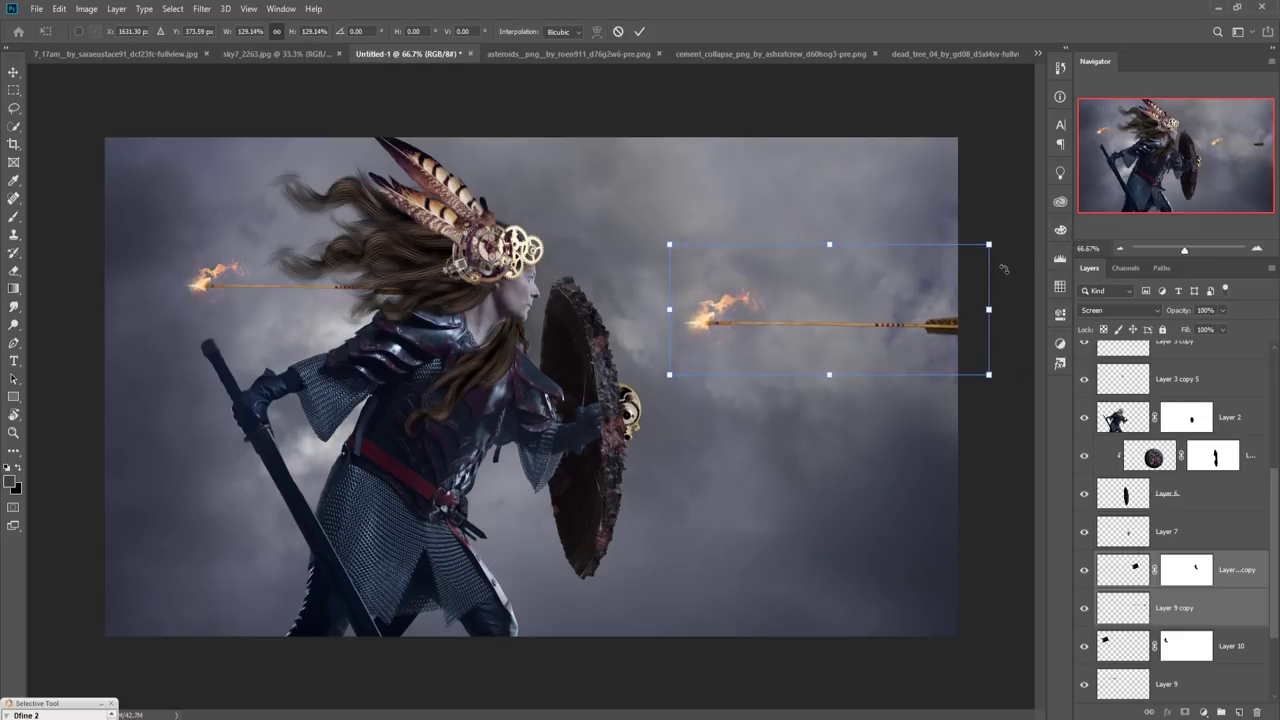
pyautogui.click(639, 31)
# Duplicate the enlarged arrow and its fire, and place the copy lower down, passing behind the lower part of the shield
pyautogui.rightClick(1268, 568)
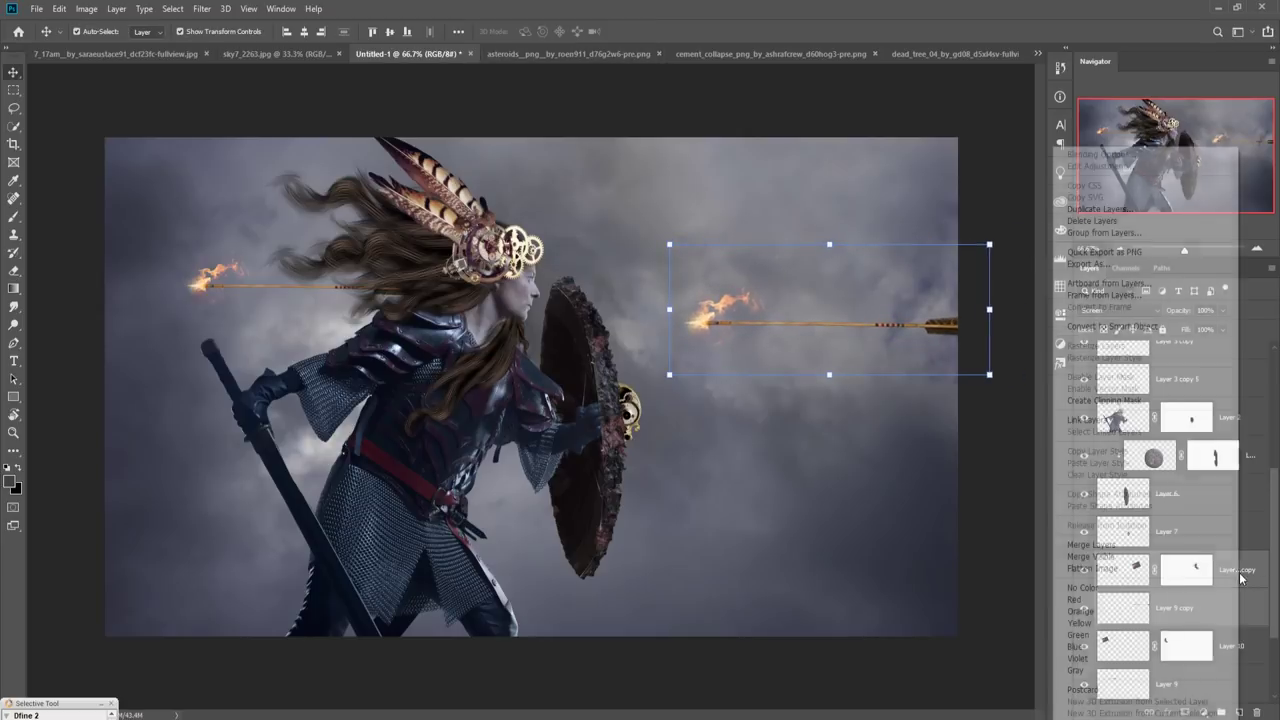
pyautogui.click(1060, 213)
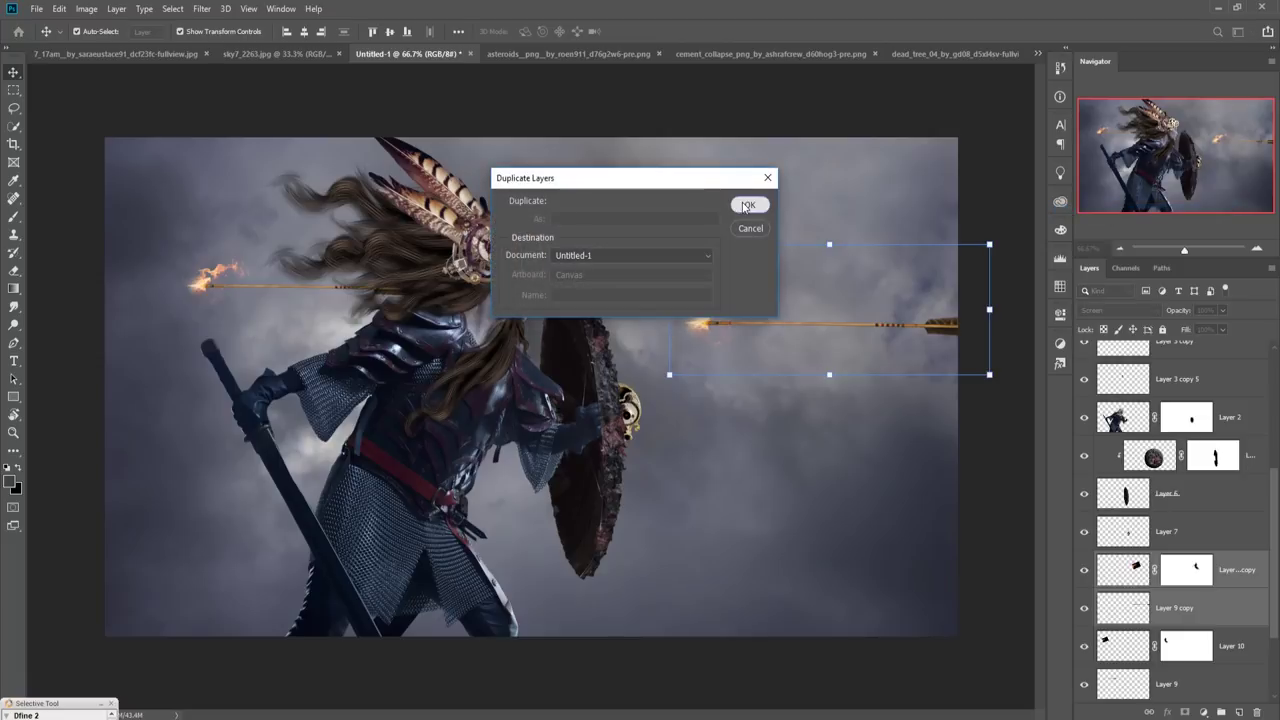
pyautogui.click(765, 209)
pyautogui.moveTo(879, 341); pyautogui.dragTo(676, 515)
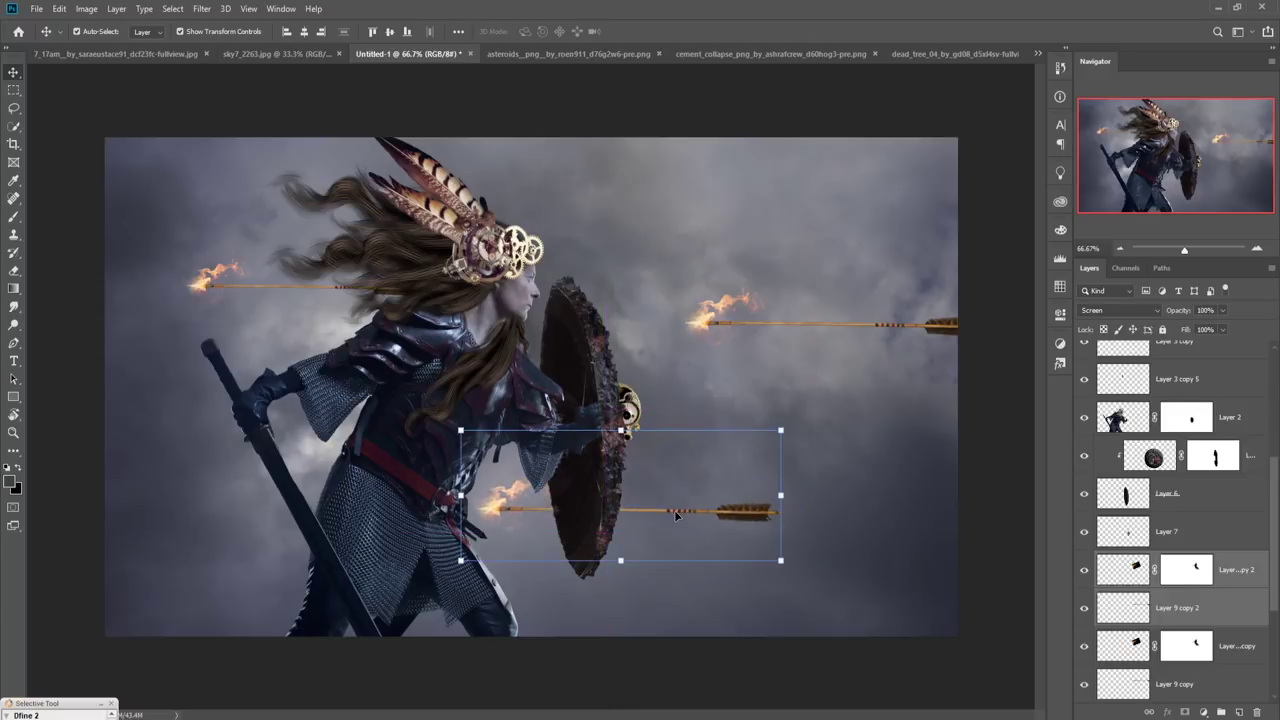
# Duplicate the lower flaming arrow's two layers and move the copies up the layer stack, just below the uppermost adjustment layer
pyautogui.rightClick(1242, 571)
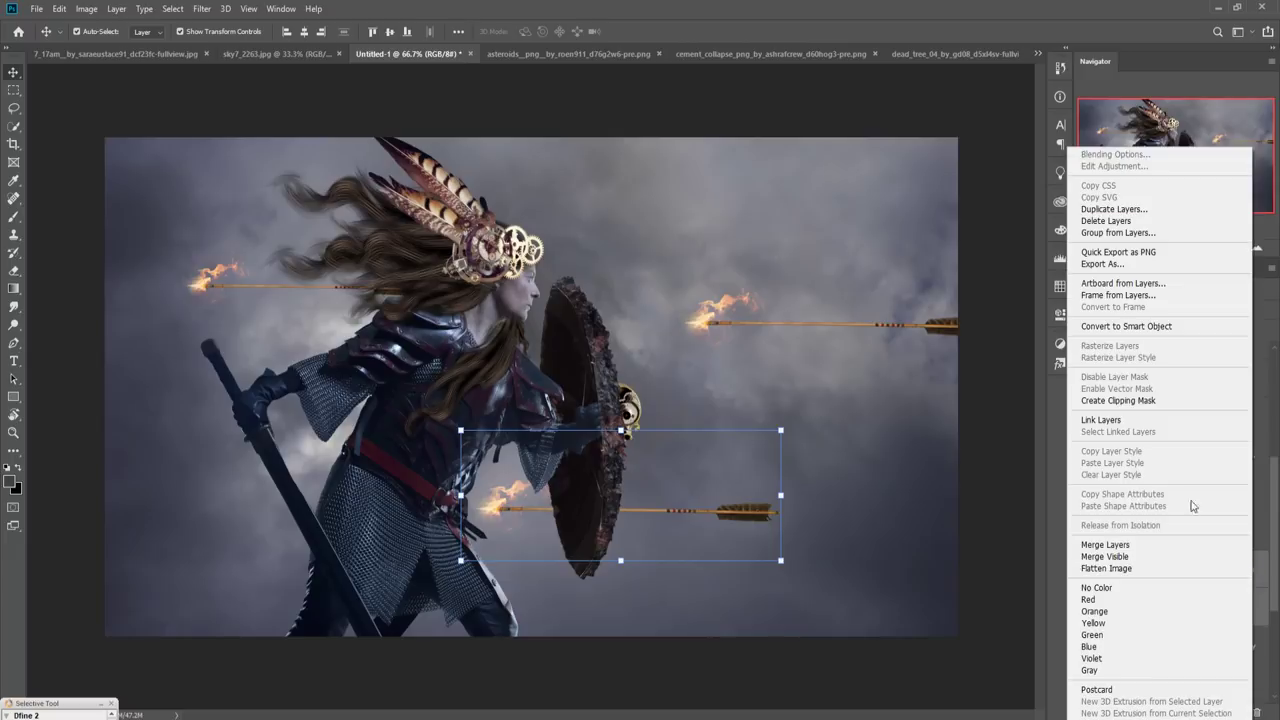
pyautogui.click(1108, 210)
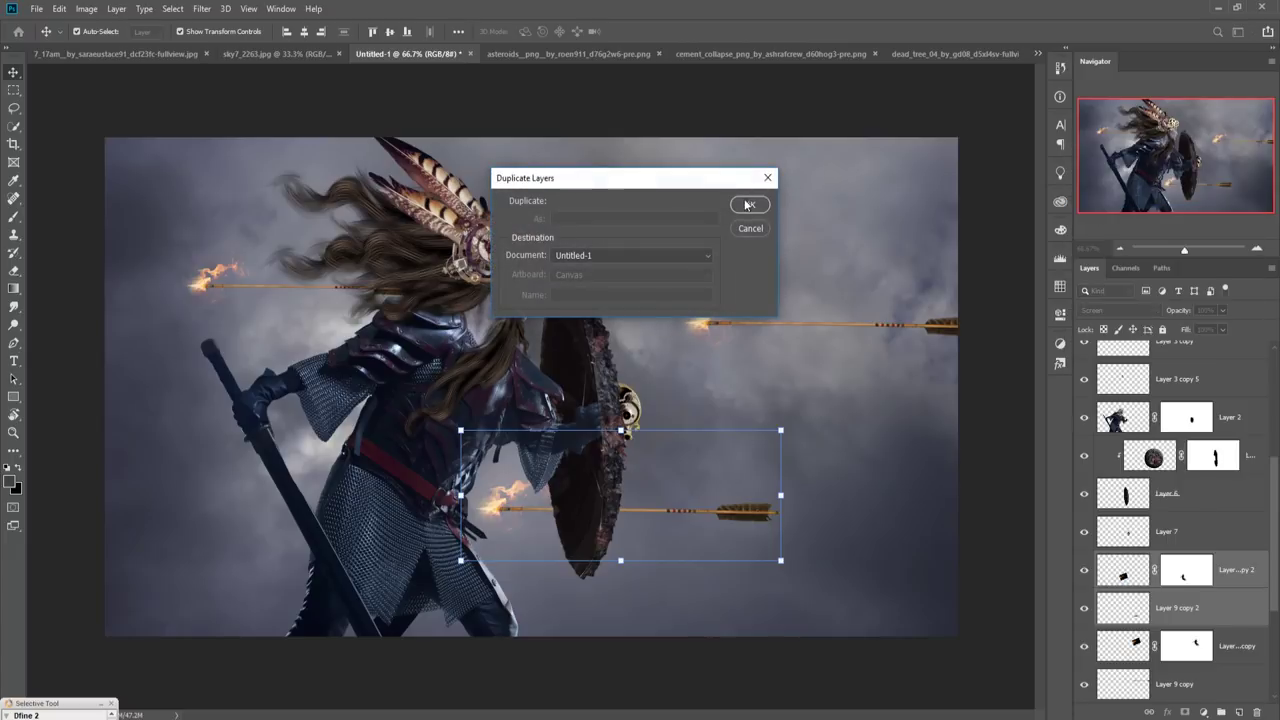
pyautogui.press('Return')
pyautogui.moveTo(1238, 575); pyautogui.dragTo(1180, 372)
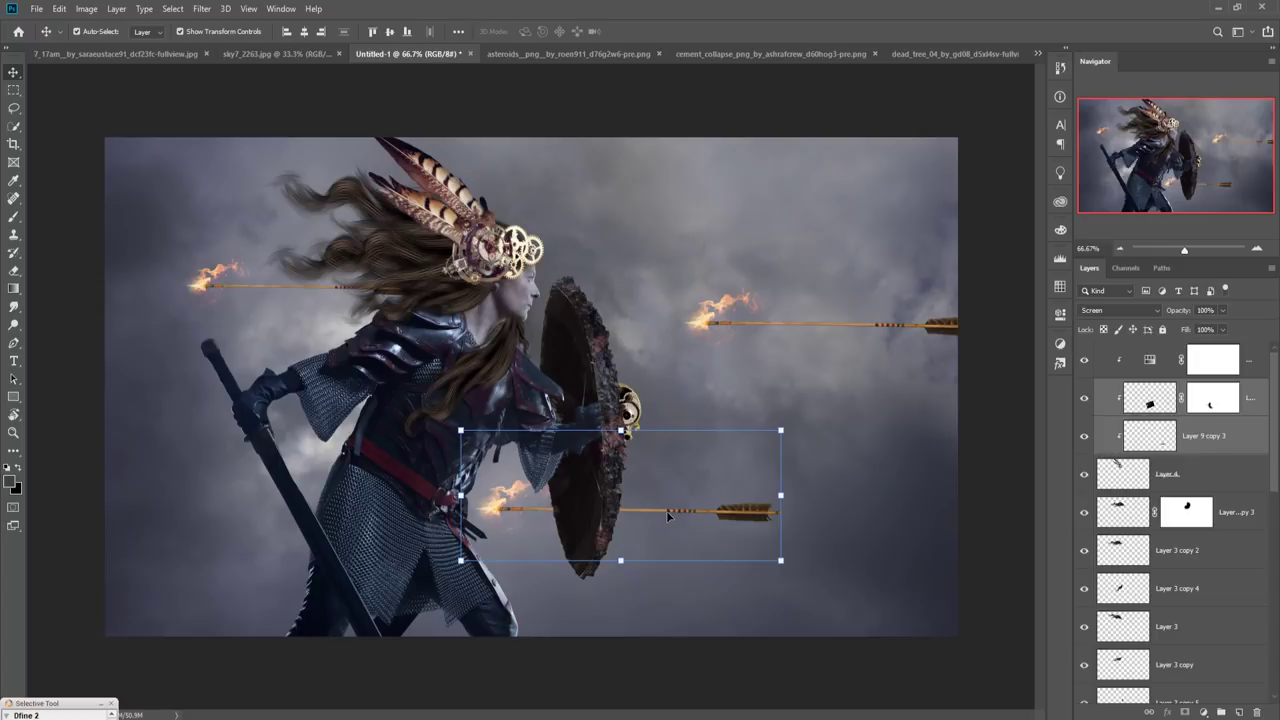
# Nudge the lower arrow on Layer 9 copy 2 slightly, and move Layer 10 copy 3 and Layer 9 copy 3 above the clipped adjustment layer
pyautogui.moveTo(668, 515)
pyautogui.mouseDown()
pyautogui.moveTo(830, 514)
pyautogui.moveTo(676, 517)
pyautogui.mouseUp()
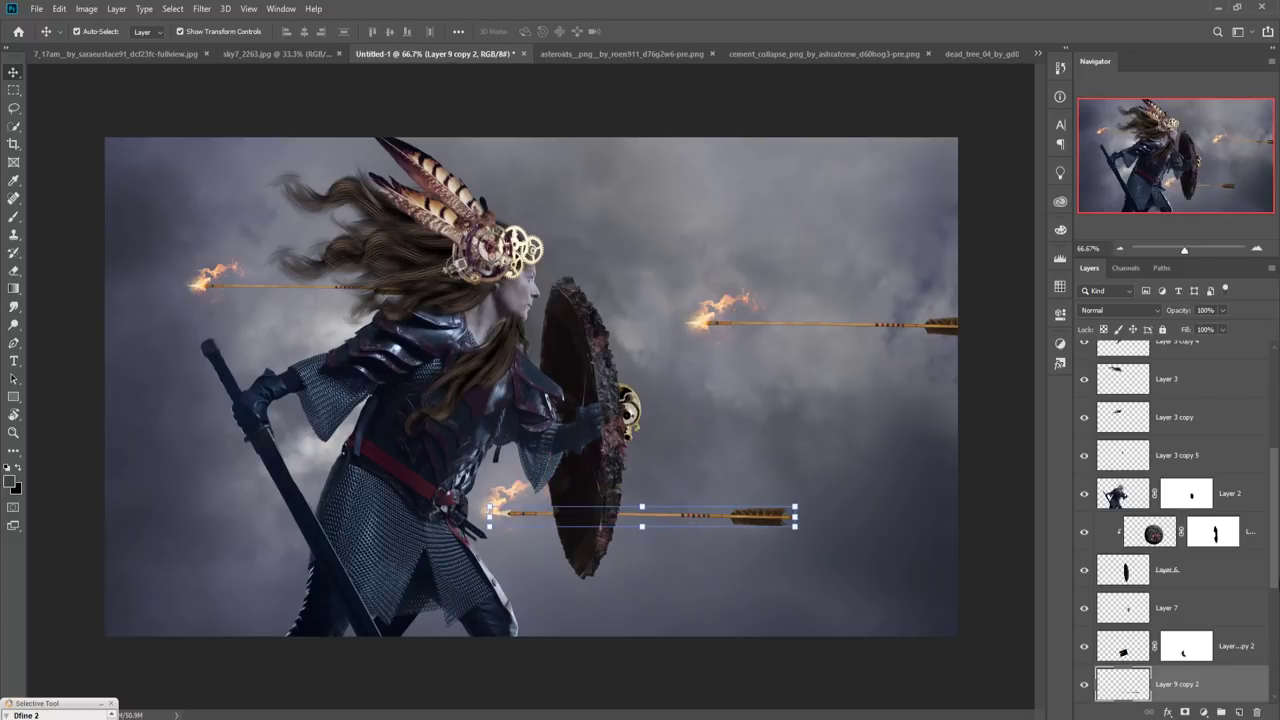
pyautogui.scroll(5, 1270, 553)
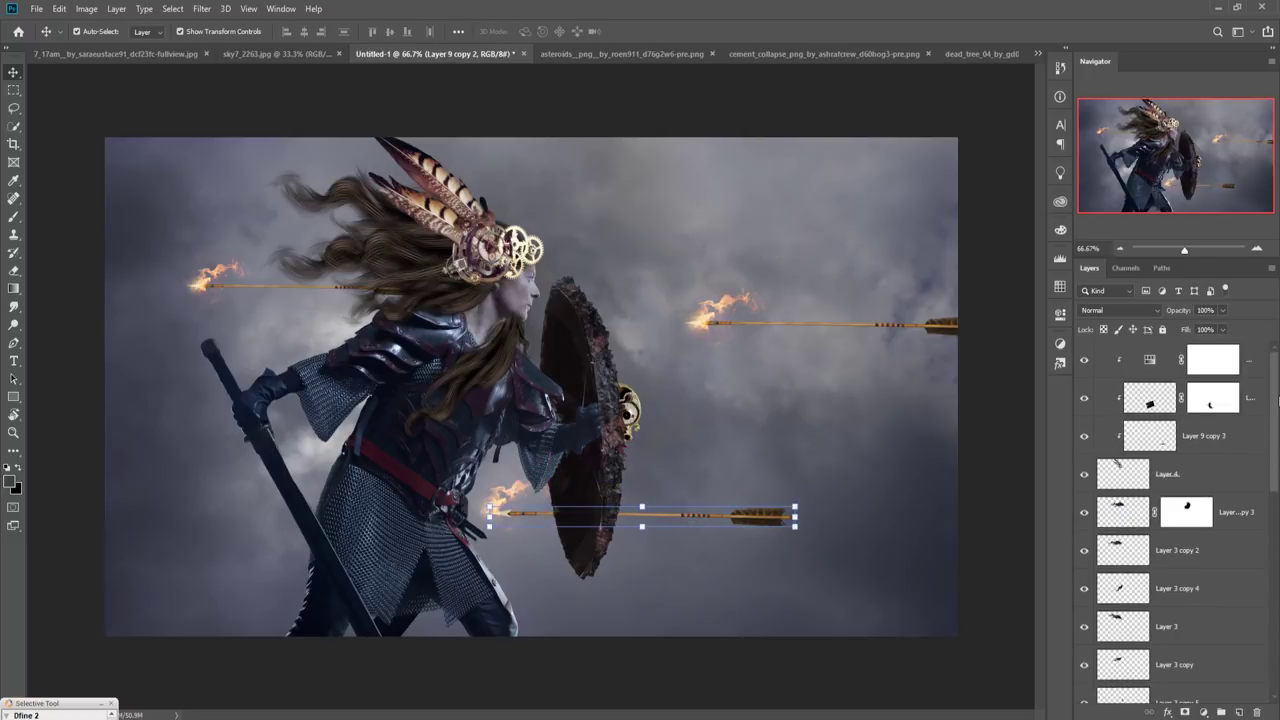
pyautogui.click(1260, 408)
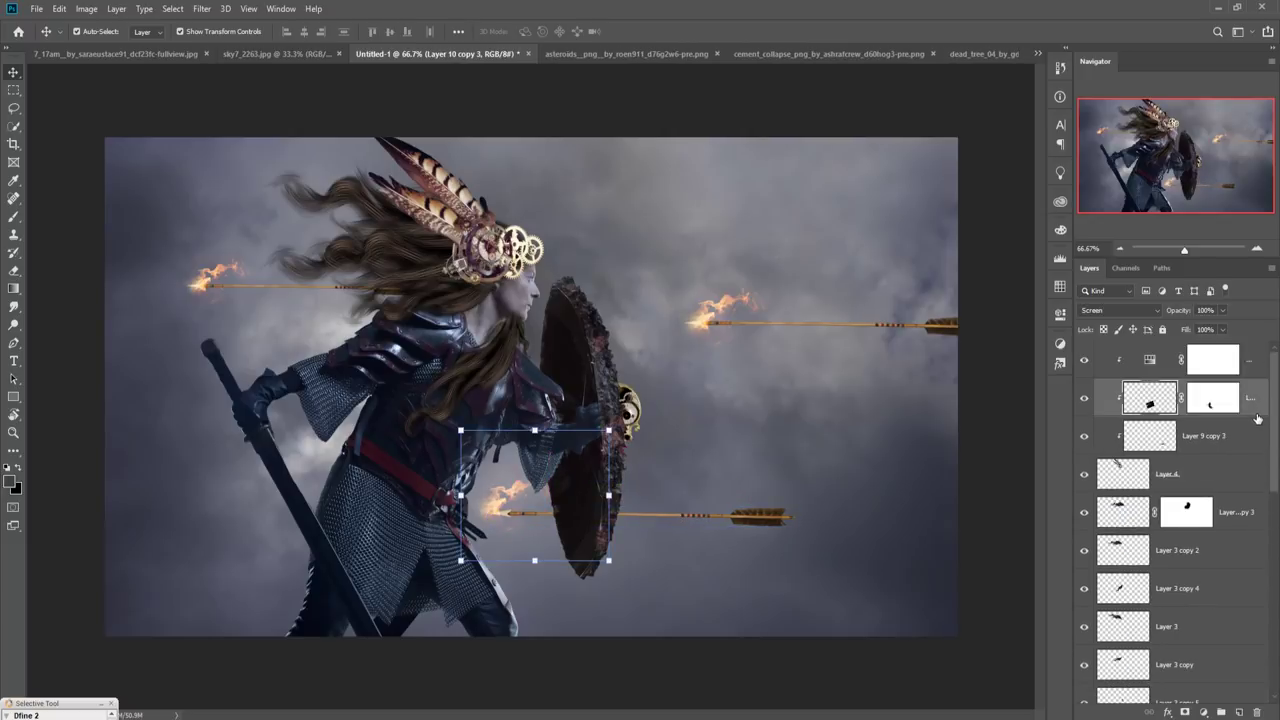
pyautogui.keyDown('shift'); pyautogui.click(1246, 443); pyautogui.keyUp('shift')
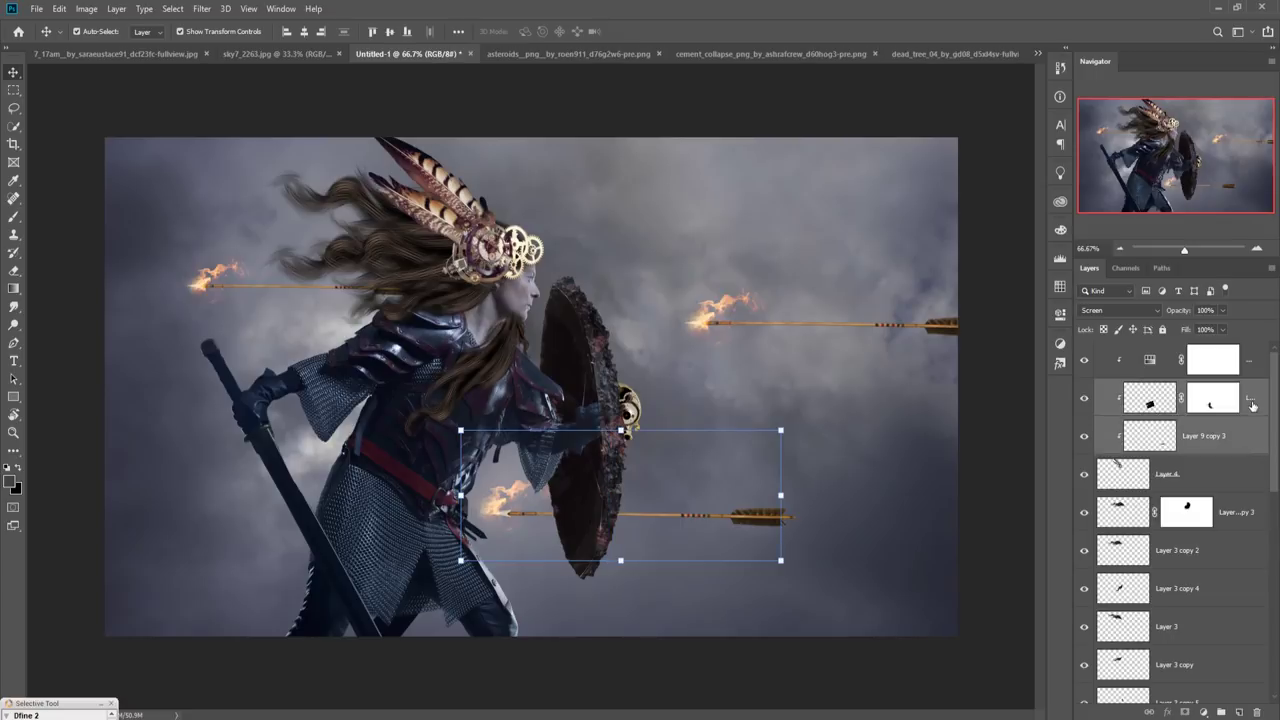
pyautogui.moveTo(1256, 402); pyautogui.dragTo(1249, 361)
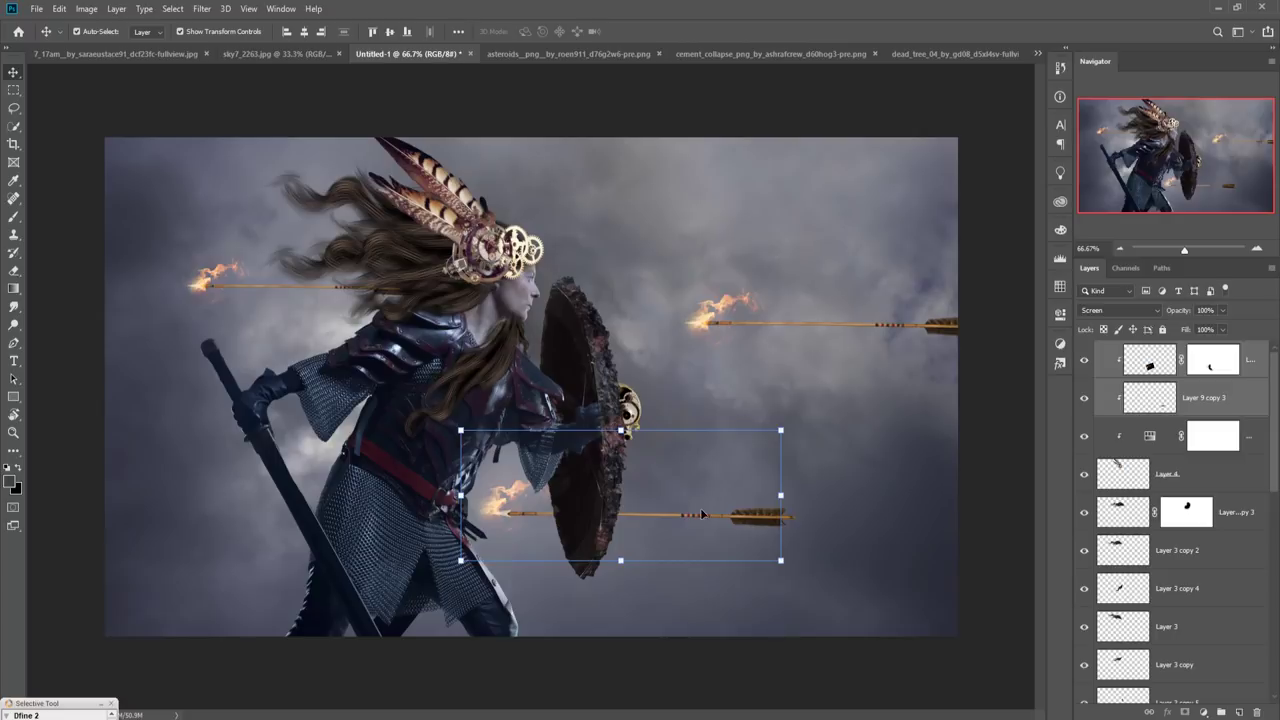
# Try to merge Layer 10 copy 3 with Layer 9 copy 3, and undo the merge
pyautogui.rightClick(1255, 364)
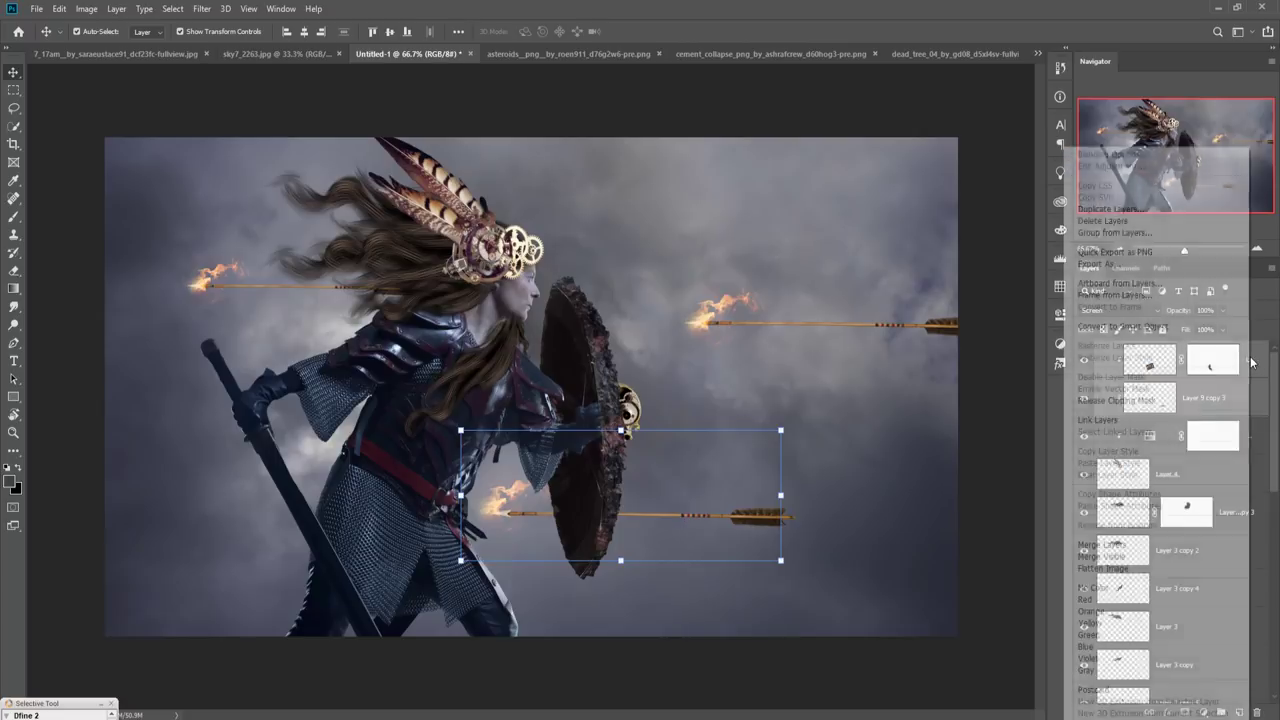
pyautogui.click(1115, 545)
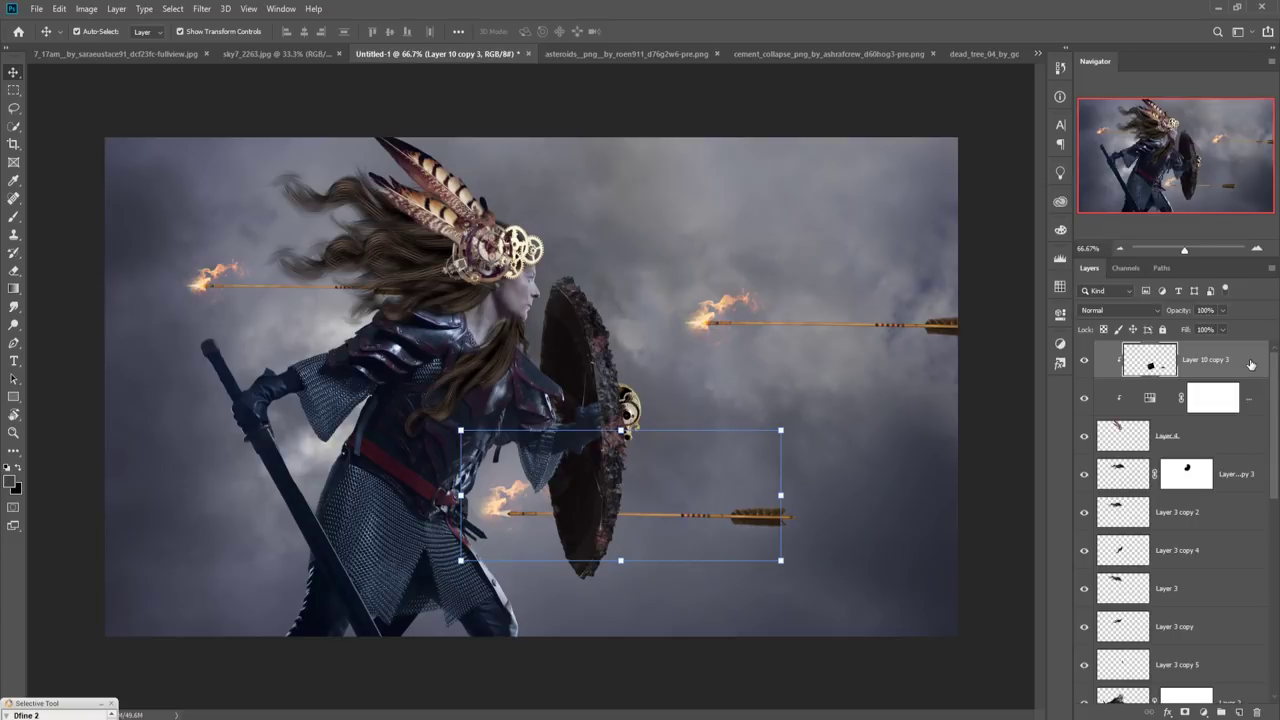
pyautogui.rightClick(1236, 368)
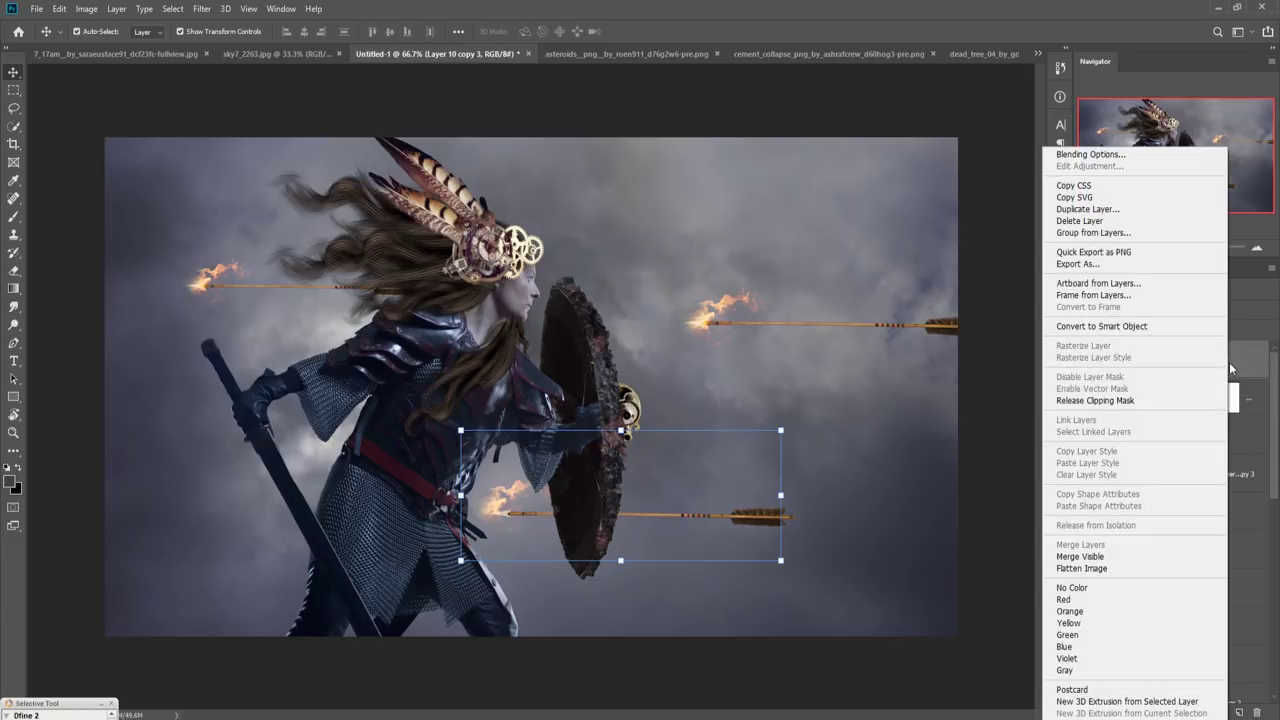
pyautogui.click(1252, 367)
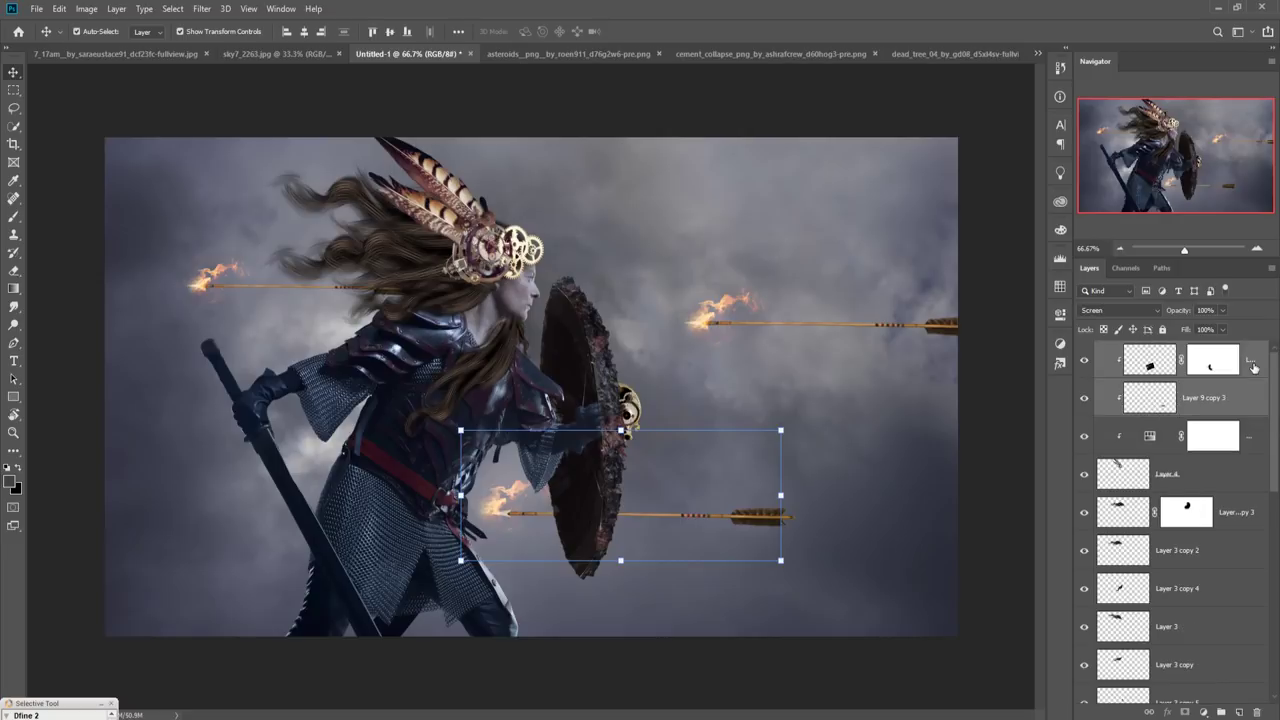
# Release Layer 10 copy 3 and Layer 9 copy 3 from the clipping mask and move their flaming arrow in front of the shield's skull ornament
pyautogui.rightClick(1253, 368)
pyautogui.click(1140, 402)
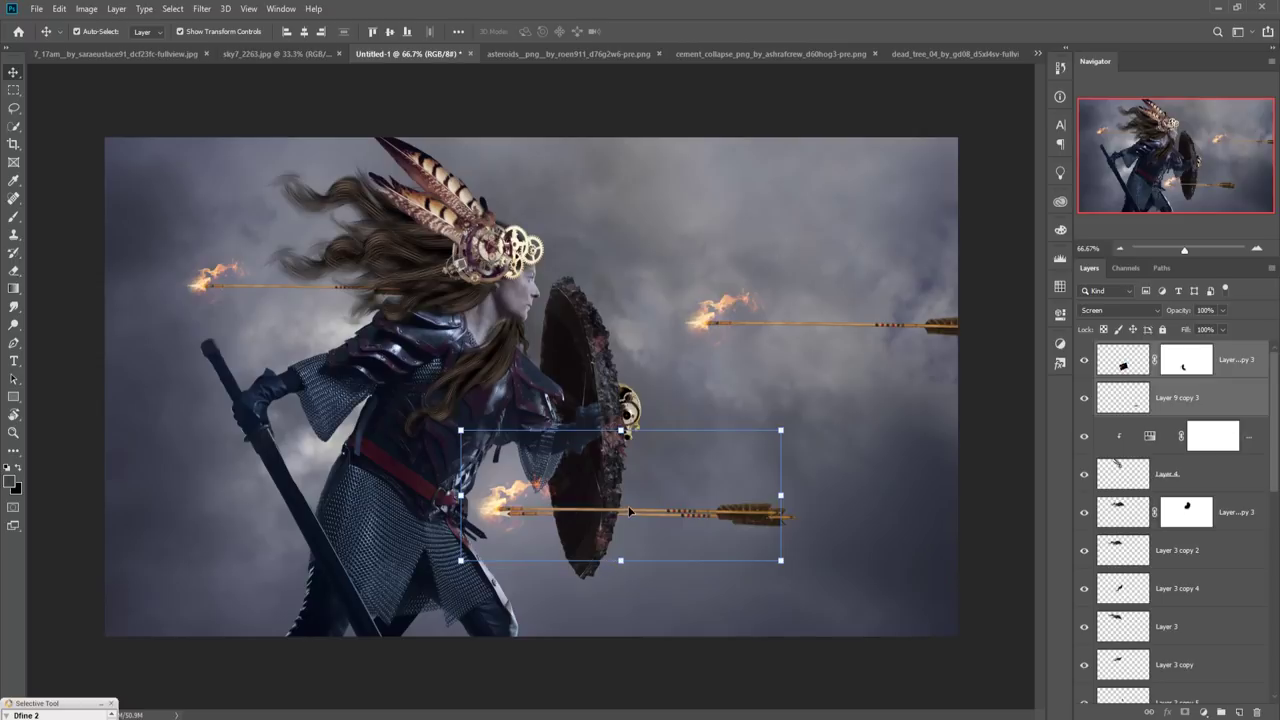
pyautogui.moveTo(630, 515); pyautogui.dragTo(740, 422)
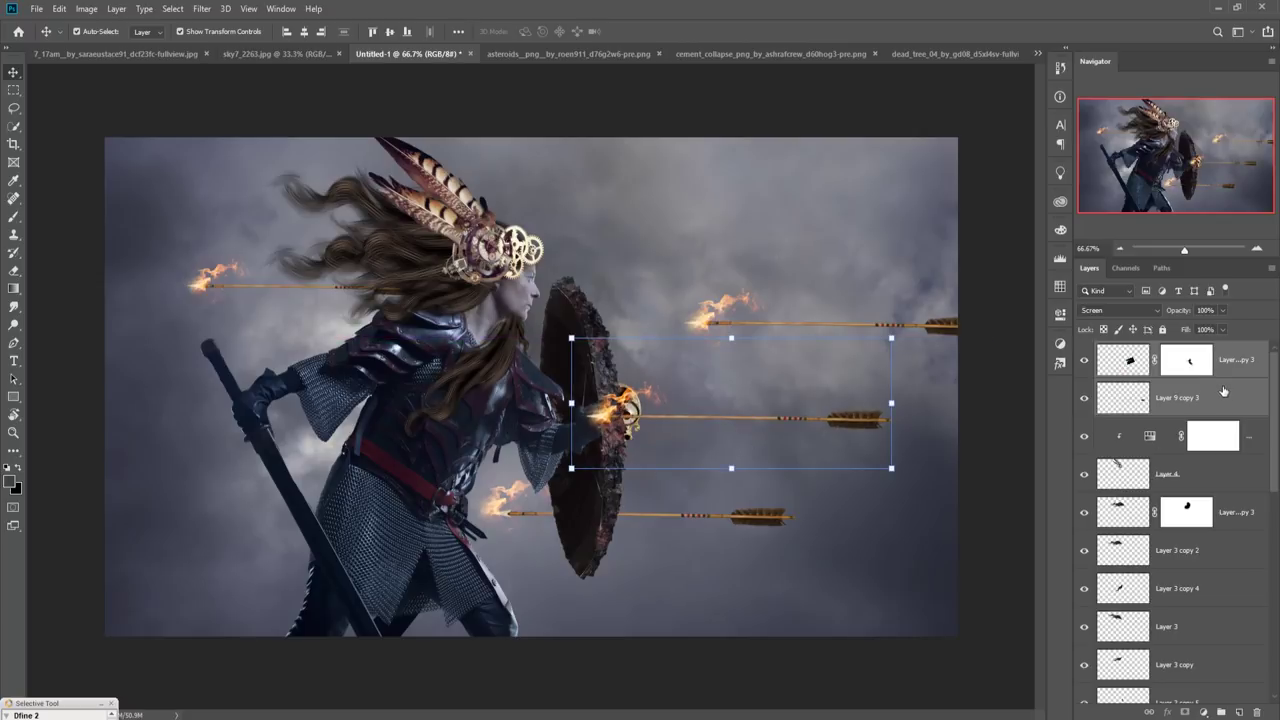
# Reselect Layer 10 copy 3 and Layer 9 copy 3 and move their arrow away from the shield, partly beyond the canvas edge
pyautogui.moveTo(779, 425); pyautogui.dragTo(742, 410)
pyautogui.scroll(5, 1261, 397)
pyautogui.scroll(5, 1261, 397)
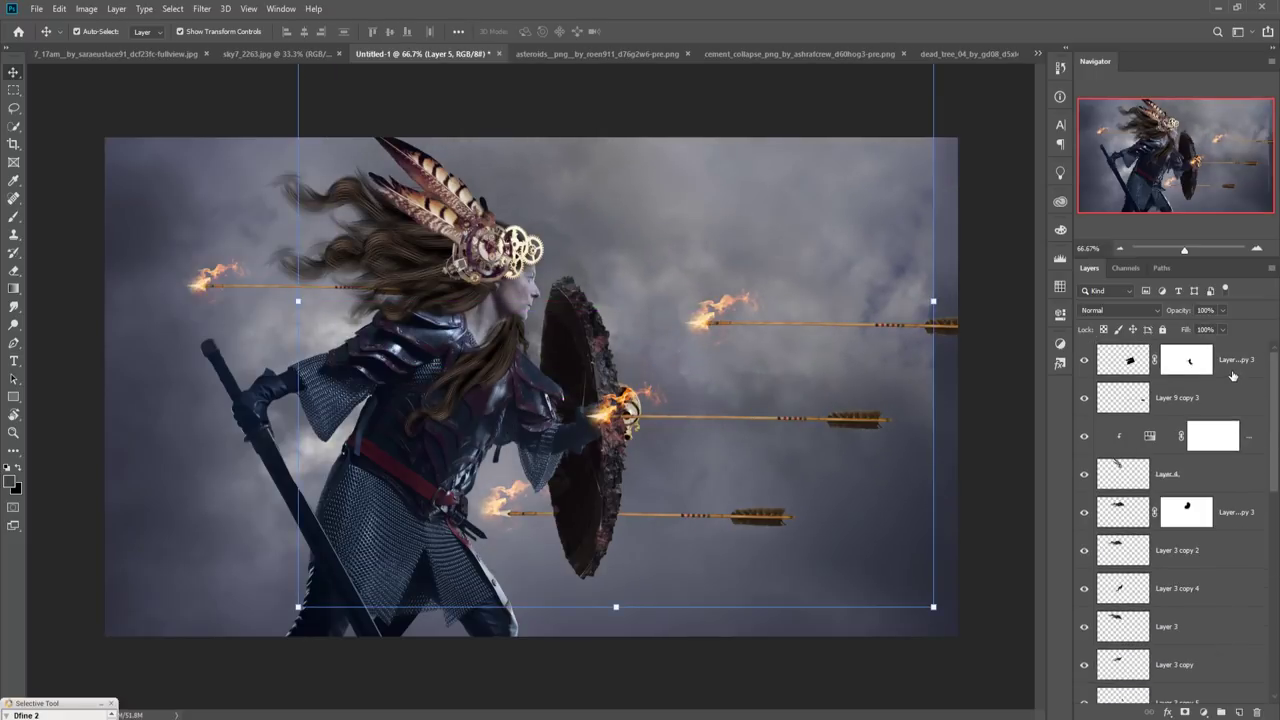
pyautogui.click(1232, 372)
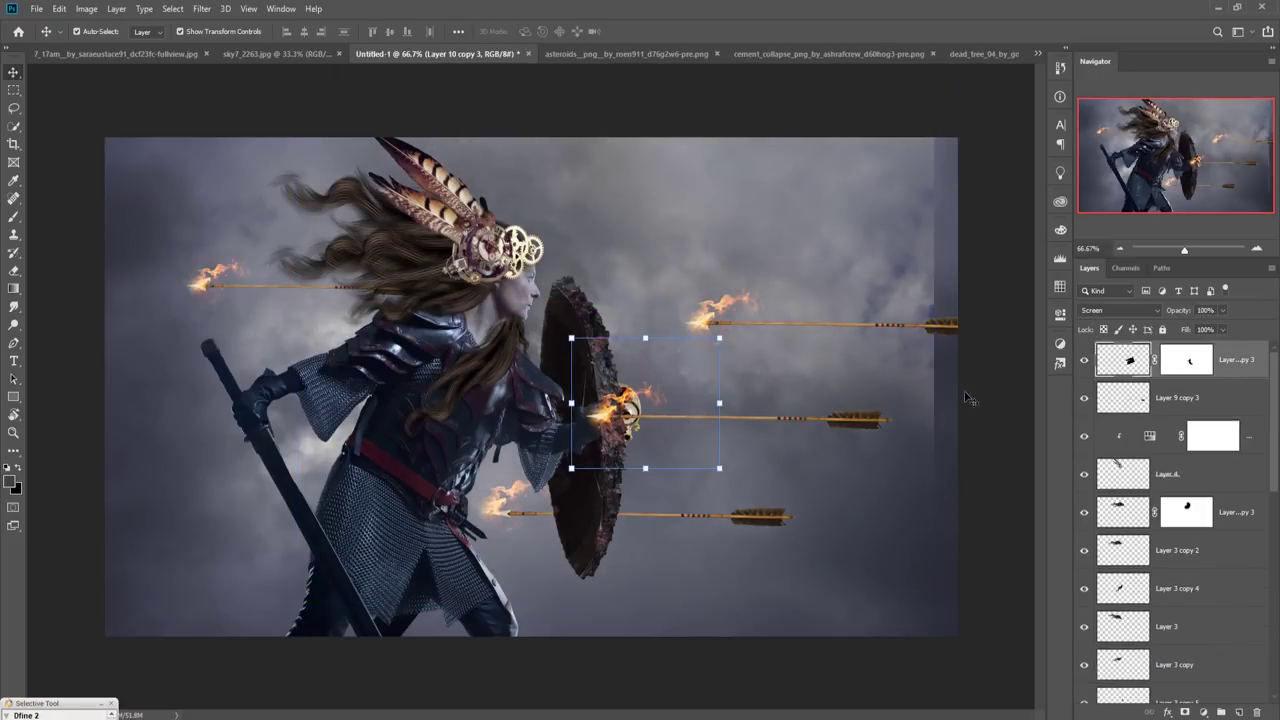
pyautogui.click(755, 425)
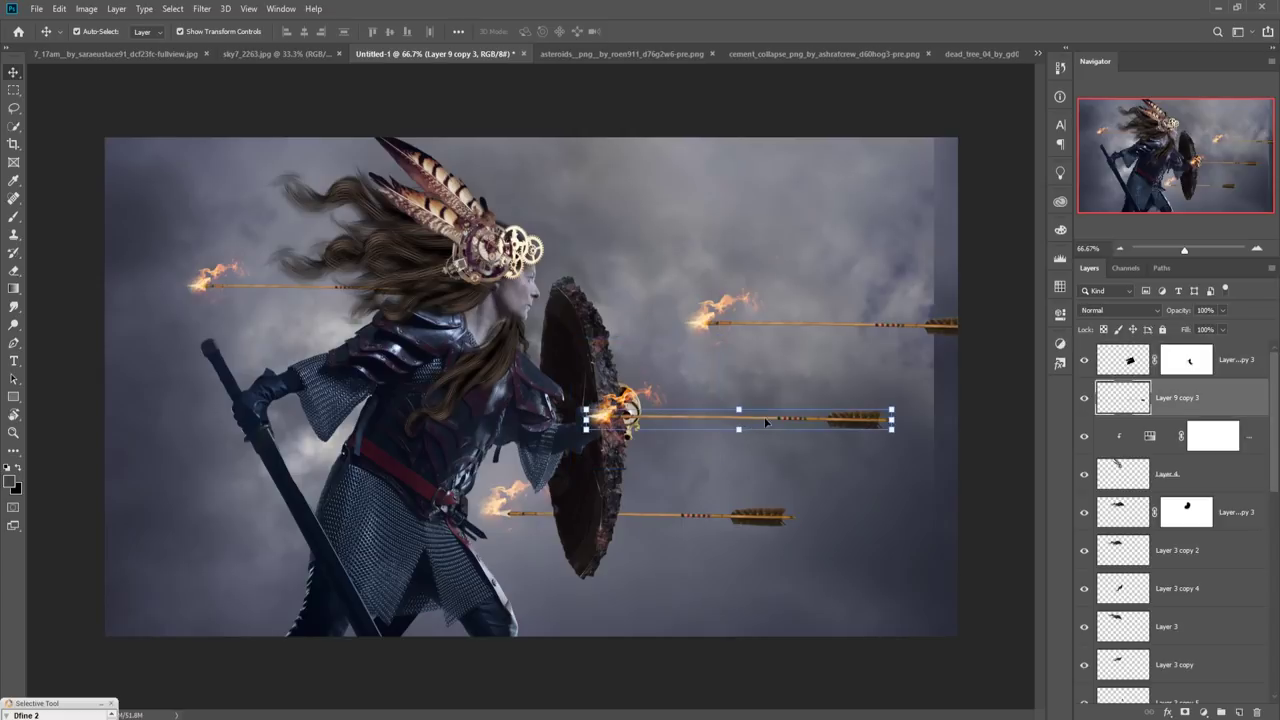
pyautogui.keyDown('shift'); pyautogui.click(1230, 365); pyautogui.keyUp('shift')
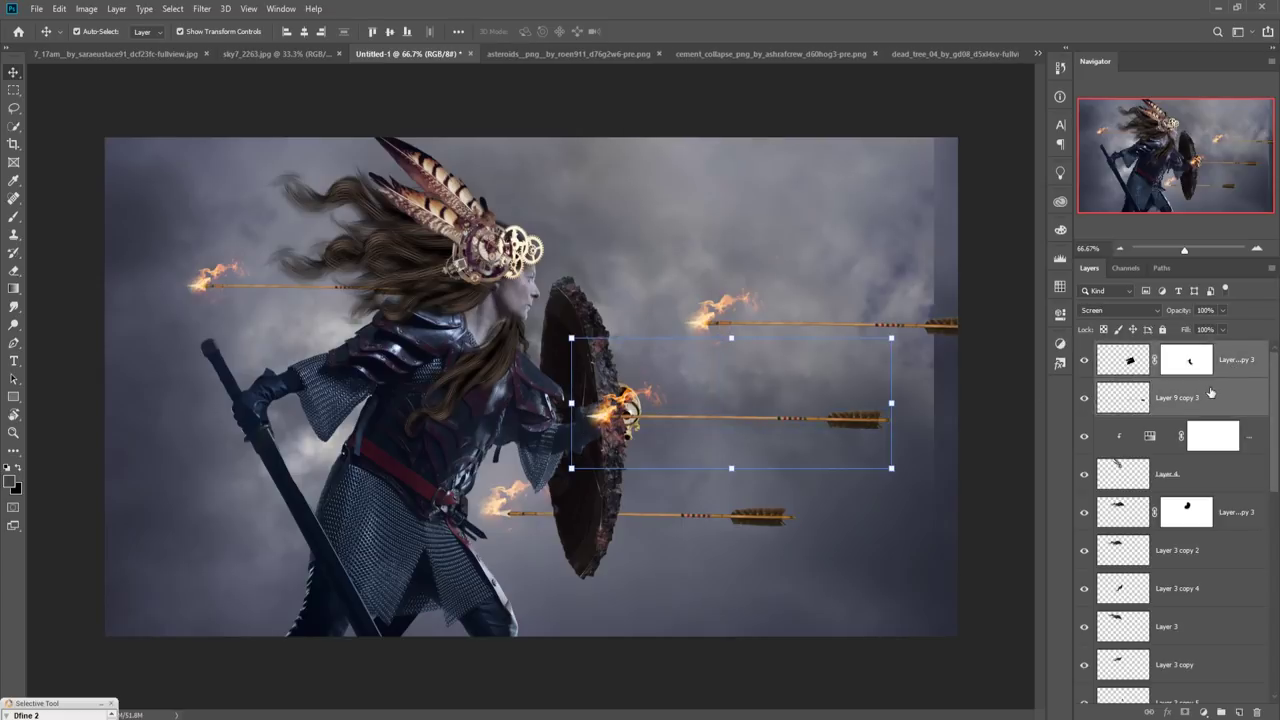
pyautogui.moveTo(806, 417); pyautogui.dragTo(979, 422)
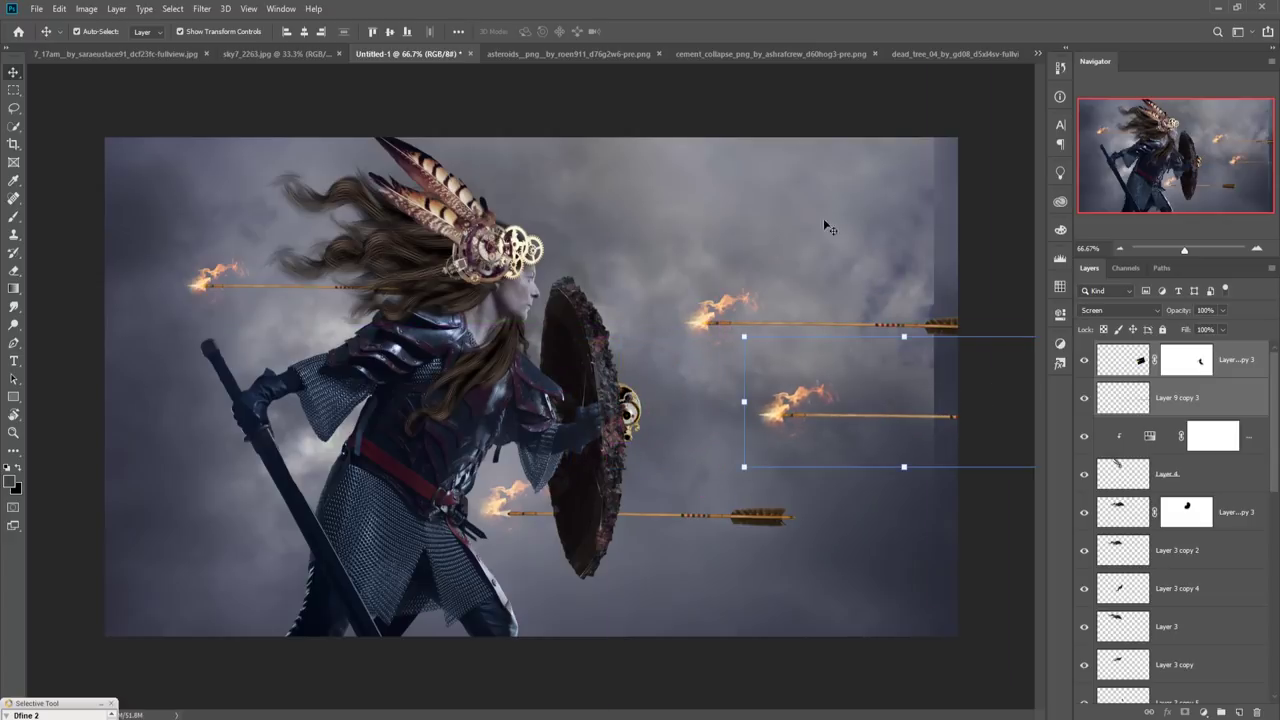
# Duplicate that flaming arrow's two layers and place the copy across the woman's legs and the lower part of her sword
pyautogui.rightClick(1238, 364)
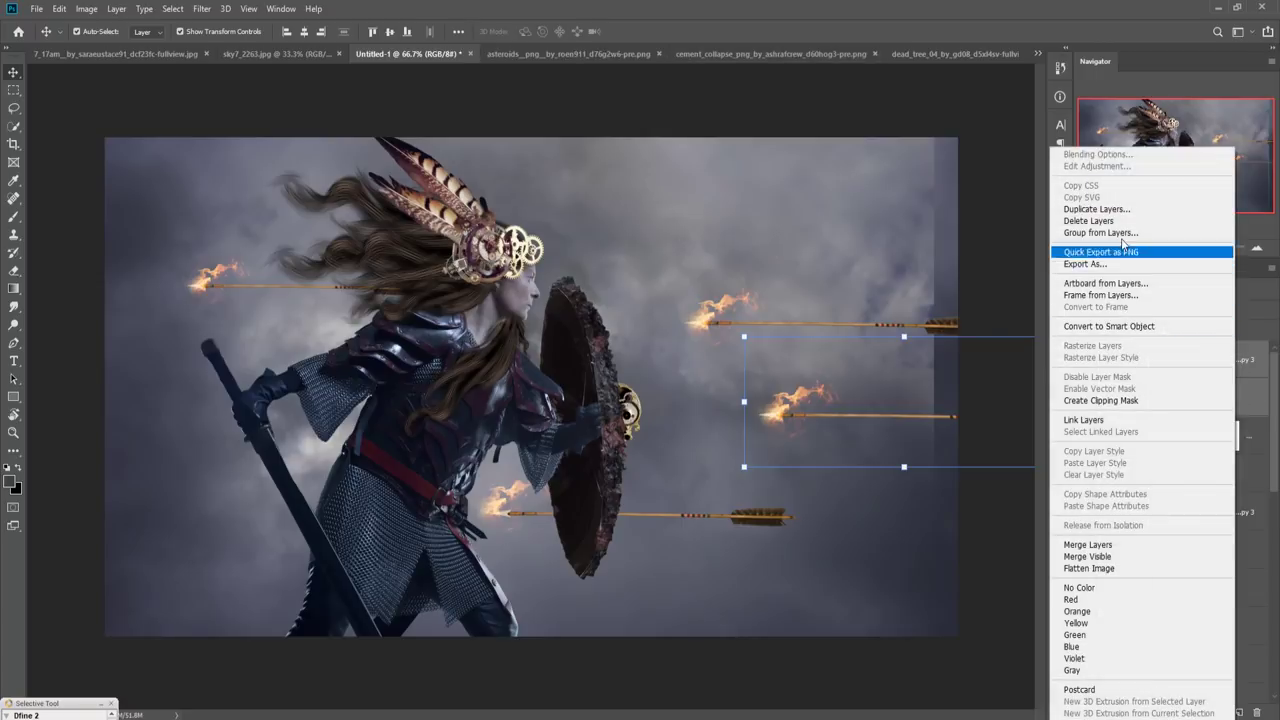
pyautogui.click(1110, 208)
pyautogui.click(750, 205)
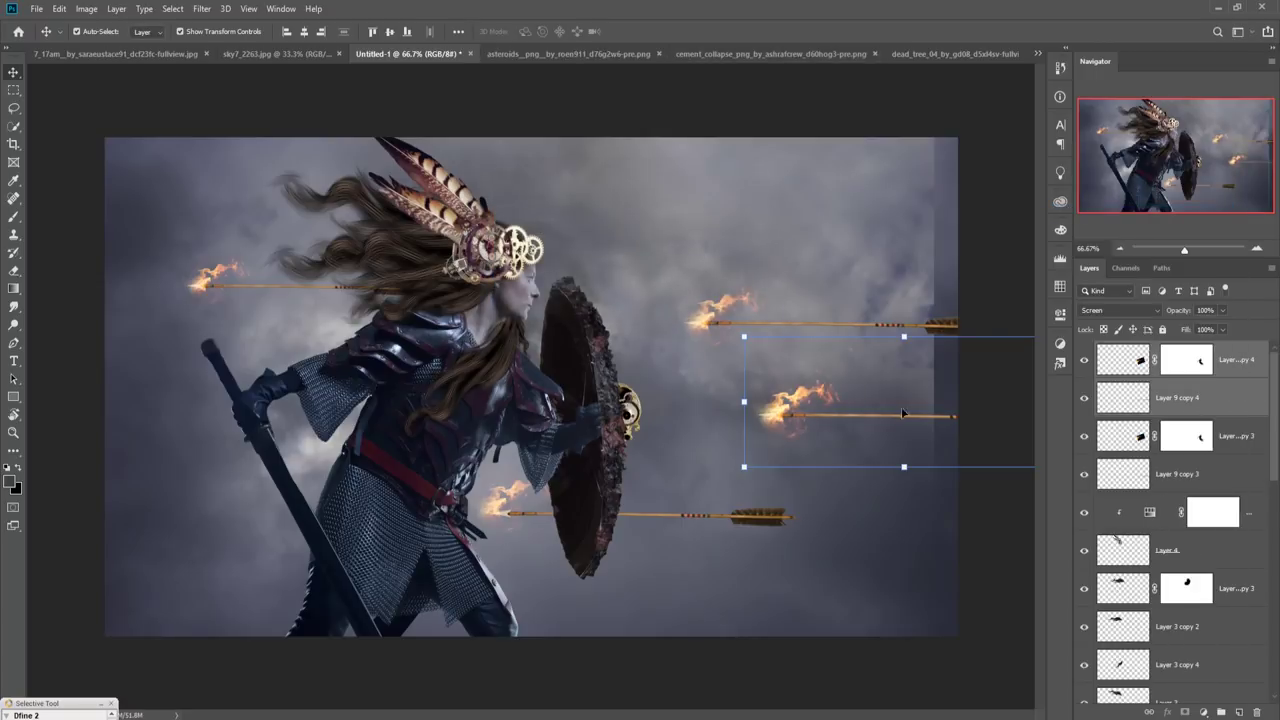
pyautogui.moveTo(927, 422); pyautogui.dragTo(420, 596)
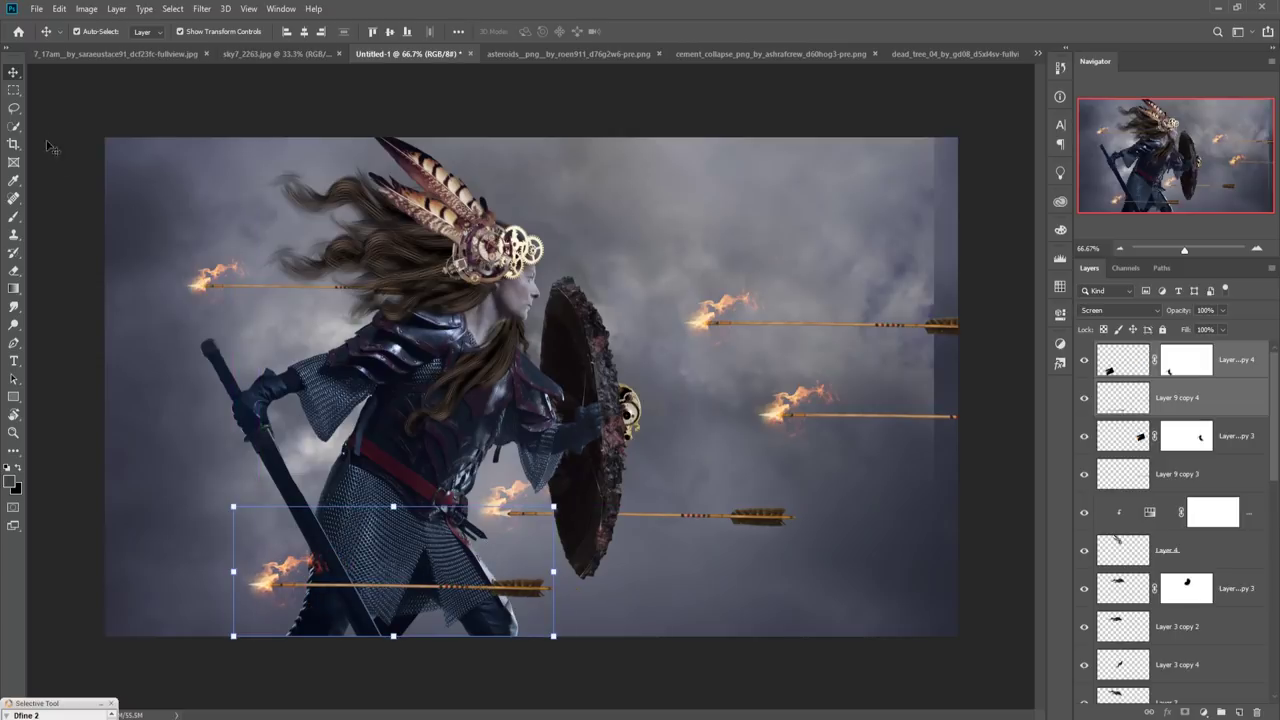
# Copy the fire from fire_stock002_by_tirasco_madawa.jpg into the warrior composition above Layer 5, and close the fire image
pyautogui.moveTo(887, 228); pyautogui.dragTo(906, 253)
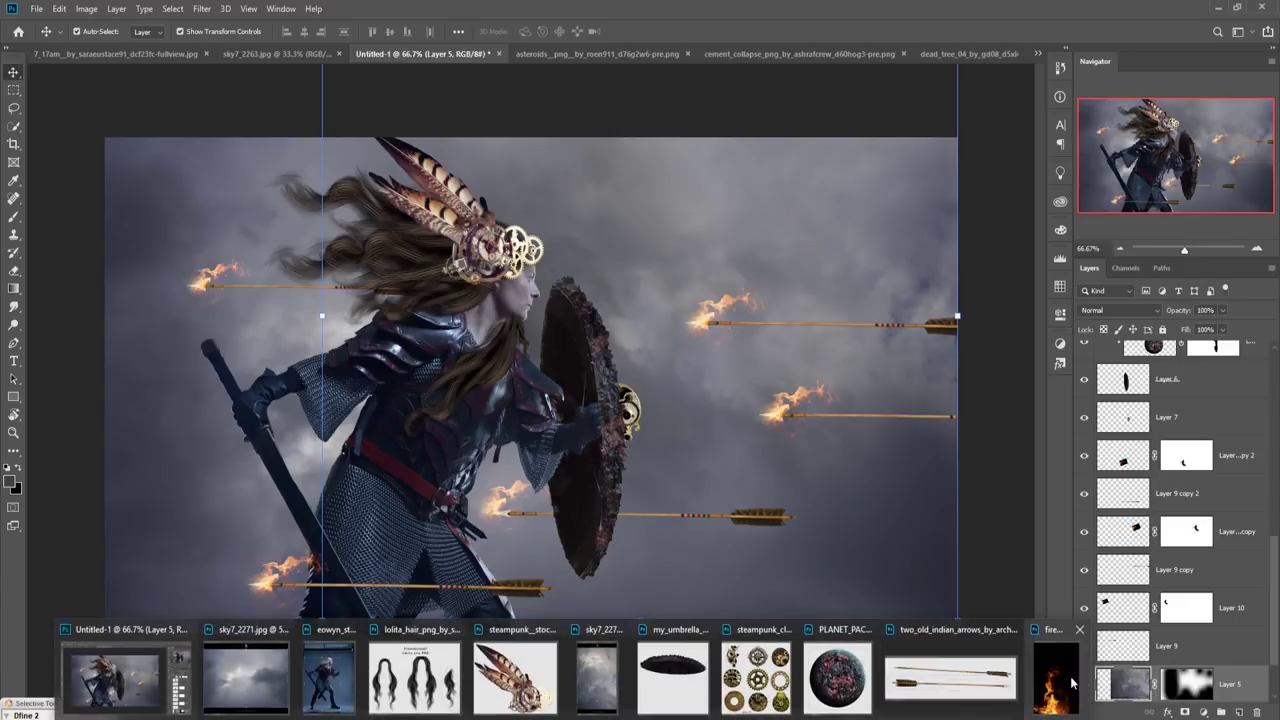
pyautogui.click(1055, 687)
pyautogui.moveTo(699, 102); pyautogui.dragTo(1094, 102)
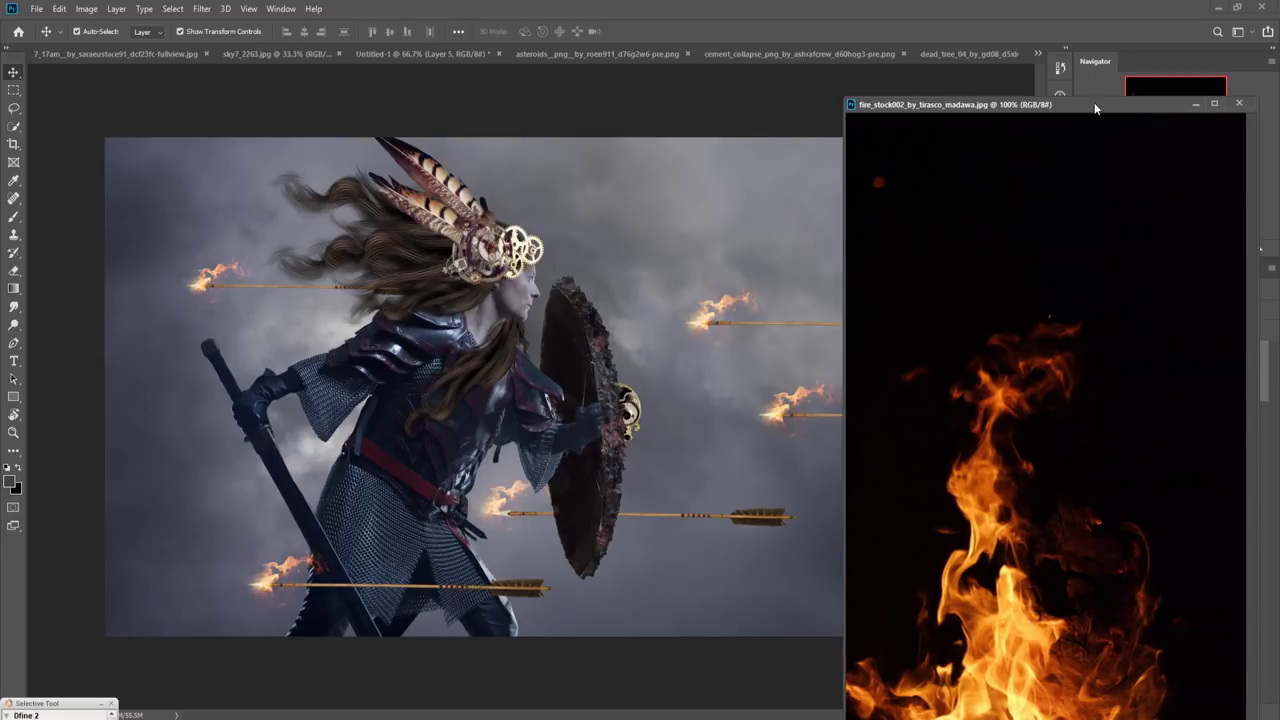
pyautogui.moveTo(1003, 633); pyautogui.dragTo(650, 398)
pyautogui.click(1239, 103)
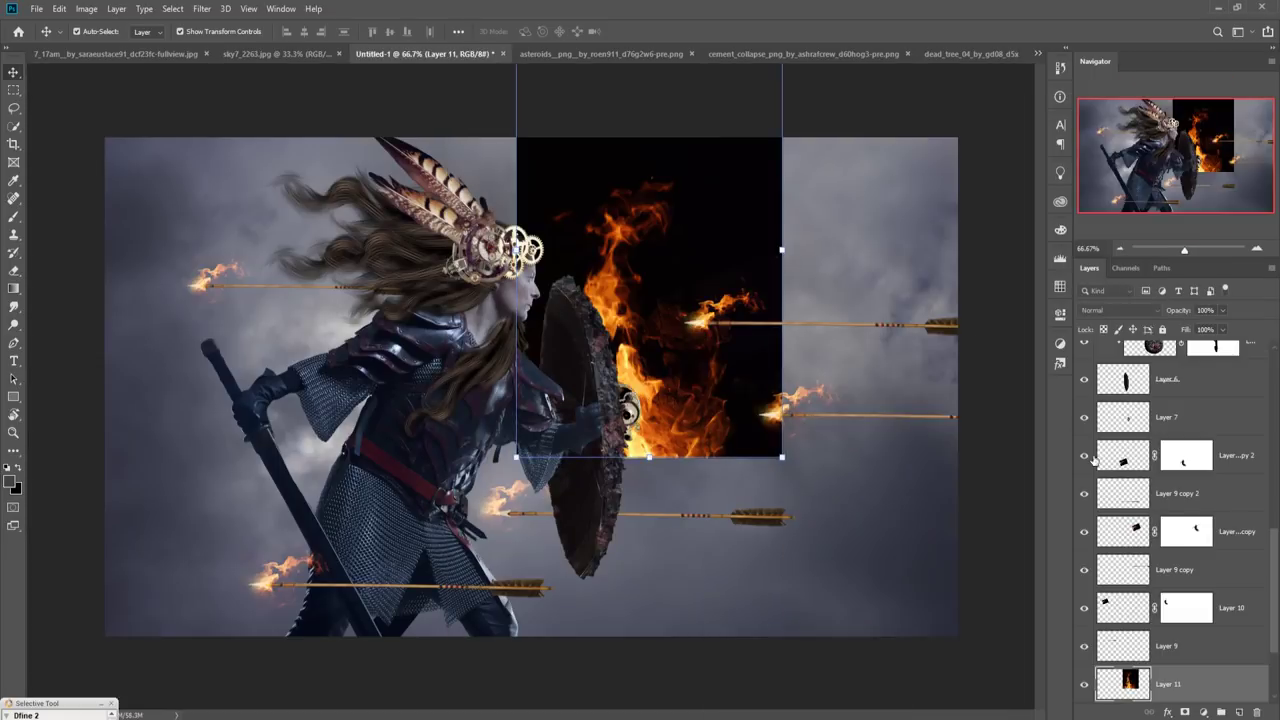
# Set the fire layer's blend mode to Screen and place it directly below Layer 2, positioned over the shield
pyautogui.click(1160, 311)
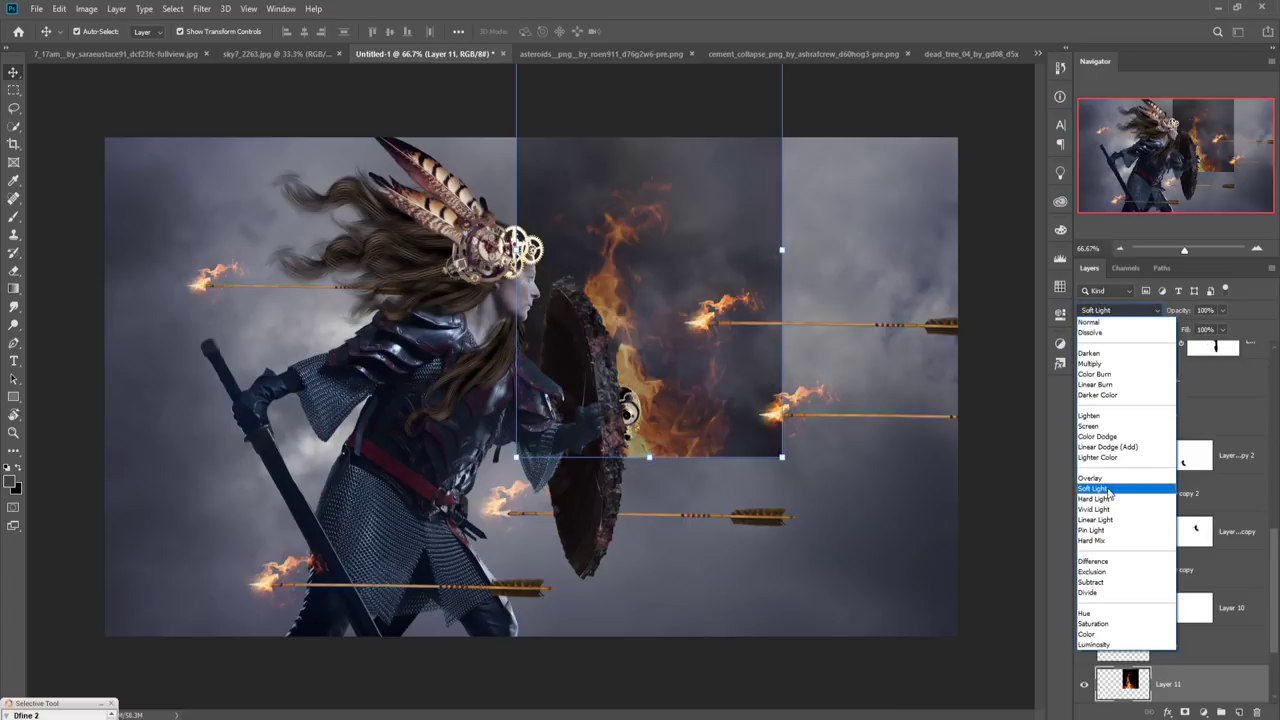
pyautogui.click(1101, 427)
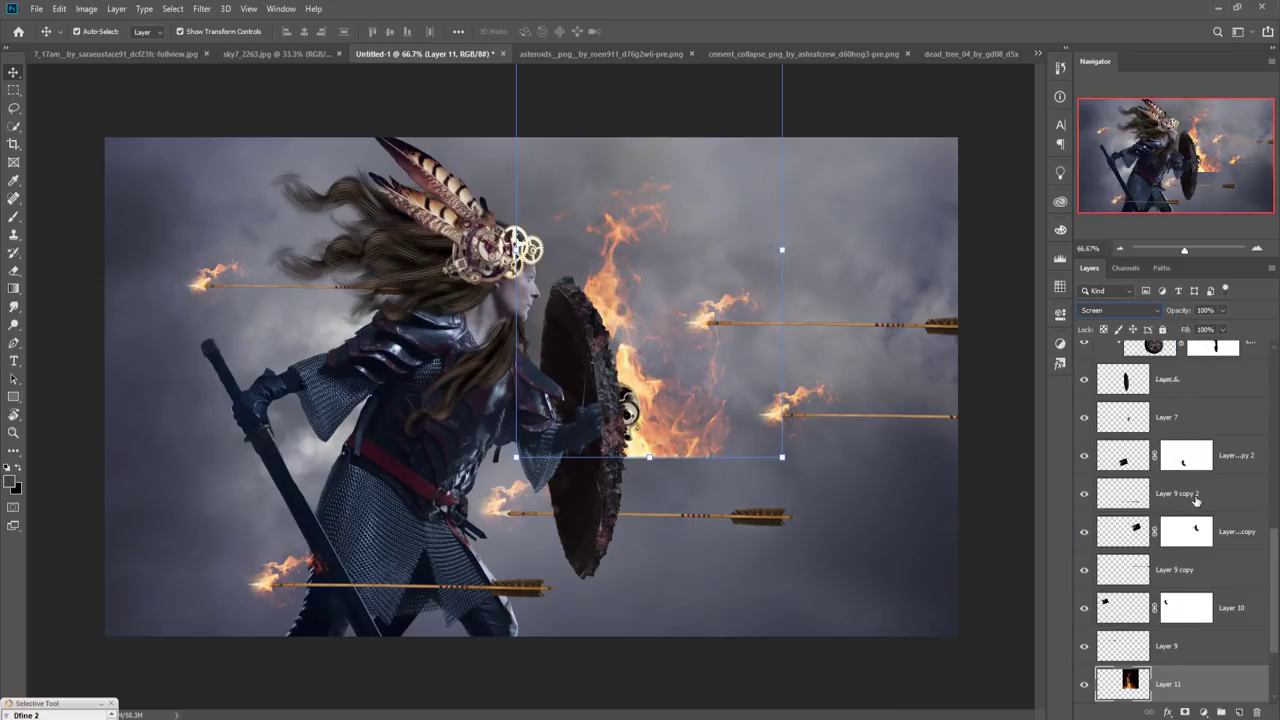
pyautogui.moveTo(1216, 683); pyautogui.dragTo(1220, 494)
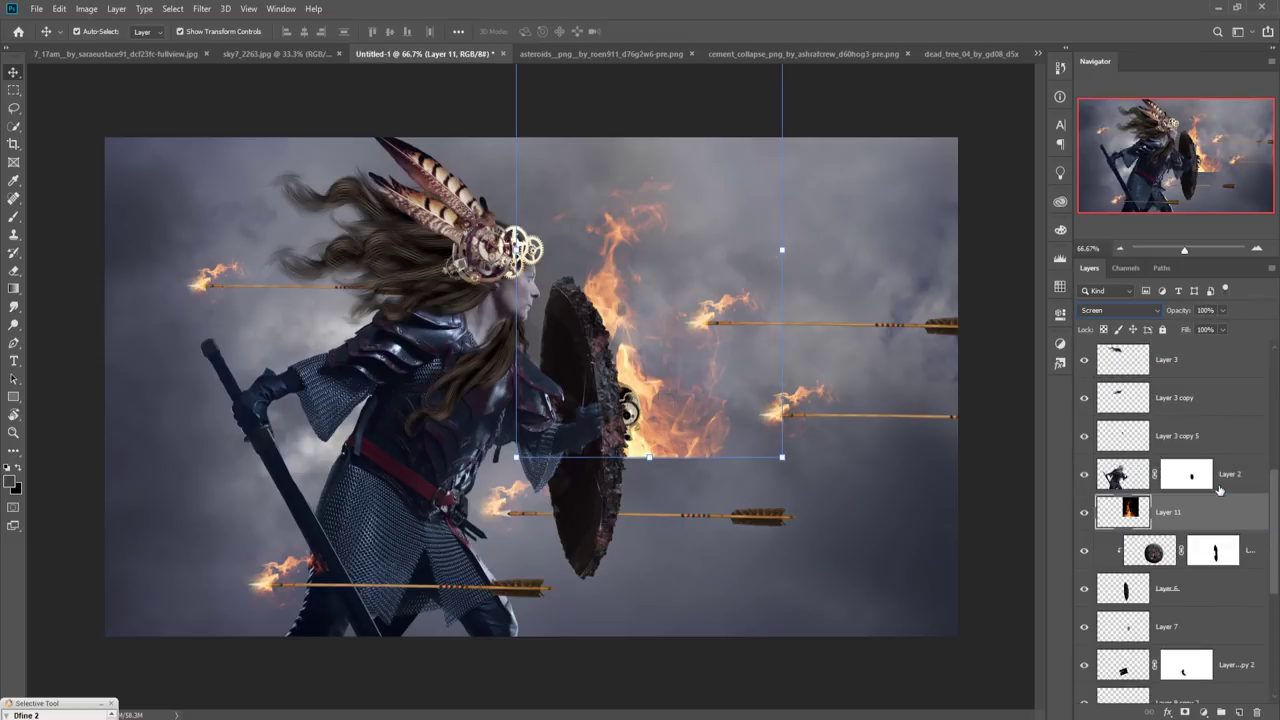
pyautogui.moveTo(618, 403); pyautogui.dragTo(648, 485)
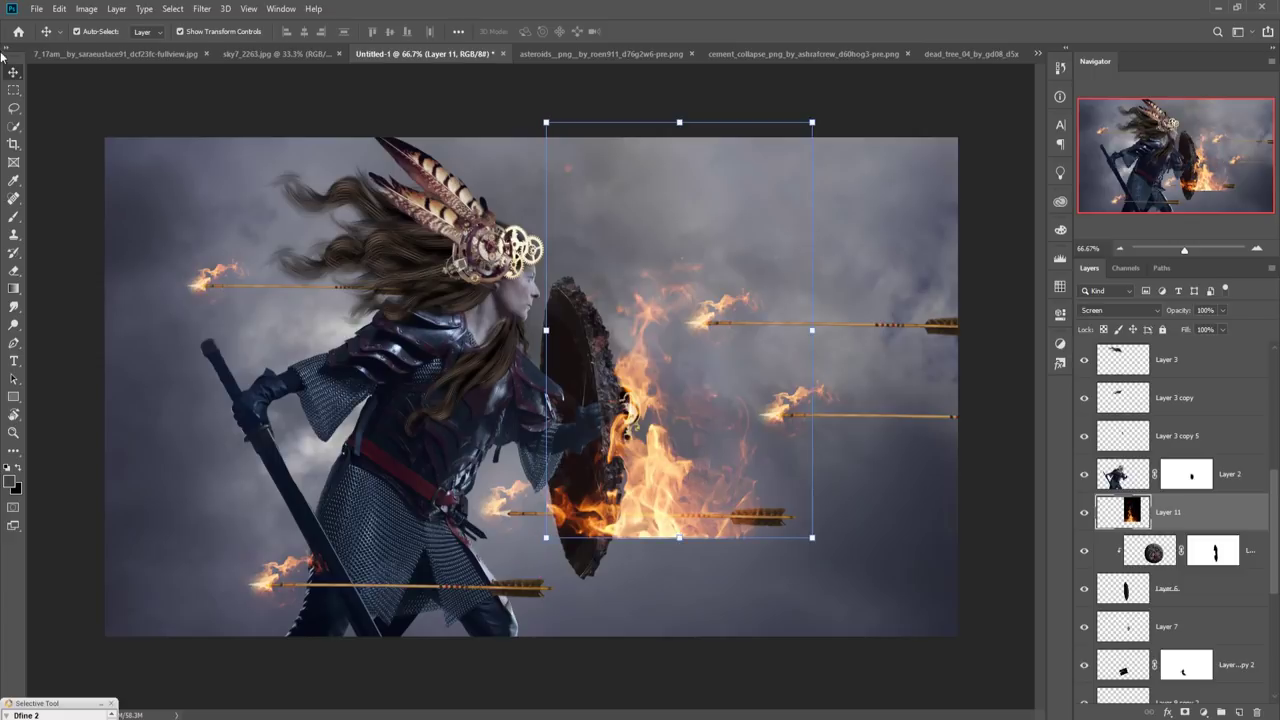
# Try flipping the fire layer horizontally and shifting it against the front of the shield
pyautogui.click(62, 12)
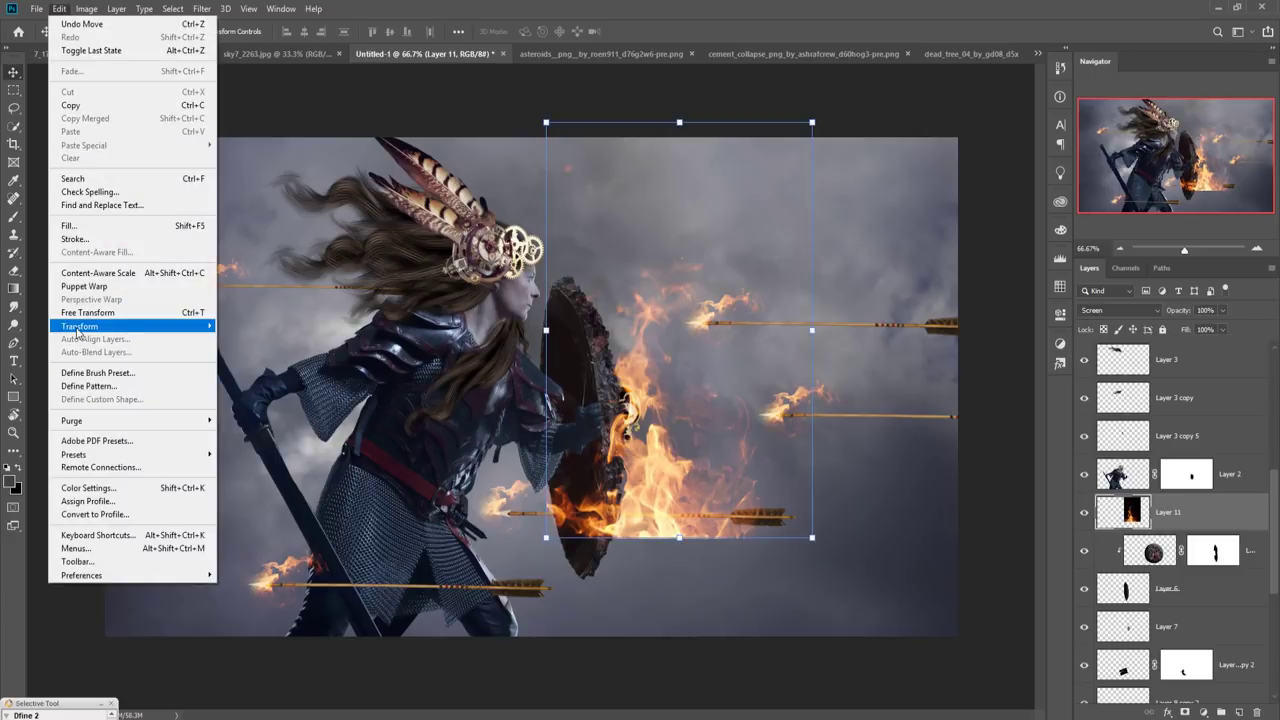
pyautogui.moveTo(90, 326)
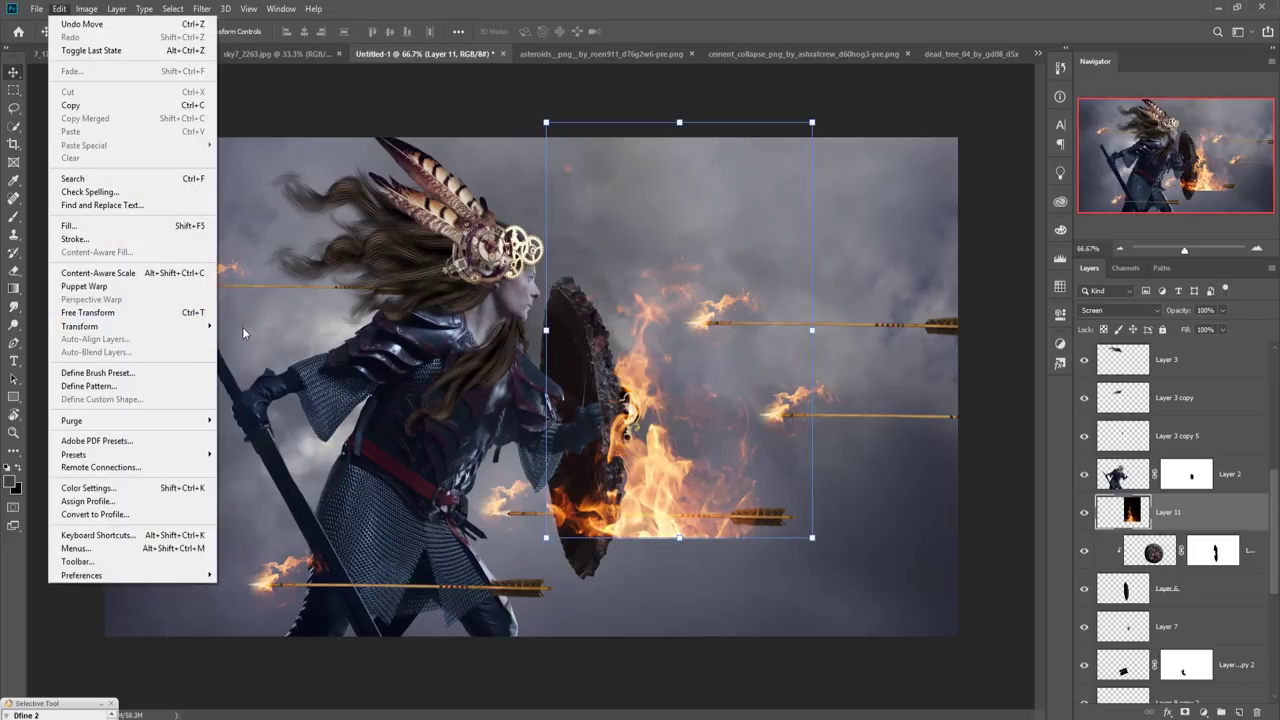
pyautogui.moveTo(207, 331)
pyautogui.click(270, 480)
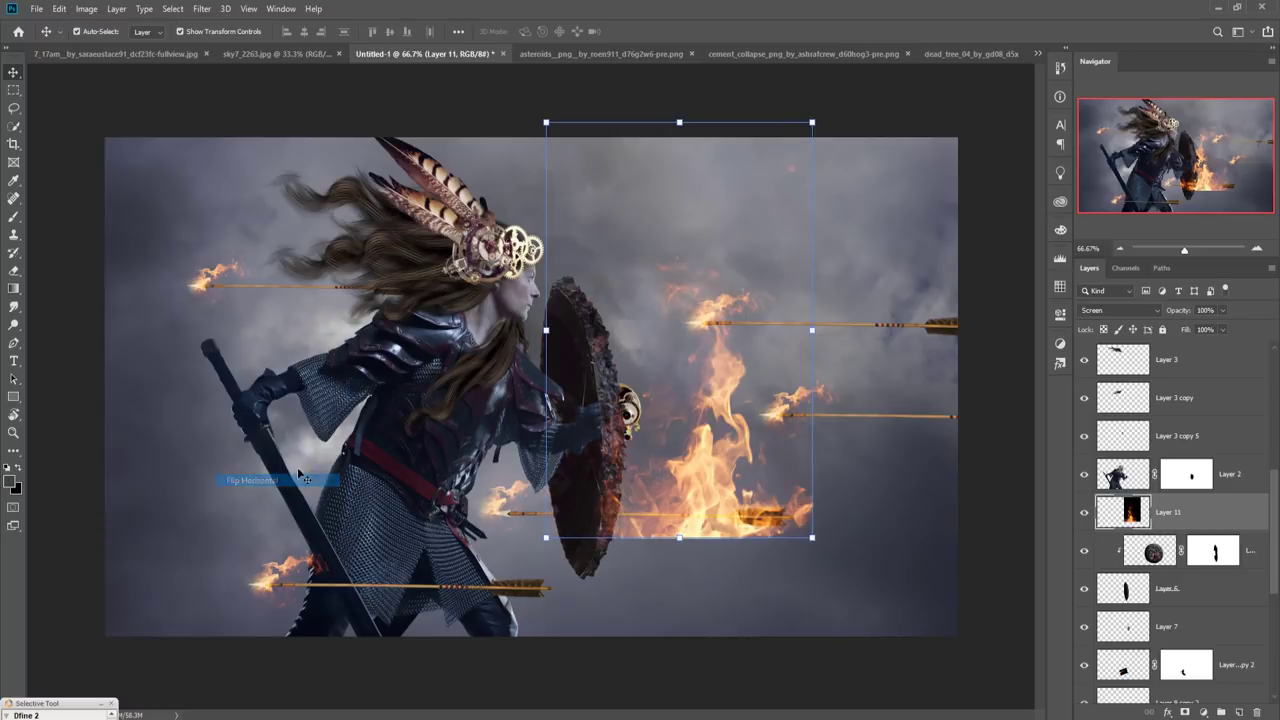
pyautogui.moveTo(724, 416); pyautogui.dragTo(673, 384)
# Flip the fire layer horizontally again to restore its original orientation
pyautogui.click(59, 9)
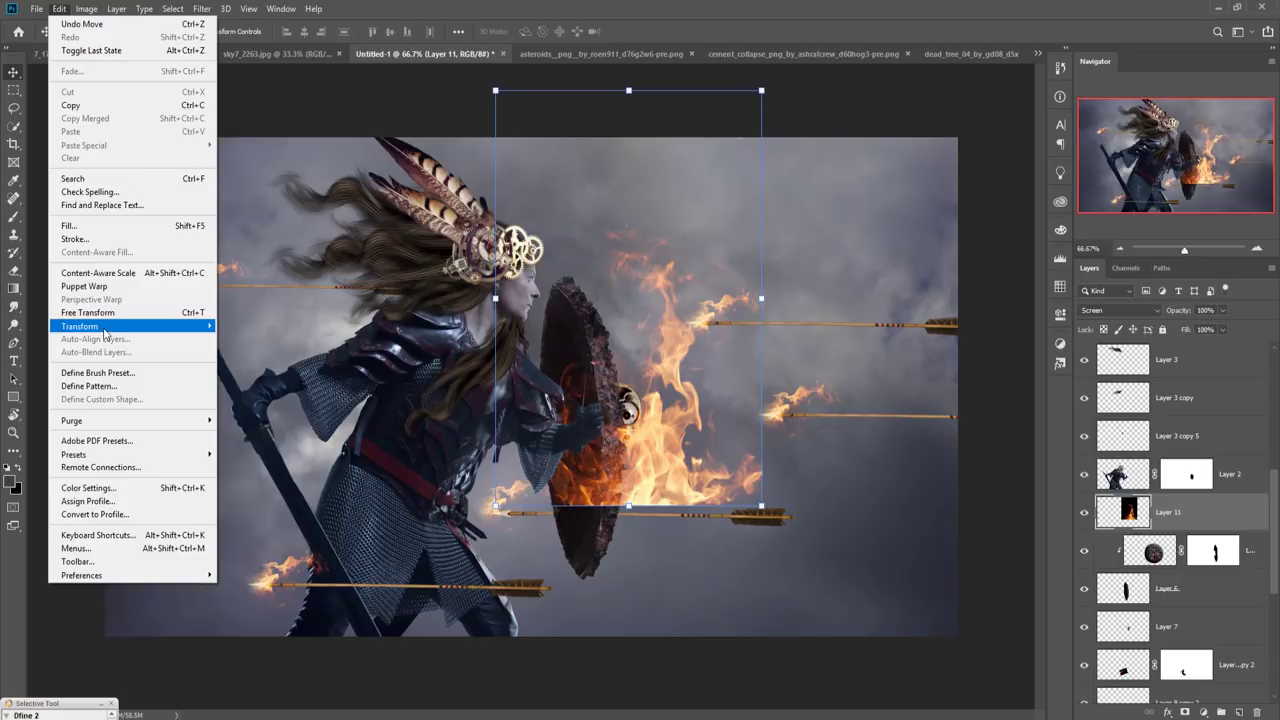
pyautogui.moveTo(170, 330)
pyautogui.click(228, 481)
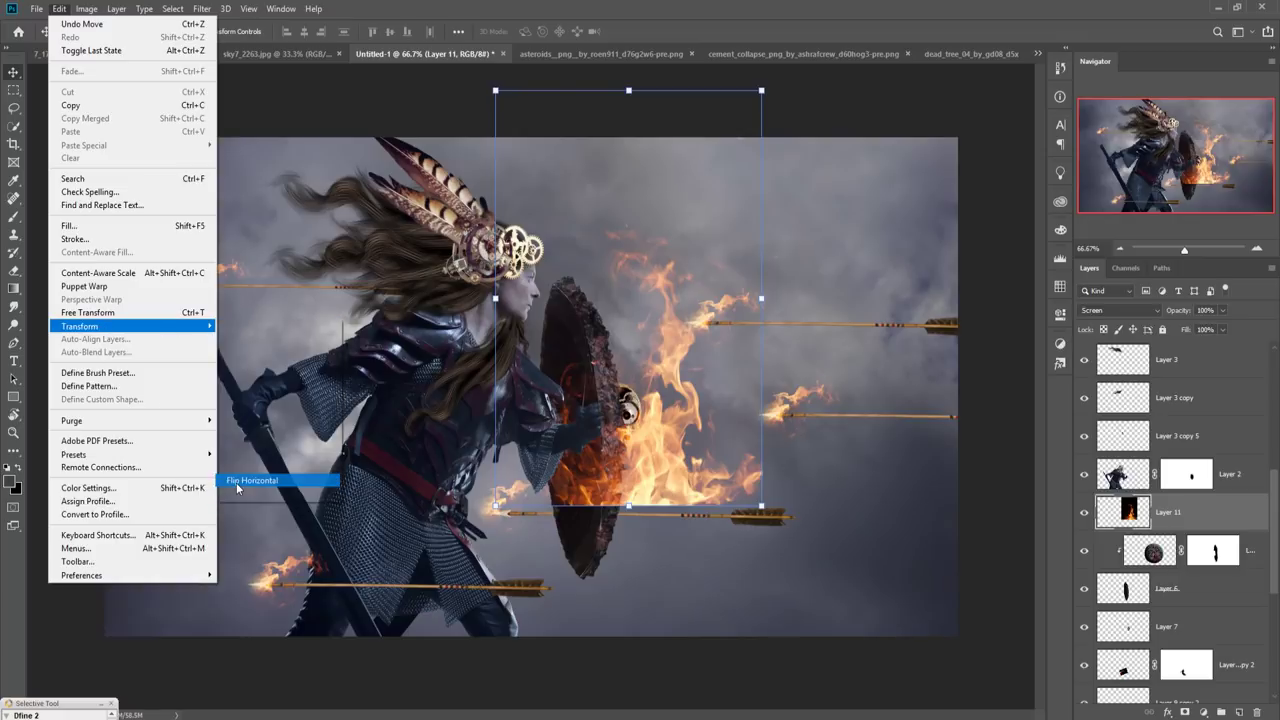
# Move the fire onto the shield's front edge and rotate it to about 28.66 degrees so the flames lean away from the warrior
pyautogui.moveTo(605, 462); pyautogui.dragTo(633, 487)
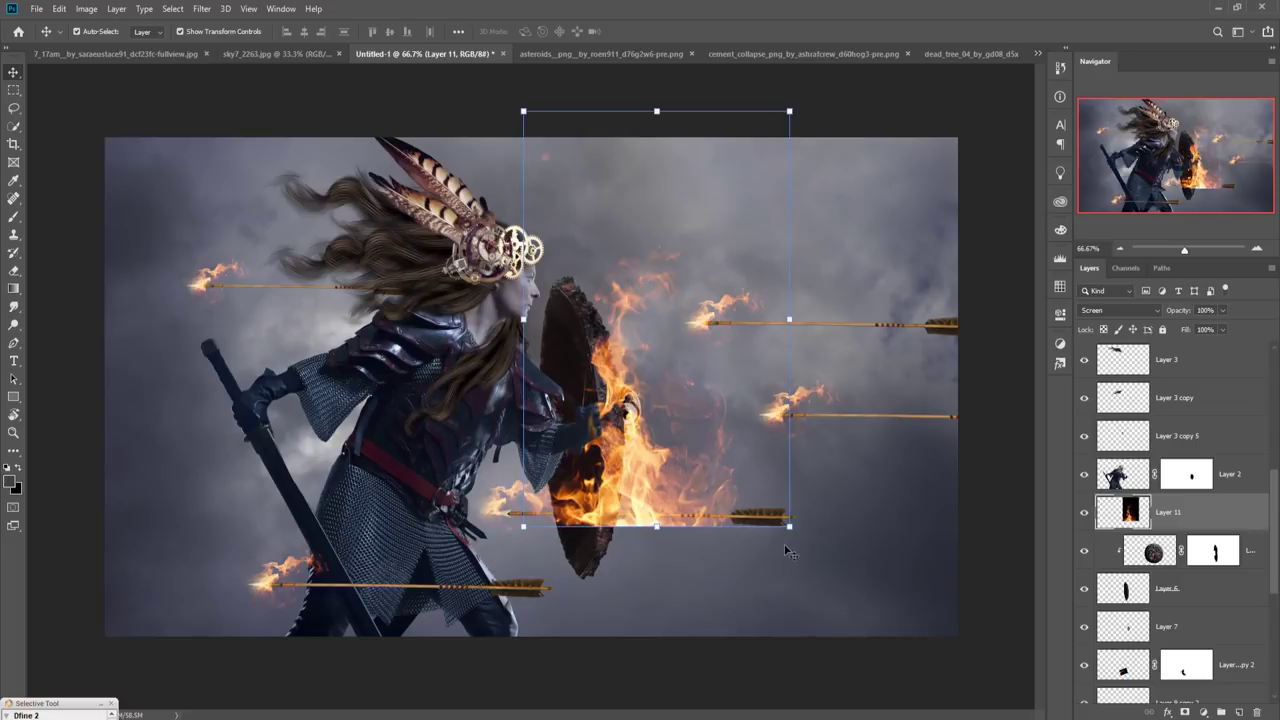
pyautogui.moveTo(801, 541); pyautogui.dragTo(662, 568)
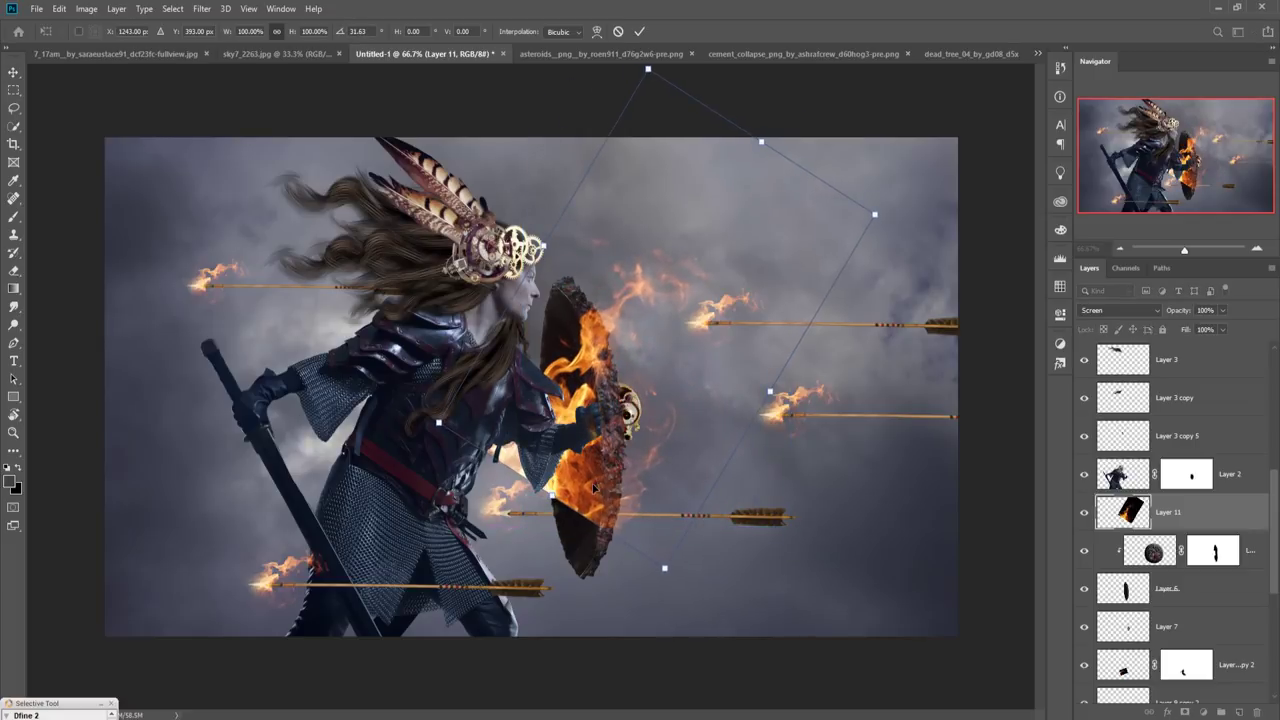
pyautogui.moveTo(596, 485); pyautogui.dragTo(628, 491)
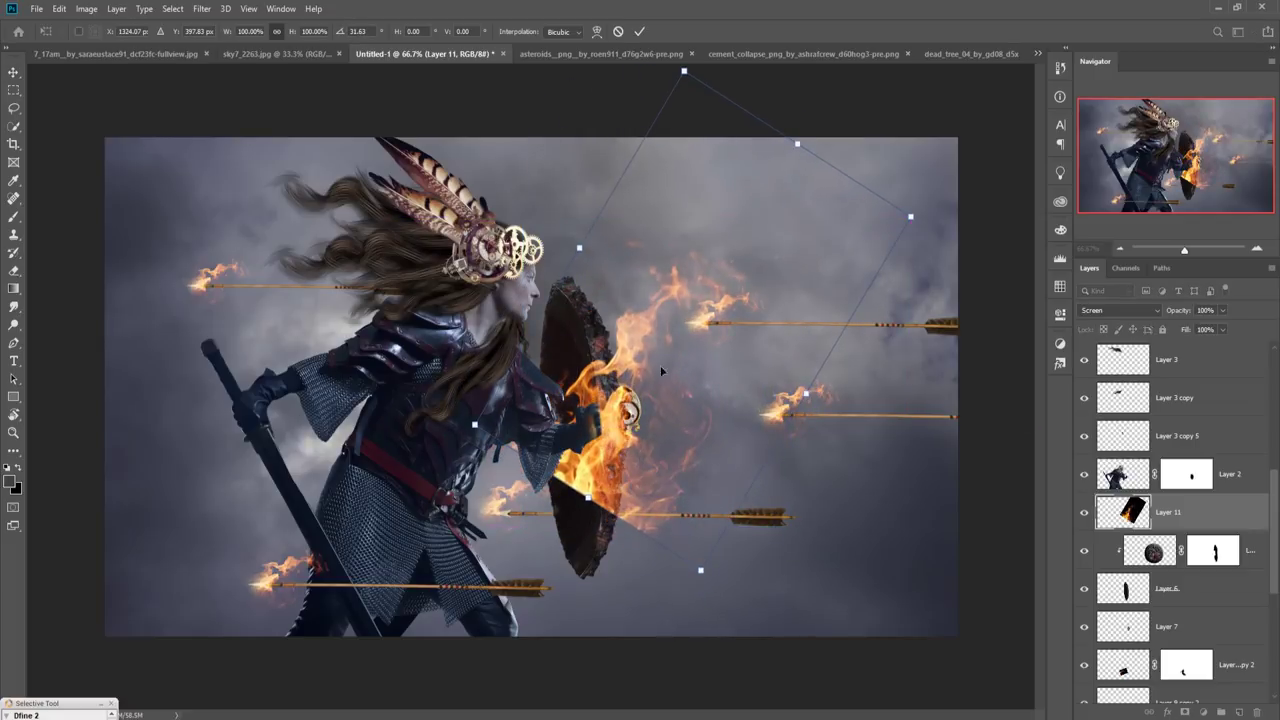
pyautogui.moveTo(806, 136); pyautogui.dragTo(798, 126)
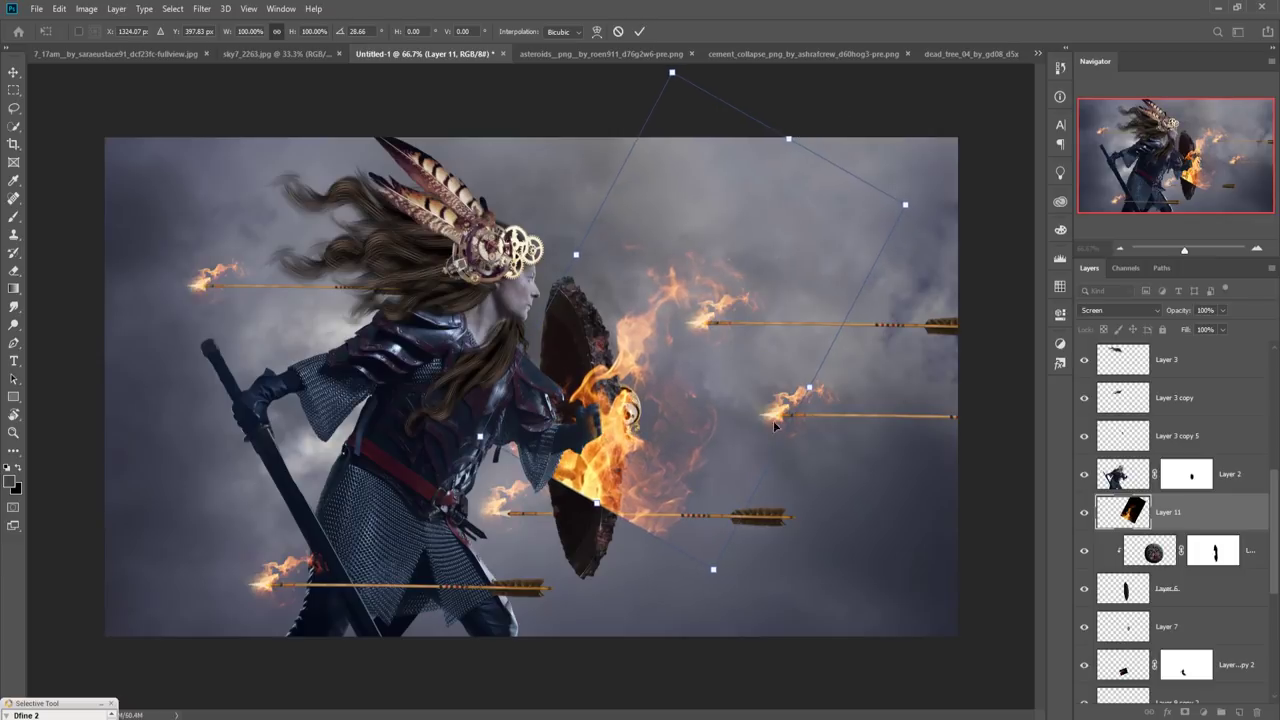
pyautogui.press('Return')
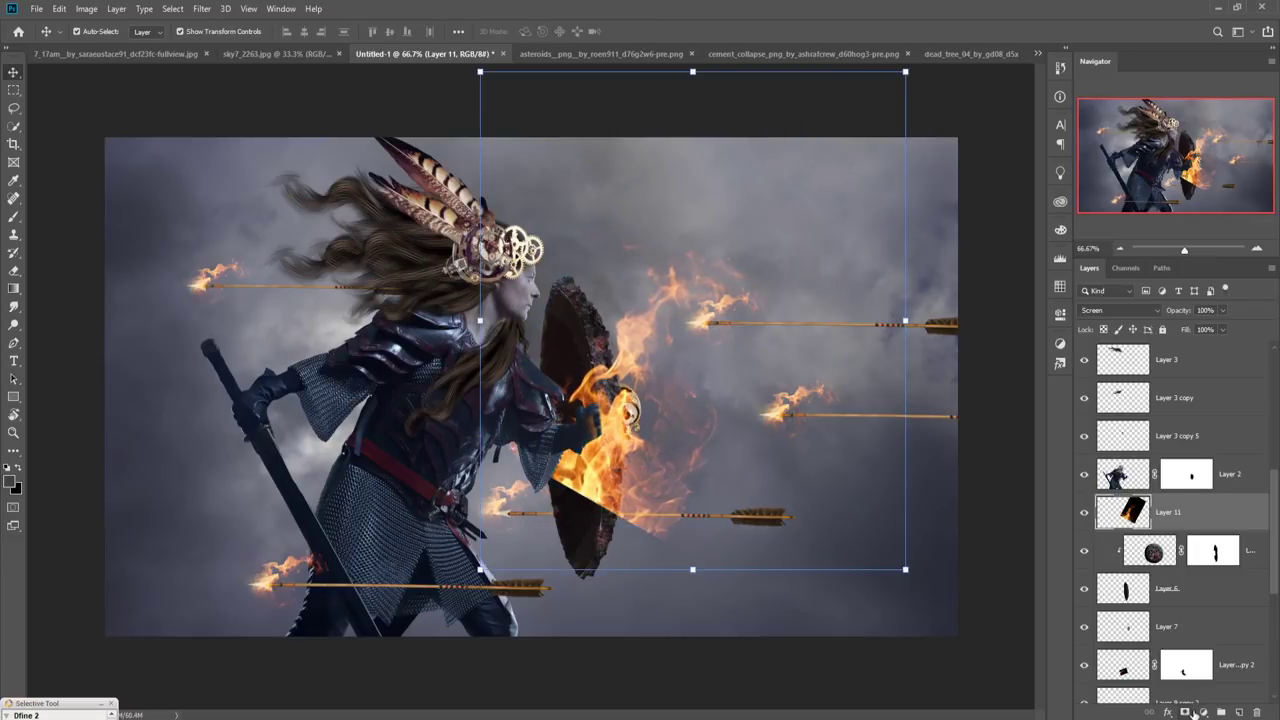
# Add a layer mask to the fire and paint black at 100% opacity over the shield's inner face and the hard lower edge
pyautogui.click(1184, 712)
pyautogui.click(13, 216)
pyautogui.moveTo(600, 365)
pyautogui.mouseDown()
pyautogui.moveTo(585, 470)
pyautogui.moveTo(580, 400)
pyautogui.moveTo(606, 395)
pyautogui.moveTo(595, 441)
pyautogui.mouseUp()
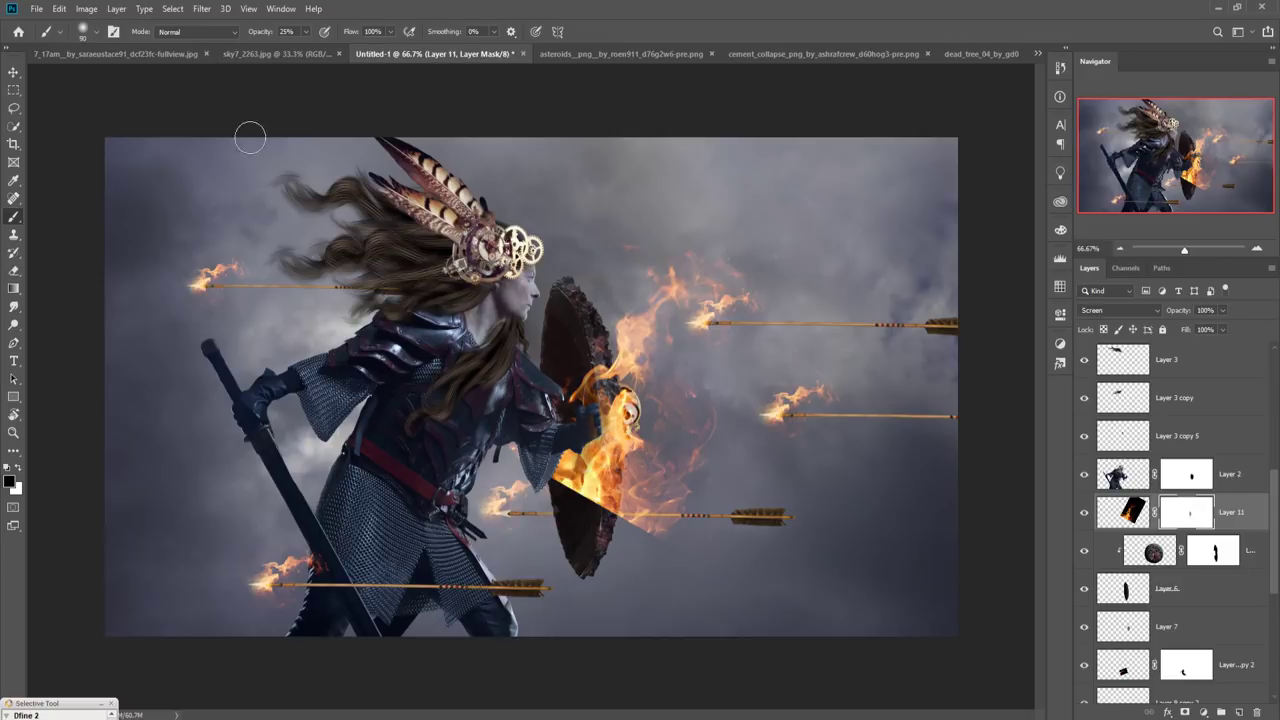
pyautogui.click(305, 31)
pyautogui.moveTo(565, 375)
pyautogui.mouseDown()
pyautogui.moveTo(584, 517)
pyautogui.moveTo(607, 382)
pyautogui.moveTo(610, 397)
pyautogui.moveTo(595, 363)
pyautogui.moveTo(626, 549)
pyautogui.moveTo(610, 515)
pyautogui.moveTo(596, 518)
pyautogui.moveTo(623, 551)
pyautogui.moveTo(638, 535)
pyautogui.moveTo(674, 557)
pyautogui.moveTo(637, 553)
pyautogui.moveTo(709, 515)
pyautogui.moveTo(667, 537)
pyautogui.moveTo(654, 516)
pyautogui.moveTo(656, 555)
pyautogui.moveTo(708, 498)
pyautogui.moveTo(696, 520)
pyautogui.moveTo(674, 503)
pyautogui.moveTo(641, 516)
pyautogui.mouseUp()
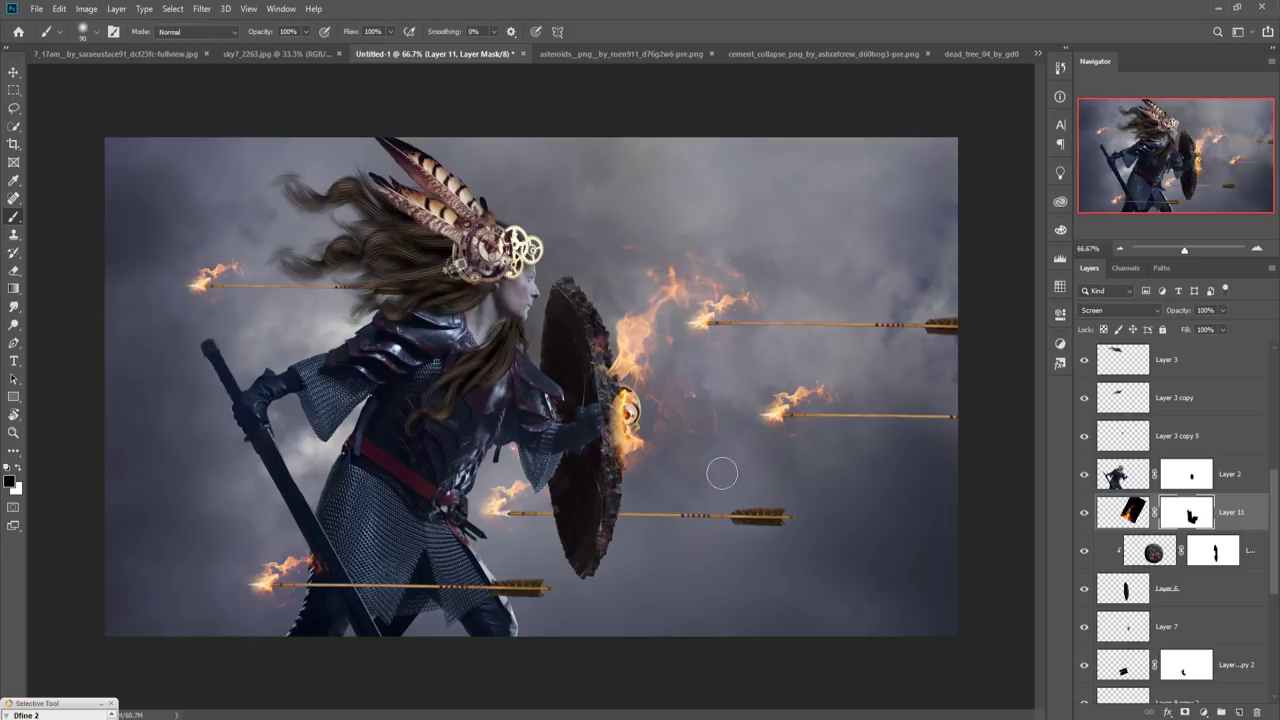
pyautogui.moveTo(638, 564)
pyautogui.mouseDown()
pyautogui.moveTo(620, 563)
pyautogui.moveTo(673, 578)
pyautogui.mouseUp()
# Duplicate the masked fire layer as Layer 11 copy and move the copy down behind the warrior's lower body
pyautogui.click(14, 72)
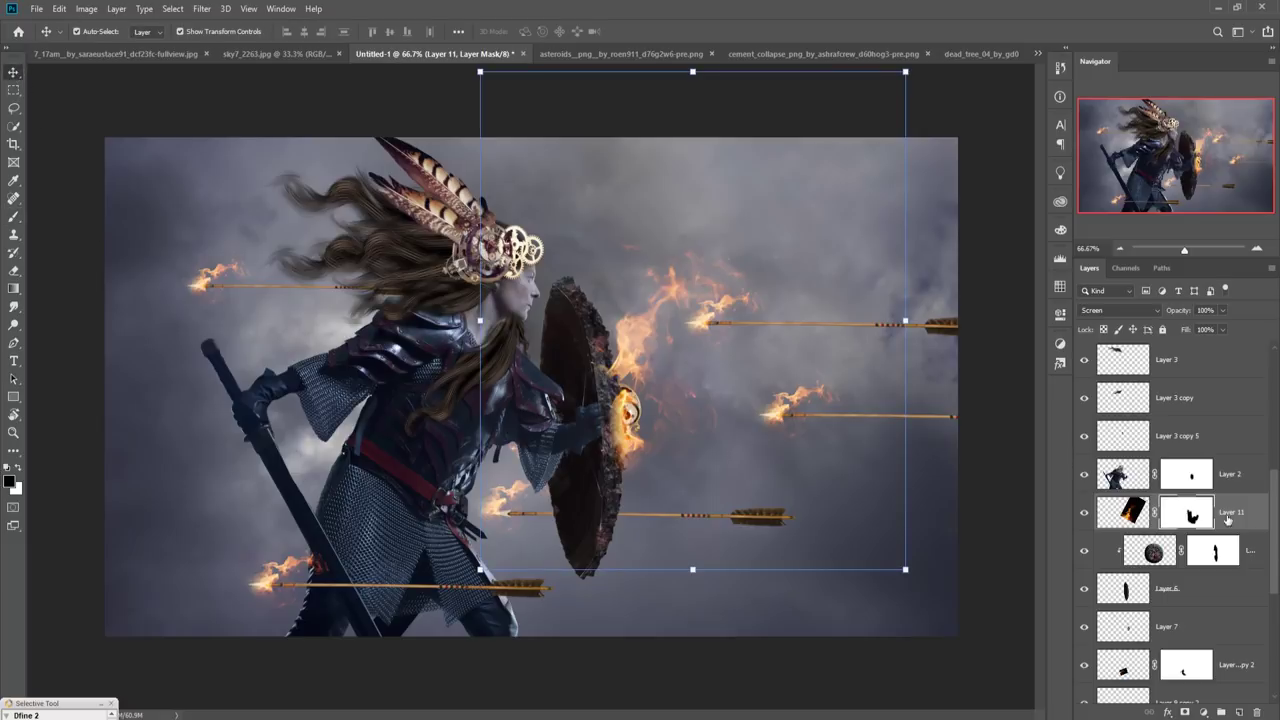
pyautogui.rightClick(1228, 519)
pyautogui.click(1195, 209)
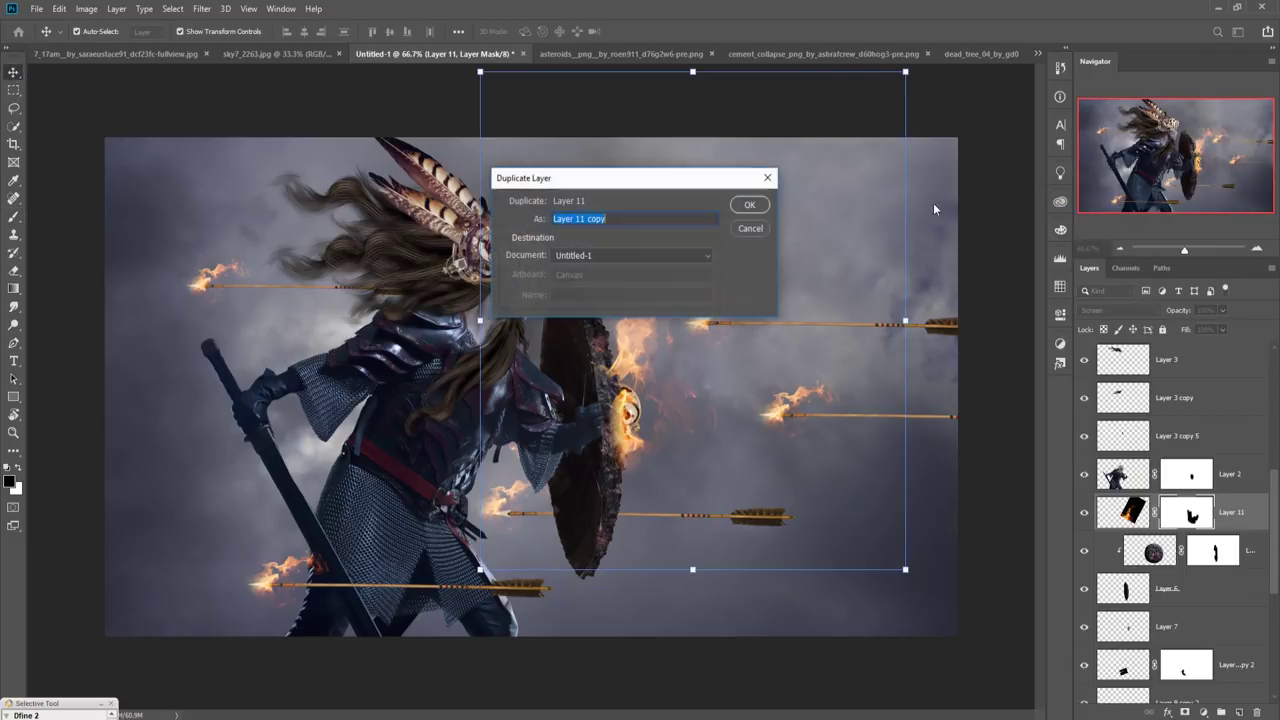
pyautogui.click(749, 204)
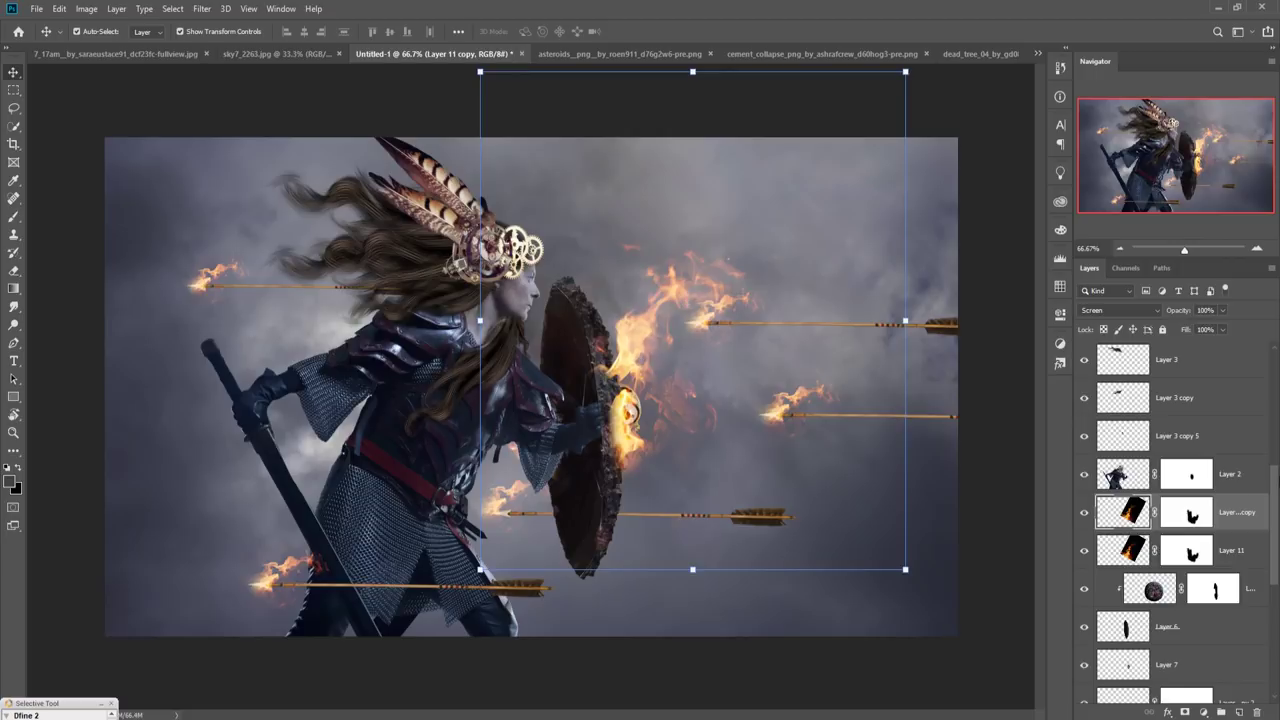
pyautogui.moveTo(724, 328); pyautogui.dragTo(335, 475)
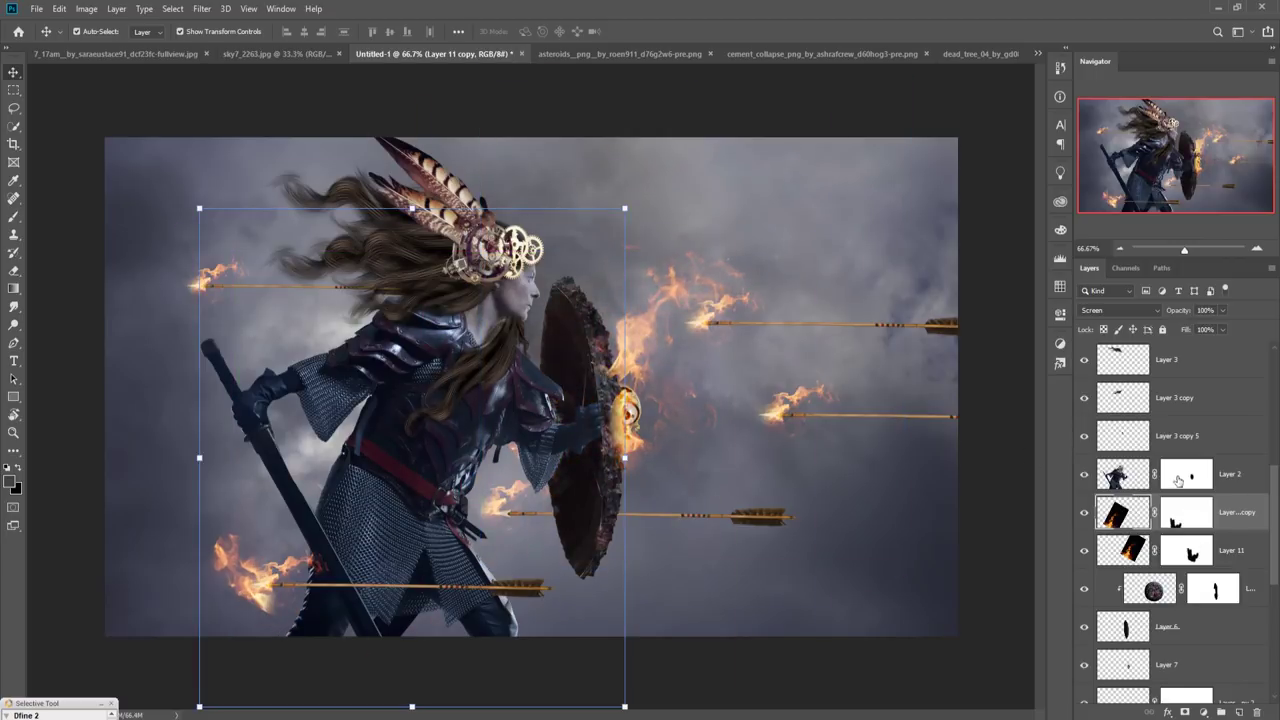
# Stack Layer 11 copy above Layer 3 copy 5, and rotate it to about 126.51 degrees along the sword
pyautogui.moveTo(1240, 503); pyautogui.dragTo(1228, 441)
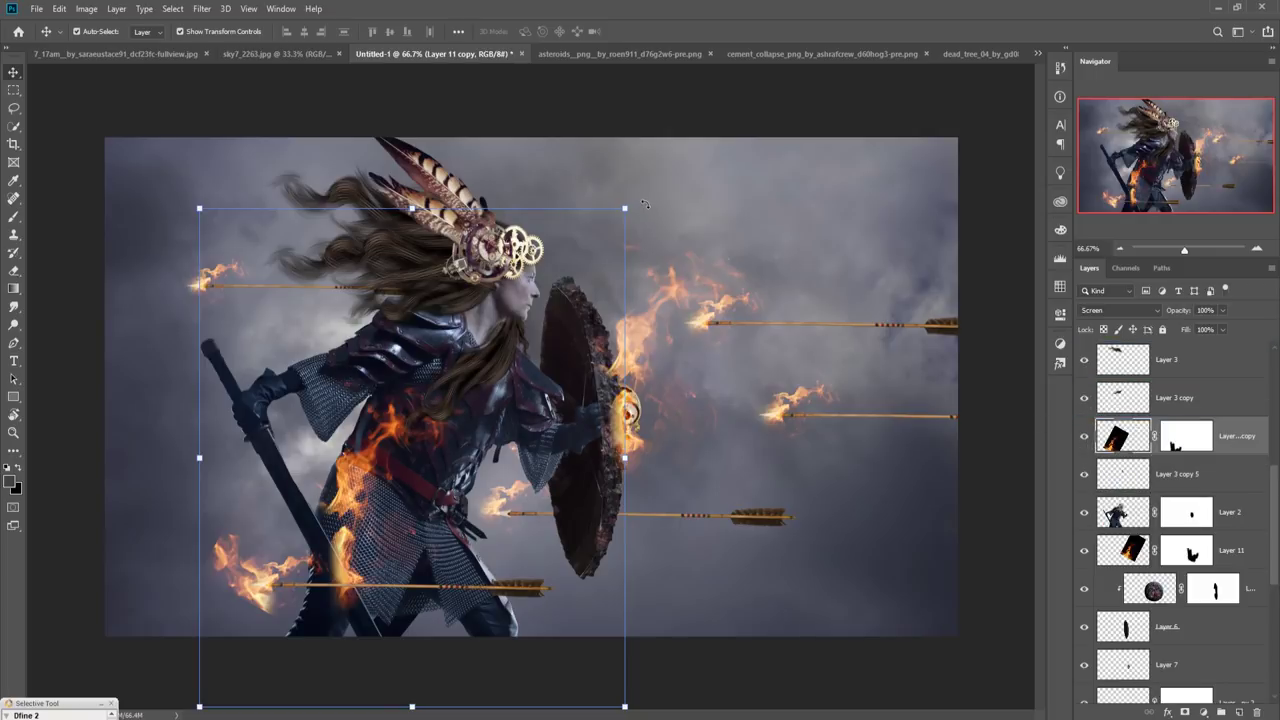
pyautogui.moveTo(638, 205); pyautogui.dragTo(415, 470)
pyautogui.moveTo(400, 412); pyautogui.dragTo(334, 509)
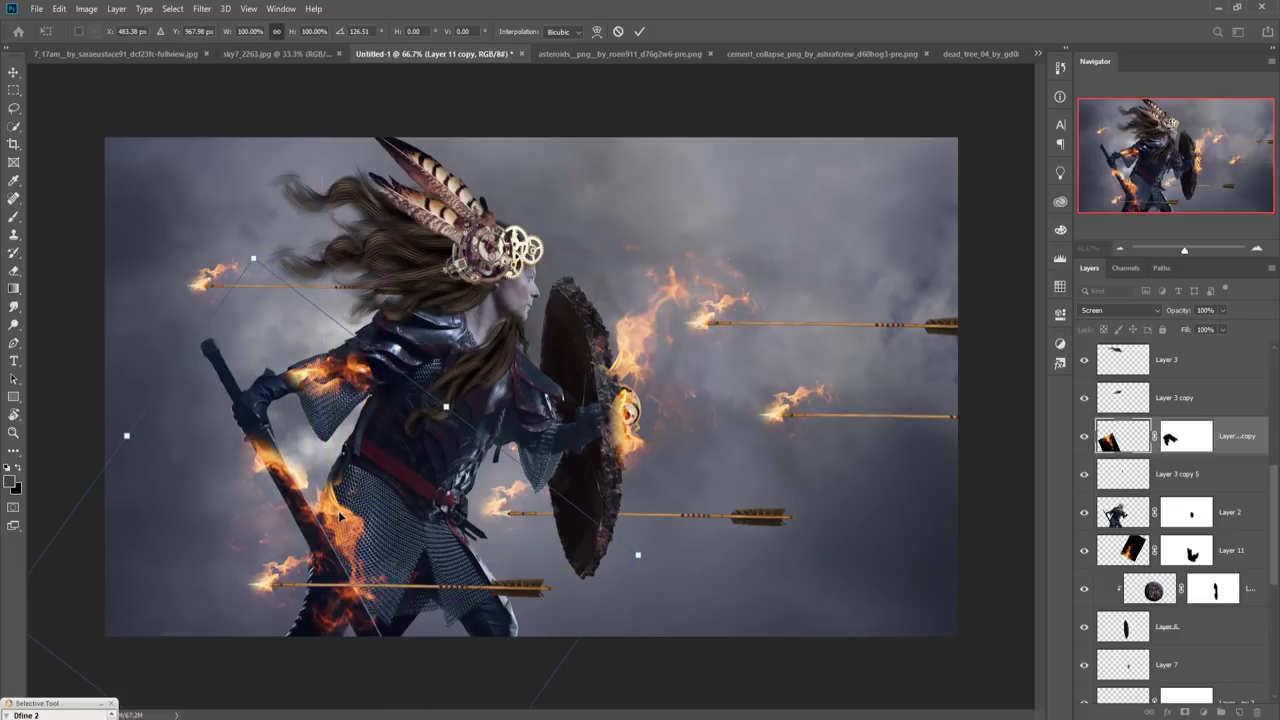
pyautogui.click(640, 32)
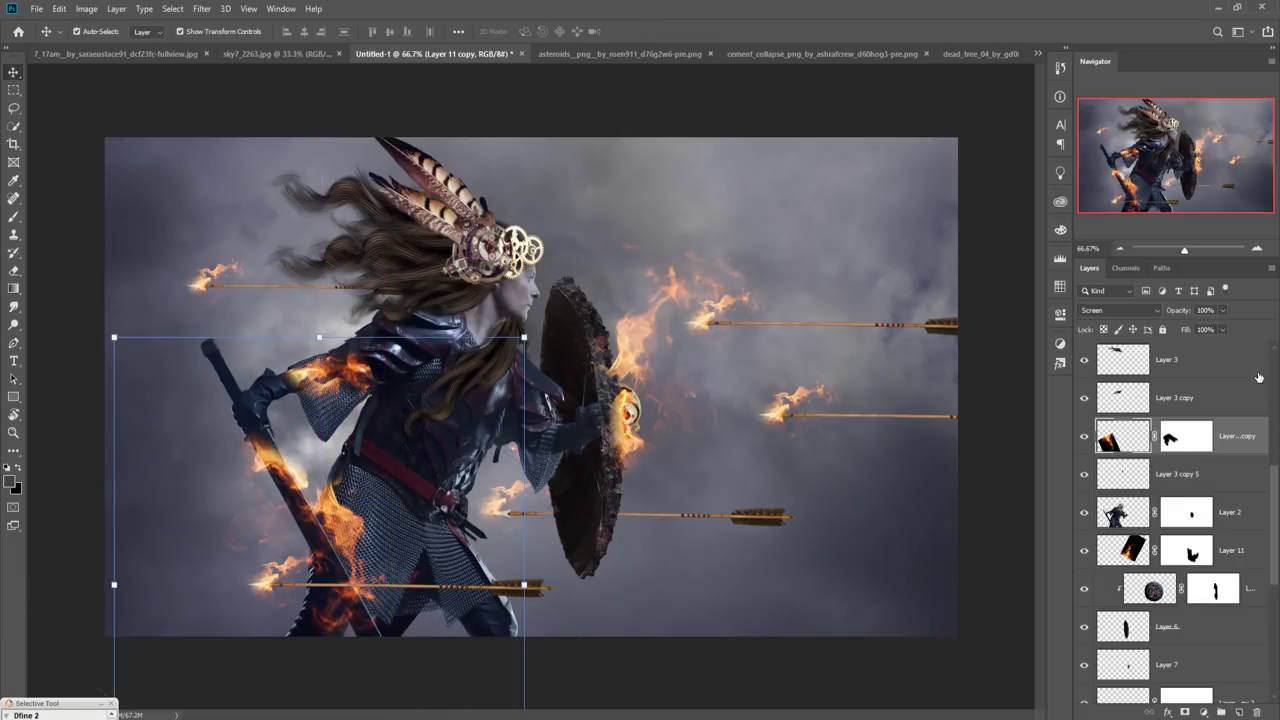
# Paint black on Layer 11 copy's mask to hide the flames on the warrior's upper arm
pyautogui.click(1187, 437)
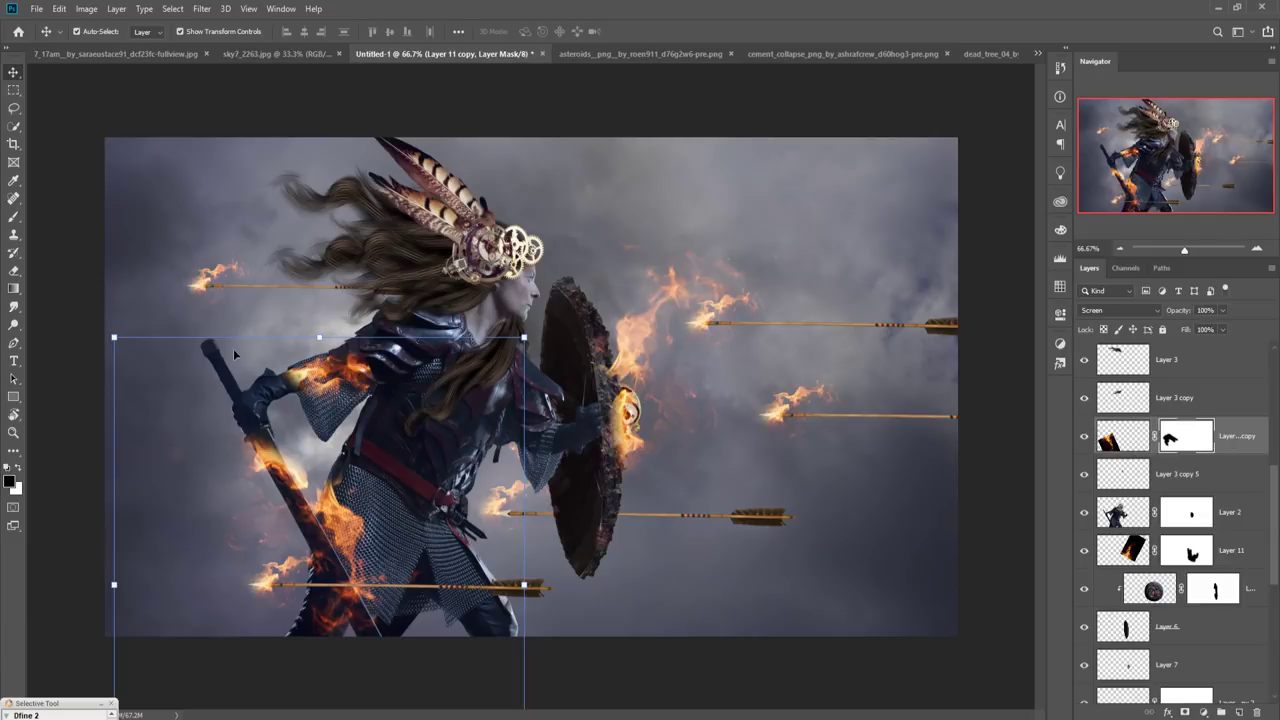
pyautogui.click(14, 218)
pyautogui.moveTo(318, 375)
pyautogui.mouseDown()
pyautogui.moveTo(370, 380)
pyautogui.moveTo(300, 382)
pyautogui.moveTo(391, 463)
pyautogui.moveTo(478, 434)
pyautogui.mouseUp()
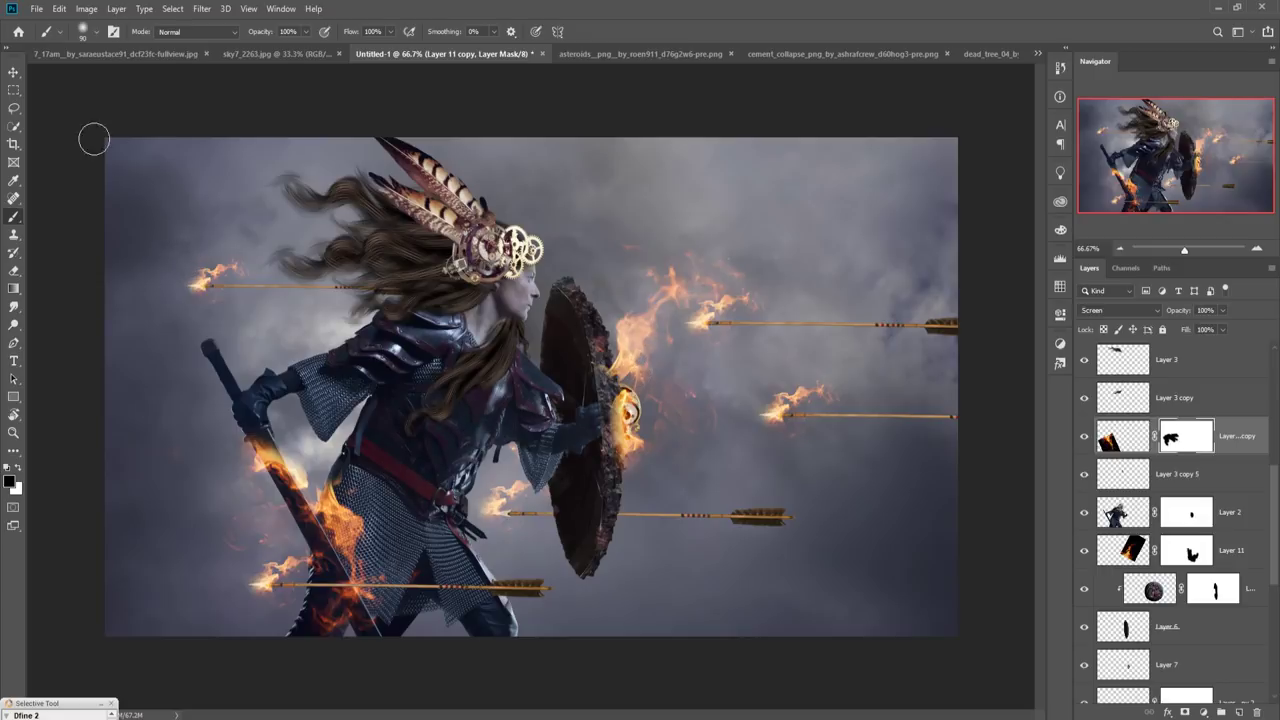
# Duplicate the masked cloud layer Layer 5 as Layer 5 copy
pyautogui.click(14, 72)
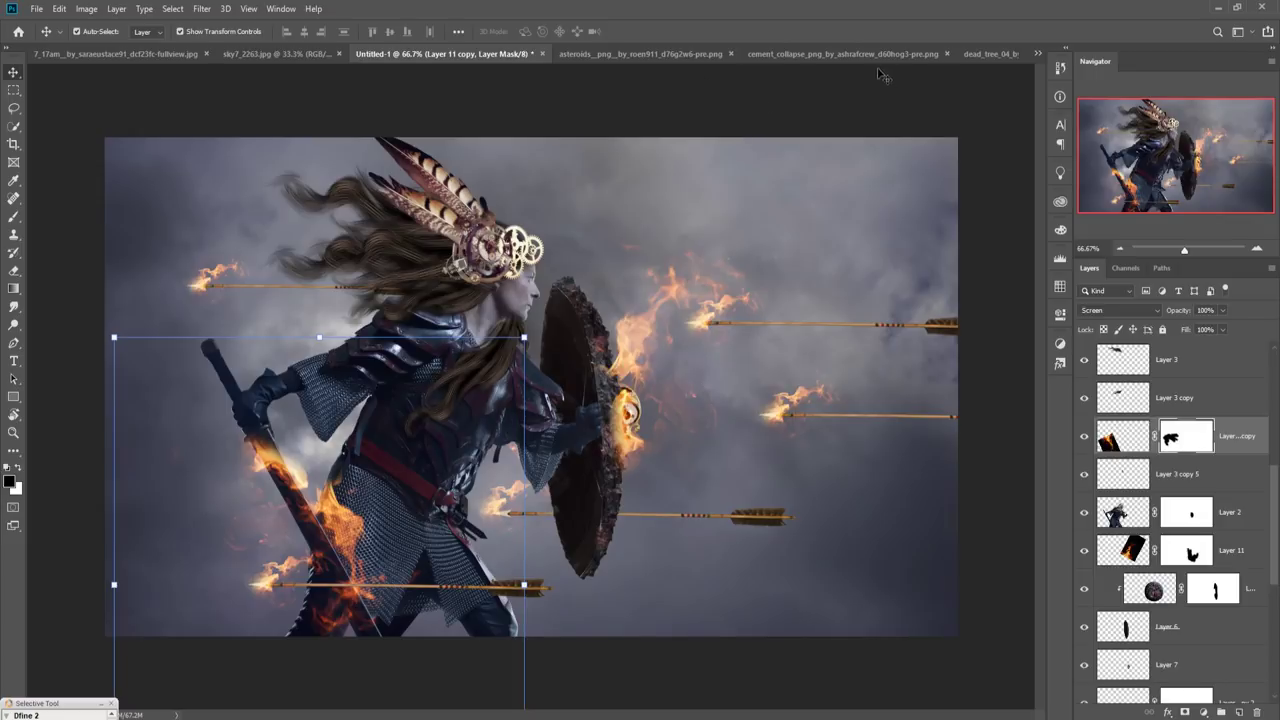
pyautogui.scroll(-6, 1163, 487)
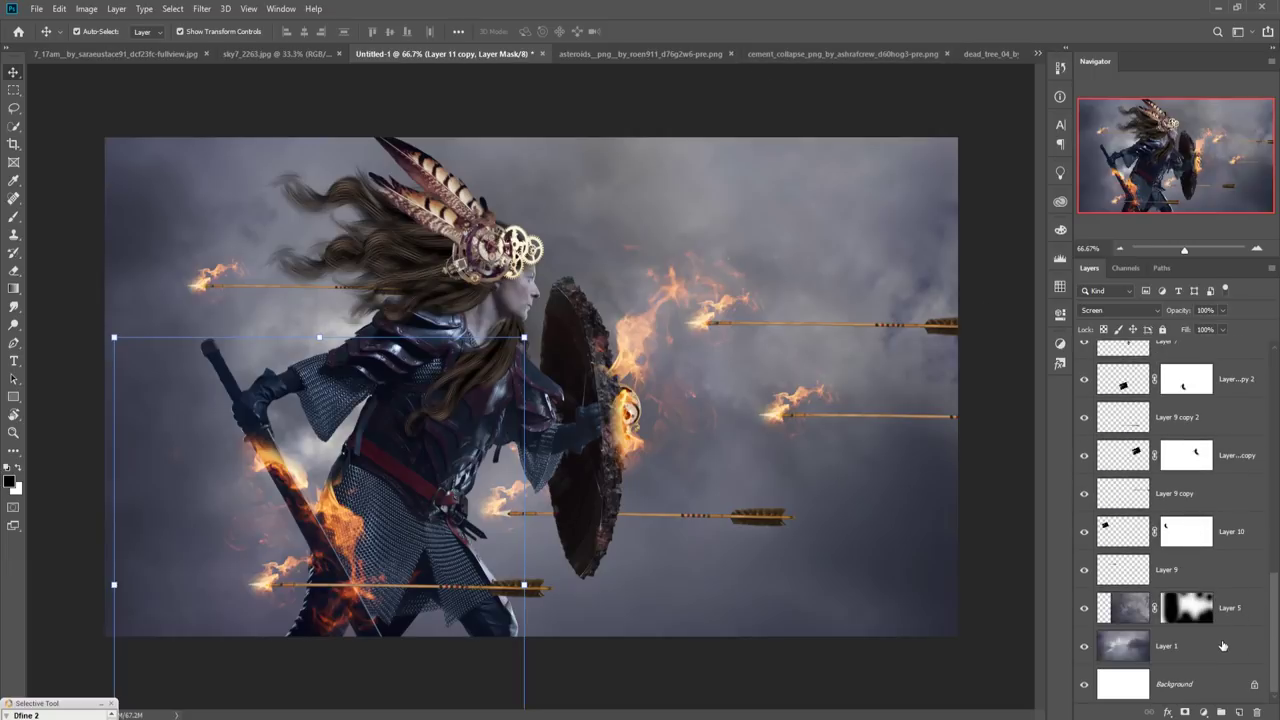
pyautogui.click(1238, 614)
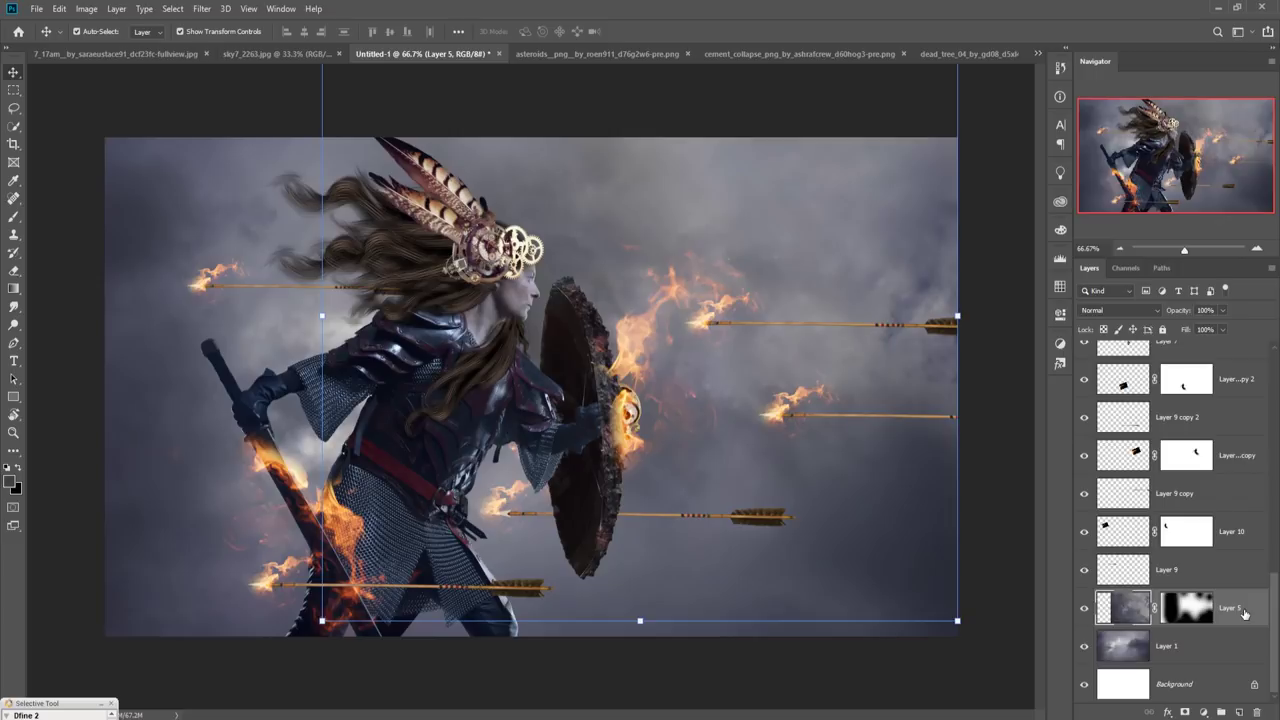
pyautogui.rightClick(1244, 614)
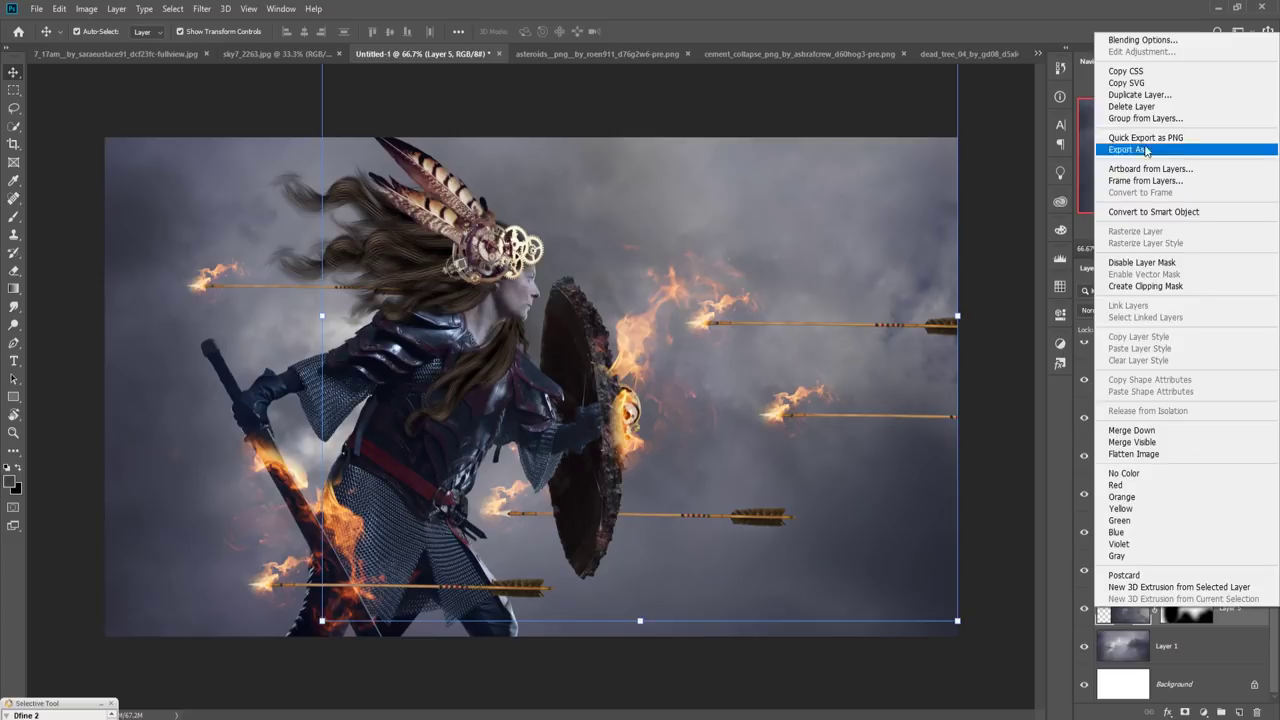
pyautogui.click(1140, 95)
pyautogui.click(748, 205)
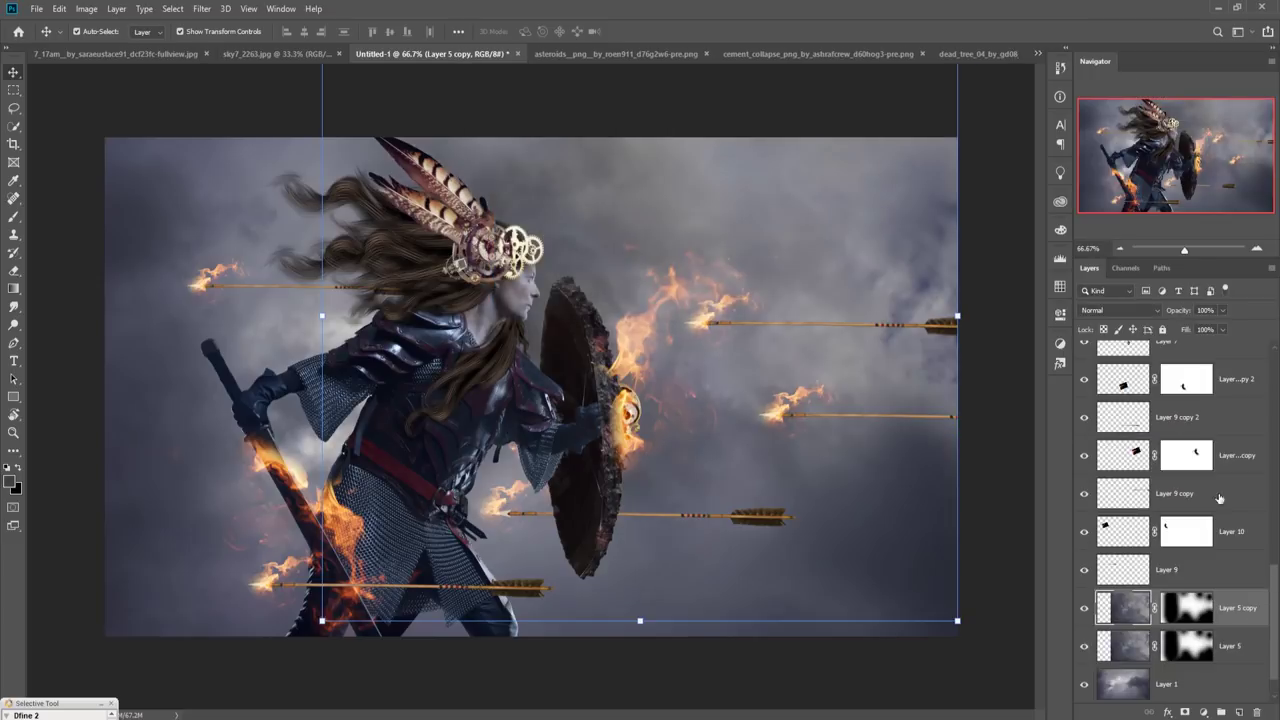
# Bring Layer 5 copy to the top of the layer stack and shift its clouds over the warrior's body and sword
pyautogui.moveTo(1250, 608); pyautogui.dragTo(1200, 348)
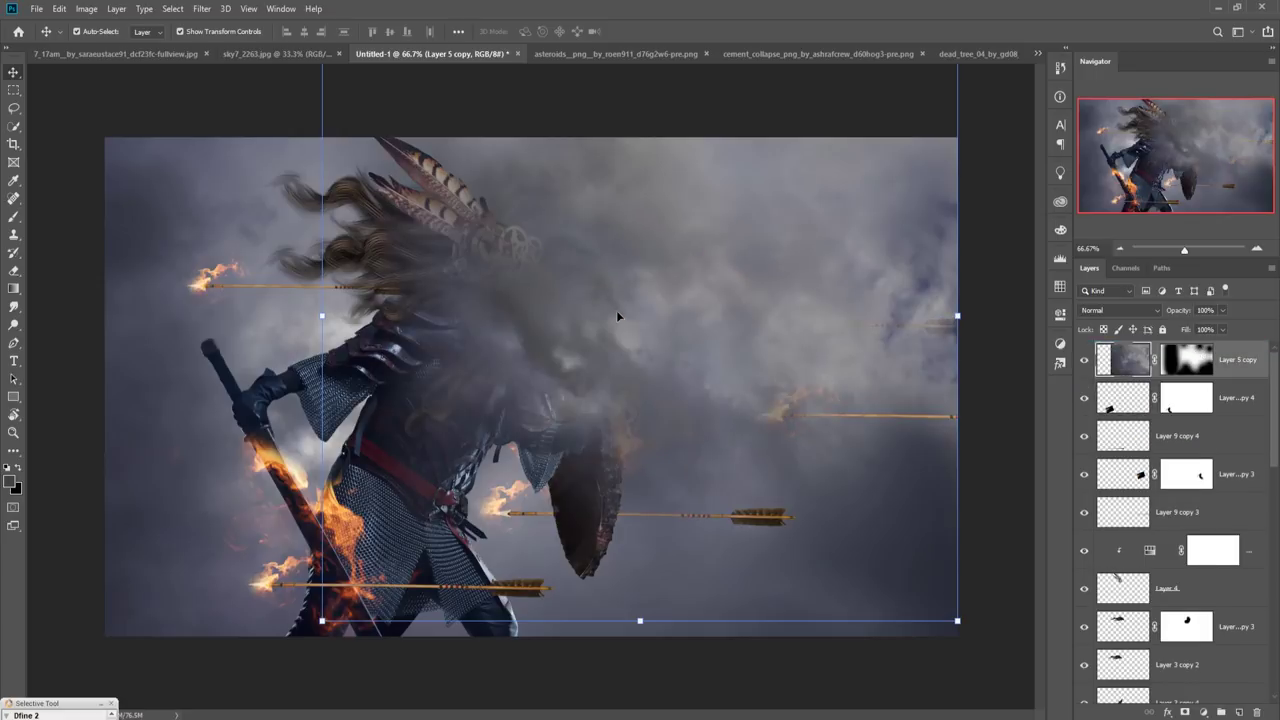
pyautogui.moveTo(655, 215); pyautogui.dragTo(375, 505)
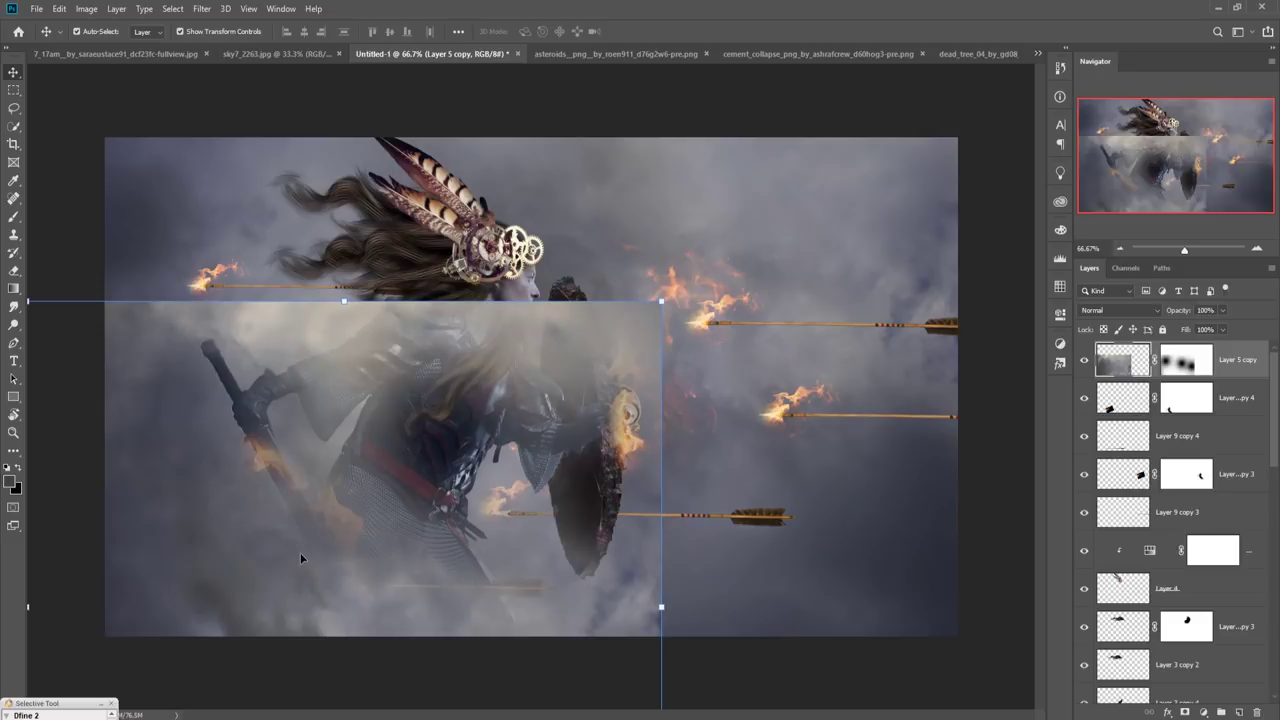
pyautogui.moveTo(300, 552); pyautogui.dragTo(285, 507)
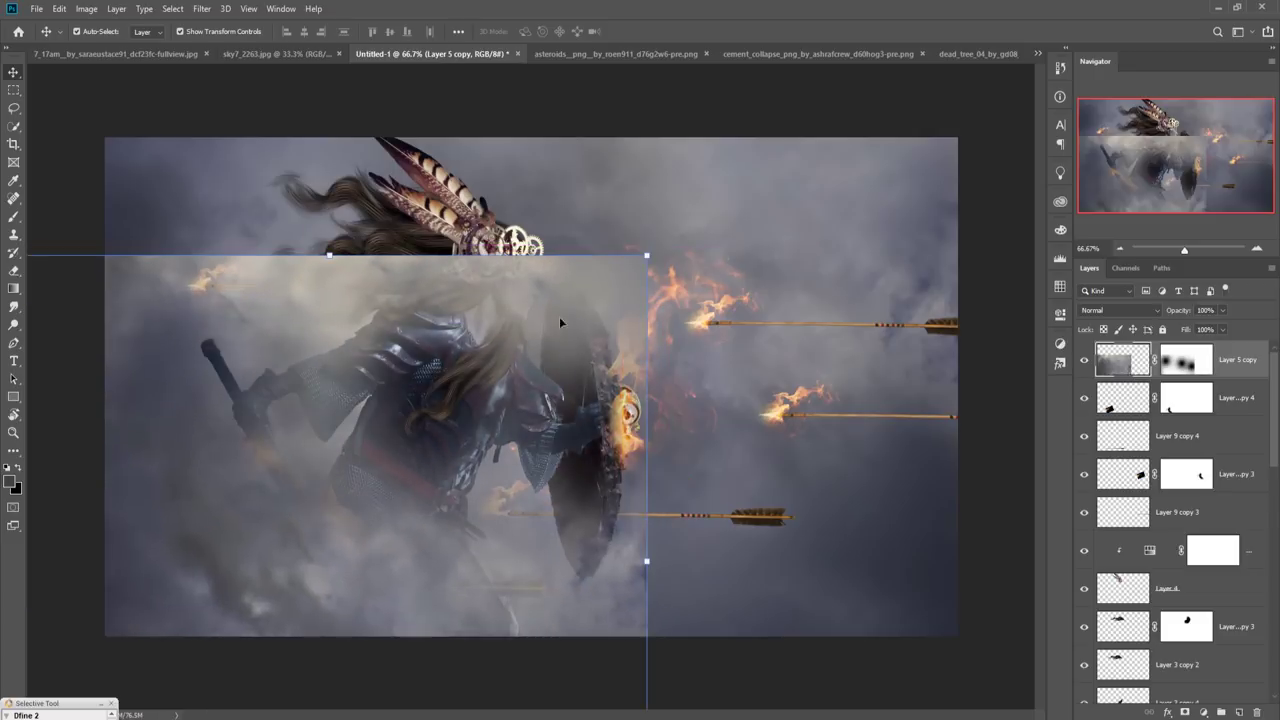
# Rotate Layer 5 copy to about -179.55 degrees and place its clouds over the warrior's legs and the image's lower-left area
pyautogui.hotkey('ctrl', 't')
pyautogui.moveTo(658, 244); pyautogui.dragTo(335, 631)
pyautogui.moveTo(389, 511); pyautogui.dragTo(344, 577)
pyautogui.moveTo(716, 448); pyautogui.dragTo(754, 540)
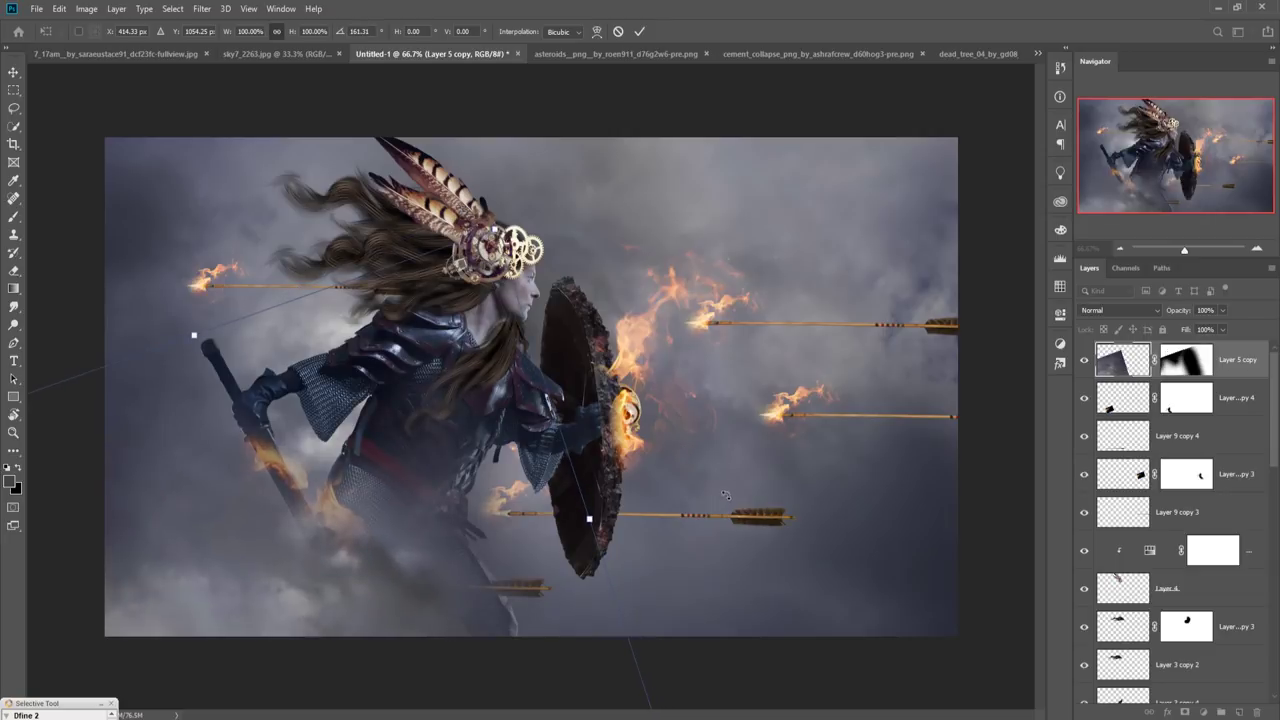
pyautogui.moveTo(725, 494); pyautogui.dragTo(782, 589)
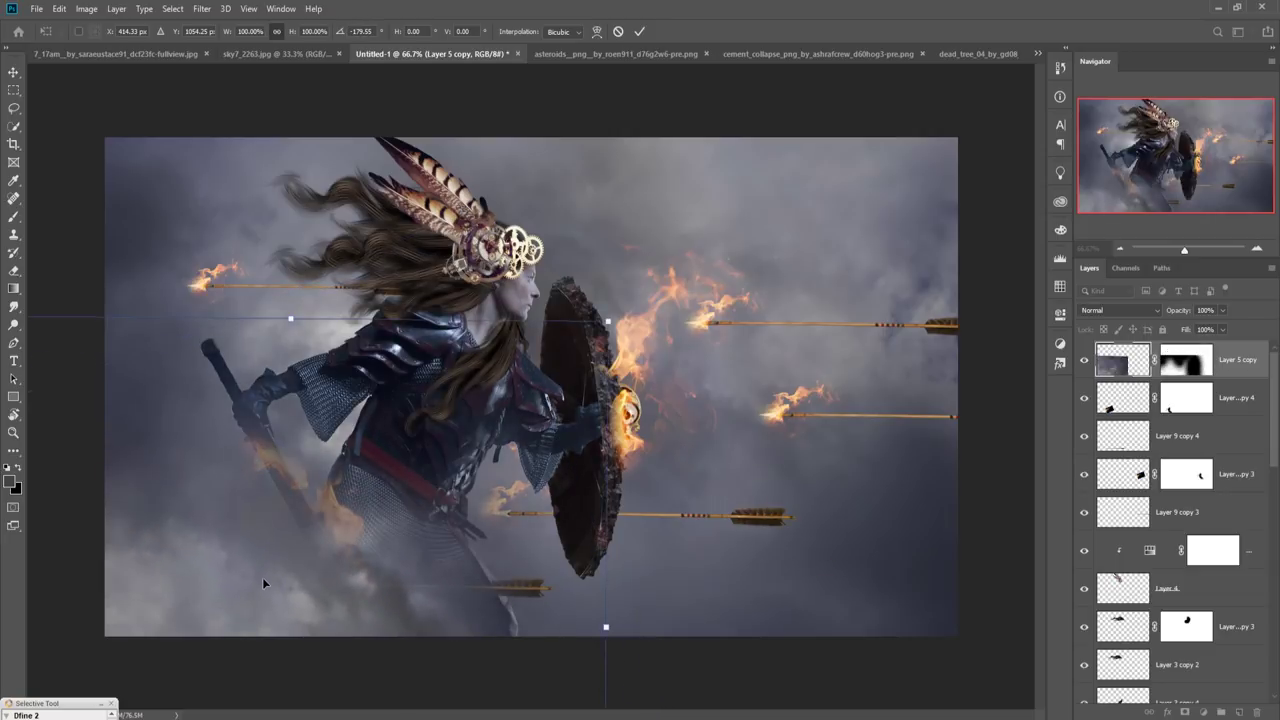
pyautogui.moveTo(262, 577); pyautogui.dragTo(297, 570)
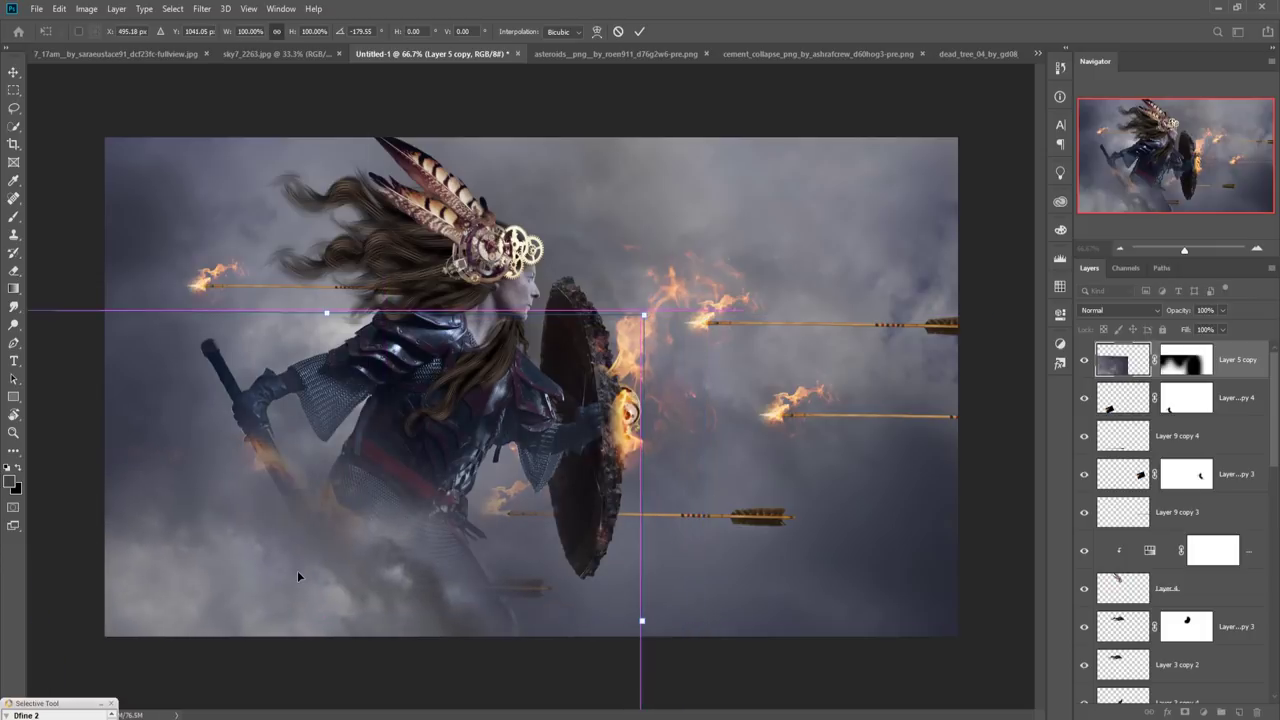
pyautogui.click(641, 32)
# Paint black on Layer 5 copy's mask with a 400 px brush at 17% opacity to thin the smoke over the legs and sword flames
pyautogui.click(1185, 360)
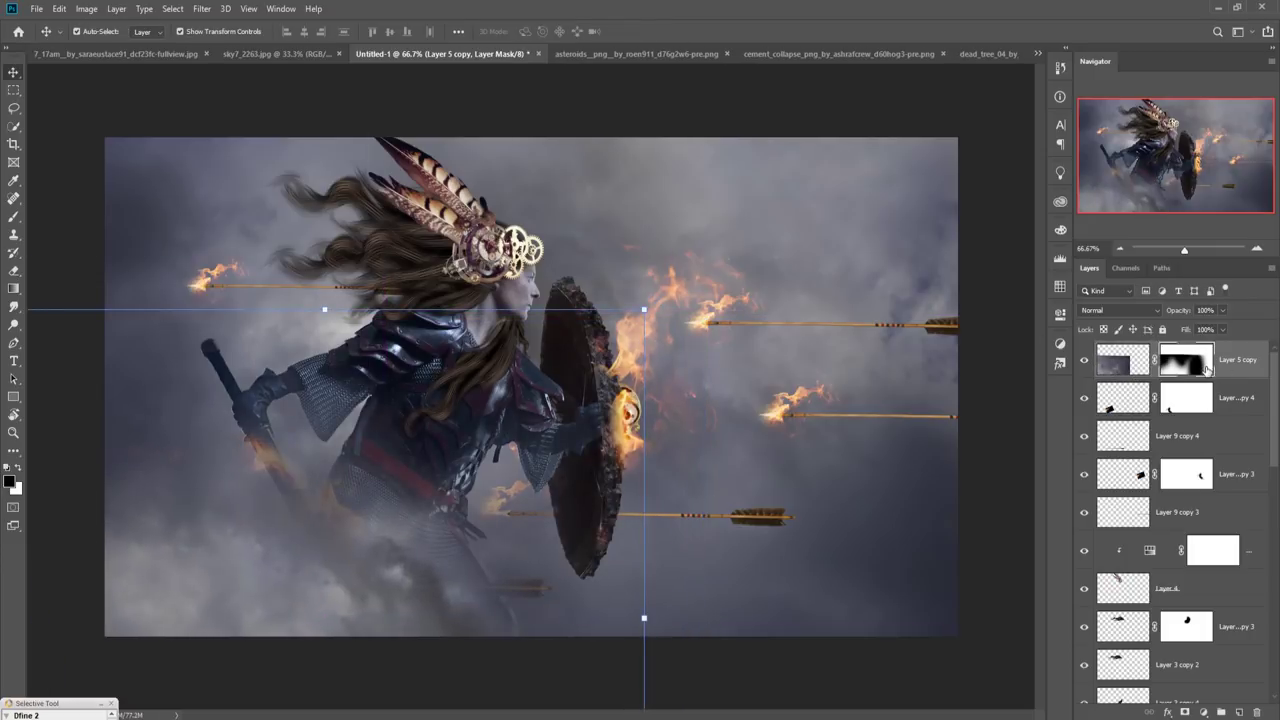
pyautogui.click(14, 216)
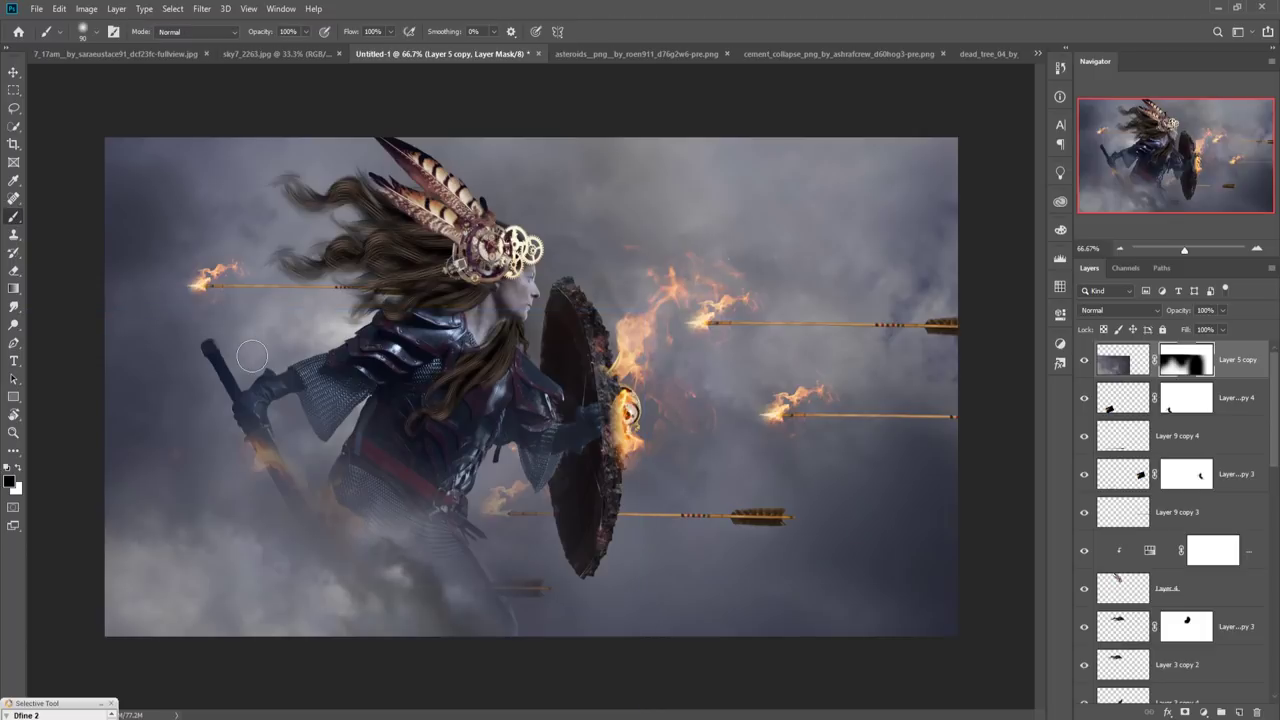
pyautogui.press(']')
pyautogui.press(']')
pyautogui.press(']')
pyautogui.press(']')
pyautogui.press(']')
pyautogui.press(']')
pyautogui.press(']')
pyautogui.press(']')
pyautogui.click(306, 33)
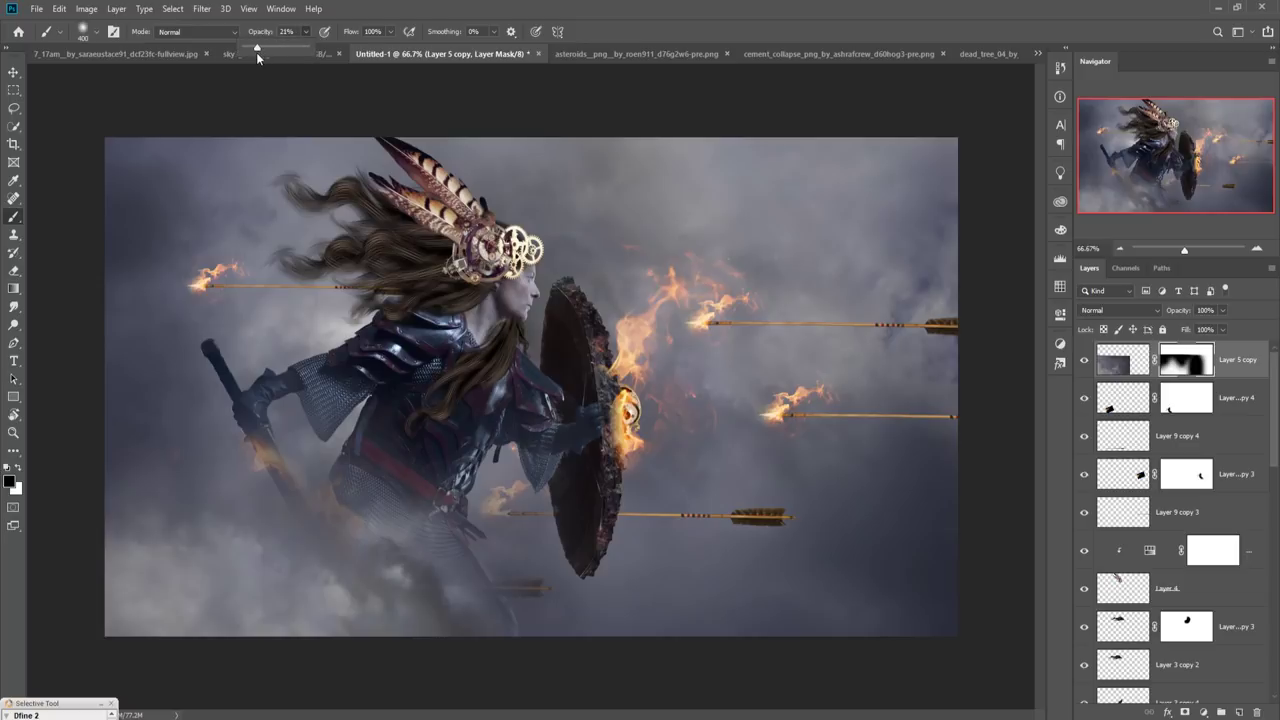
pyautogui.moveTo(256, 49); pyautogui.dragTo(253, 49)
pyautogui.moveTo(354, 517)
pyautogui.mouseDown()
pyautogui.moveTo(386, 560)
pyautogui.moveTo(363, 543)
pyautogui.moveTo(274, 543)
pyautogui.moveTo(357, 634)
pyautogui.moveTo(515, 665)
pyautogui.moveTo(371, 514)
pyautogui.moveTo(257, 457)
pyautogui.moveTo(371, 400)
pyautogui.moveTo(529, 586)
pyautogui.moveTo(451, 529)
pyautogui.moveTo(457, 480)
pyautogui.moveTo(557, 500)
pyautogui.mouseUp()
pyautogui.click(13, 68)
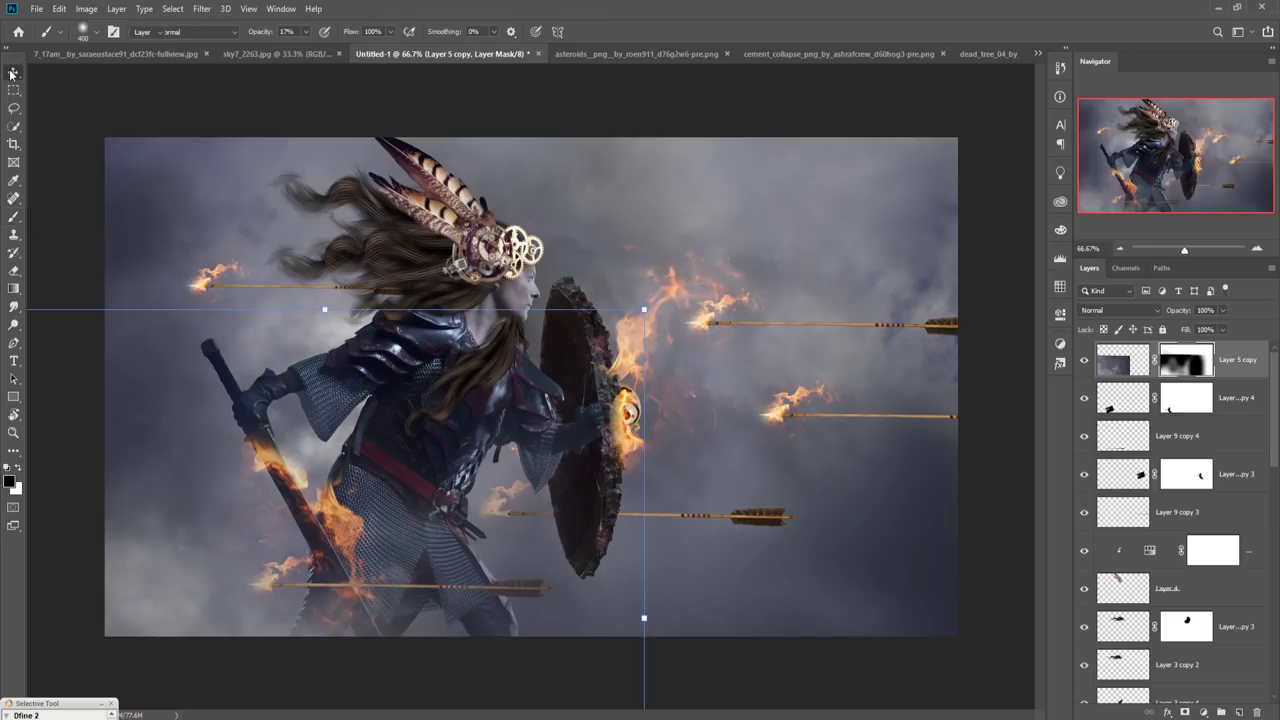
# Duplicate the masked hair layer Layer 3 copy 3 as Layer 3 copy 6
pyautogui.click(1238, 605)
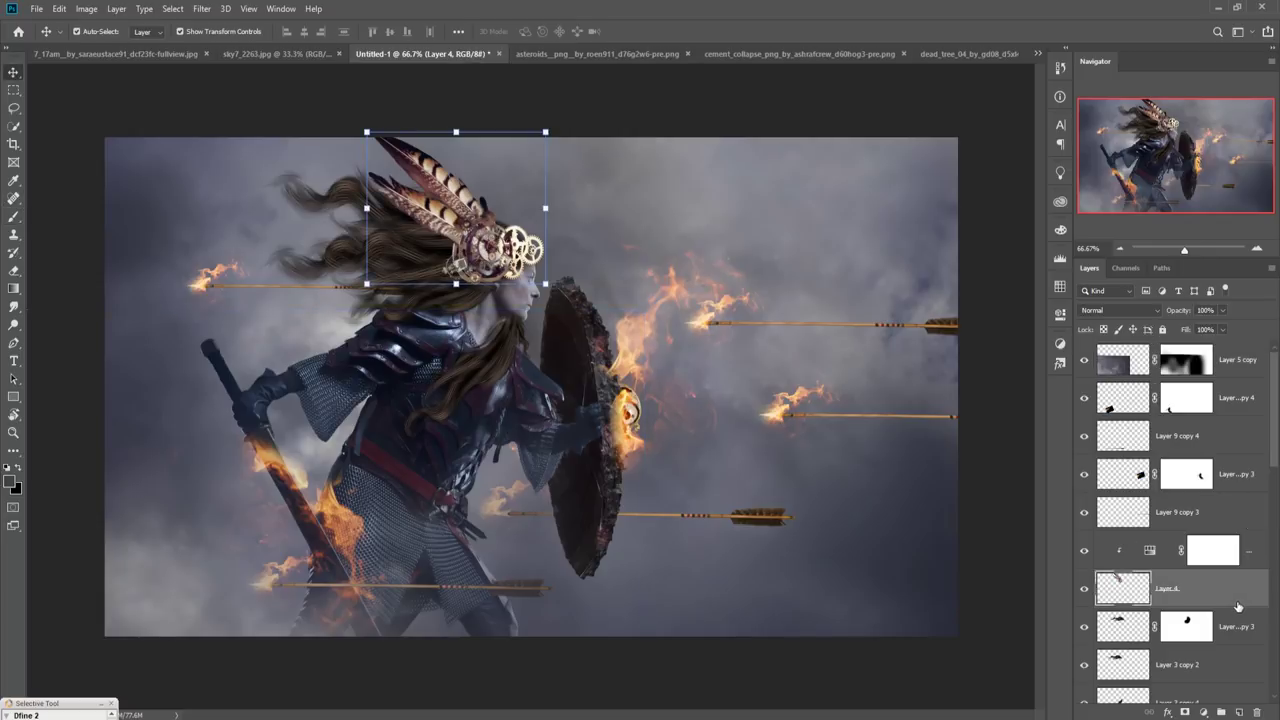
pyautogui.click(1250, 638)
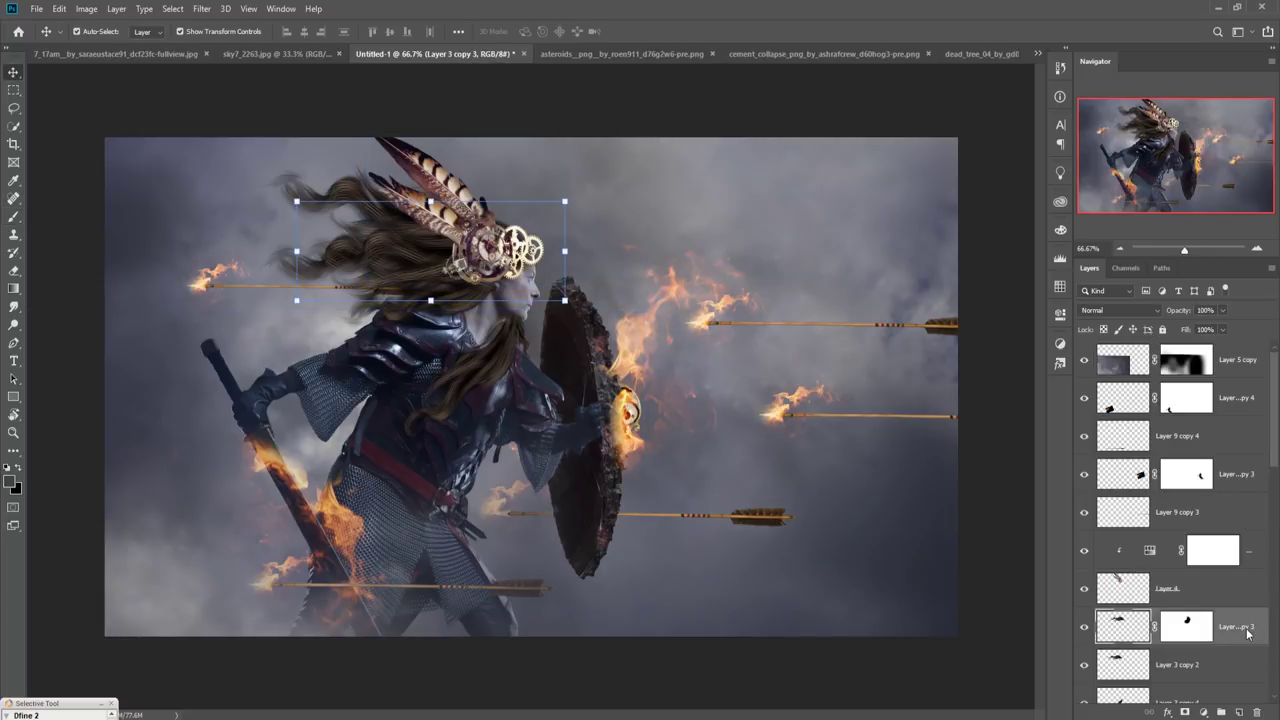
pyautogui.rightClick(1248, 632)
pyautogui.click(1150, 128)
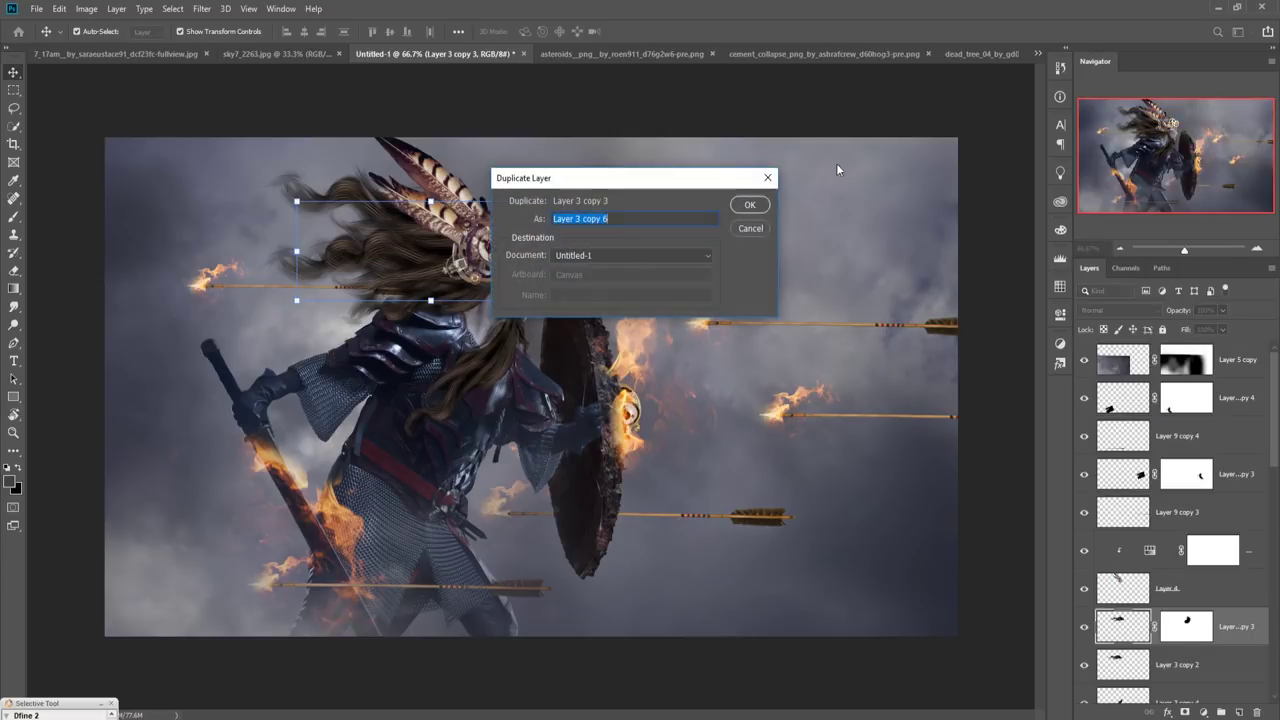
pyautogui.click(748, 205)
# Enlarge Layer 3 copy 6 to about 181.83% and rotate it about 13.62 degrees so the hair streams behind the warrior's head
pyautogui.moveTo(303, 204); pyautogui.dragTo(77, 119)
pyautogui.moveTo(577, 112); pyautogui.dragTo(596, 172)
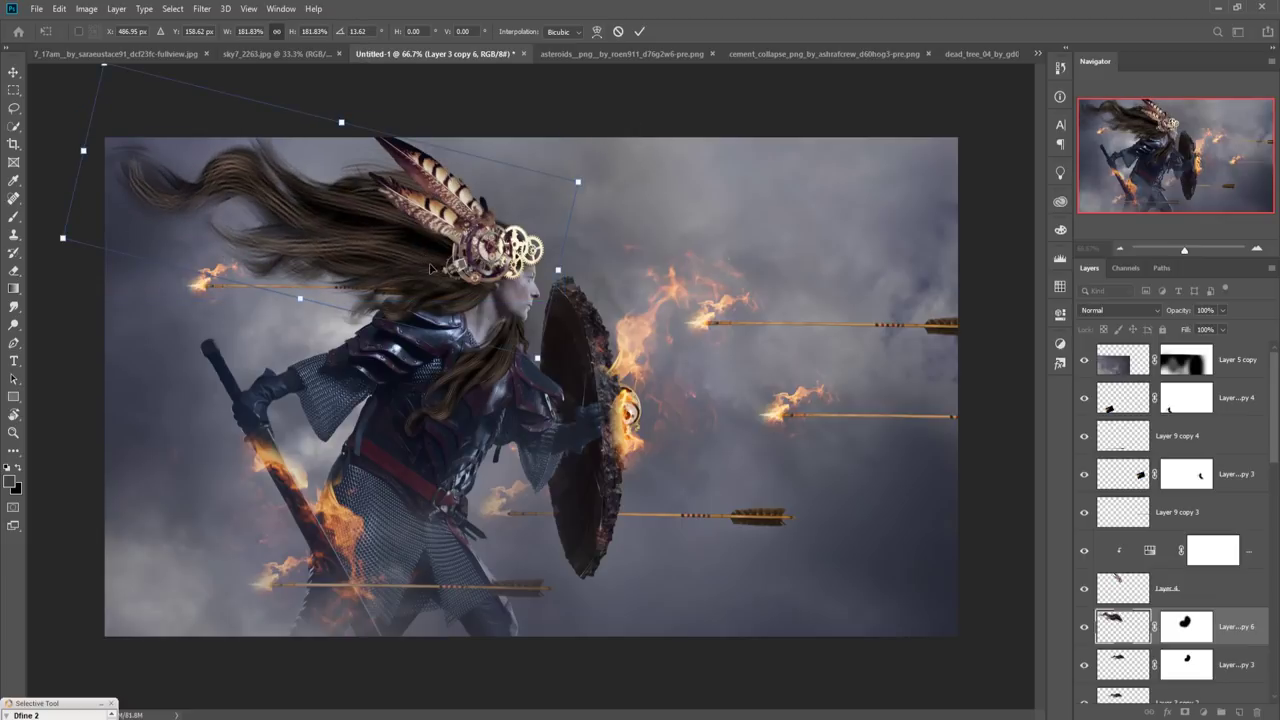
pyautogui.click(639, 31)
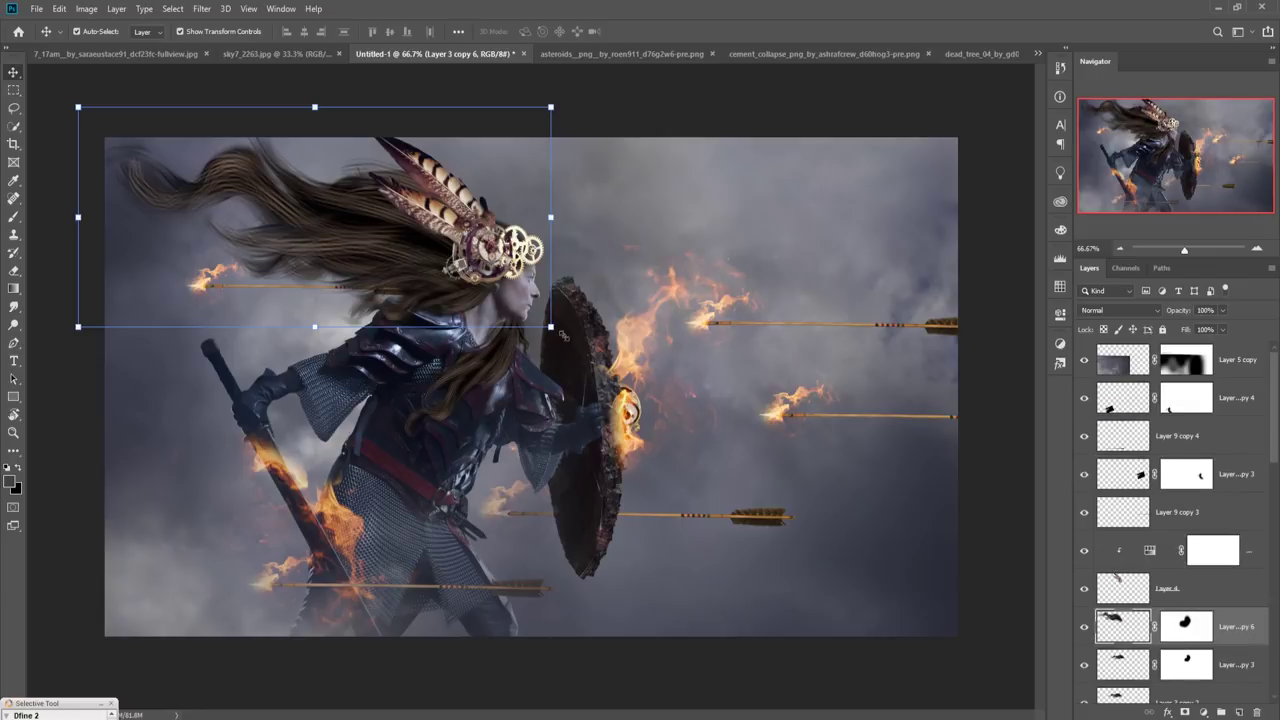
# Add the asteroids image to the composite, close its source, and place the rocks around the sword, rotated about 6.86 degrees
pyautogui.click(581, 52)
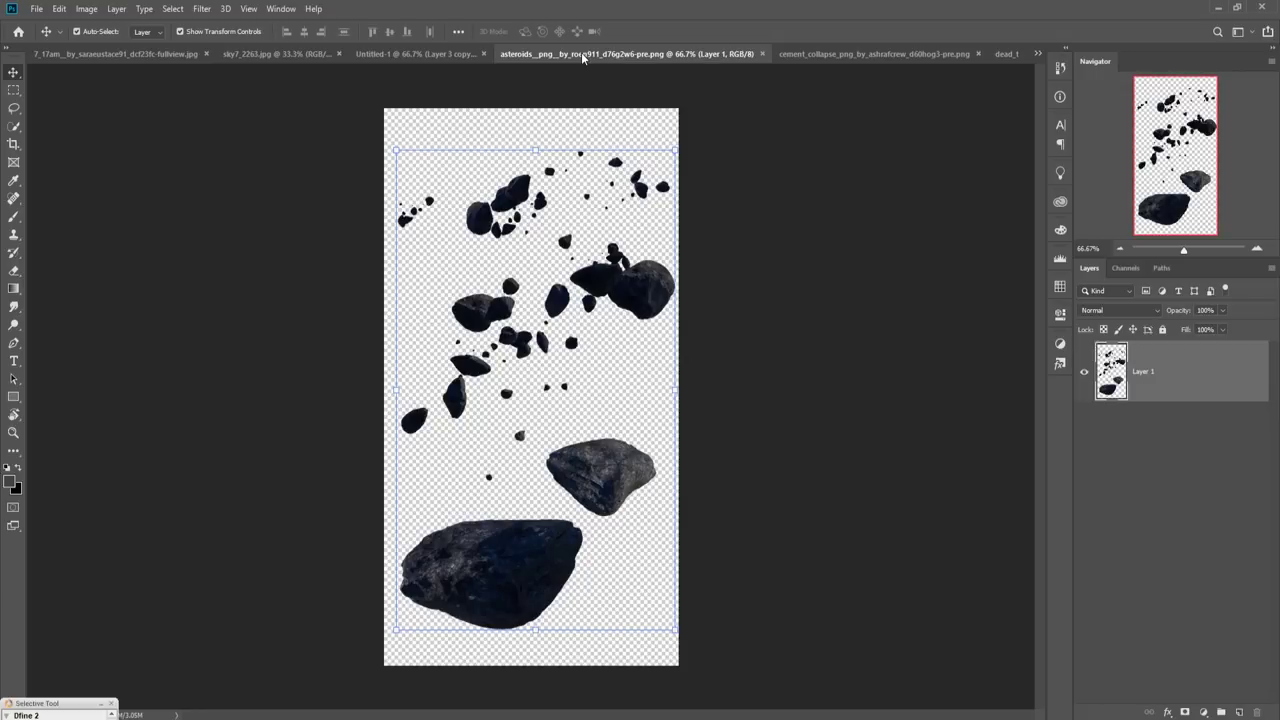
pyautogui.moveTo(630, 54); pyautogui.dragTo(901, 140)
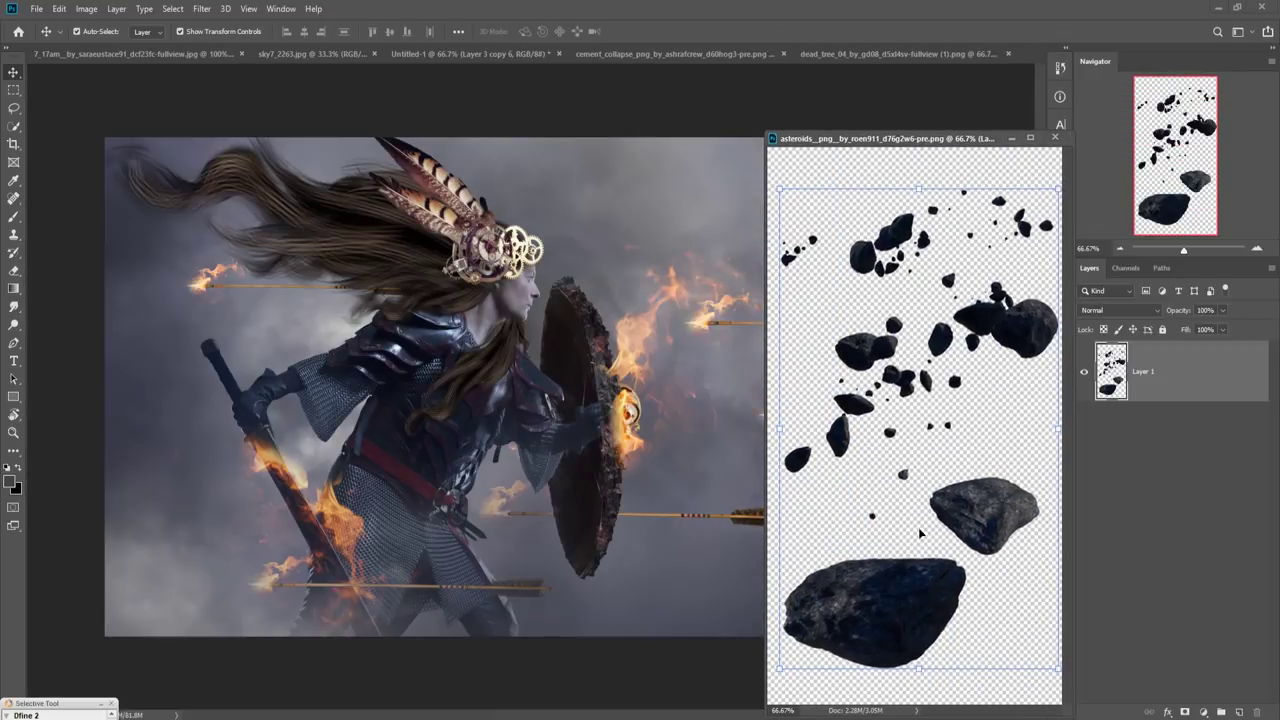
pyautogui.moveTo(951, 352); pyautogui.dragTo(606, 511)
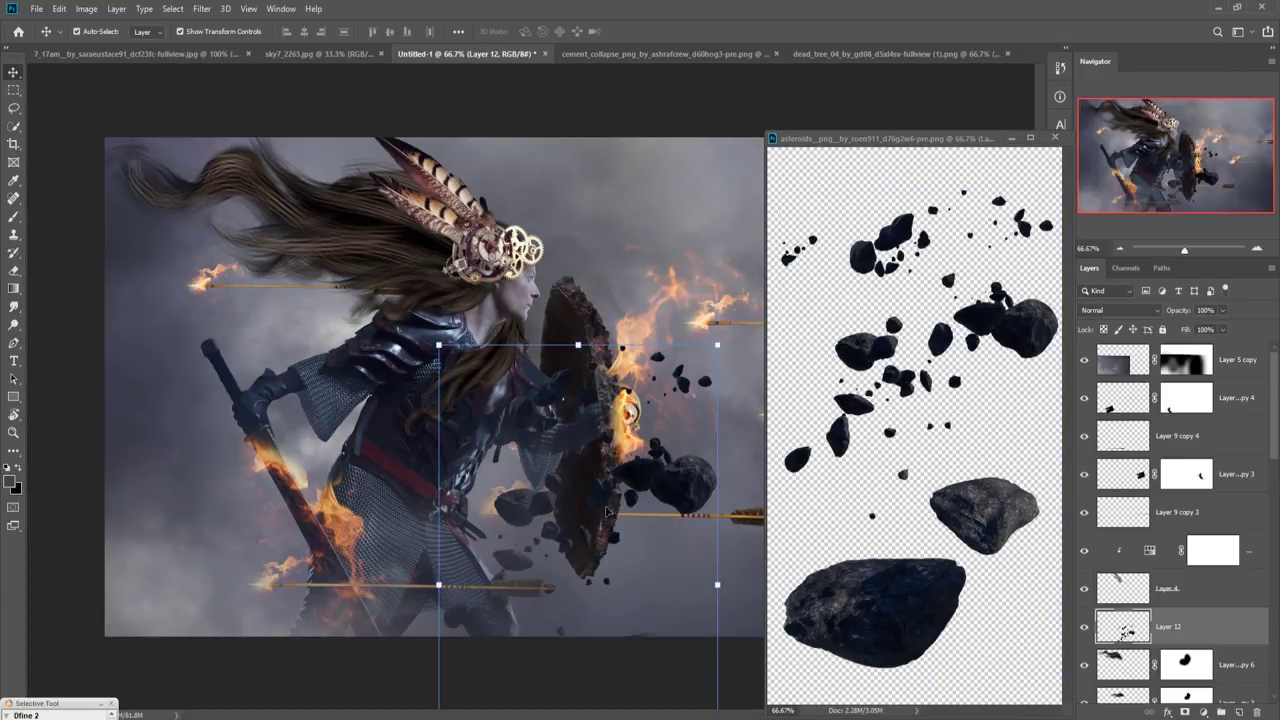
pyautogui.click(1005, 152)
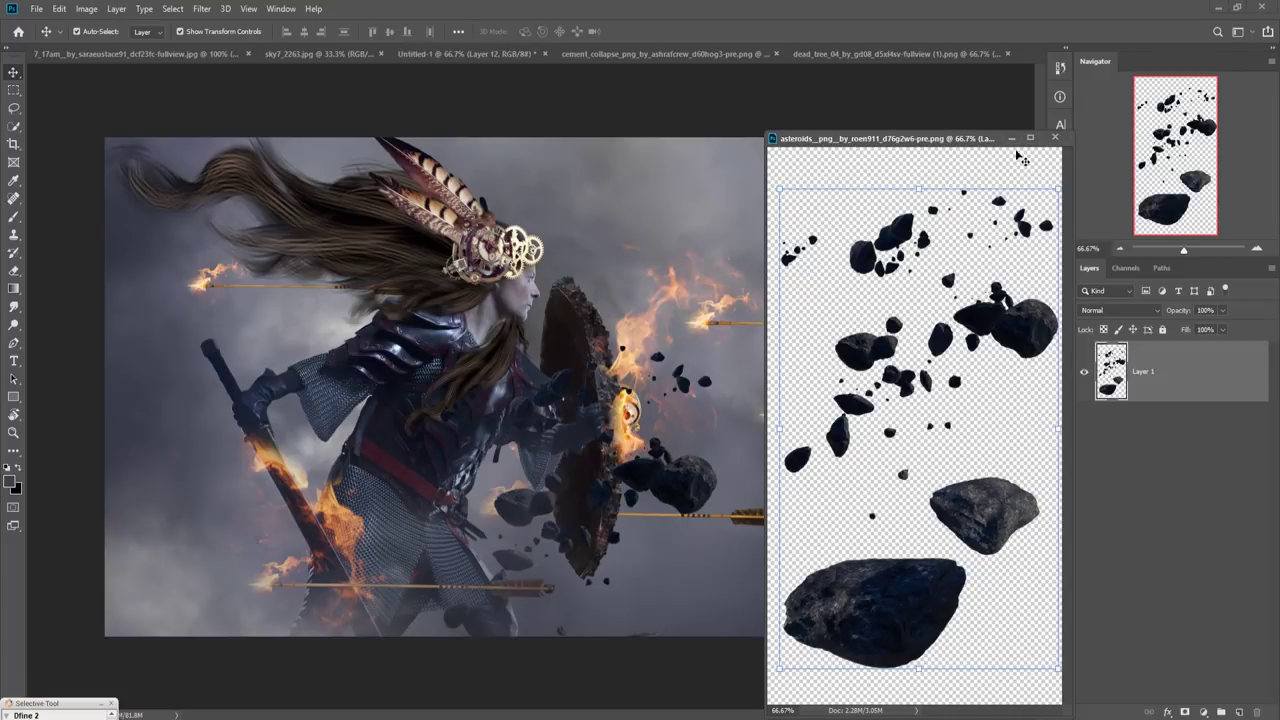
pyautogui.click(1055, 138)
pyautogui.moveTo(735, 338); pyautogui.dragTo(365, 575)
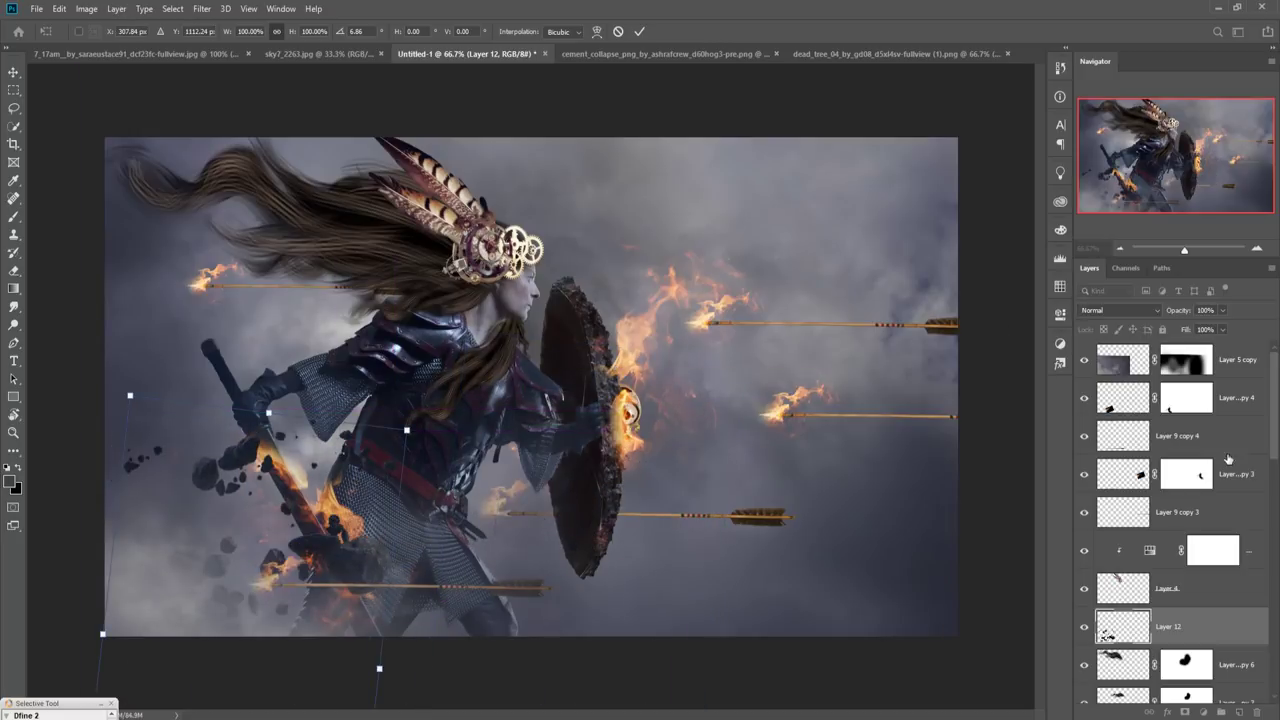
pyautogui.press('Return')
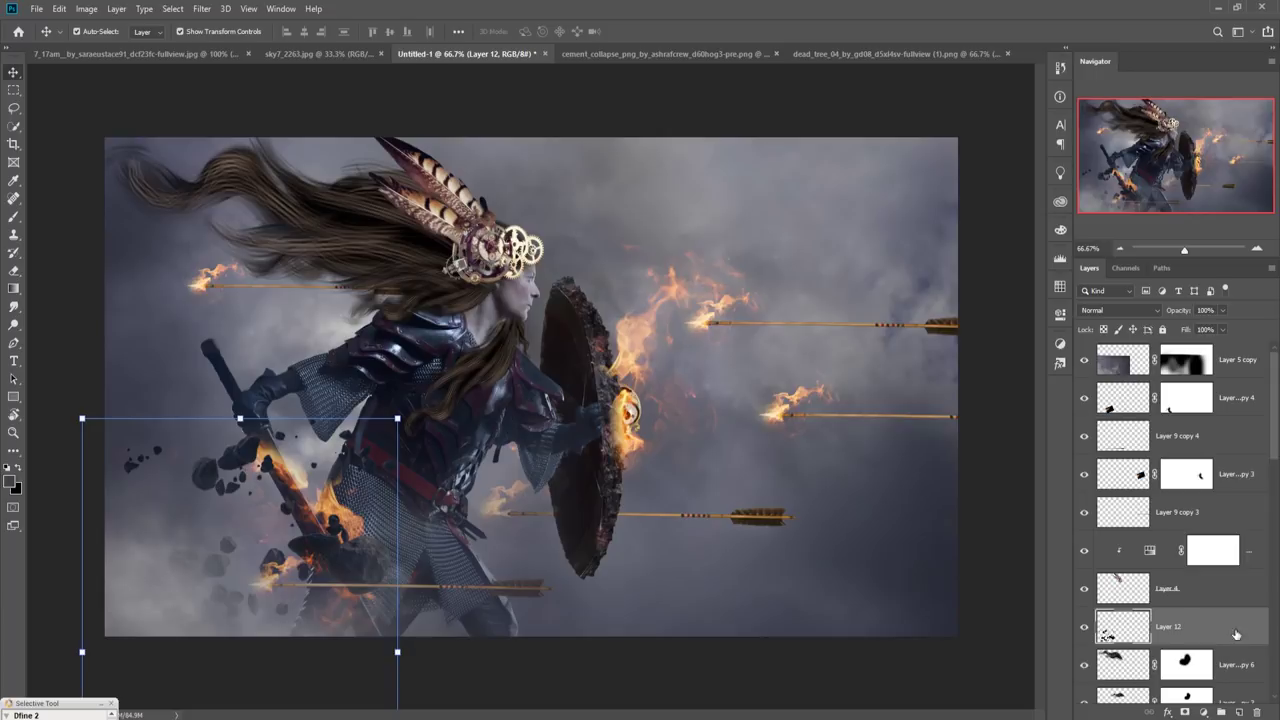
# Add the cement collapse debris image to the composite as a layer beside the shield
pyautogui.click(930, 53)
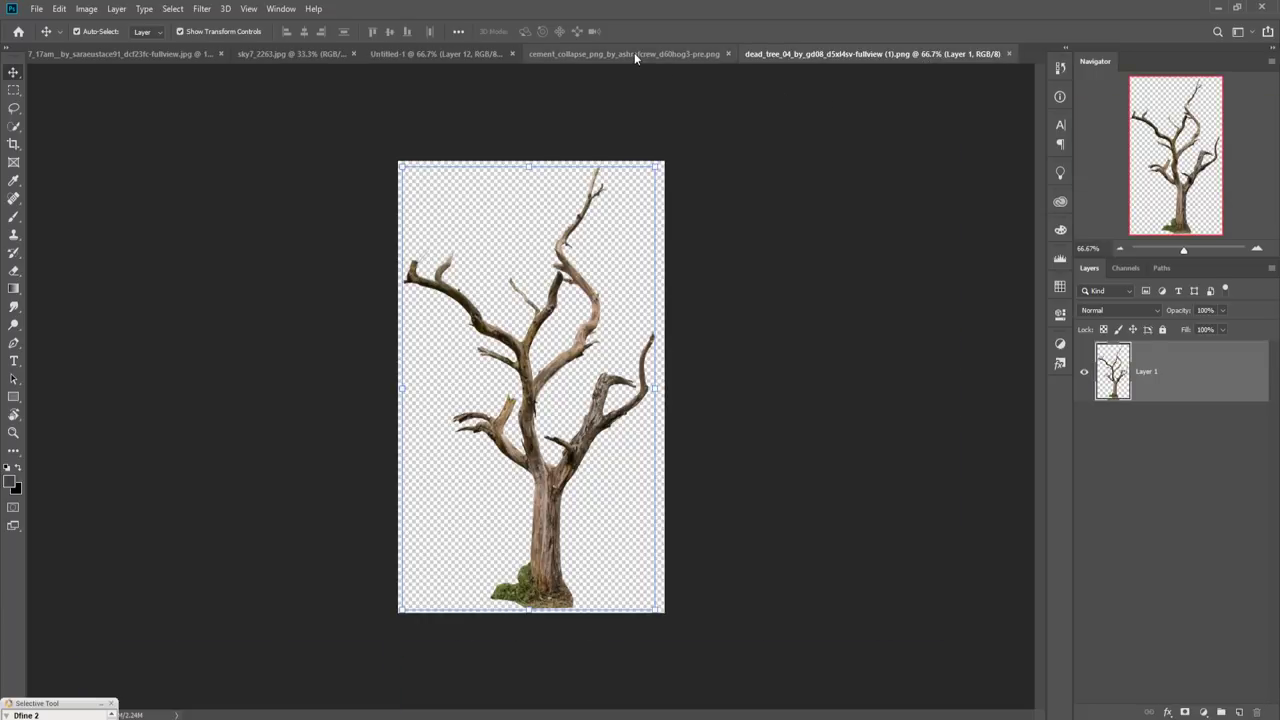
pyautogui.click(634, 53)
pyautogui.moveTo(636, 61); pyautogui.dragTo(909, 155)
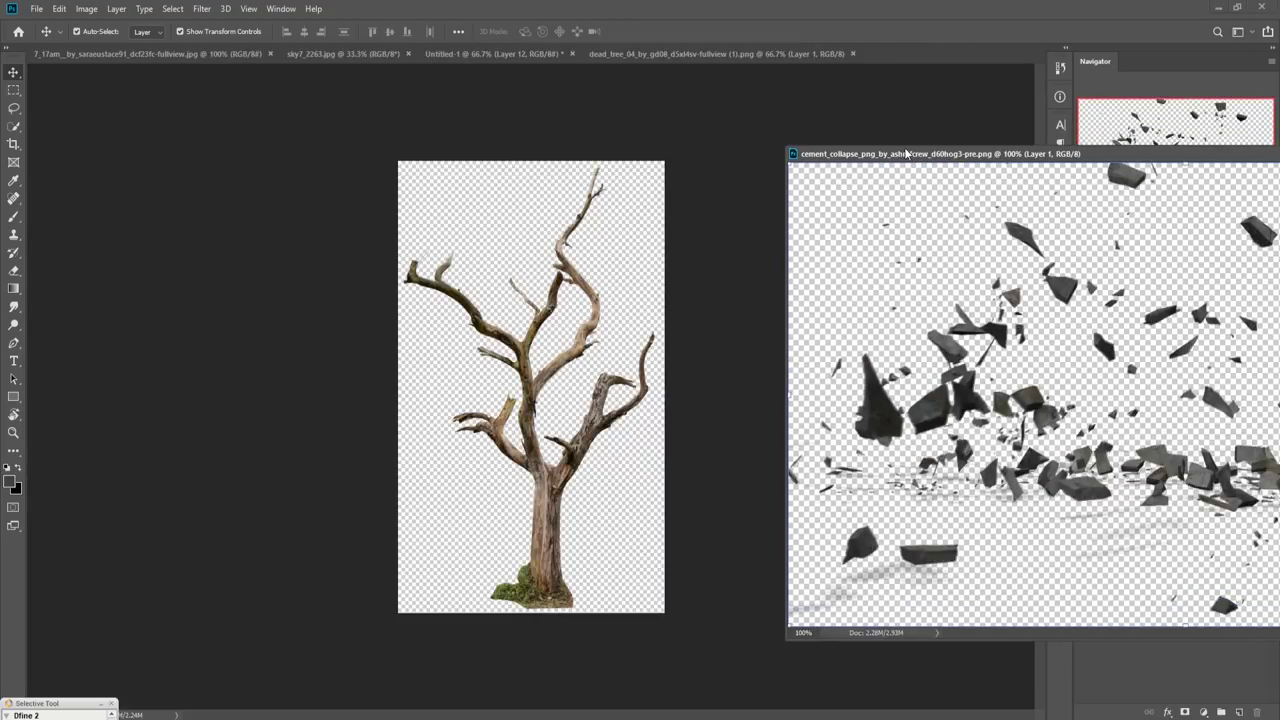
pyautogui.click(462, 54)
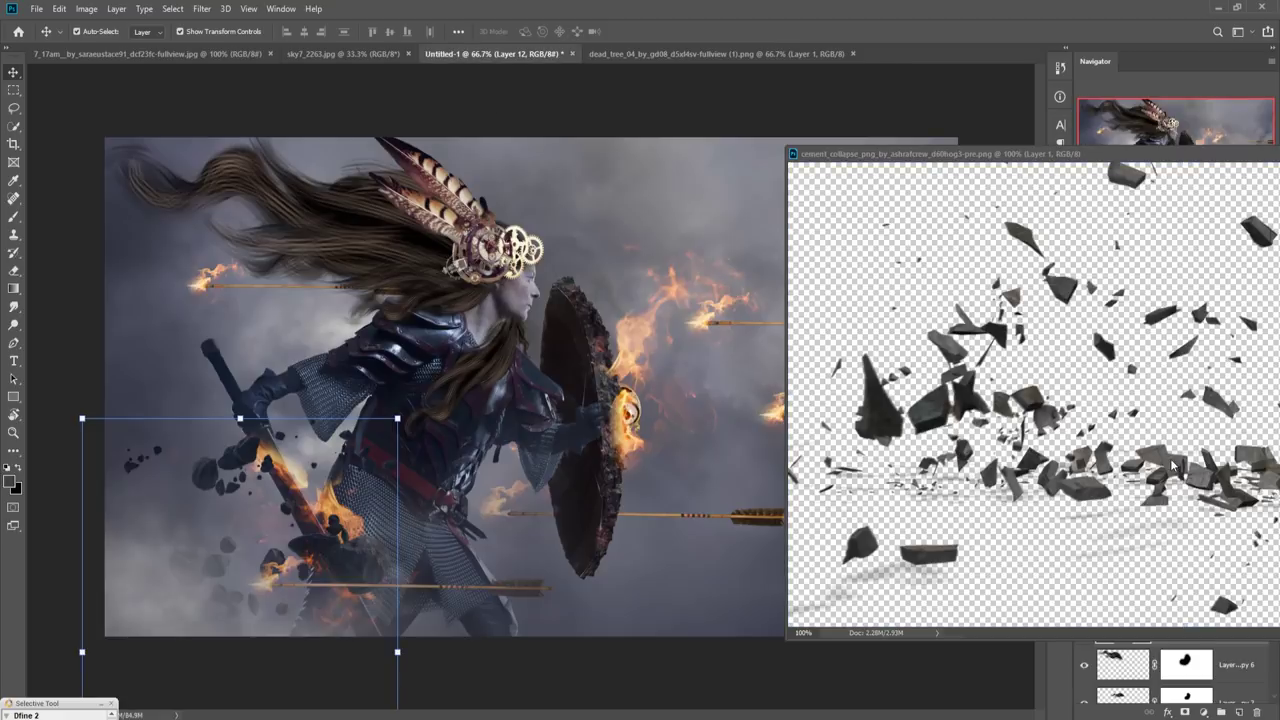
pyautogui.click(1167, 459)
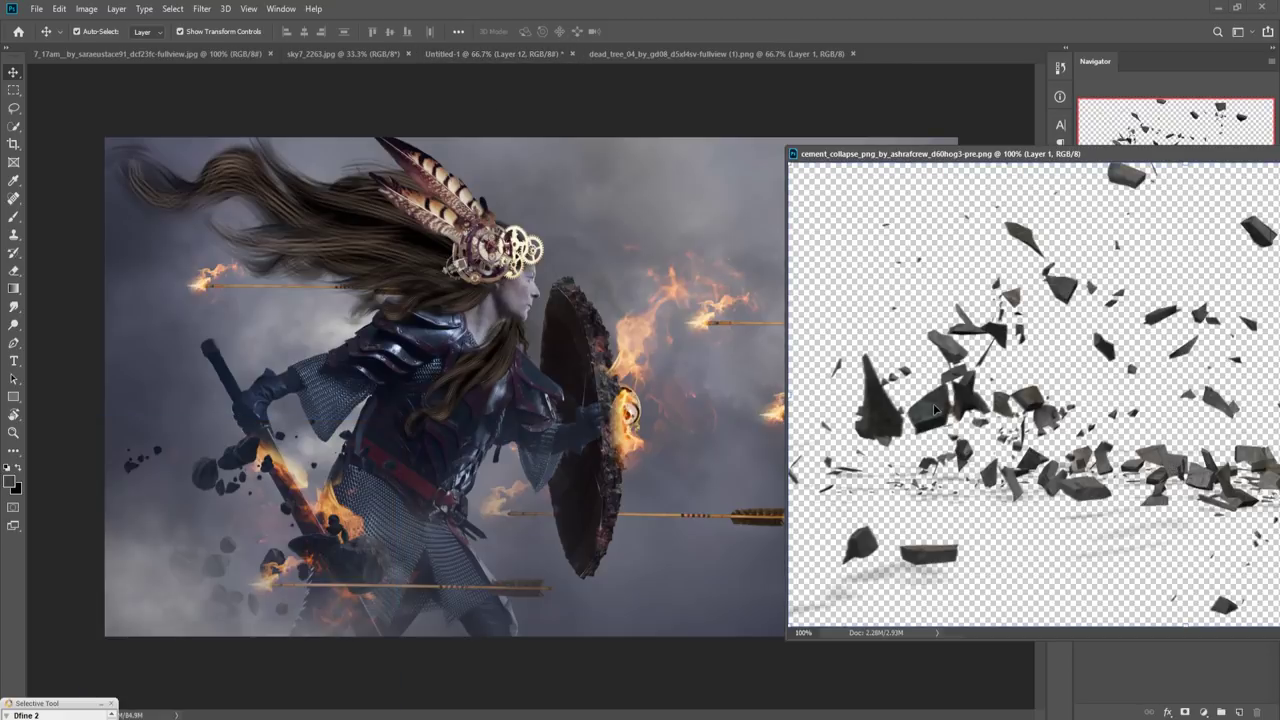
pyautogui.moveTo(948, 406); pyautogui.dragTo(684, 468)
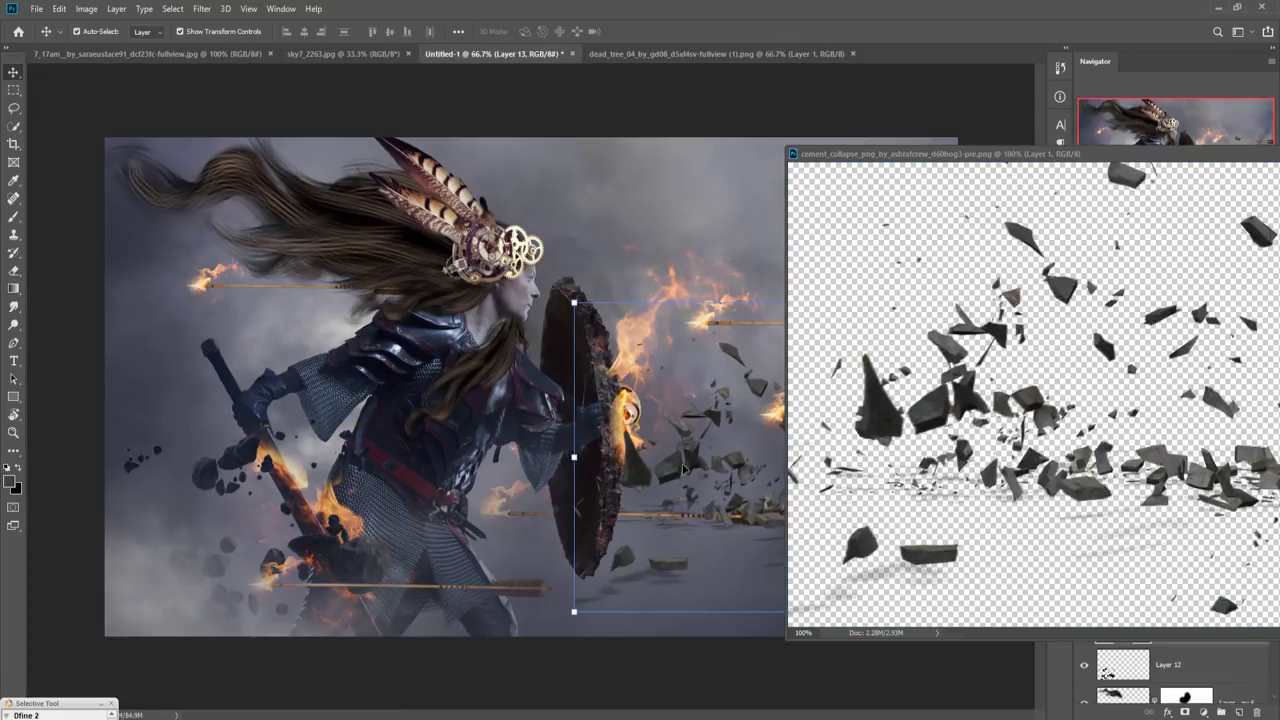
# Put away the cement collapse source window and move the debris layer down across the warrior's legs and below the shield
pyautogui.click(1216, 200)
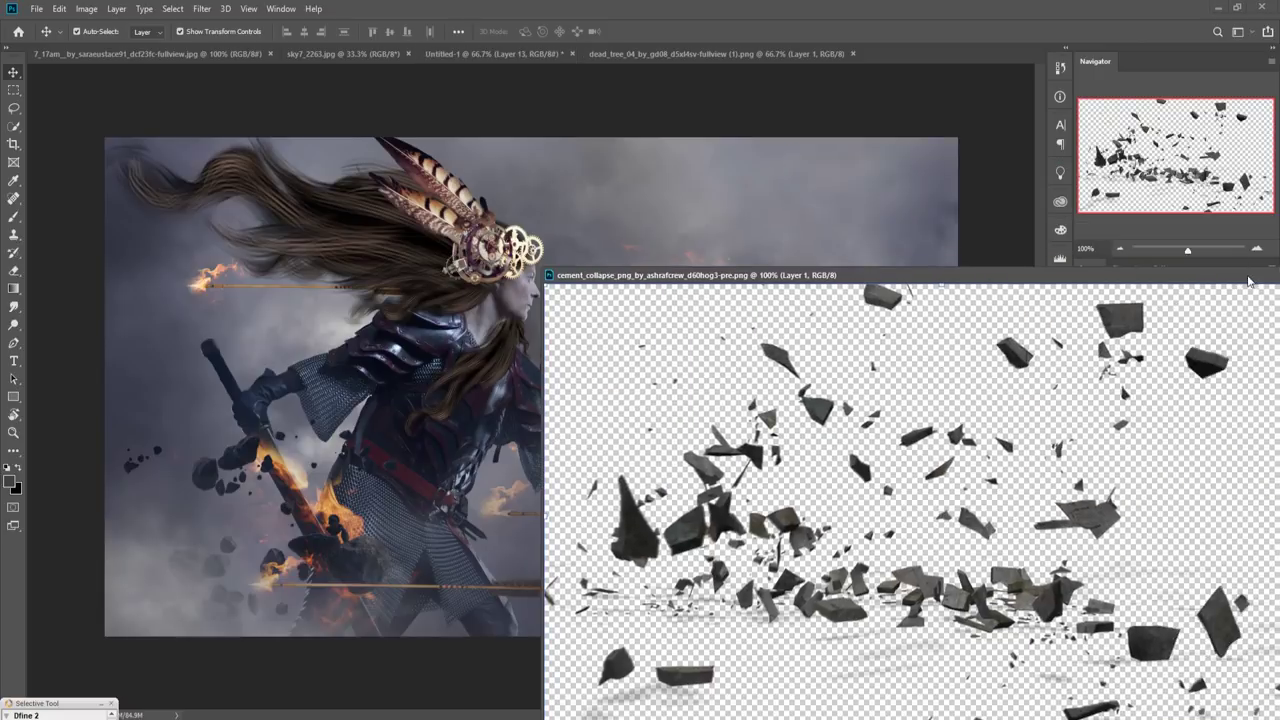
pyautogui.moveTo(1248, 282); pyautogui.dragTo(1070, 326)
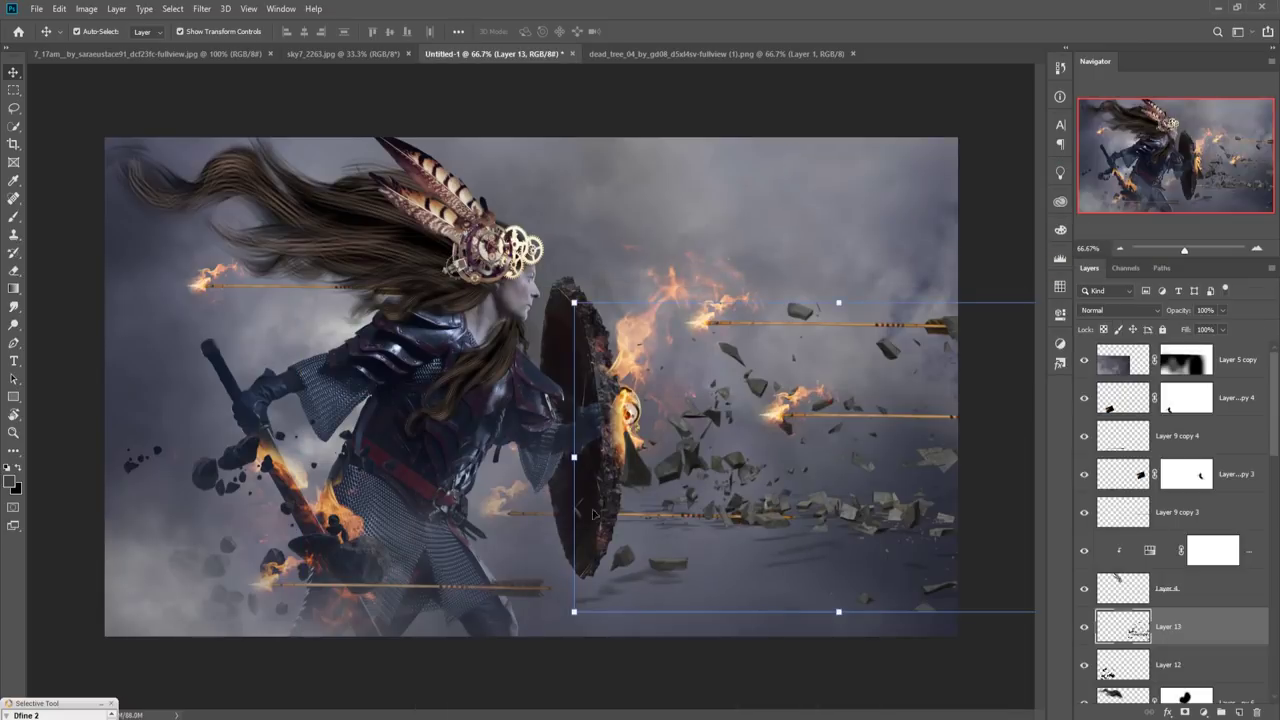
pyautogui.moveTo(736, 468); pyautogui.dragTo(440, 640)
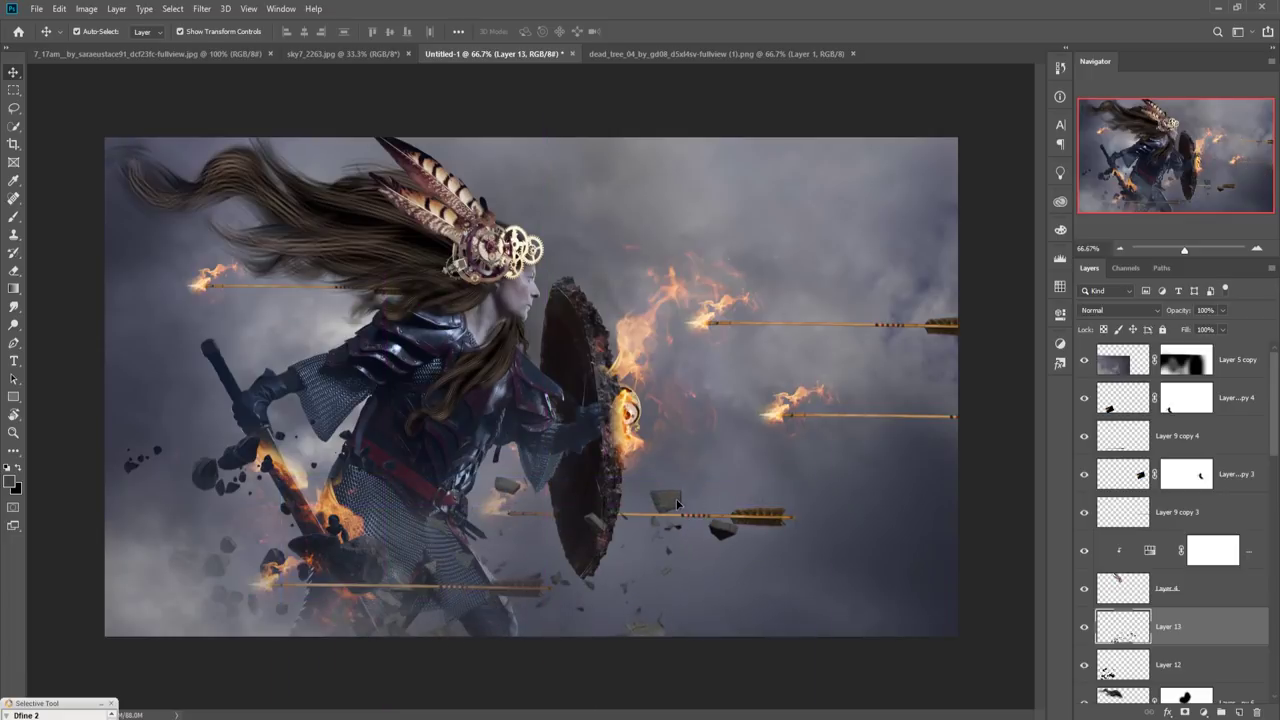
pyautogui.moveTo(678, 501); pyautogui.dragTo(679, 495)
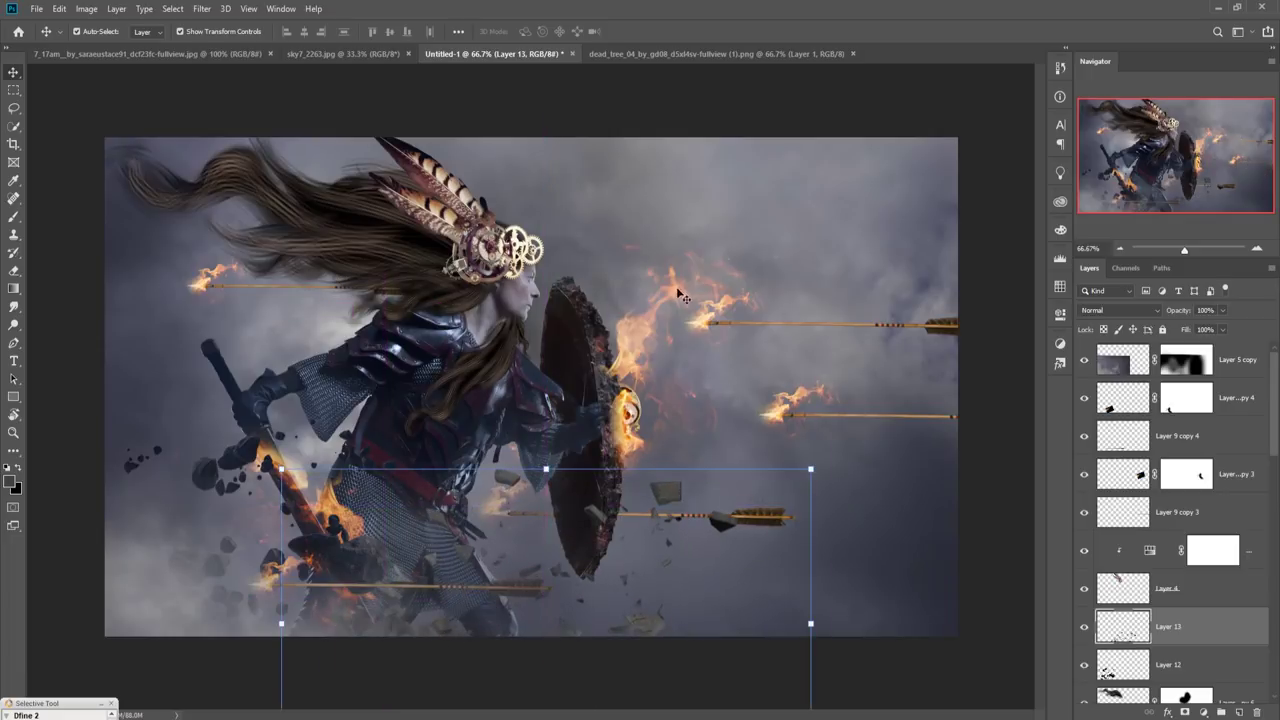
# Duplicate Layer 13 as Layer 13 copy, move the copy to the image's lower-right area, and rotate it about -2.97 degrees
pyautogui.rightClick(1214, 629)
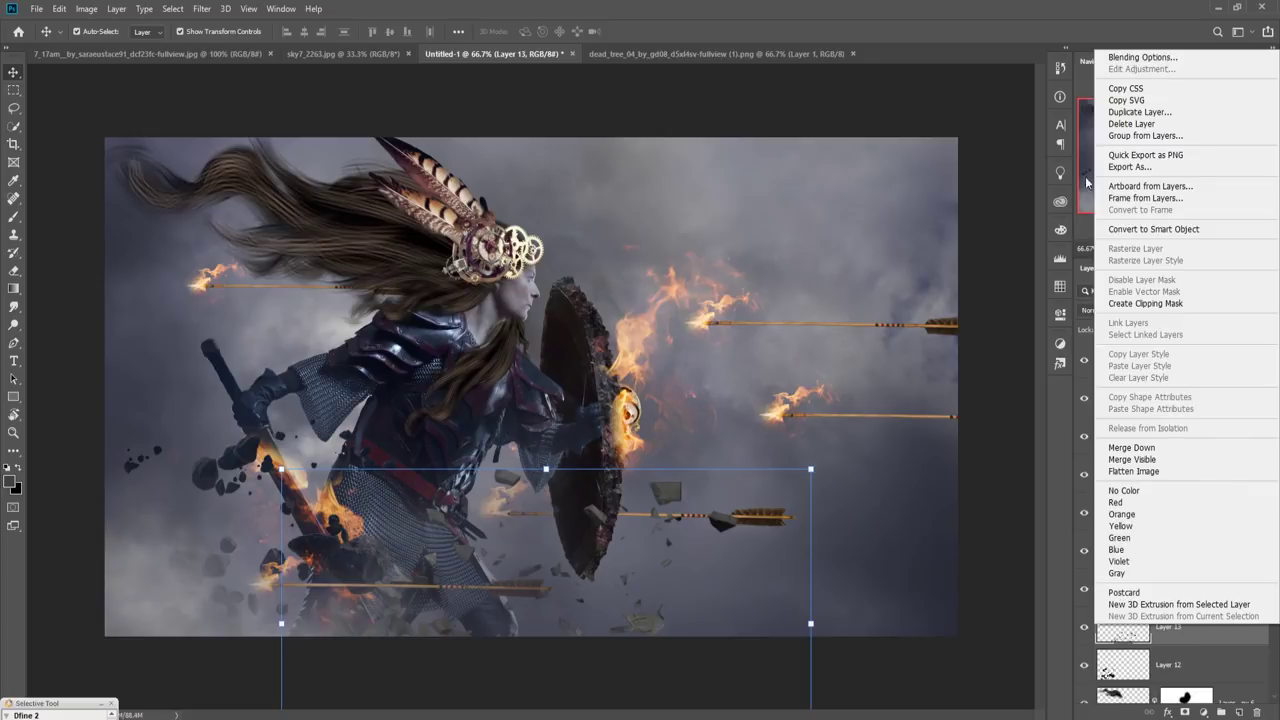
pyautogui.click(1138, 112)
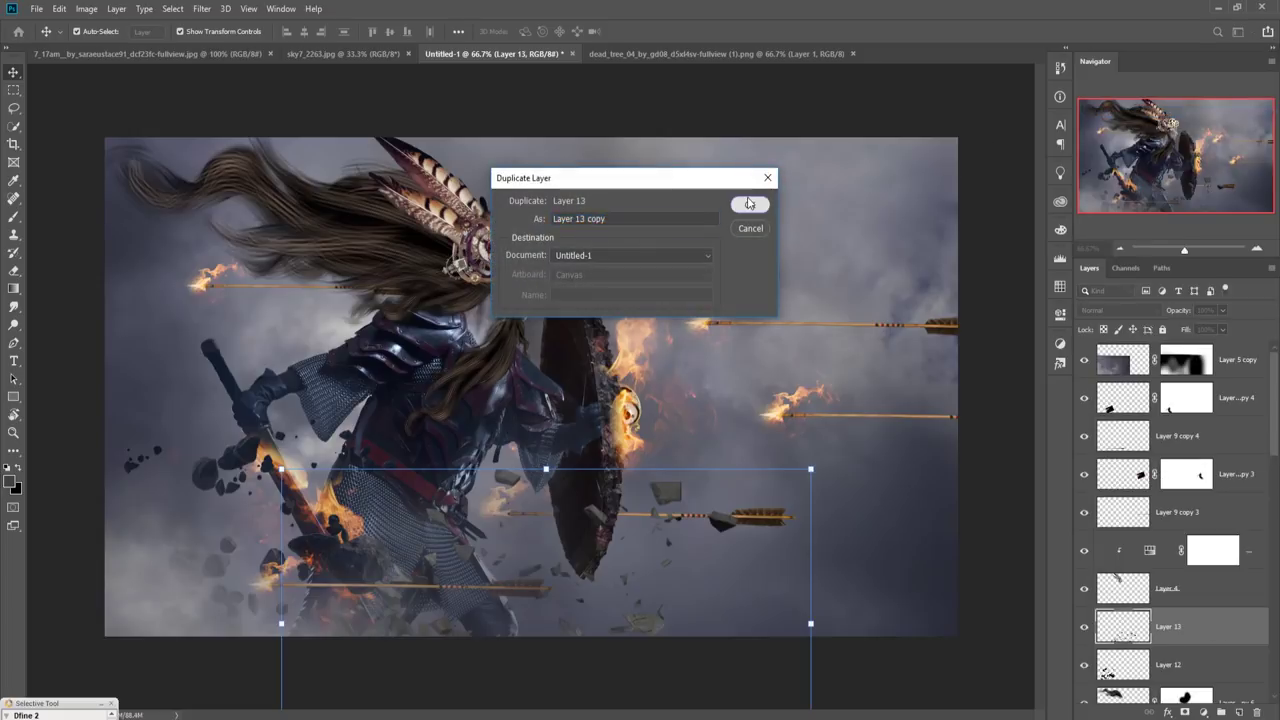
pyautogui.click(749, 204)
pyautogui.moveTo(661, 494); pyautogui.dragTo(965, 513)
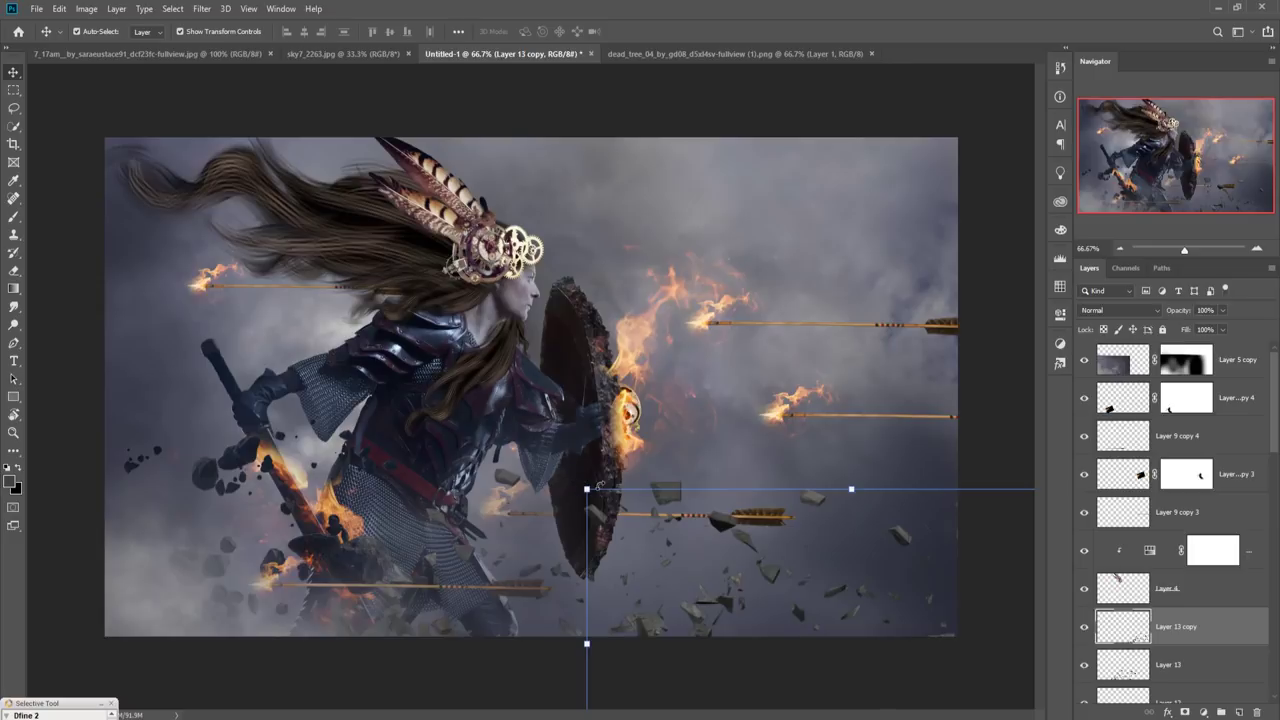
pyautogui.moveTo(588, 486); pyautogui.dragTo(576, 492)
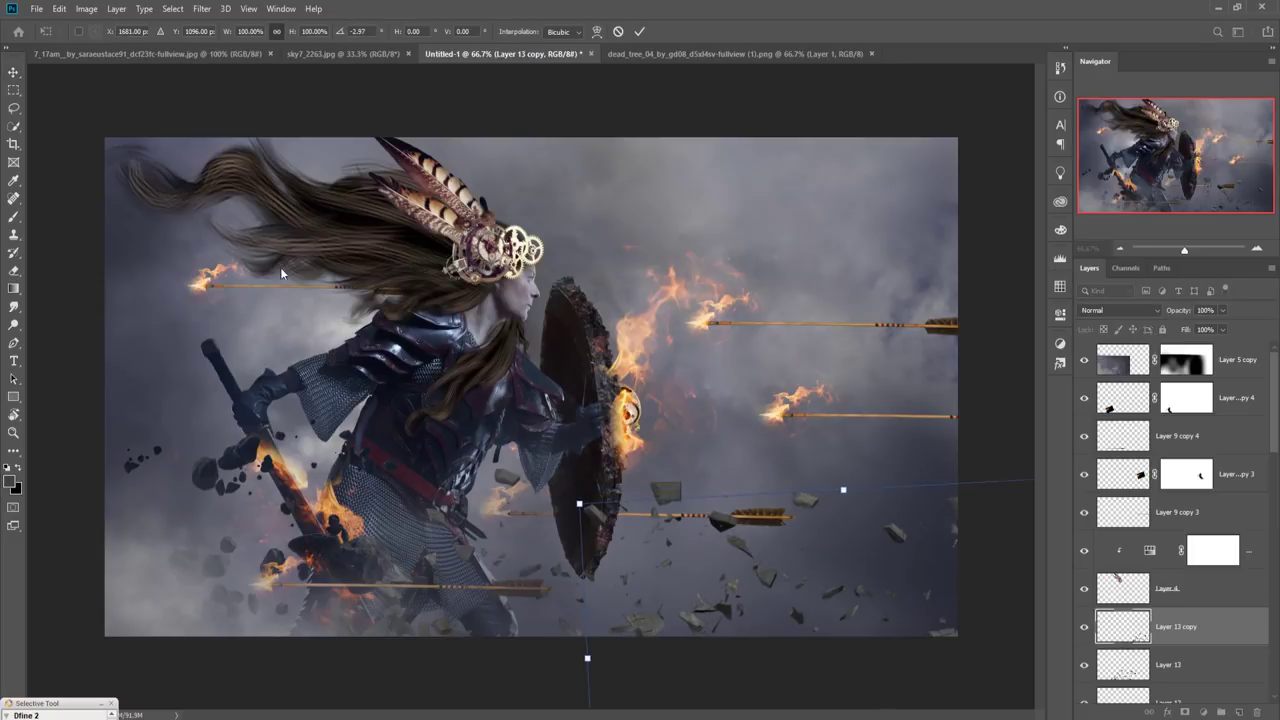
pyautogui.click(14, 73)
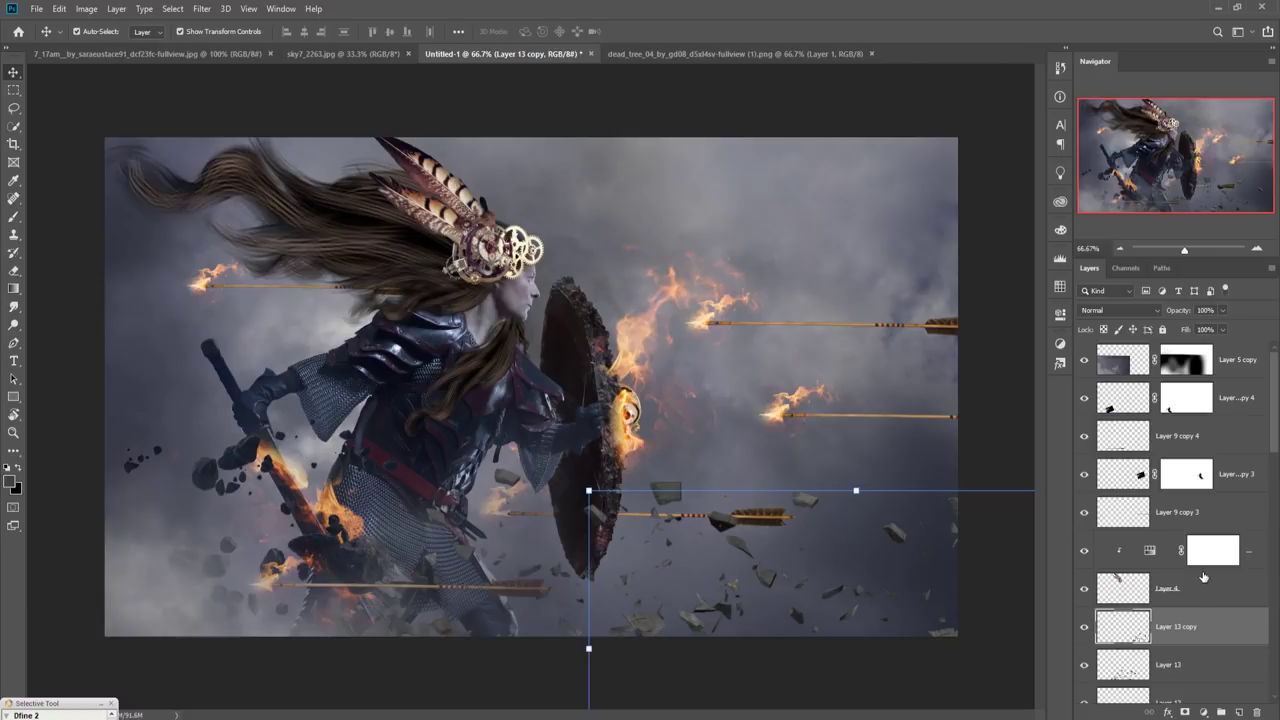
# Move the flame layer Layer 11 copy up in the layer stack so it sits directly below Layer 12
pyautogui.scroll(-8, 1244, 597)
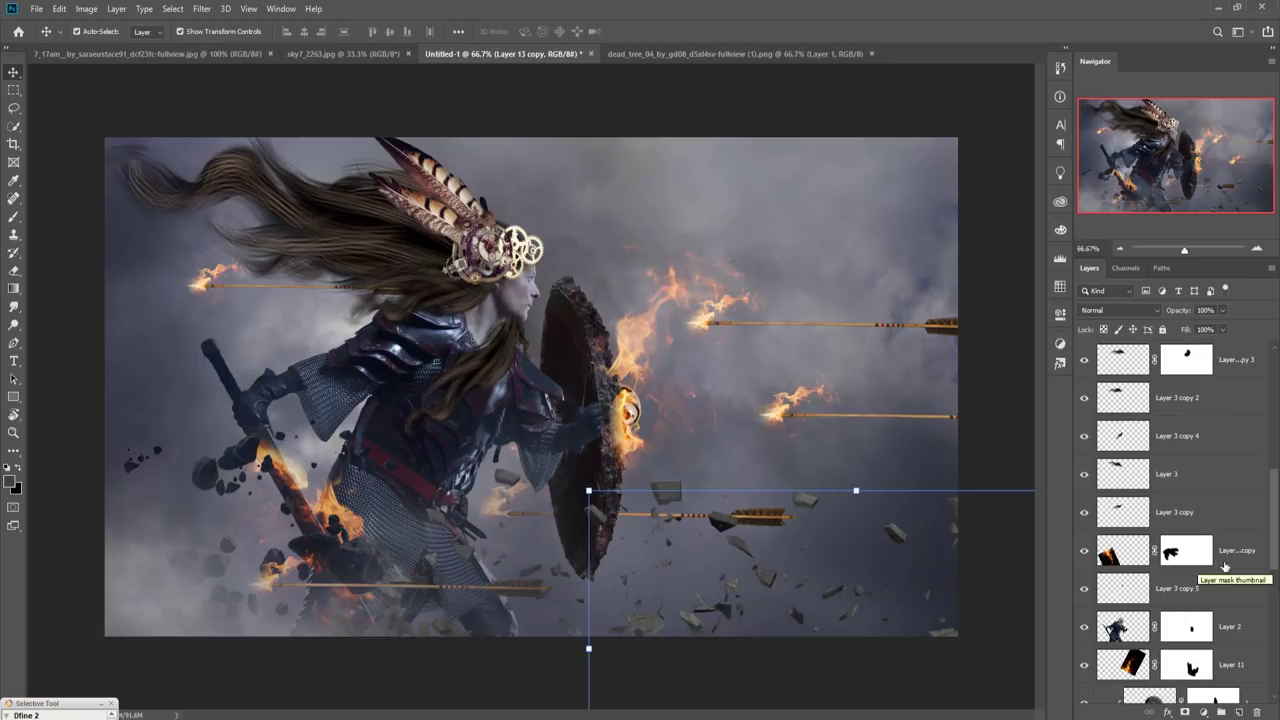
pyautogui.scroll(1, 1250, 520)
pyautogui.scroll(4, 1210, 420)
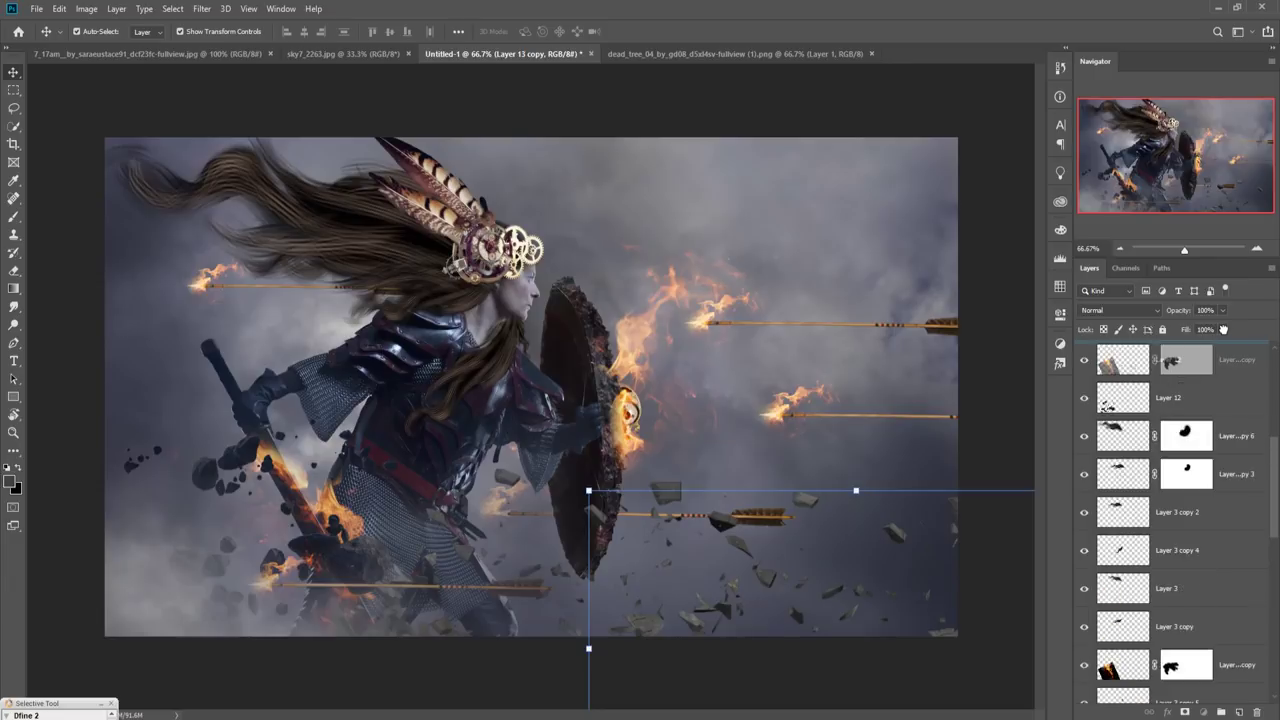
pyautogui.click(1208, 500)
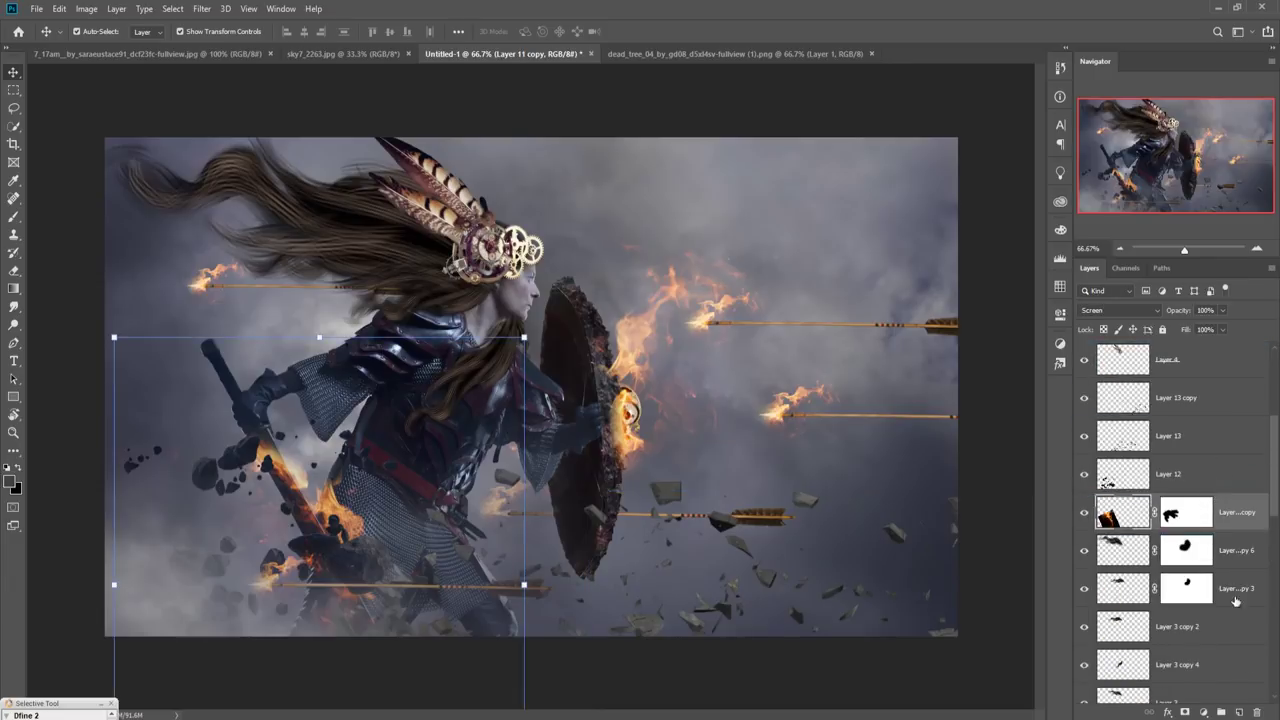
# Merge the warrior's Layer 2 with all the Layer 3 hair layers up to Layer 3 copy 6, and check the merged layer's visibility
pyautogui.scroll(-8, 1225, 600)
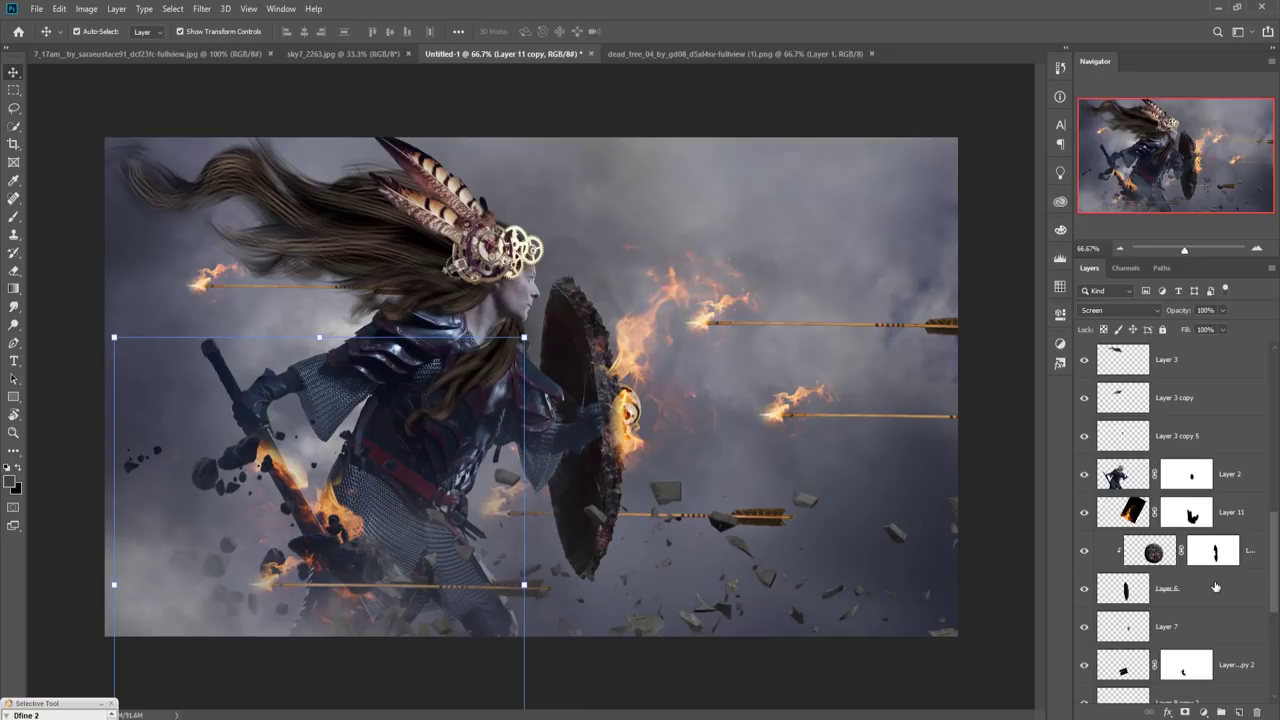
pyautogui.click(1248, 482)
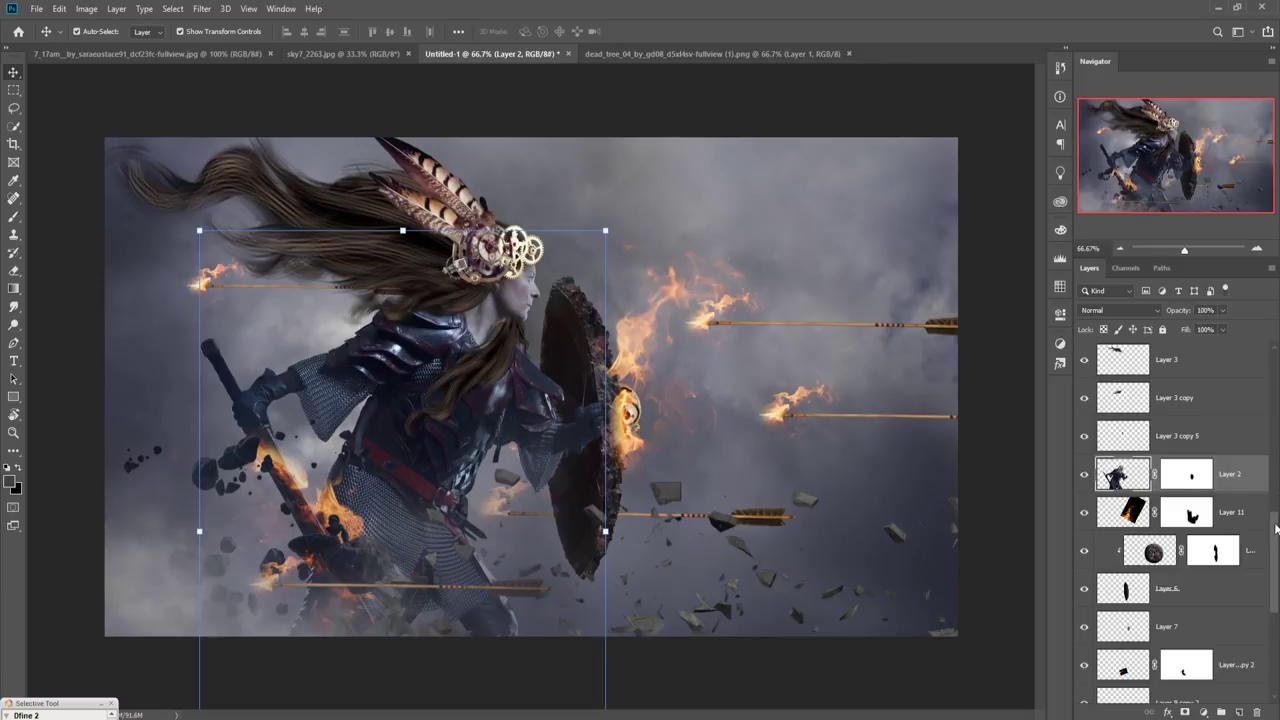
pyautogui.scroll(6, 1276, 528)
pyautogui.keyDown('shift'); pyautogui.click(1244, 432); pyautogui.keyUp('shift')
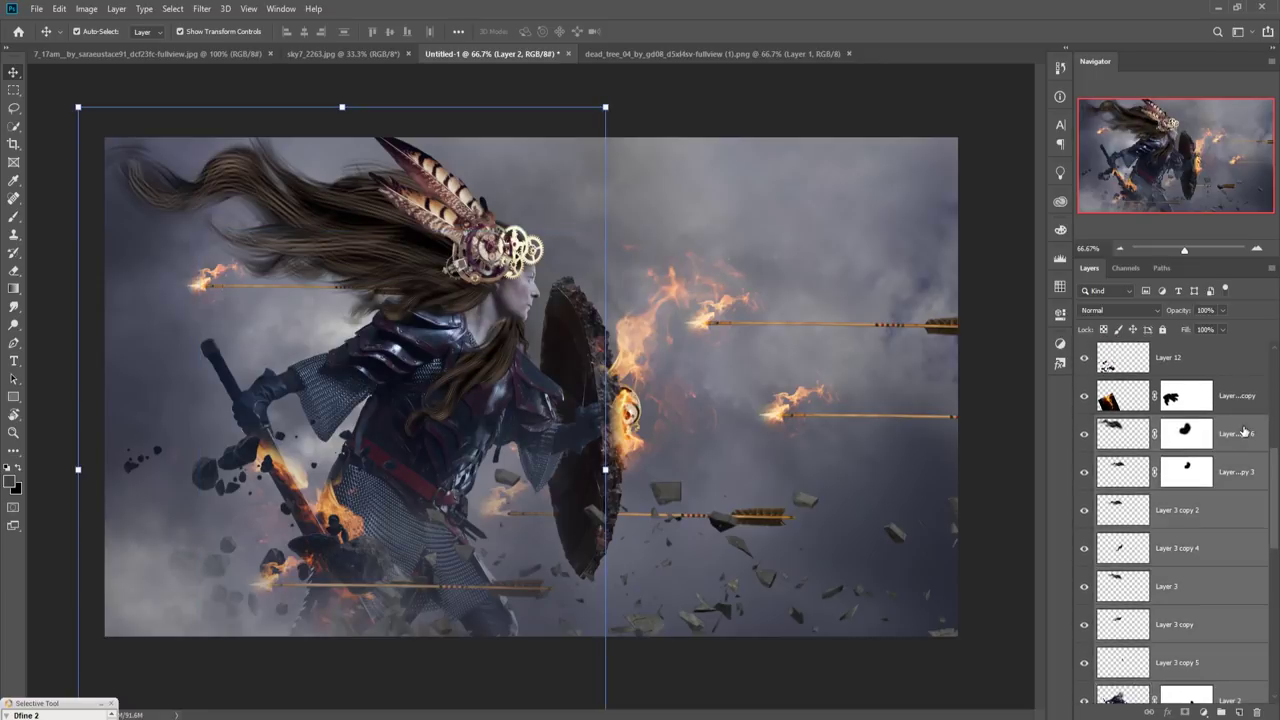
pyautogui.rightClick(1244, 440)
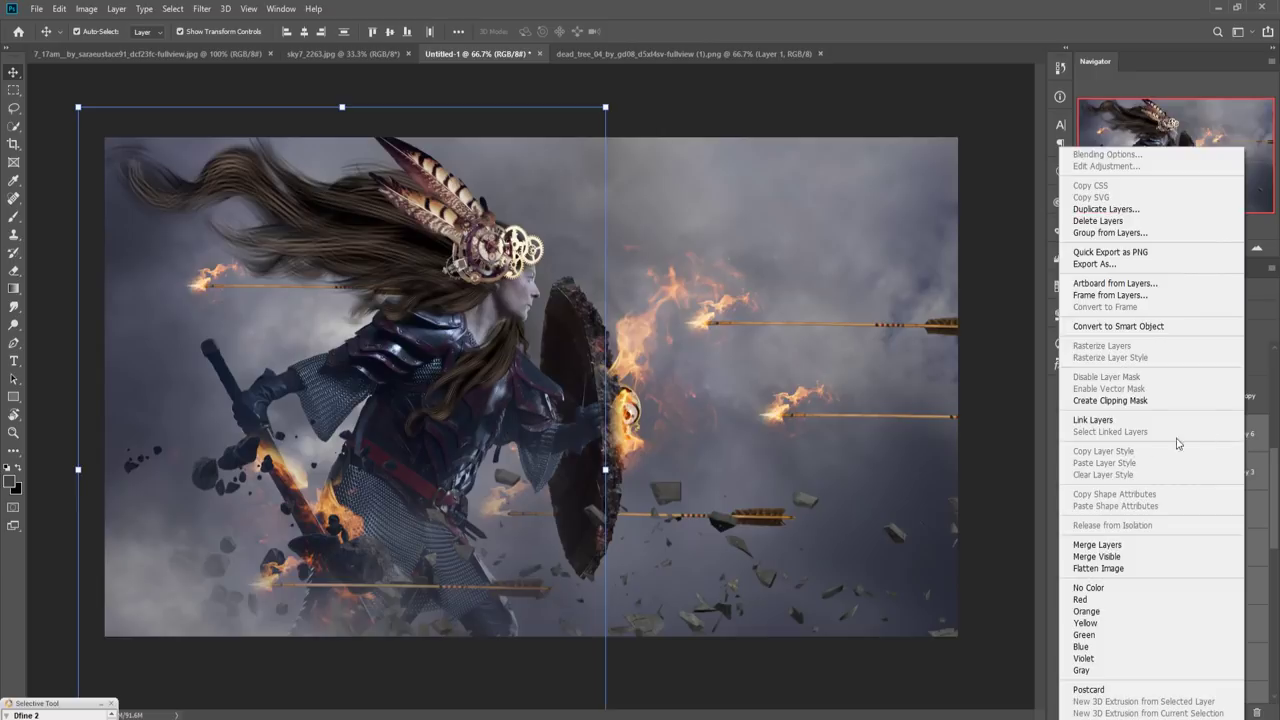
pyautogui.click(1093, 545)
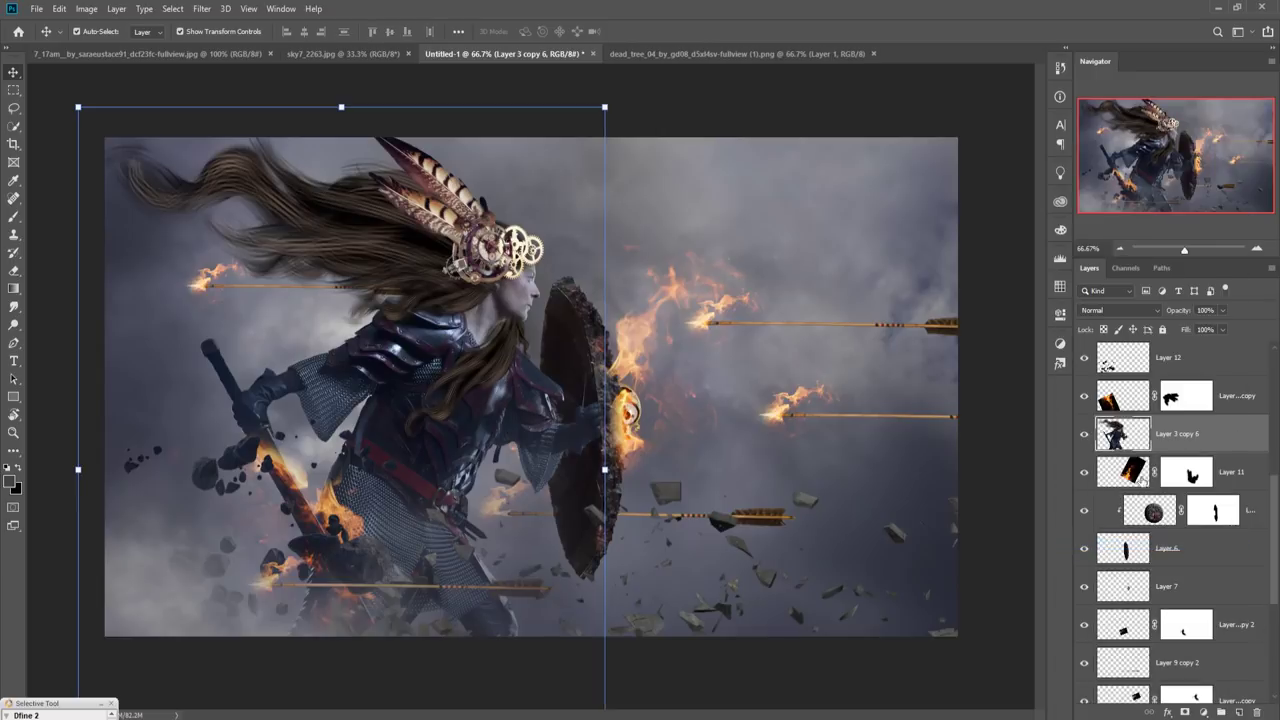
pyautogui.click(1088, 441)
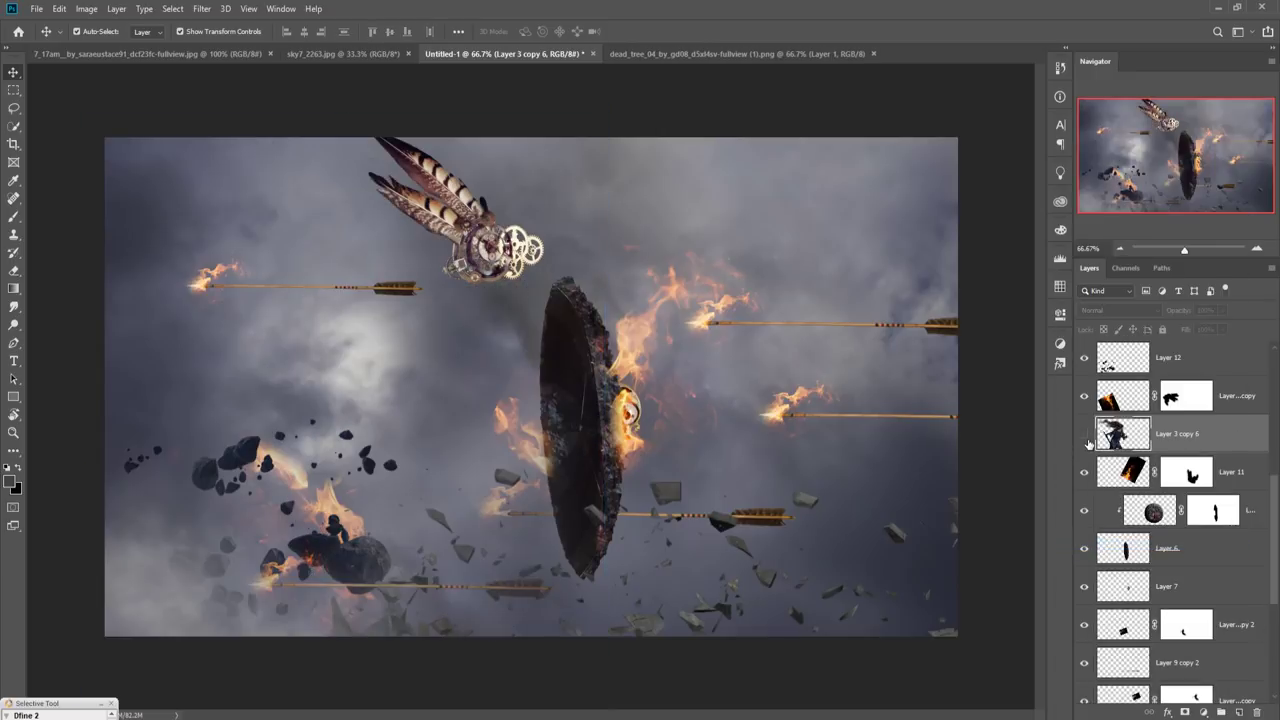
pyautogui.click(1085, 434)
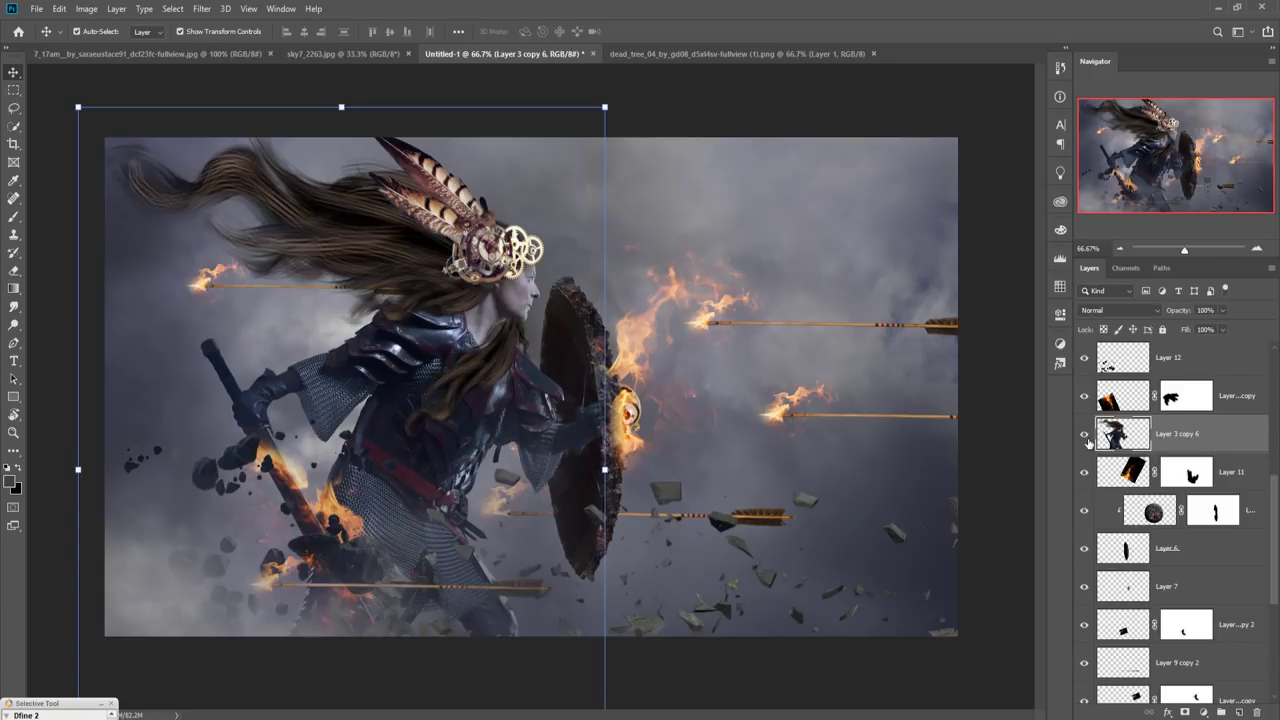
# Duplicate the merged warrior layer and hide the original Layer 3 copy 6
pyautogui.rightClick(1212, 437)
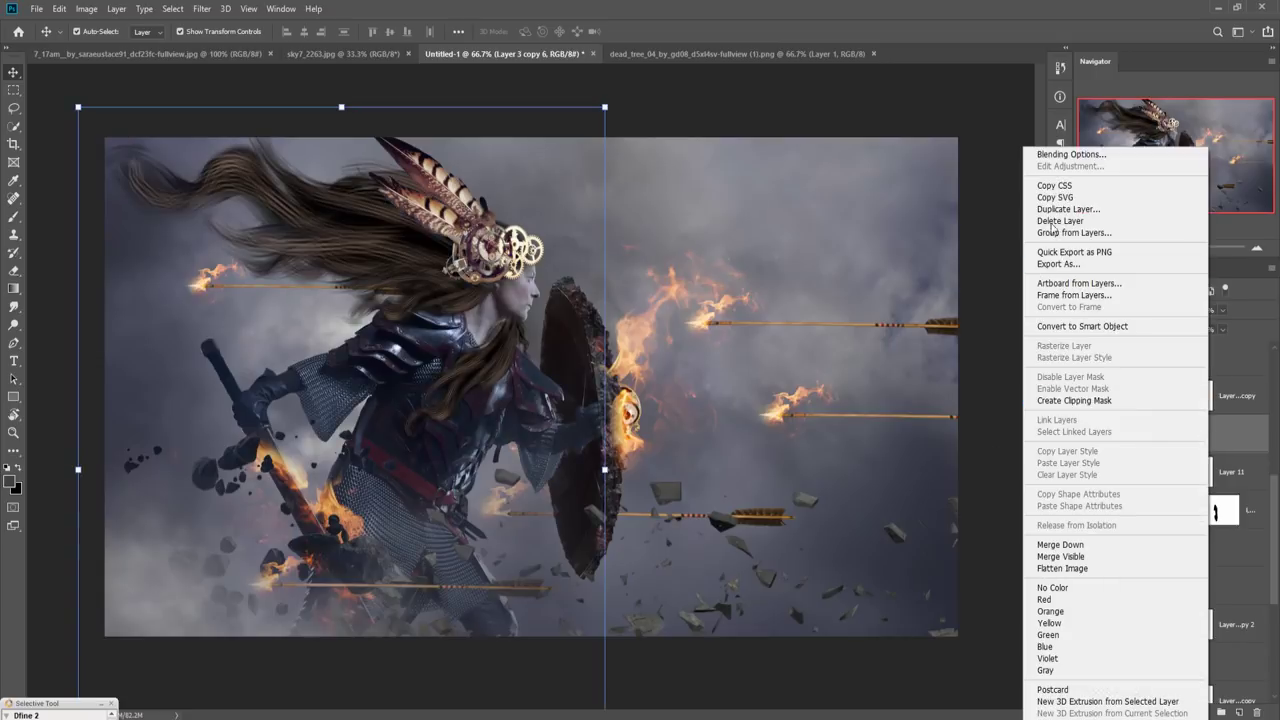
pyautogui.click(1060, 208)
pyautogui.click(750, 205)
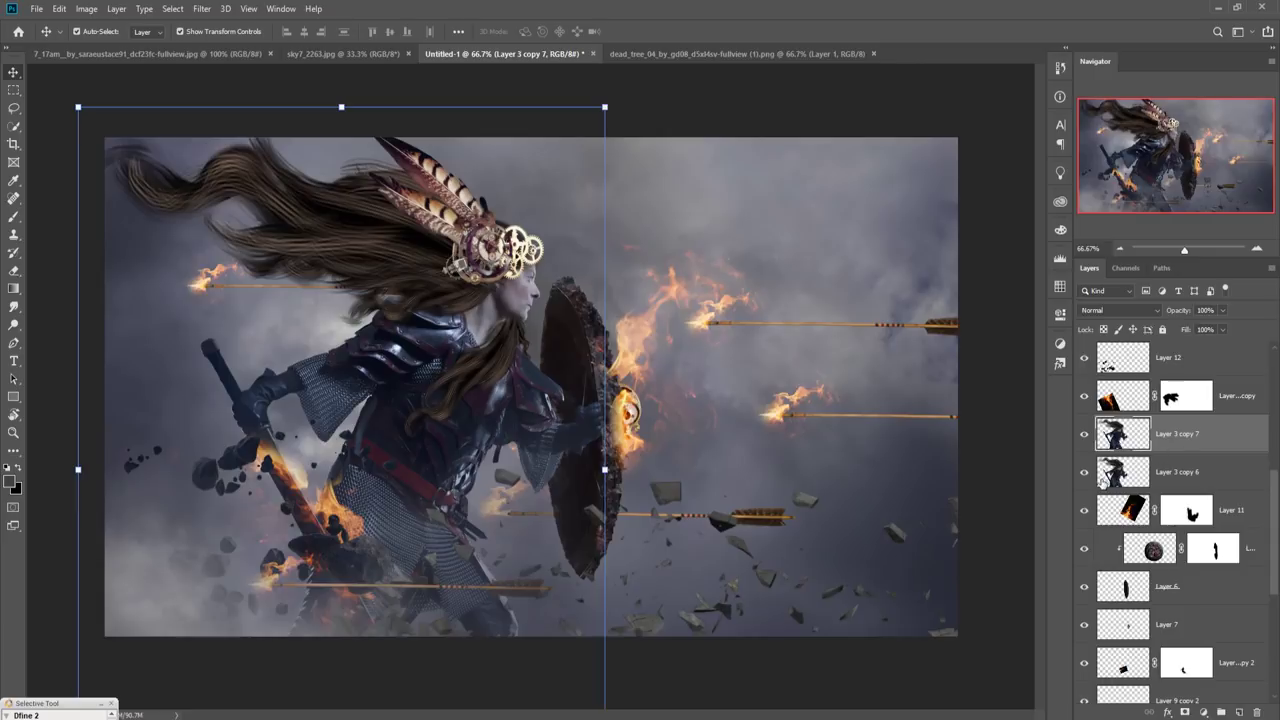
pyautogui.click(1084, 471)
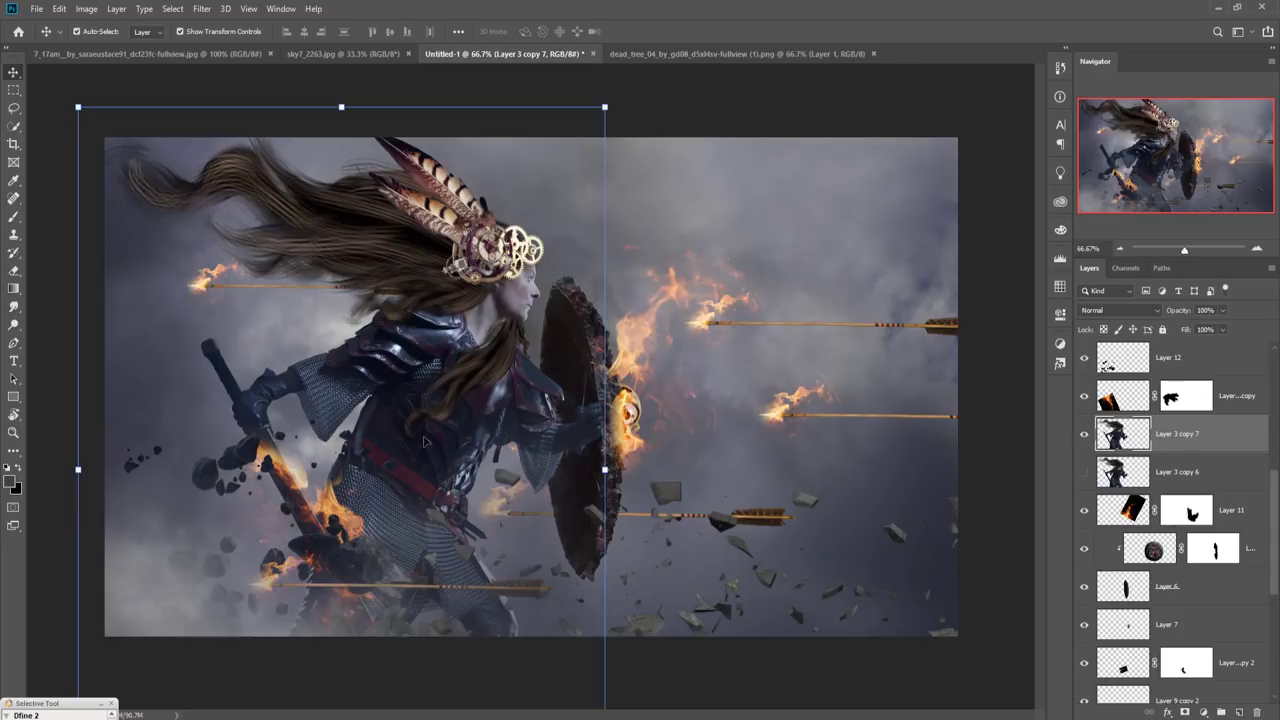
# Add a mask to Layer 3 copy 7, paint the whole warrior out in black at 100% brush opacity, and show Layer 3 copy 6 again
pyautogui.click(13, 219)
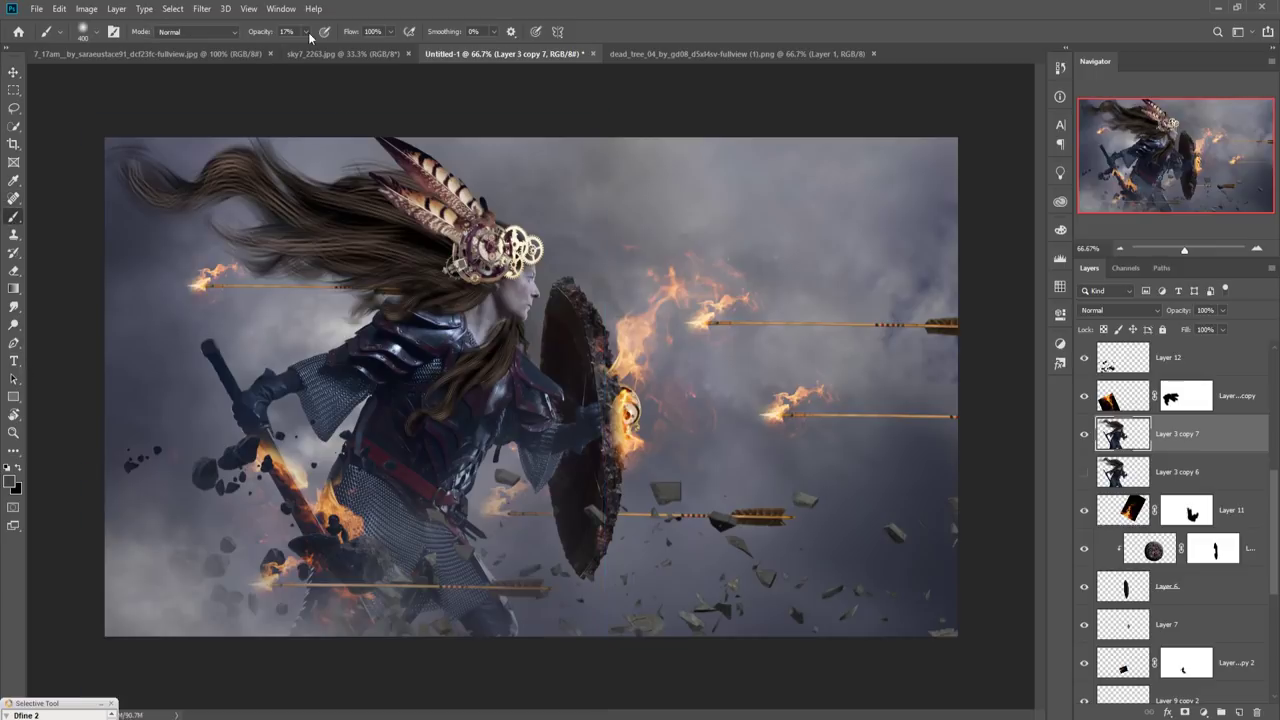
pyautogui.moveTo(307, 35); pyautogui.dragTo(406, 53)
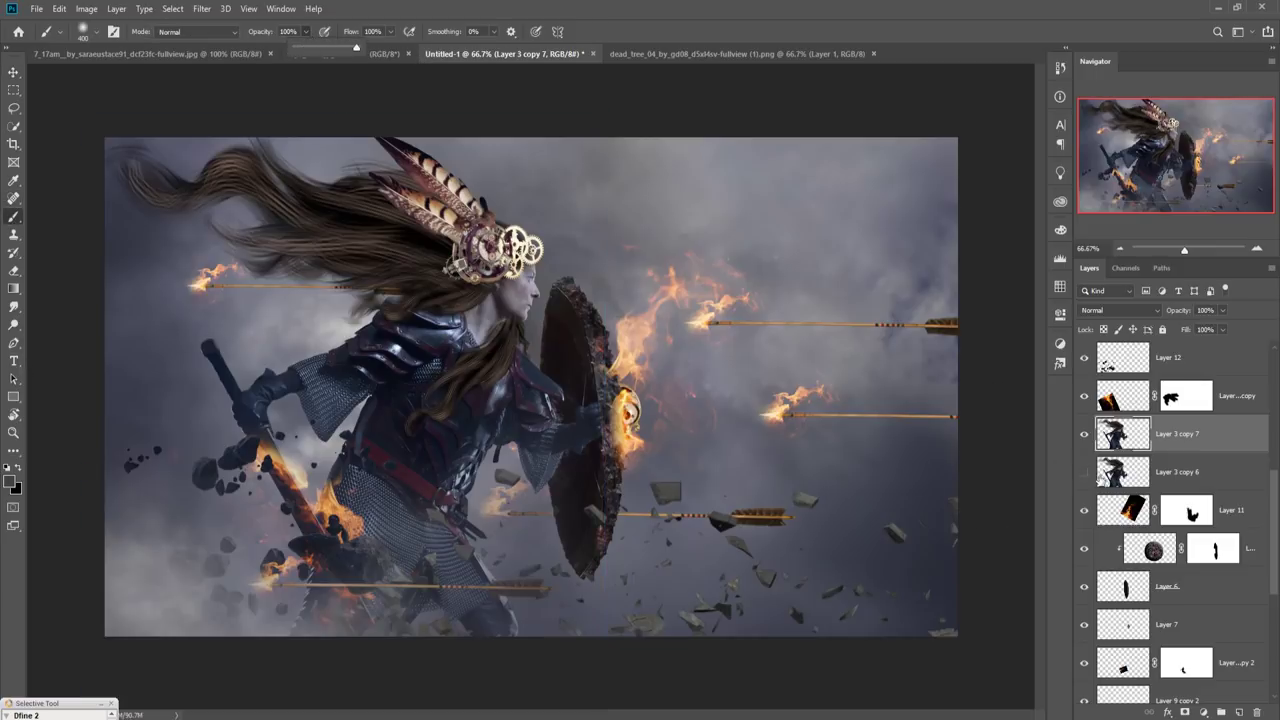
pyautogui.click(1185, 712)
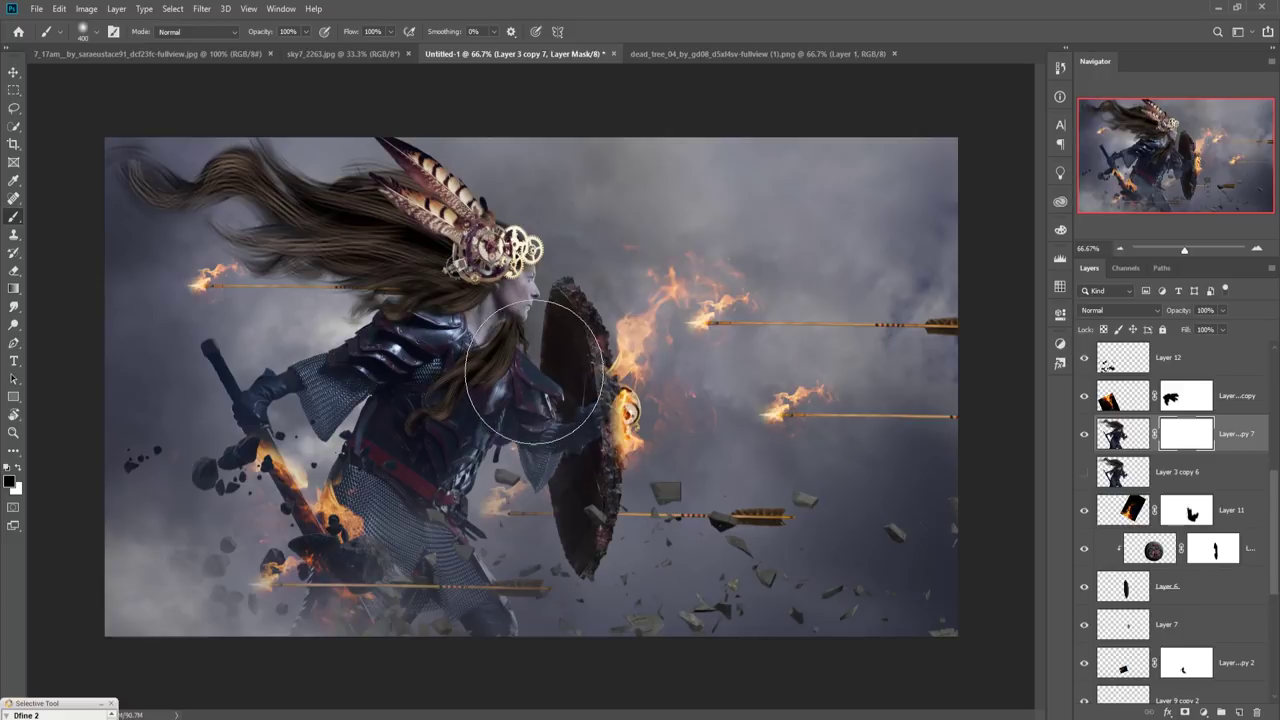
pyautogui.moveTo(543, 414)
pyautogui.mouseDown()
pyautogui.moveTo(300, 200)
pyautogui.moveTo(550, 222)
pyautogui.moveTo(177, 443)
pyautogui.moveTo(463, 557)
pyautogui.moveTo(320, 700)
pyautogui.moveTo(581, 708)
pyautogui.mouseUp()
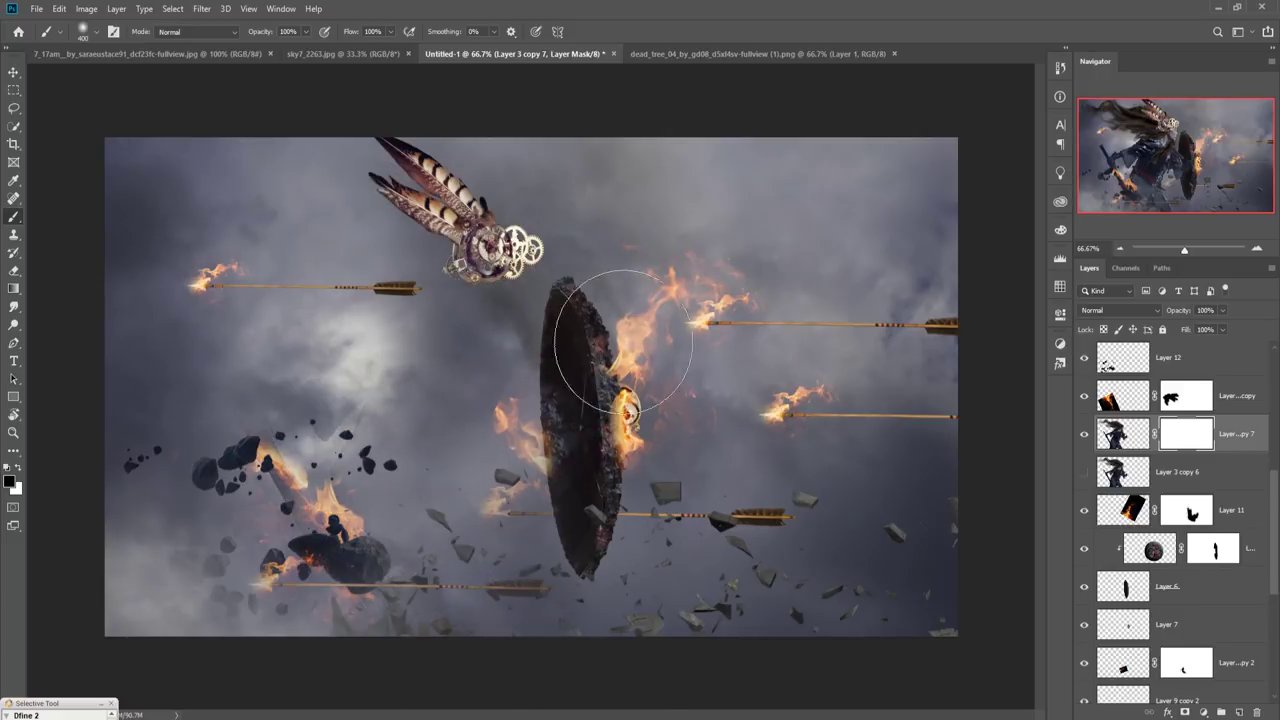
pyautogui.press('v')
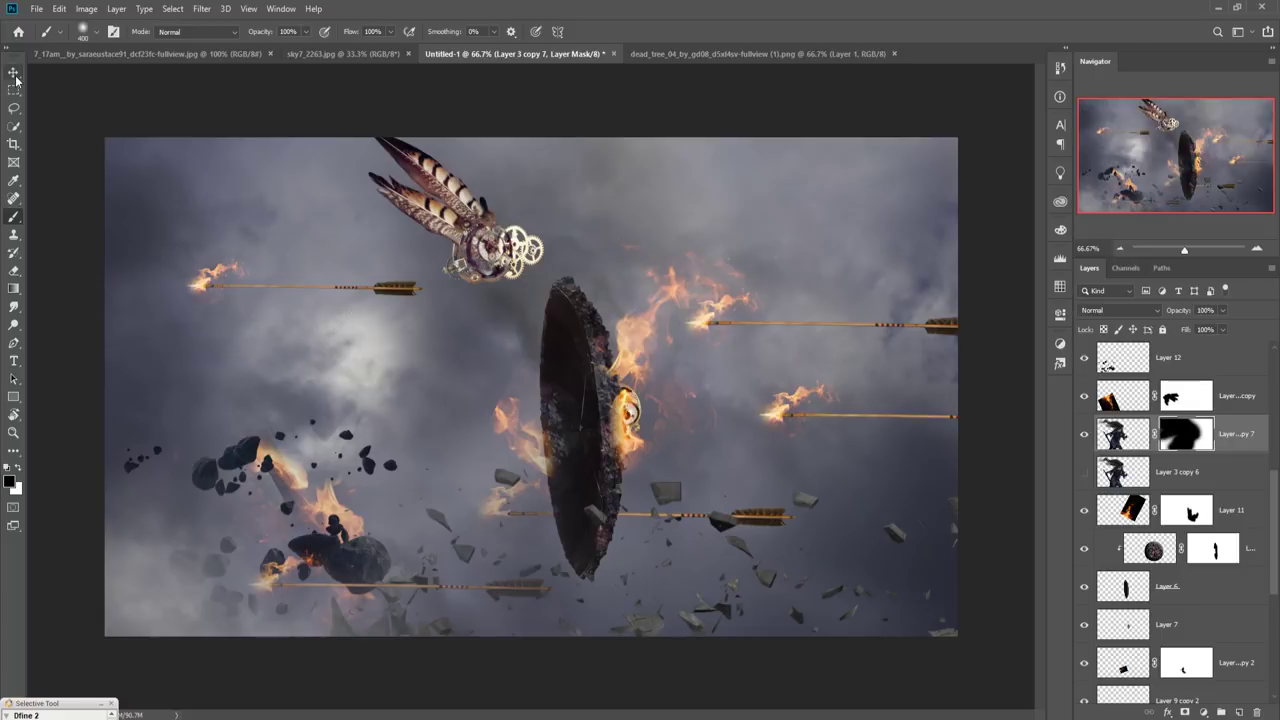
pyautogui.click(1085, 472)
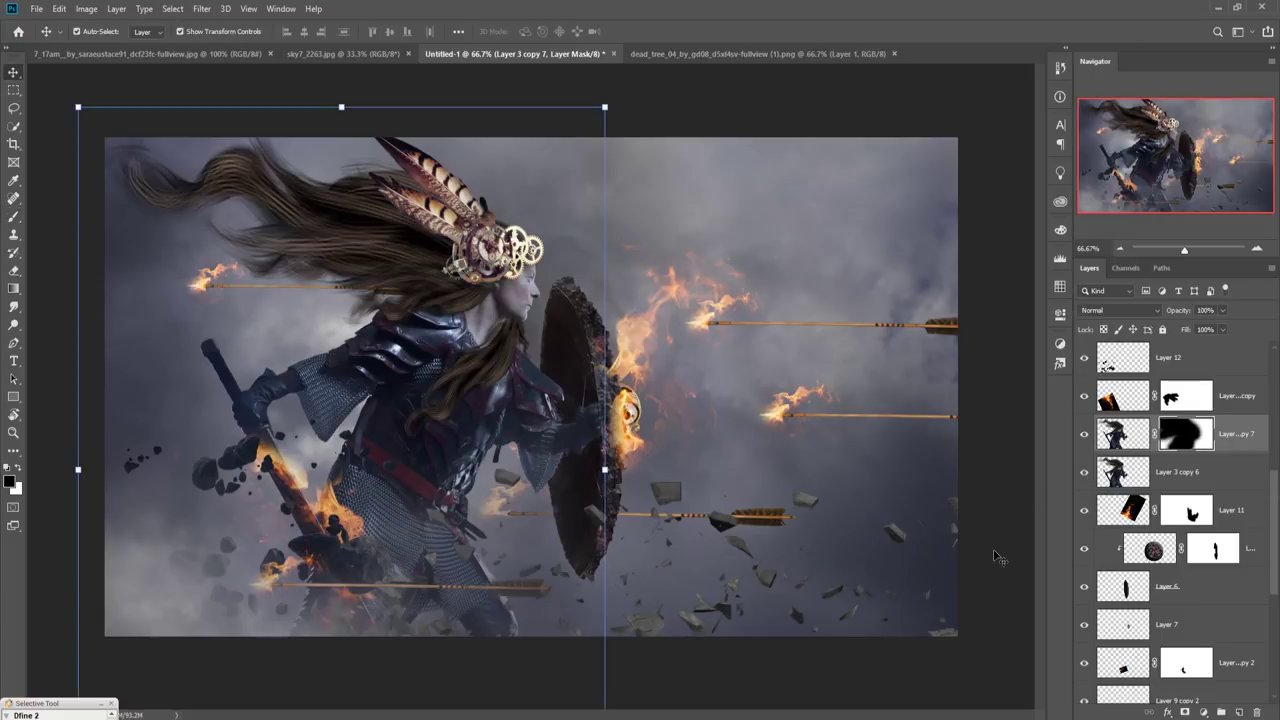
# Add a layer mask to Layer 3 copy 6 and choose the debris 2 brush for painting on it
pyautogui.click(1128, 434)
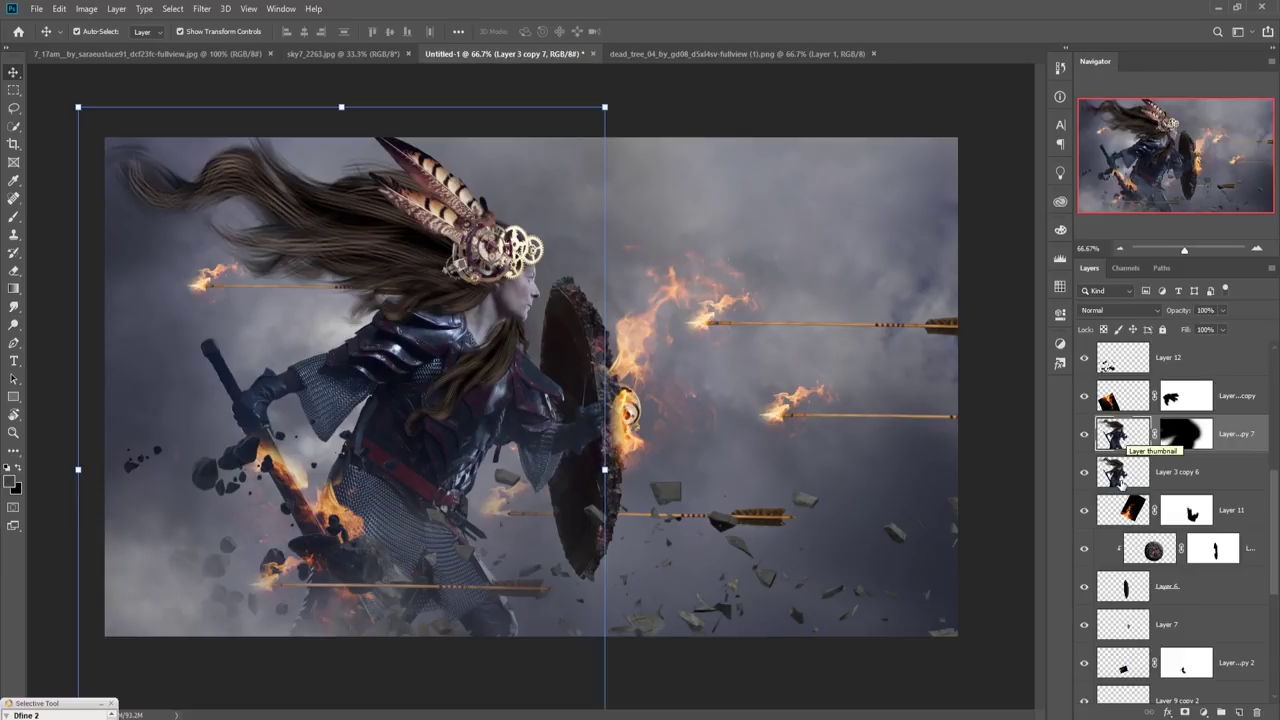
pyautogui.click(1122, 482)
pyautogui.click(1190, 711)
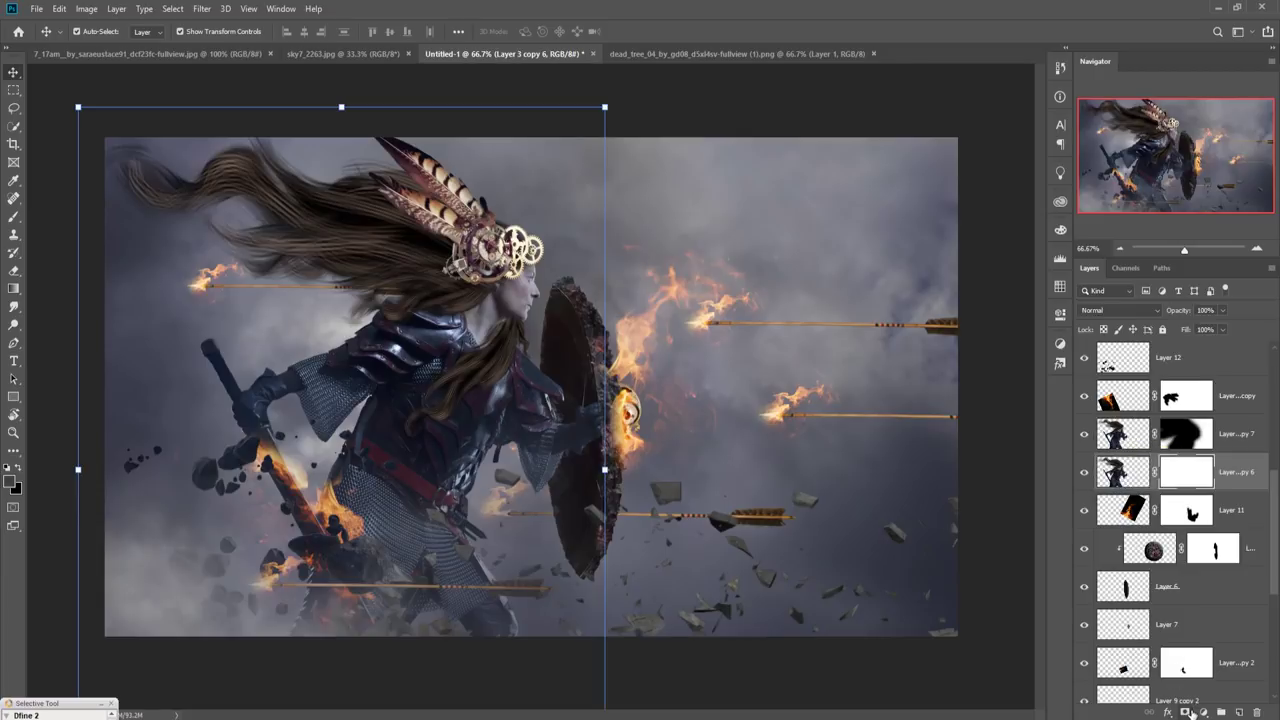
pyautogui.click(14, 216)
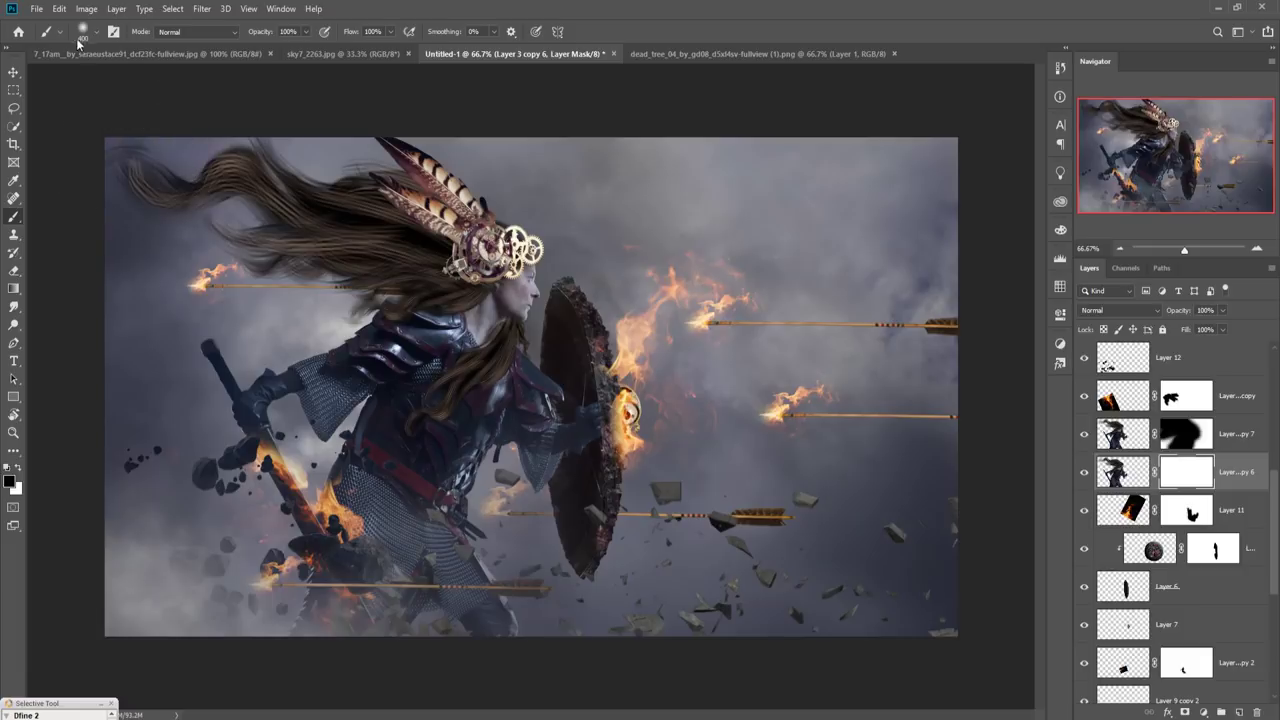
pyautogui.click(96, 31)
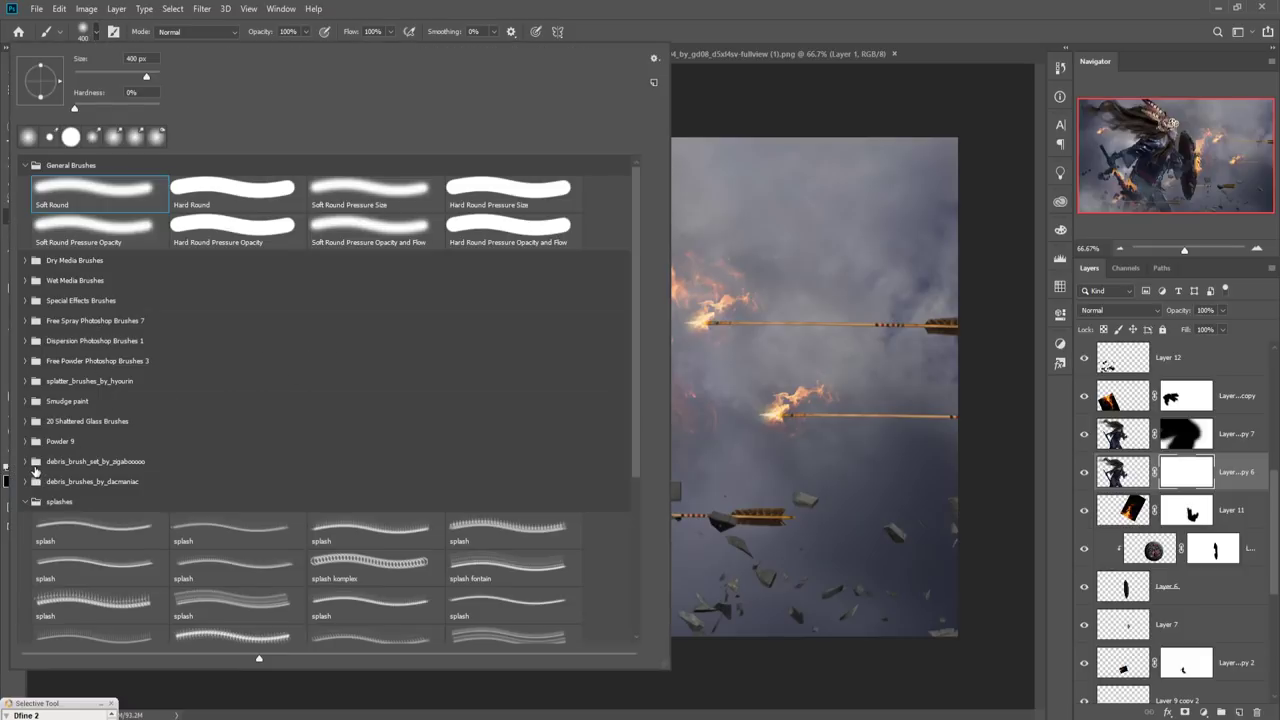
pyautogui.click(35, 462)
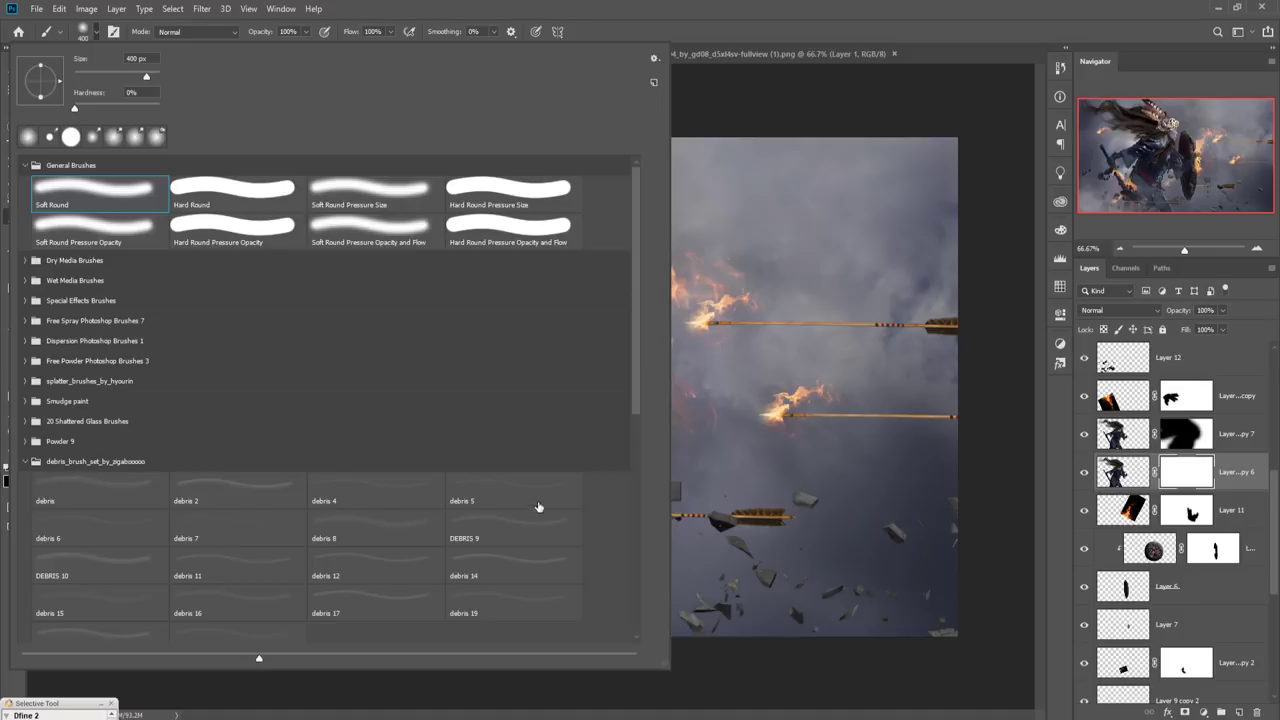
pyautogui.click(250, 491)
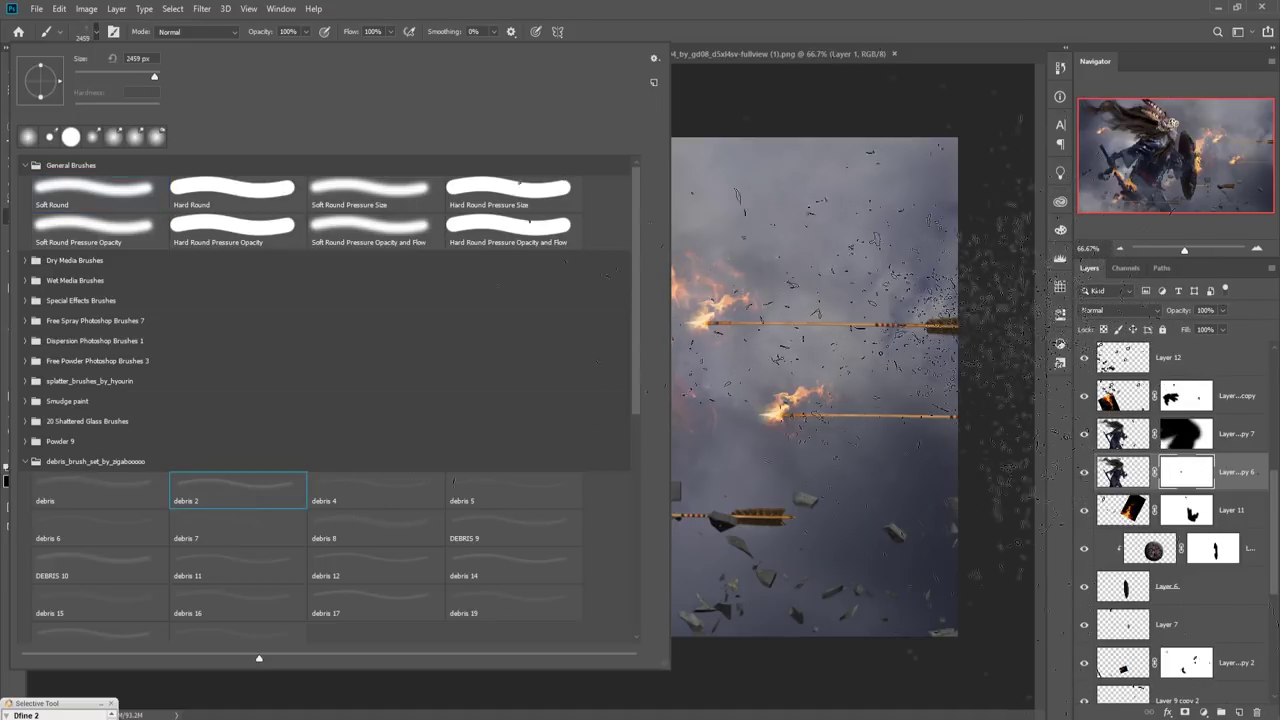
pyautogui.press('Return')
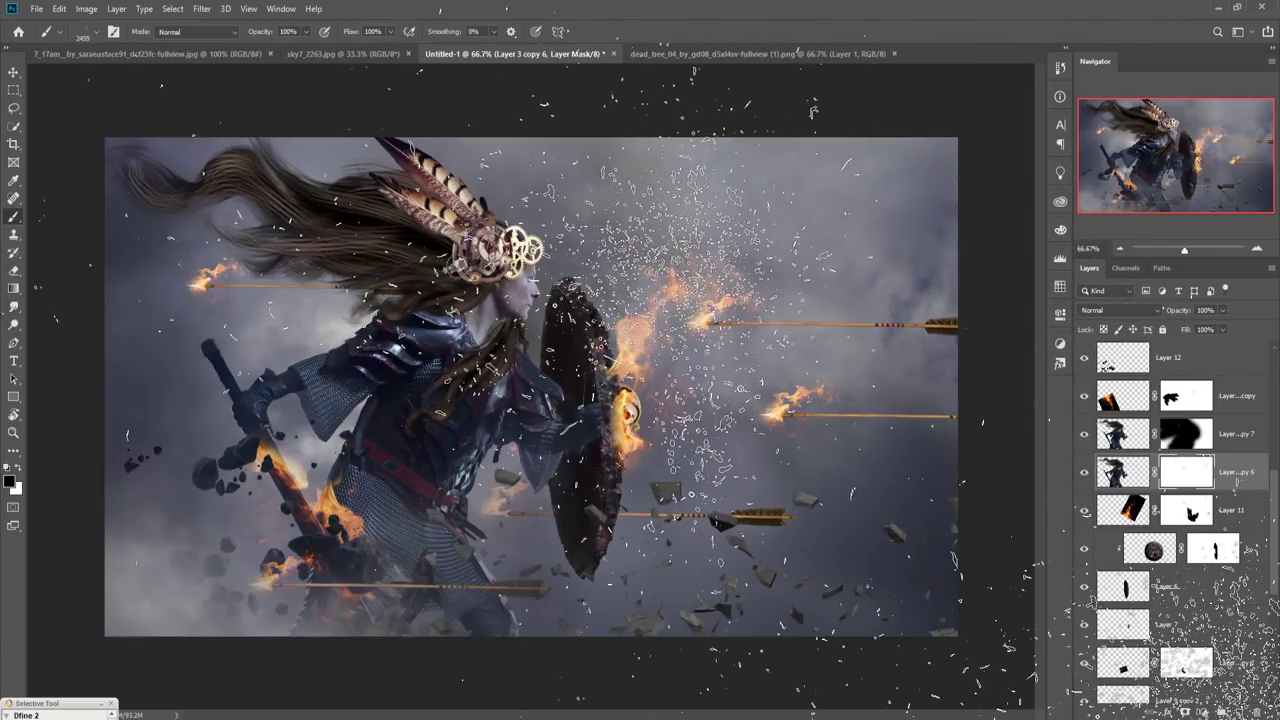
# Stamp the debris brush at 2800 px in black on Layer 3 copy 6's mask over the warrior's back, arm and lower hair
pyautogui.press(']')
pyautogui.press(']')
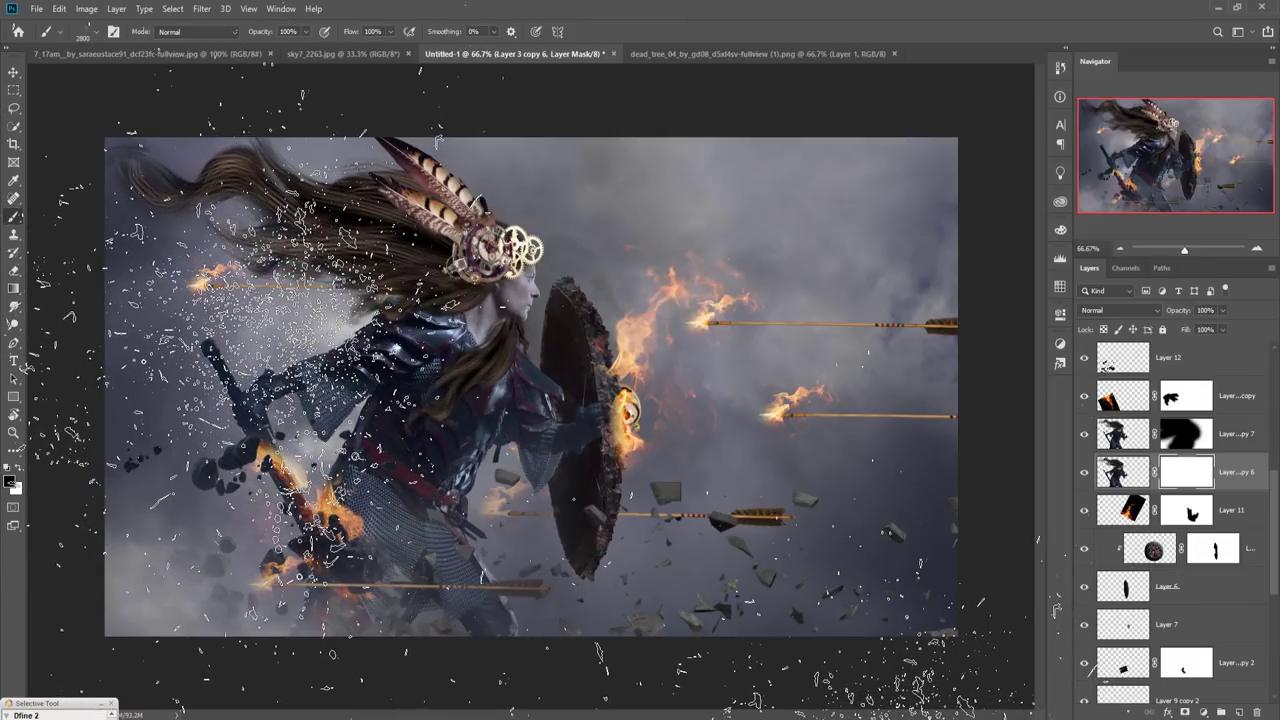
pyautogui.moveTo(530, 390)
pyautogui.mouseDown()
pyautogui.moveTo(545, 400)
pyautogui.moveTo(250, 520)
pyautogui.mouseUp()
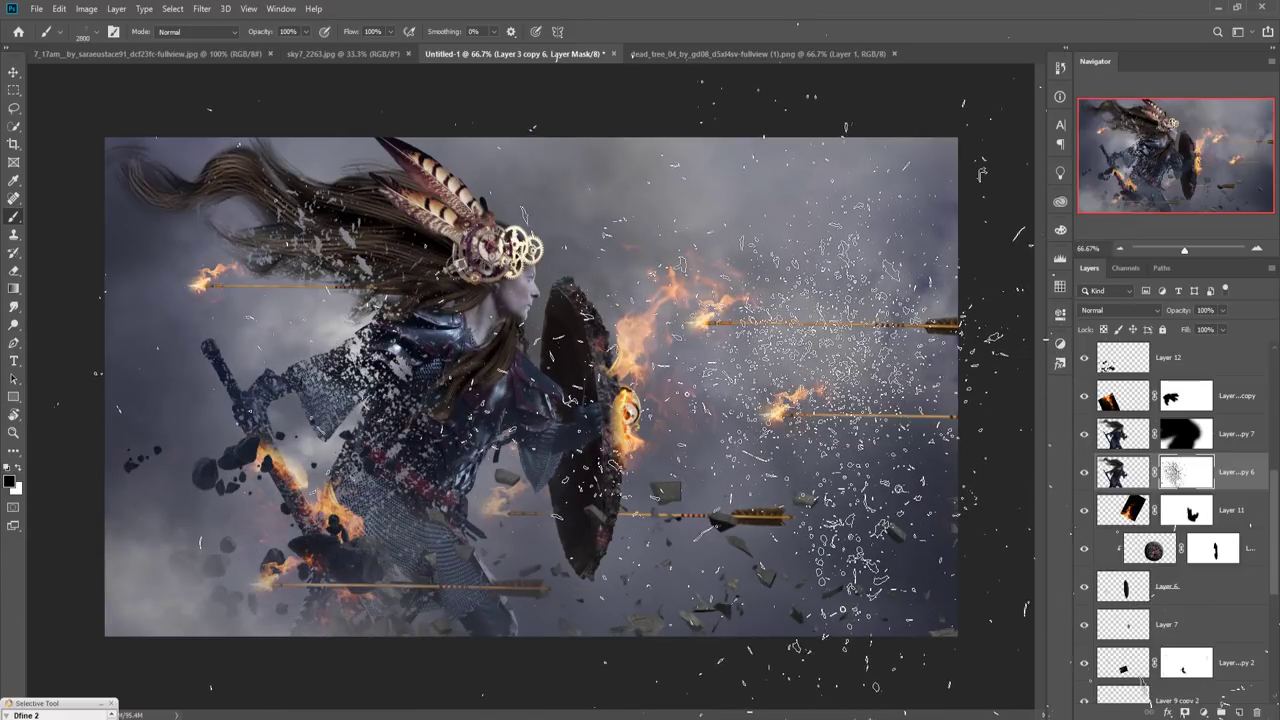
# Reduce the debris brush to 1100 px and break up more of the warrior's torso, arms and legs on the Layer 3 copy 6 mask
pyautogui.press('[')
pyautogui.press('[')
pyautogui.press('[')
pyautogui.press('[')
pyautogui.press('[')
pyautogui.press('[')
pyautogui.press('[')
pyautogui.press('[')
pyautogui.press('[')
pyautogui.press('[')
pyautogui.press('[')
pyautogui.press('[')
pyautogui.press('[')
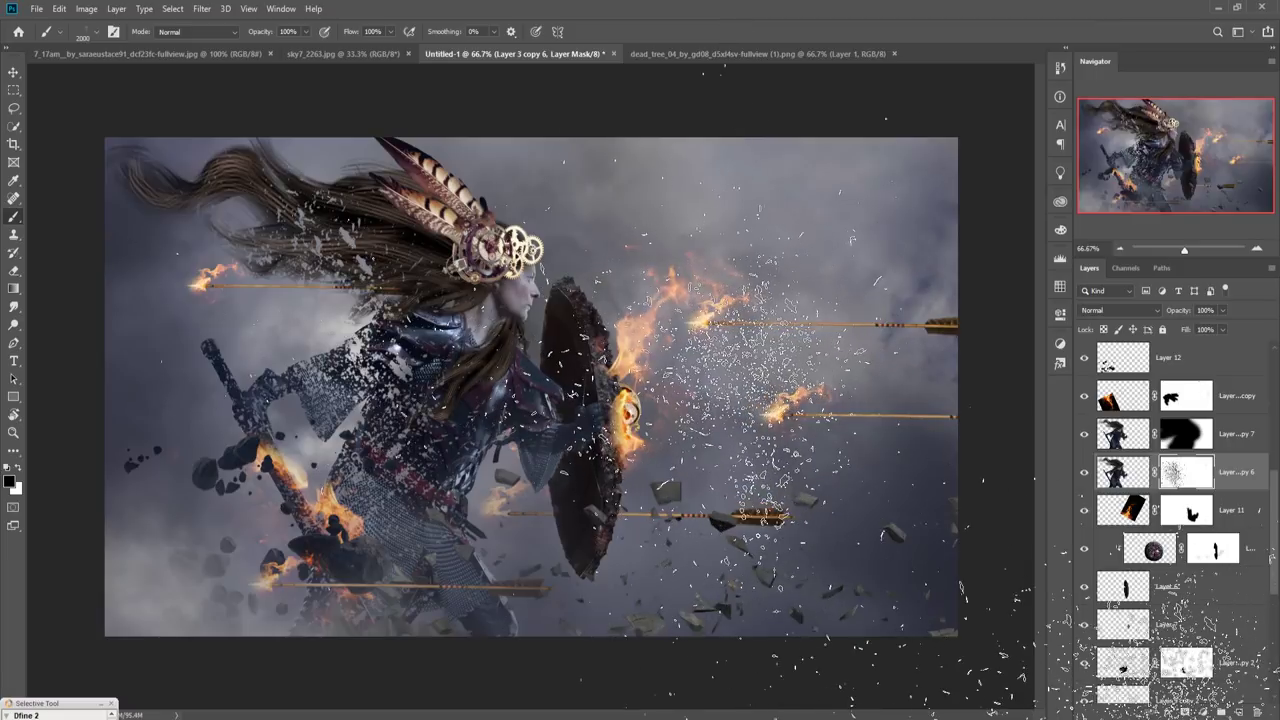
pyautogui.press('[')
pyautogui.press('[')
pyautogui.press('[')
pyautogui.press('[')
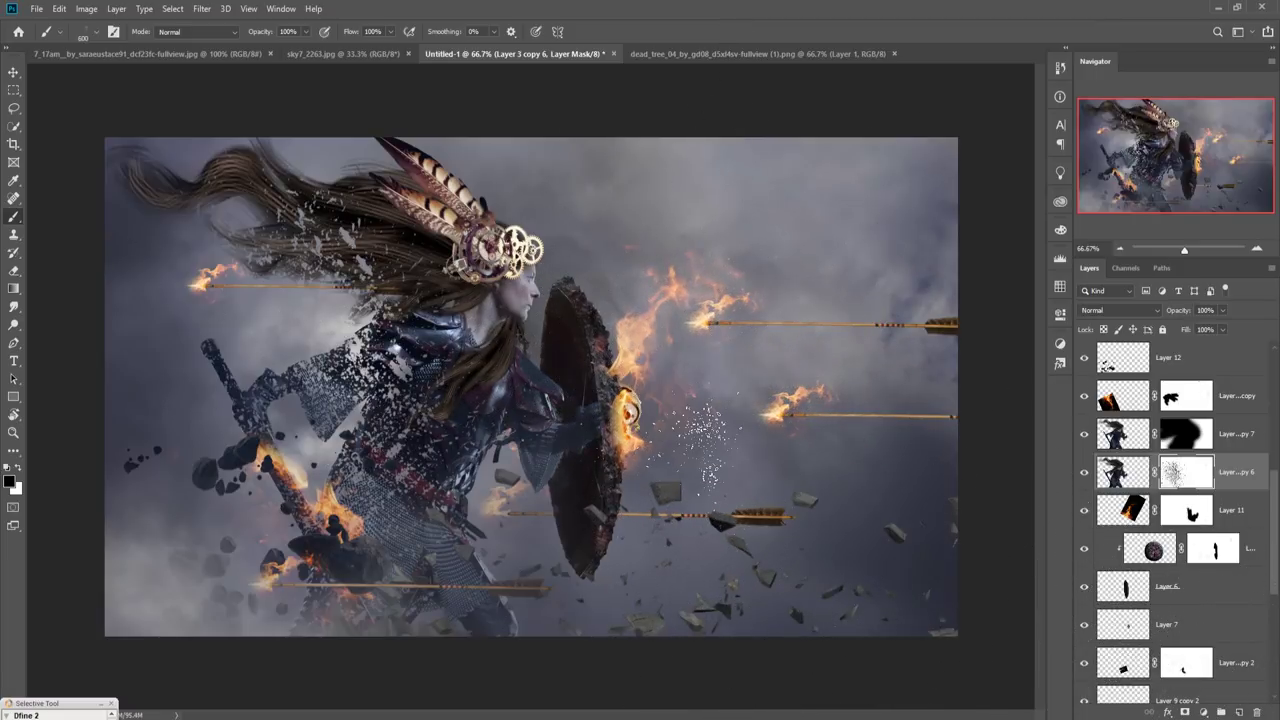
pyautogui.press(']')
pyautogui.press(']')
pyautogui.press(']')
pyautogui.press(']')
pyautogui.press(']')
pyautogui.press(']')
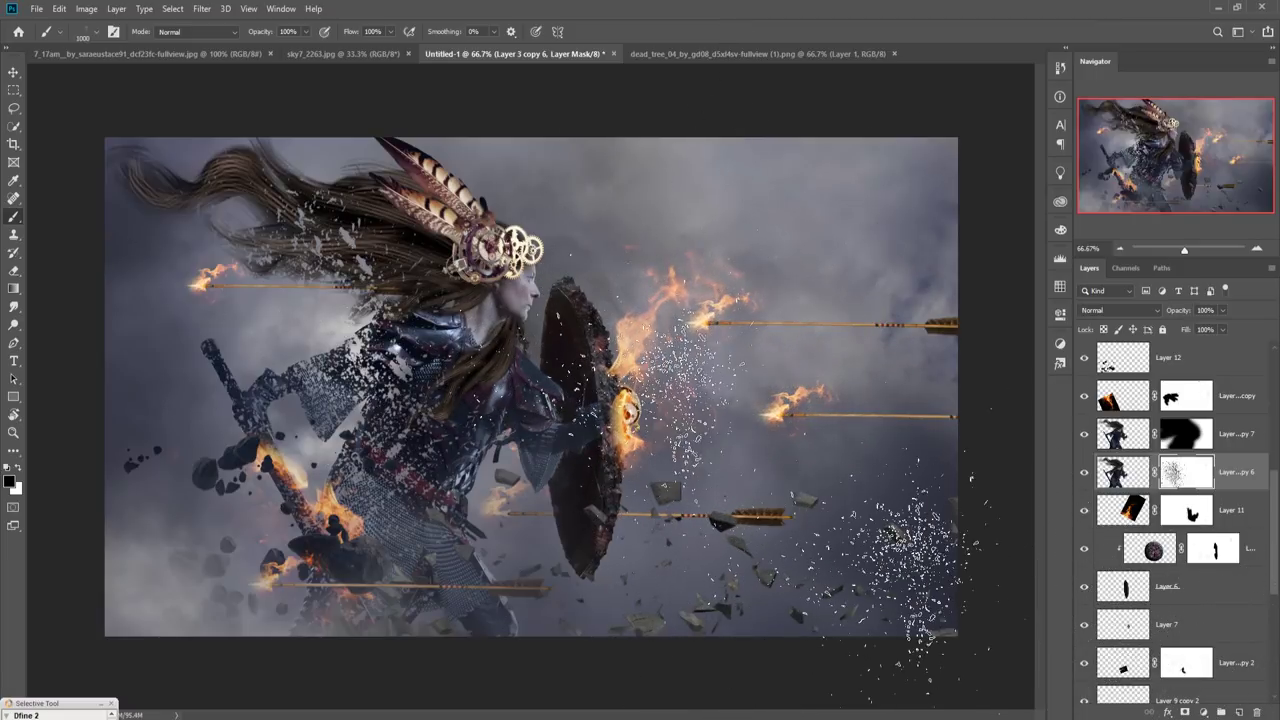
pyautogui.press('[')
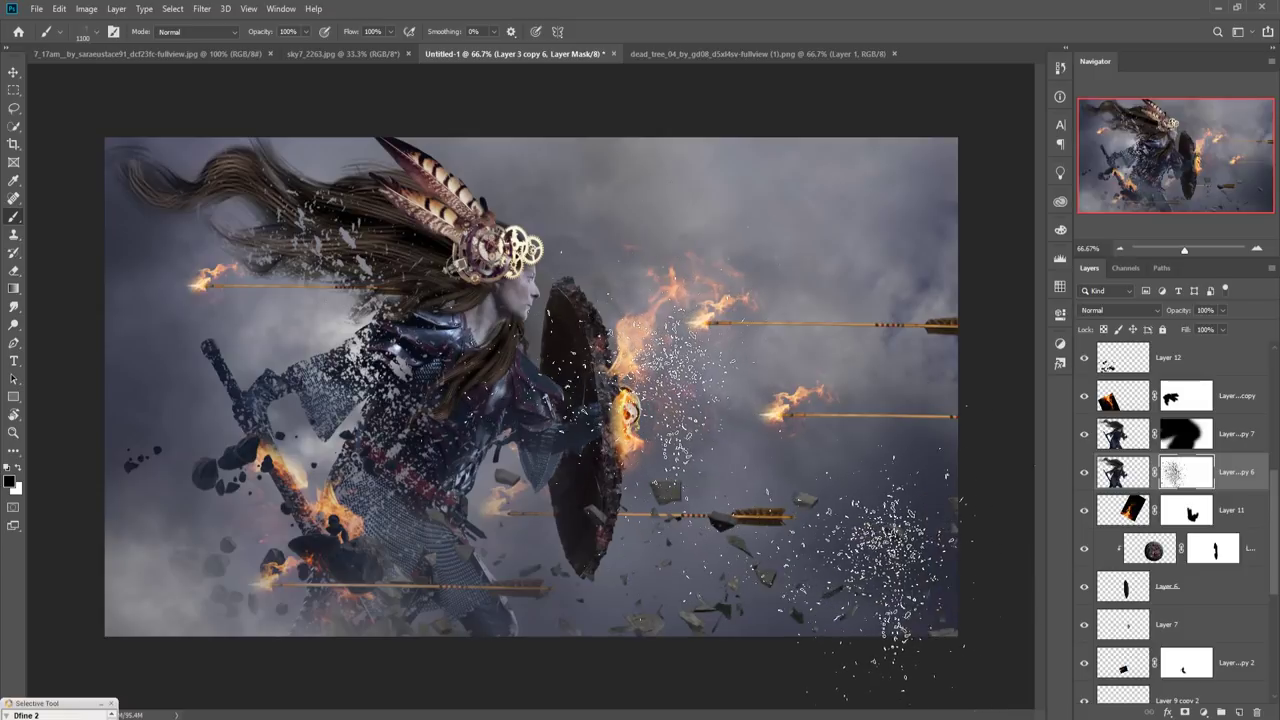
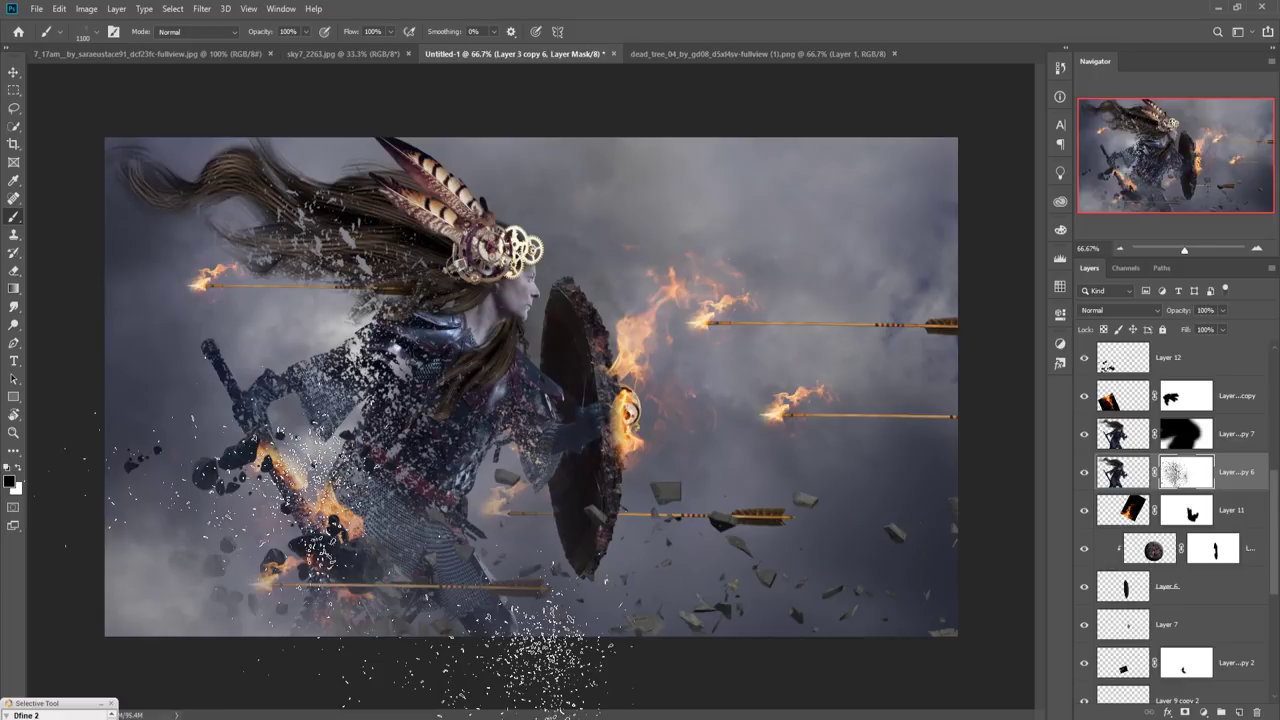
# Reduce the debris brush to 400 px and paint finer fragments into the mask along the warrior's shoulder and upper arm
pyautogui.press('[')
pyautogui.press('[')
pyautogui.press('[')
pyautogui.press('[')
pyautogui.press('[')
pyautogui.press('[')
pyautogui.press('[')
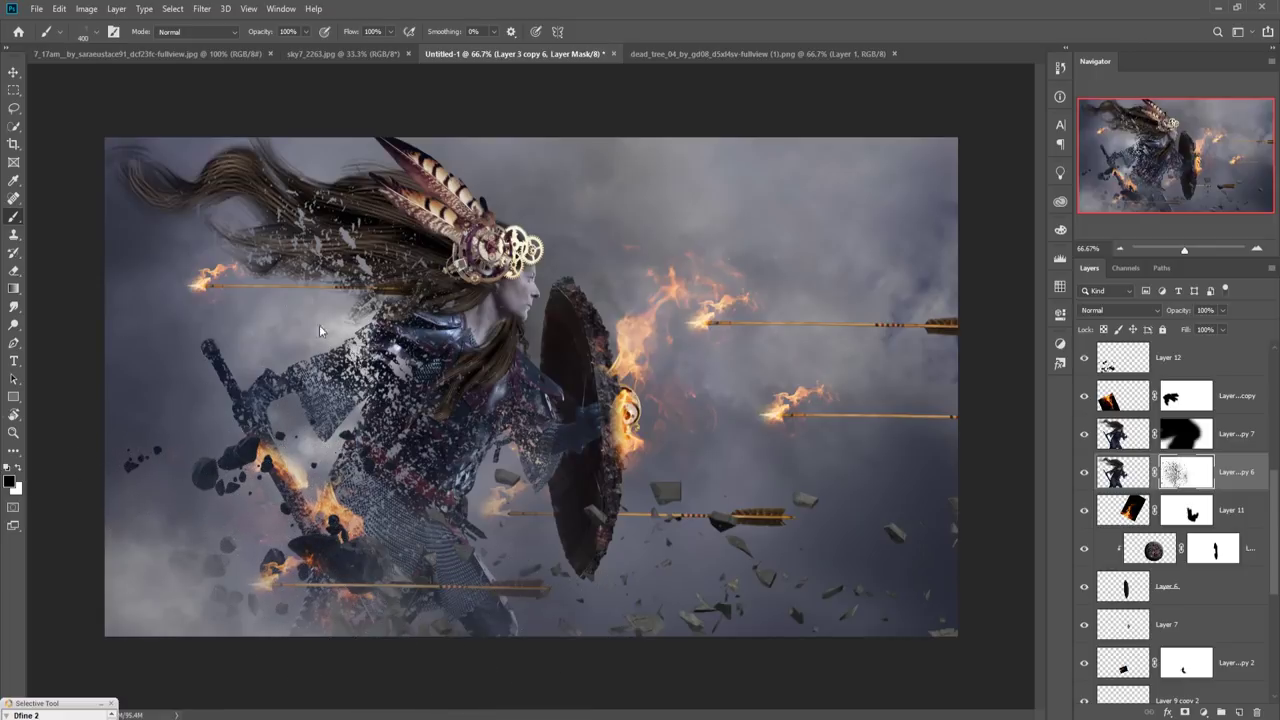
pyautogui.moveTo(320, 330)
pyautogui.mouseDown()
pyautogui.moveTo(360, 338)
pyautogui.moveTo(344, 380)
pyautogui.mouseUp()
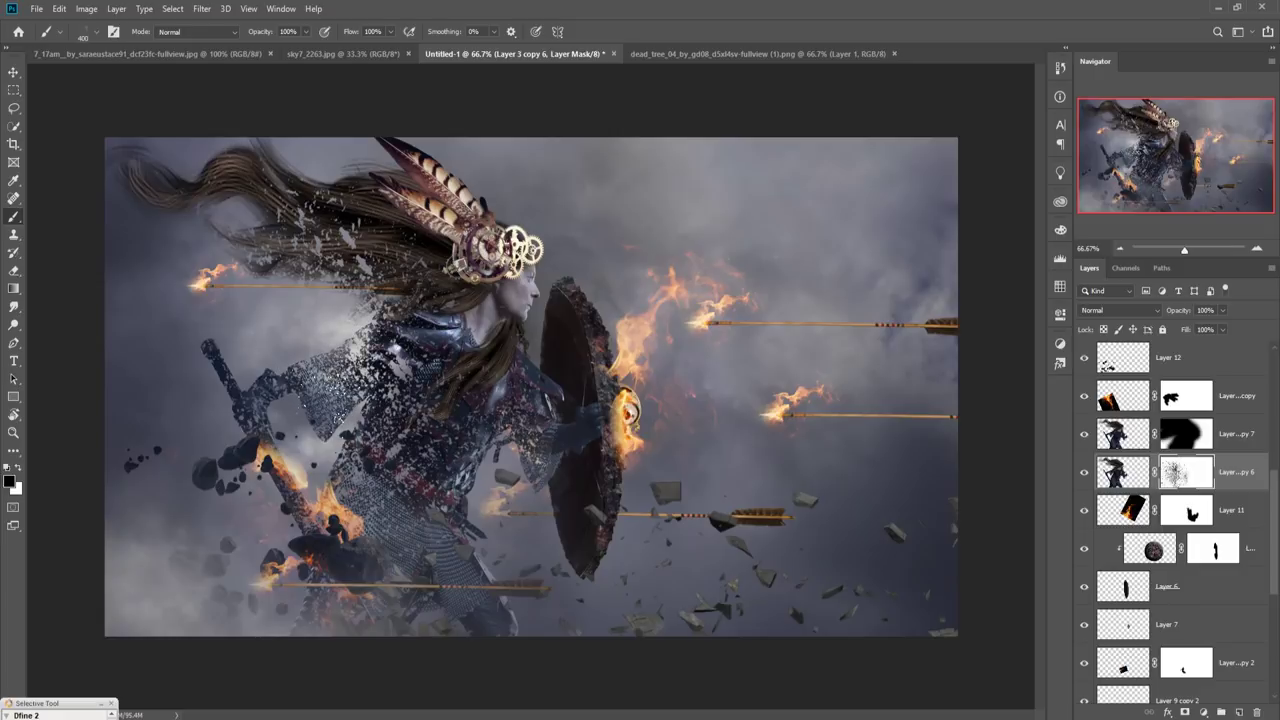
# Stamp additional fine fragments with the 400 px debris brush on Layer 3 copy 6's mask over the warrior's rear arm
pyautogui.rightClick(290, 365)
pyautogui.click(242, 360)
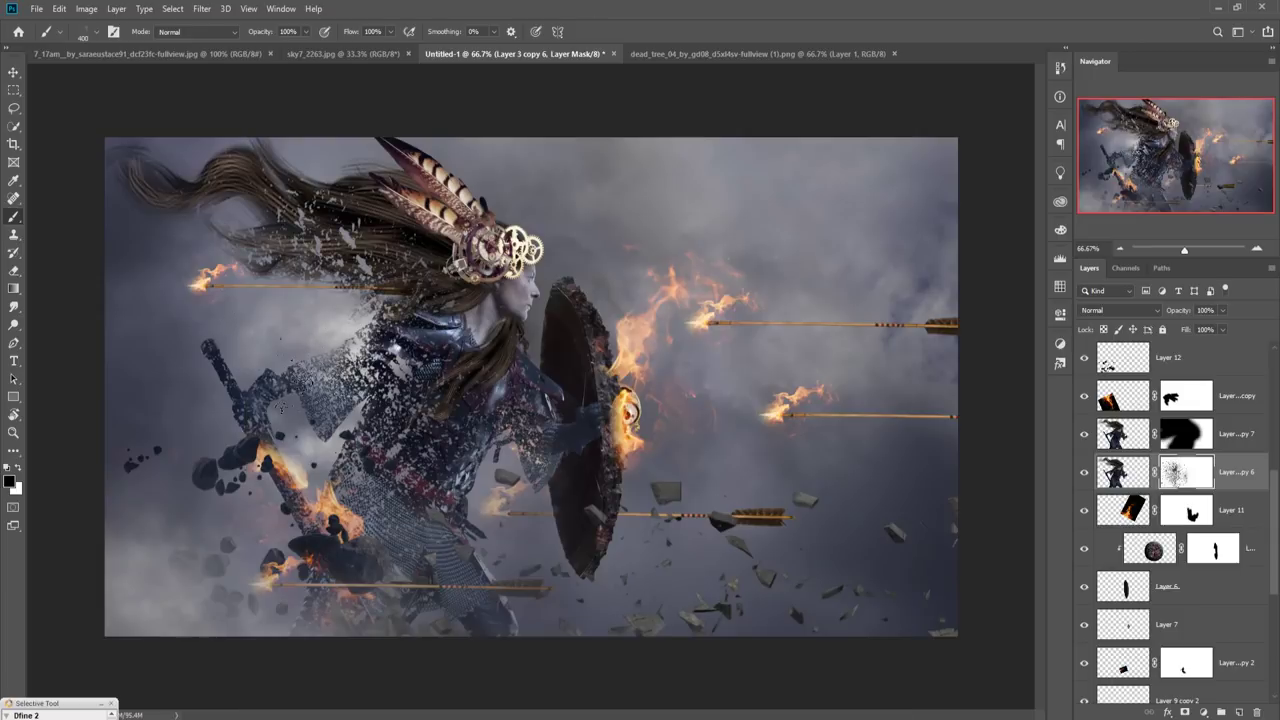
pyautogui.moveTo(266, 380)
pyautogui.mouseDown()
pyautogui.moveTo(255, 420)
pyautogui.moveTo(270, 395)
pyautogui.mouseUp()
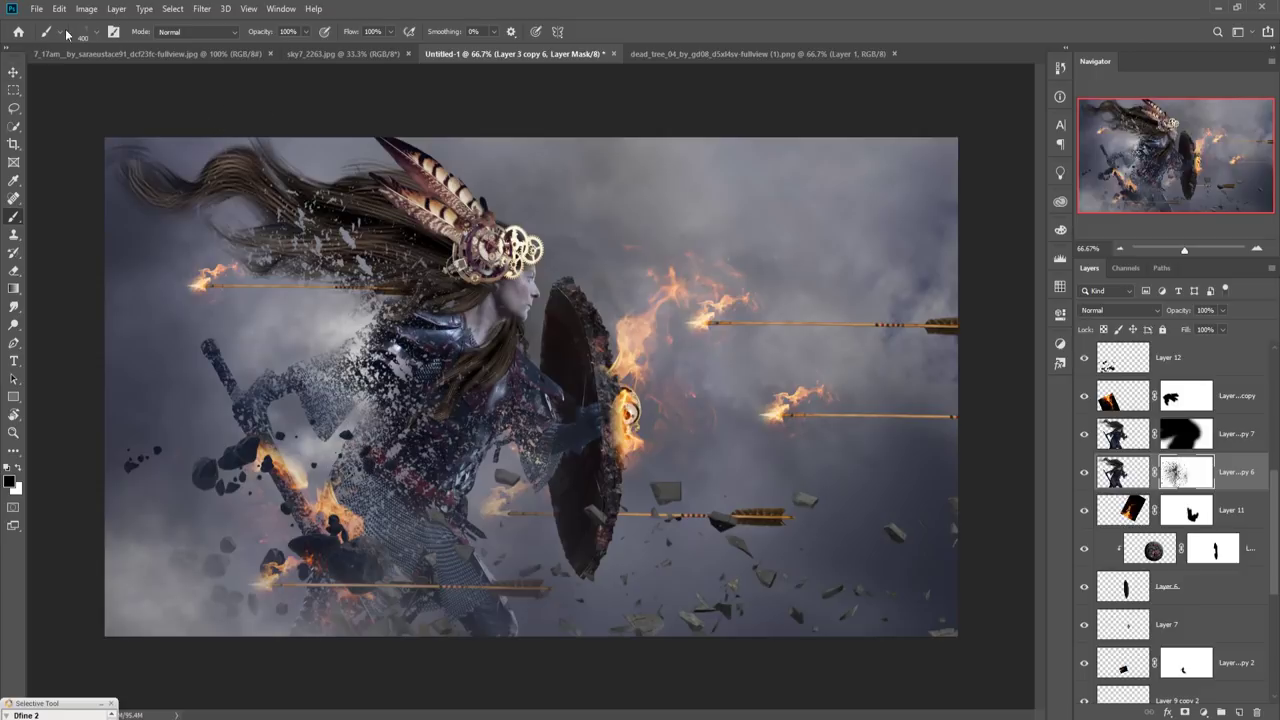
# Browse the debris and shattered glass brush sets and choose Sampled Brush 263 from debris_brushes_by_dacmaniac
pyautogui.click(98, 35)
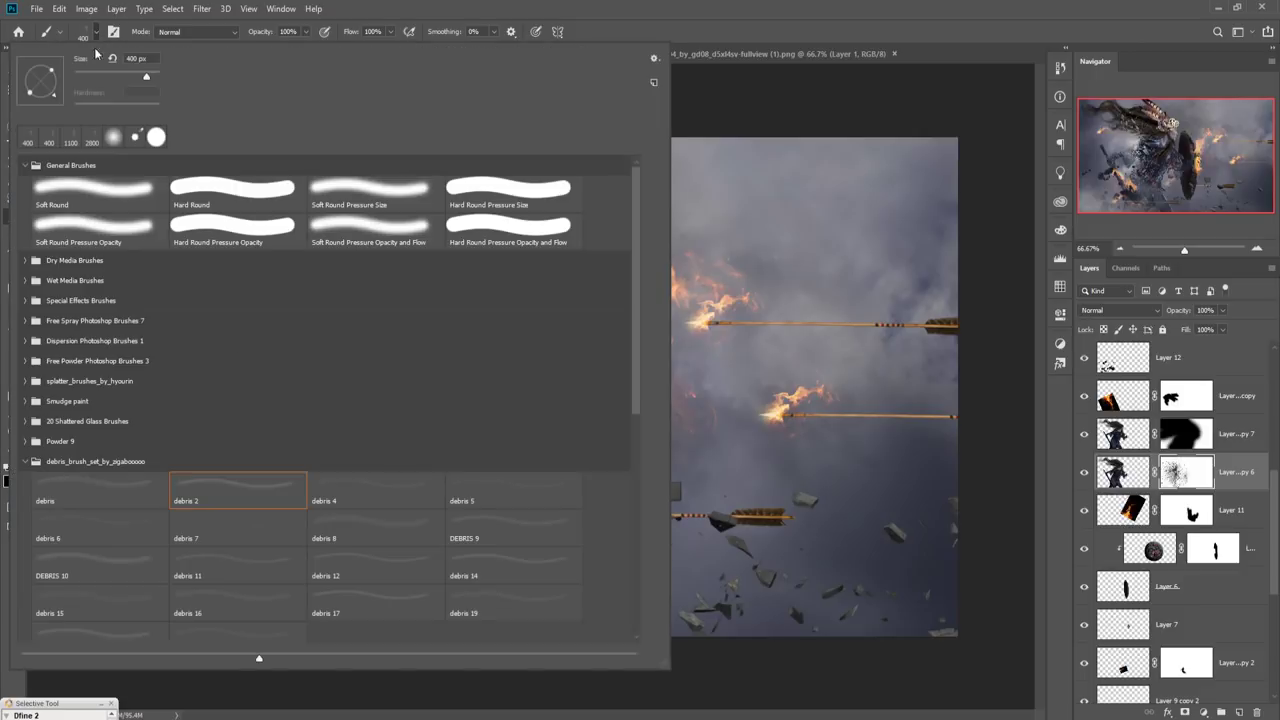
pyautogui.click(477, 520)
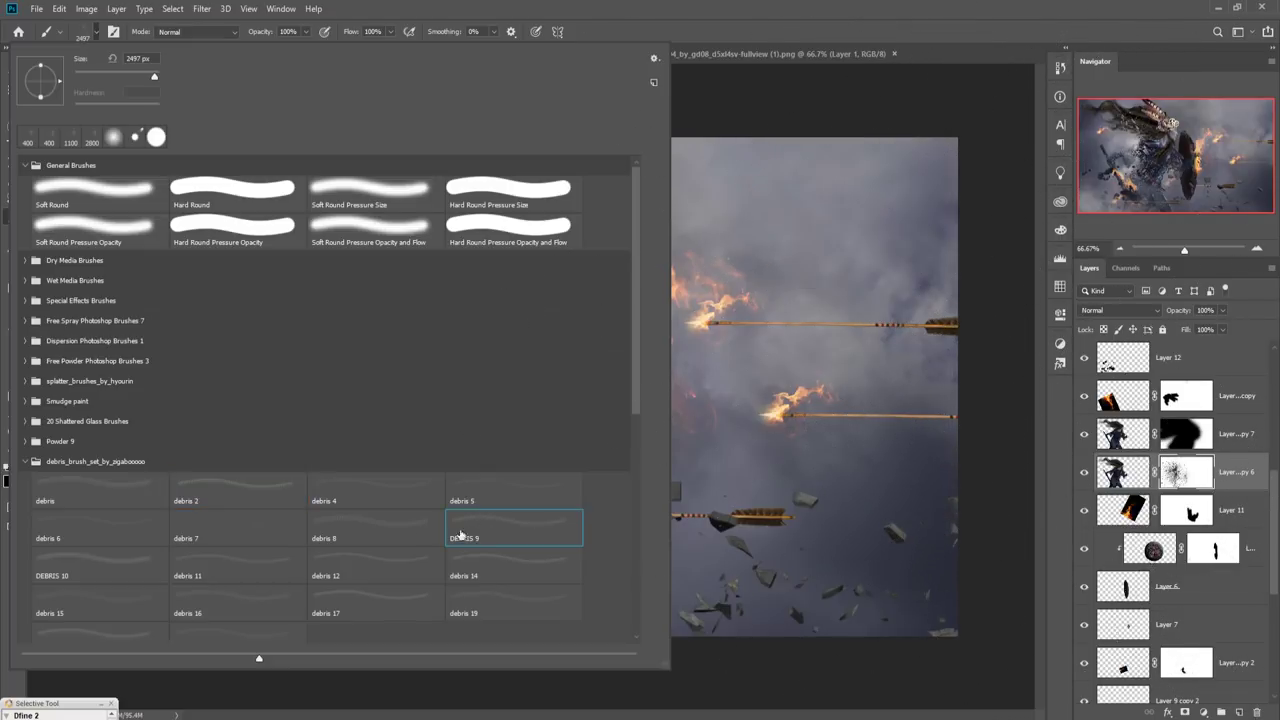
pyautogui.click(378, 532)
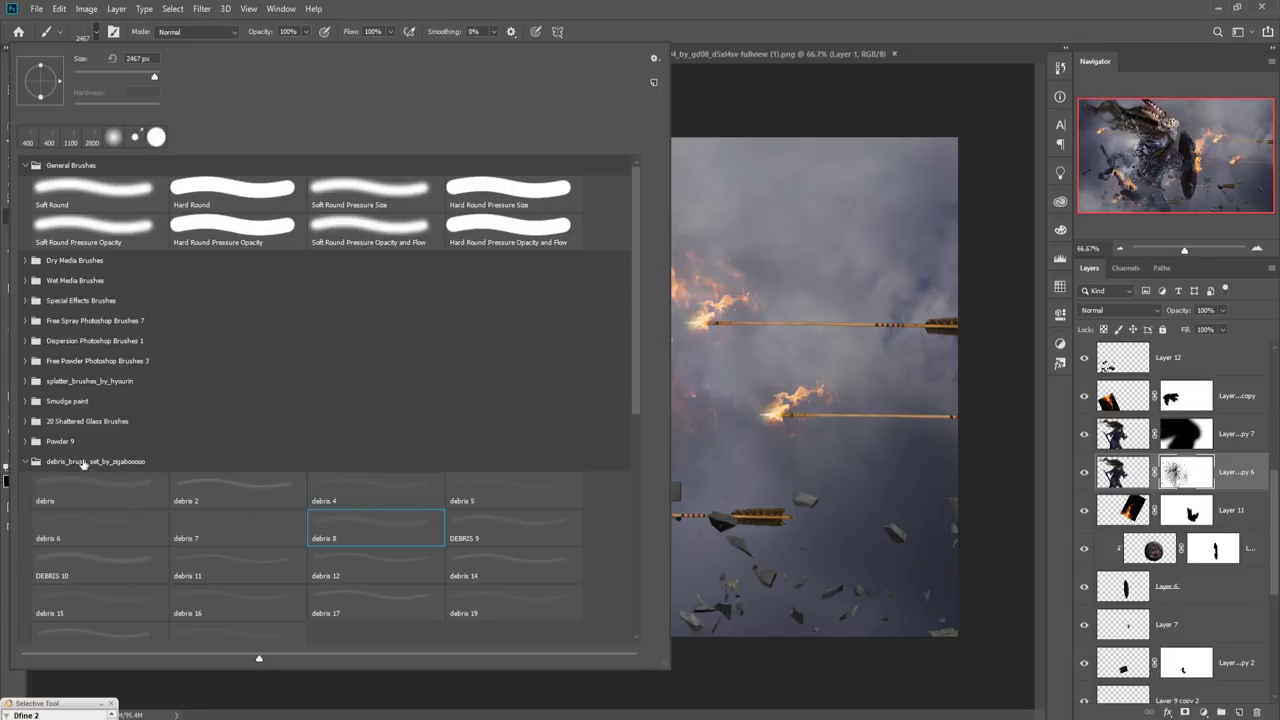
pyautogui.click(25, 421)
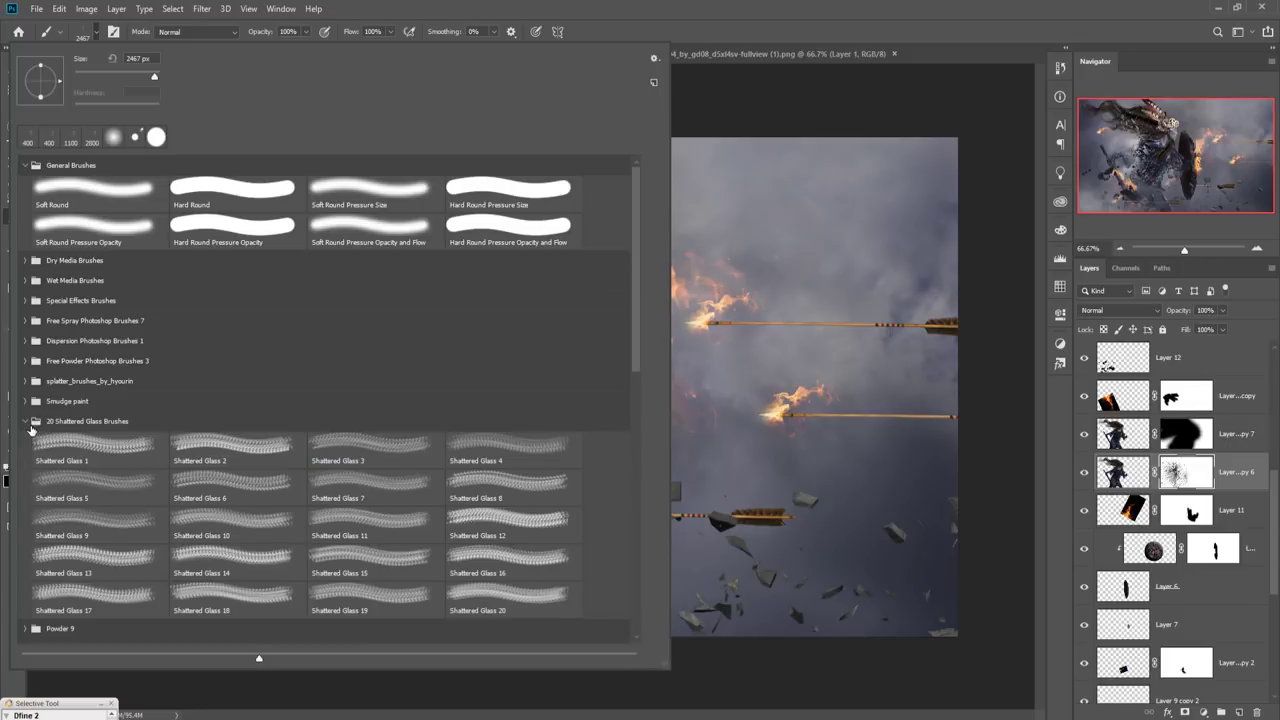
pyautogui.click(372, 441)
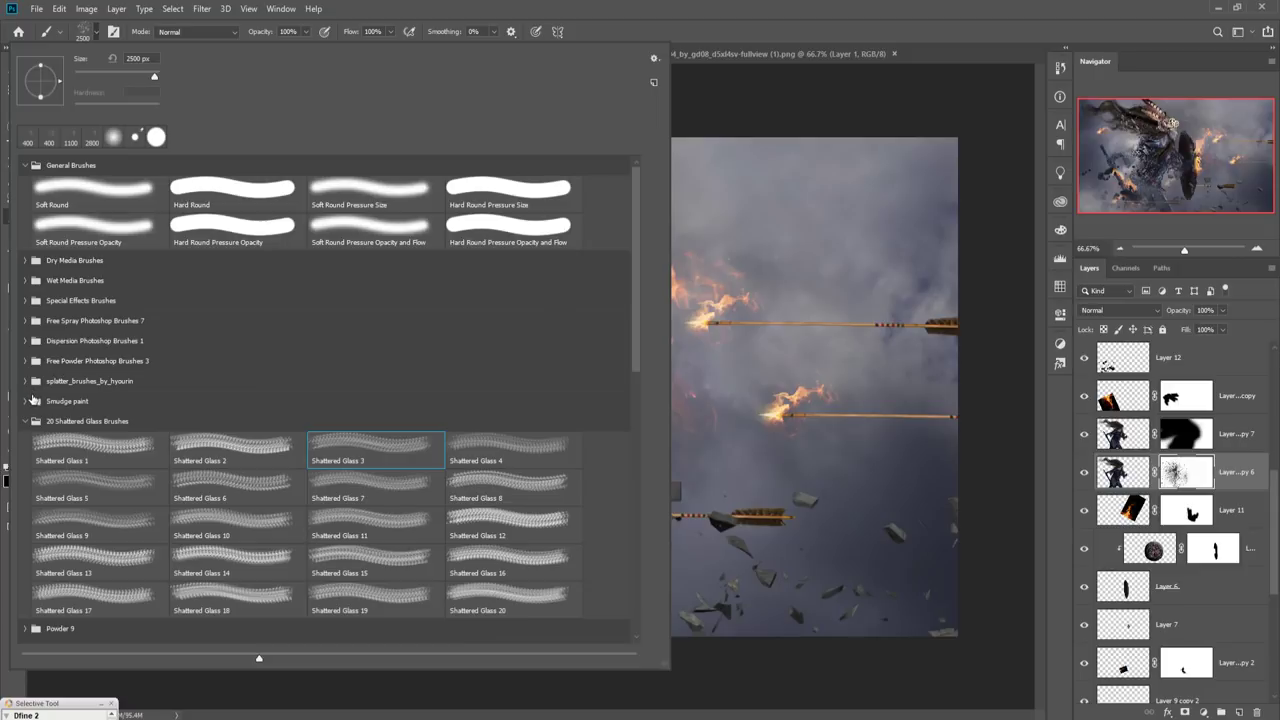
pyautogui.scroll(-2, 36, 406)
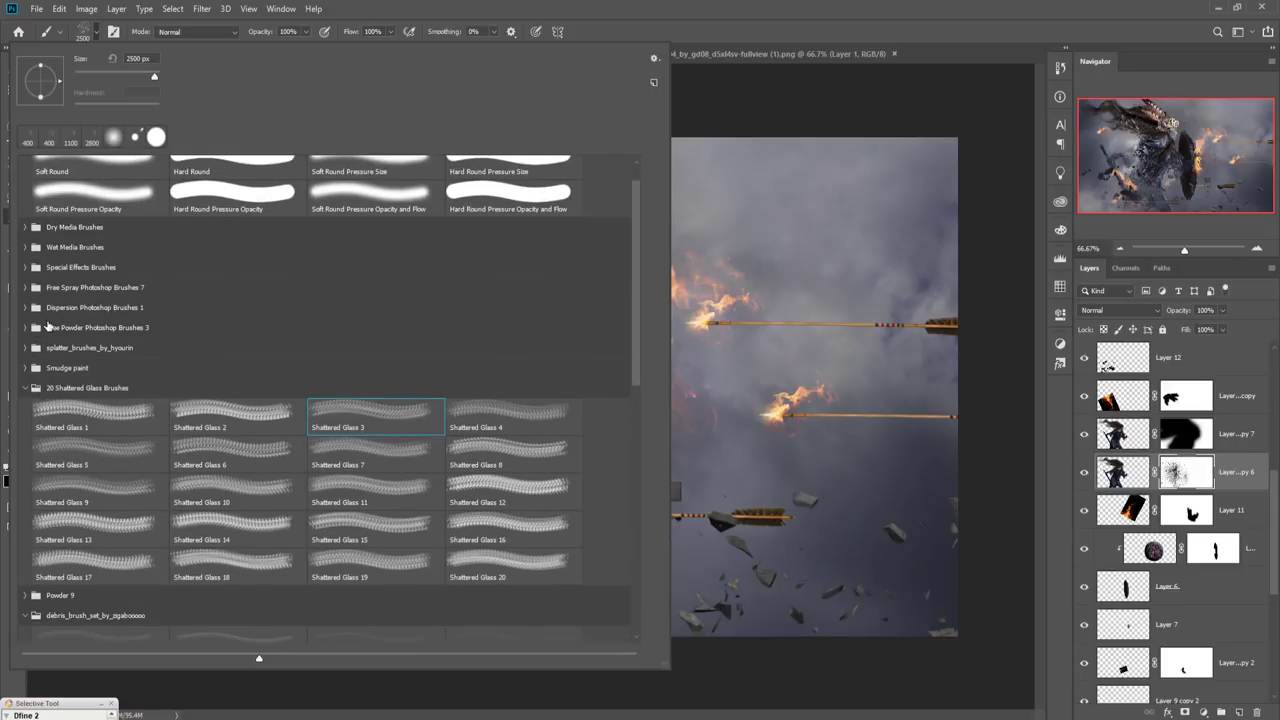
pyautogui.click(26, 388)
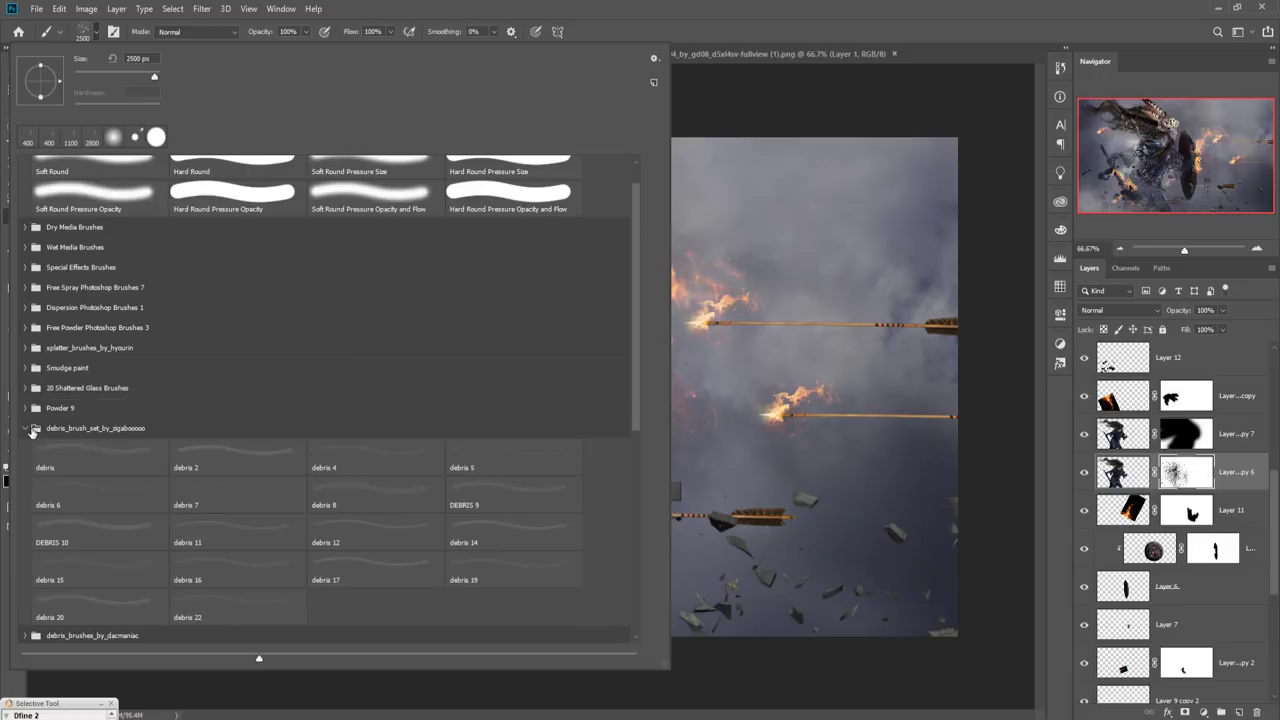
pyautogui.click(100, 538)
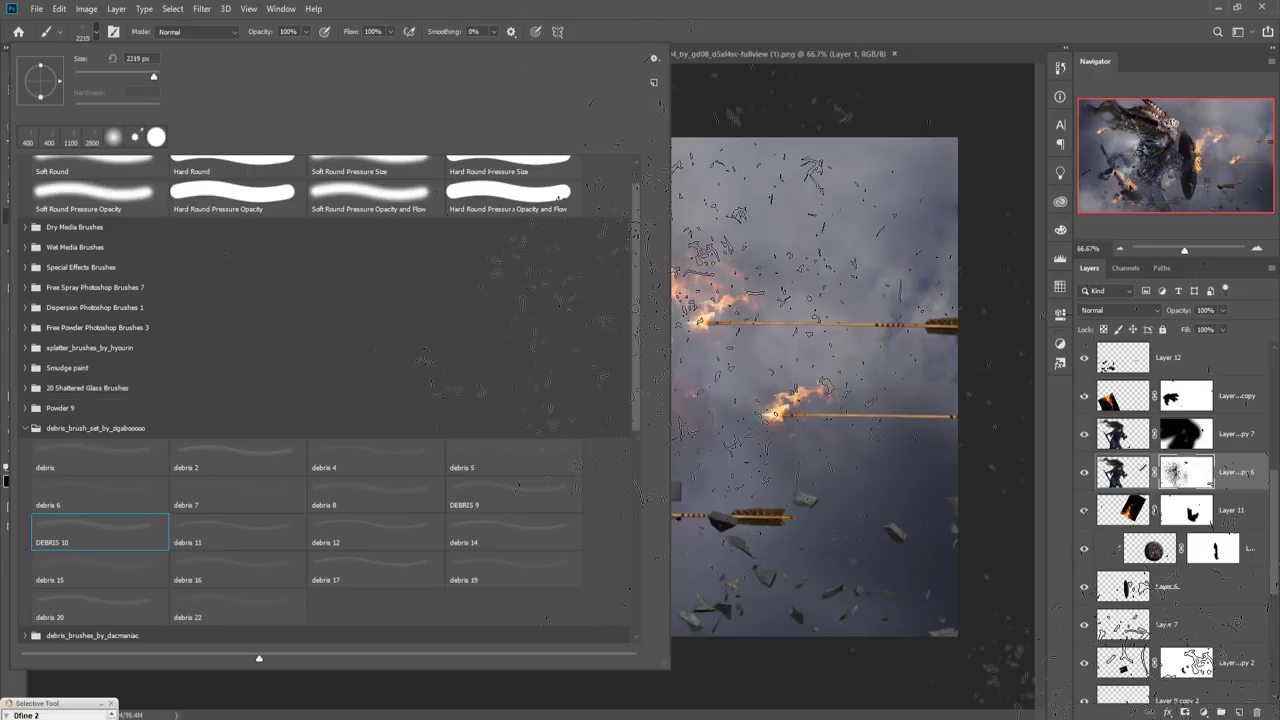
pyautogui.click(26, 429)
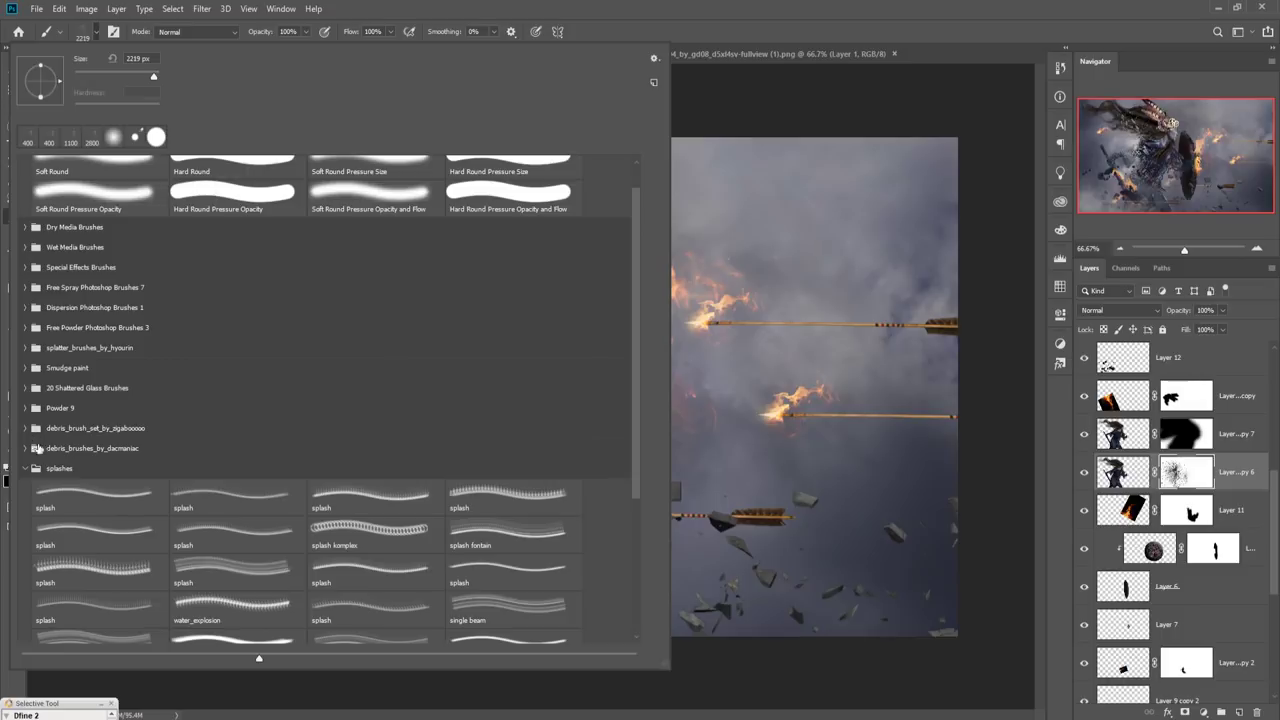
pyautogui.click(26, 449)
pyautogui.click(419, 473)
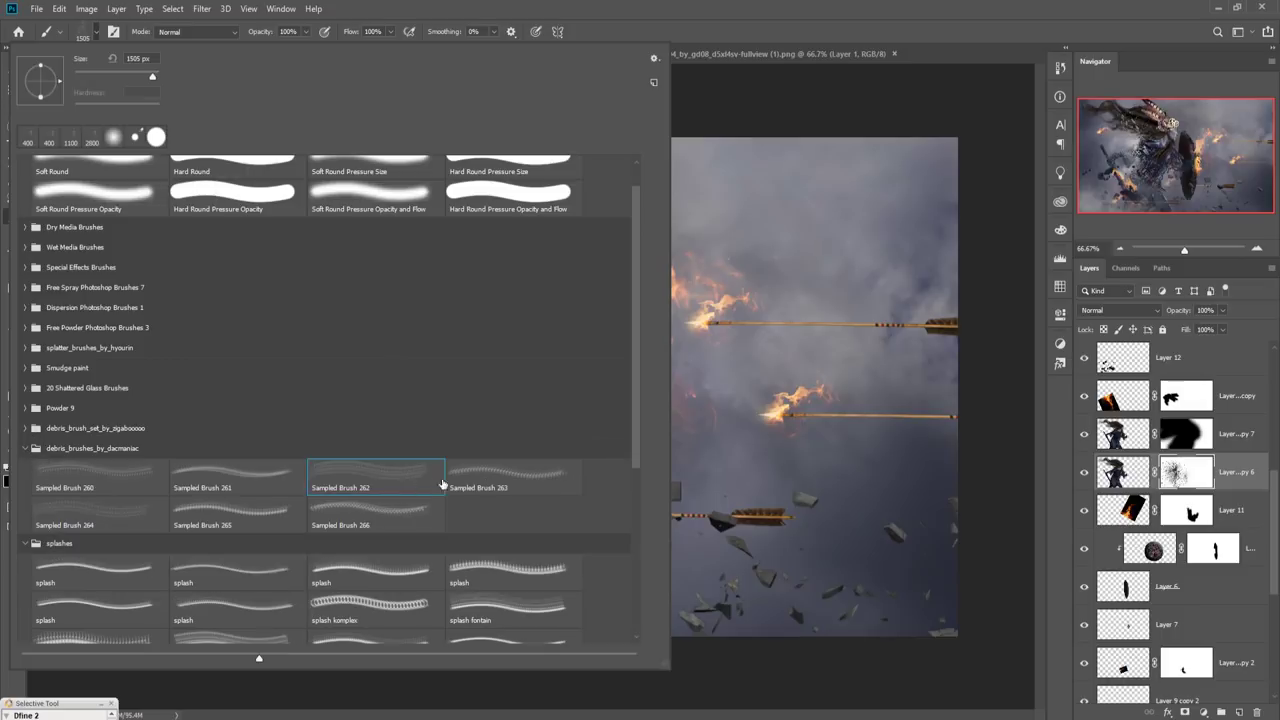
pyautogui.click(521, 480)
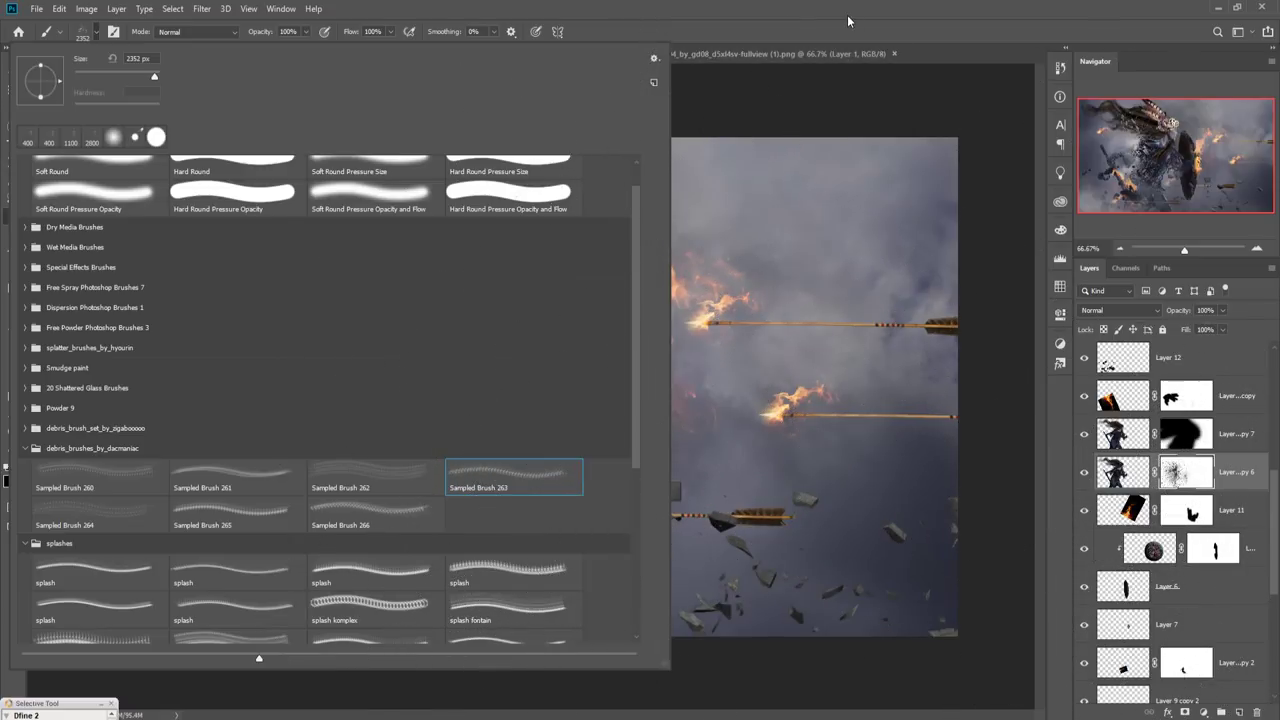
pyautogui.press('Return')
# Reduce the brush to 300 px and paint white and black fragments on Layer 3 copy 6's mask around the warrior's waist
pyautogui.press('[')
pyautogui.press('[')
pyautogui.press('[')
pyautogui.press('[')
pyautogui.press('[')
pyautogui.press('[')
pyautogui.press('[')
pyautogui.press('[')
pyautogui.press('[')
pyautogui.press('[')
pyautogui.press('[')
pyautogui.press('[')
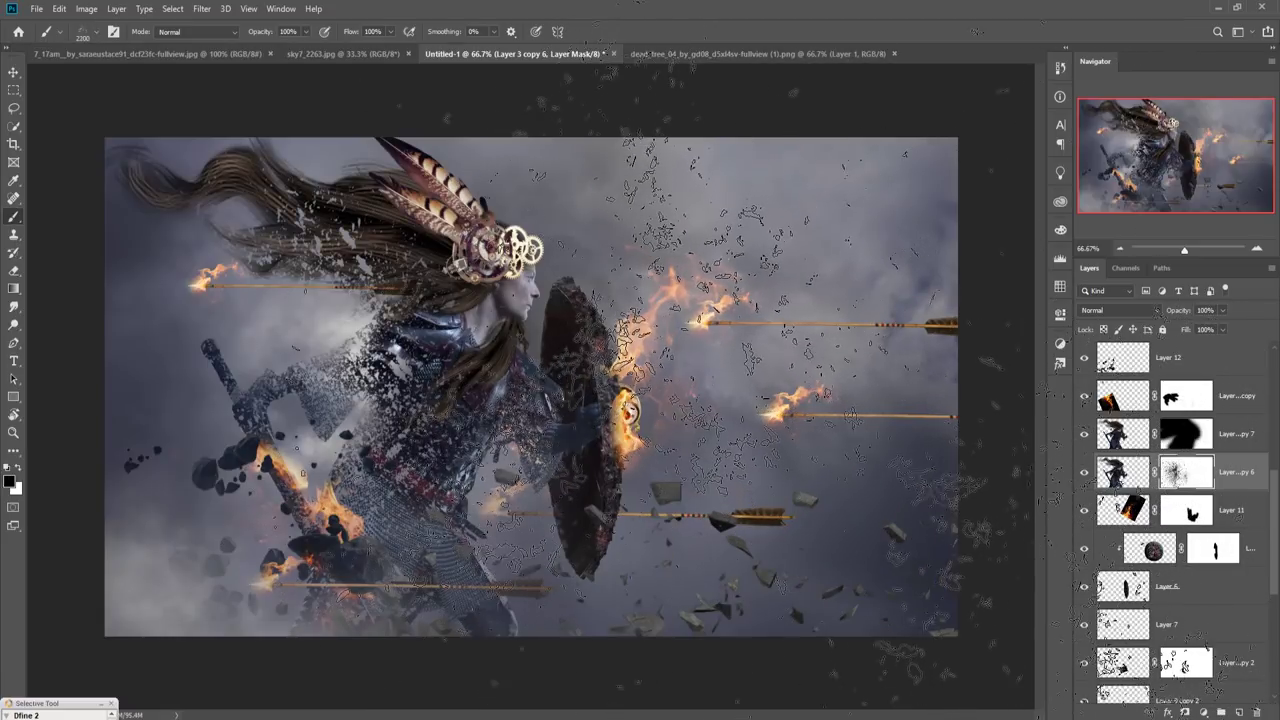
pyautogui.press('[')
pyautogui.press('[')
pyautogui.press('[')
pyautogui.press('[')
pyautogui.press('[')
pyautogui.press('[')
pyautogui.press('[')
pyautogui.press('[')
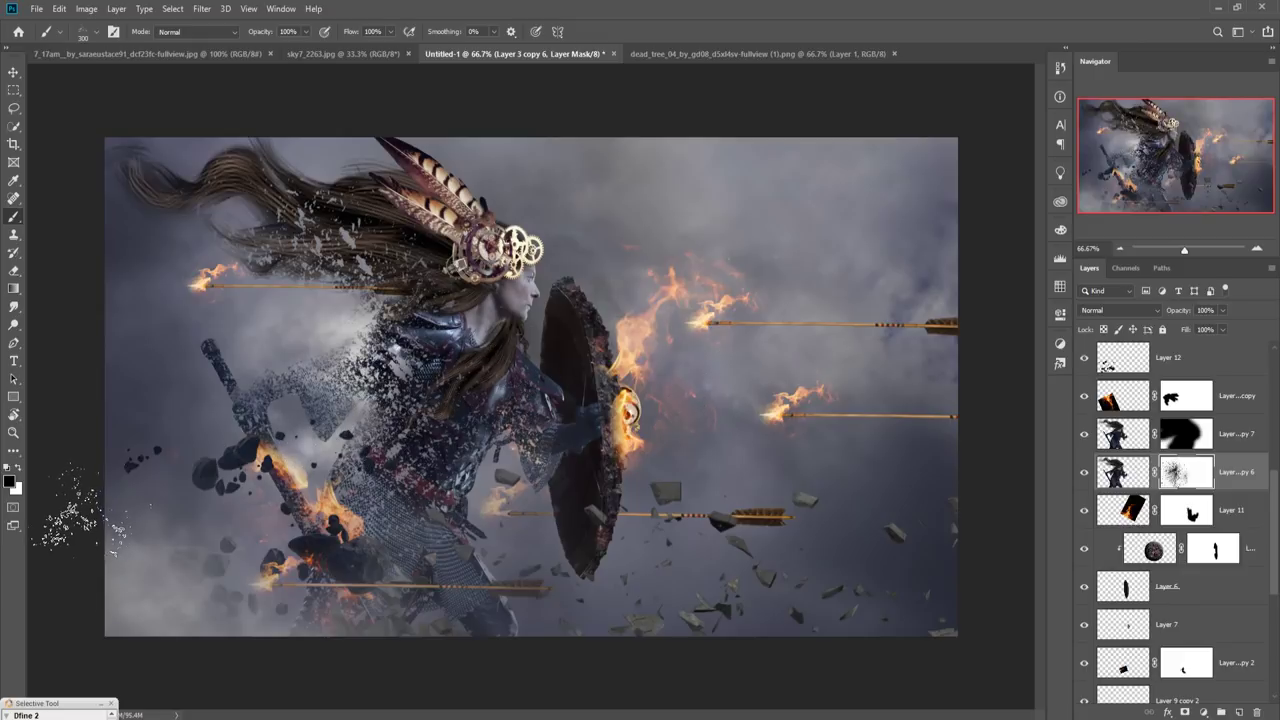
pyautogui.click(18, 467)
pyautogui.moveTo(460, 458)
pyautogui.mouseDown()
pyautogui.moveTo(410, 451)
pyautogui.moveTo(380, 481)
pyautogui.moveTo(410, 421)
pyautogui.moveTo(375, 461)
pyautogui.moveTo(400, 406)
pyautogui.moveTo(440, 516)
pyautogui.moveTo(430, 461)
pyautogui.moveTo(450, 421)
pyautogui.moveTo(510, 461)
pyautogui.moveTo(450, 511)
pyautogui.moveTo(495, 491)
pyautogui.moveTo(480, 556)
pyautogui.moveTo(470, 541)
pyautogui.moveTo(430, 541)
pyautogui.moveTo(440, 551)
pyautogui.moveTo(460, 546)
pyautogui.moveTo(400, 510)
pyautogui.mouseUp()
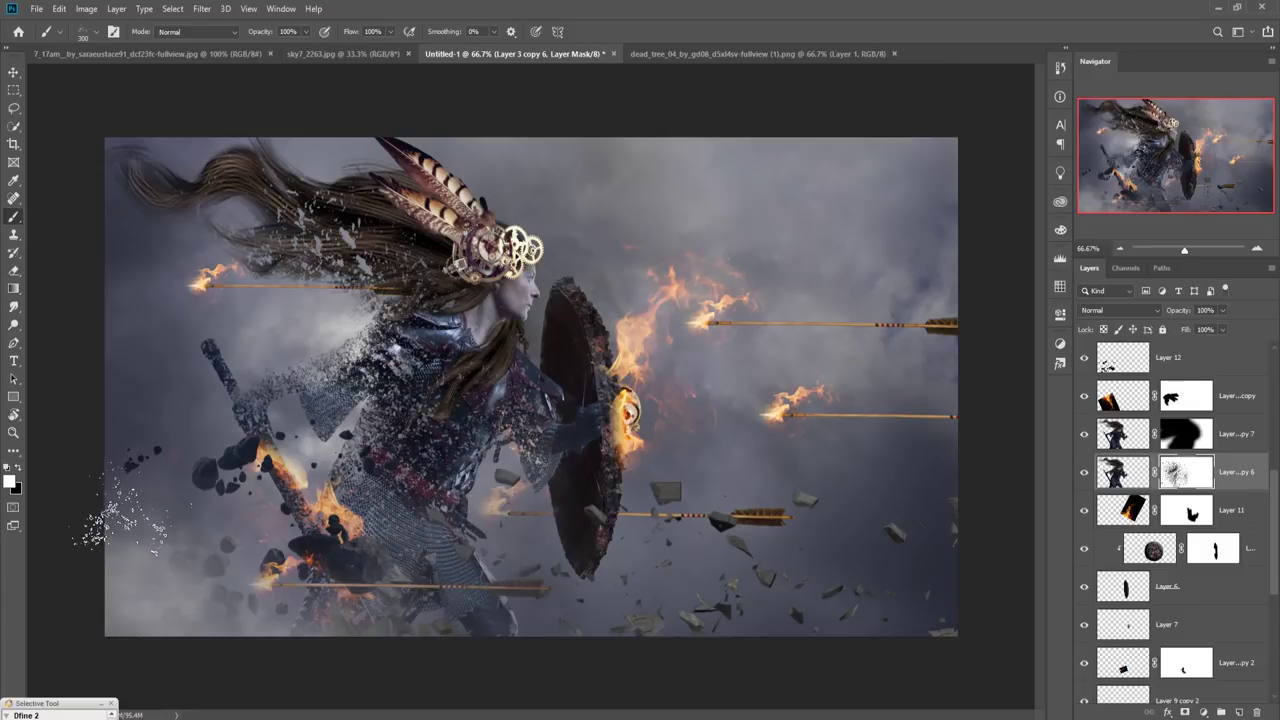
pyautogui.click(19, 467)
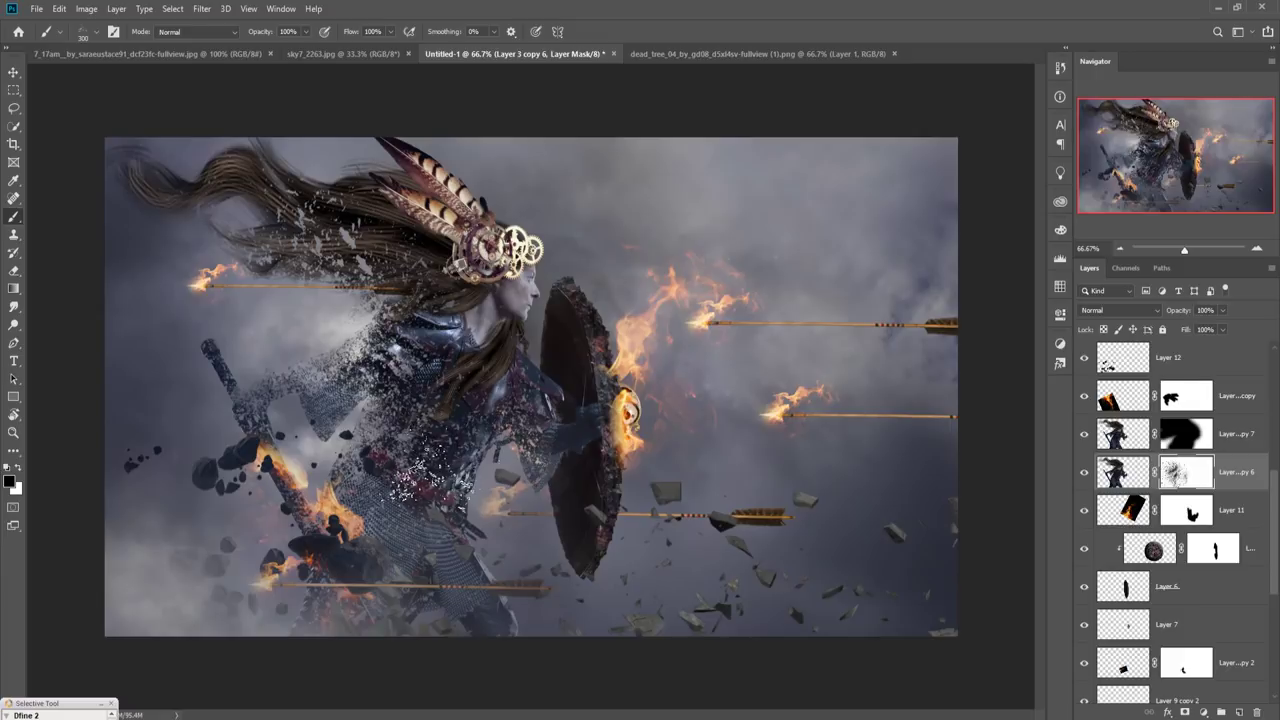
pyautogui.moveTo(380, 522)
pyautogui.mouseDown()
pyautogui.moveTo(402, 518)
pyautogui.moveTo(440, 445)
pyautogui.moveTo(402, 494)
pyautogui.moveTo(385, 492)
pyautogui.mouseUp()
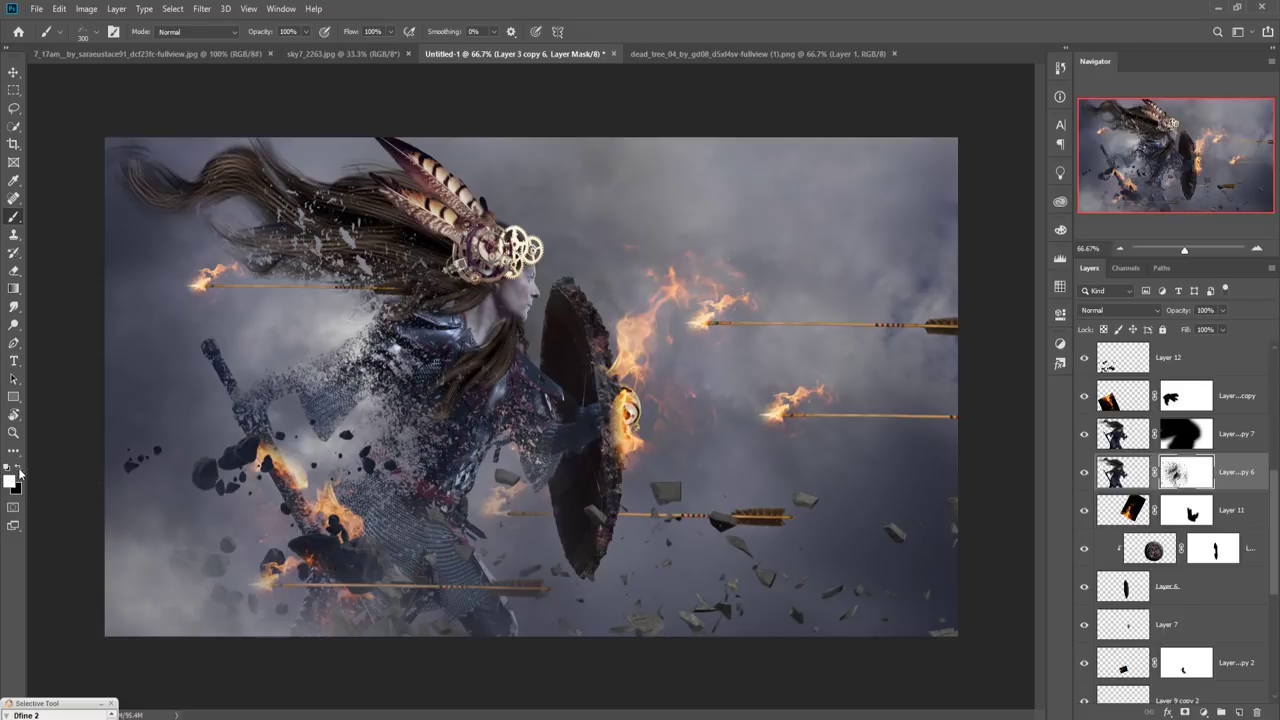
# Refine the dispersion across the warrior's torso and rear arm with white and black strokes, reducing the brush to 150 px
pyautogui.moveTo(430, 520)
pyautogui.mouseDown()
pyautogui.moveTo(450, 498)
pyautogui.moveTo(510, 490)
pyautogui.moveTo(460, 500)
pyautogui.moveTo(460, 530)
pyautogui.moveTo(480, 462)
pyautogui.moveTo(420, 432)
pyautogui.moveTo(430, 440)
pyautogui.moveTo(440, 420)
pyautogui.moveTo(405, 395)
pyautogui.moveTo(385, 410)
pyautogui.mouseUp()
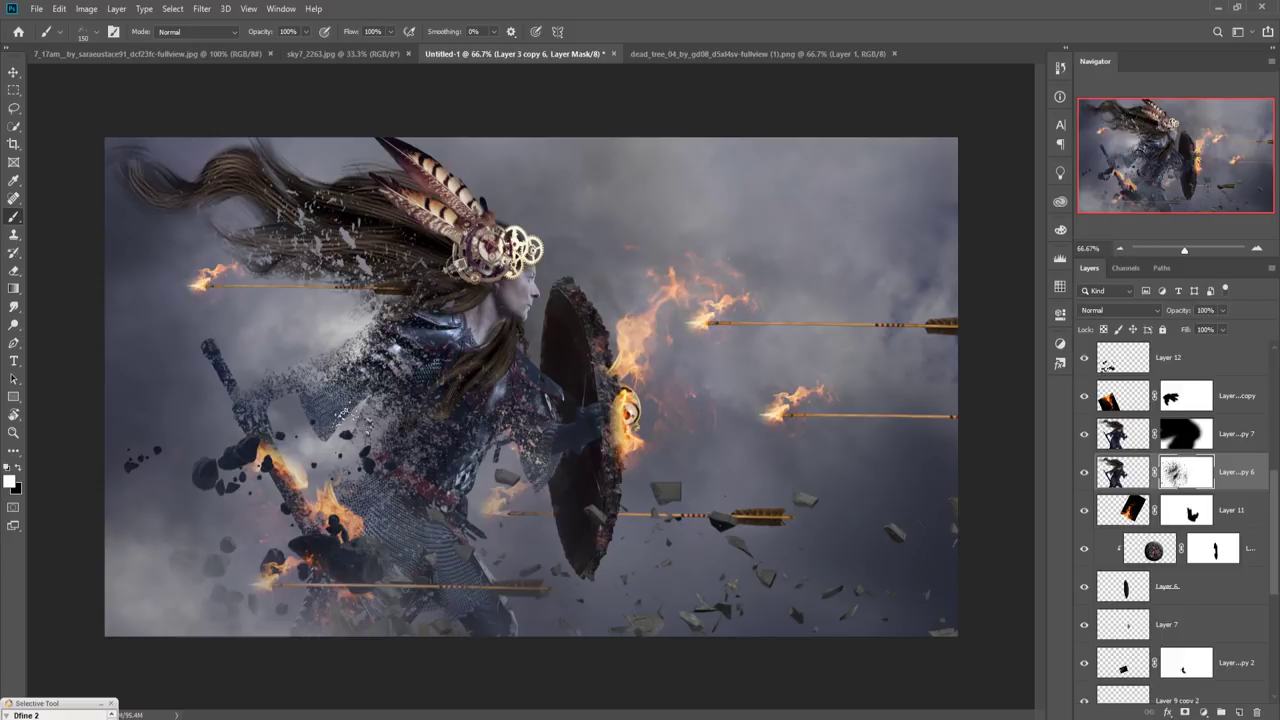
pyautogui.moveTo(340, 415)
pyautogui.mouseDown()
pyautogui.moveTo(347, 400)
pyautogui.moveTo(306, 386)
pyautogui.mouseUp()
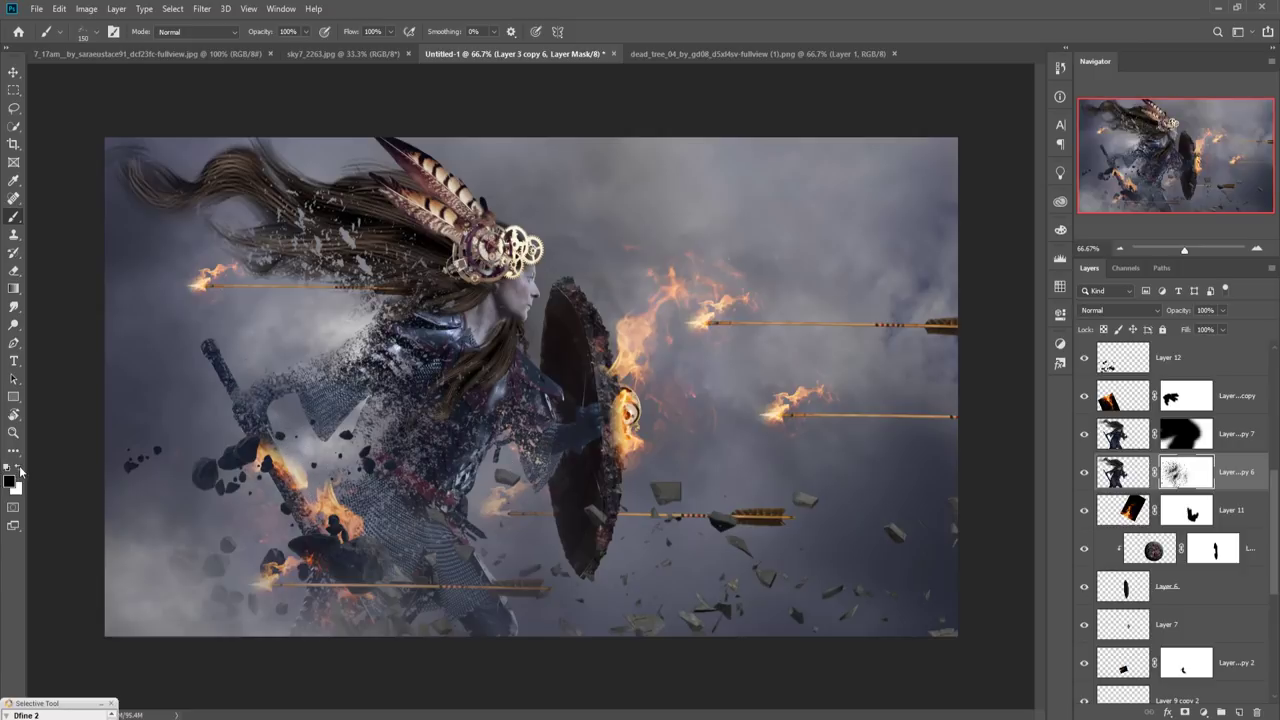
pyautogui.moveTo(398, 430)
pyautogui.mouseDown()
pyautogui.moveTo(425, 445)
pyautogui.moveTo(390, 432)
pyautogui.moveTo(385, 445)
pyautogui.moveTo(380, 432)
pyautogui.moveTo(418, 414)
pyautogui.moveTo(430, 450)
pyautogui.moveTo(470, 480)
pyautogui.mouseUp()
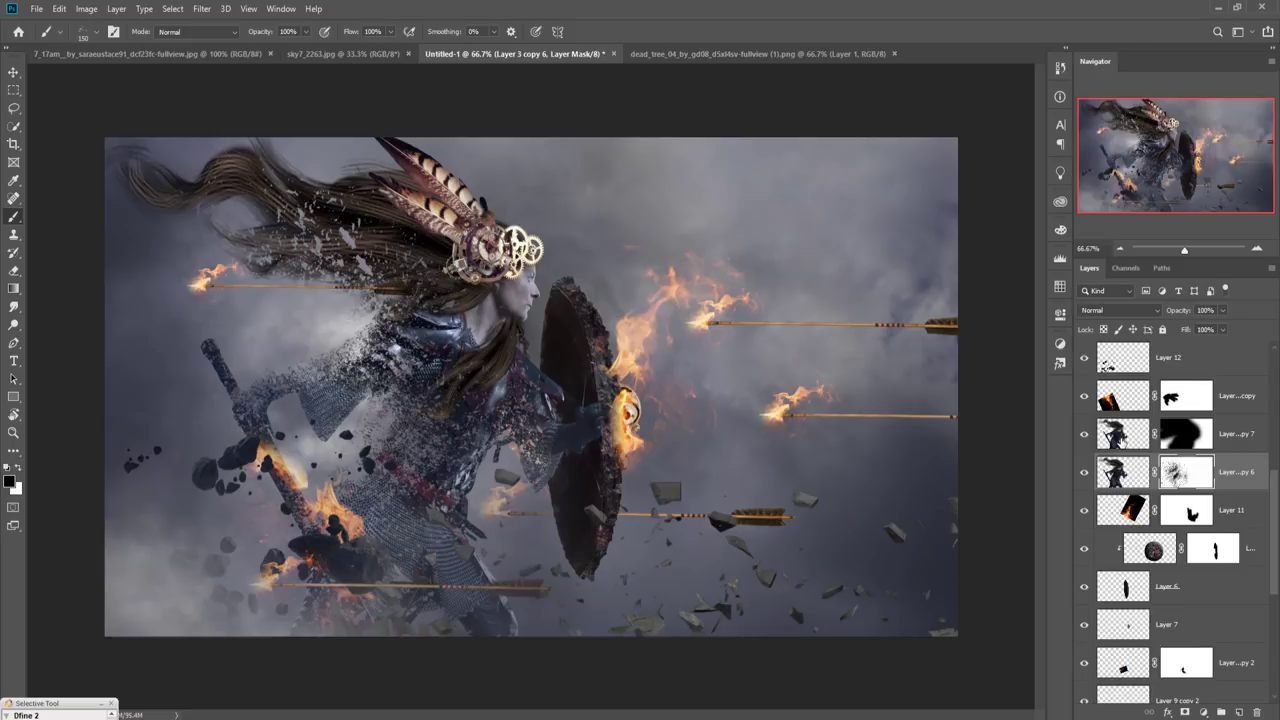
# Delete the layer mask from Layer 3 copy 7
pyautogui.click(1124, 440)
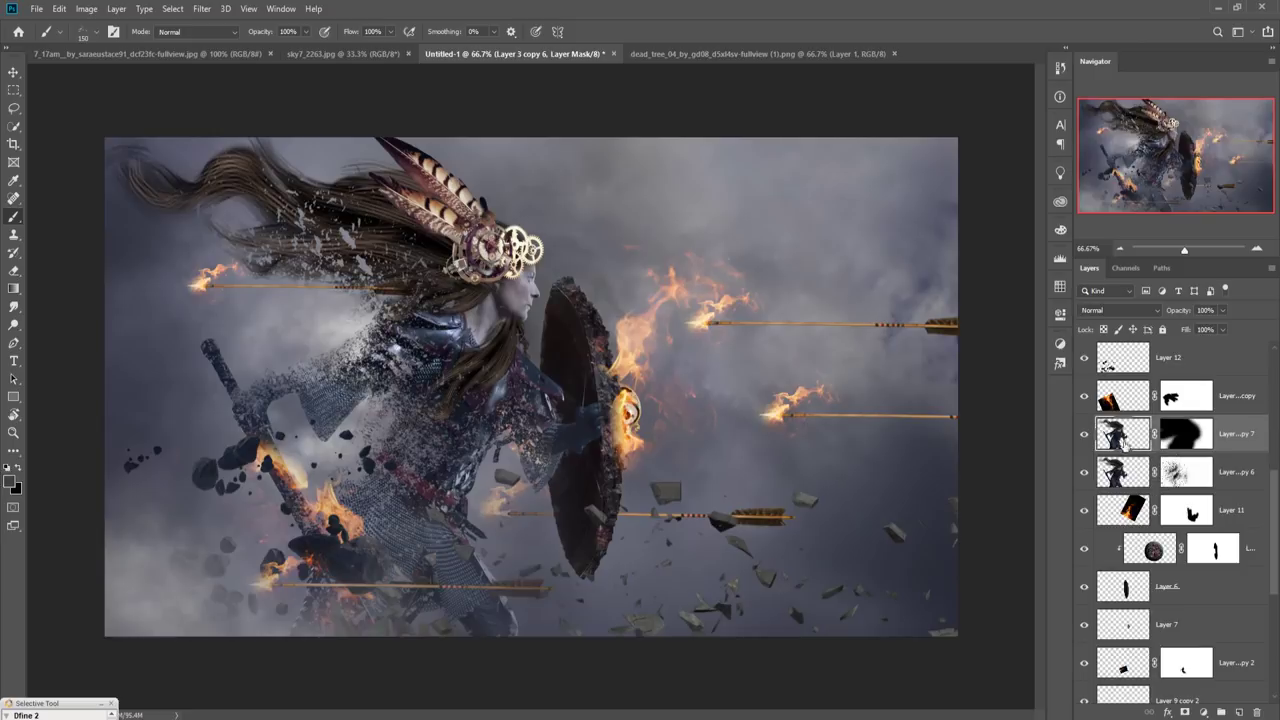
pyautogui.rightClick(1188, 432)
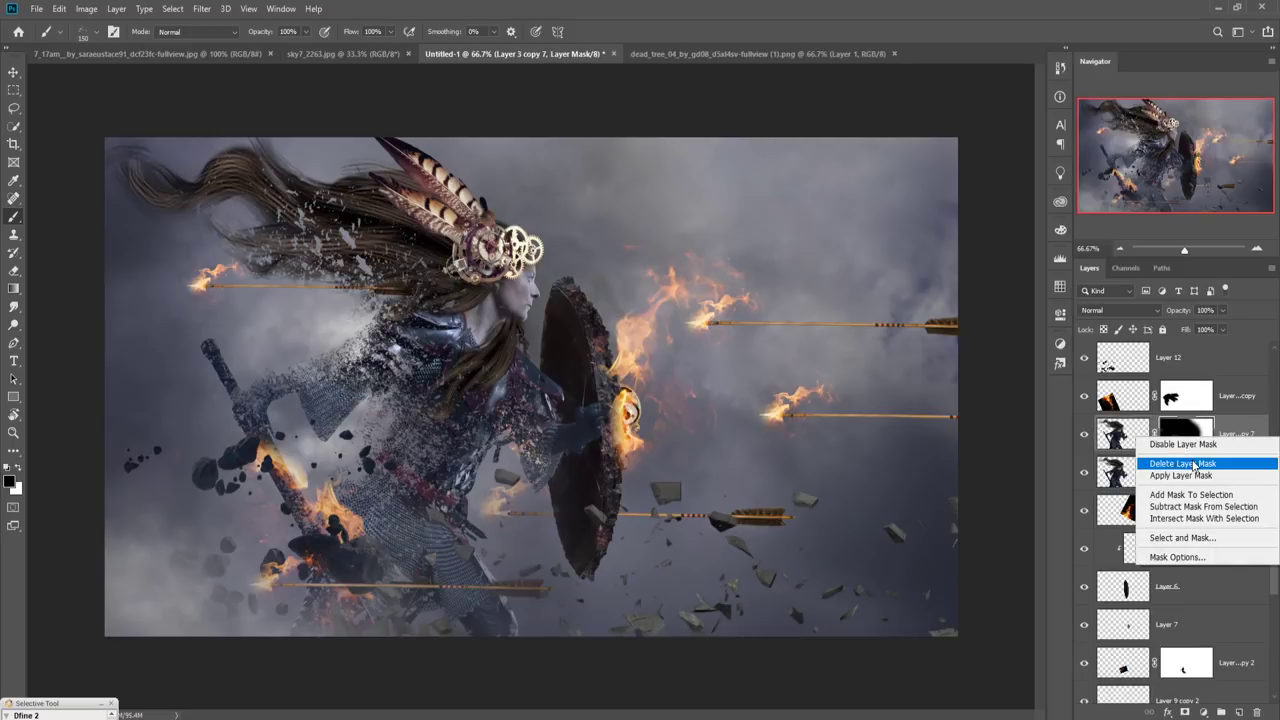
pyautogui.click(1194, 464)
# Open Layer 3 copy 7 in Liquify and use Forward Warp at size 250 to stretch the warrior's shoulder and back far behind her
pyautogui.press('v')
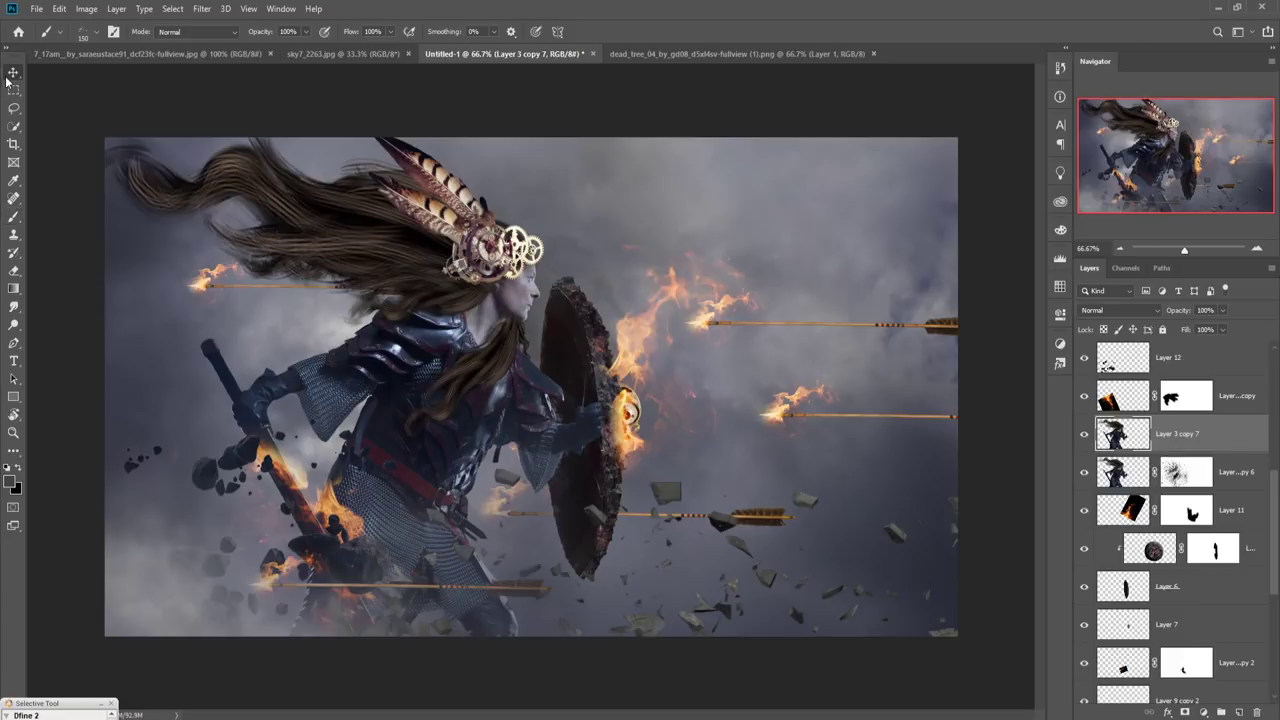
pyautogui.click(204, 9)
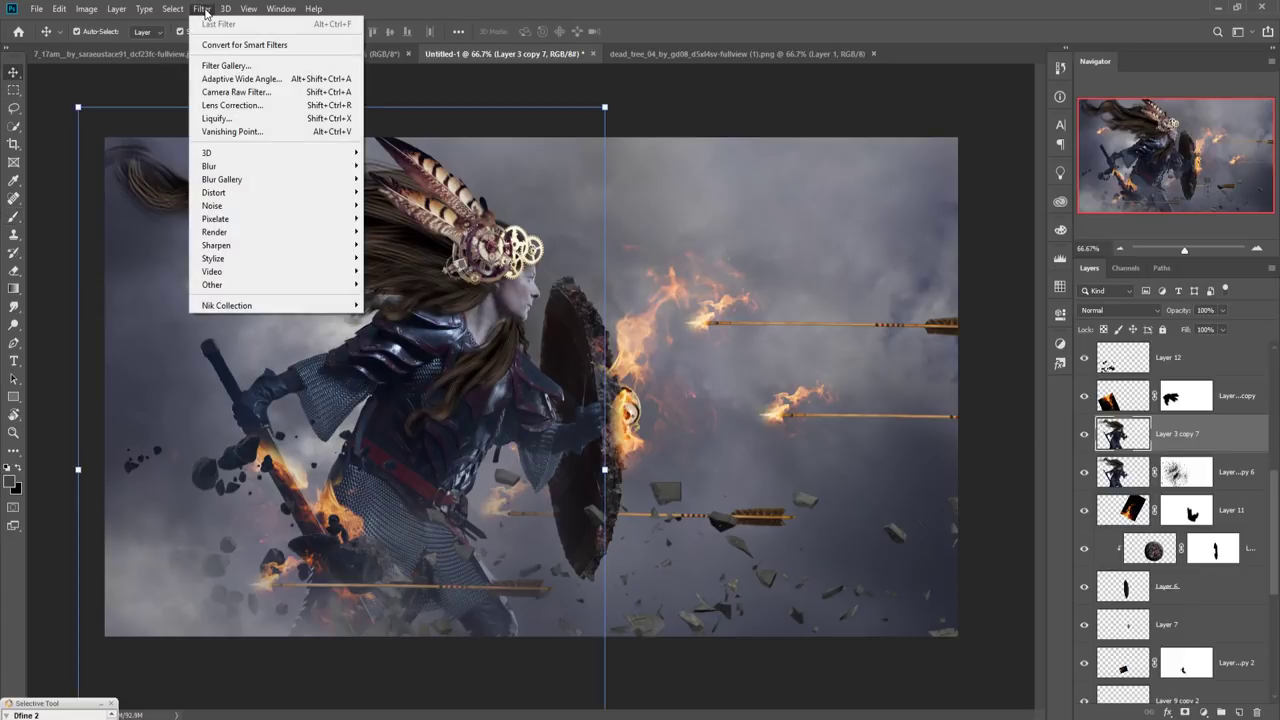
pyautogui.click(229, 120)
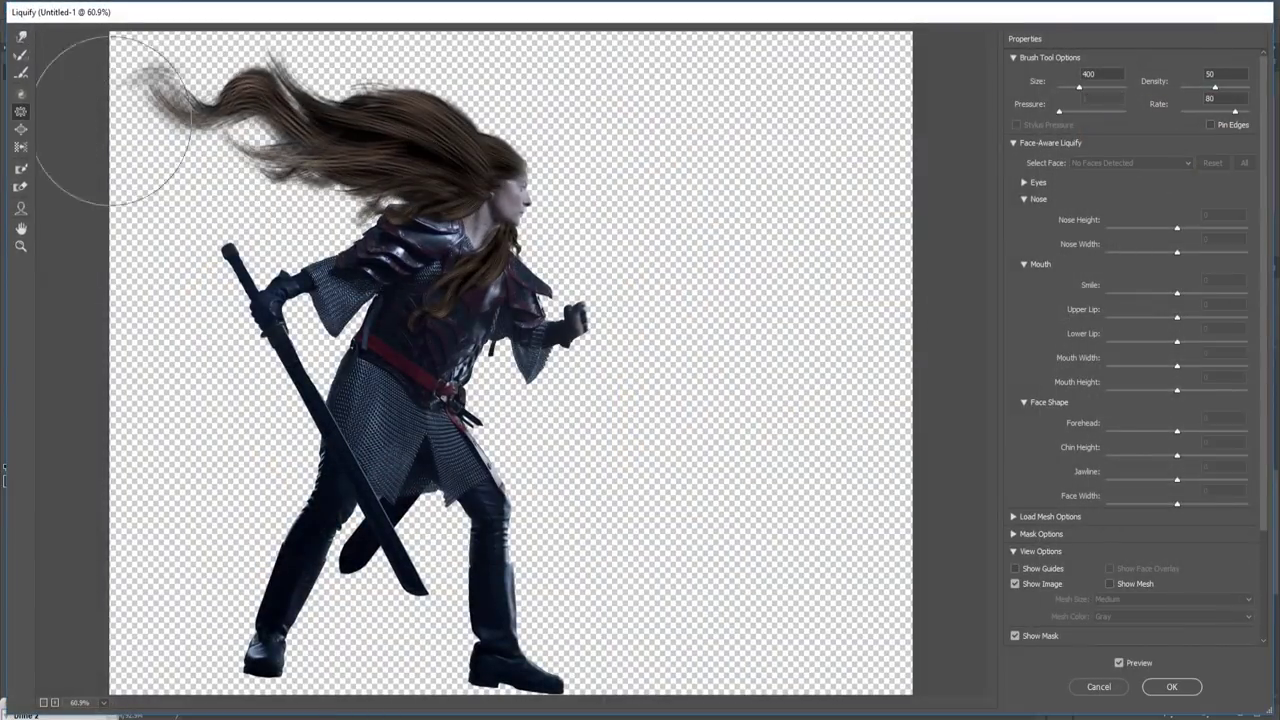
pyautogui.click(21, 37)
pyautogui.moveTo(420, 235)
pyautogui.mouseDown()
pyautogui.moveTo(270, 145)
pyautogui.moveTo(130, 148)
pyautogui.moveTo(163, 135)
pyautogui.moveTo(130, 230)
pyautogui.moveTo(290, 222)
pyautogui.moveTo(79, 186)
pyautogui.mouseUp()
pyautogui.moveTo(335, 237); pyautogui.dragTo(144, 170)
pyautogui.moveTo(337, 207); pyautogui.dragTo(108, 169)
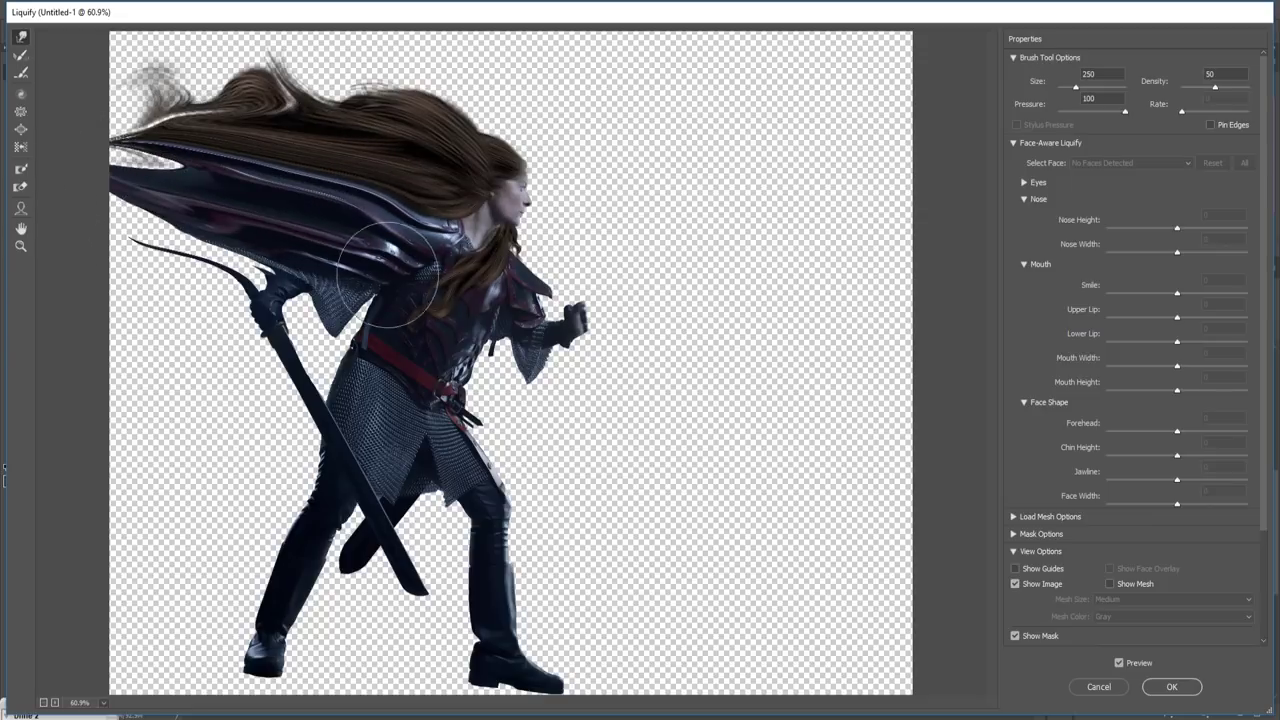
# Warp the warrior's rear arm, sword, torso and belt backward to the canvas edge in Liquify
pyautogui.moveTo(388, 275); pyautogui.dragTo(87, 262)
pyautogui.moveTo(305, 320)
pyautogui.mouseDown()
pyautogui.moveTo(200, 309)
pyautogui.moveTo(125, 343)
pyautogui.mouseUp()
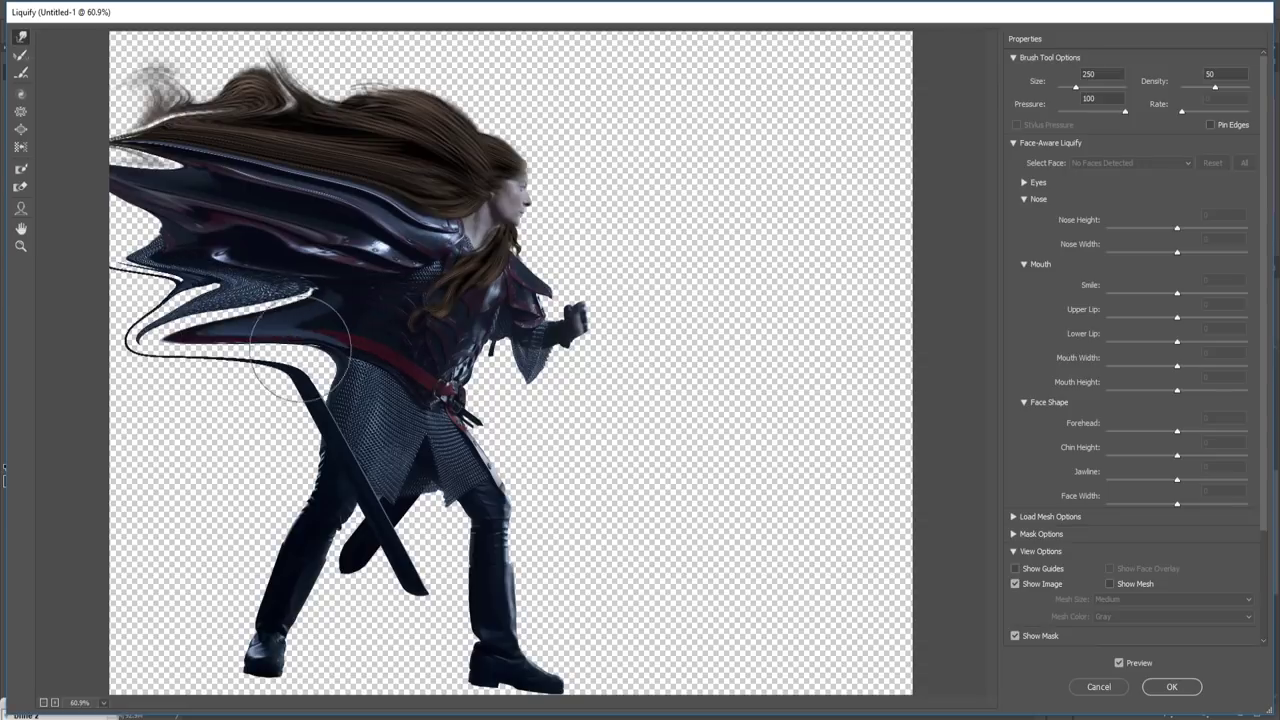
pyautogui.moveTo(300, 300)
pyautogui.mouseDown()
pyautogui.moveTo(158, 273)
pyautogui.moveTo(156, 254)
pyautogui.moveTo(293, 284)
pyautogui.moveTo(57, 300)
pyautogui.mouseUp()
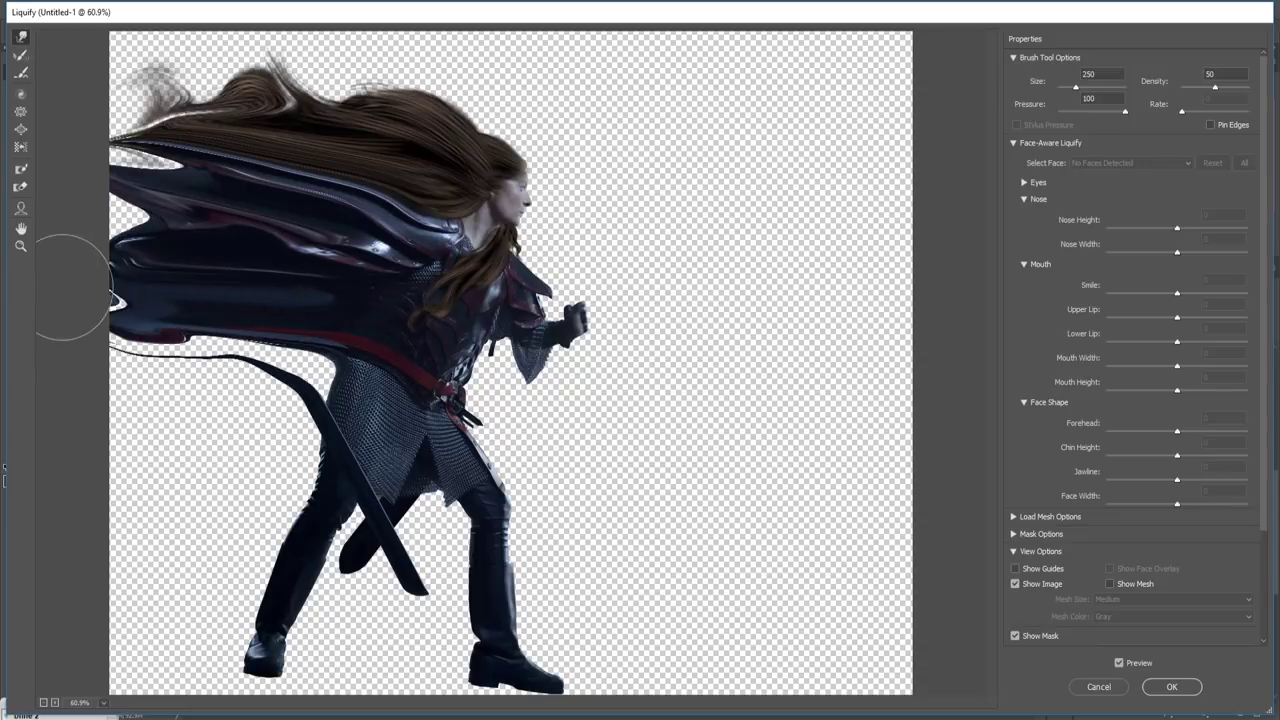
pyautogui.moveTo(335, 398); pyautogui.dragTo(190, 345)
pyautogui.moveTo(326, 366); pyautogui.dragTo(49, 358)
pyautogui.moveTo(281, 362); pyautogui.dragTo(139, 327)
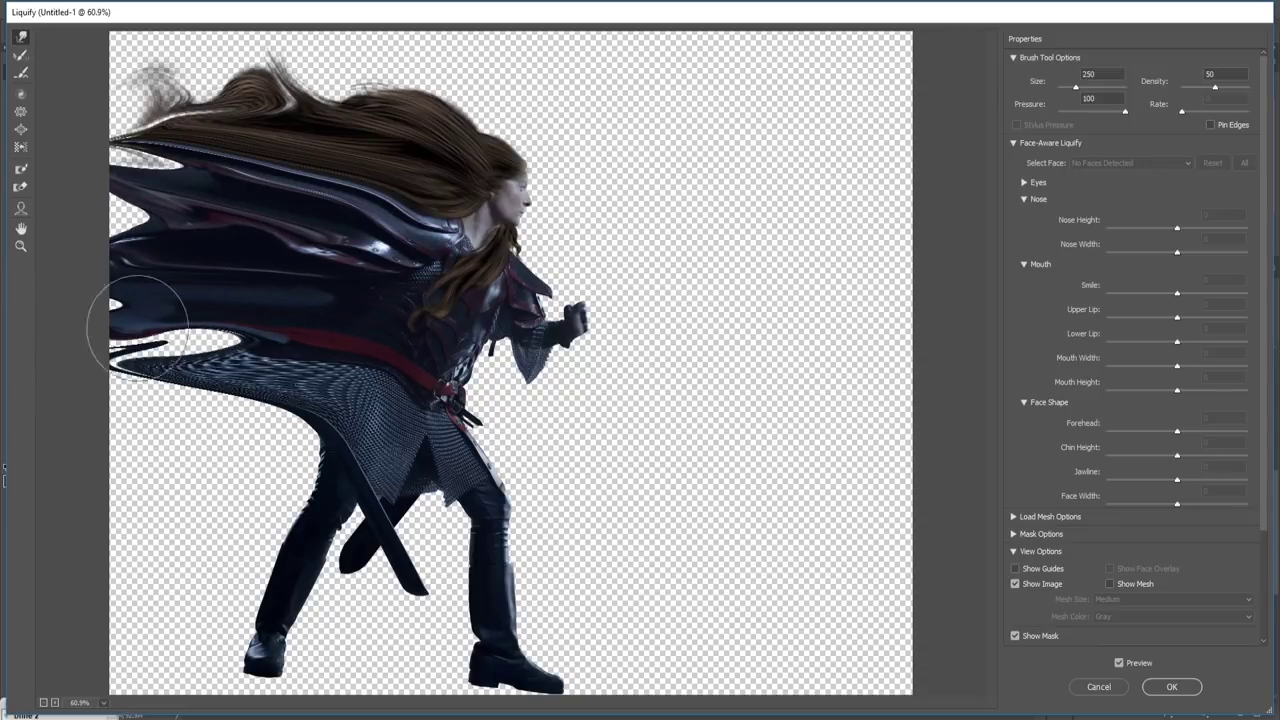
# Stretch the chainmail skirt and fill the remaining gaps behind the body and hair, and apply the Liquify filter
pyautogui.moveTo(320, 340); pyautogui.dragTo(175, 342)
pyautogui.moveTo(335, 414); pyautogui.dragTo(105, 430)
pyautogui.moveTo(330, 440)
pyautogui.mouseDown()
pyautogui.moveTo(138, 440)
pyautogui.moveTo(86, 371)
pyautogui.moveTo(109, 186)
pyautogui.moveTo(95, 112)
pyautogui.moveTo(277, 109)
pyautogui.moveTo(200, 114)
pyautogui.moveTo(86, 63)
pyautogui.moveTo(187, 132)
pyautogui.moveTo(129, 223)
pyautogui.mouseUp()
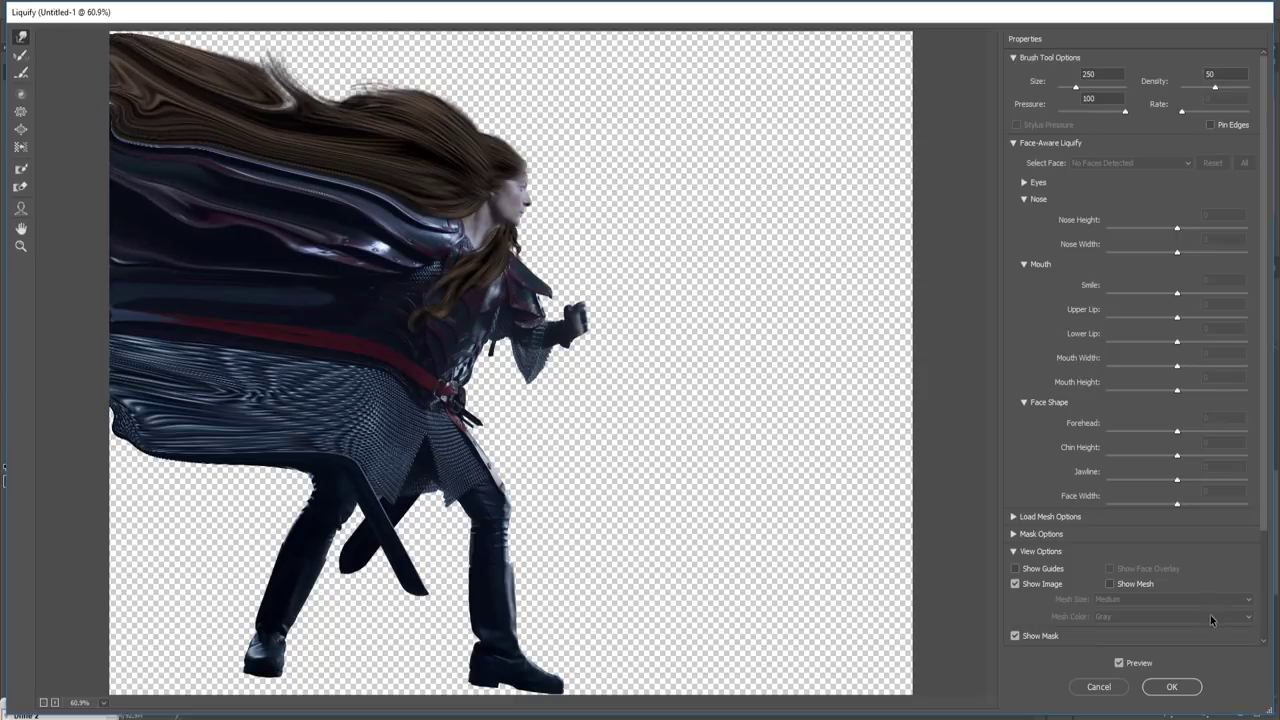
pyautogui.click(1173, 688)
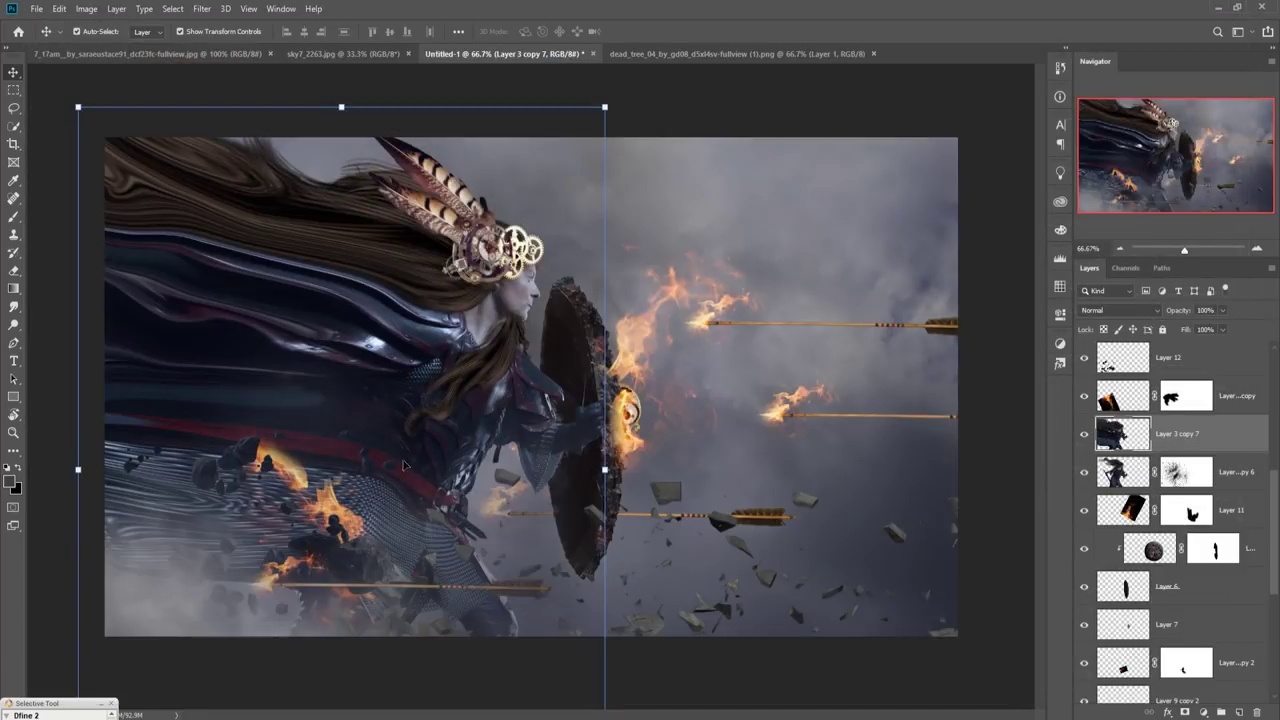
# Add a layer mask to the stretched Layer 3 copy 7 and fill it with black using the Paint Bucket tool
pyautogui.click(1186, 712)
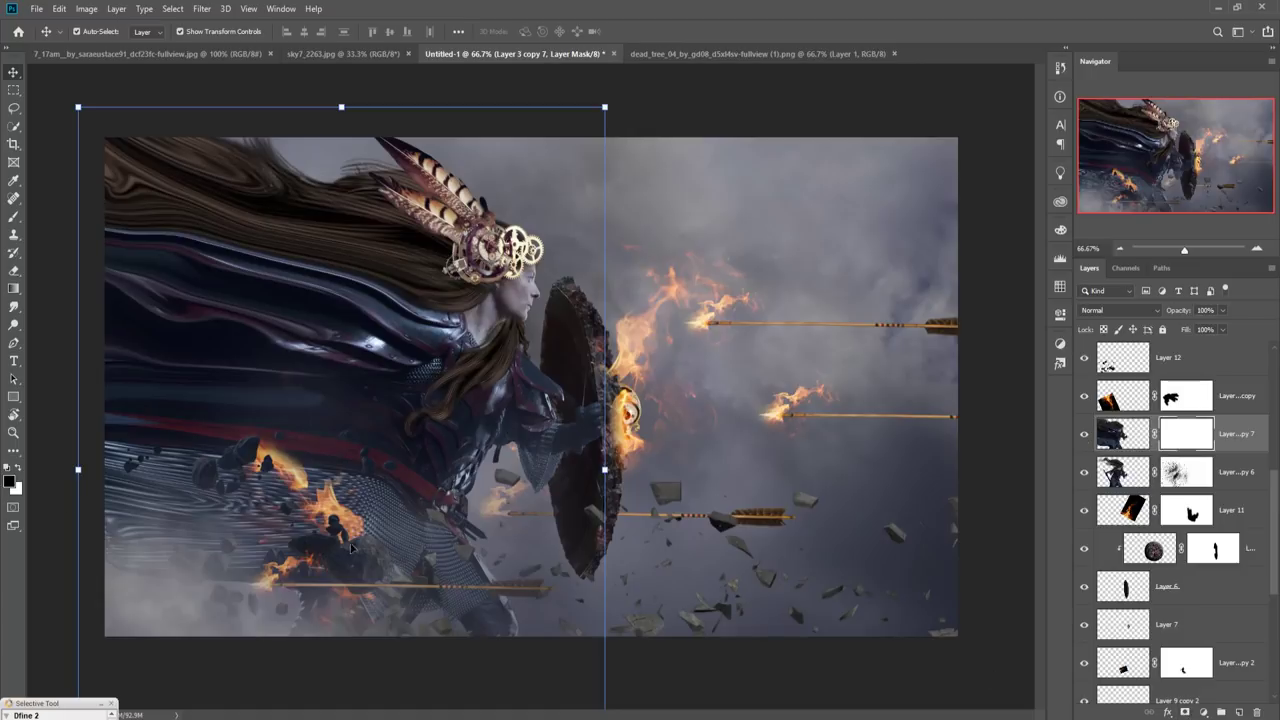
pyautogui.click(17, 290)
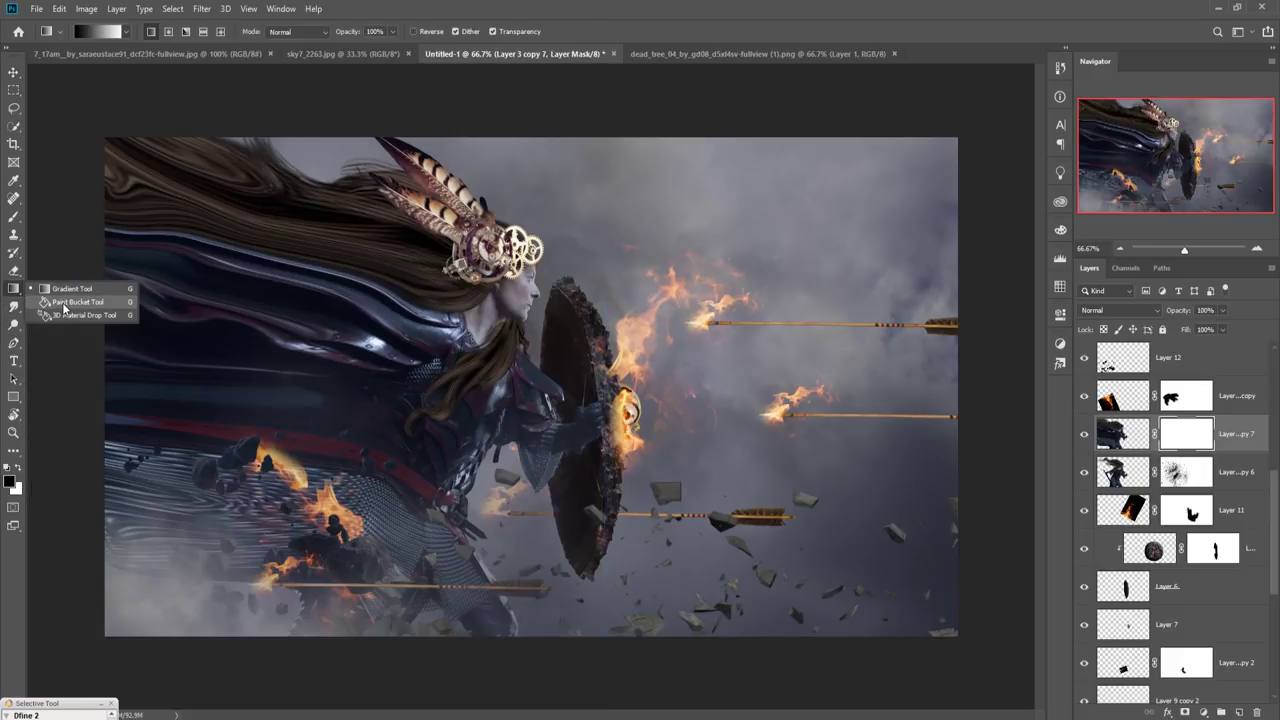
pyautogui.click(66, 302)
pyautogui.click(267, 332)
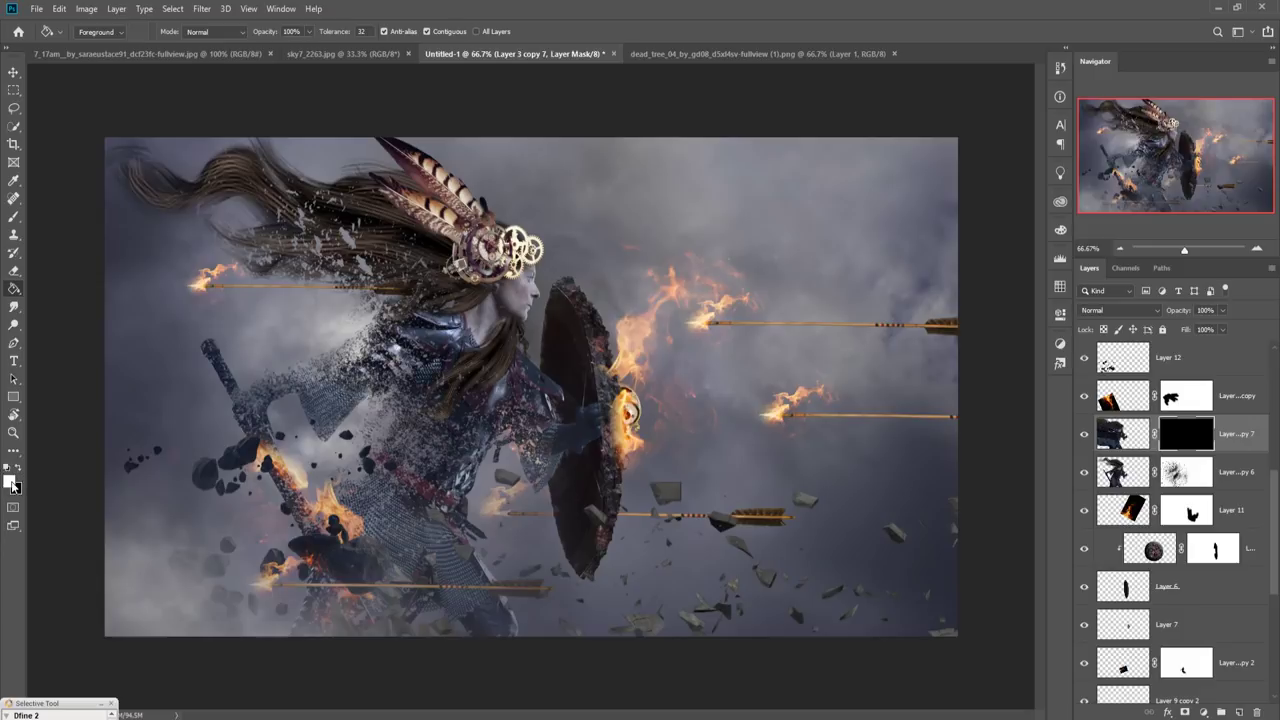
# Paint white on the Layer 3 copy 7 mask with the debris Brush at 1300 px to scatter stretched fragments behind the warrior's back and hair
pyautogui.click(14, 216)
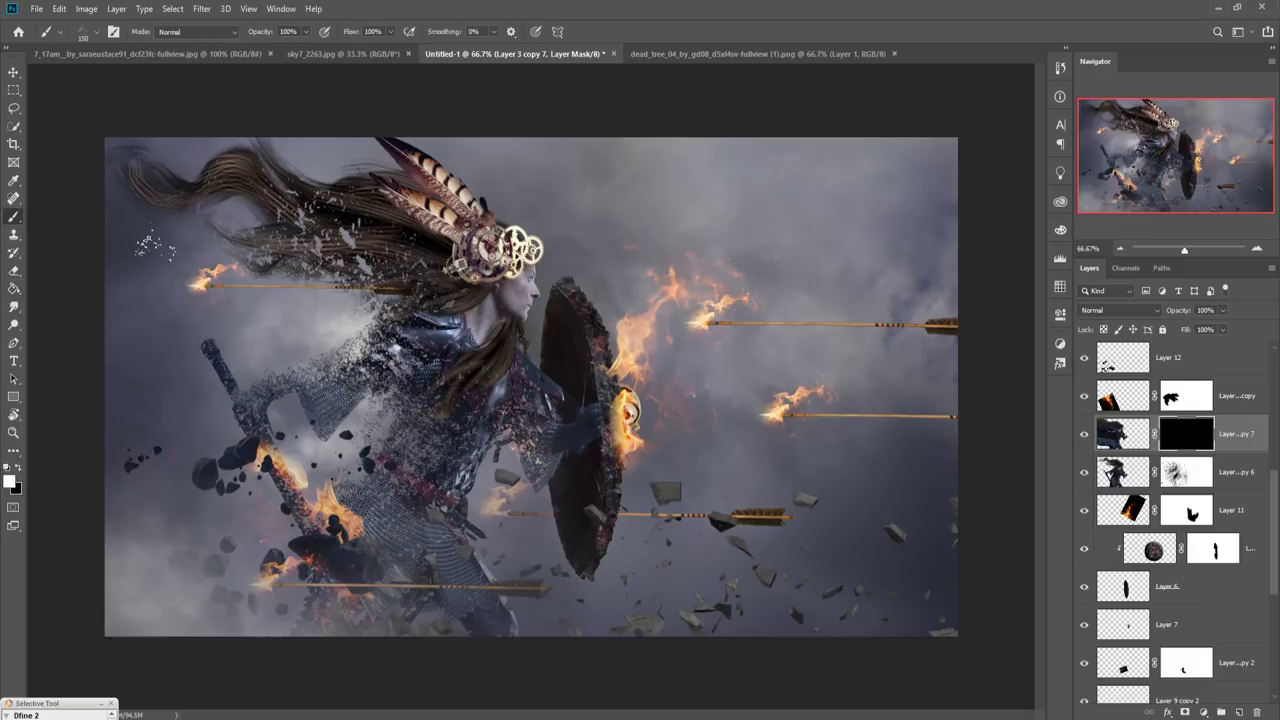
pyautogui.press(']')
pyautogui.press(']')
pyautogui.press(']')
pyautogui.press(']')
pyautogui.press(']')
pyautogui.press(']')
pyautogui.press(']')
pyautogui.press(']')
pyautogui.press(']')
pyautogui.press(']')
pyautogui.press(']')
pyautogui.press(']')
pyautogui.press(']')
pyautogui.press(']')
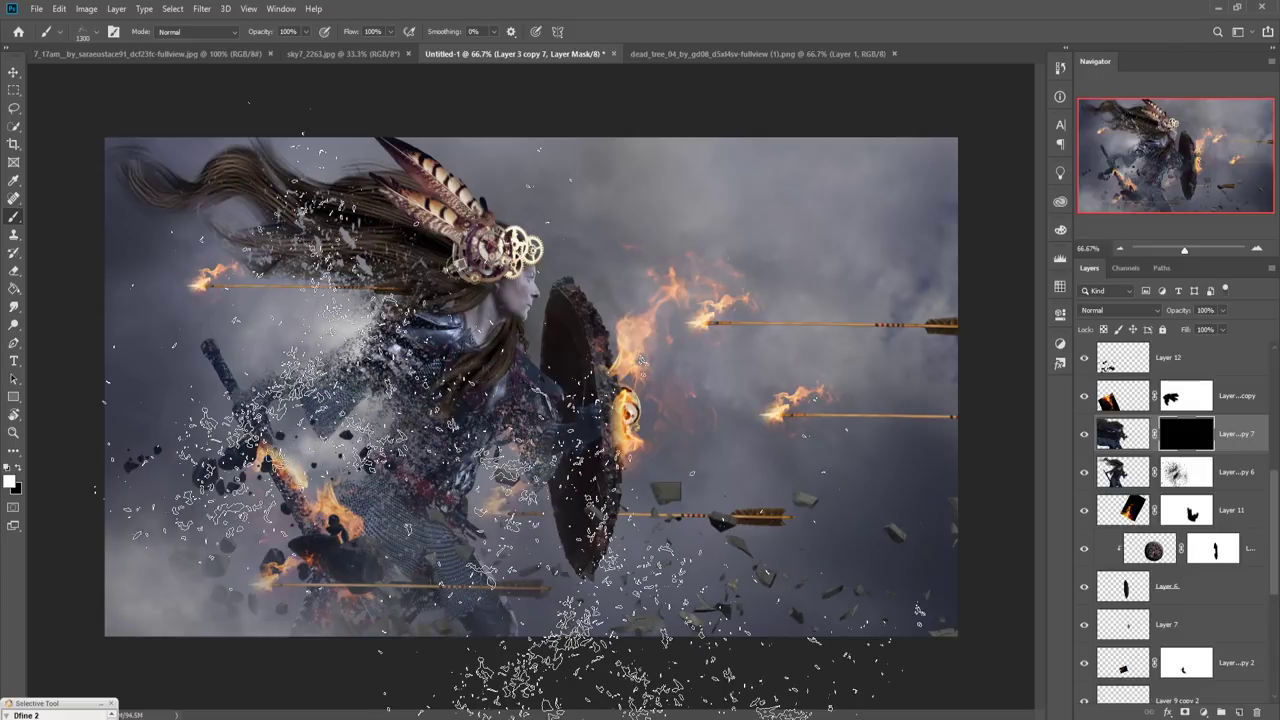
pyautogui.press(']')
pyautogui.press(']')
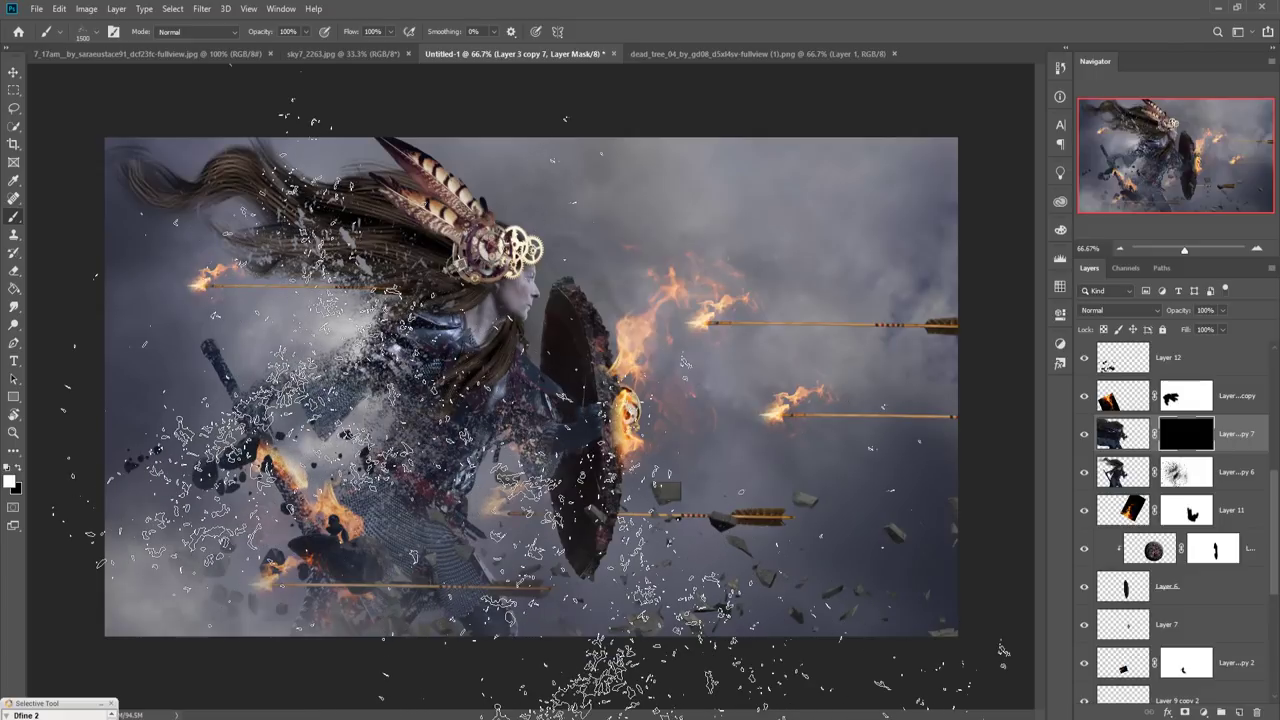
pyautogui.press('[')
pyautogui.press('[')
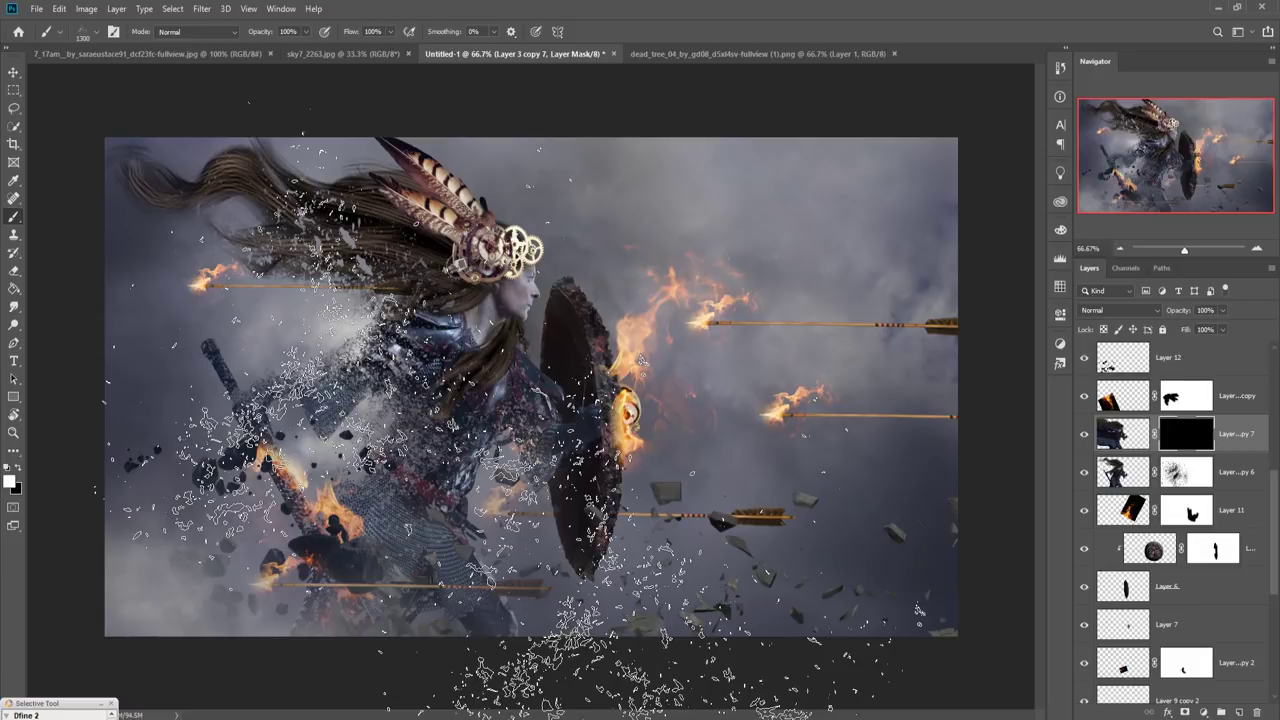
pyautogui.rightClick(530, 420)
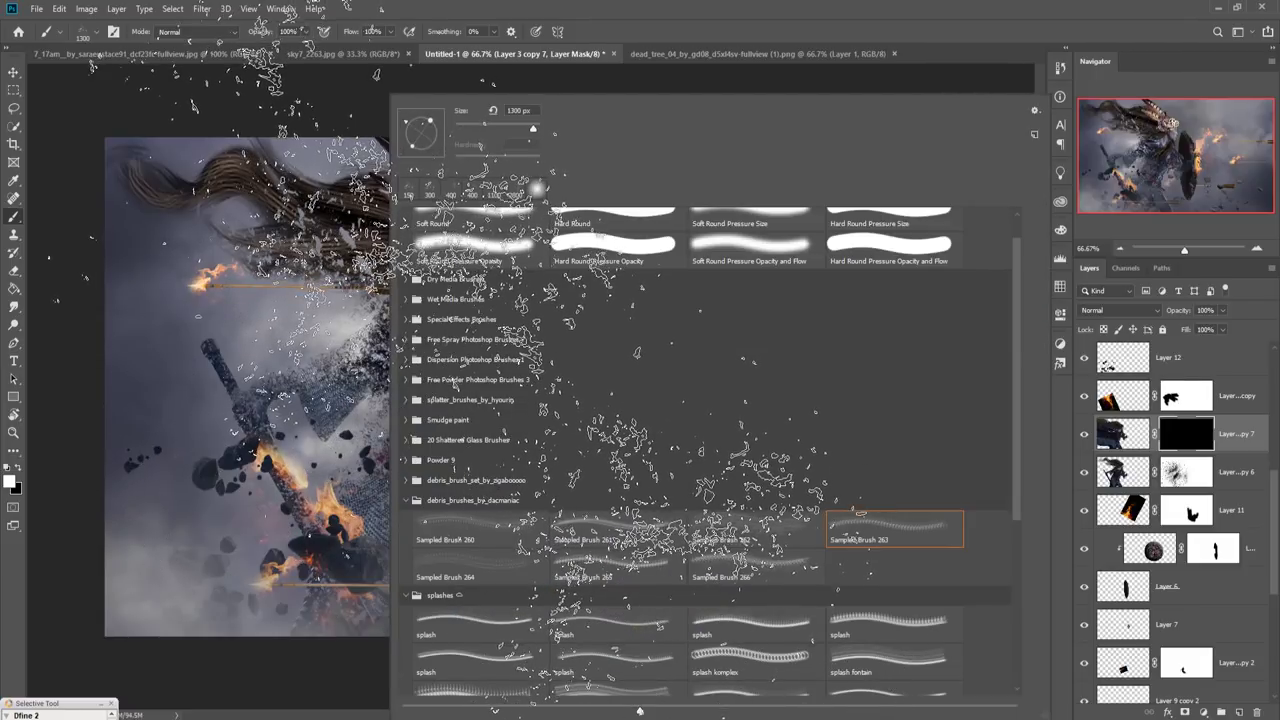
pyautogui.press('Escape')
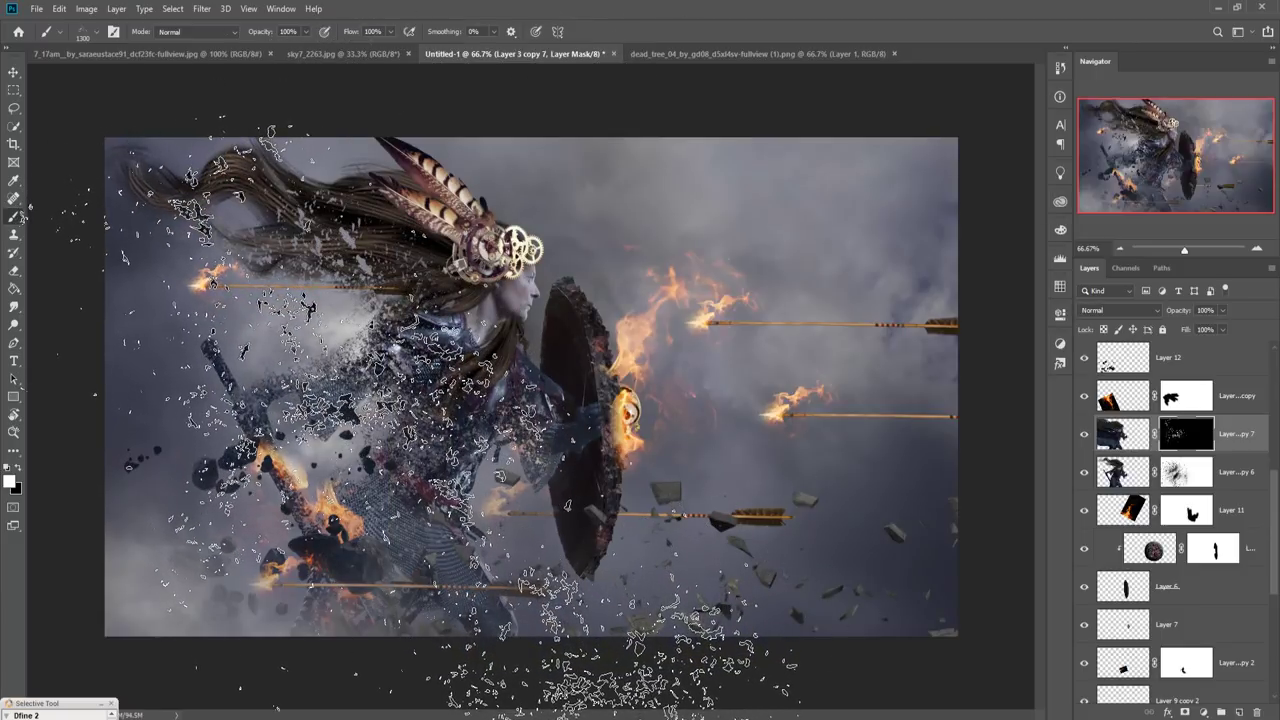
pyautogui.moveTo(430, 420)
pyautogui.mouseDown()
pyautogui.moveTo(415, 428)
pyautogui.moveTo(390, 400)
pyautogui.moveTo(350, 420)
pyautogui.moveTo(405, 425)
pyautogui.mouseUp()
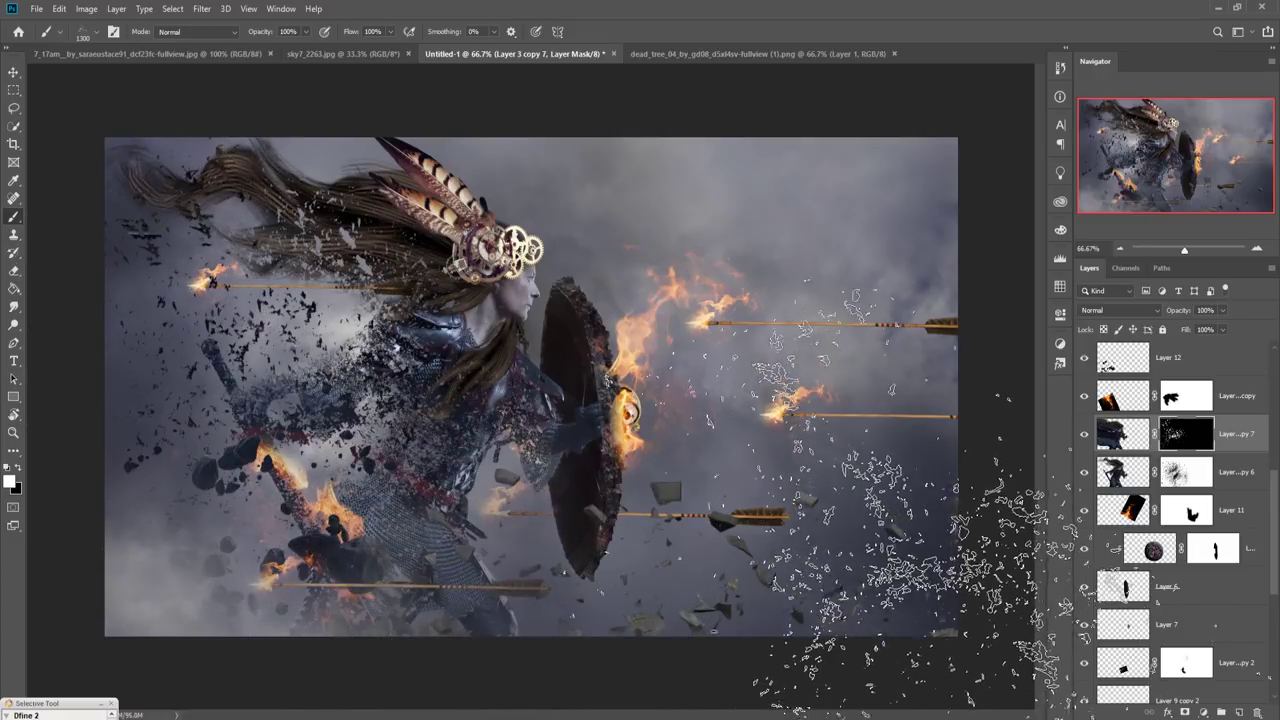
pyautogui.hotkey('ctrl', 'z')
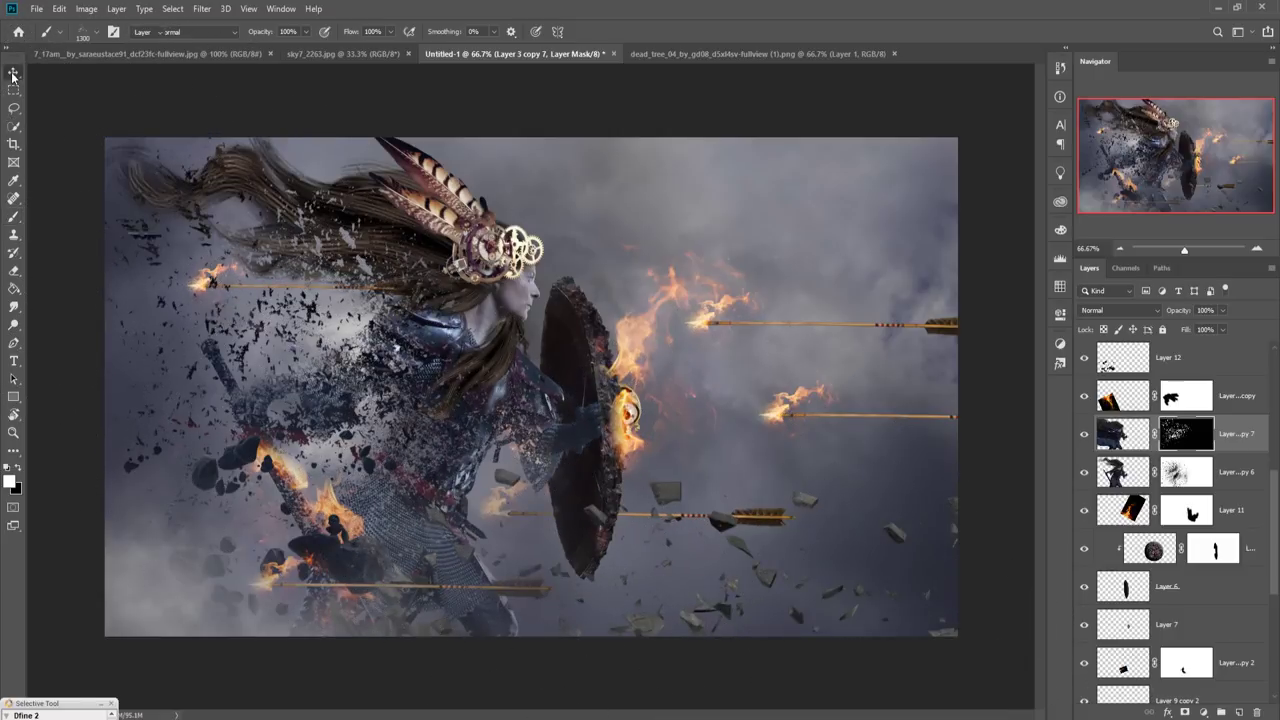
pyautogui.press('v')
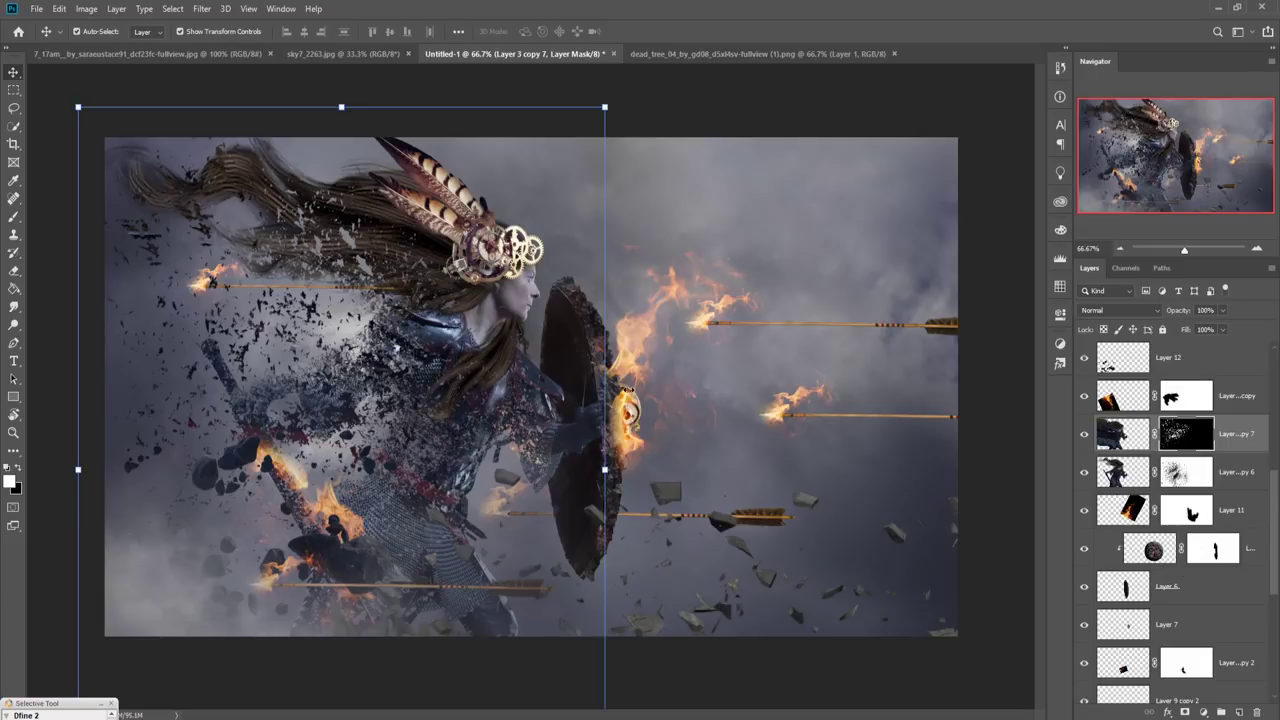
# Merge the shield's clipped texture layer, Layer 8, with the shield layer beneath it
pyautogui.click(1267, 552)
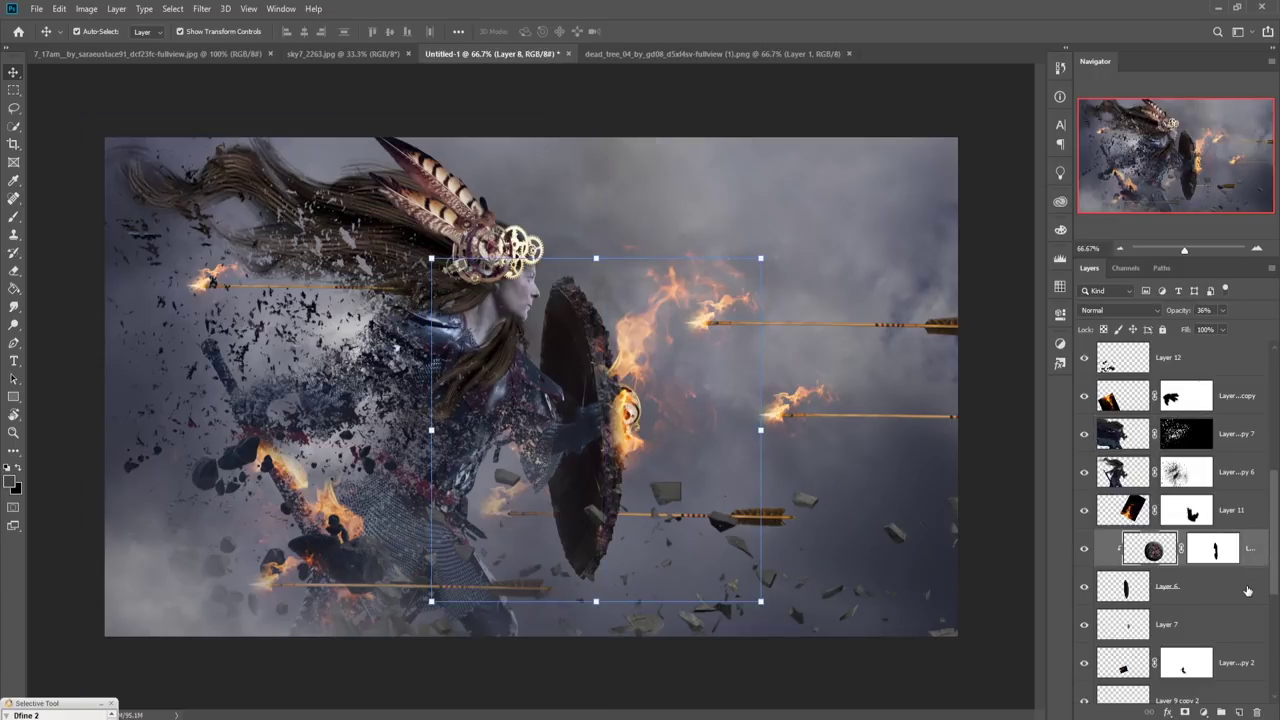
pyautogui.keyDown('shift'); pyautogui.click(1247, 590); pyautogui.keyUp('shift')
pyautogui.rightClick(1247, 590)
pyautogui.click(1209, 541)
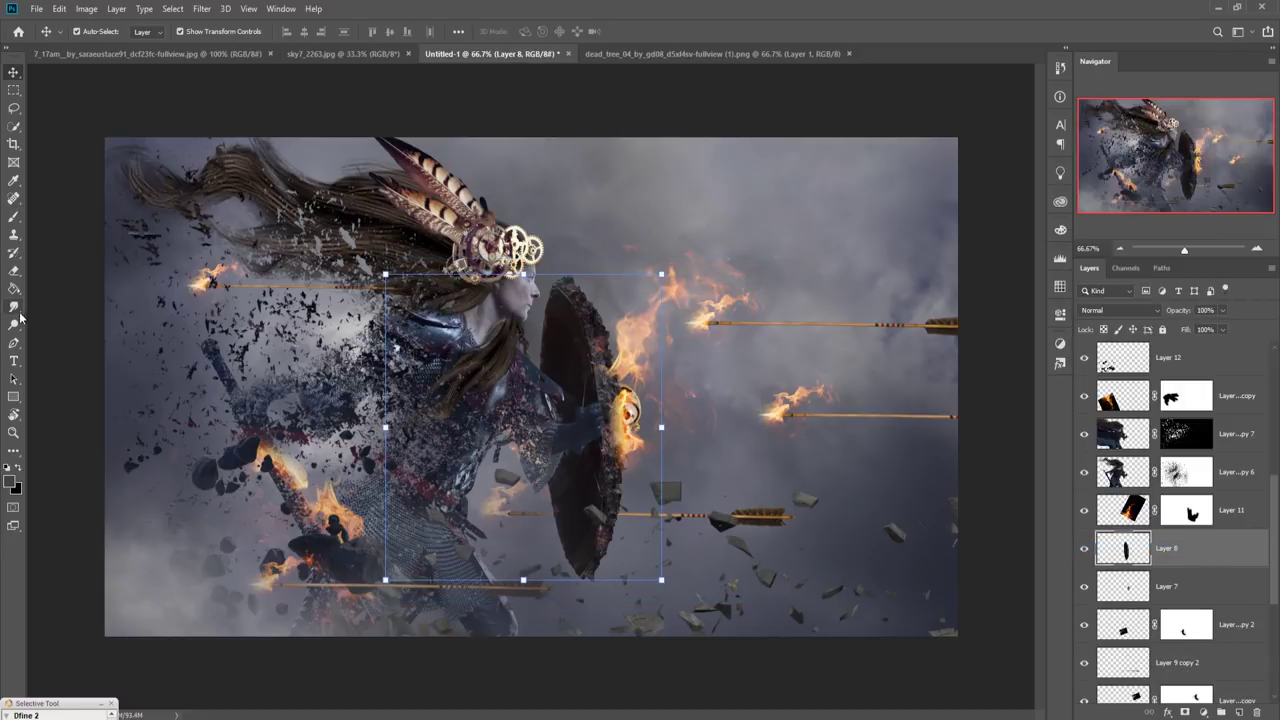
# Add a layer mask to the merged shield layer and paint black debris shapes on it with the 1300 px Brush to break up the shield
pyautogui.click(14, 216)
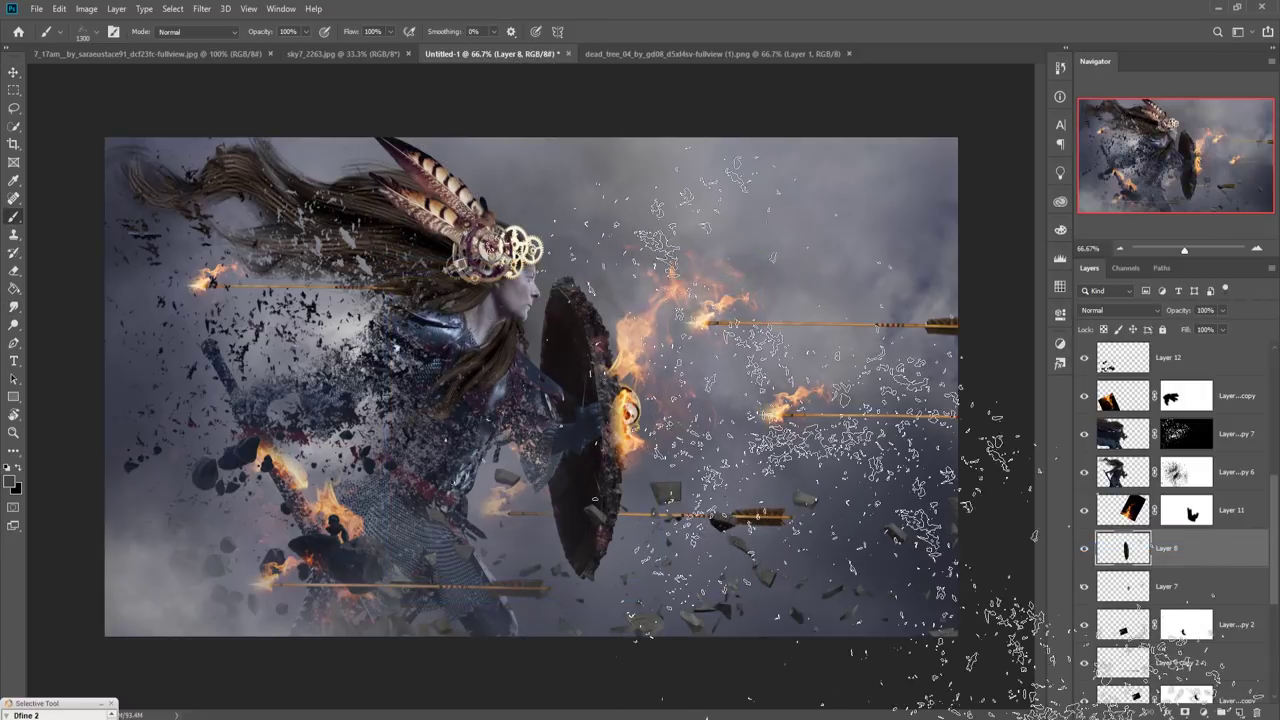
pyautogui.rightClick(830, 450)
pyautogui.press('Return')
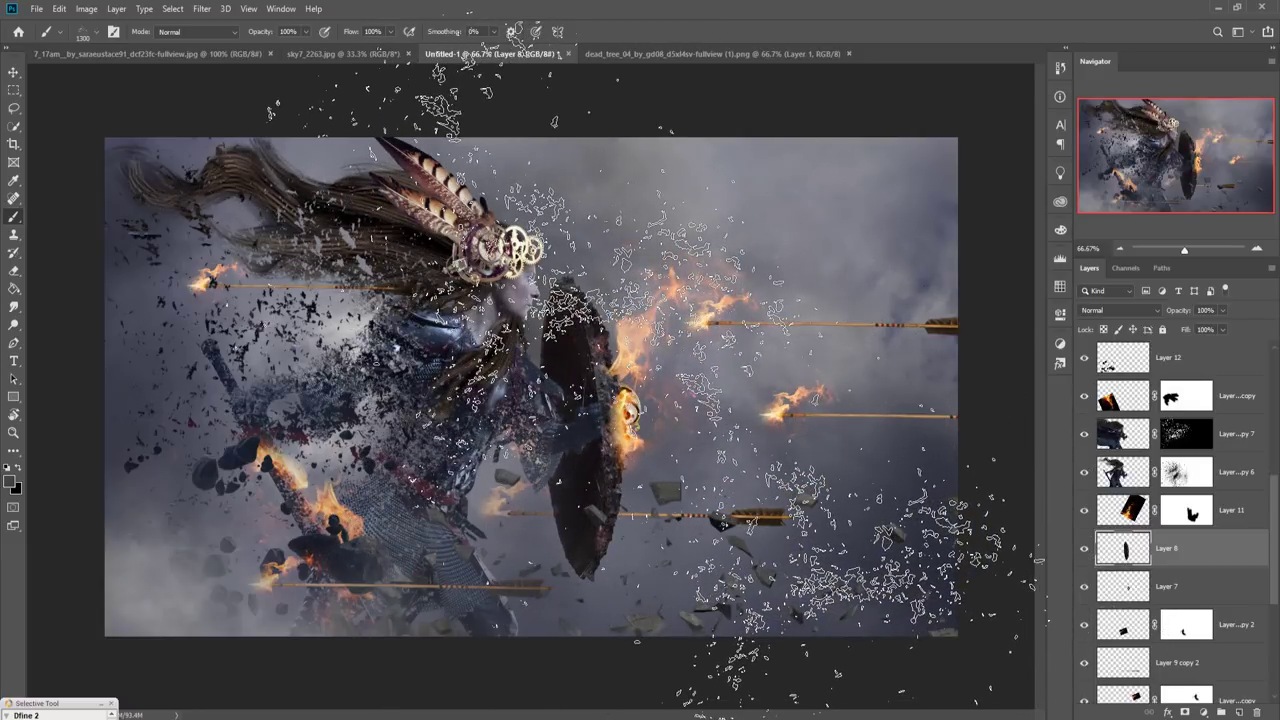
pyautogui.click(650, 390)
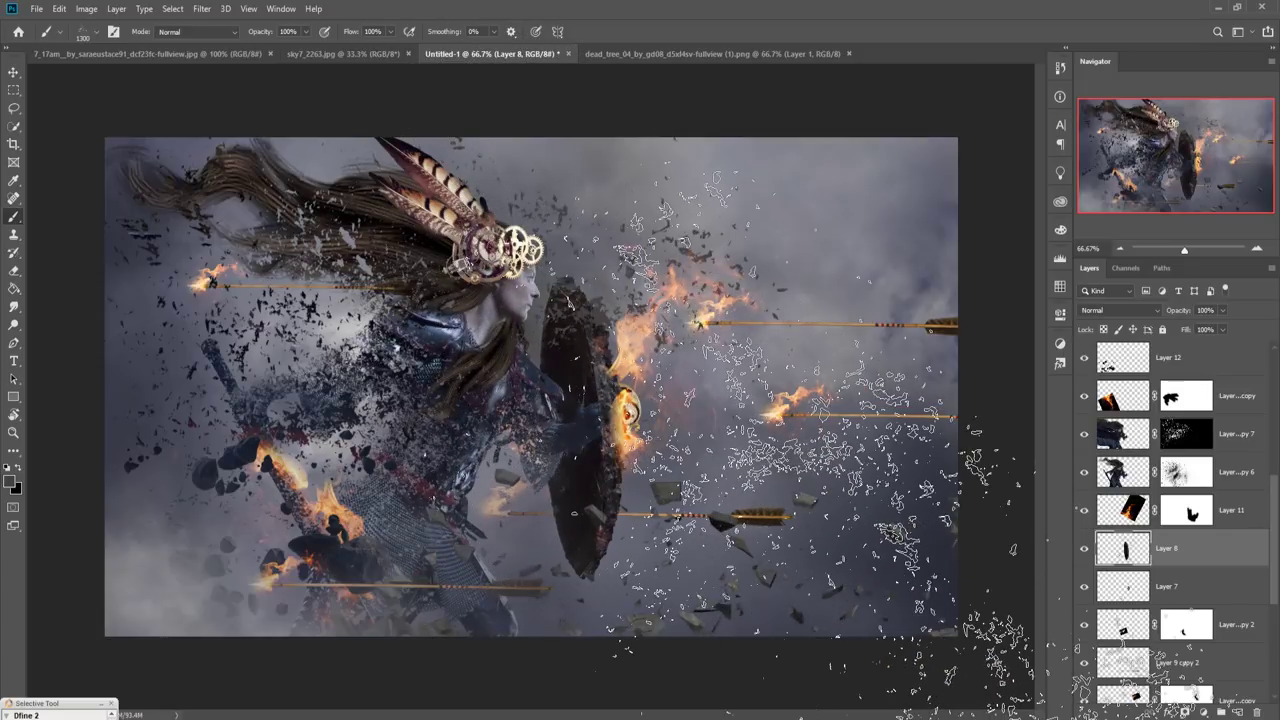
pyautogui.hotkey('ctrl', 'z')
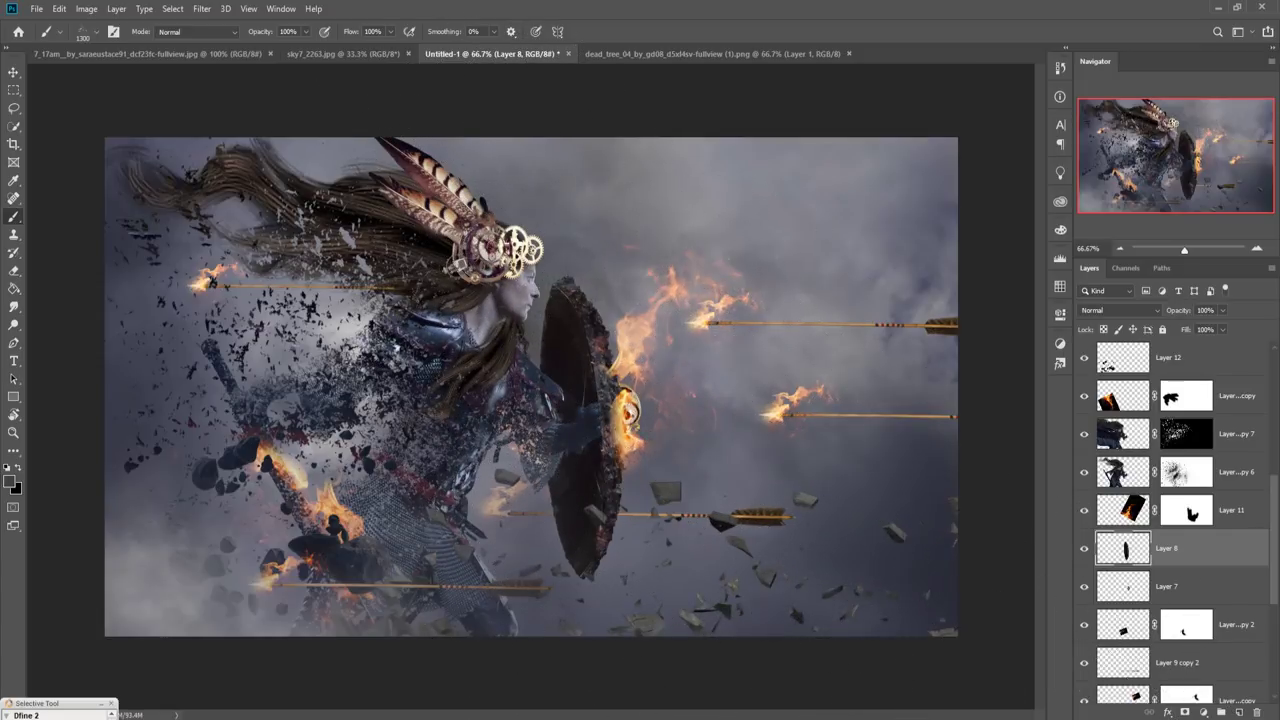
pyautogui.click(1185, 712)
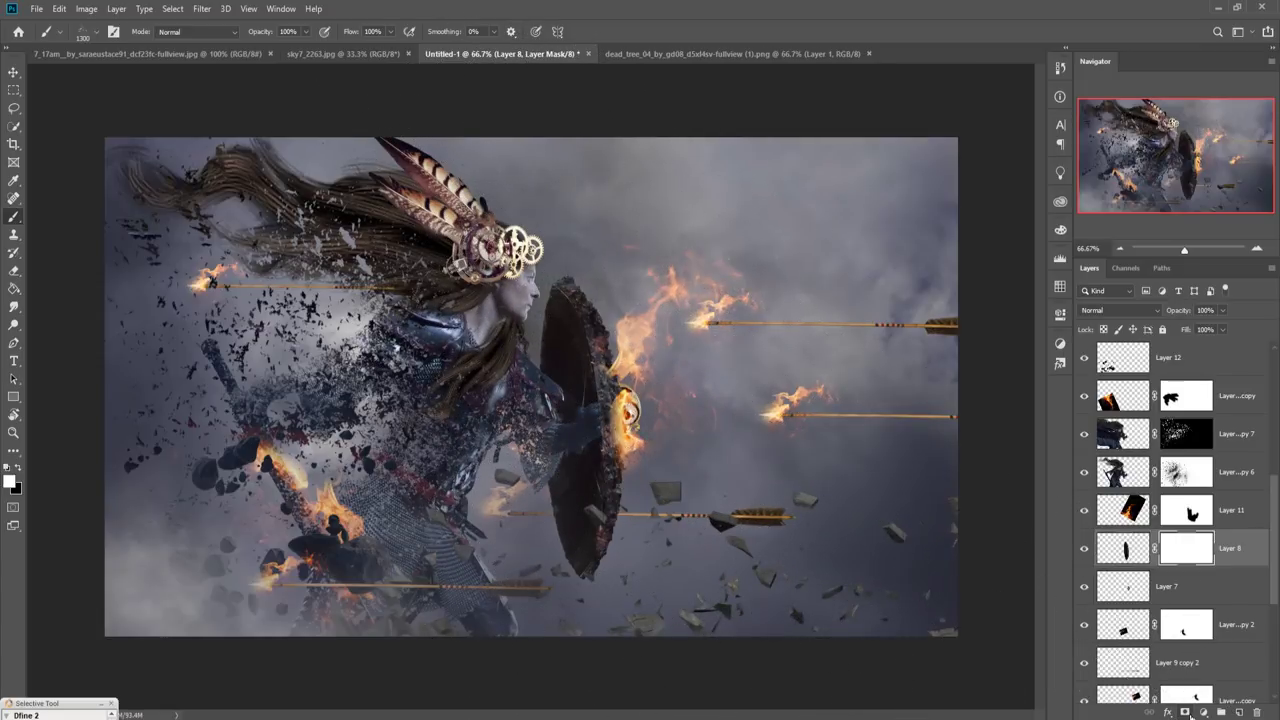
pyautogui.click(19, 468)
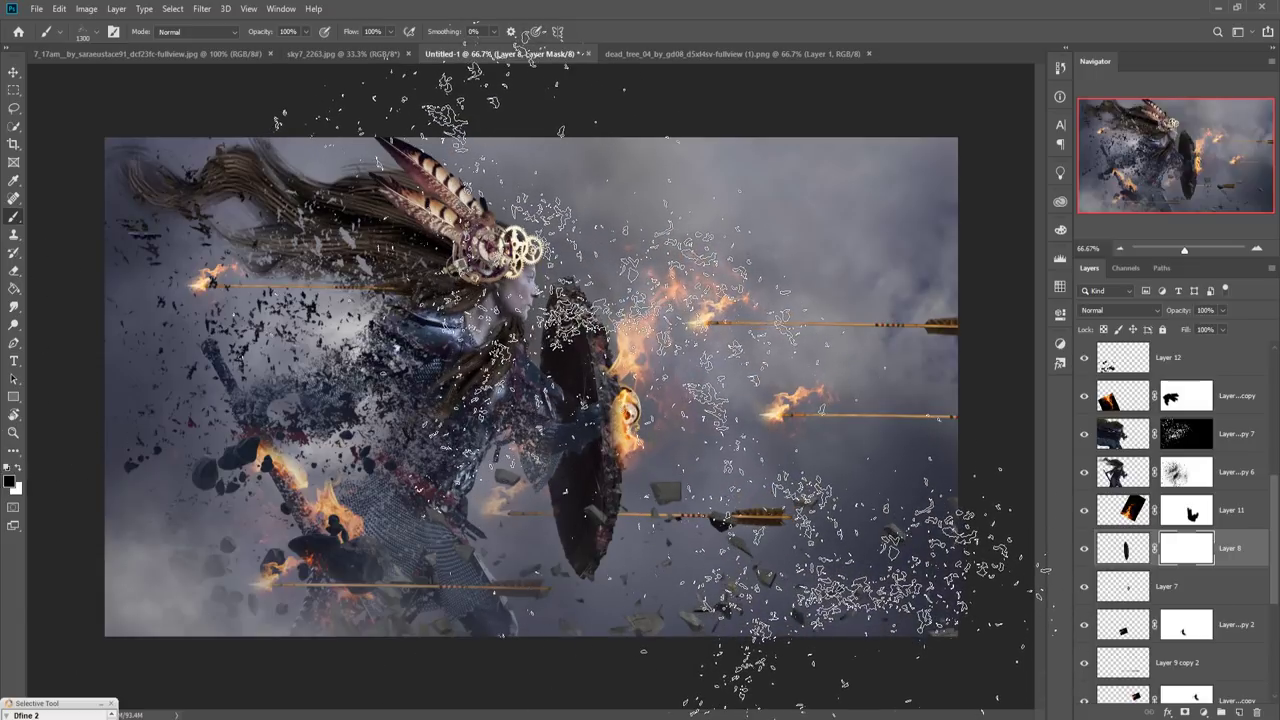
pyautogui.moveTo(650, 380)
pyautogui.mouseDown()
pyautogui.moveTo(620, 440)
pyautogui.moveTo(650, 470)
pyautogui.moveTo(600, 430)
pyautogui.moveTo(640, 460)
pyautogui.mouseUp()
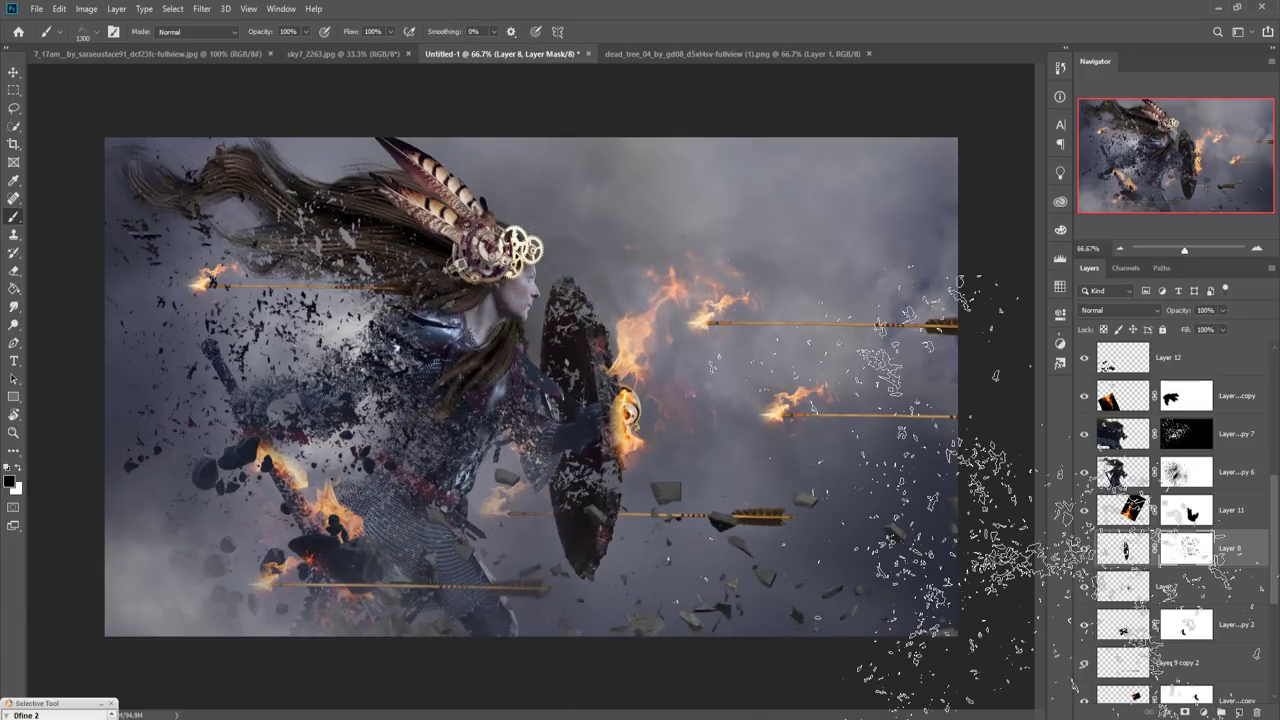
pyautogui.click(18, 74)
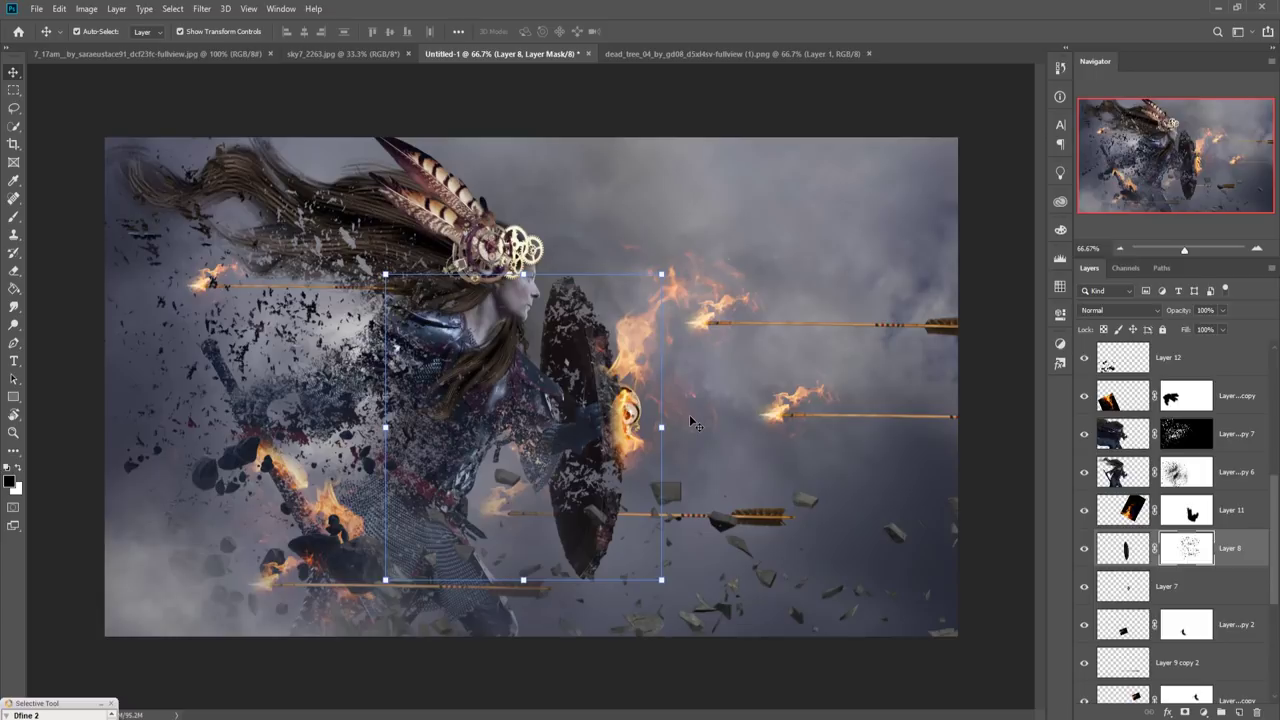
# Copy the asteroids image into the composite over the warrior's lower body and place its layer directly below Layer 5 copy
pyautogui.scroll(7, 1208, 450)
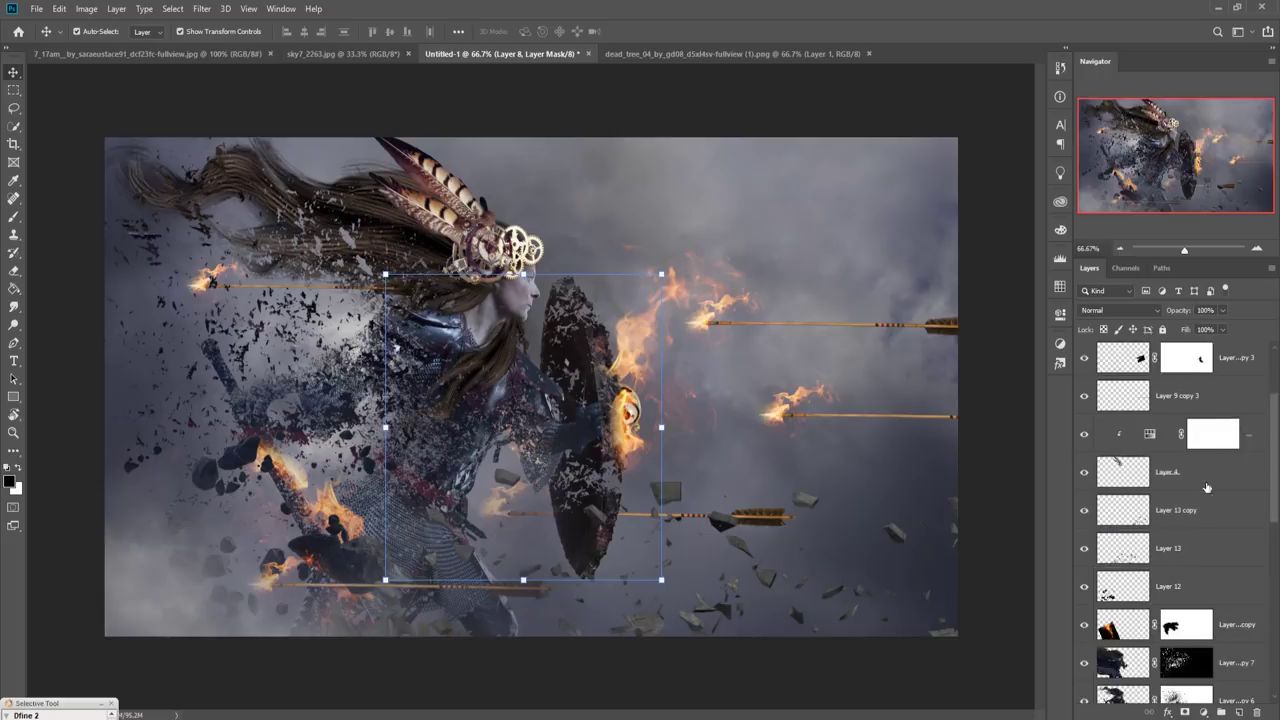
pyautogui.click(1208, 370)
pyautogui.scroll(2, 1208, 370)
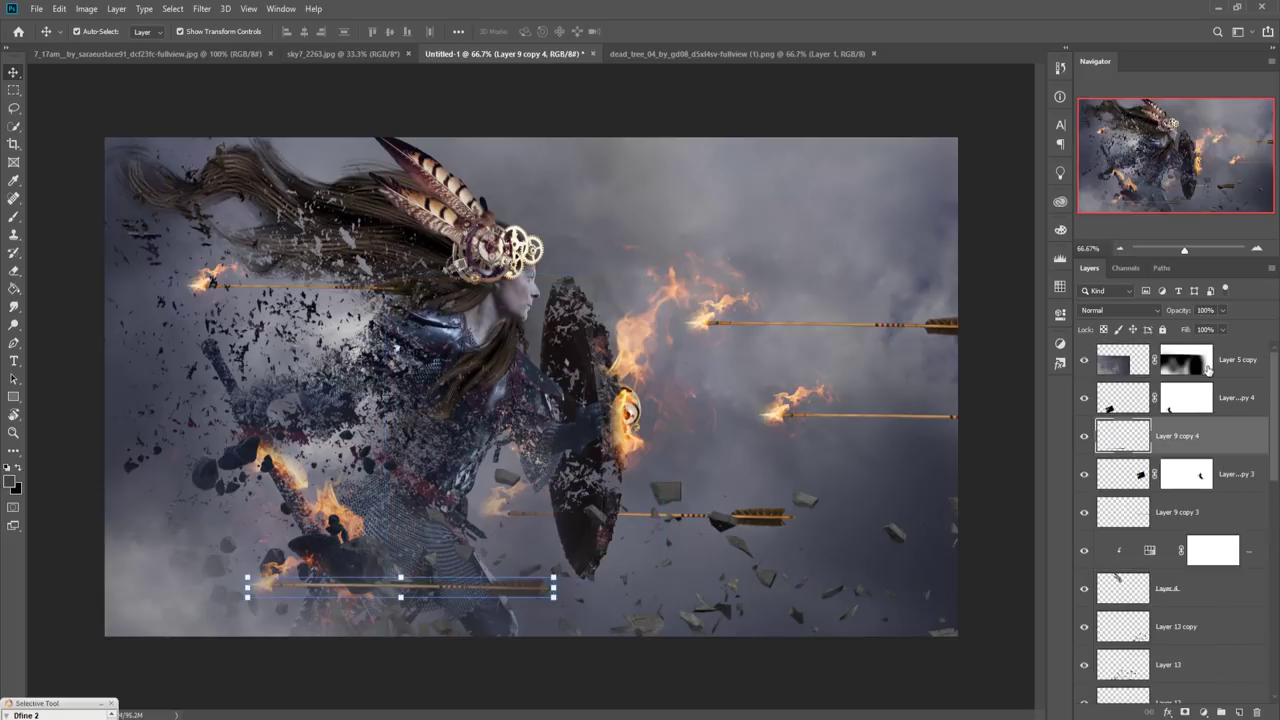
pyautogui.click(1237, 362)
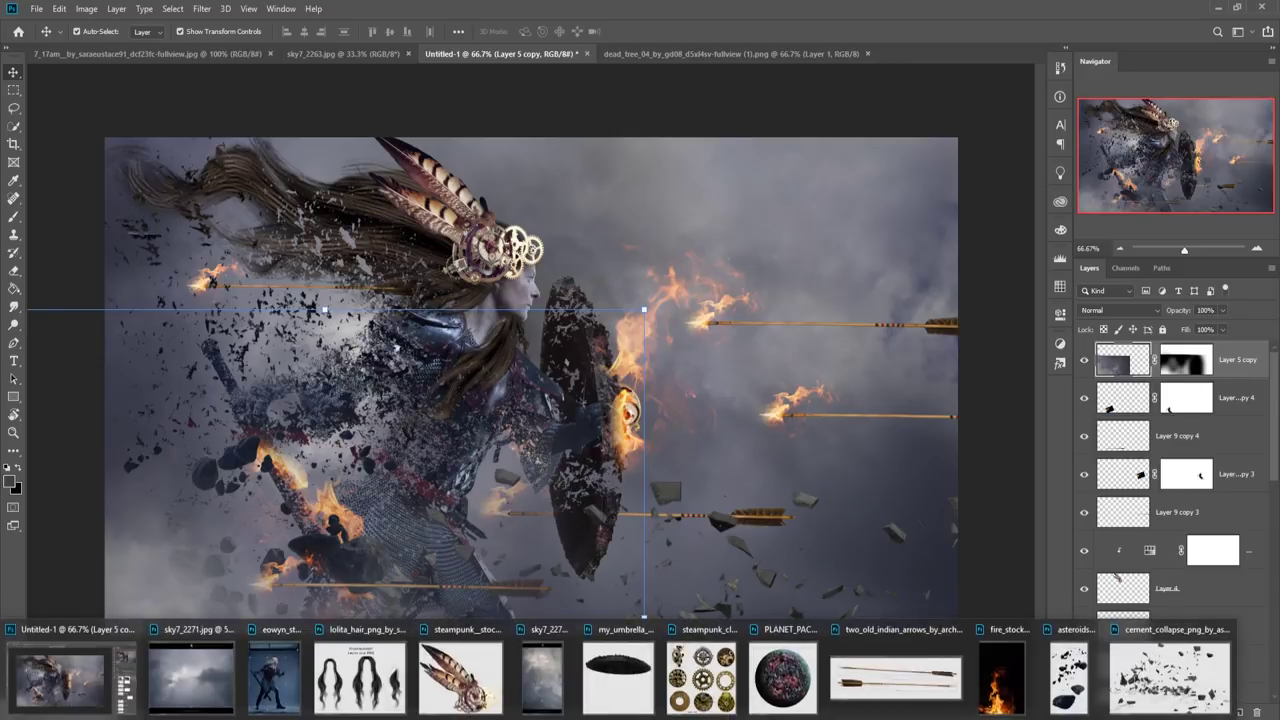
pyautogui.click(1057, 668)
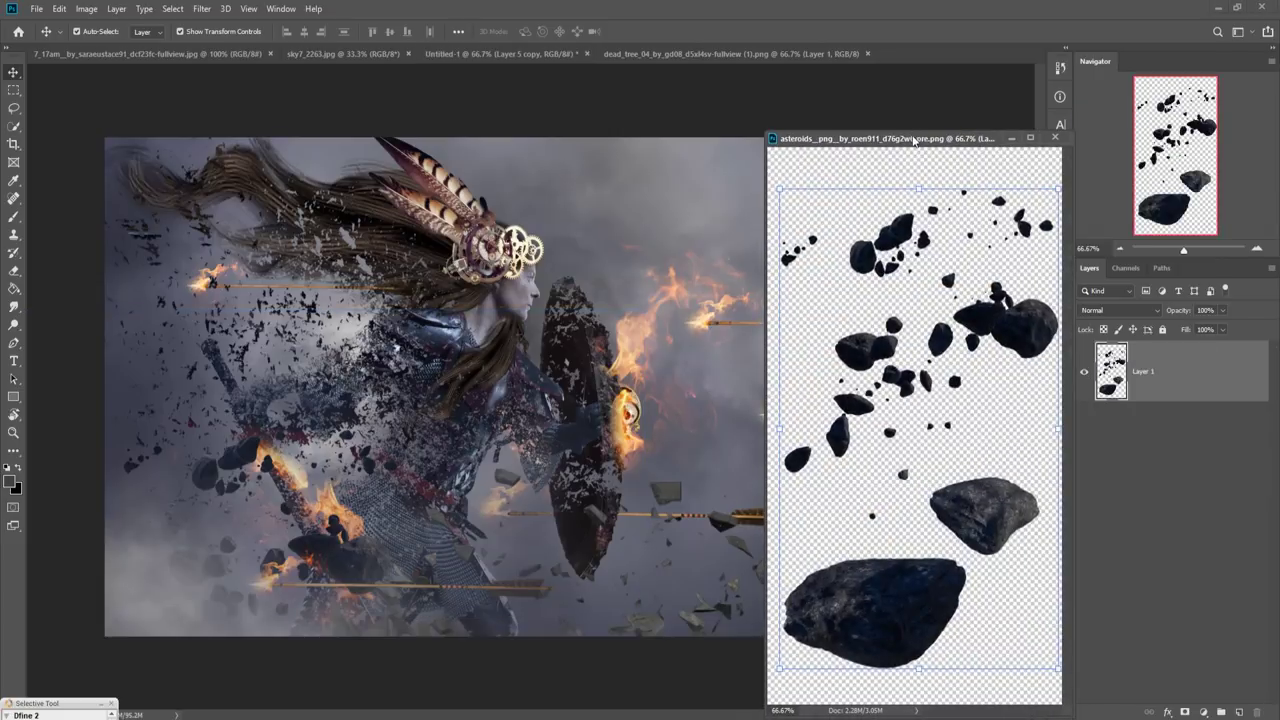
pyautogui.moveTo(913, 140); pyautogui.dragTo(993, 136)
pyautogui.moveTo(1069, 315); pyautogui.dragTo(590, 577)
pyautogui.click(1135, 133)
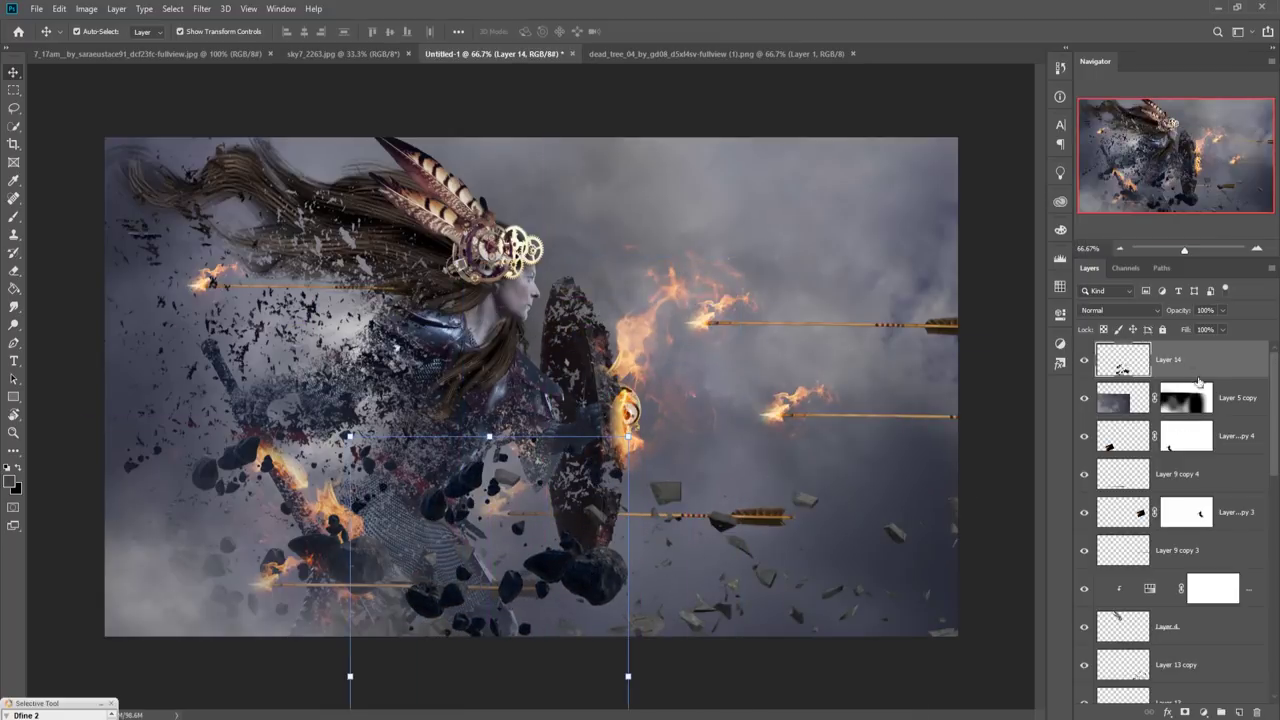
pyautogui.moveTo(1193, 359); pyautogui.dragTo(1192, 434)
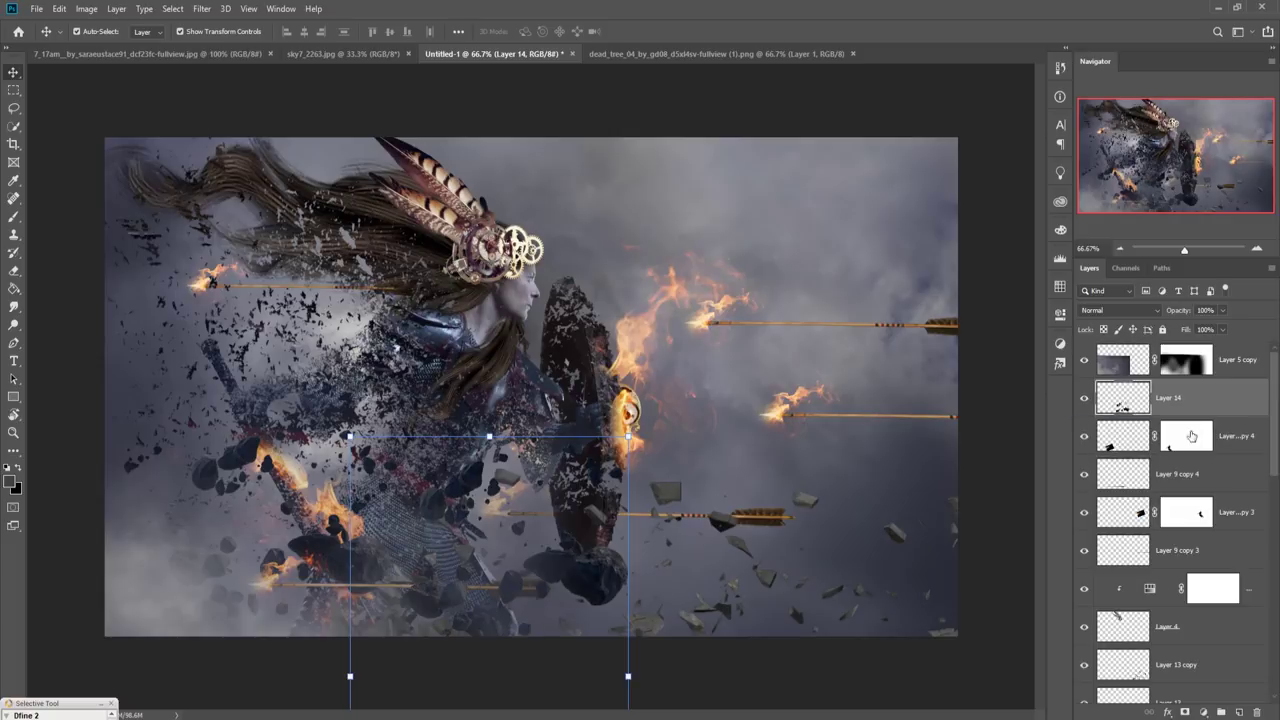
# Enlarge the asteroids layer to about 110% and shift it so the largest rock sits at the shield's lower edge
pyautogui.moveTo(629, 439); pyautogui.dragTo(701, 429)
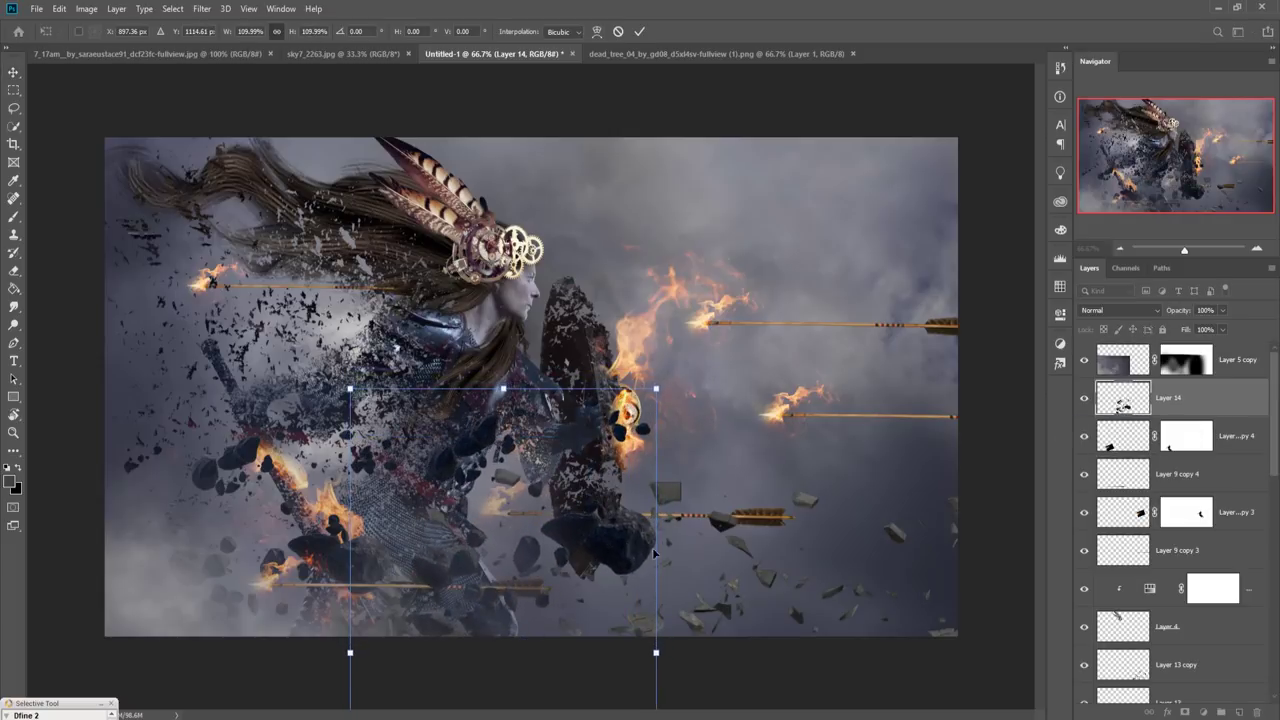
pyautogui.moveTo(653, 552); pyautogui.dragTo(673, 574)
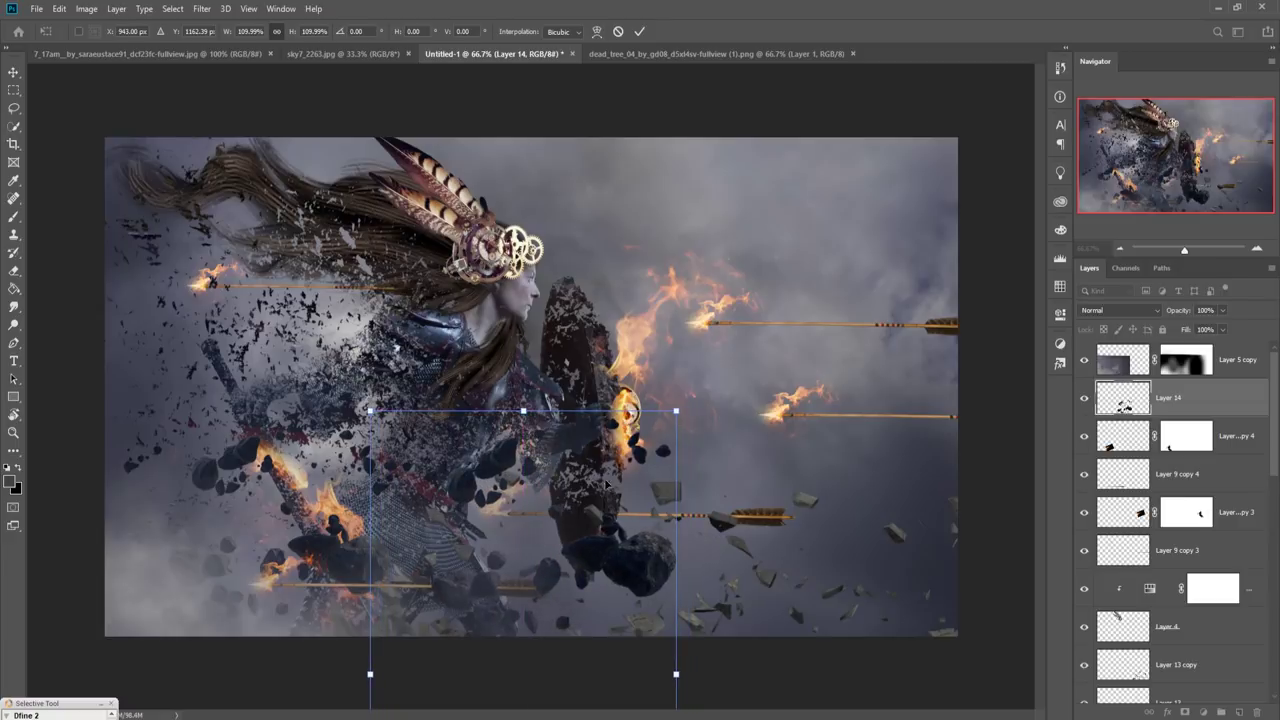
pyautogui.click(13, 72)
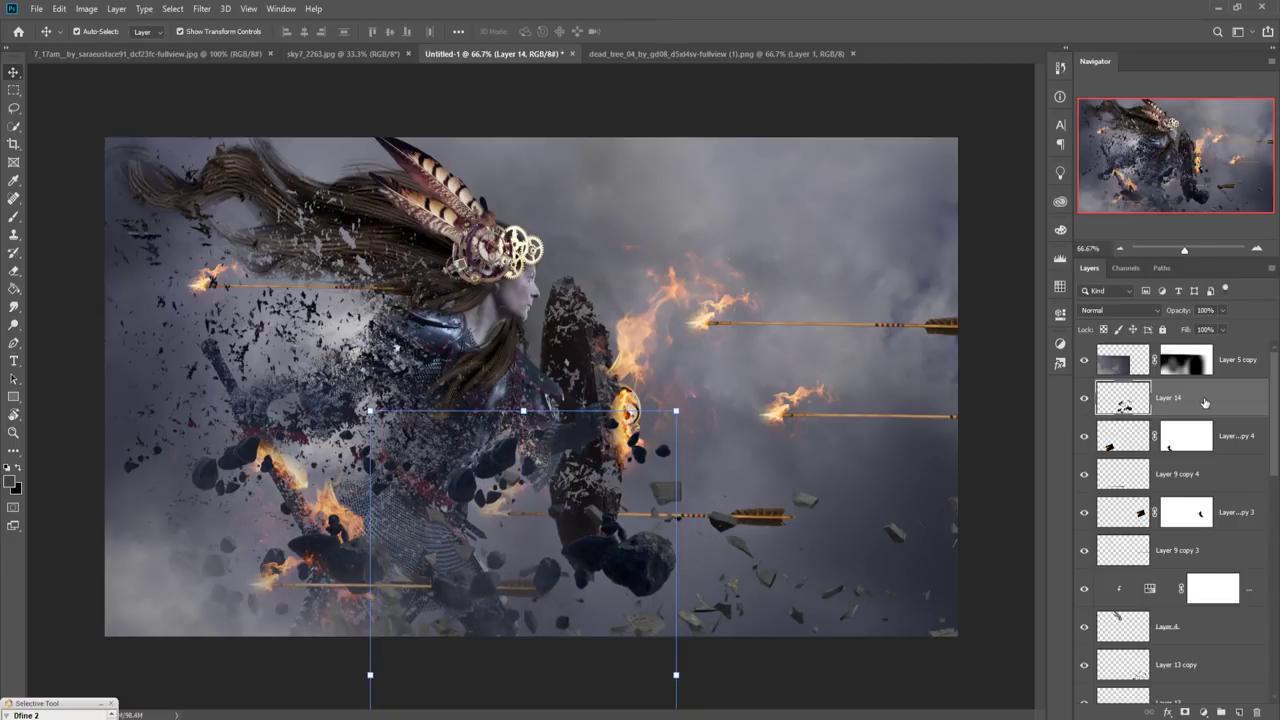
# Duplicate the asteroids on Layer 14, rotate the copy about -58 degrees and place it in the composite's lower right corner
pyautogui.rightClick(1175, 400)
pyautogui.click(1052, 209)
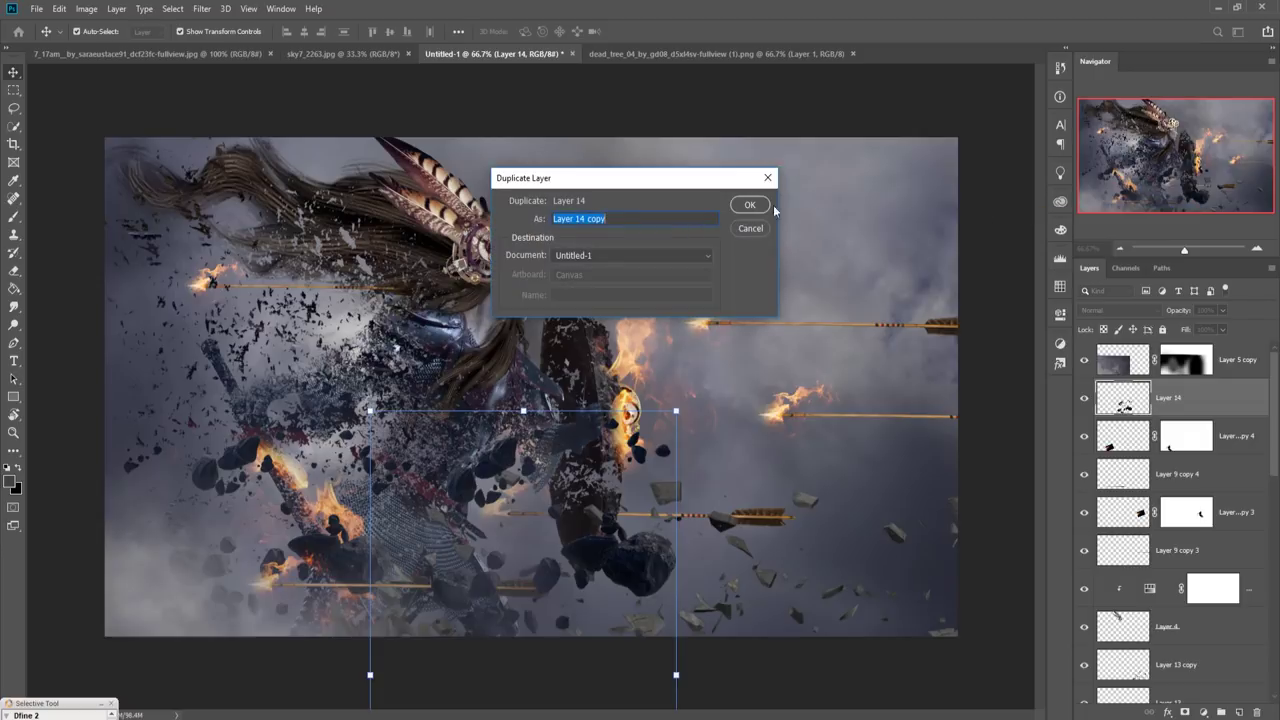
pyautogui.press('Return')
pyautogui.moveTo(520, 600); pyautogui.dragTo(720, 578)
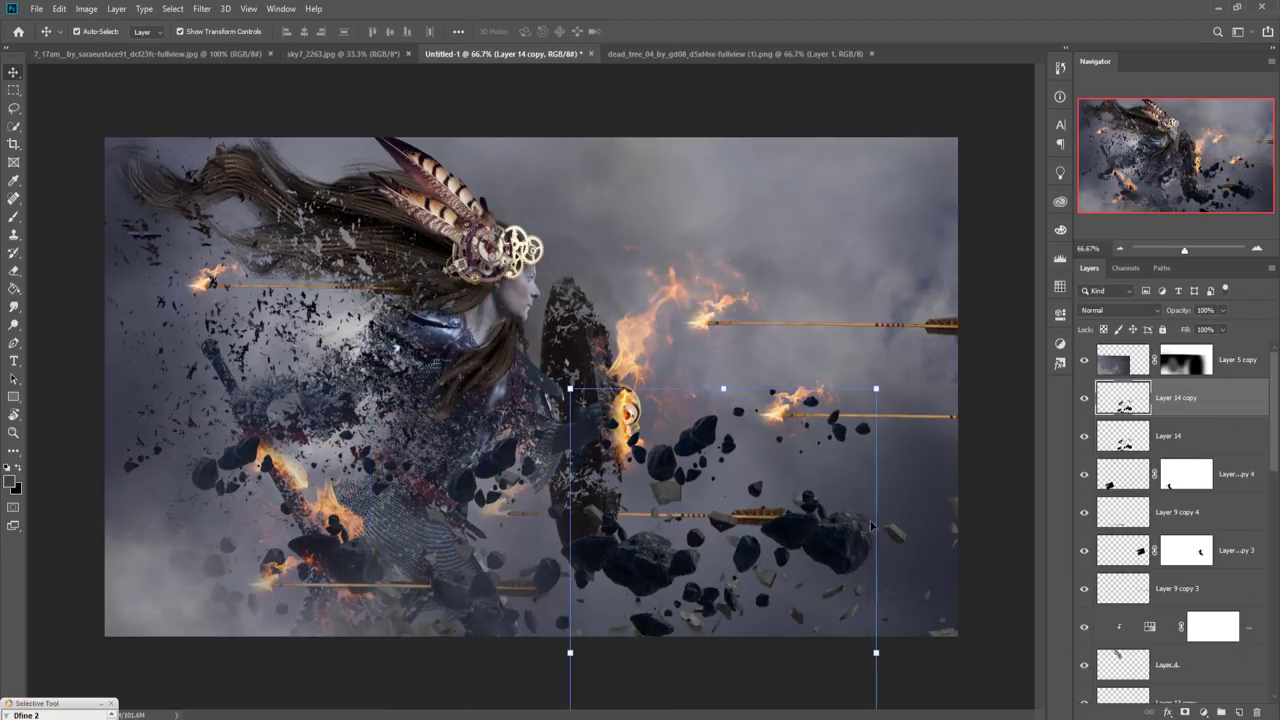
pyautogui.moveTo(890, 383); pyautogui.dragTo(918, 580)
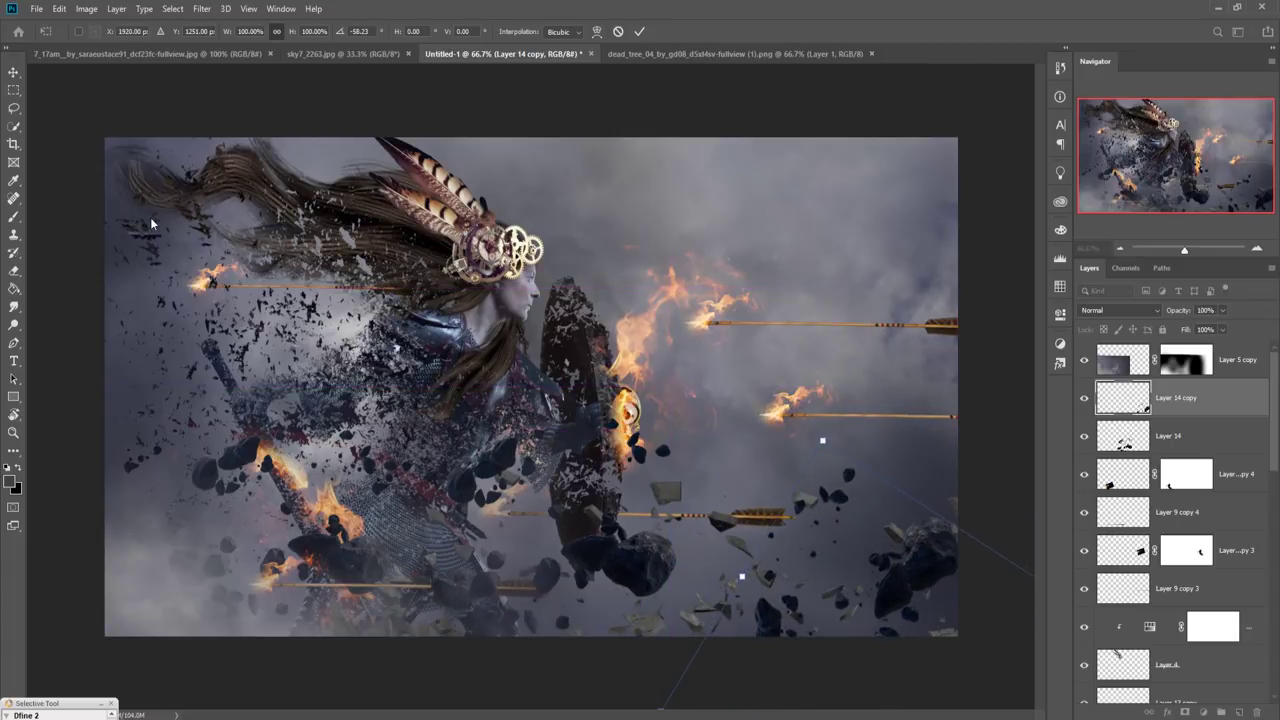
pyautogui.click(14, 73)
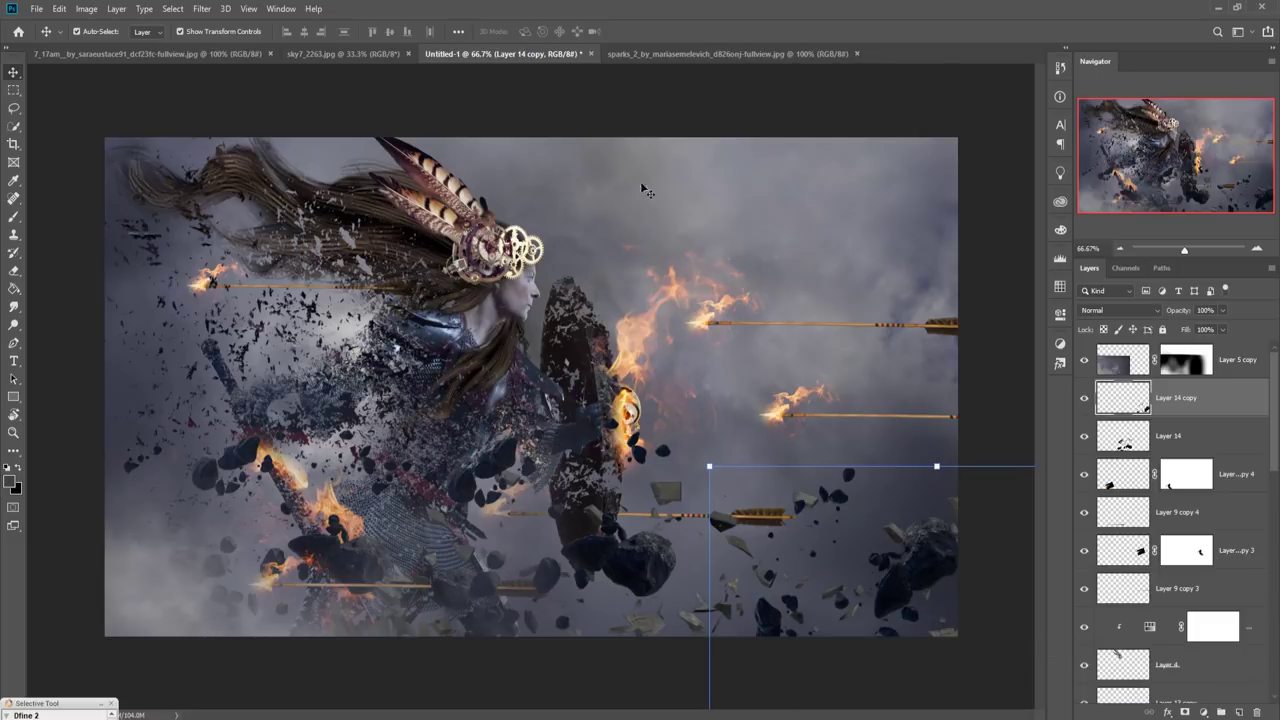
# Copy the sparks image into the composite as a layer below Layer 5 copy and close the sparks file
pyautogui.click(672, 55)
pyautogui.moveTo(690, 55); pyautogui.dragTo(780, 92)
pyautogui.moveTo(802, 314); pyautogui.dragTo(640, 330)
pyautogui.moveTo(1153, 100); pyautogui.dragTo(878, 186)
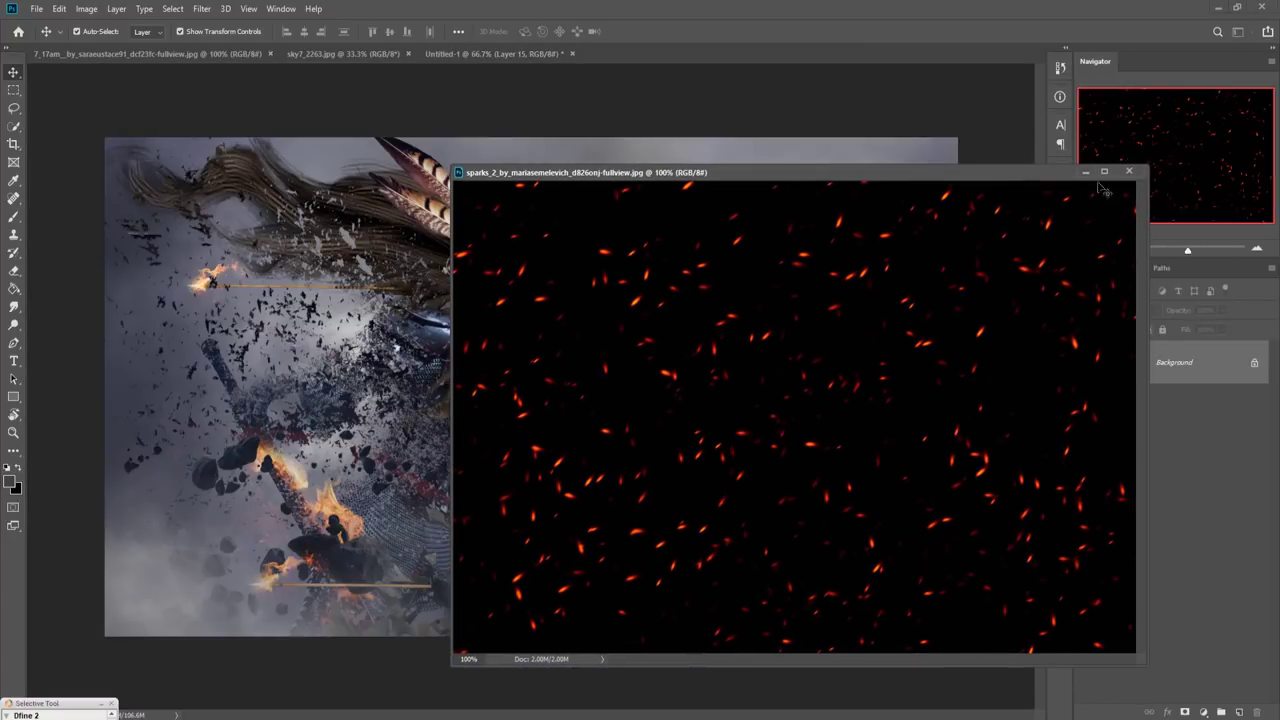
pyautogui.hotkey('ctrl', 'w')
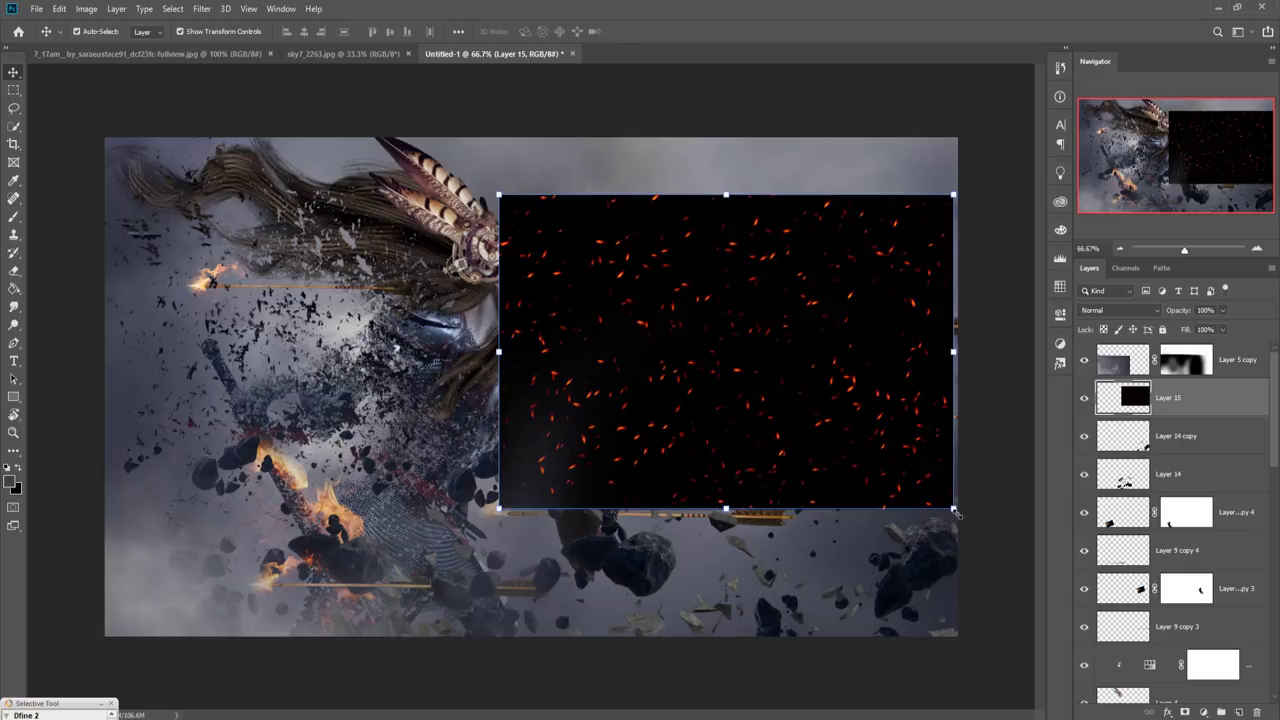
# Enlarge the sparks layer to about 141% and set its blend mode to Screen
pyautogui.moveTo(953, 508); pyautogui.dragTo(1142, 636)
pyautogui.moveTo(1014, 529); pyautogui.dragTo(898, 525)
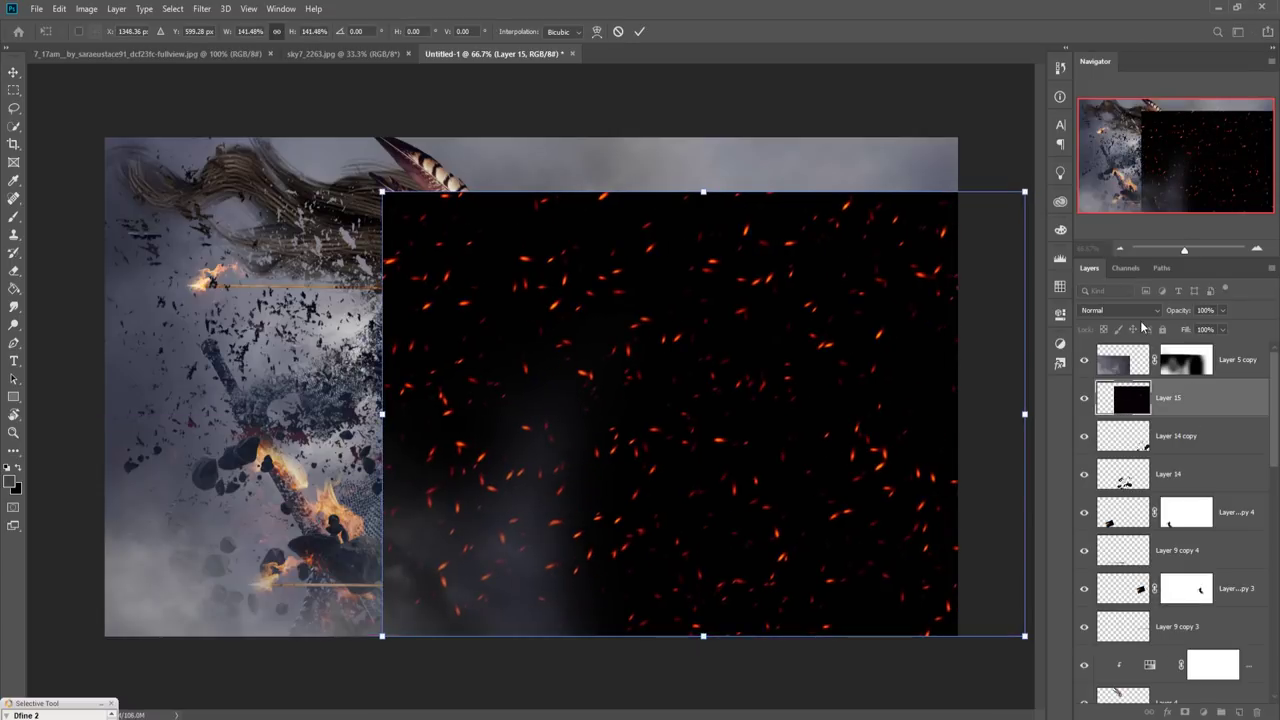
pyautogui.click(1118, 310)
pyautogui.click(1088, 426)
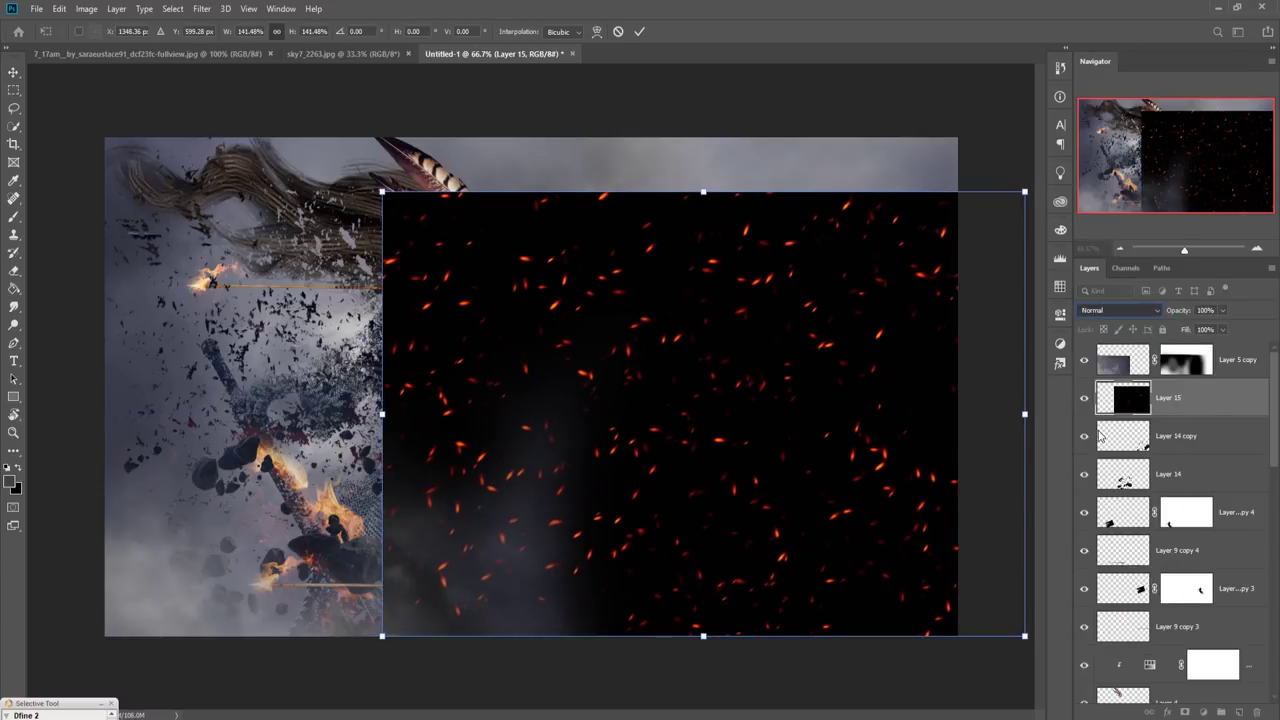
pyautogui.click(639, 31)
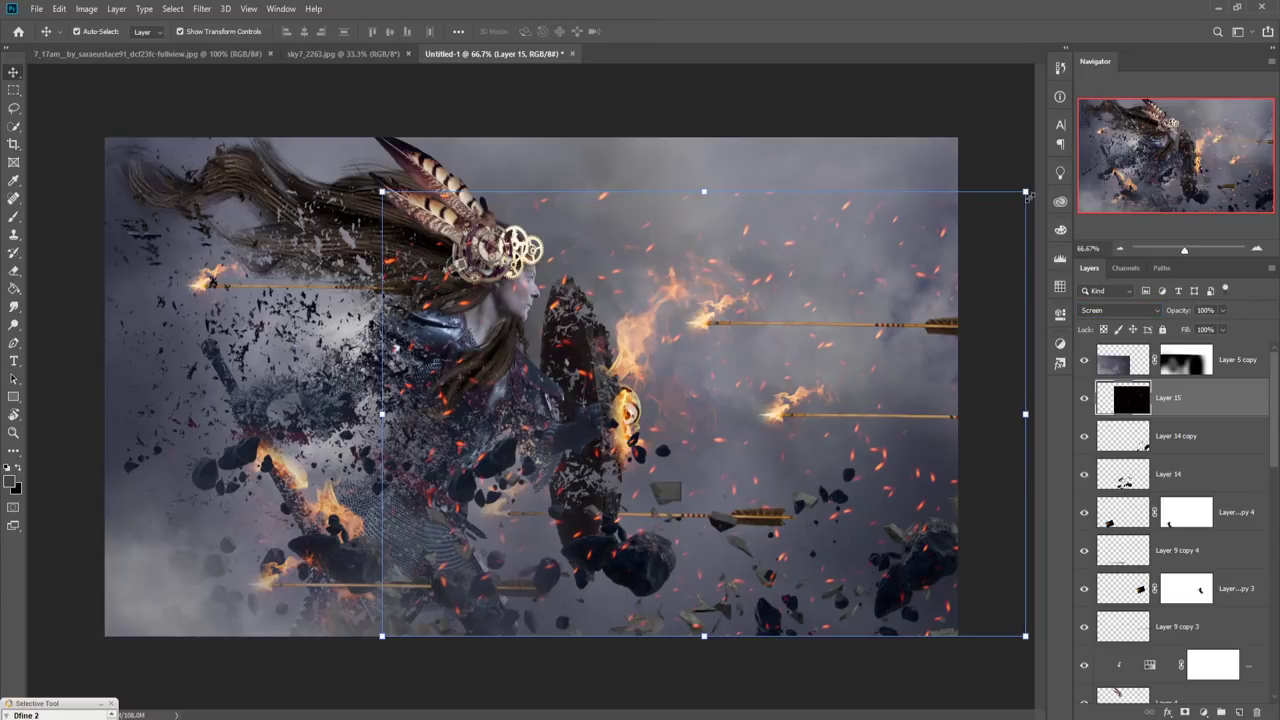
# Scale the sparks to about 77%, rotate them about 20 degrees and place them over the shield and lower rocks
pyautogui.moveTo(1028, 188); pyautogui.dragTo(993, 380)
pyautogui.moveTo(638, 444); pyautogui.dragTo(689, 521)
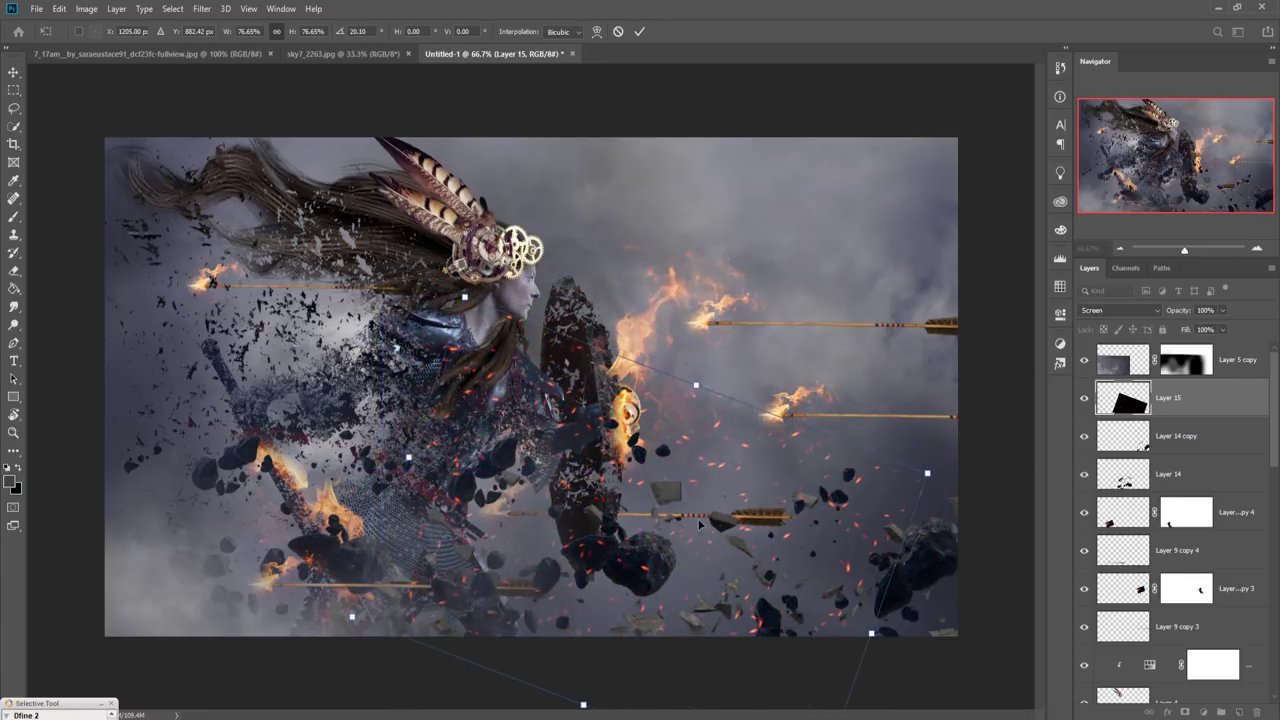
pyautogui.moveTo(698, 478); pyautogui.dragTo(722, 481)
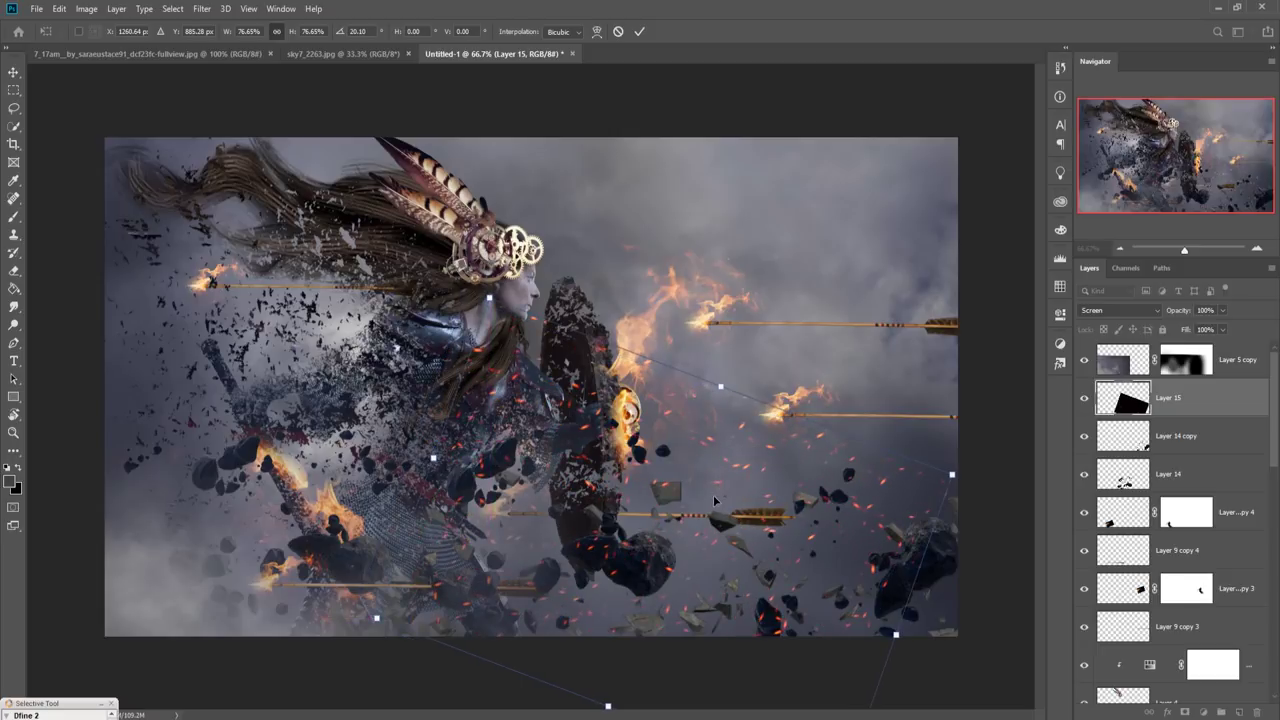
pyautogui.click(13, 72)
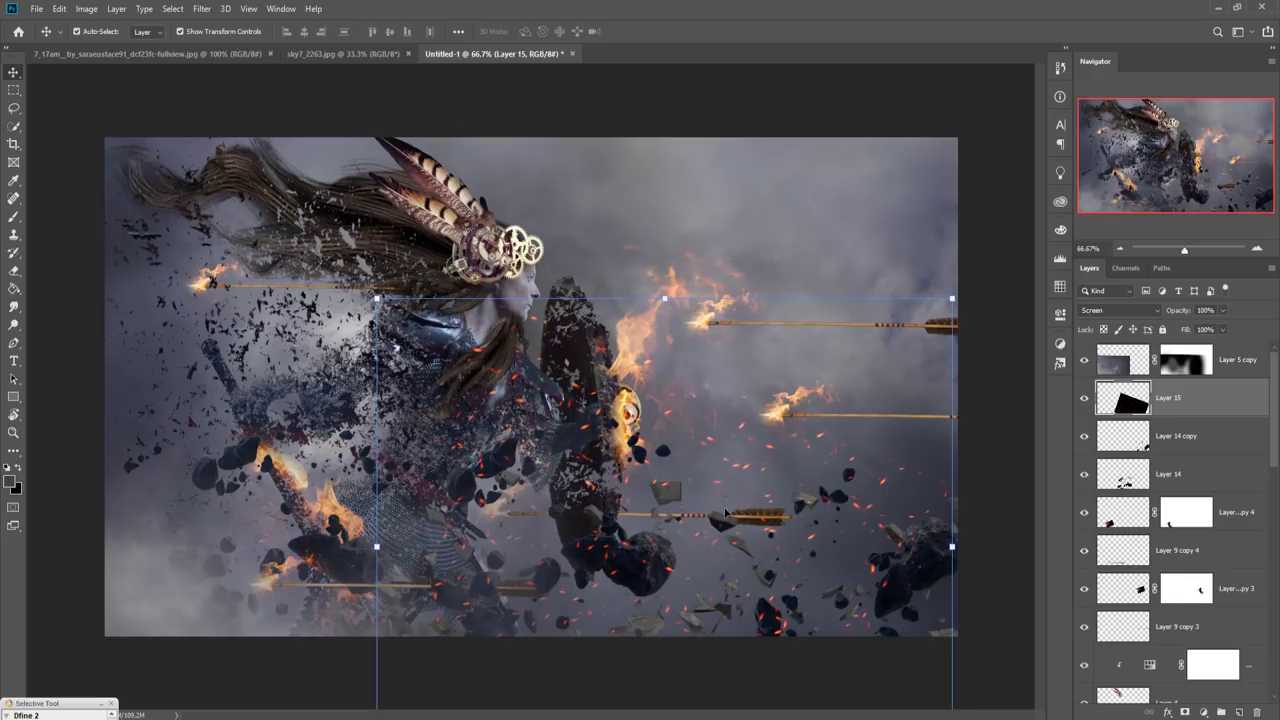
# Add a Color Balance adjustment above Layer 5 copy and shift the midtones slightly toward blue and cyan
pyautogui.click(1250, 362)
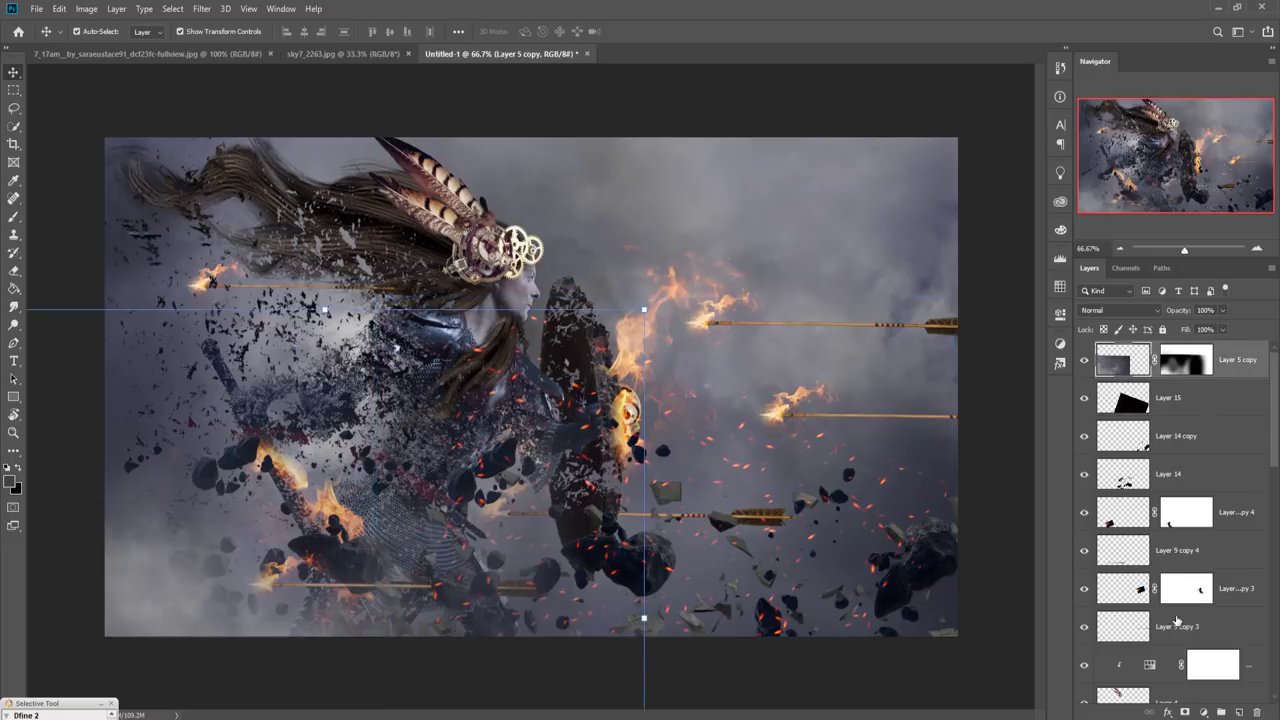
pyautogui.click(1204, 713)
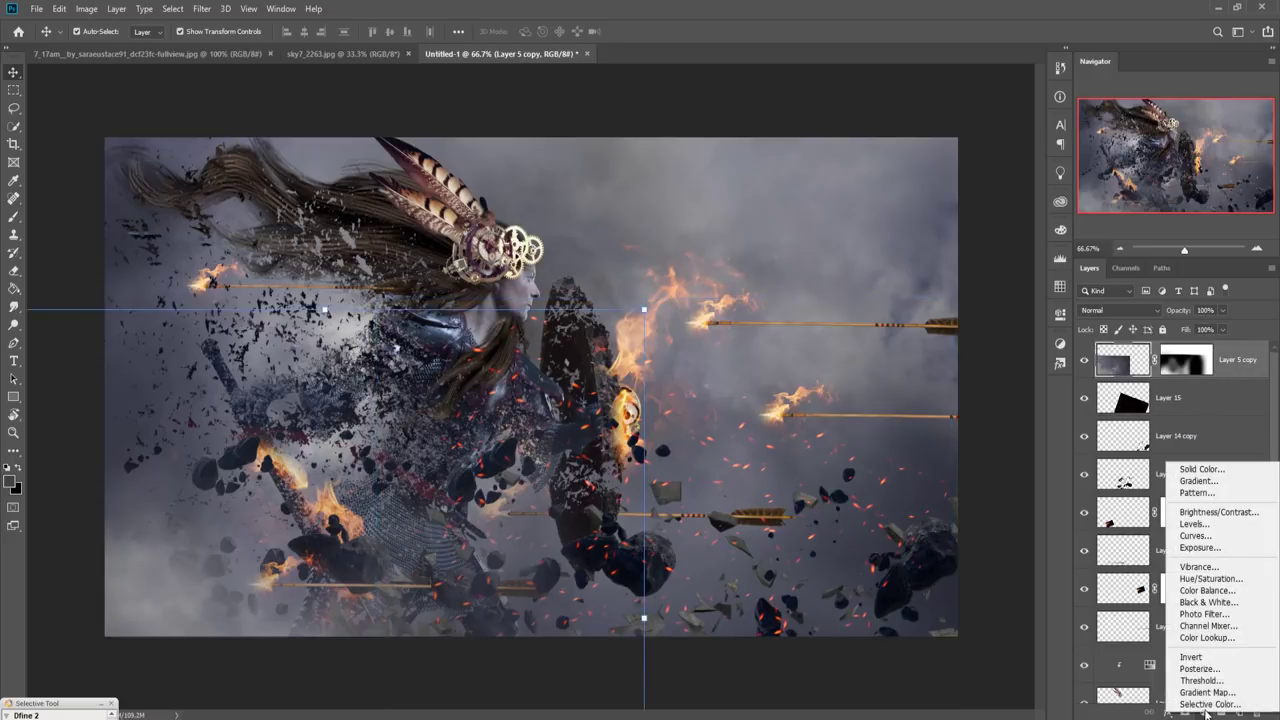
pyautogui.click(1205, 578)
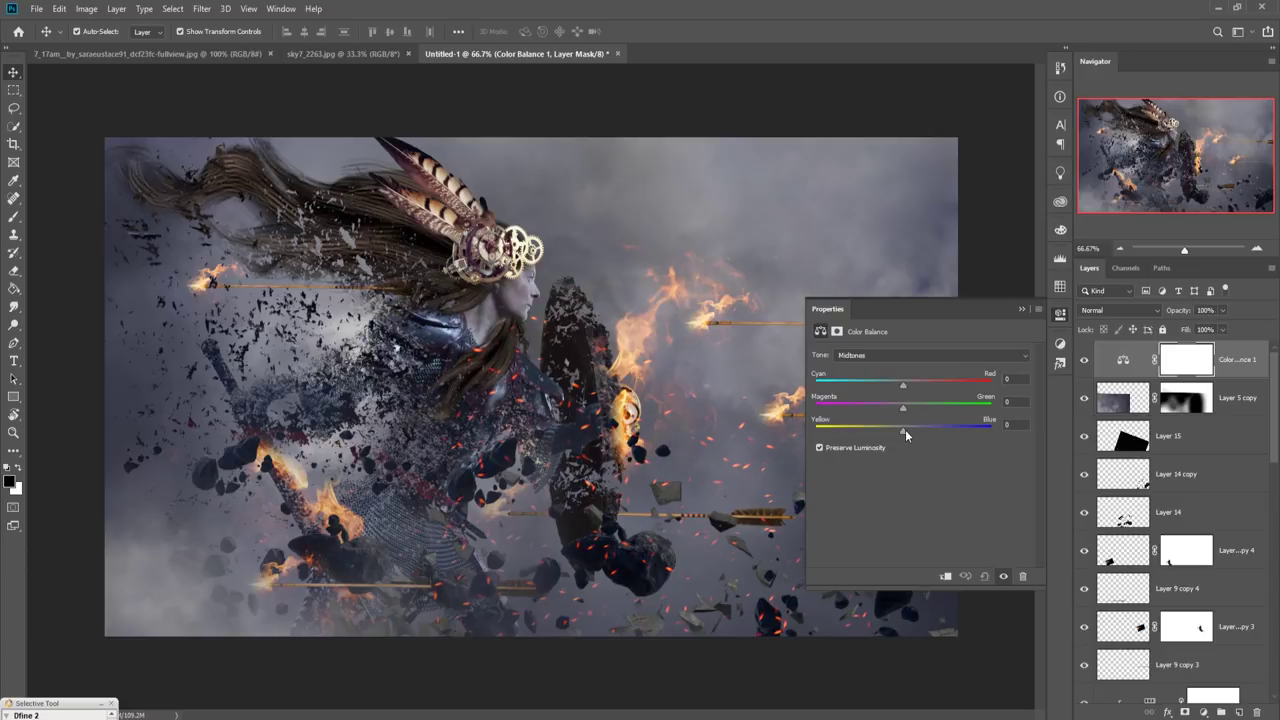
pyautogui.moveTo(904, 429); pyautogui.dragTo(904, 434)
pyautogui.moveTo(886, 429); pyautogui.dragTo(908, 432)
pyautogui.moveTo(907, 429)
pyautogui.mouseDown()
pyautogui.moveTo(889, 428)
pyautogui.moveTo(908, 428)
pyautogui.mouseUp()
pyautogui.moveTo(894, 385)
pyautogui.mouseDown()
pyautogui.moveTo(910, 380)
pyautogui.moveTo(899, 381)
pyautogui.mouseUp()
pyautogui.click(1020, 309)
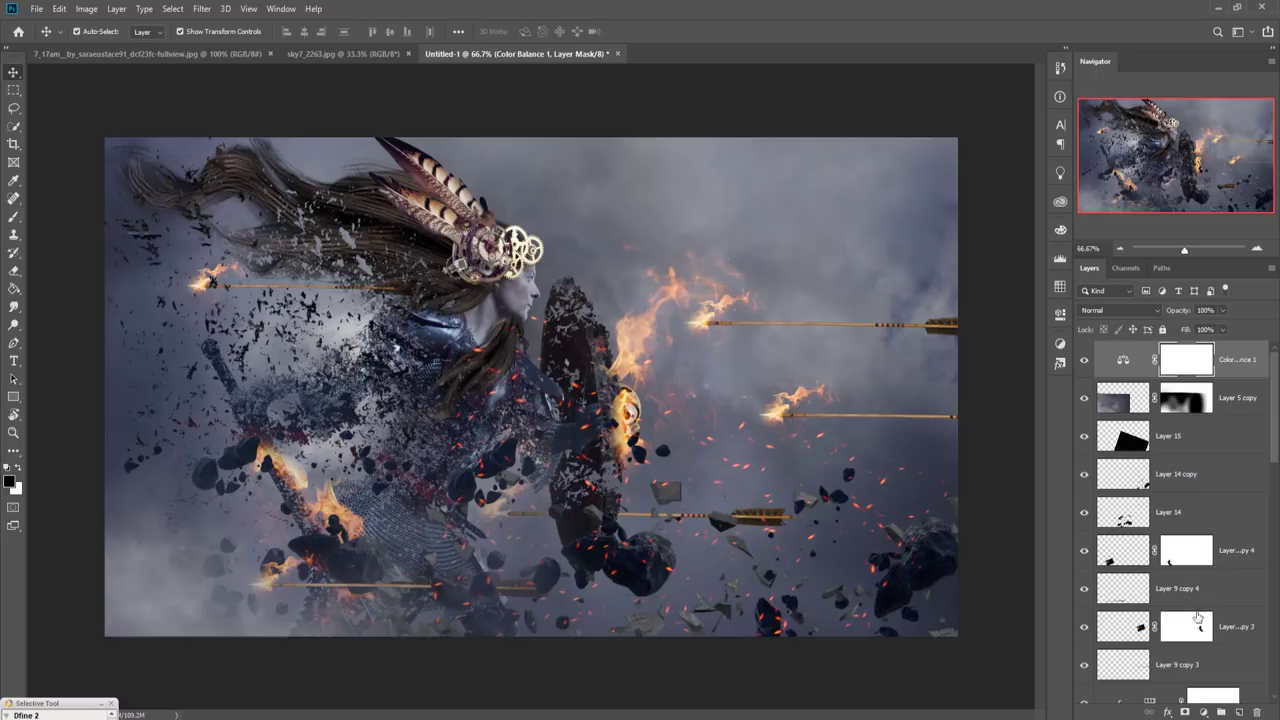
# Give the feathered headdress on Layer 4 a Drop Shadow with distance 7 px, spread 9%, size 4 px and reduced opacity
pyautogui.scroll(-2, 1234, 617)
pyautogui.click(1170, 627)
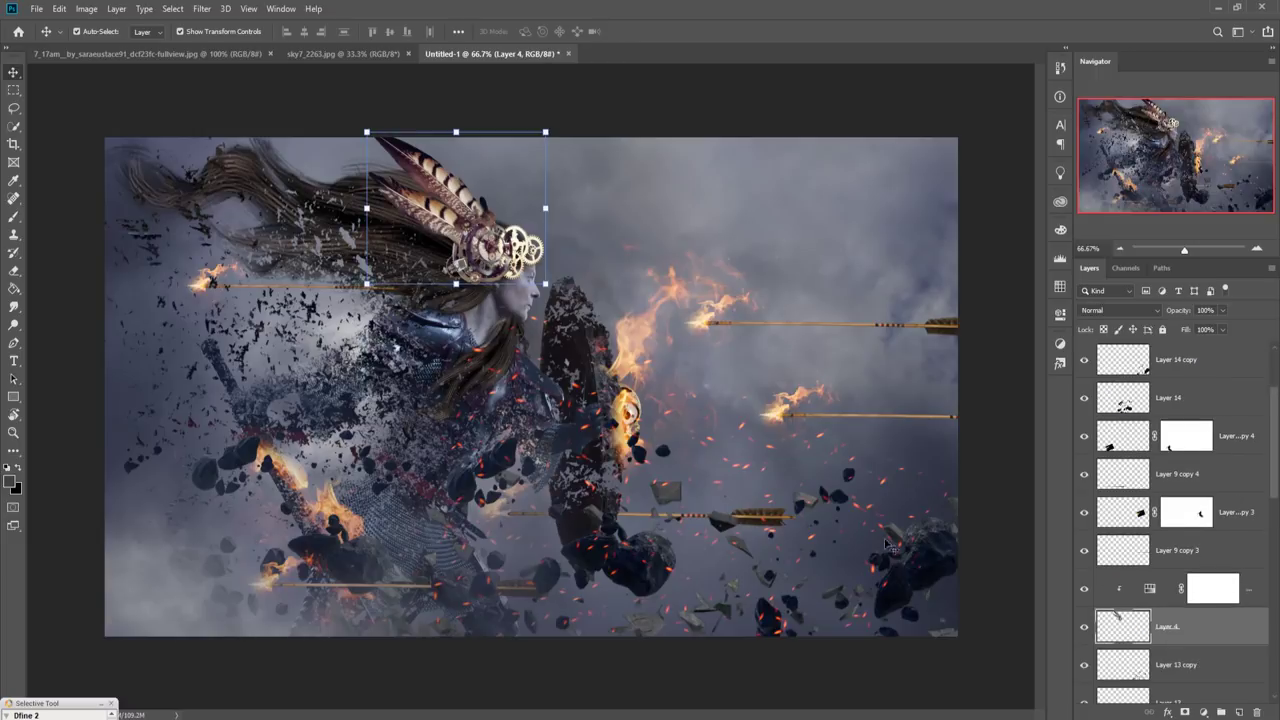
pyautogui.click(1167, 712)
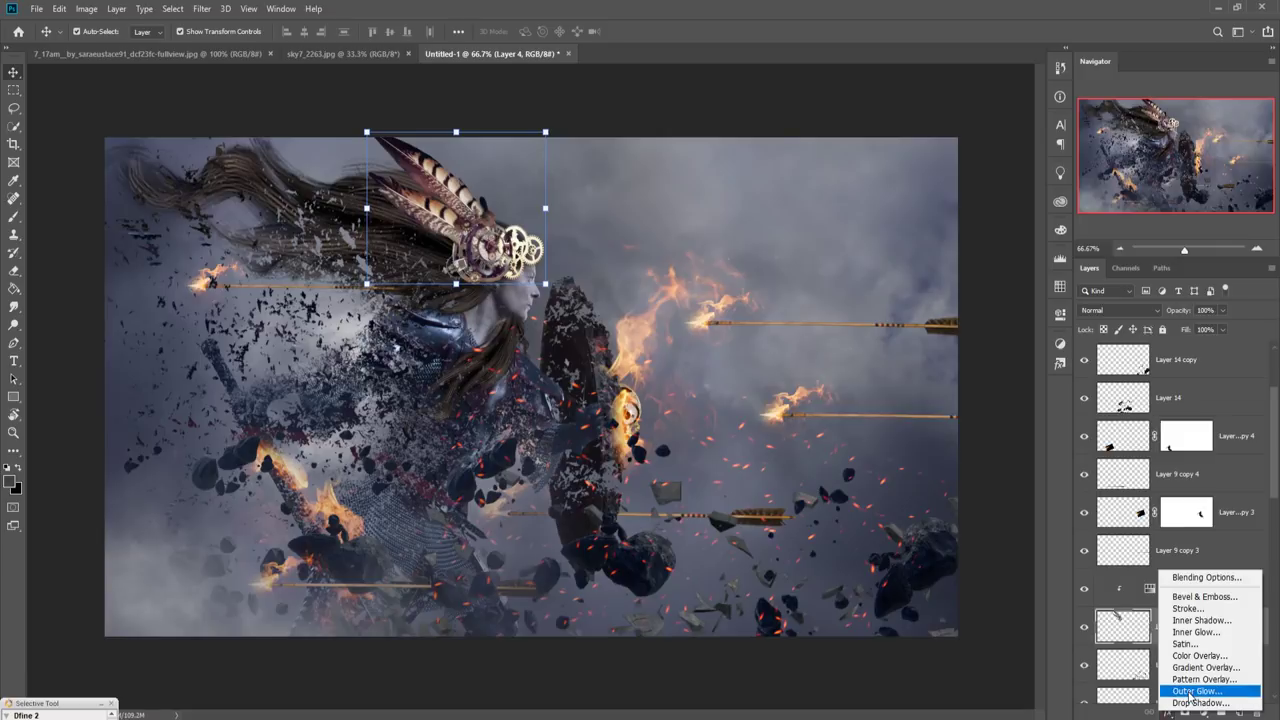
pyautogui.click(1198, 703)
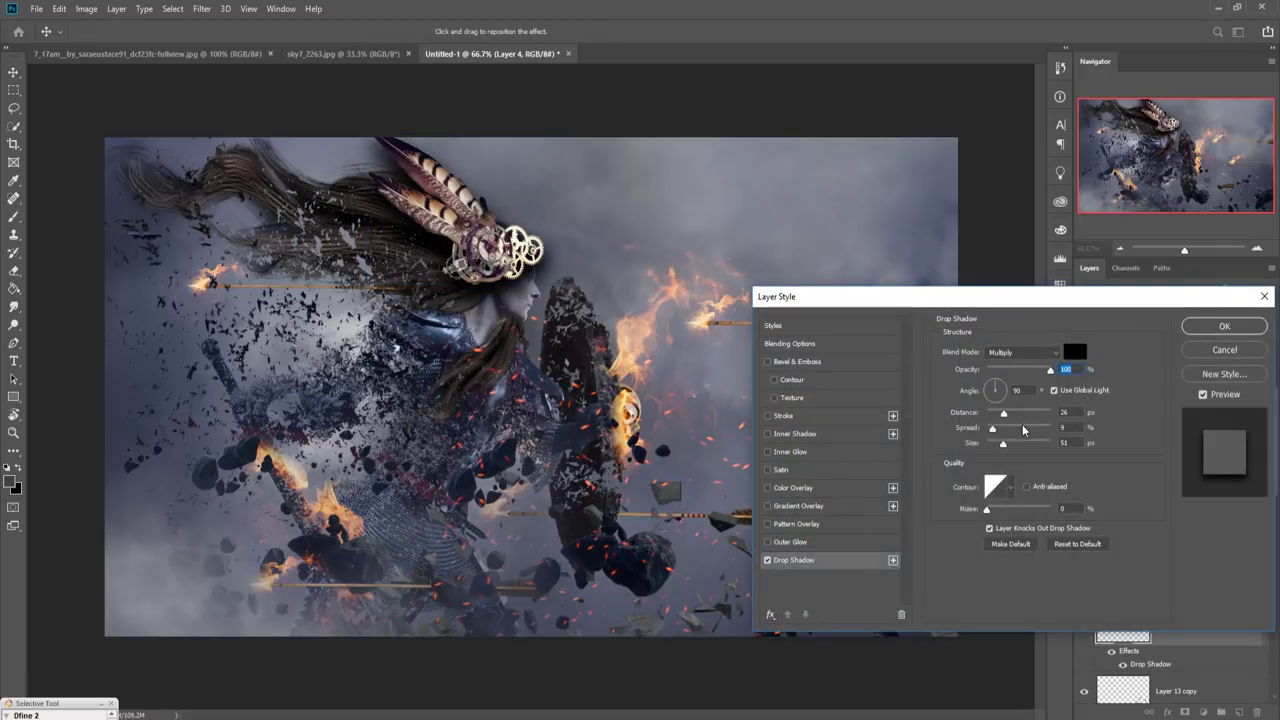
pyautogui.moveTo(1003, 443)
pyautogui.mouseDown()
pyautogui.moveTo(985, 446)
pyautogui.moveTo(1004, 416)
pyautogui.moveTo(991, 447)
pyautogui.mouseUp()
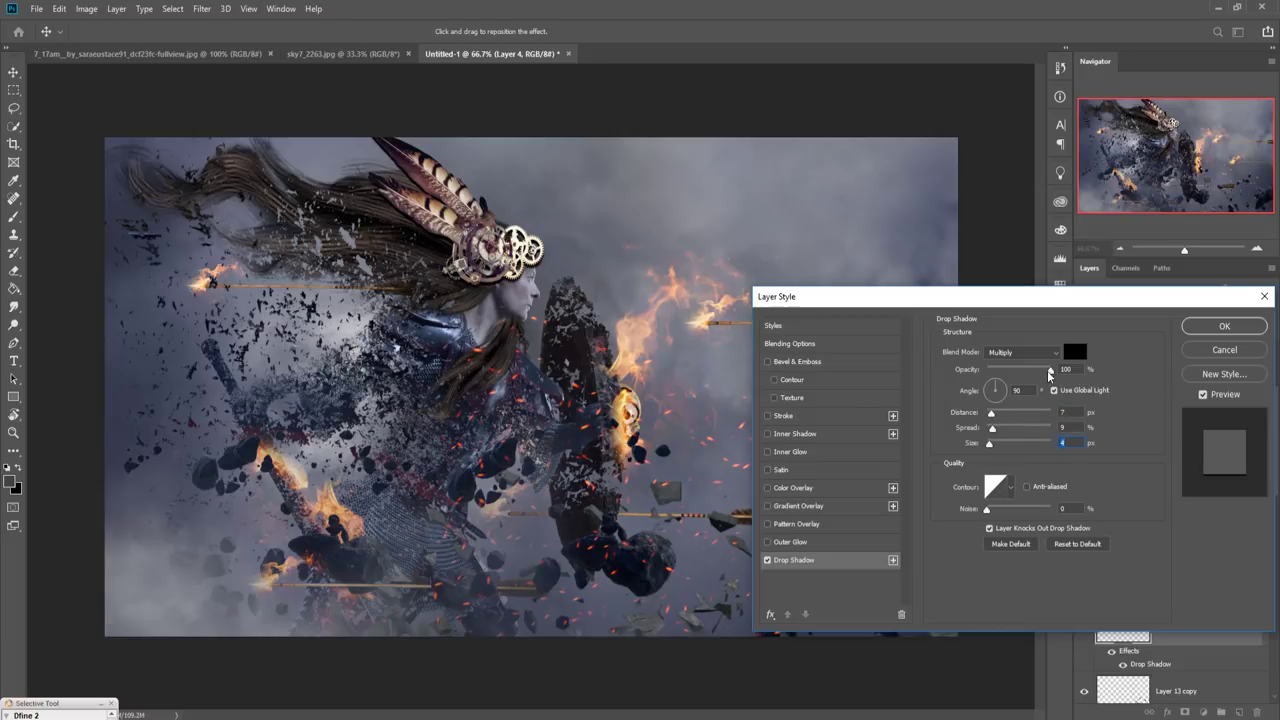
pyautogui.moveTo(1050, 376); pyautogui.dragTo(1033, 374)
pyautogui.click(1240, 327)
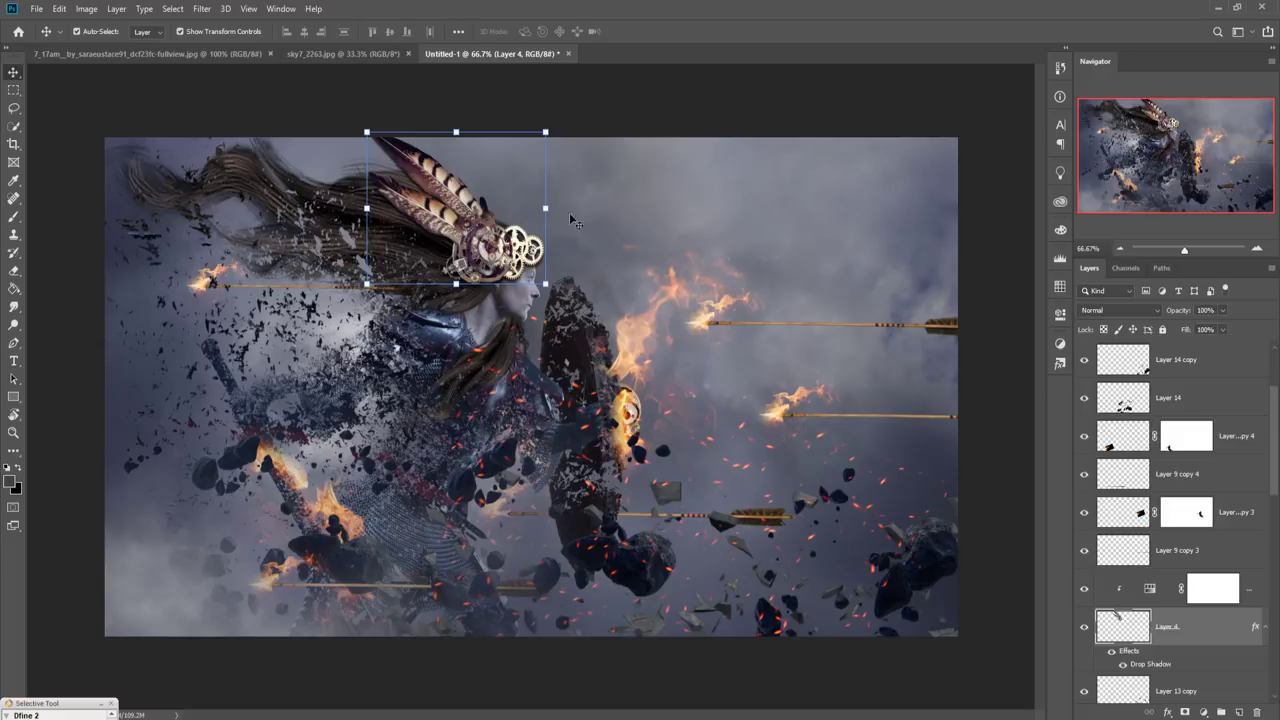
# Stamp all visible layers into a new layer above the Color Balance adjustment and duplicate that merged layer
pyautogui.scroll(3, 1269, 452)
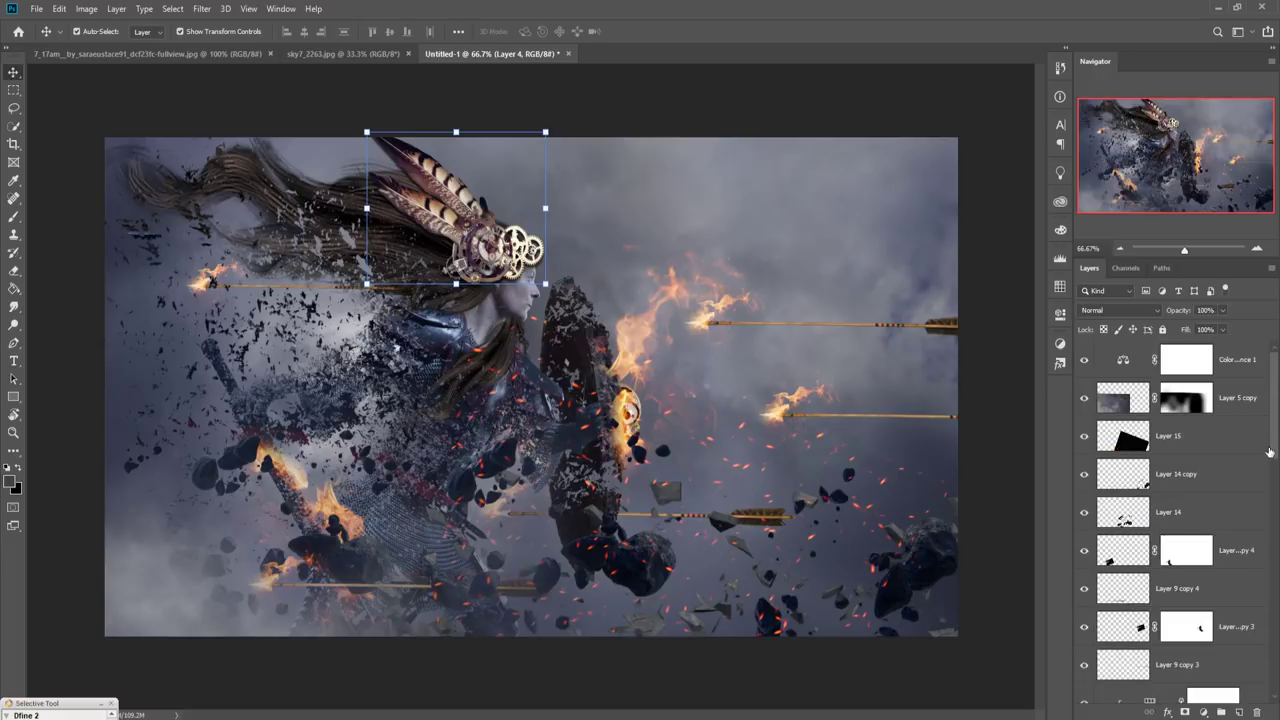
pyautogui.click(1262, 372)
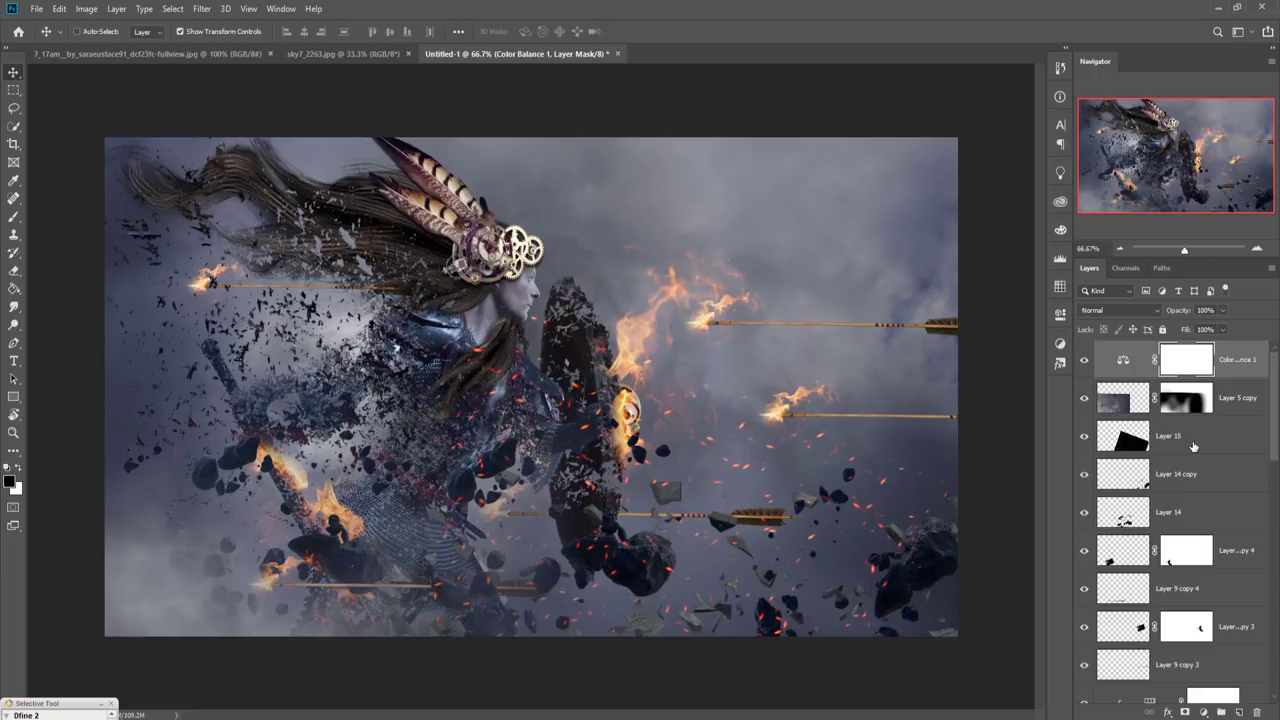
pyautogui.hotkey('ctrl', 'alt', 'shift', 'e')
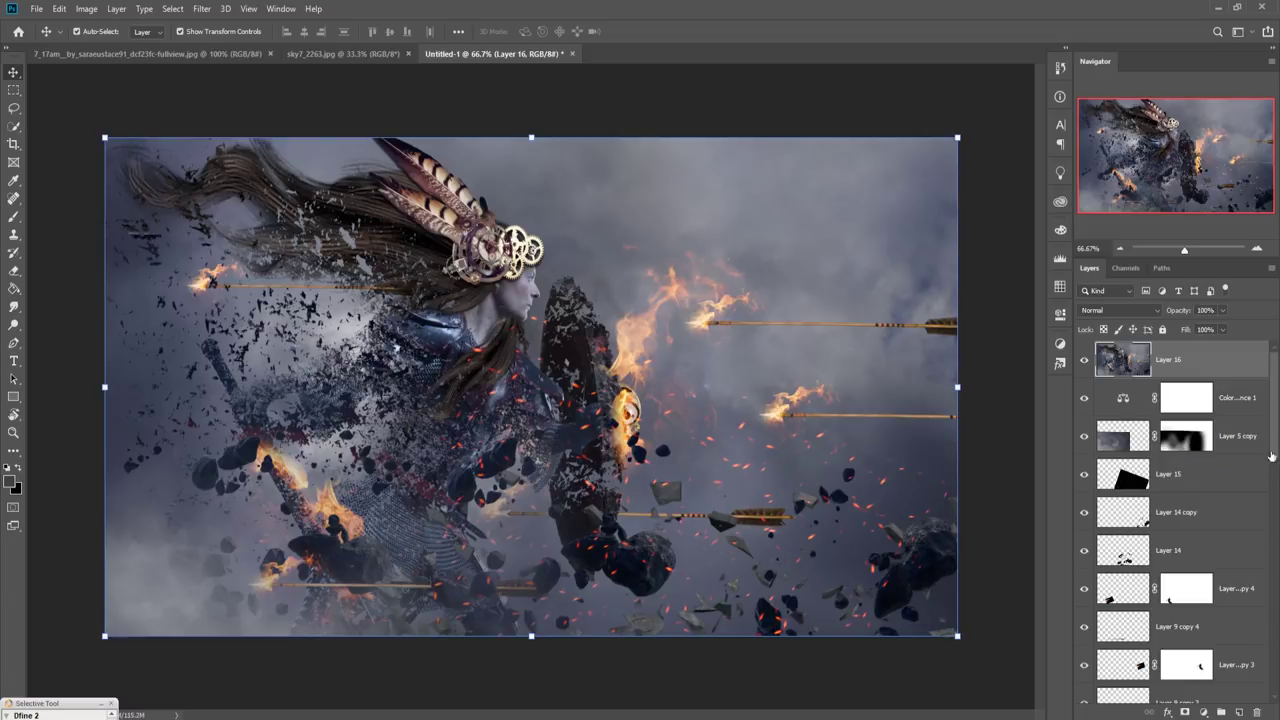
pyautogui.rightClick(1193, 369)
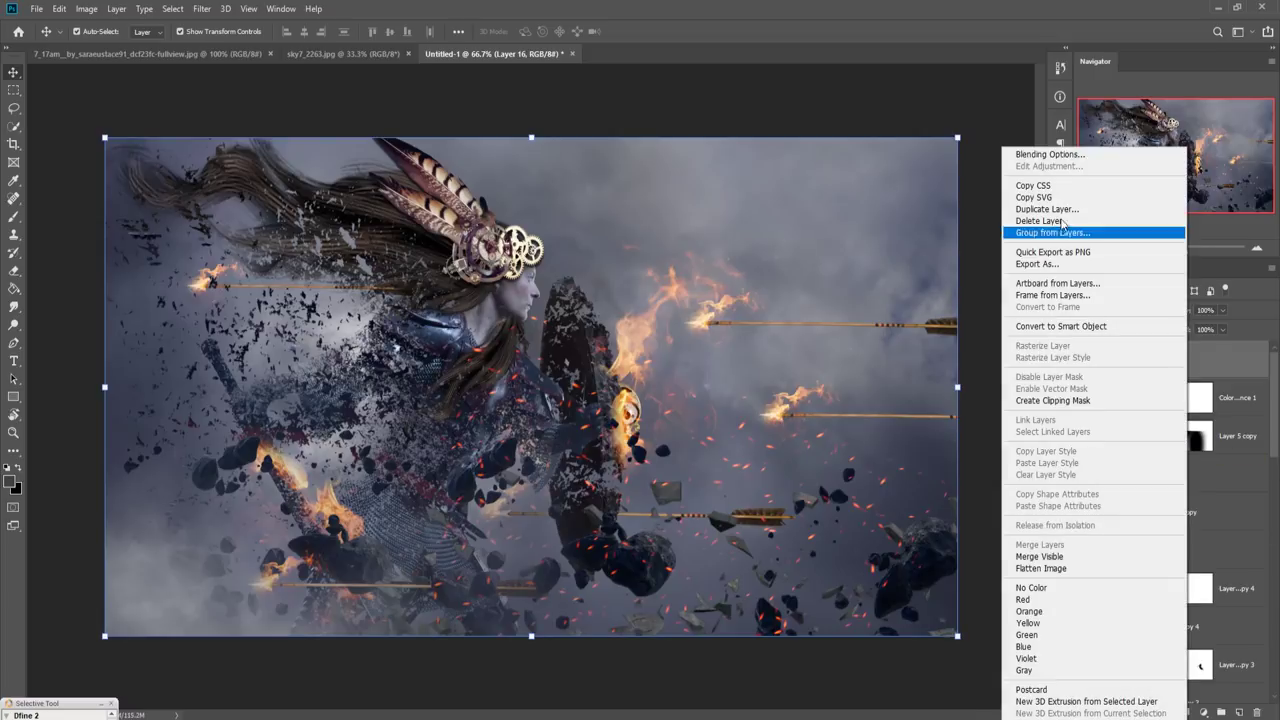
pyautogui.click(1100, 229)
pyautogui.click(762, 205)
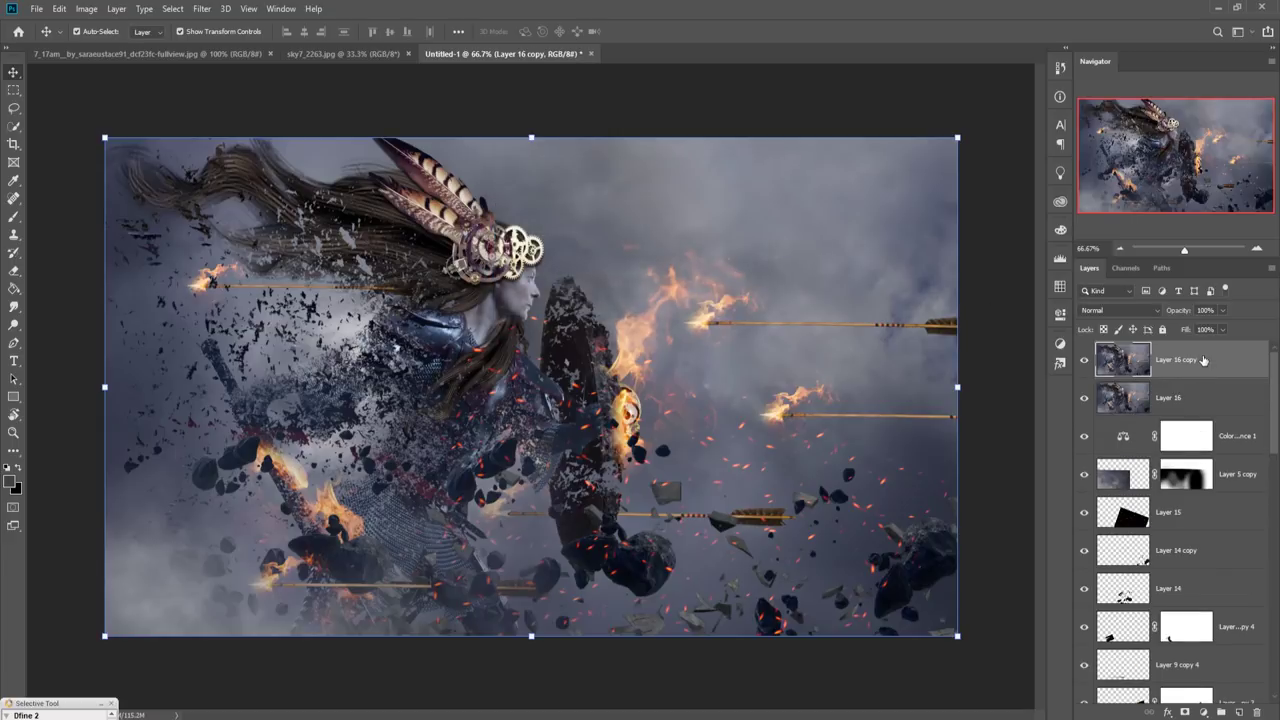
# Open the Camera Raw Filter on the merged copy and apply saturation +18, slight sharpening and post-crop vignetting of -18
pyautogui.click(202, 8)
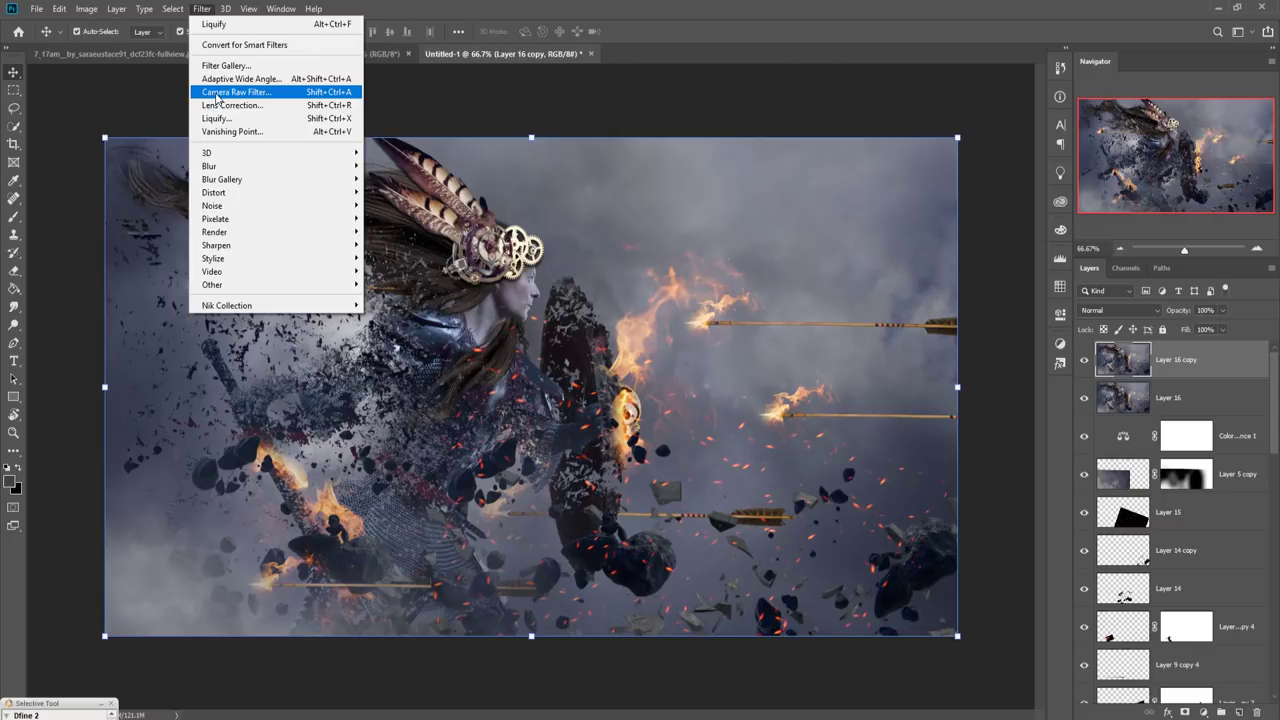
pyautogui.click(216, 92)
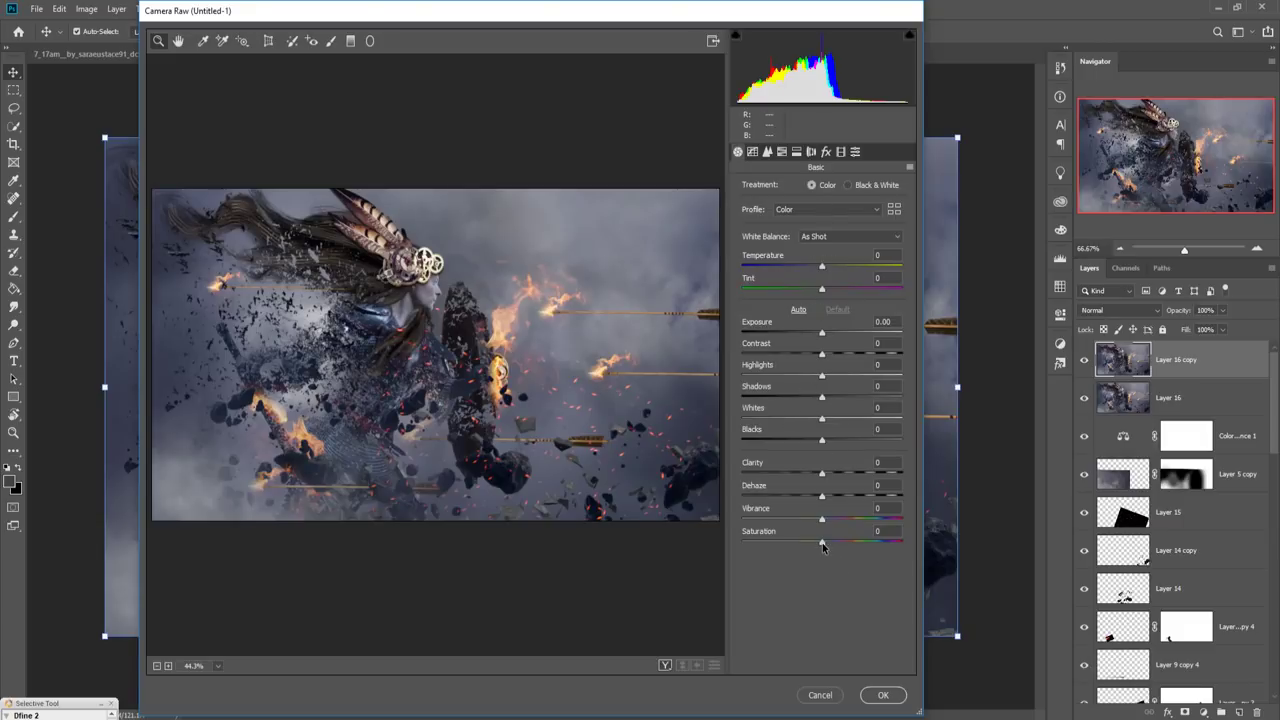
pyautogui.moveTo(822, 545); pyautogui.dragTo(837, 545)
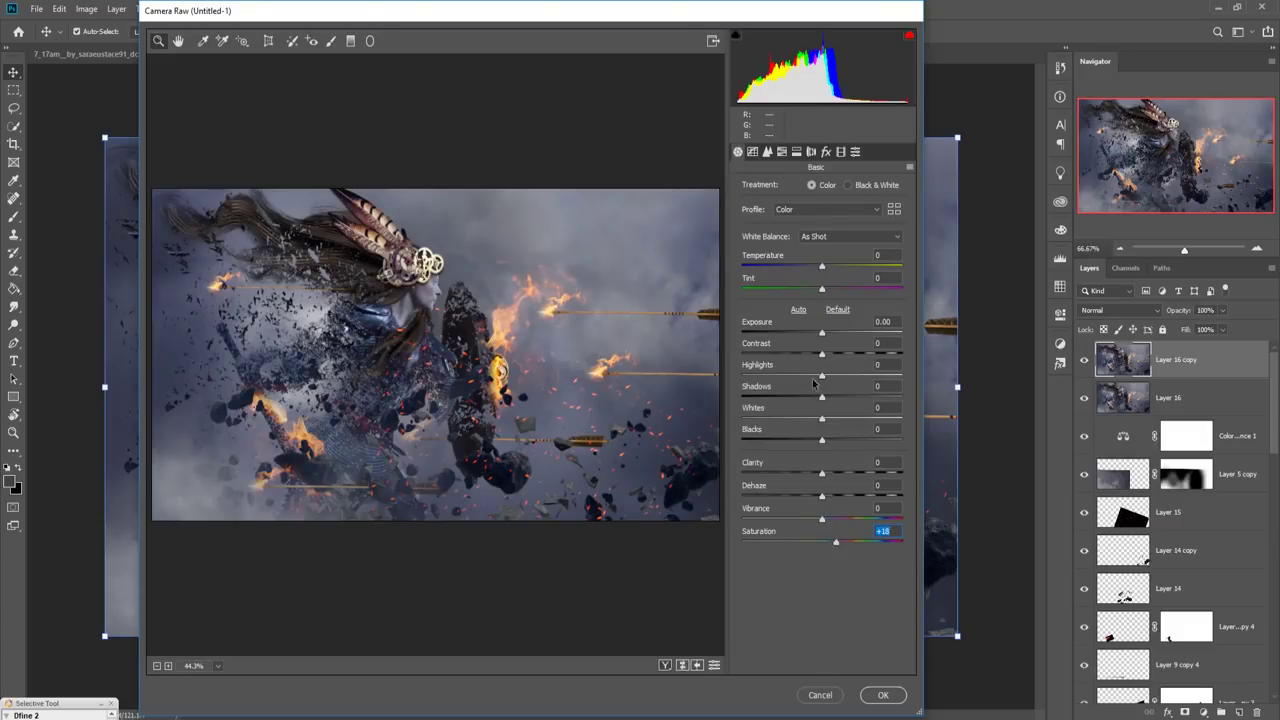
pyautogui.click(768, 152)
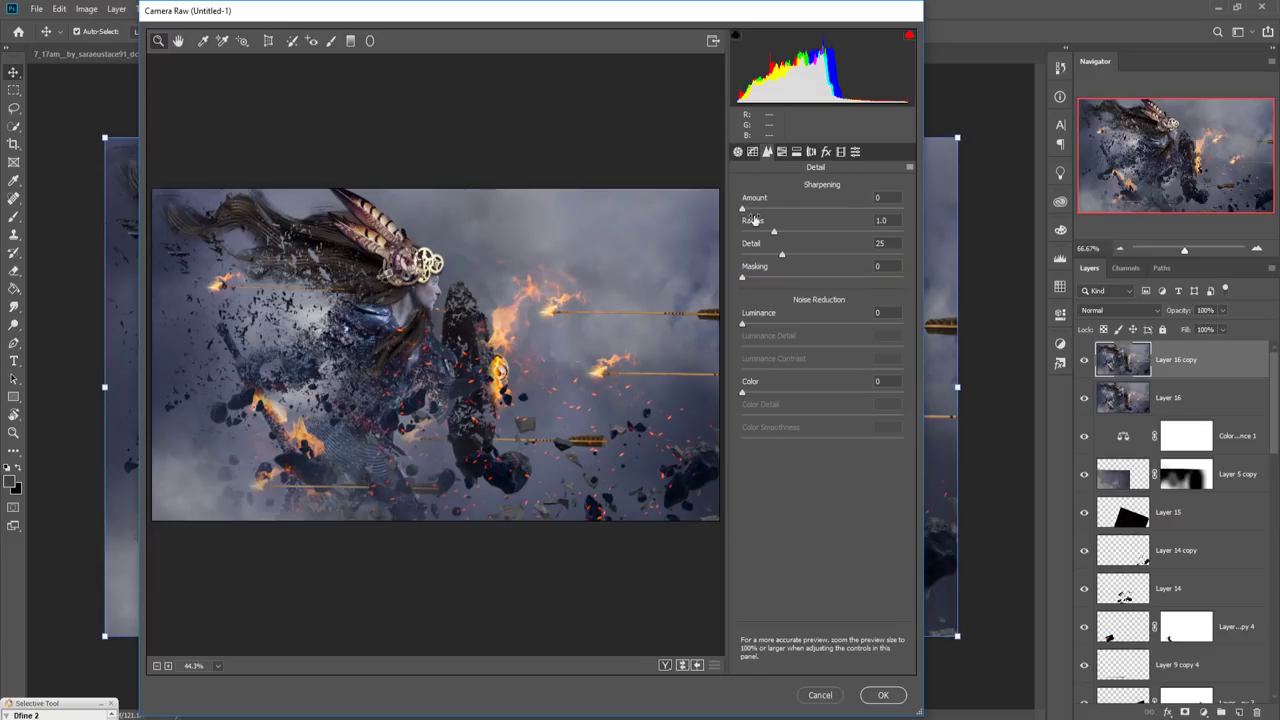
pyautogui.moveTo(744, 209); pyautogui.dragTo(758, 212)
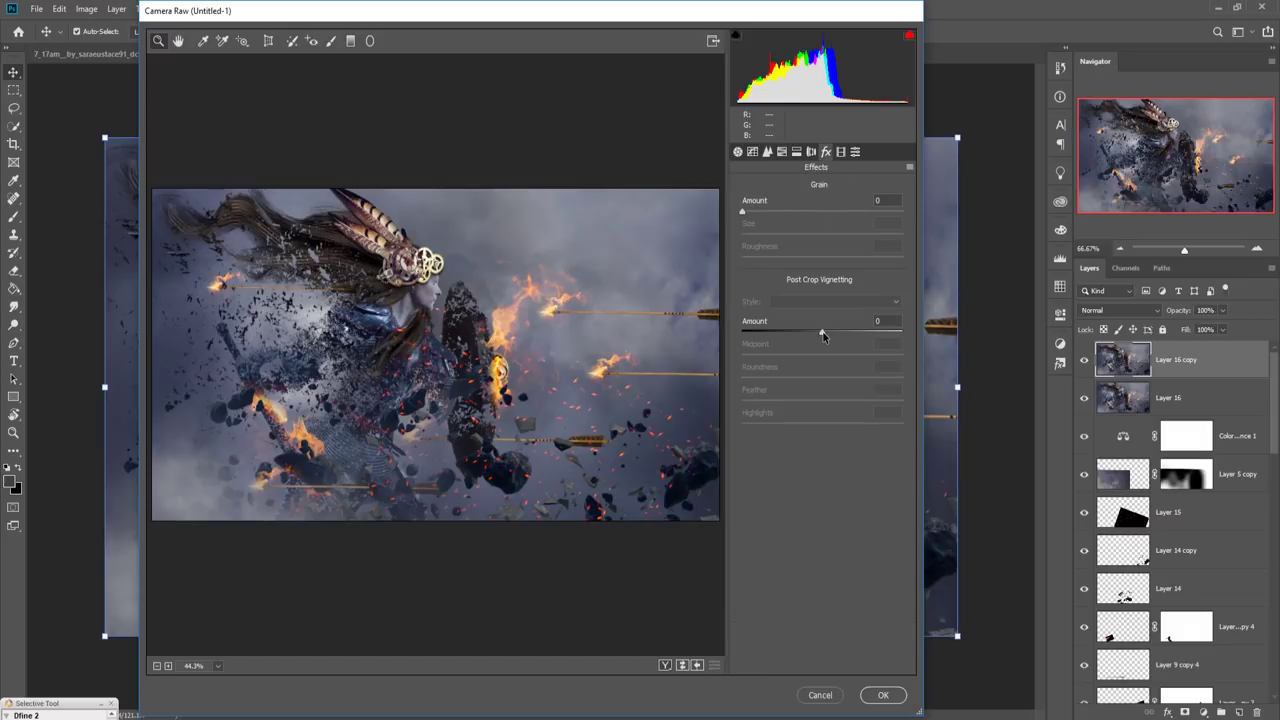
pyautogui.moveTo(823, 332); pyautogui.dragTo(810, 337)
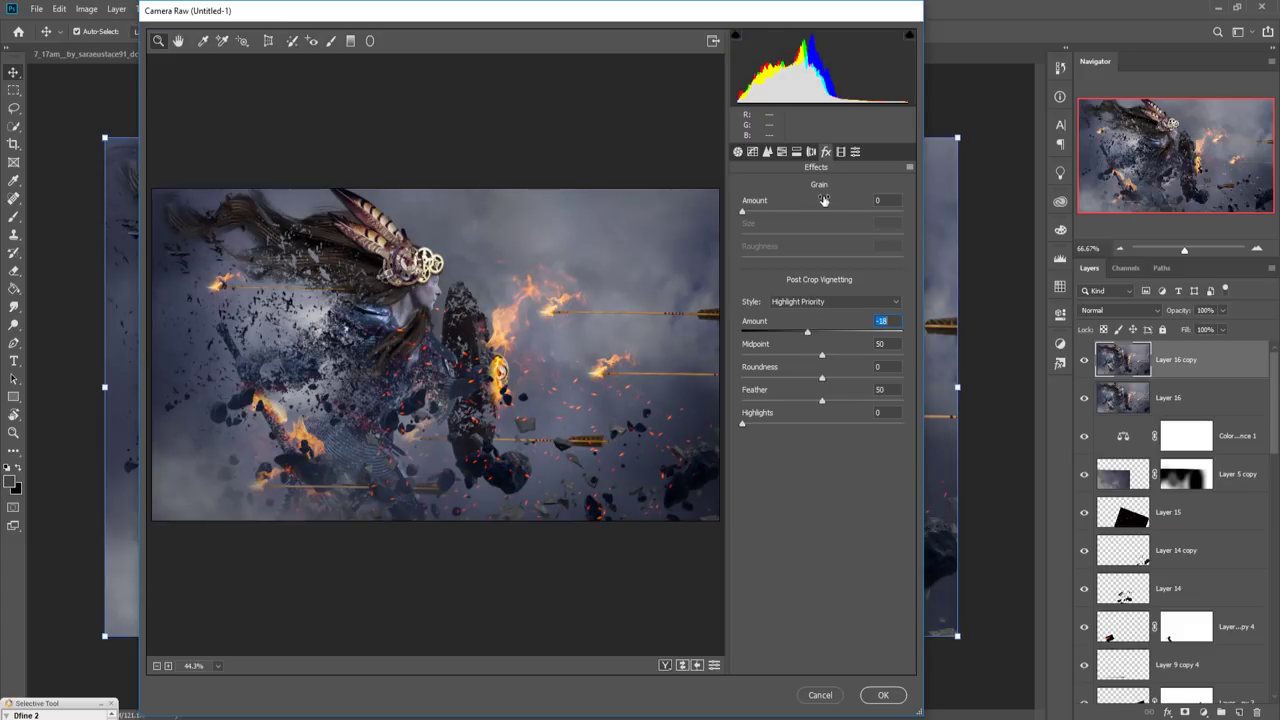
# Split-tone the image with highlights at hue 39, saturation 18 and shadows at about hue 204, saturation 8, and apply the filter
pyautogui.click(796, 154)
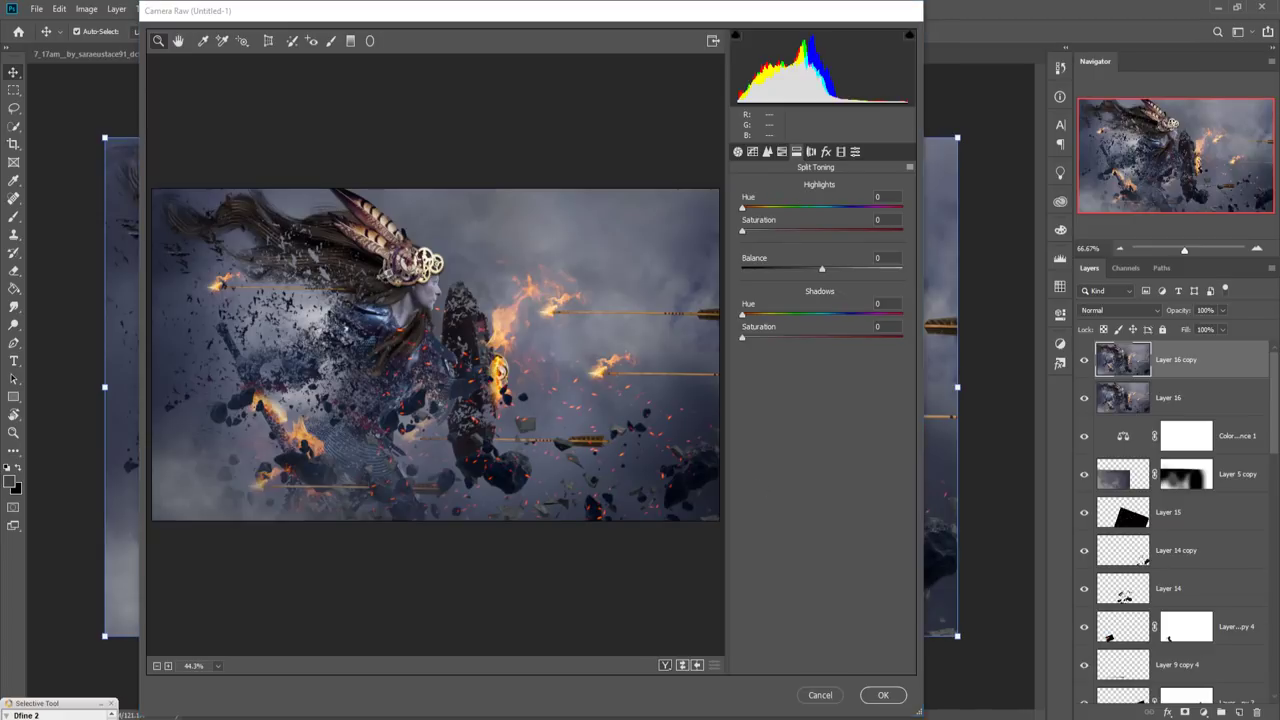
pyautogui.click(1216, 676)
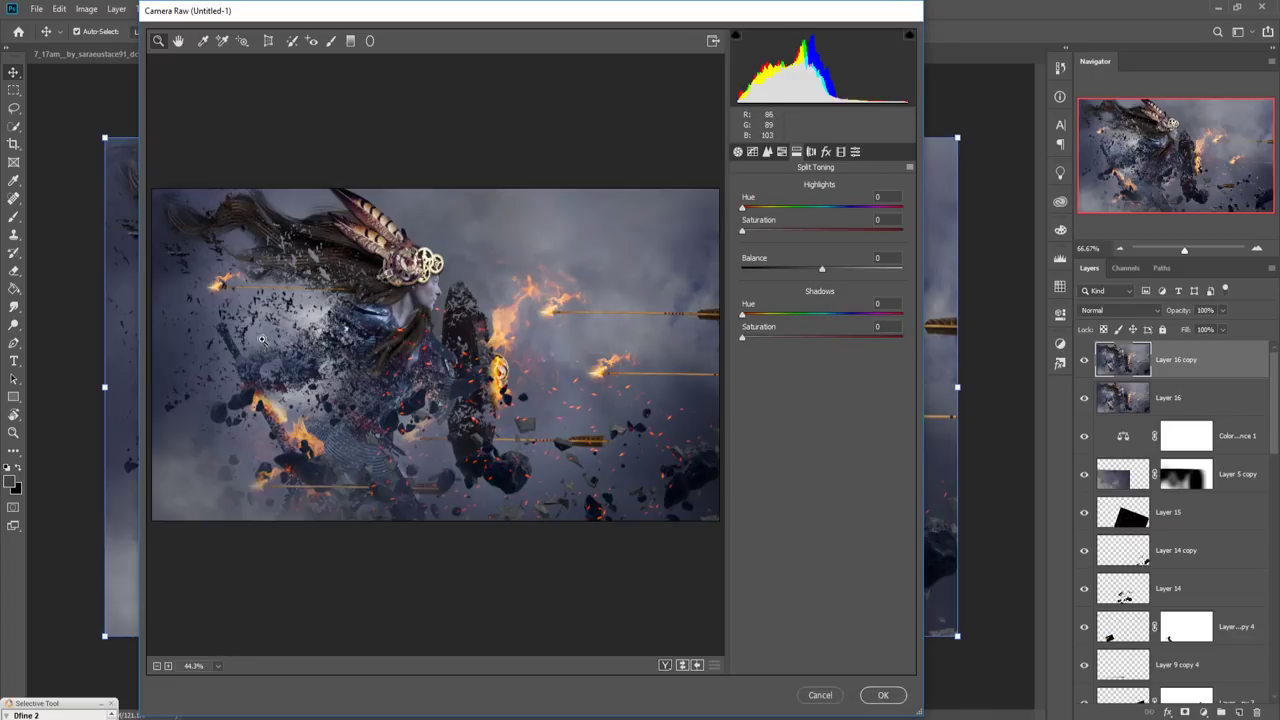
pyautogui.moveTo(744, 213); pyautogui.dragTo(763, 215)
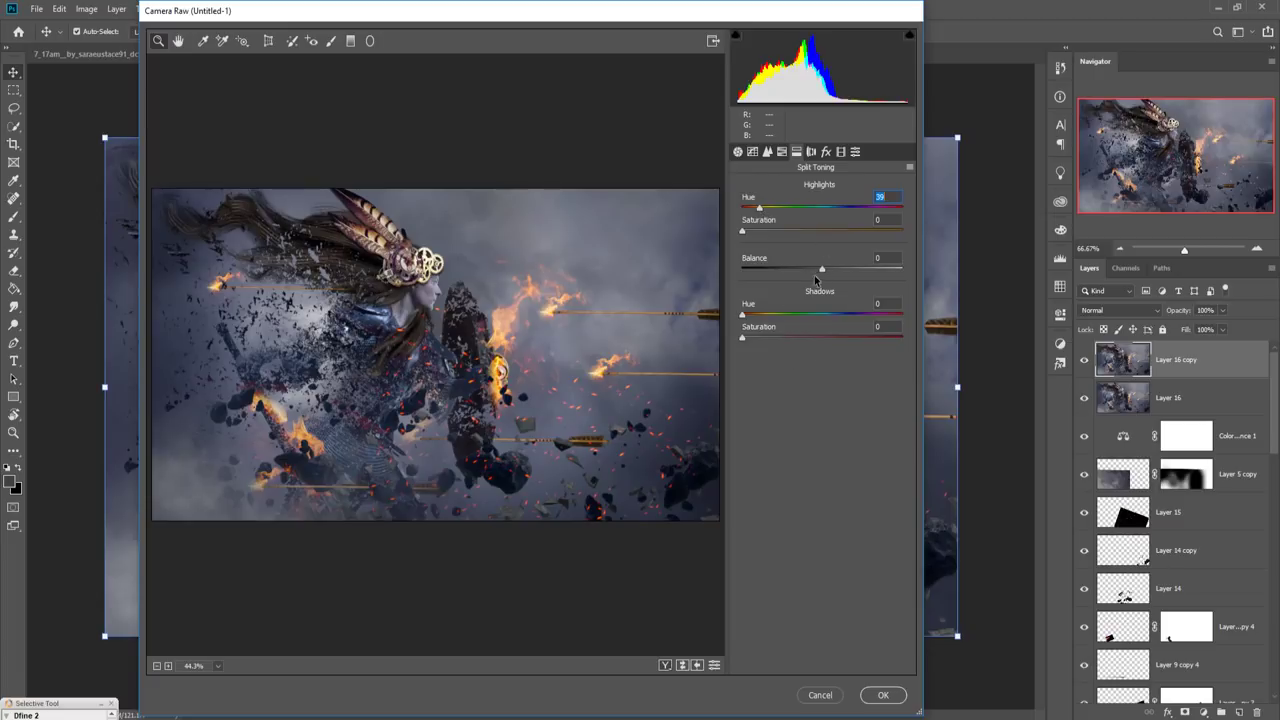
pyautogui.moveTo(743, 232); pyautogui.dragTo(773, 231)
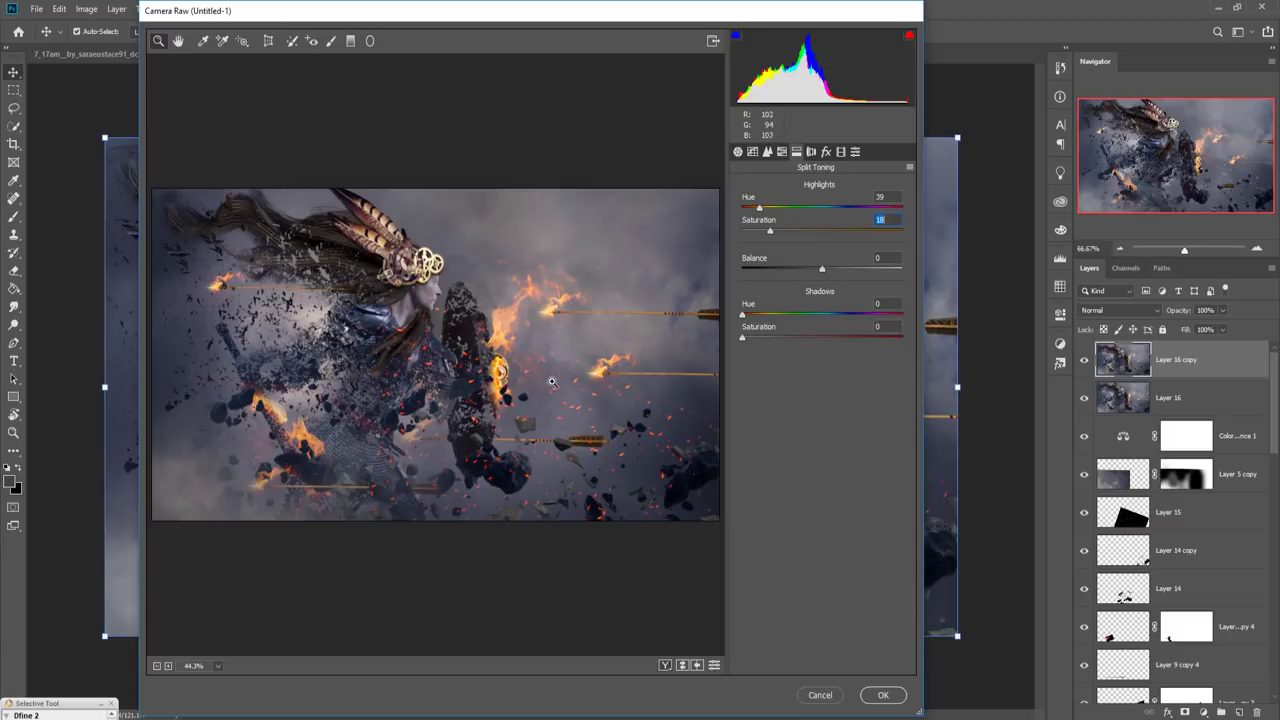
pyautogui.moveTo(748, 318); pyautogui.dragTo(835, 316)
pyautogui.moveTo(742, 338); pyautogui.dragTo(754, 338)
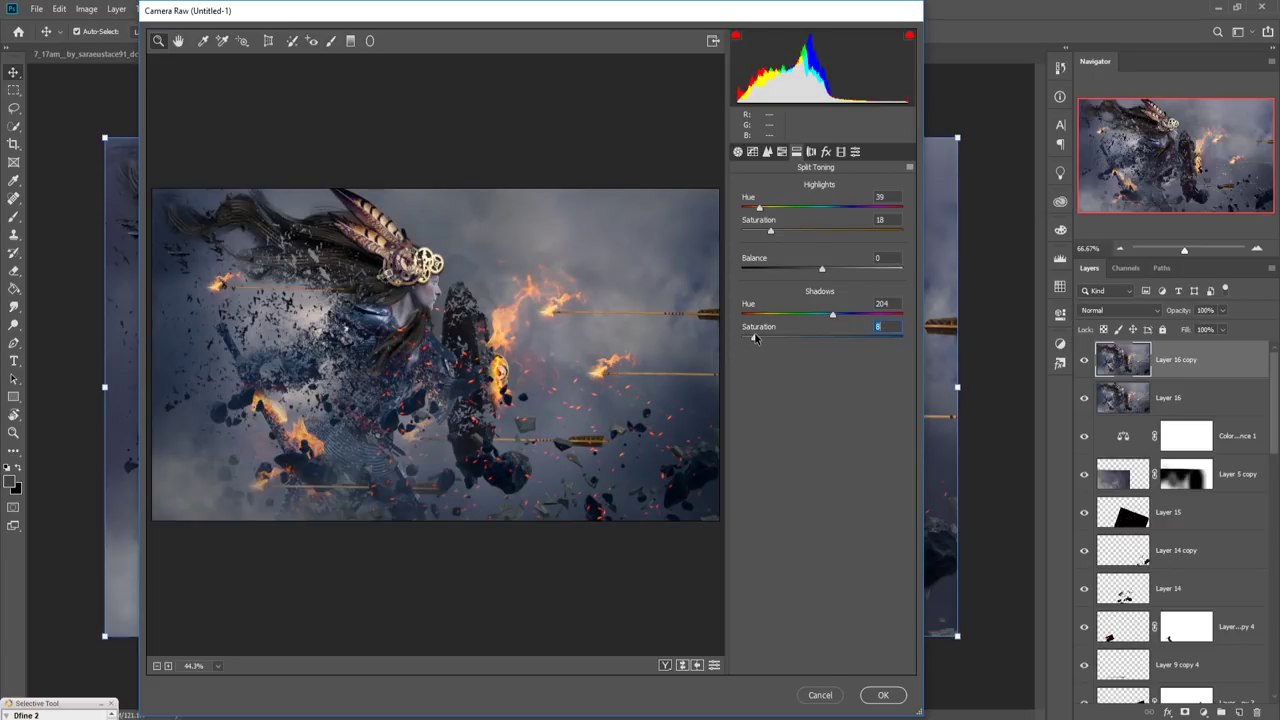
pyautogui.moveTo(838, 318)
pyautogui.mouseDown()
pyautogui.moveTo(791, 318)
pyautogui.moveTo(849, 313)
pyautogui.moveTo(758, 338)
pyautogui.moveTo(752, 316)
pyautogui.moveTo(833, 316)
pyautogui.mouseUp()
pyautogui.click(757, 341)
pyautogui.click(883, 695)
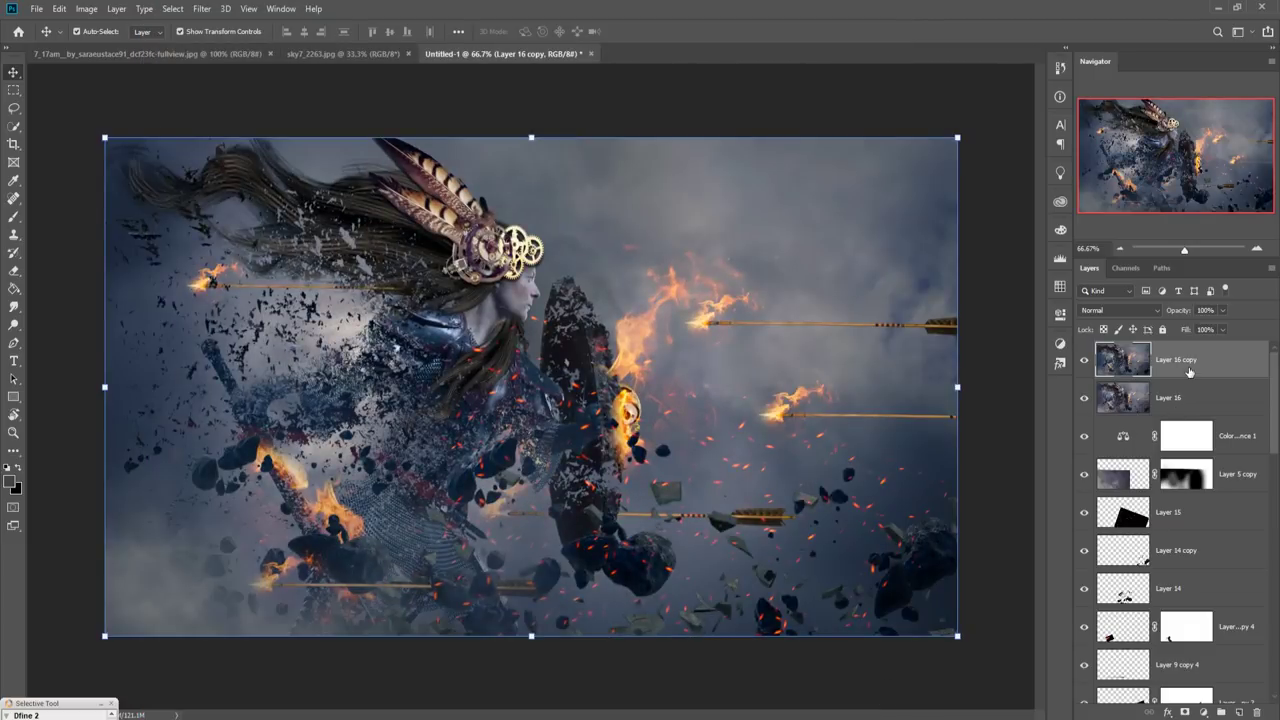
# Duplicate Layer 16 copy and open the duplicate in the Nik Collection's Color Efex Pro 4 filter
pyautogui.rightClick(1204, 363)
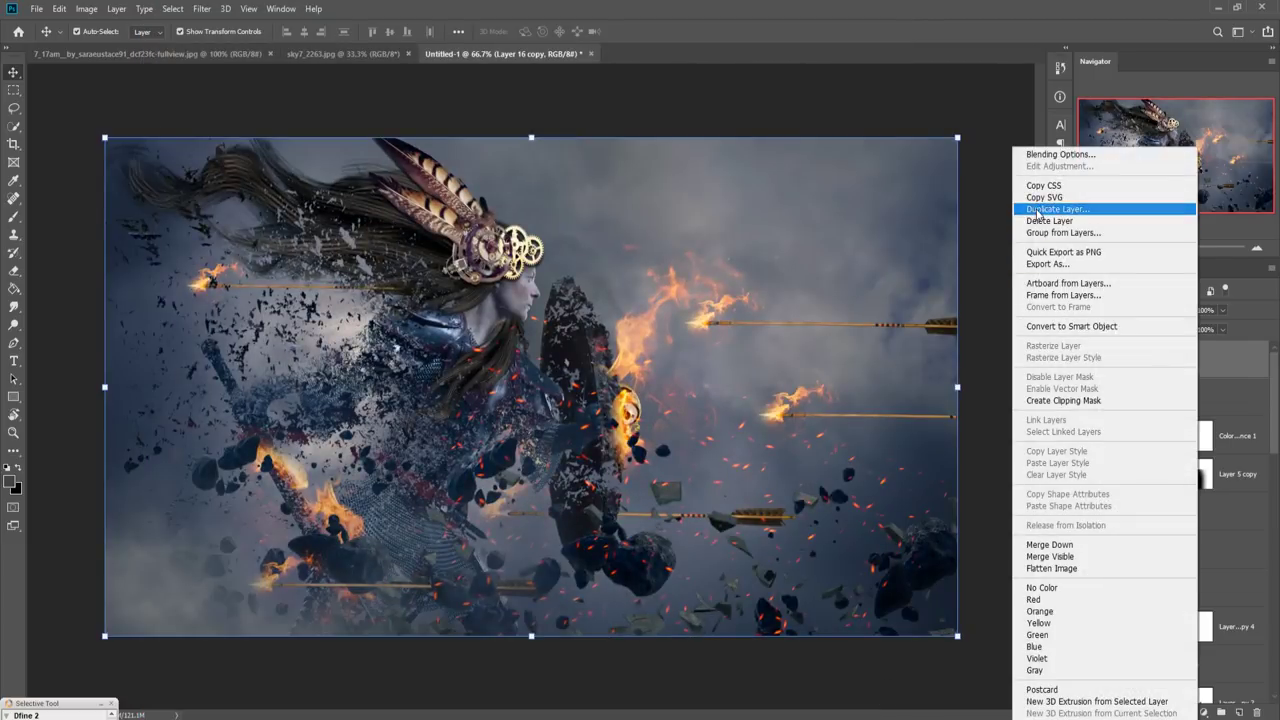
pyautogui.click(1100, 206)
pyautogui.click(749, 204)
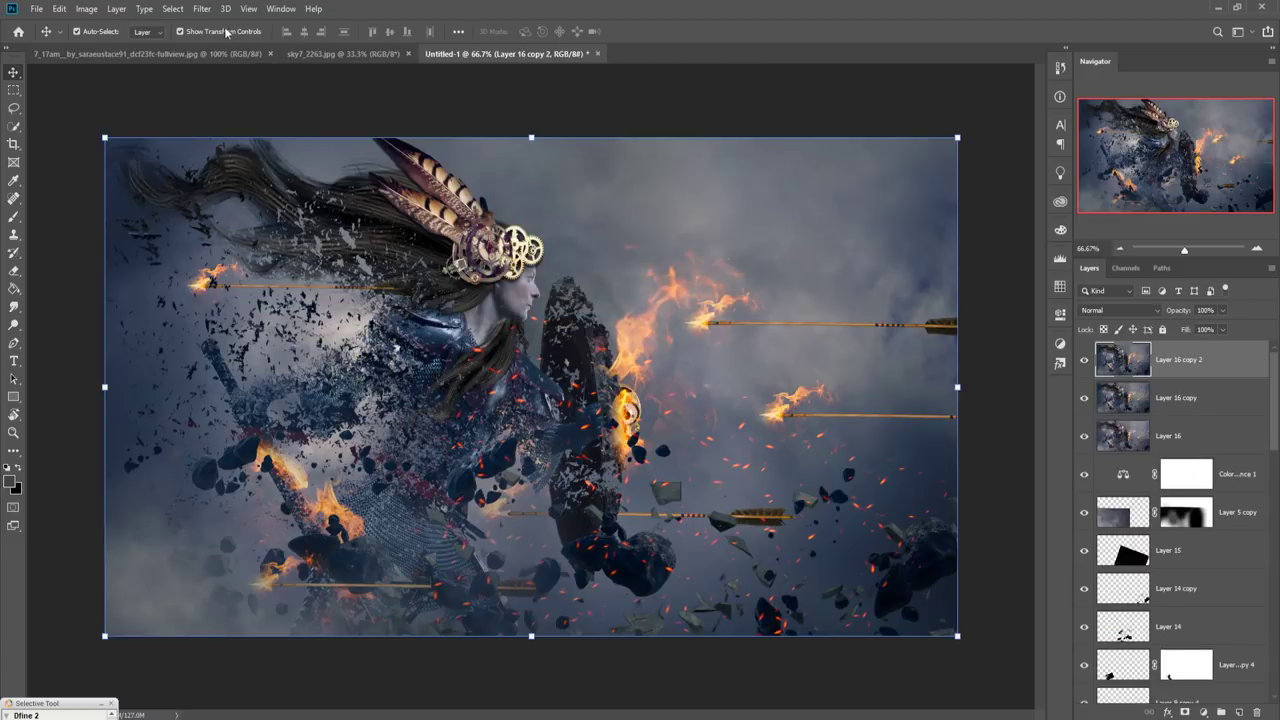
pyautogui.click(201, 8)
pyautogui.moveTo(231, 308)
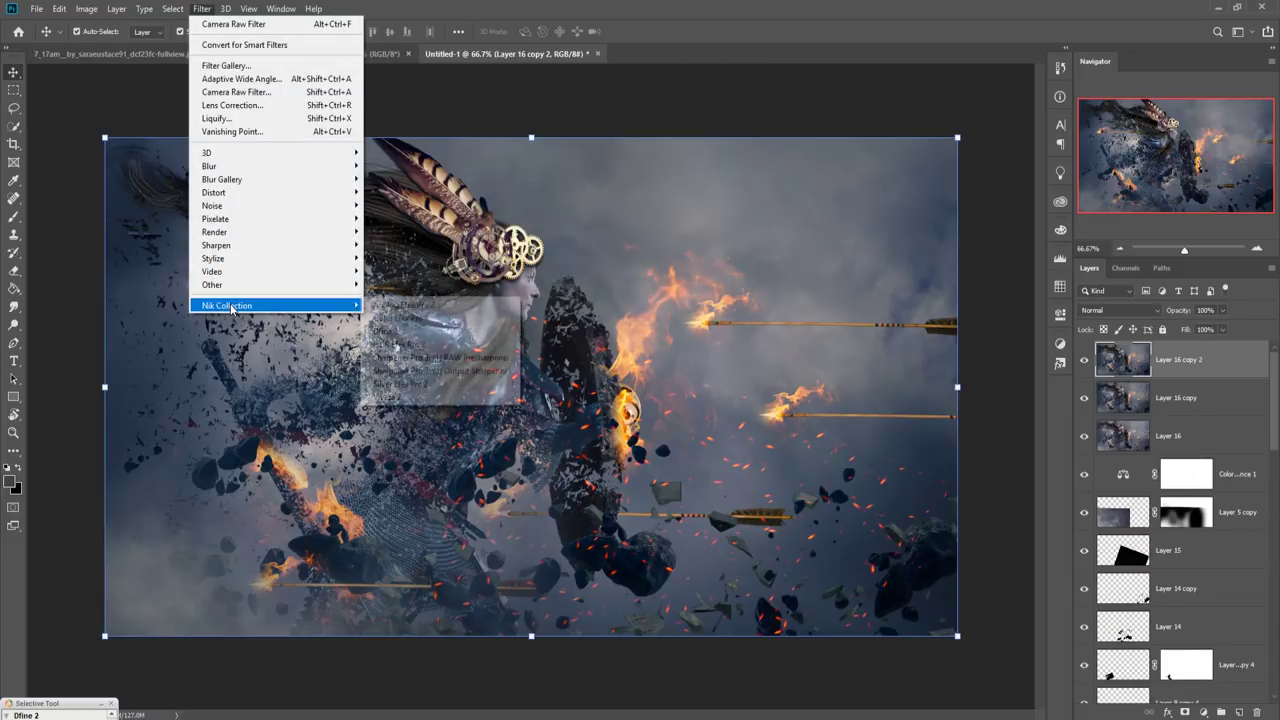
pyautogui.click(430, 318)
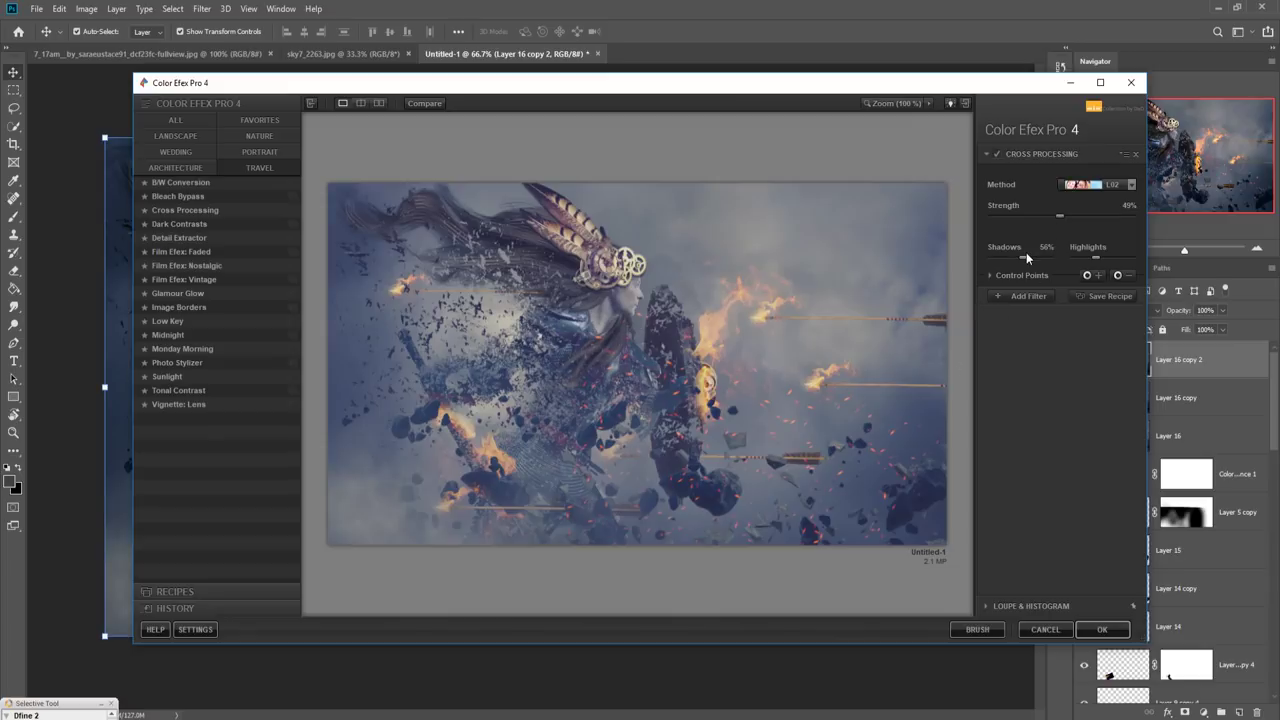
# Apply Cross Processing with method L02 and shadows lowered to about 40%, comparing L03 before settling
pyautogui.moveTo(1023, 257); pyautogui.dragTo(1015, 259)
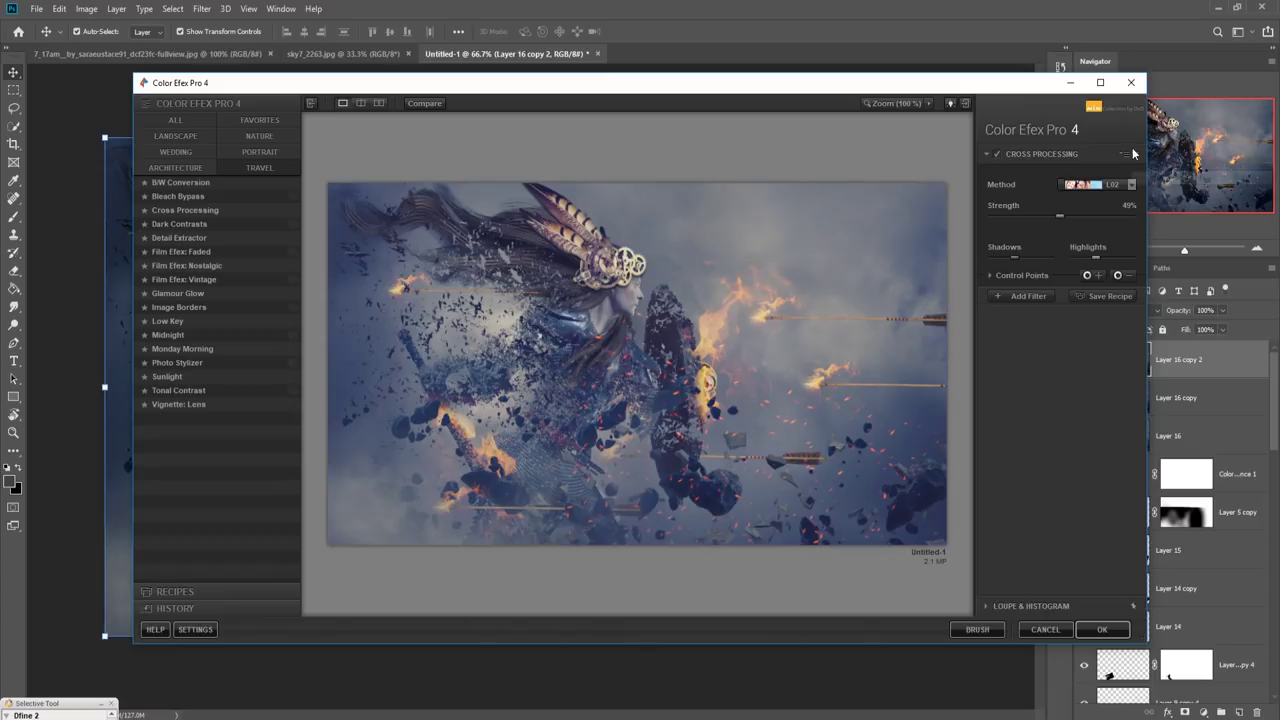
pyautogui.click(1131, 185)
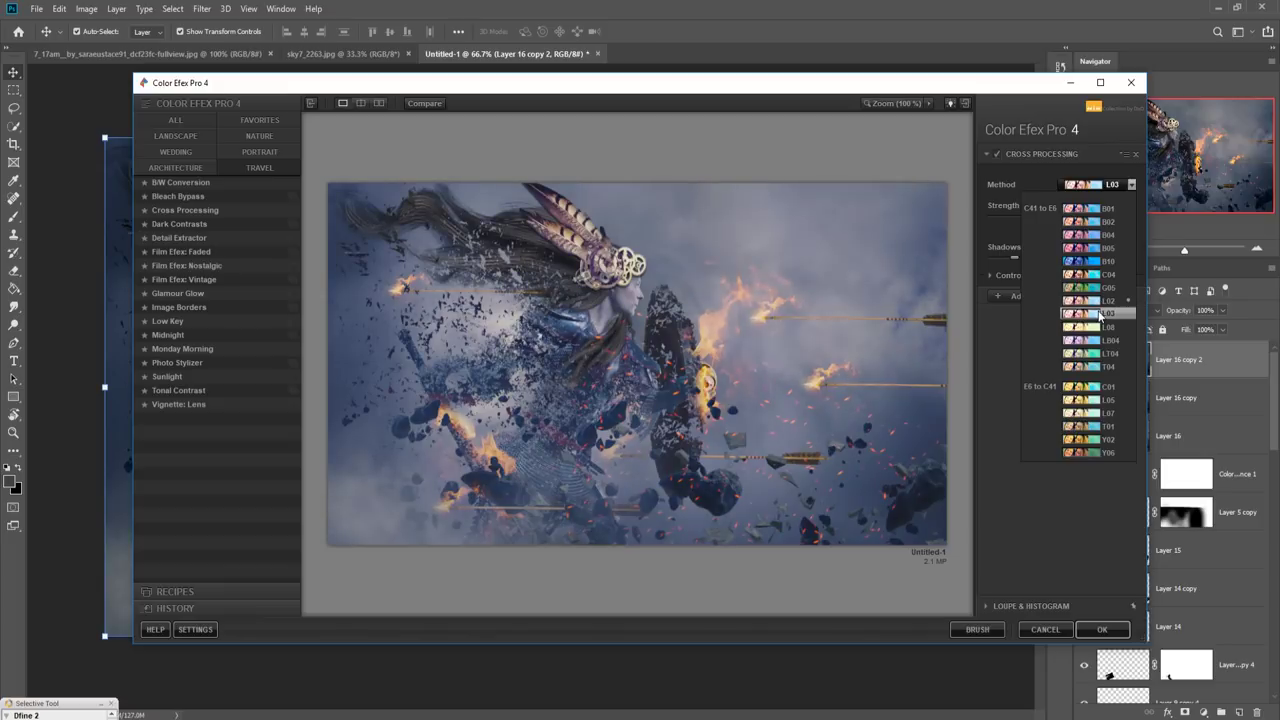
pyautogui.click(1100, 301)
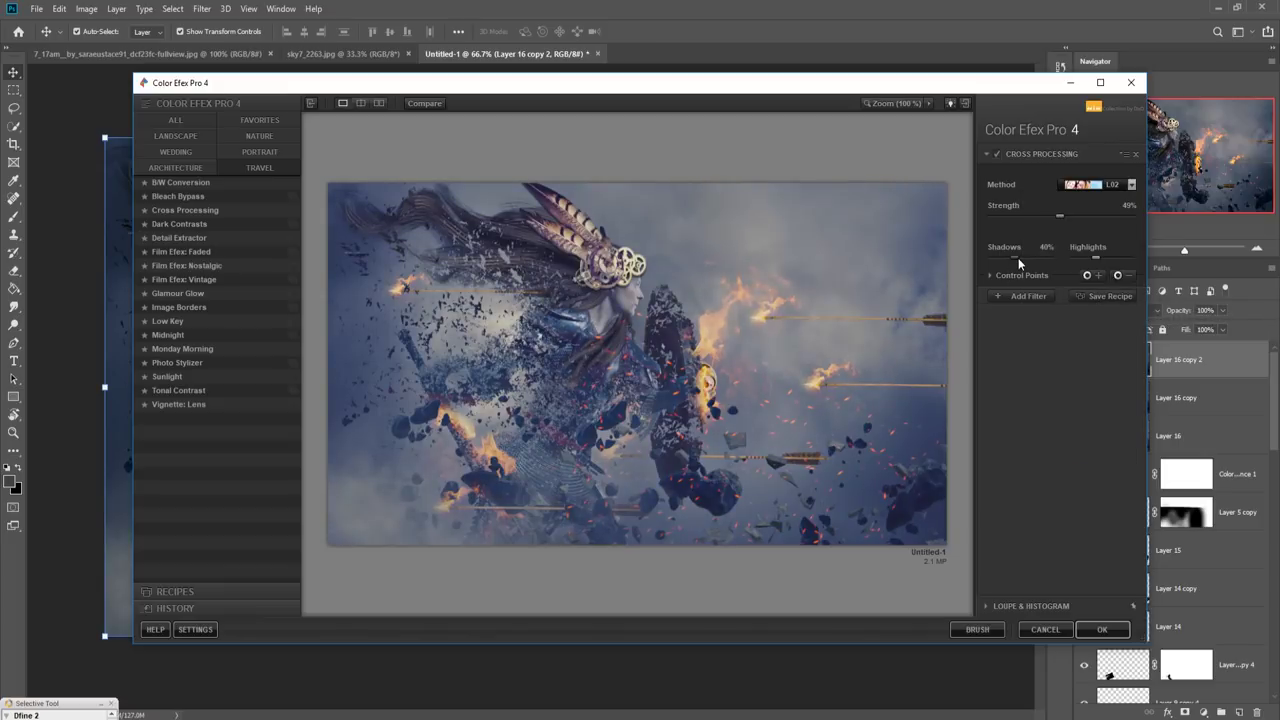
pyautogui.moveTo(1095, 260); pyautogui.dragTo(1096, 262)
pyautogui.moveTo(1016, 258)
pyautogui.mouseDown()
pyautogui.moveTo(1005, 258)
pyautogui.moveTo(1019, 258)
pyautogui.mouseUp()
pyautogui.click(1102, 627)
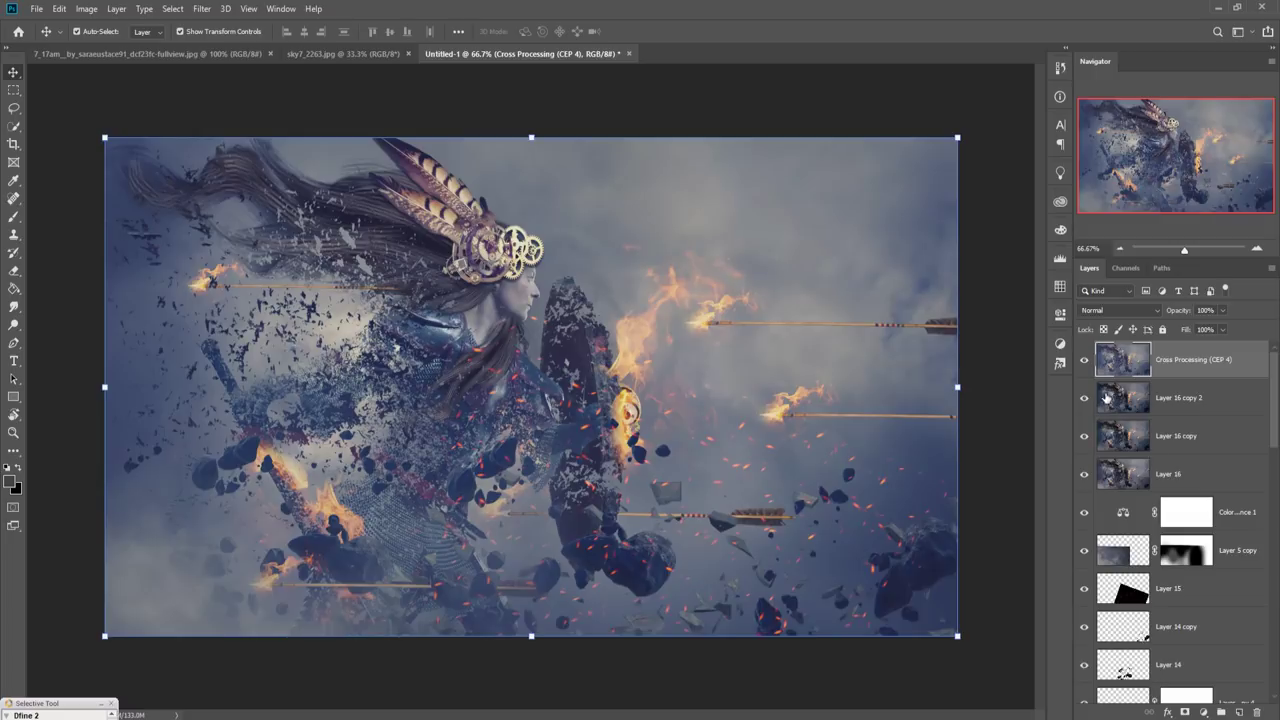
# Add a Gradient Fill layer above Cross Processing using the Neutral Density Light 3 preset, linear at 90°, not reversed
pyautogui.click(1240, 712)
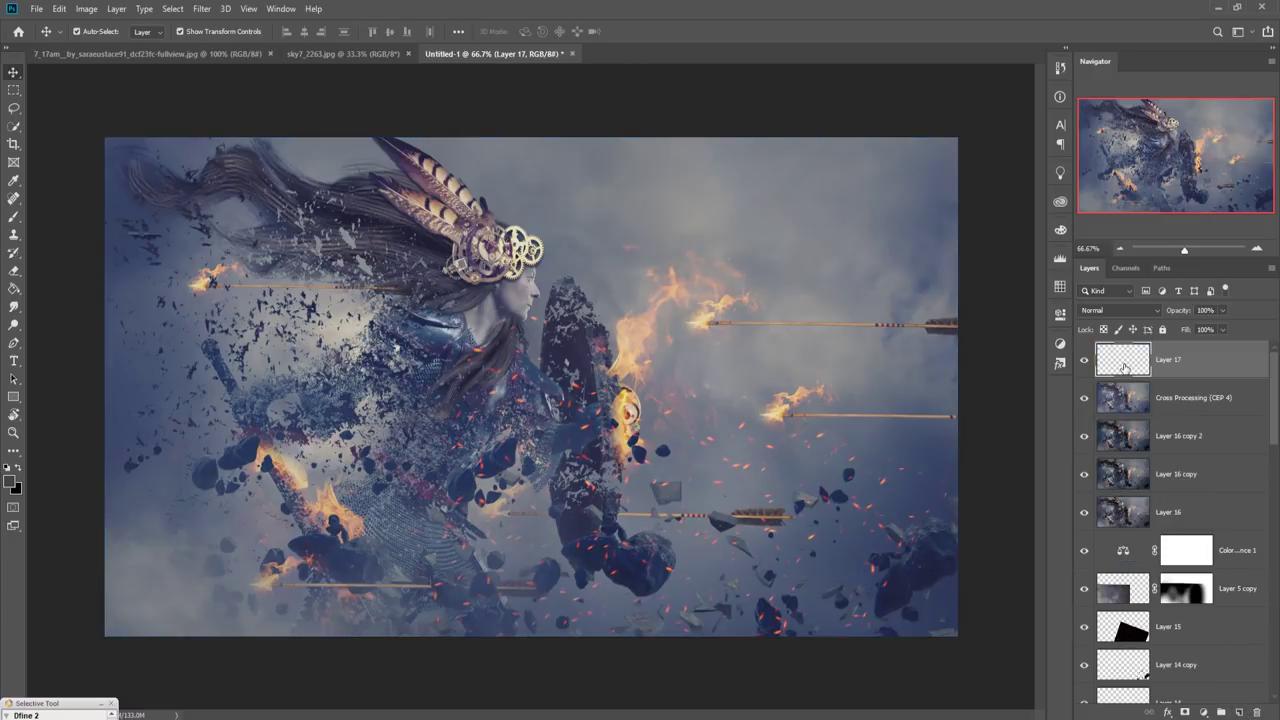
pyautogui.click(1204, 712)
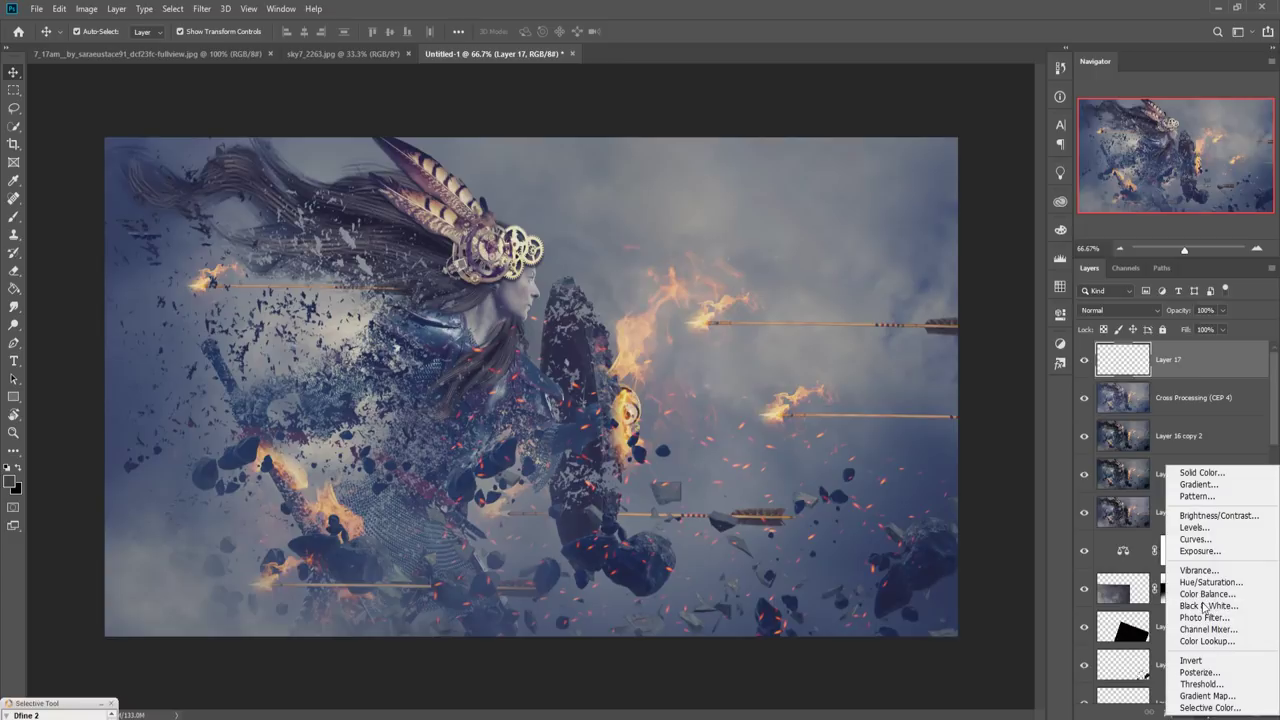
pyautogui.click(1190, 490)
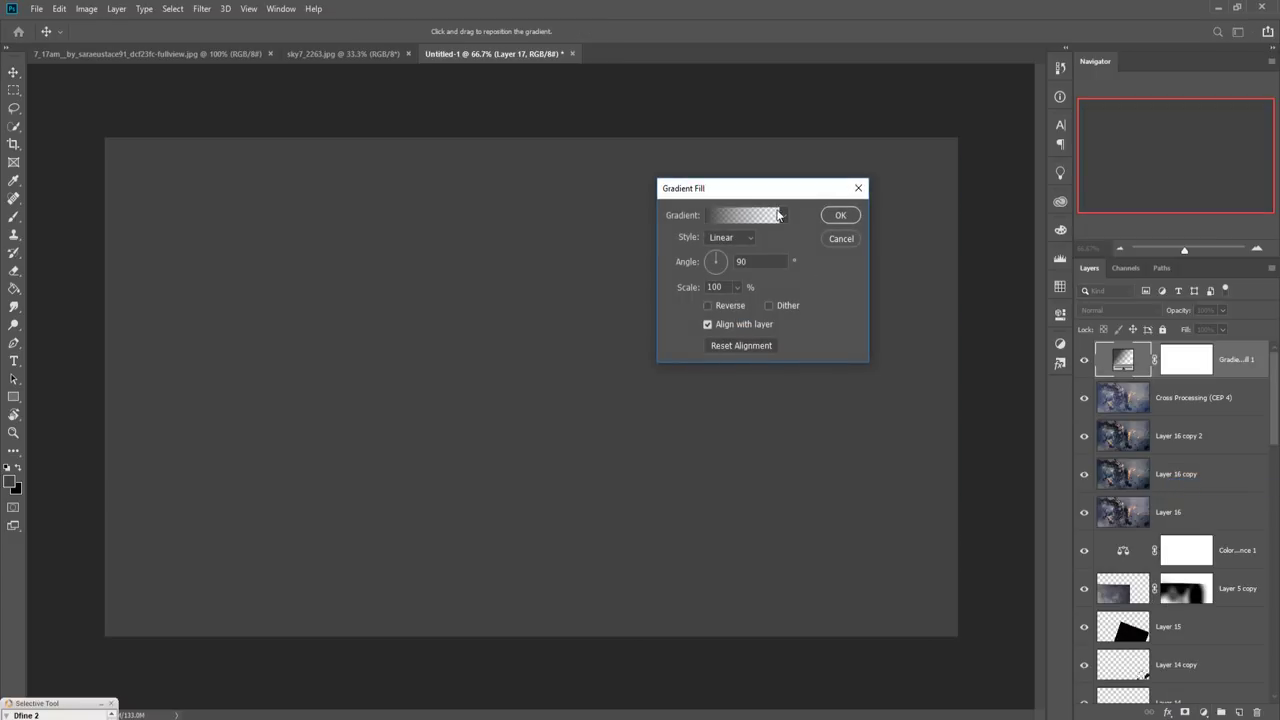
pyautogui.click(778, 215)
pyautogui.click(678, 318)
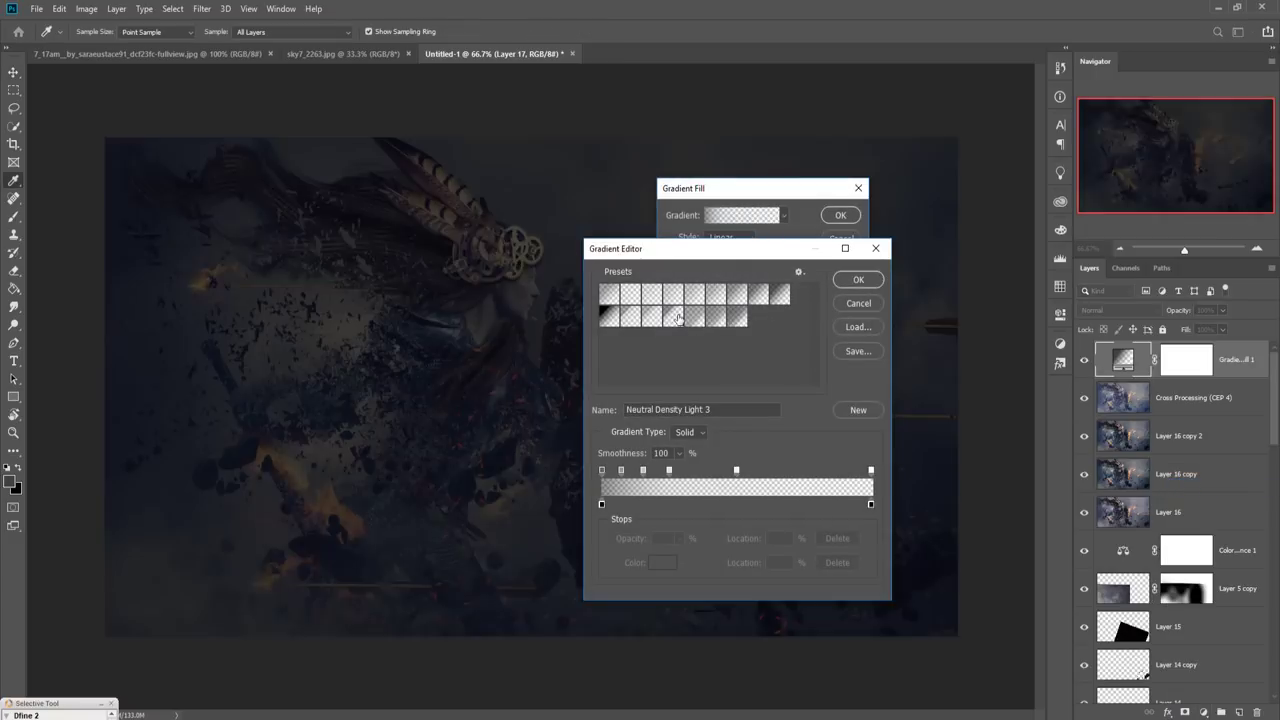
pyautogui.click(698, 296)
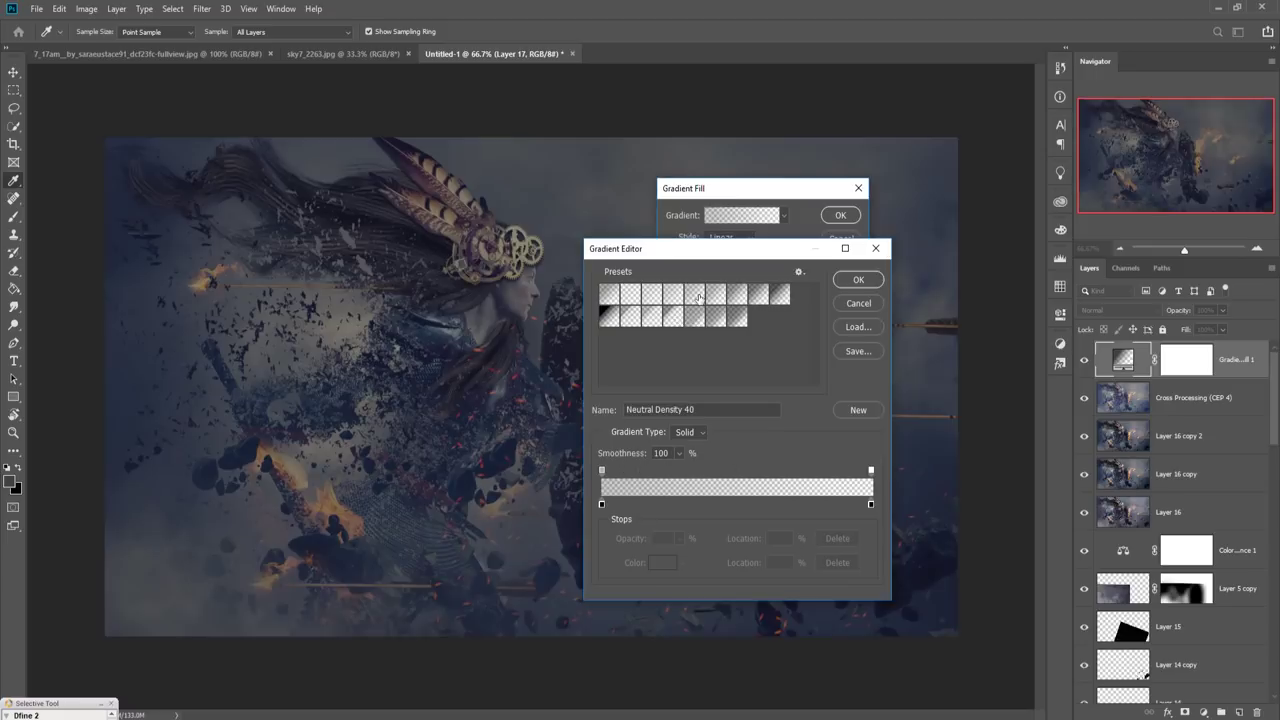
pyautogui.click(676, 317)
pyautogui.click(858, 280)
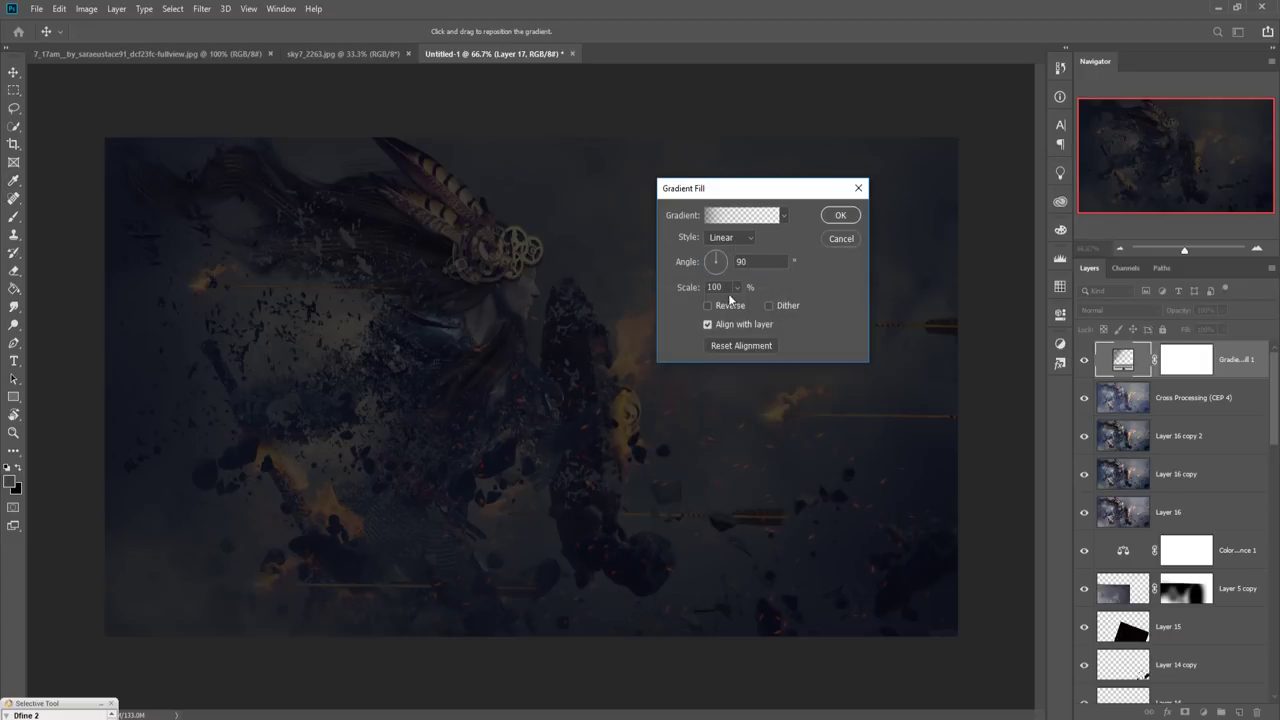
pyautogui.click(707, 305)
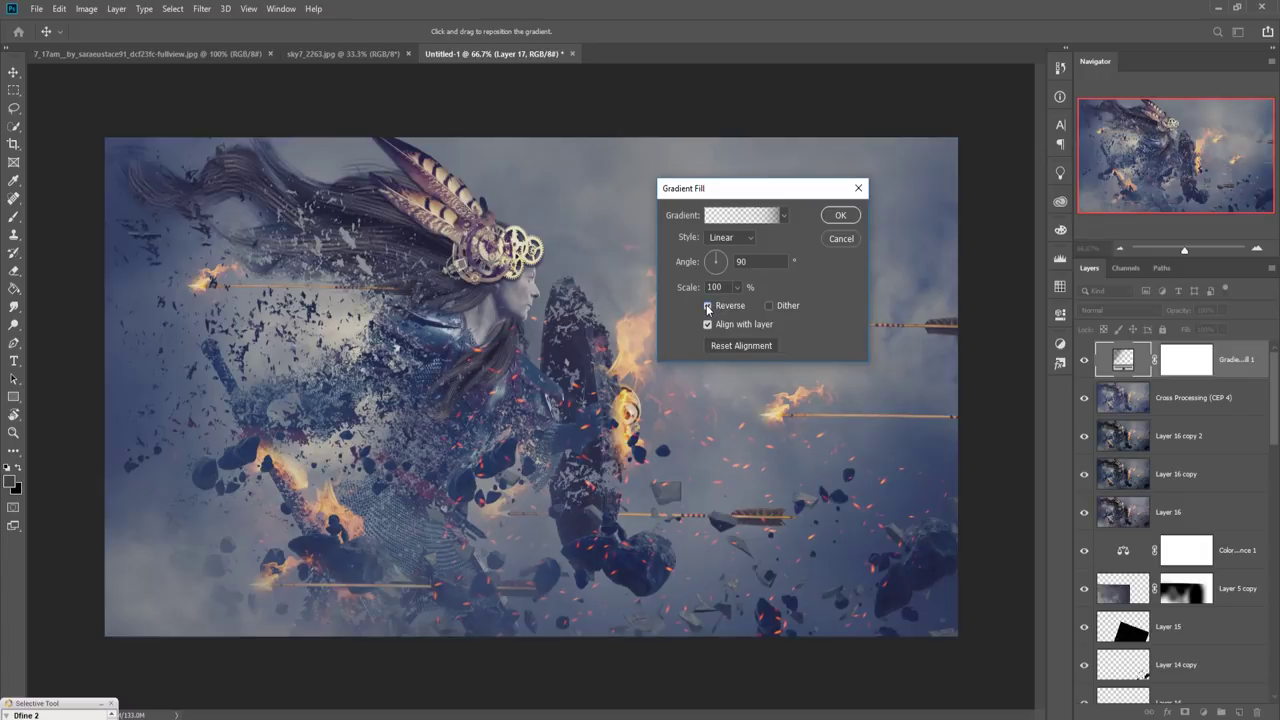
pyautogui.click(707, 305)
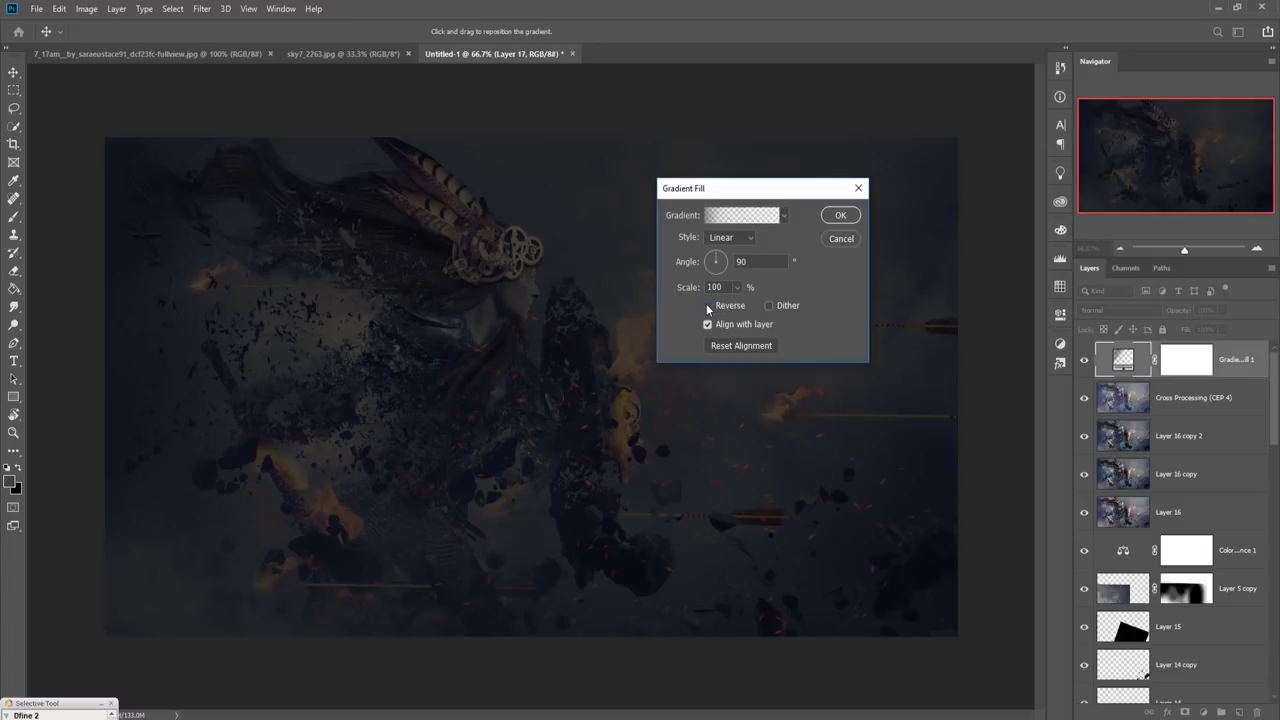
pyautogui.click(827, 215)
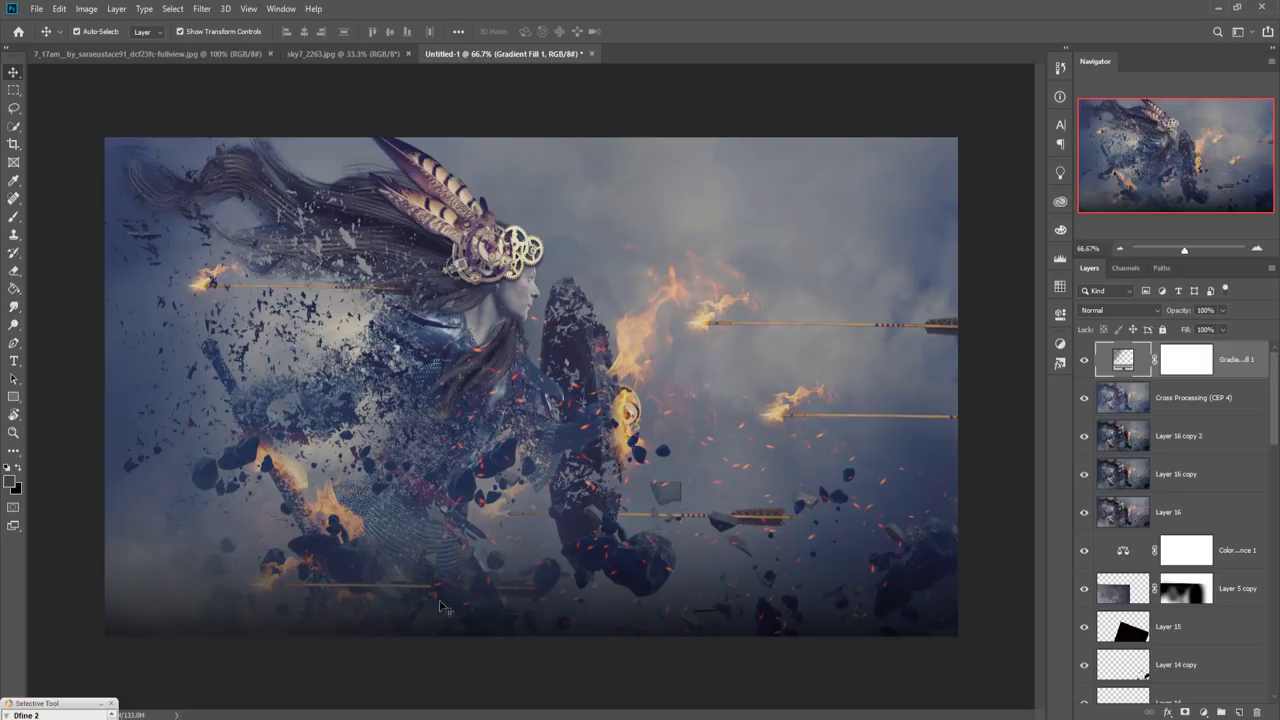
# Set the gradient fill layer's blend mode to Soft Light, keeping its fill at 100%
pyautogui.click(1221, 330)
pyautogui.moveTo(1226, 347)
pyautogui.mouseDown()
pyautogui.moveTo(1195, 348)
pyautogui.moveTo(1228, 348)
pyautogui.mouseUp()
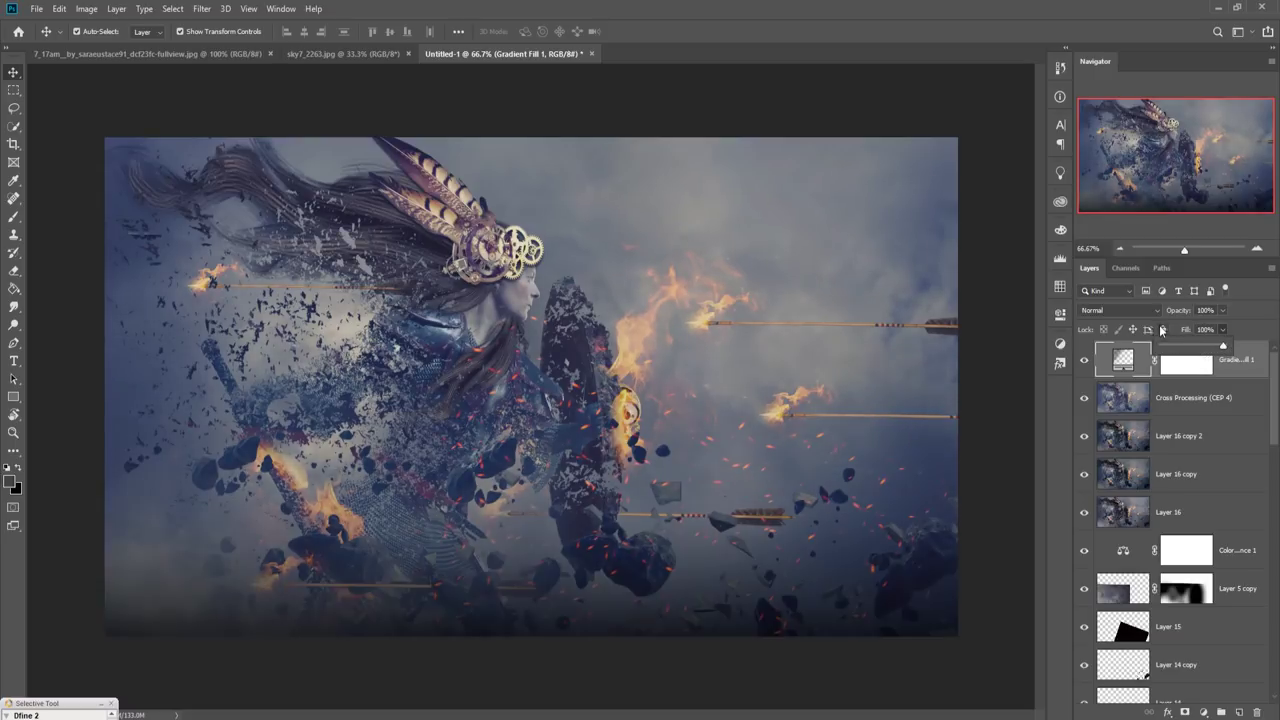
pyautogui.click(1157, 312)
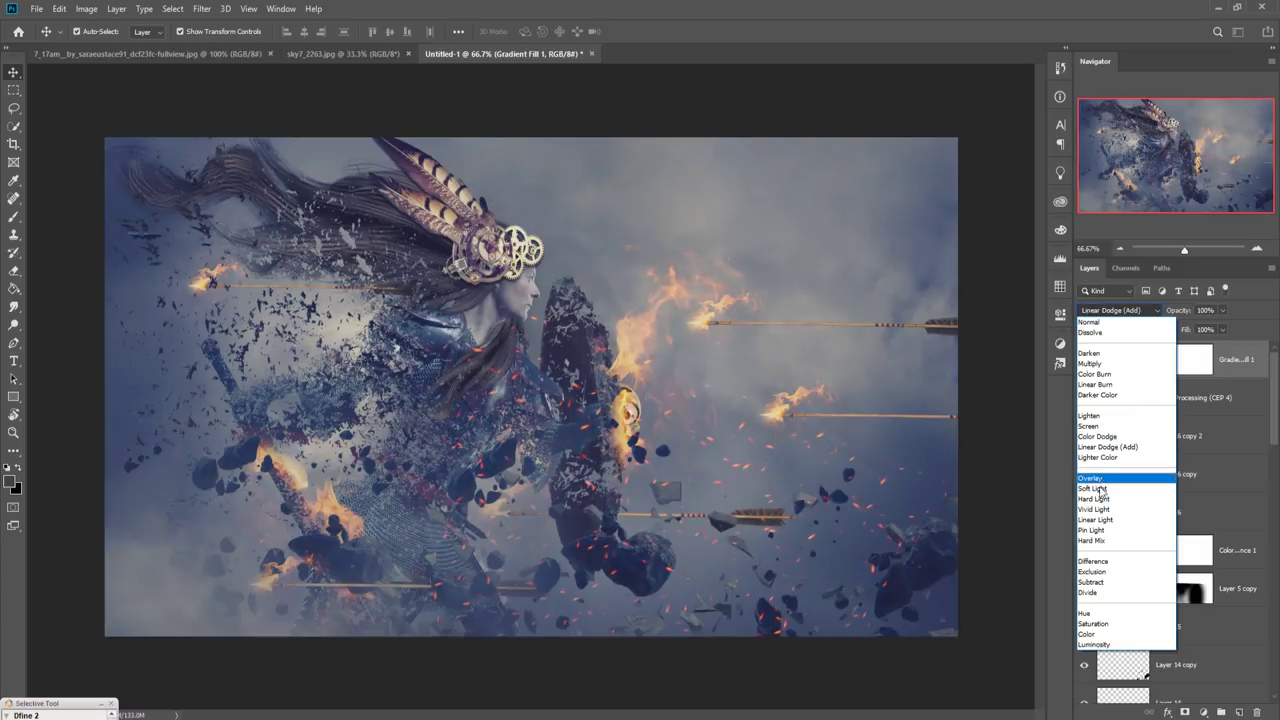
pyautogui.click(1098, 489)
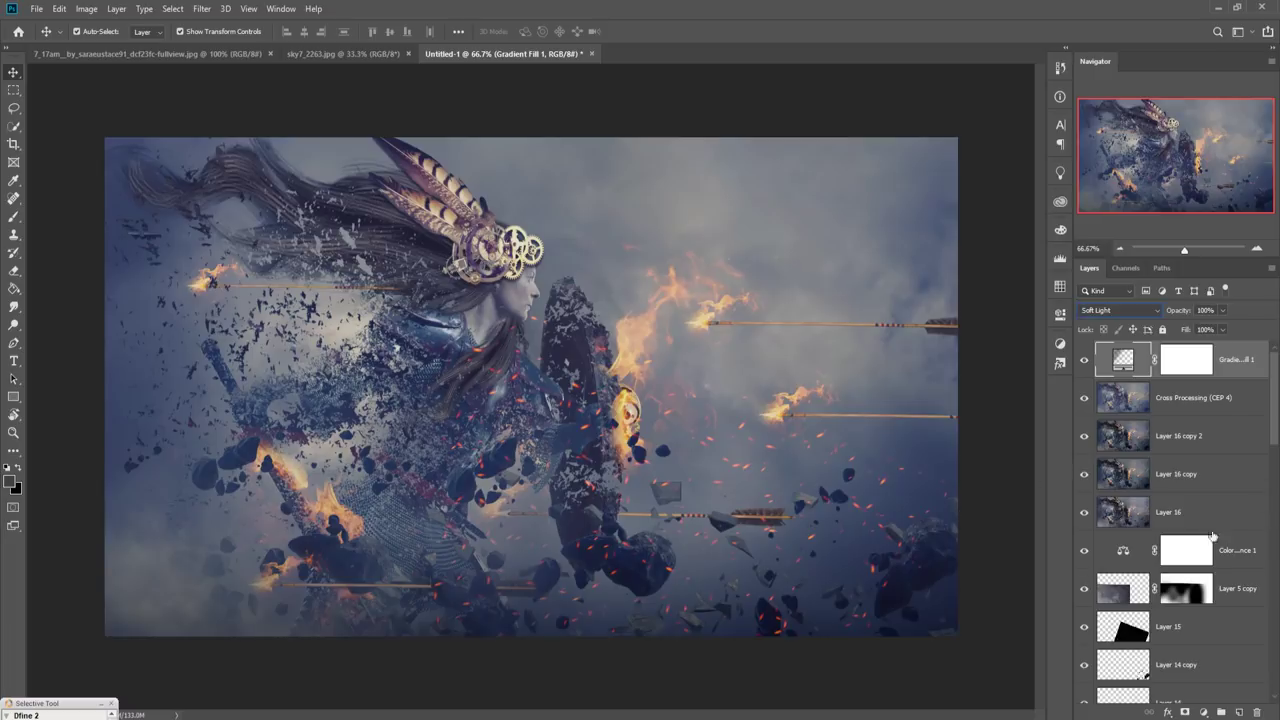
# Add a new empty layer on top and choose the Soft Round brush at 1300 px with 0% hardness
pyautogui.click(1239, 711)
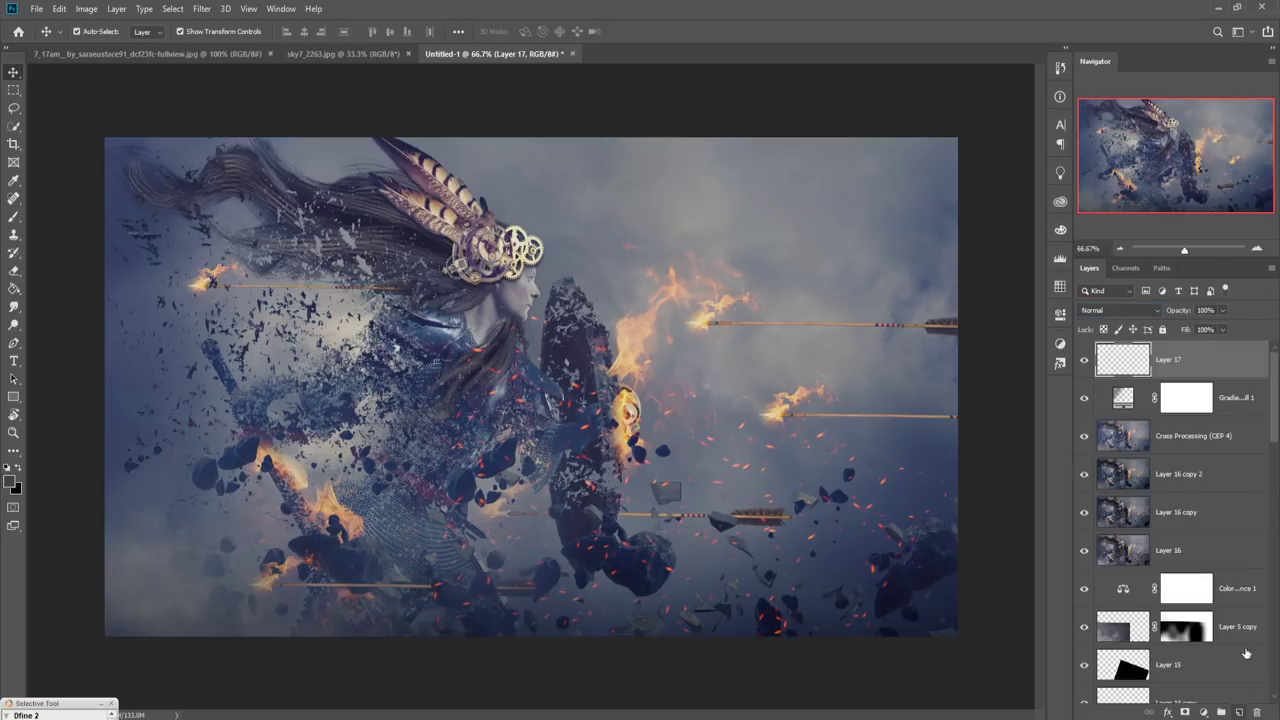
pyautogui.click(13, 216)
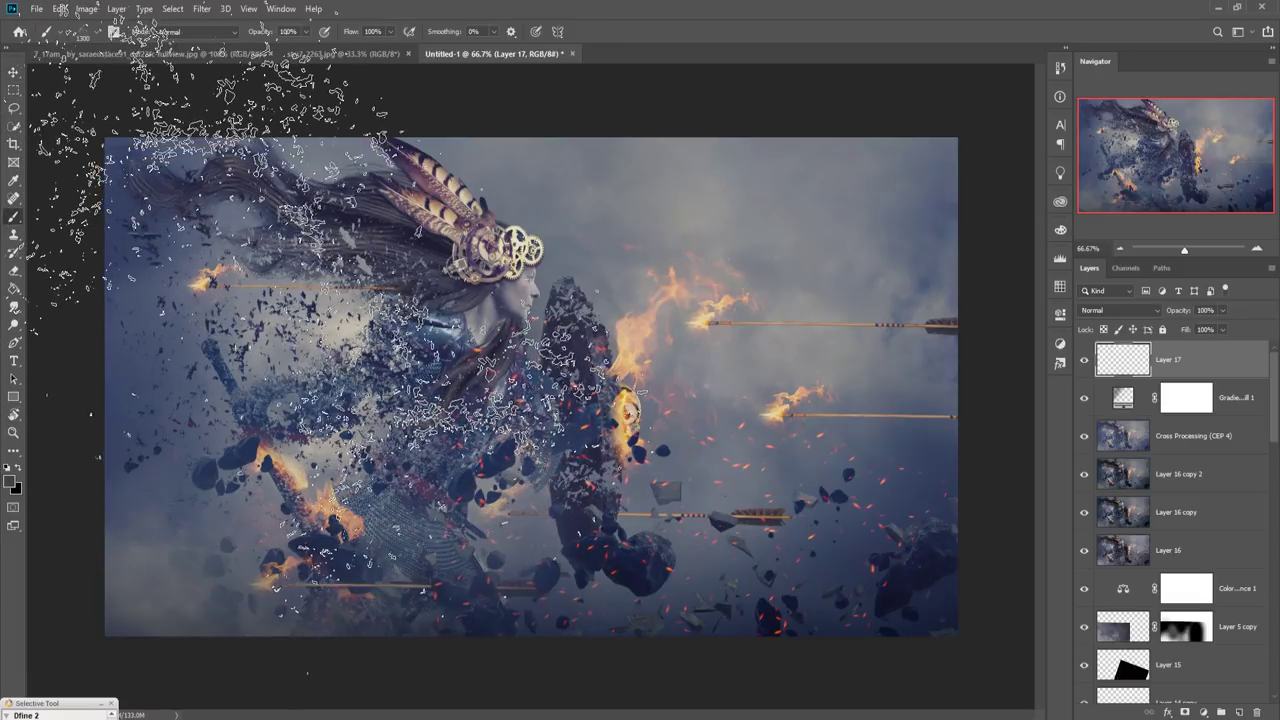
pyautogui.click(59, 35)
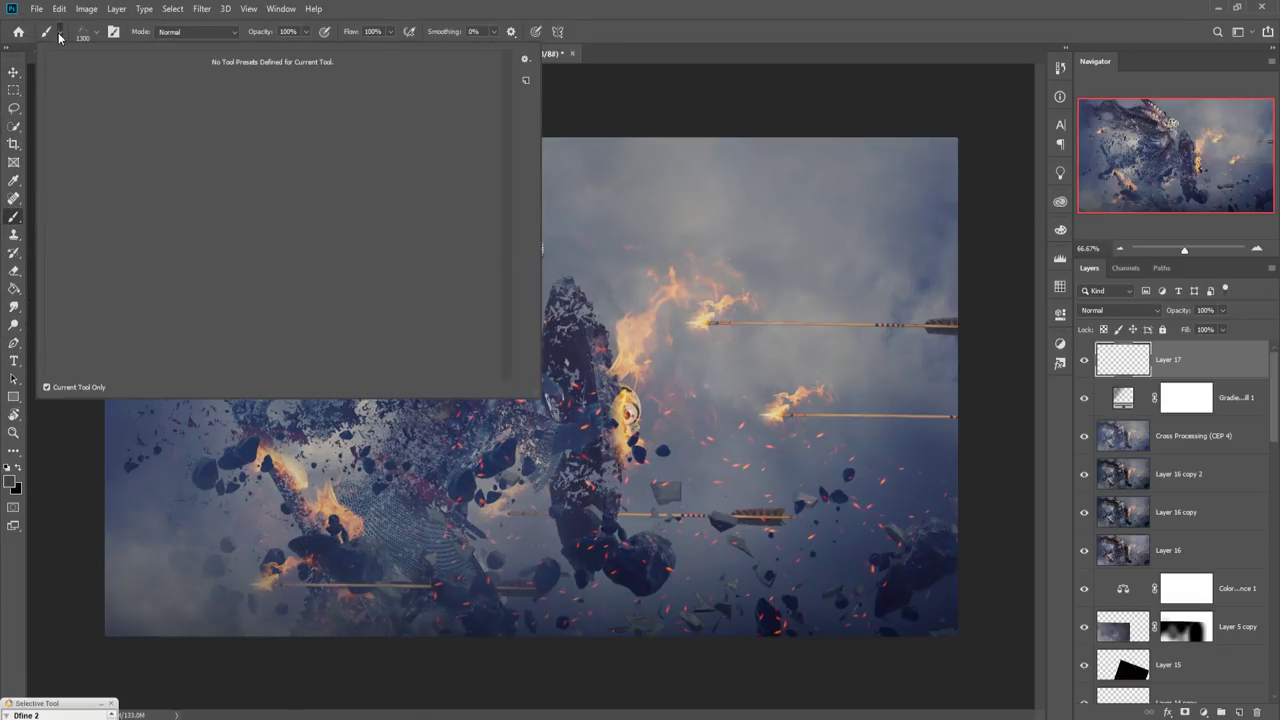
pyautogui.click(95, 35)
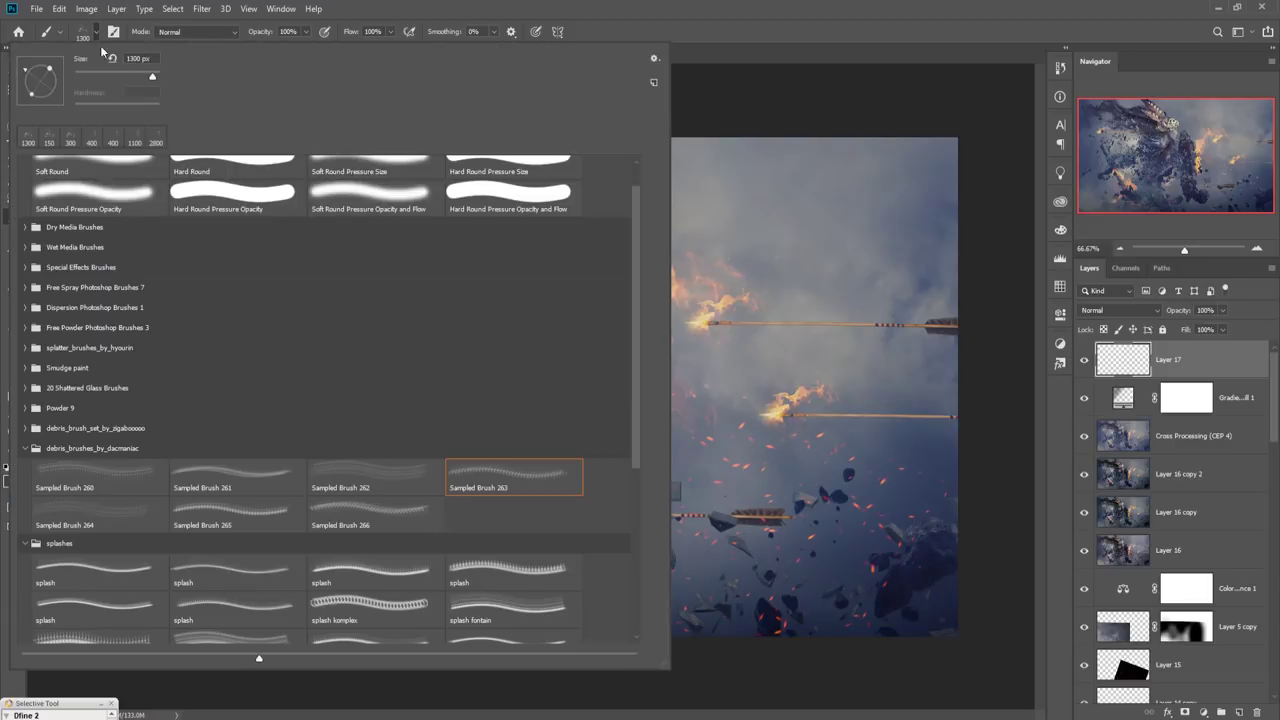
pyautogui.scroll(1, 116, 252)
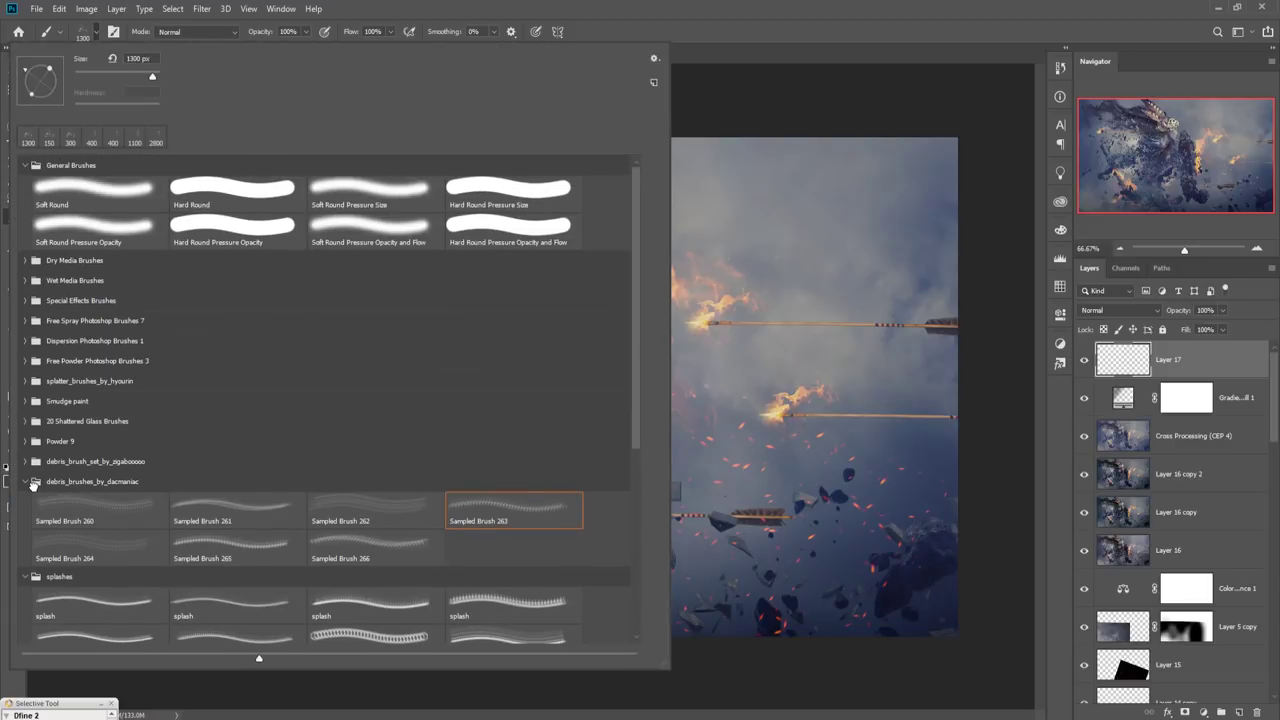
pyautogui.click(34, 483)
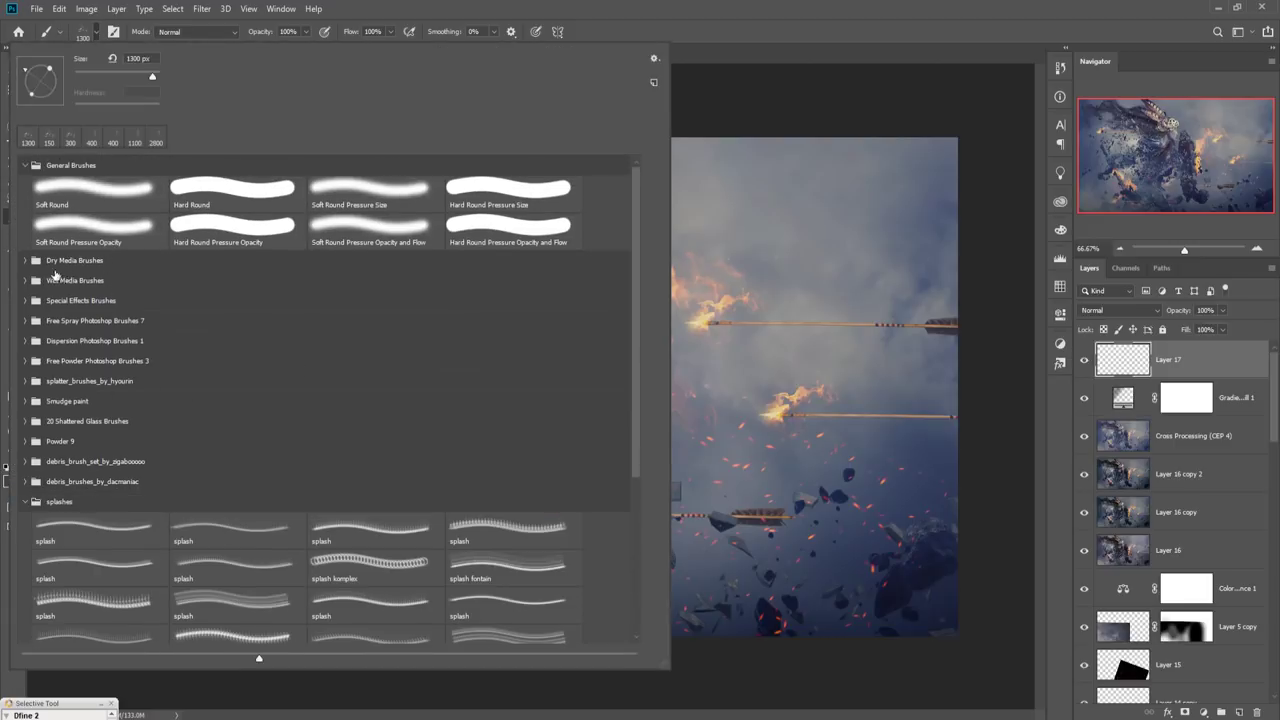
pyautogui.click(90, 197)
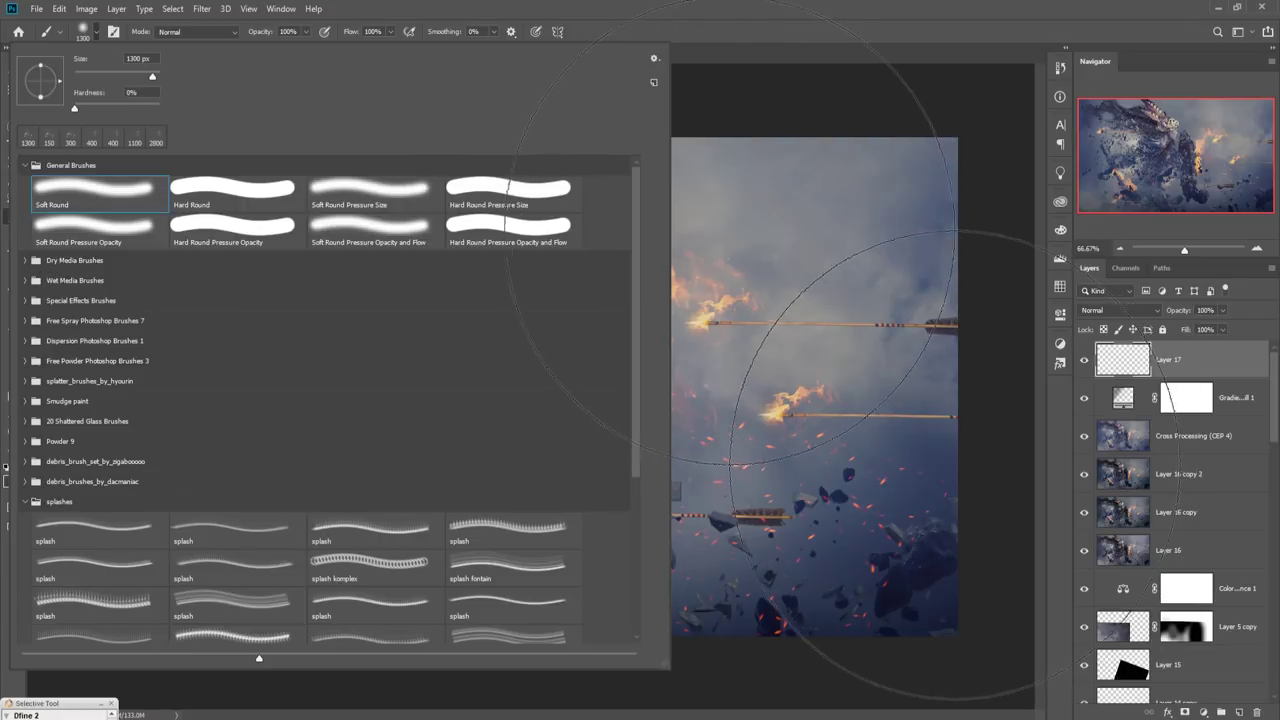
pyautogui.click(760, 350)
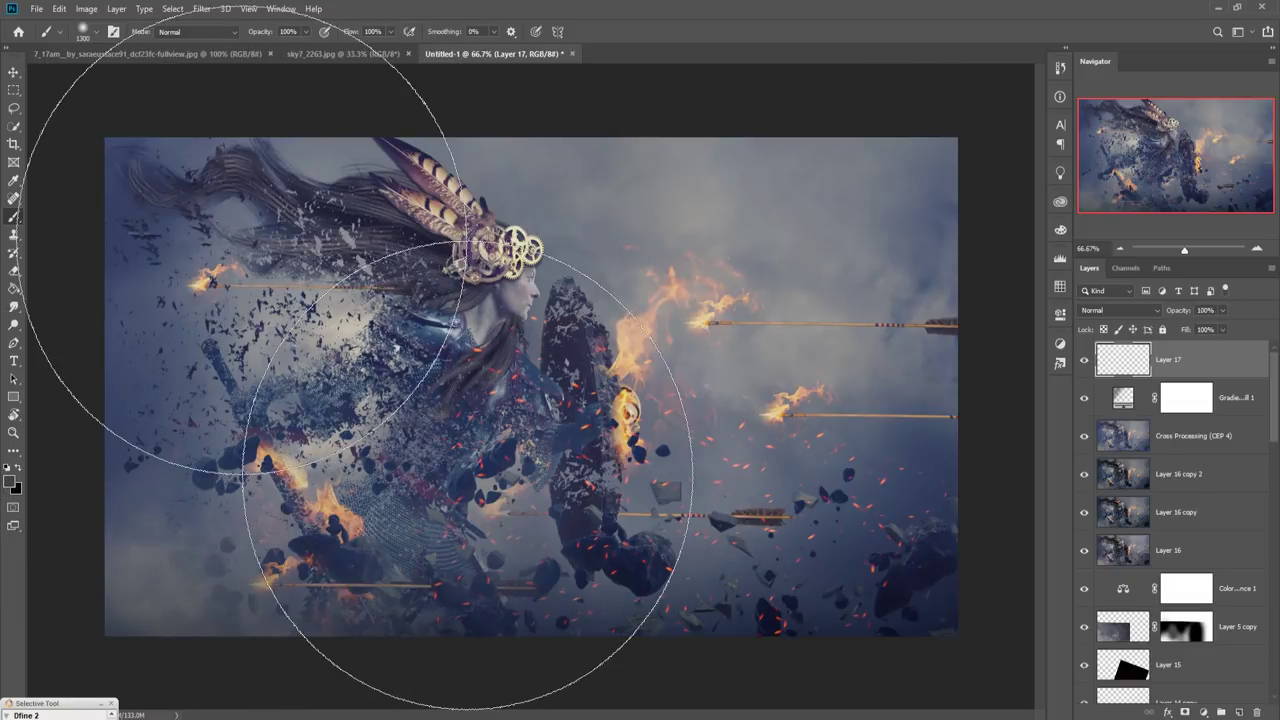
# Shade the image's upper and outer areas on Layer 17 with broad dark grey strokes at 6% brush opacity
pyautogui.hotkey('ctrl', '-')
pyautogui.hotkey('ctrl', '-')
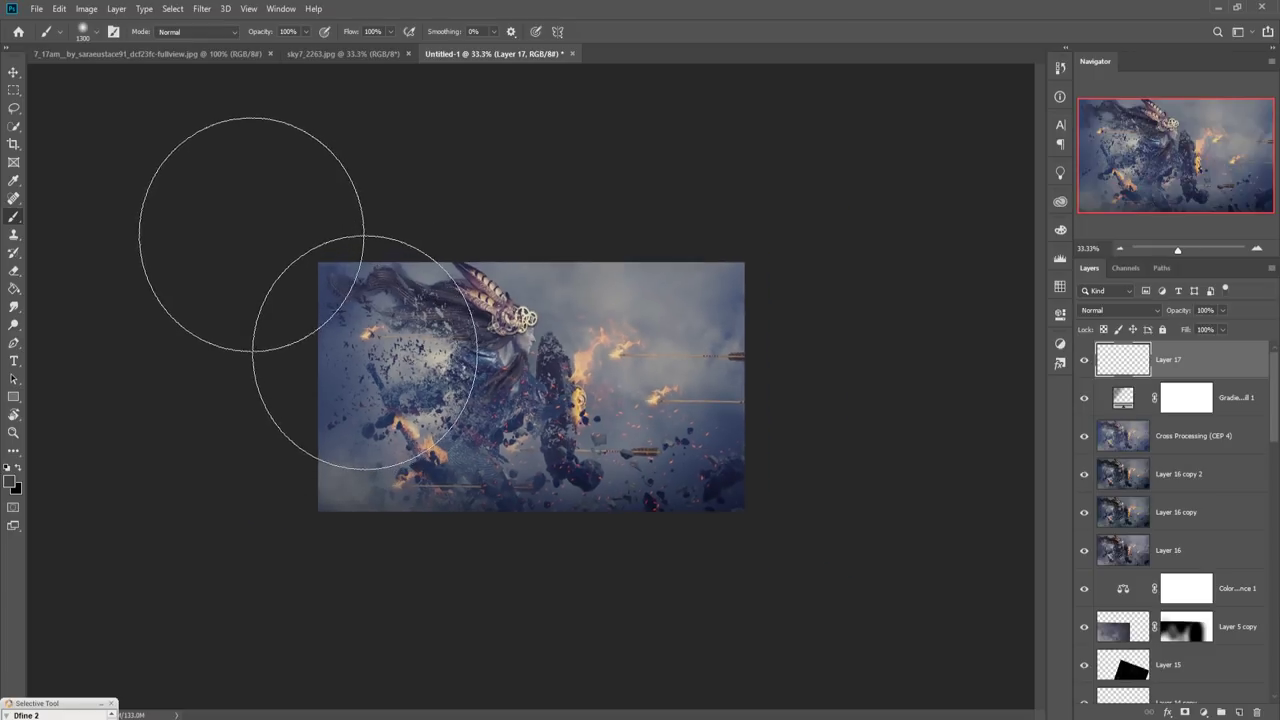
pyautogui.click(402, 318)
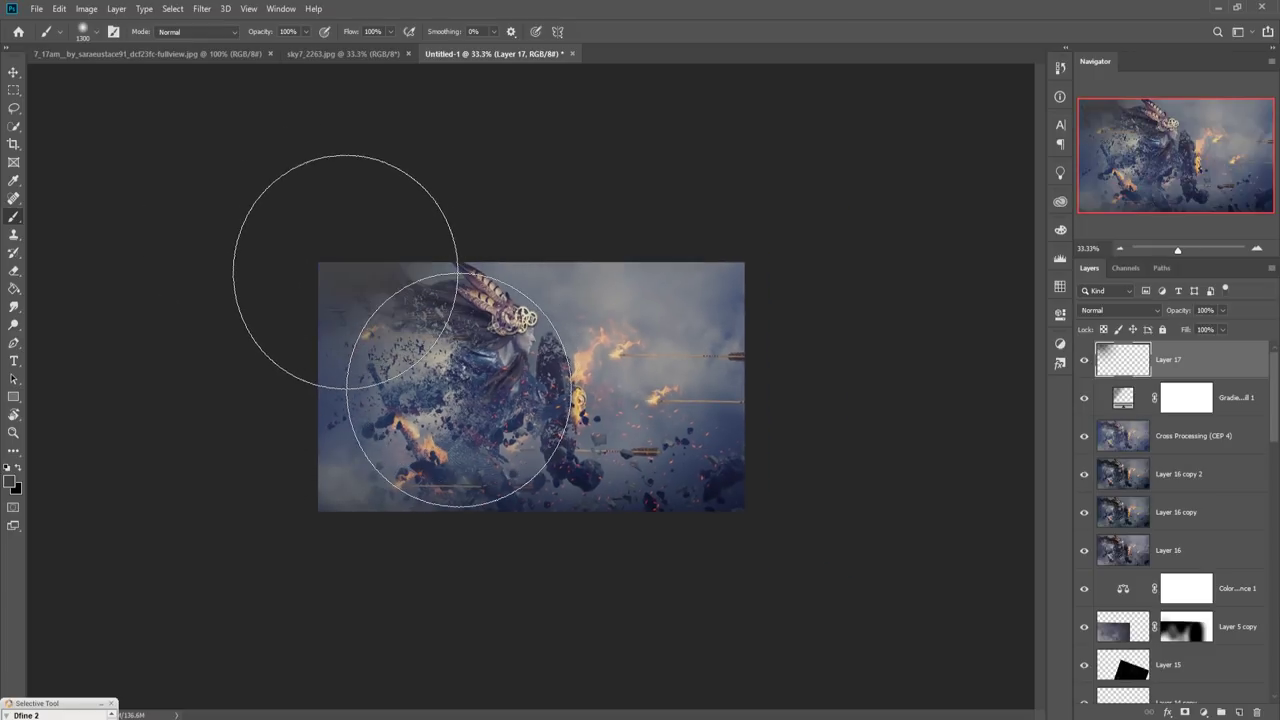
pyautogui.hotkey('ctrl', 'z')
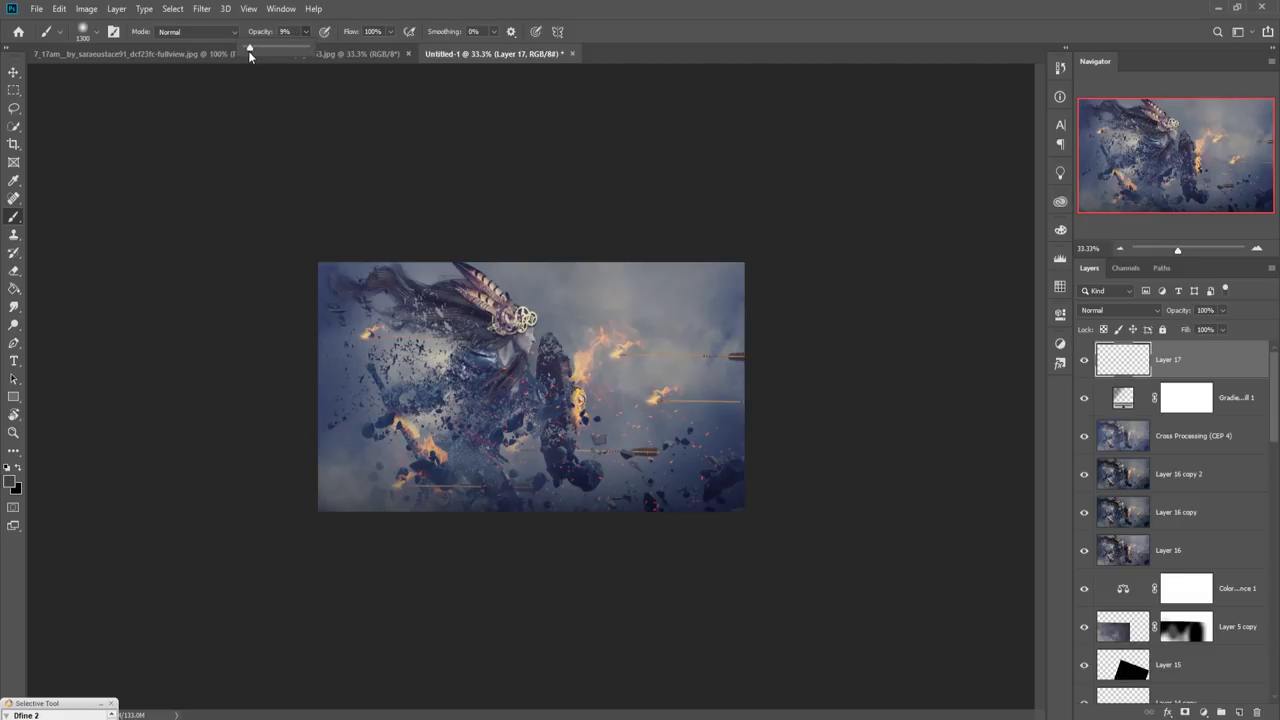
pyautogui.click(337, 231)
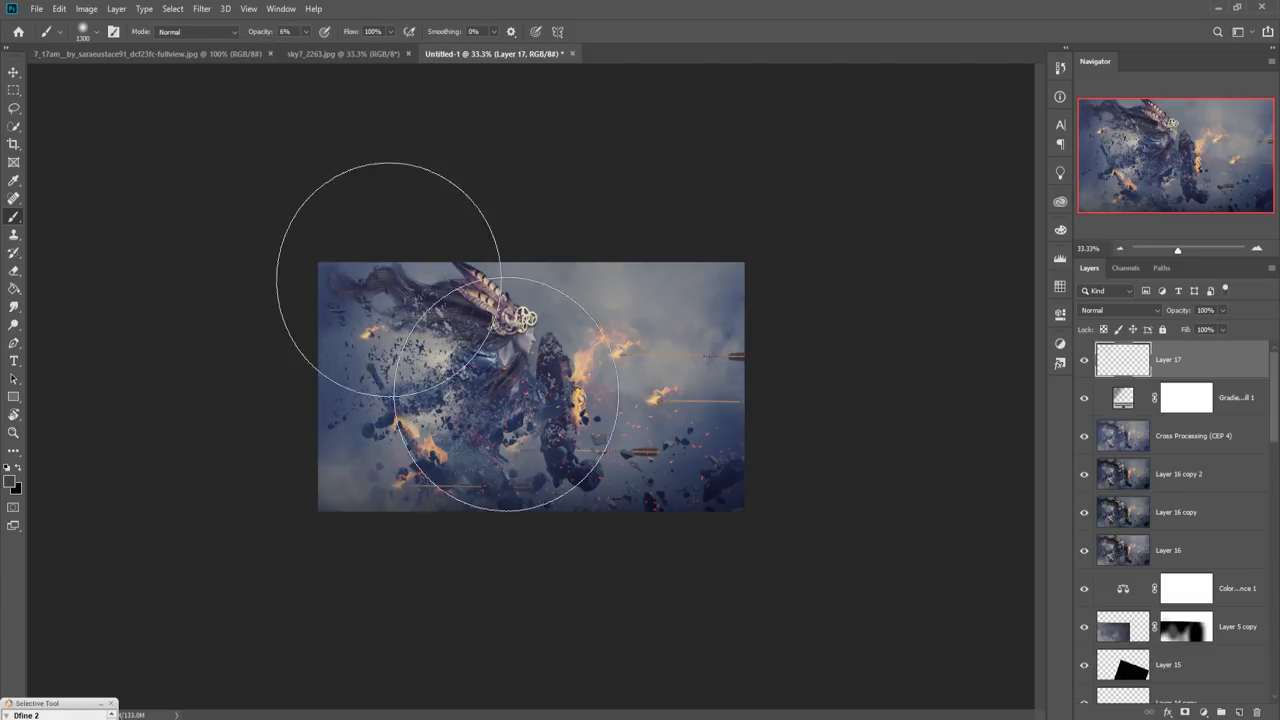
pyautogui.moveTo(465, 258)
pyautogui.mouseDown()
pyautogui.moveTo(414, 286)
pyautogui.moveTo(463, 274)
pyautogui.moveTo(323, 372)
pyautogui.mouseUp()
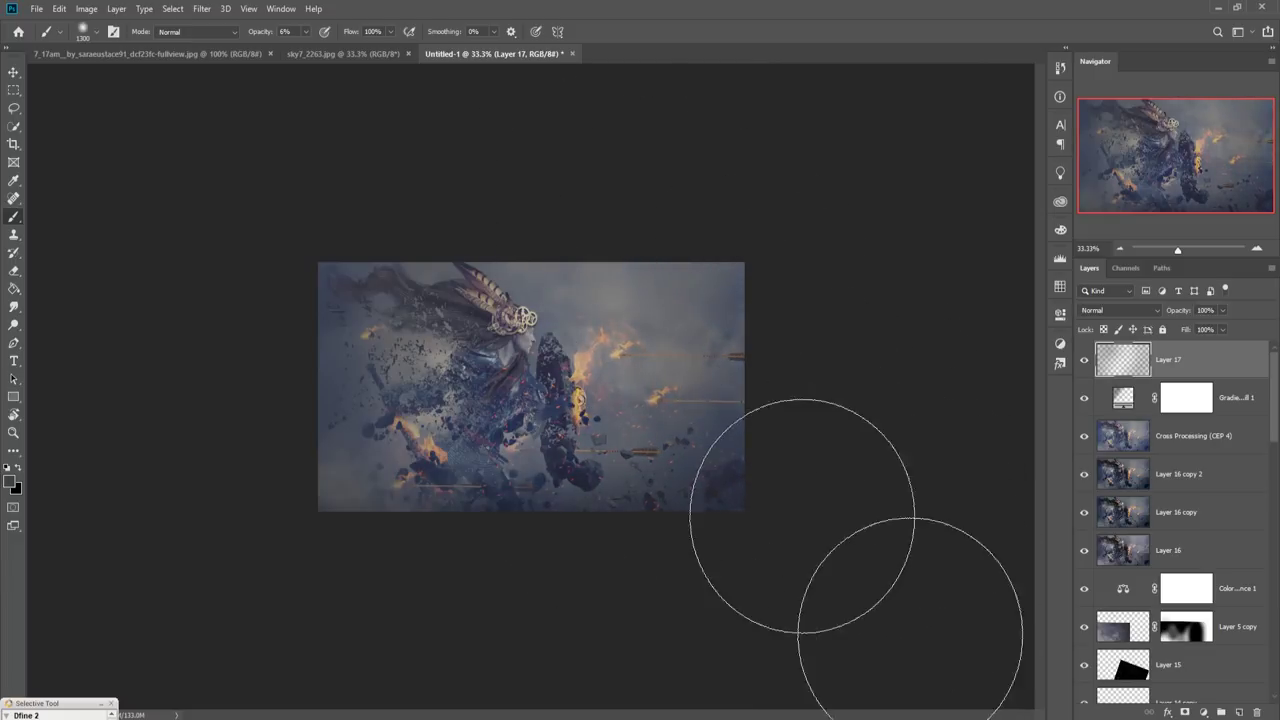
# Darken the image's lower edge and left side with more soft 6% strokes, switching to black, and return to the Move tool
pyautogui.moveTo(802, 516)
pyautogui.mouseDown()
pyautogui.moveTo(675, 558)
pyautogui.moveTo(524, 572)
pyautogui.mouseUp()
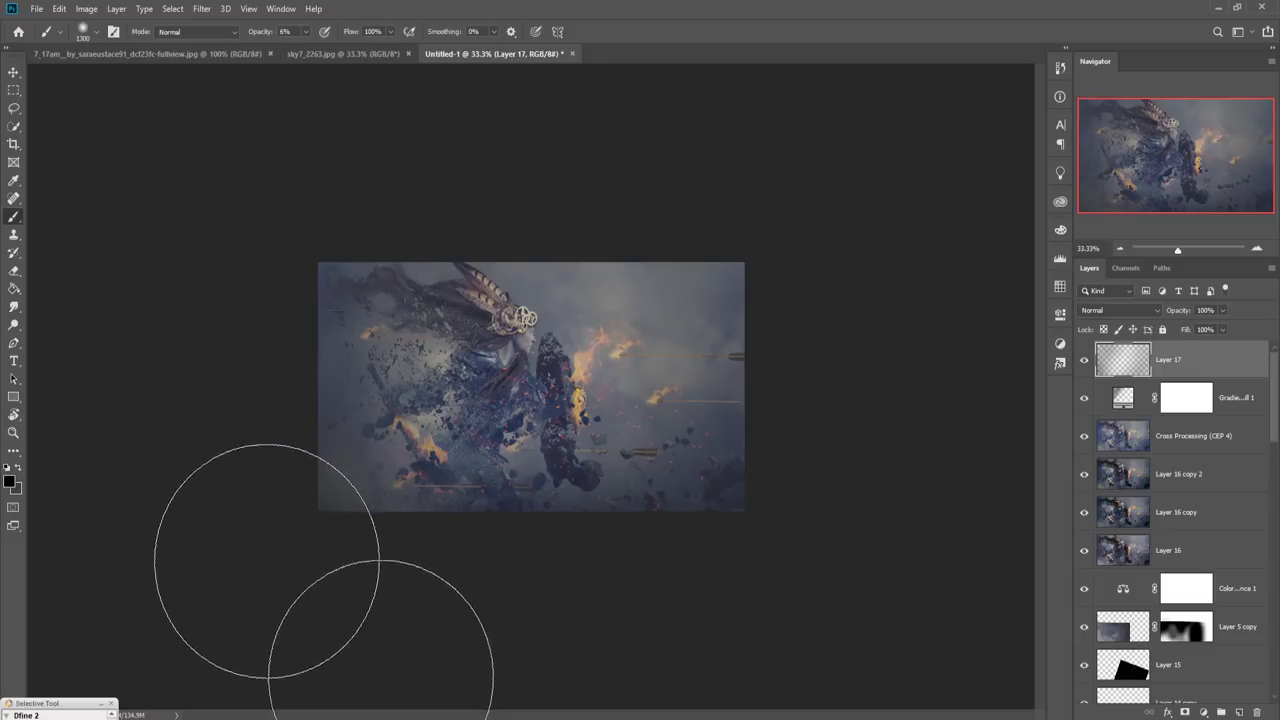
pyautogui.moveTo(357, 386); pyautogui.dragTo(357, 380)
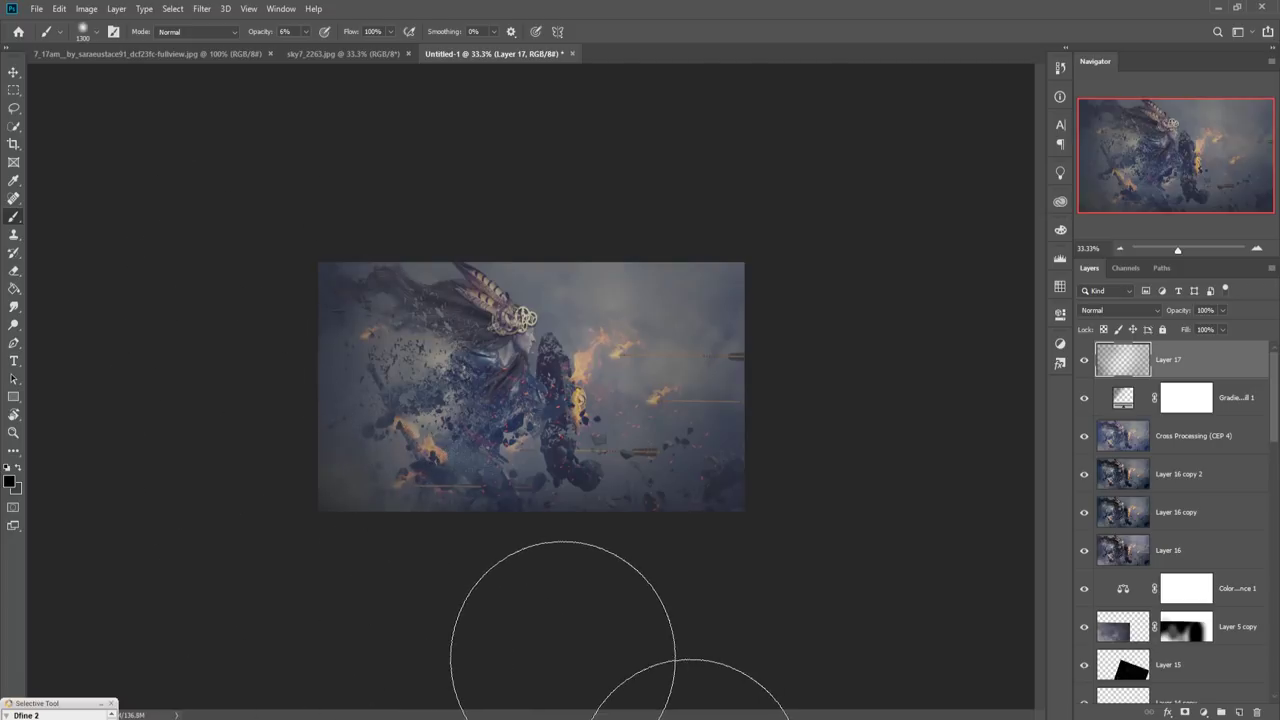
pyautogui.click(15, 73)
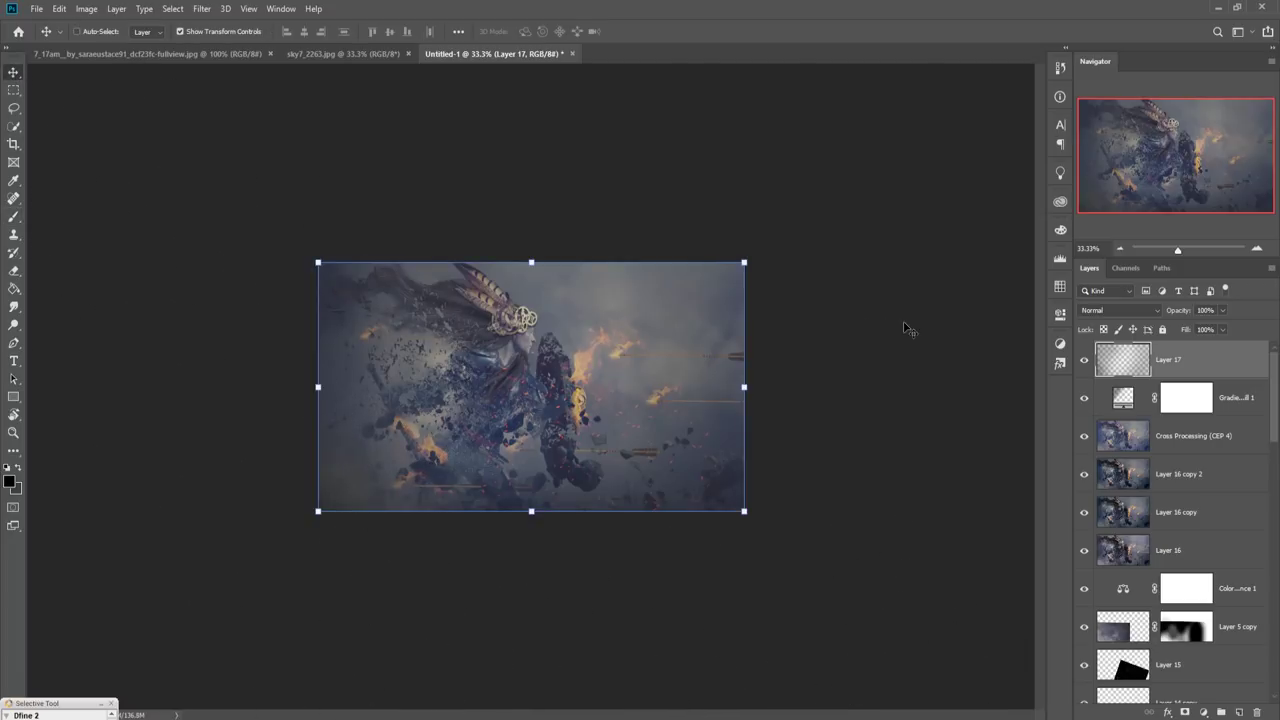
pyautogui.hotkey('ctrl', '-')
pyautogui.hotkey('ctrl', '+')
pyautogui.hotkey('ctrl', '+')
pyautogui.hotkey('ctrl', '+')
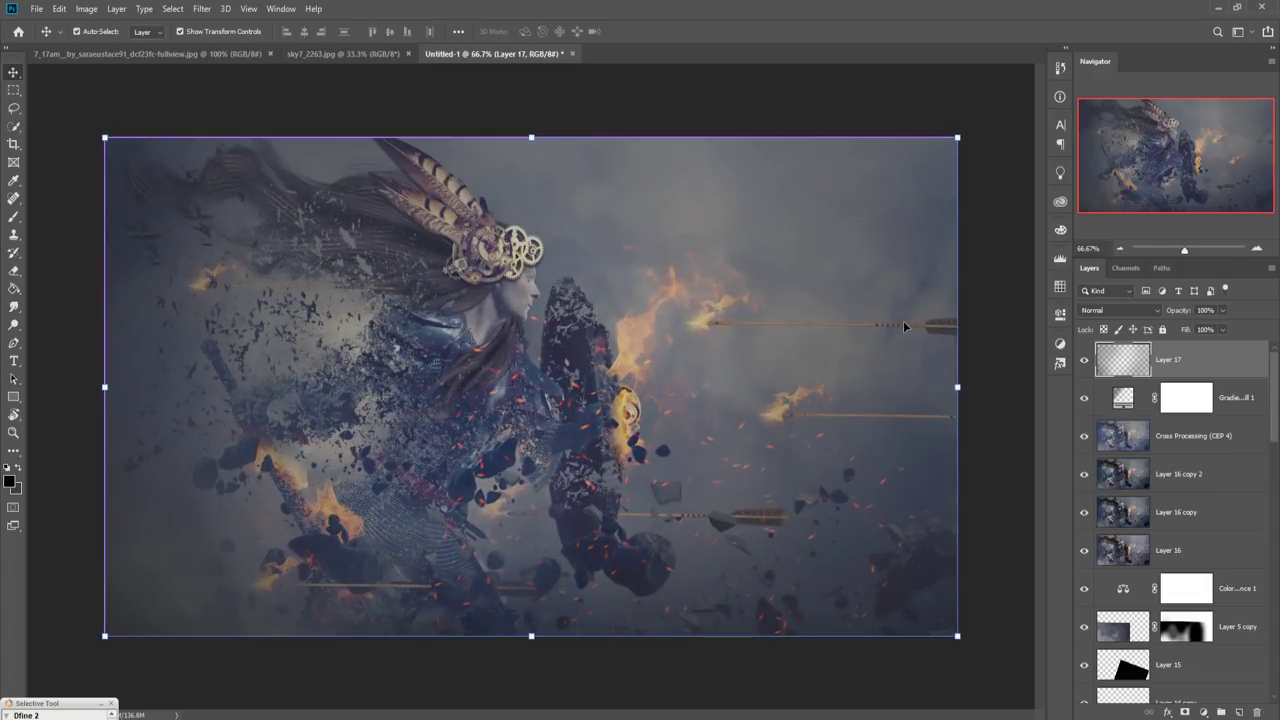